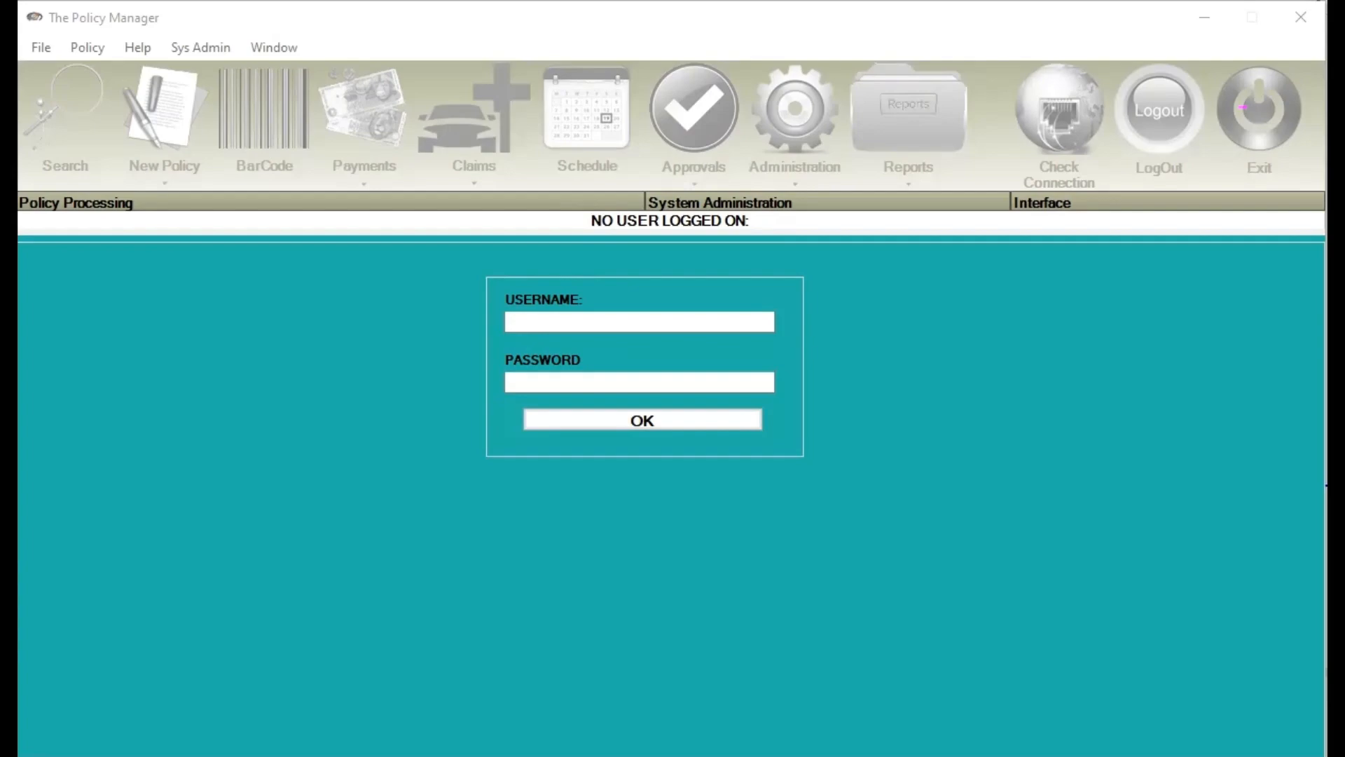
Log in as GUEST with the account password and start a blank new policy
click(593, 324)
text(GUEST)
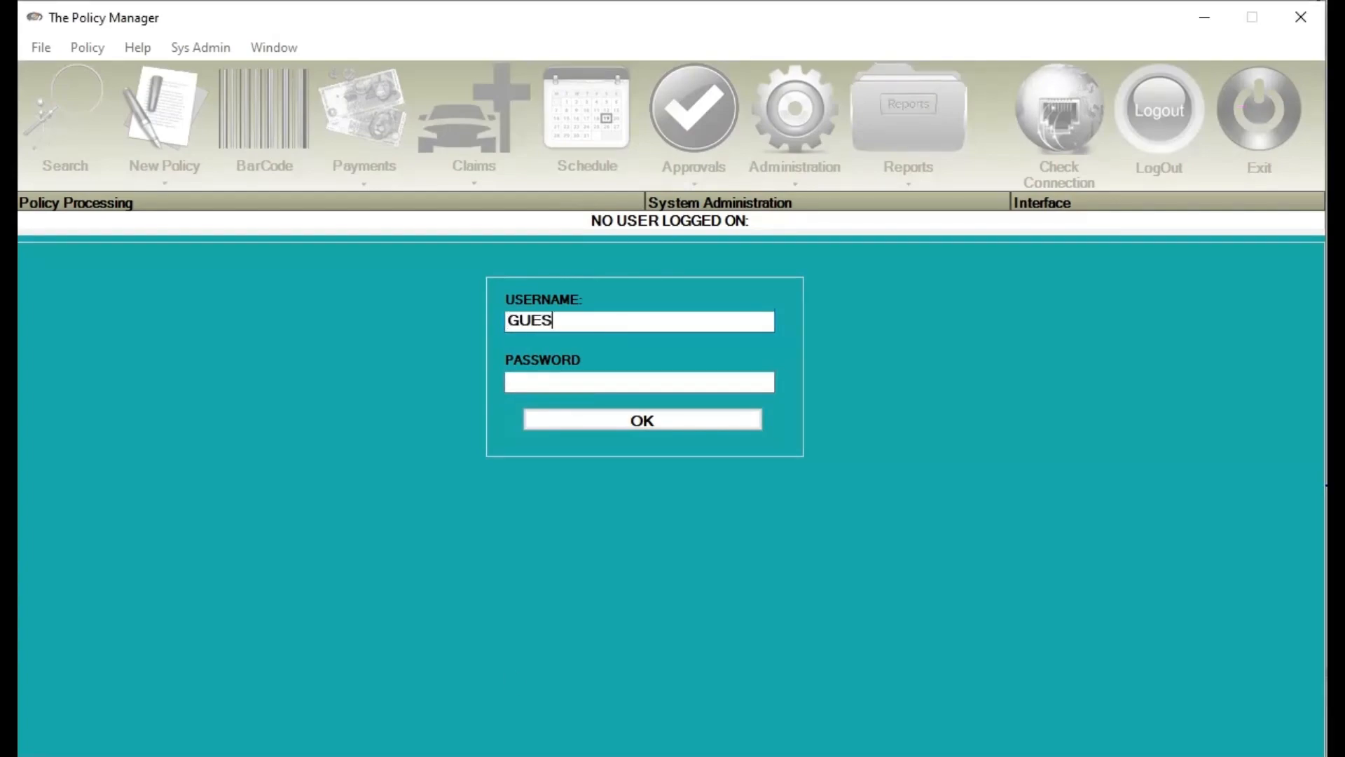
click(523, 383)
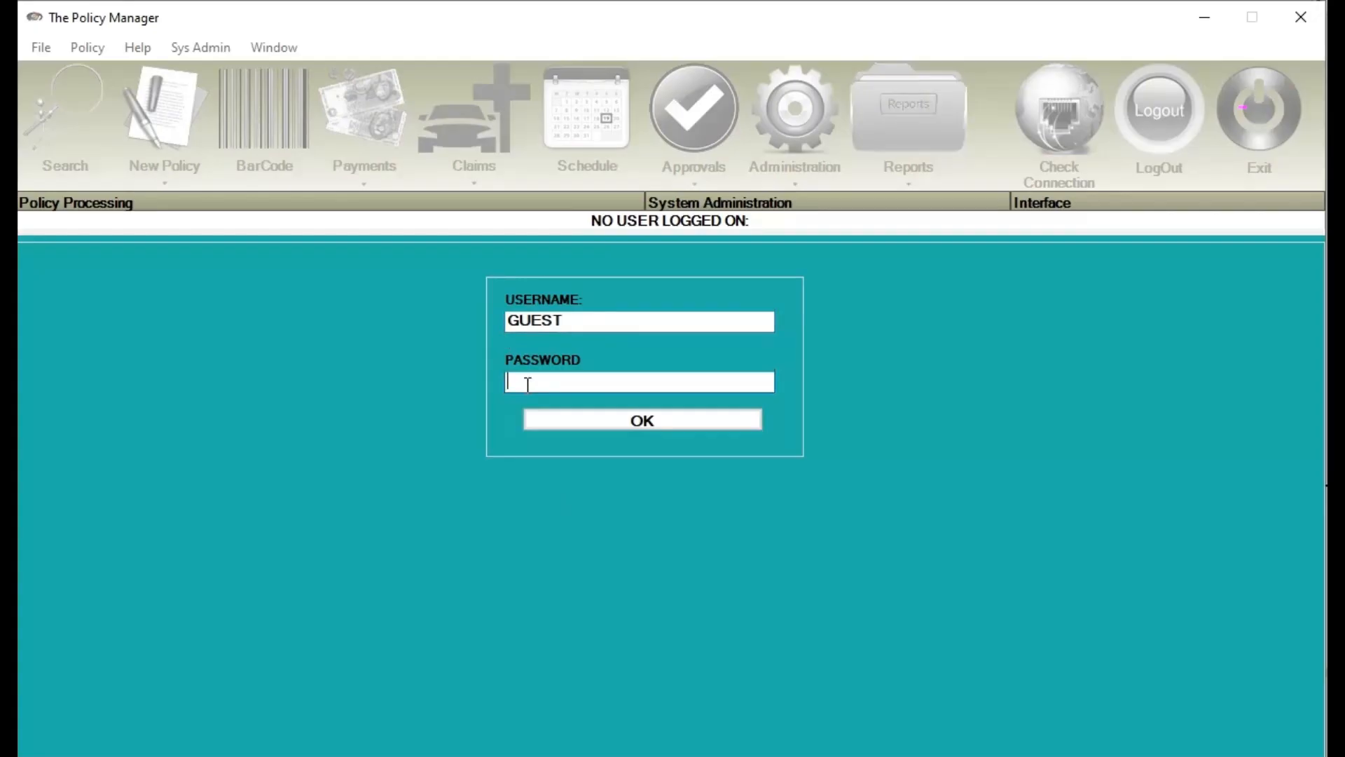
text(*************)
key(Return)
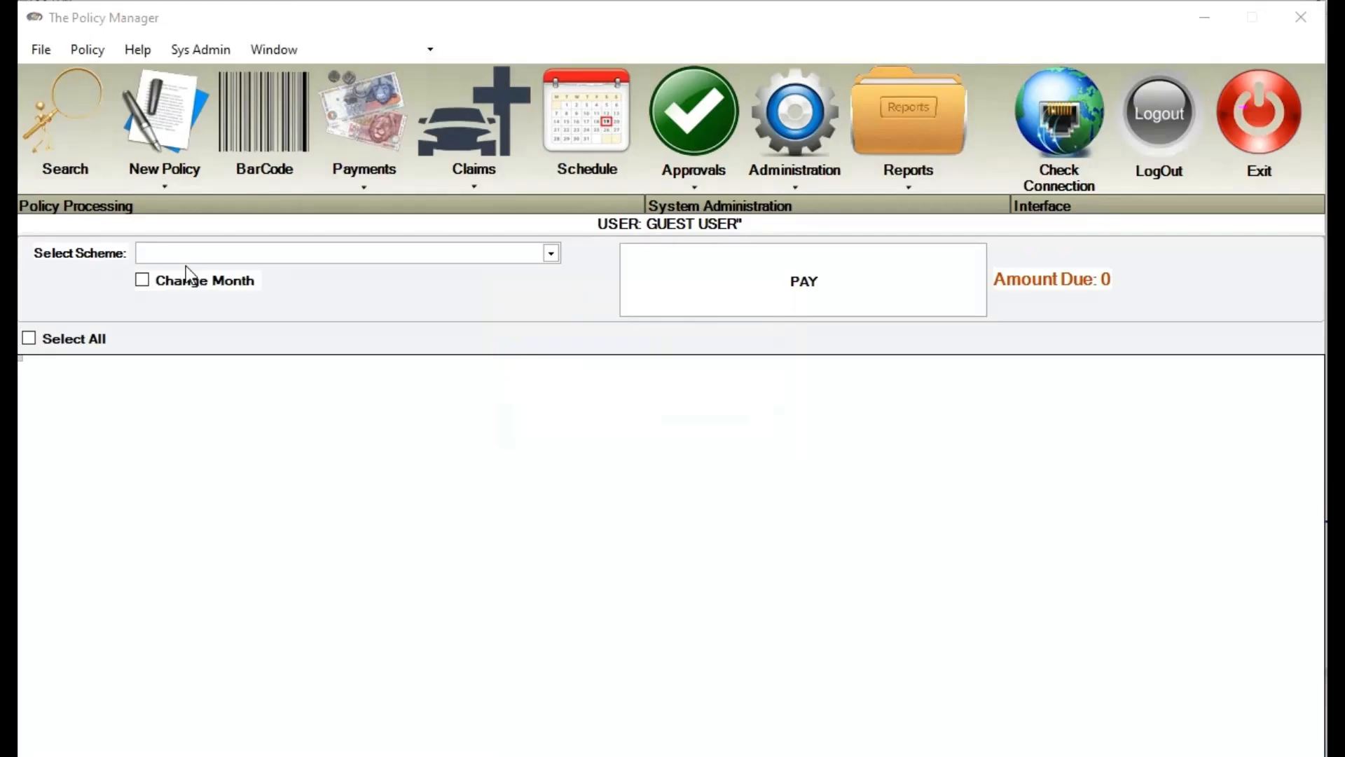
click(169, 124)
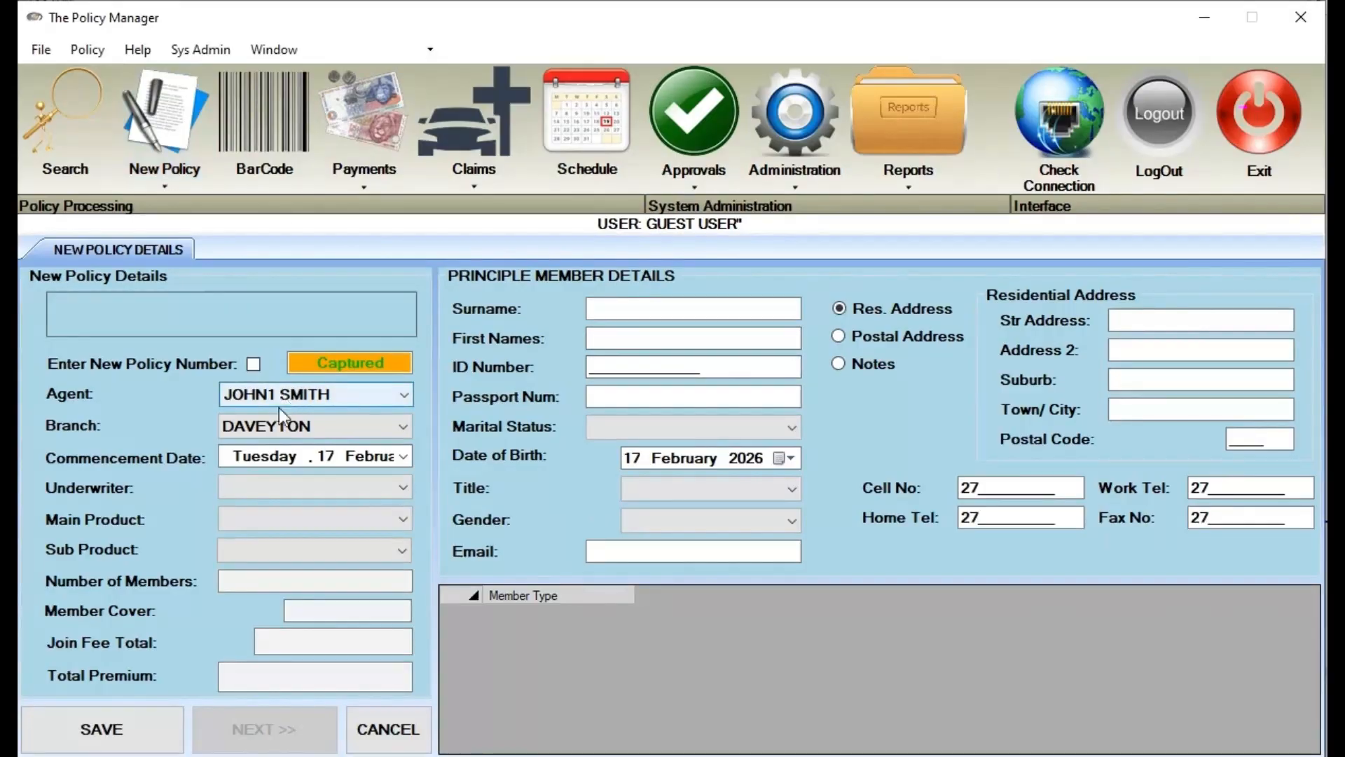
Keep branch DAVEYTON; choose DISCOVERY, 1 + 5 IMC 1-2-3 and 1 + 5 <65 (R3 000)
click(279, 428)
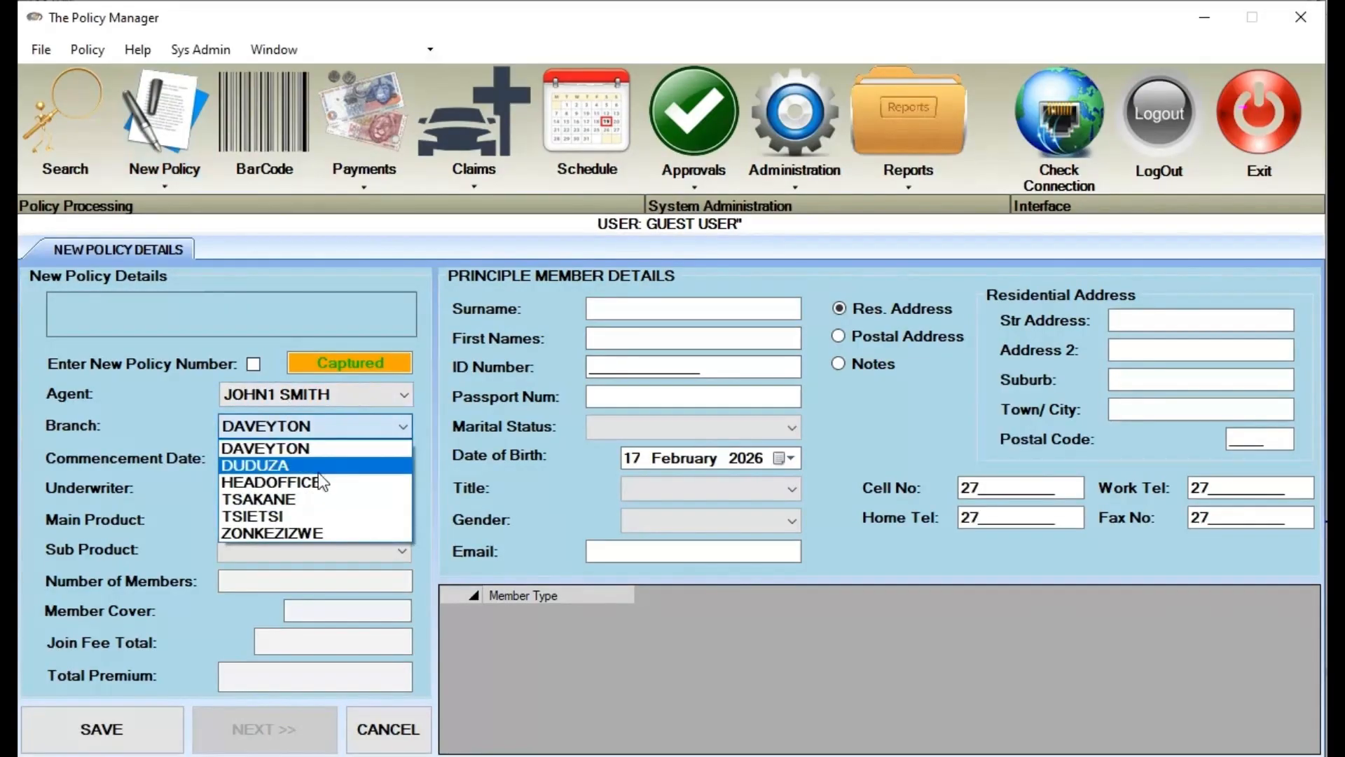
click(381, 420)
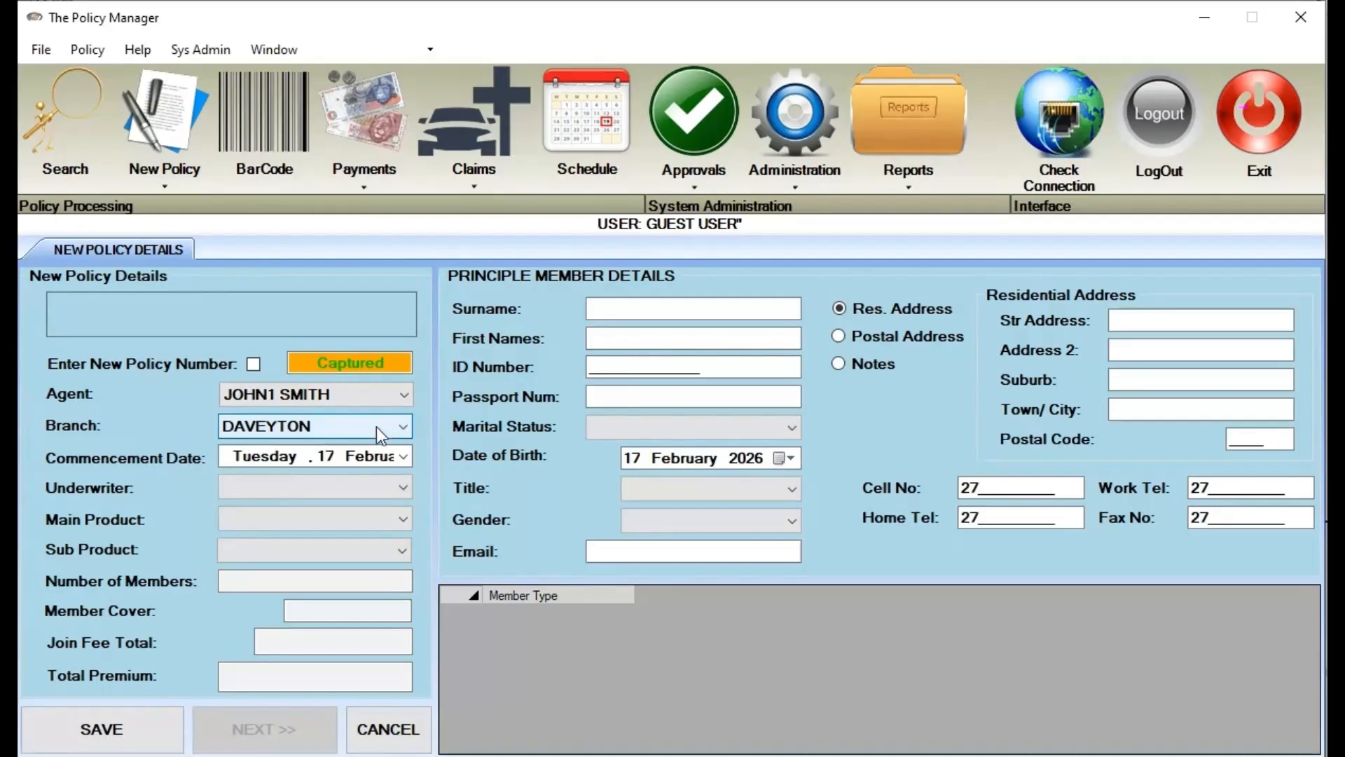
click(404, 458)
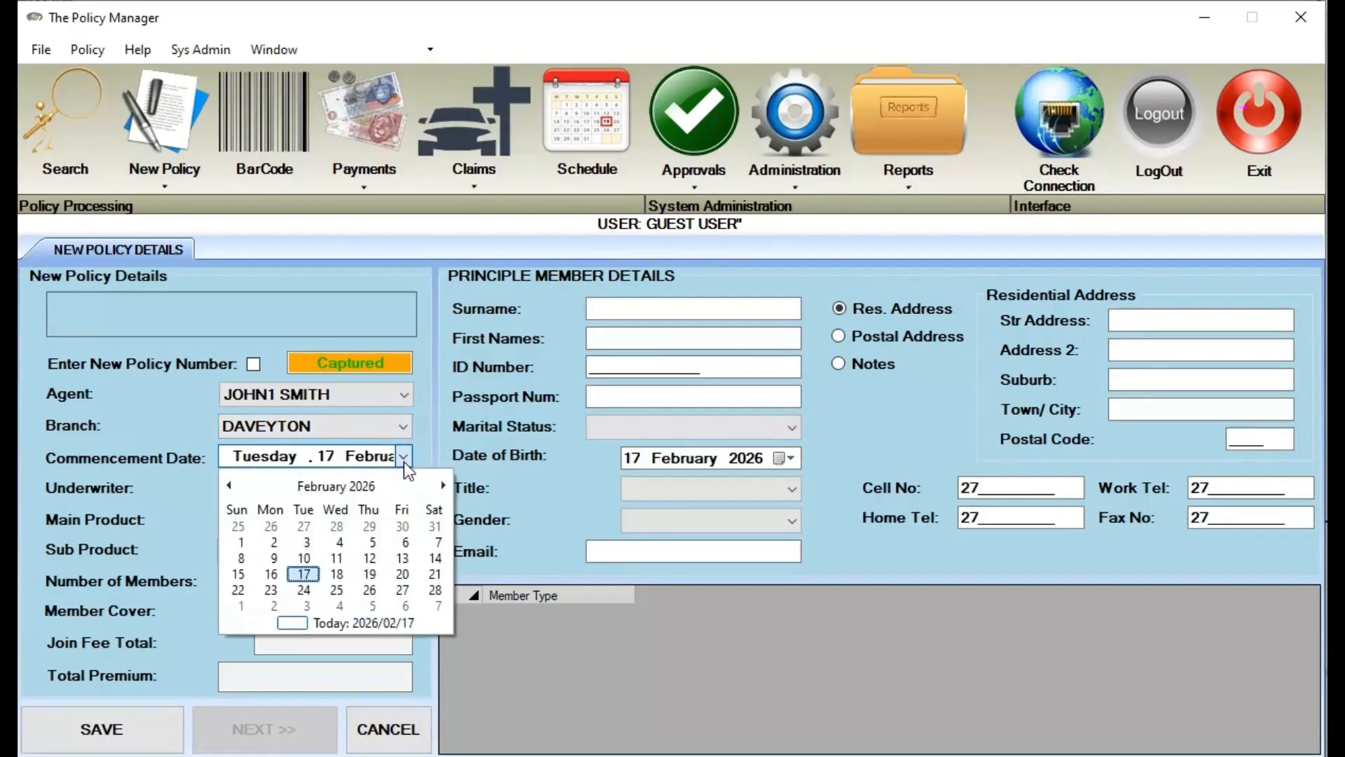
click(405, 463)
click(305, 485)
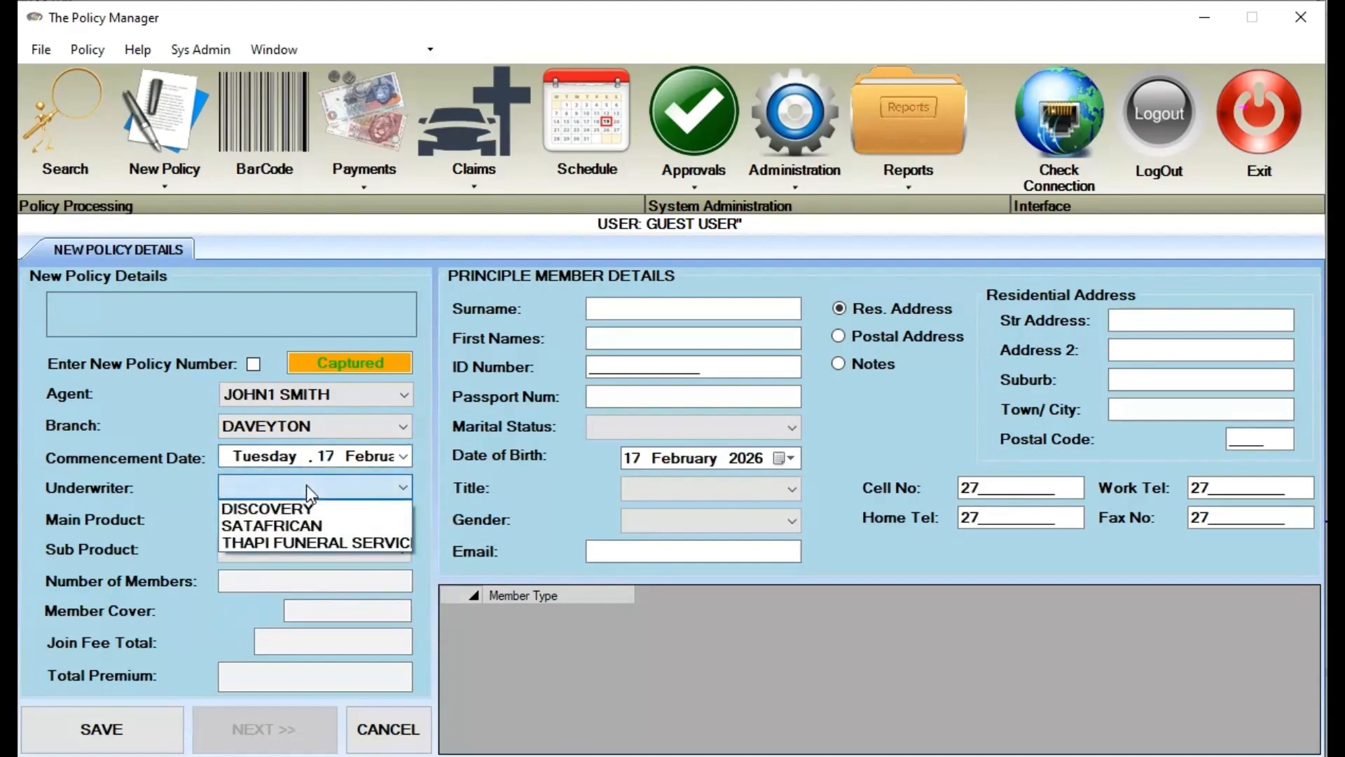
click(303, 507)
click(301, 520)
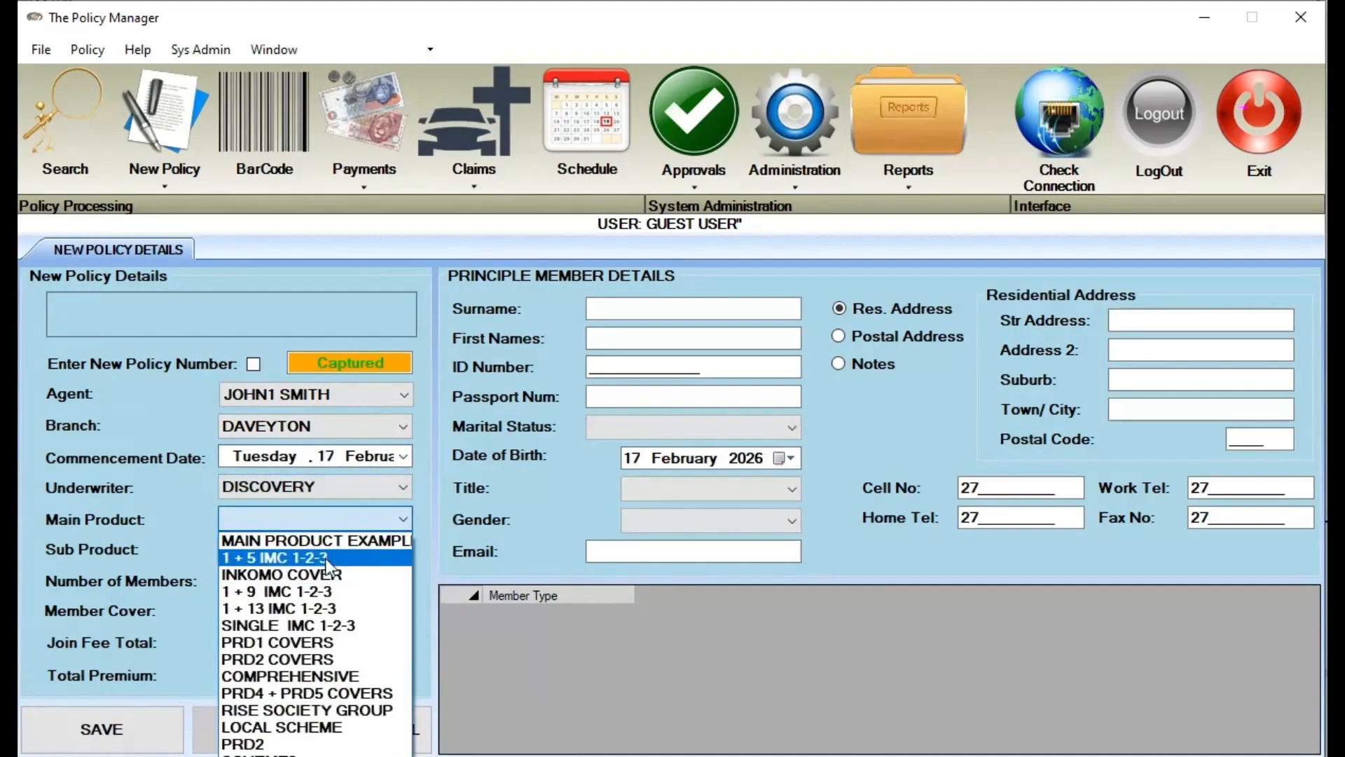
click(338, 555)
click(339, 553)
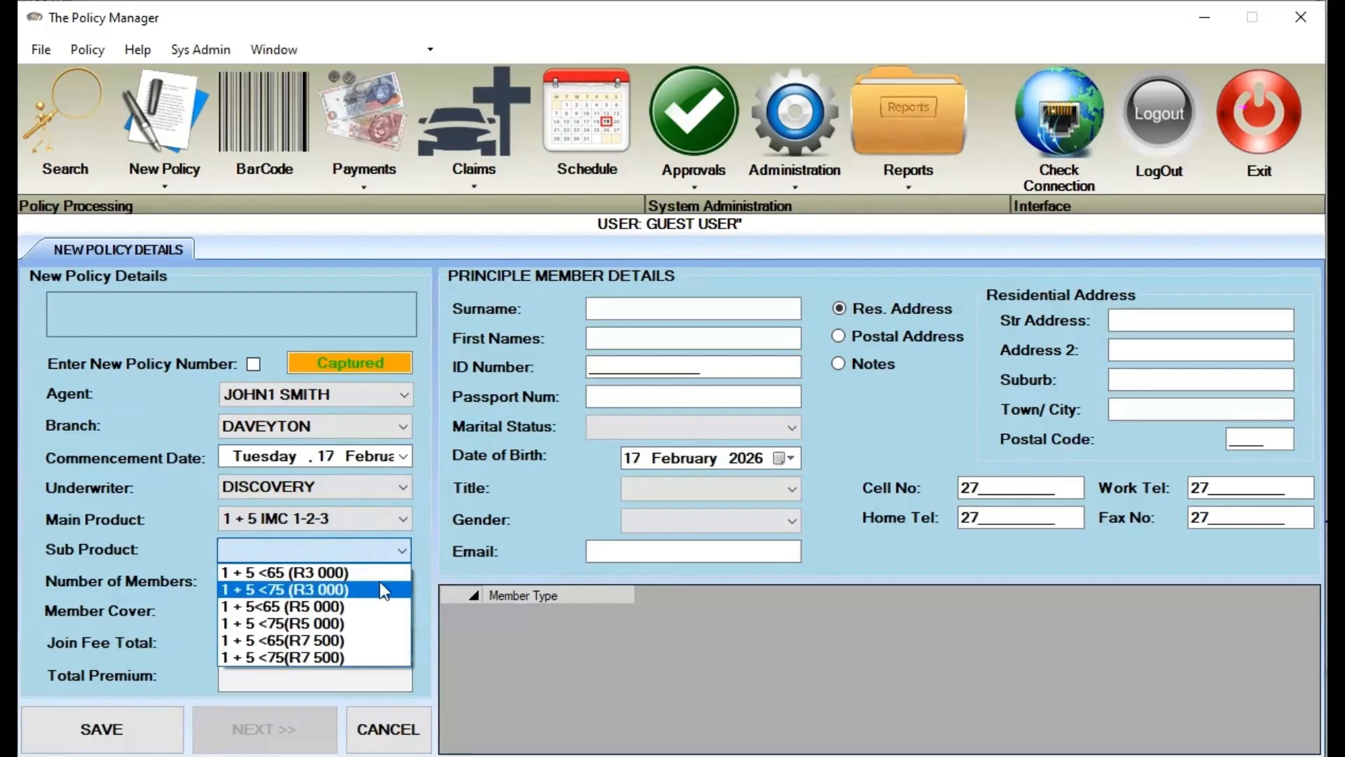
click(381, 577)
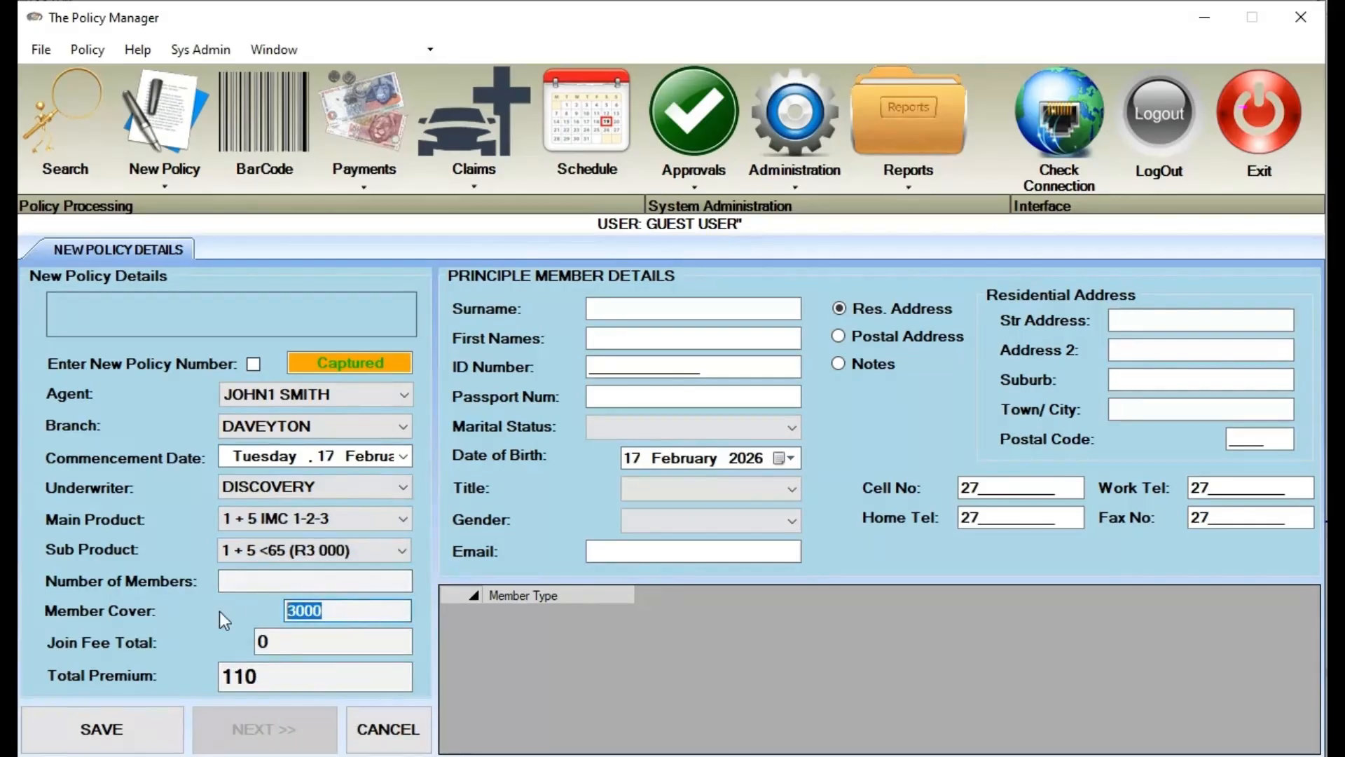
click(298, 674)
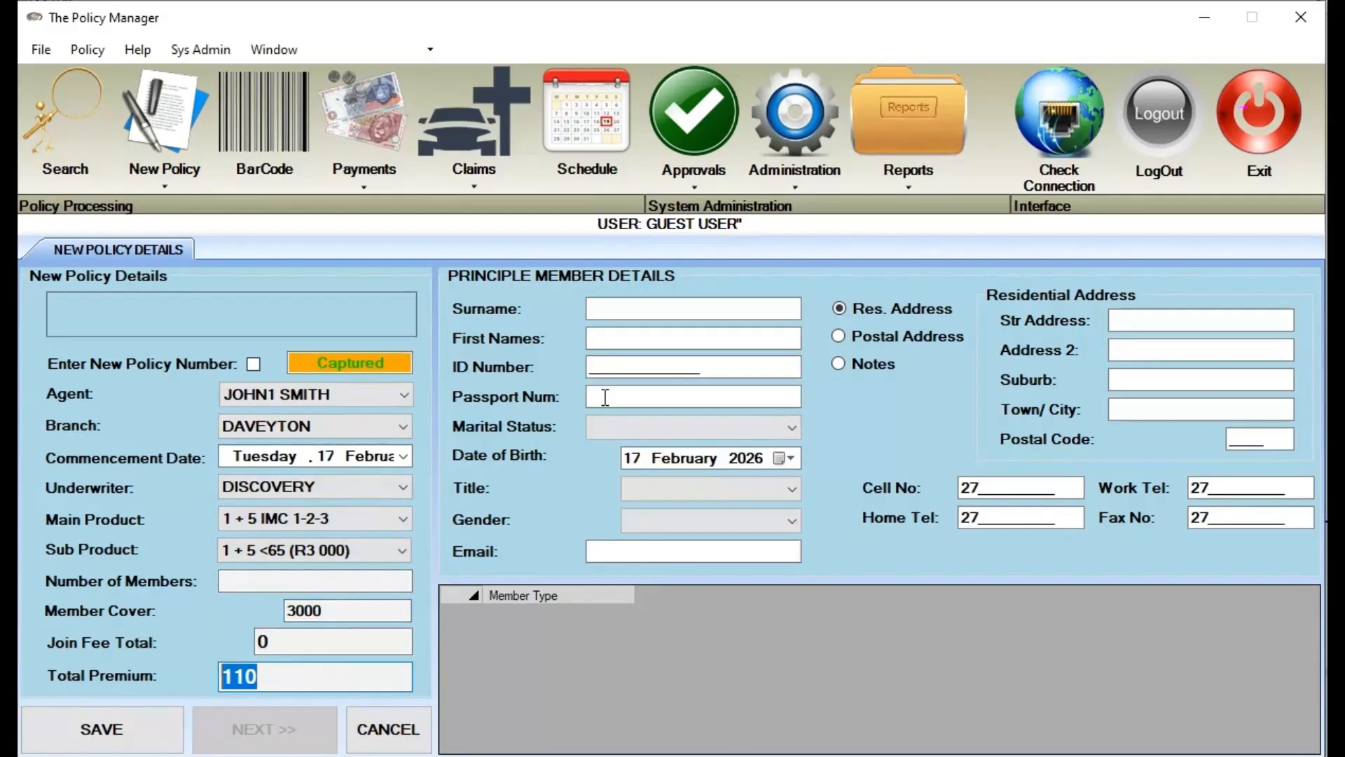
click(635, 304)
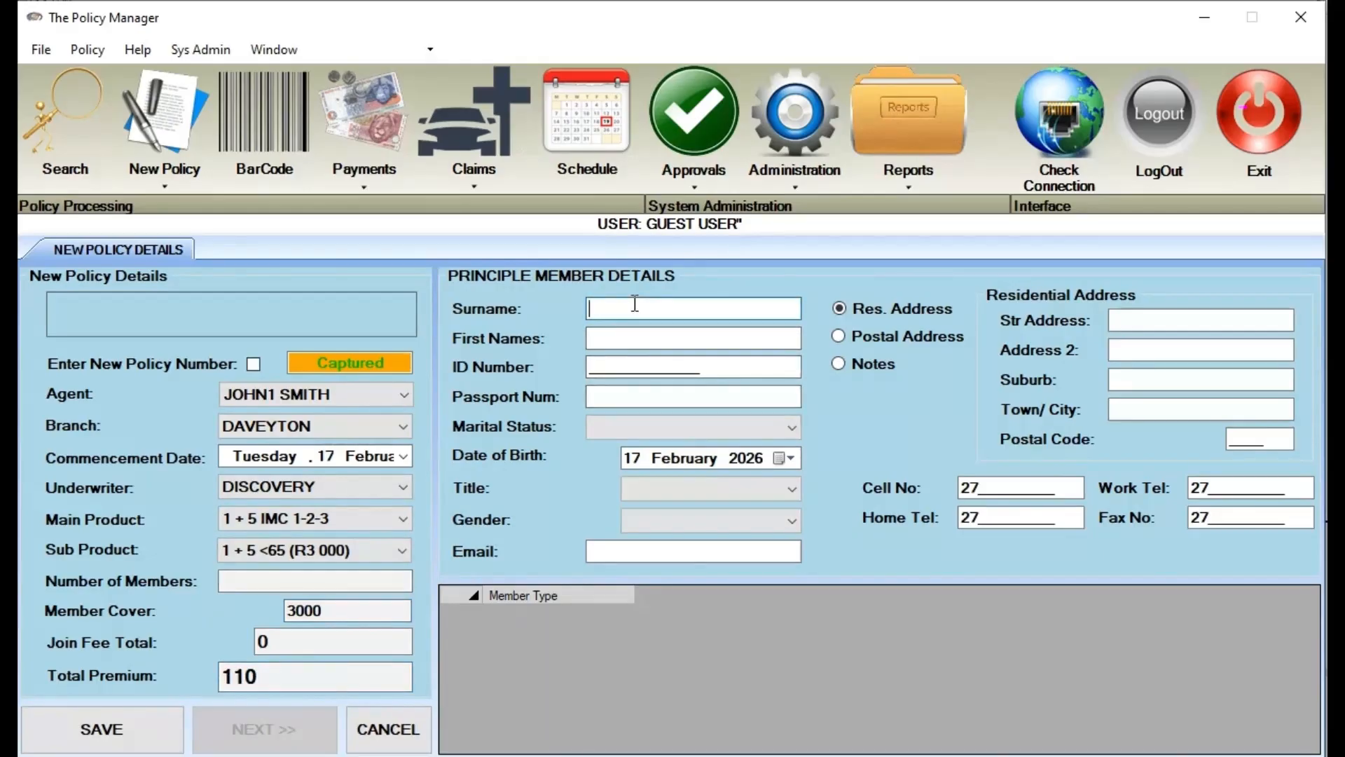
Enter the principal member's surname, first names and ID number, correcting typos
text(KNOSI)
key(Tab)
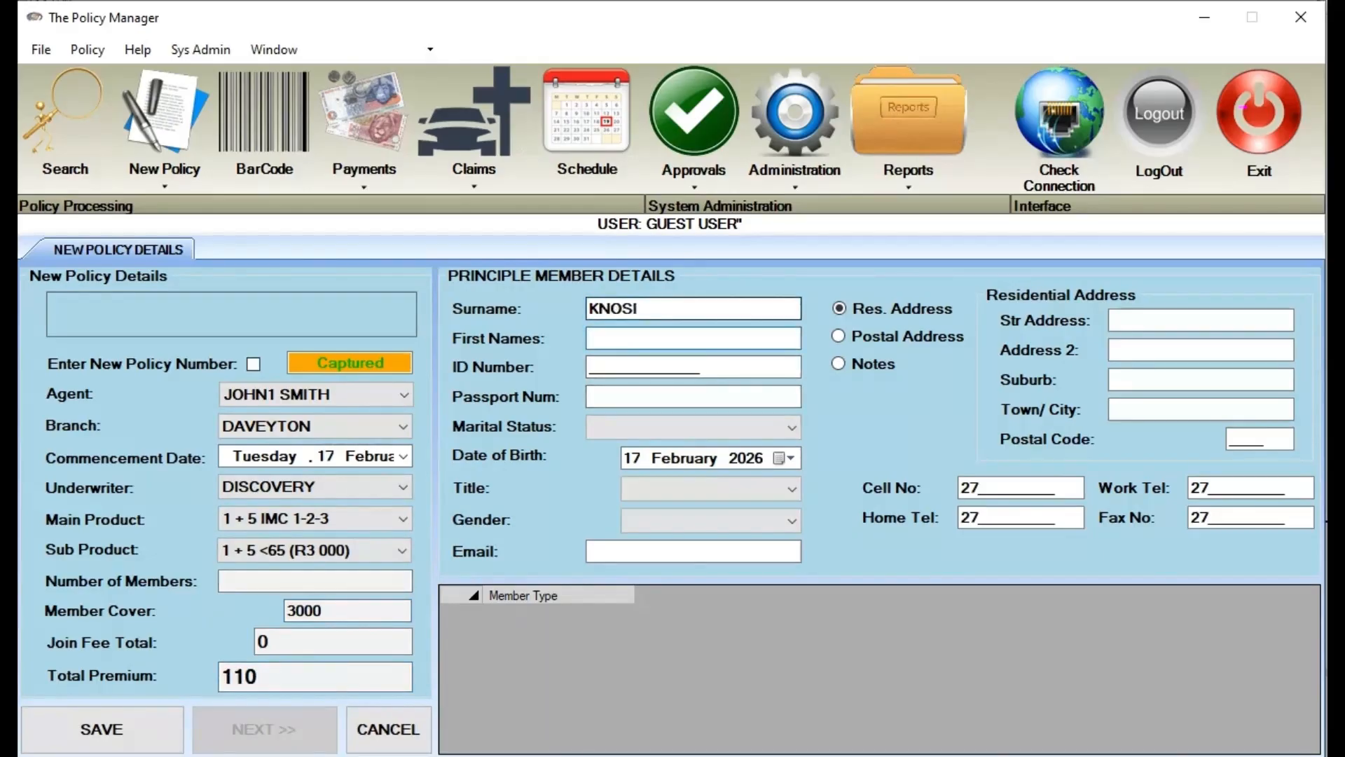
click(638, 307)
key(BackSpace)
key(BackSpace)
key(BackSpace)
key(BackSpace)
key(BackSpace)
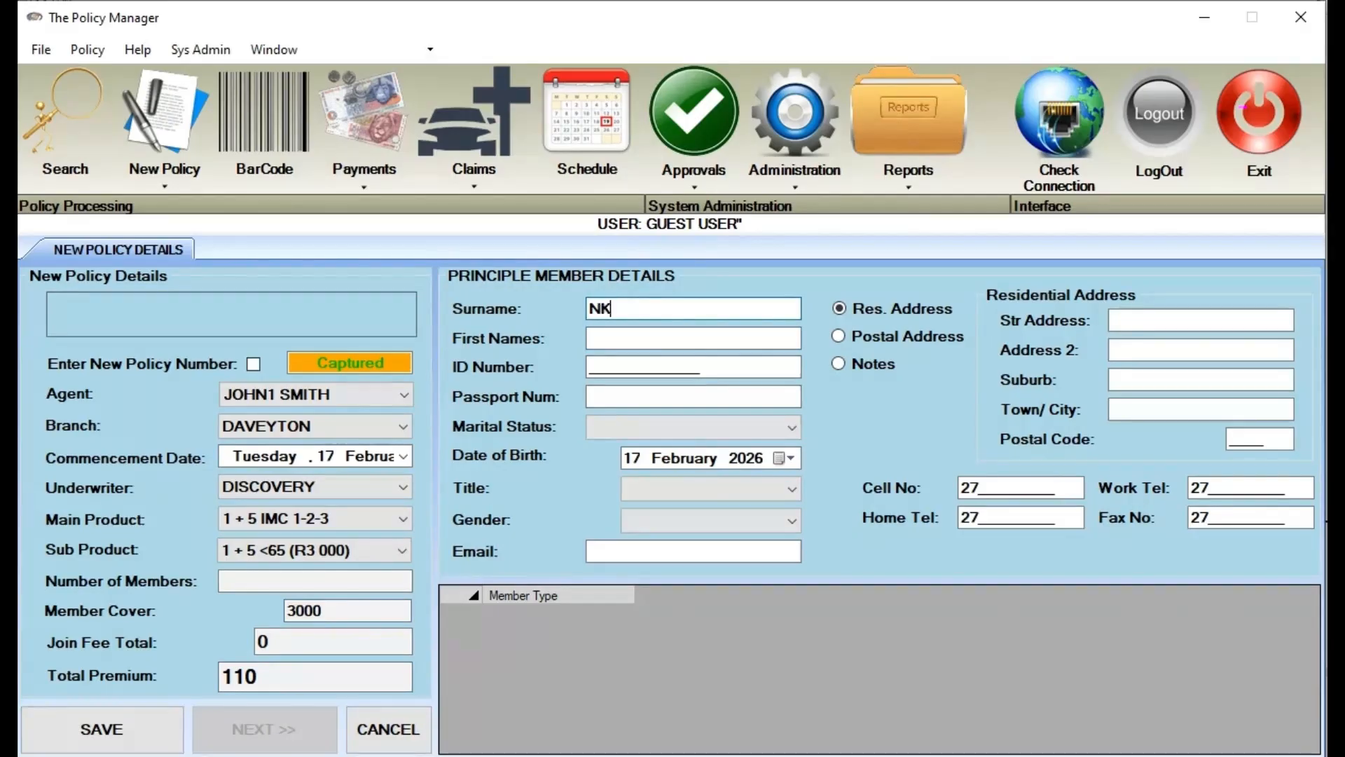
key(Tab)
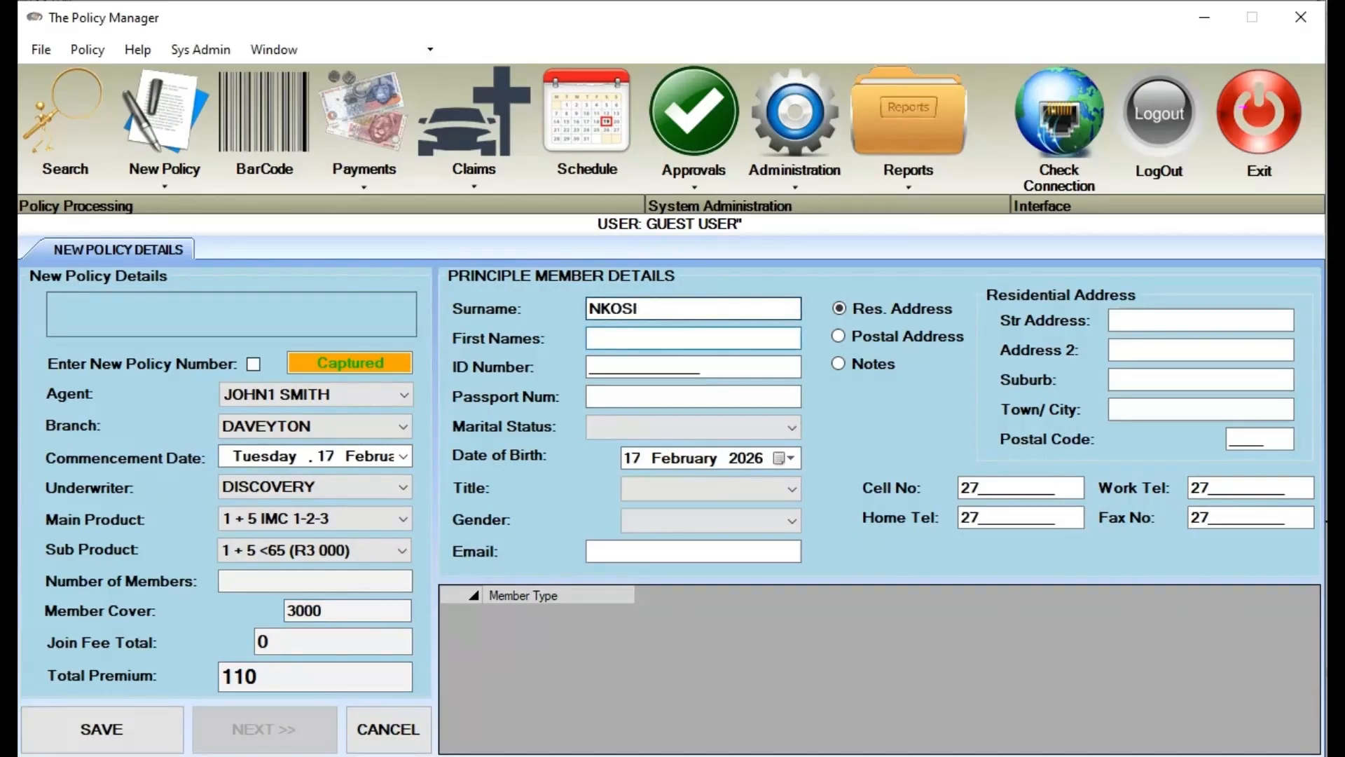
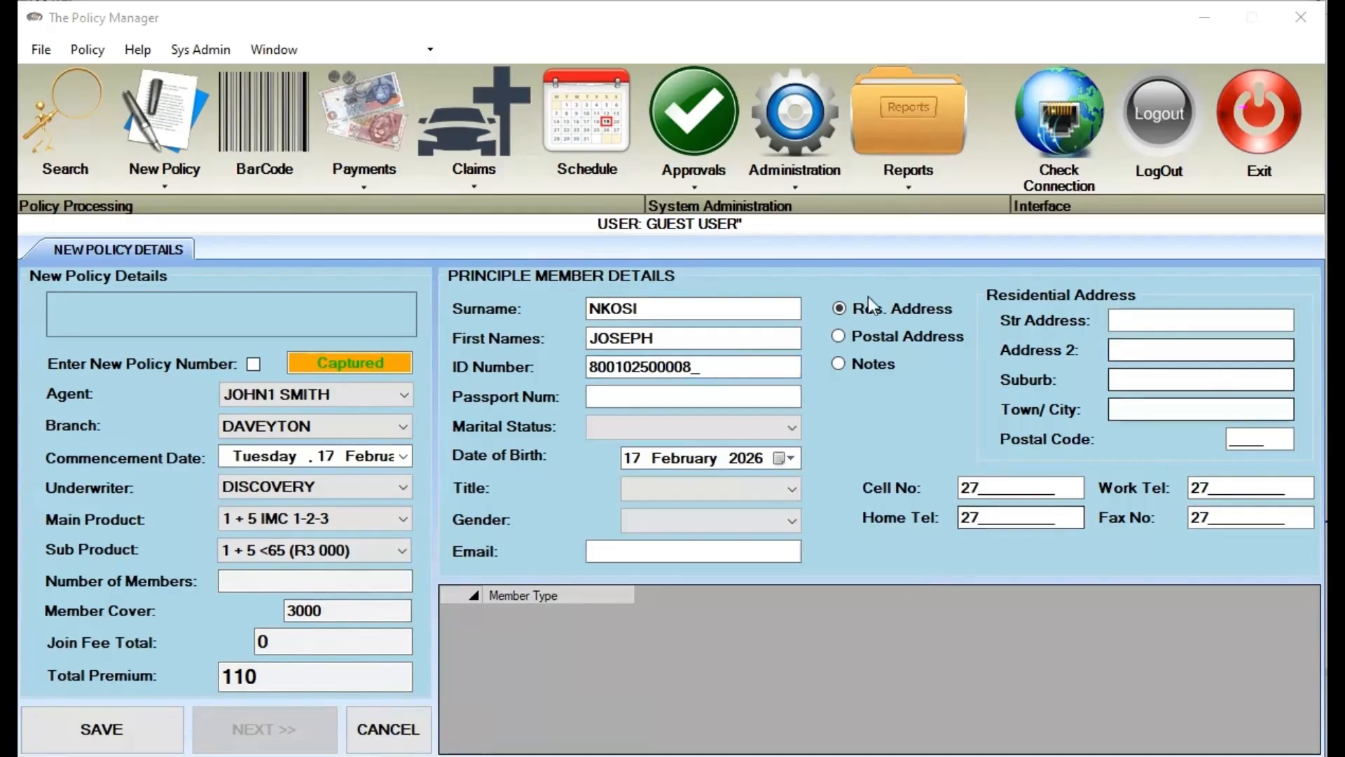
click(829, 499)
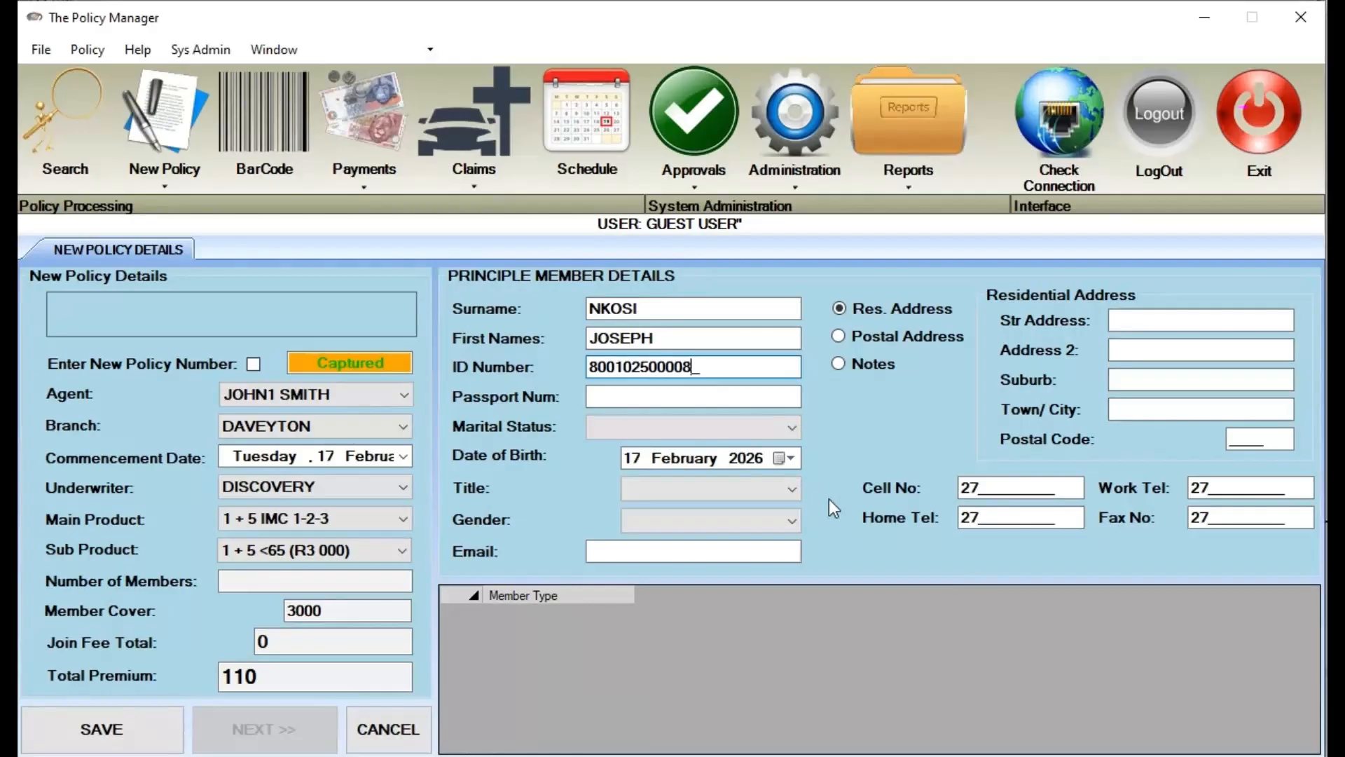
text(3)
Set the principal member's marital status to Married
click(676, 436)
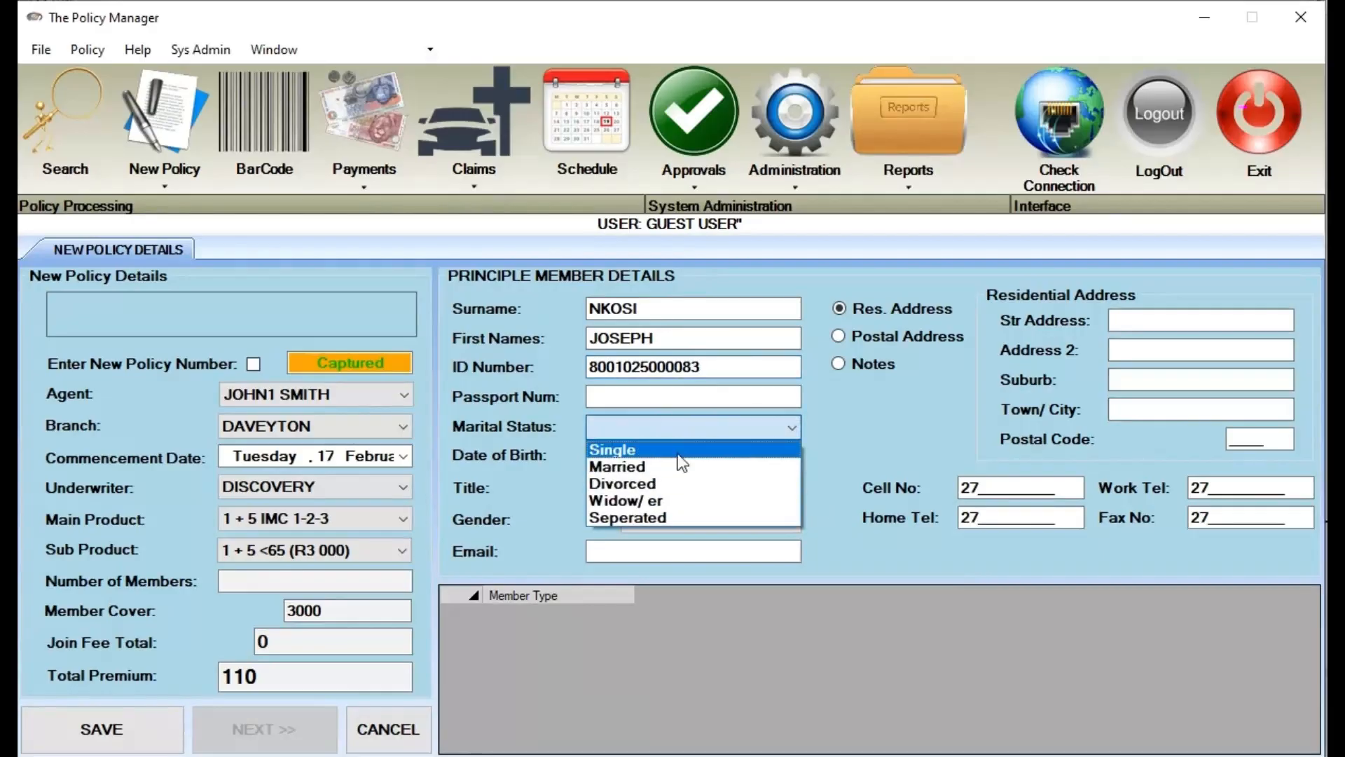
click(680, 450)
click(774, 428)
click(635, 462)
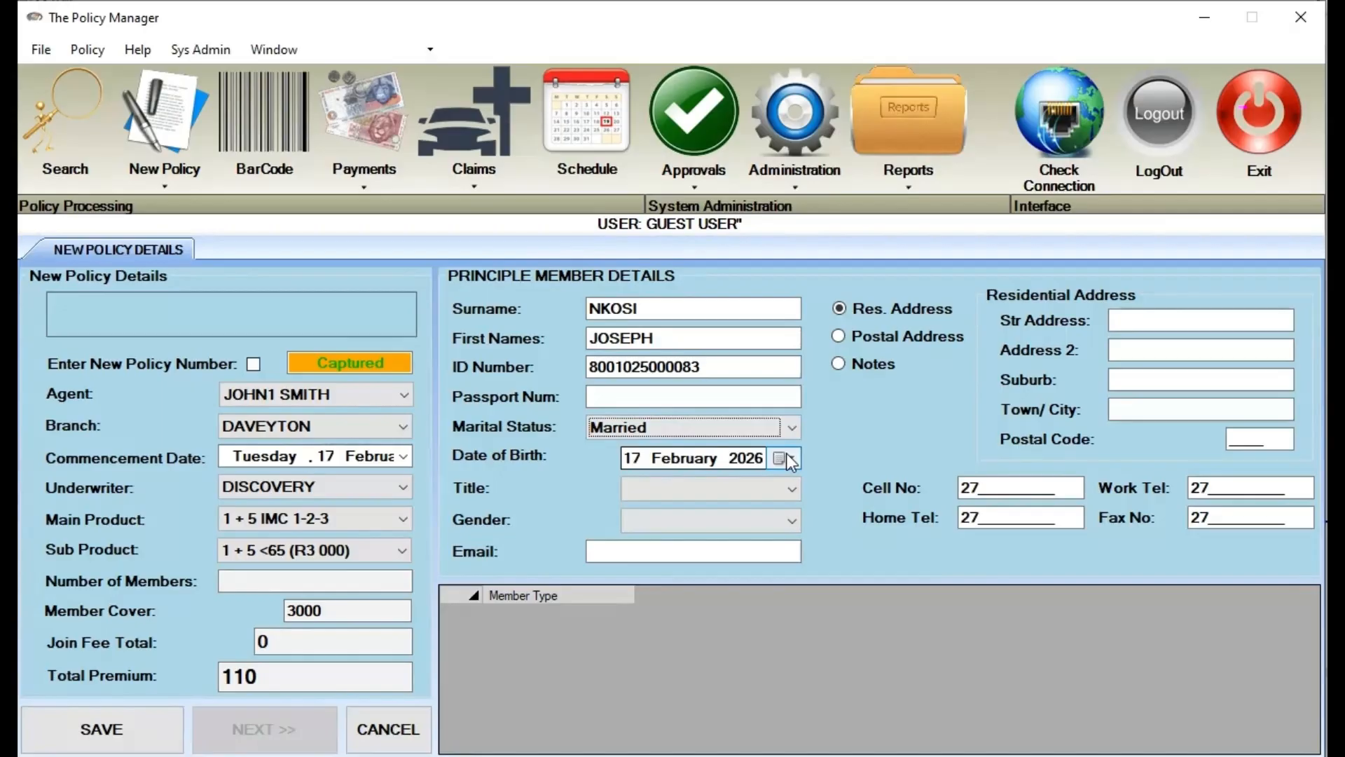
Set the date of birth to 02 January 1980
click(782, 459)
click(717, 484)
click(707, 489)
click(708, 489)
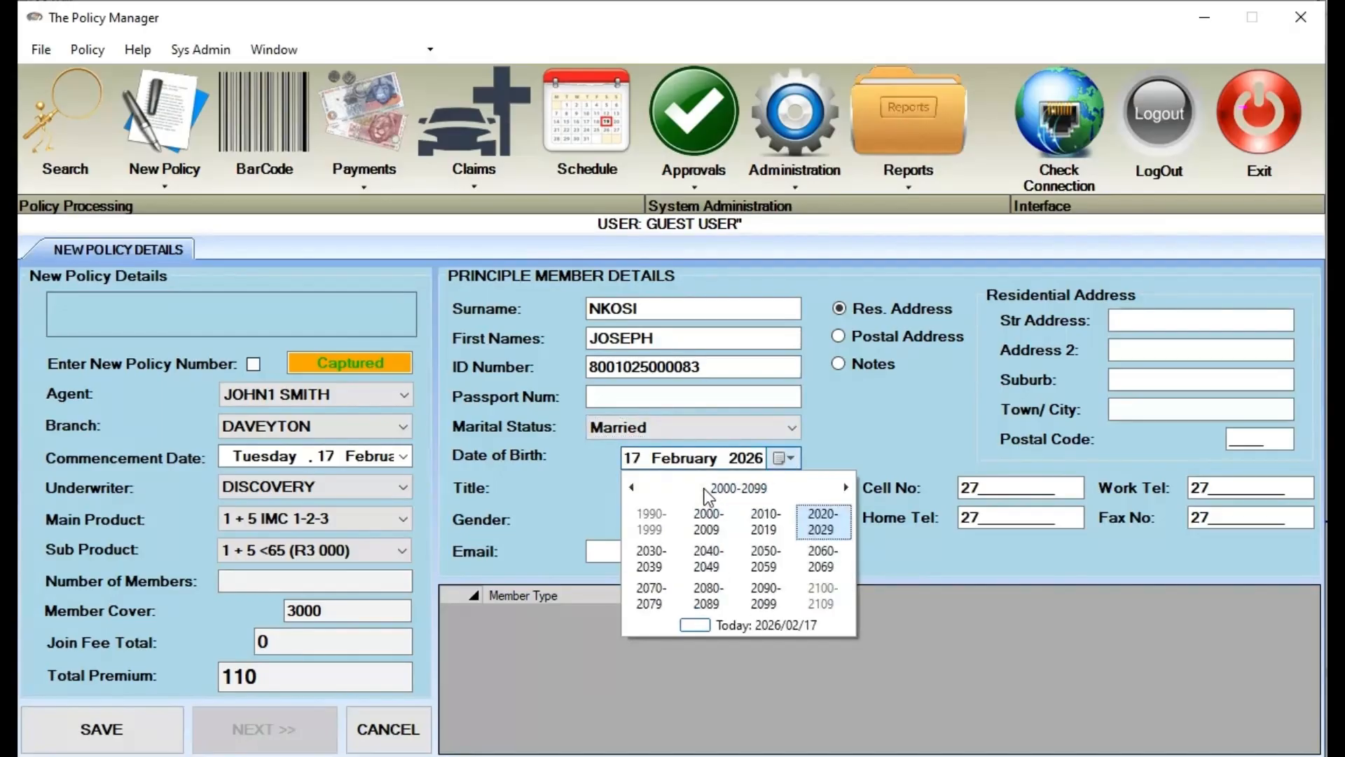
click(639, 489)
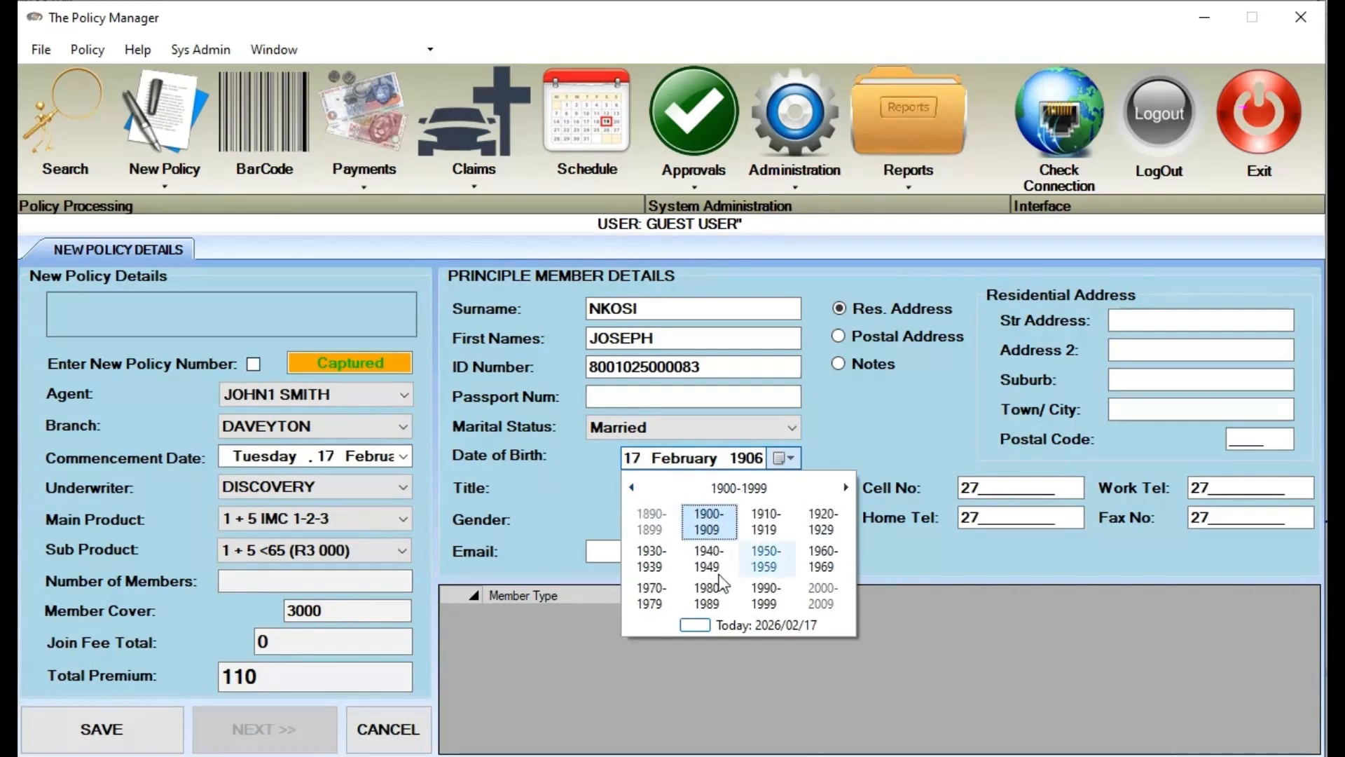
click(709, 595)
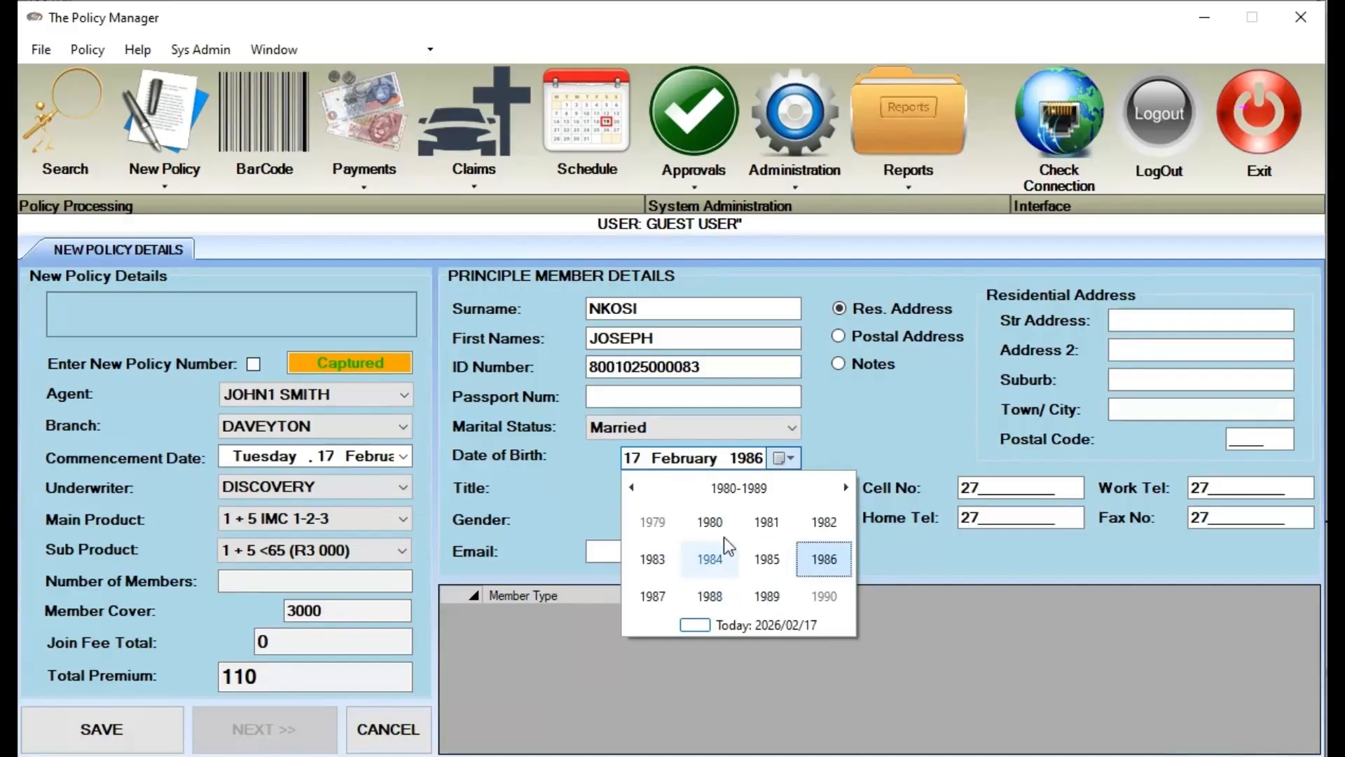
click(711, 522)
click(670, 524)
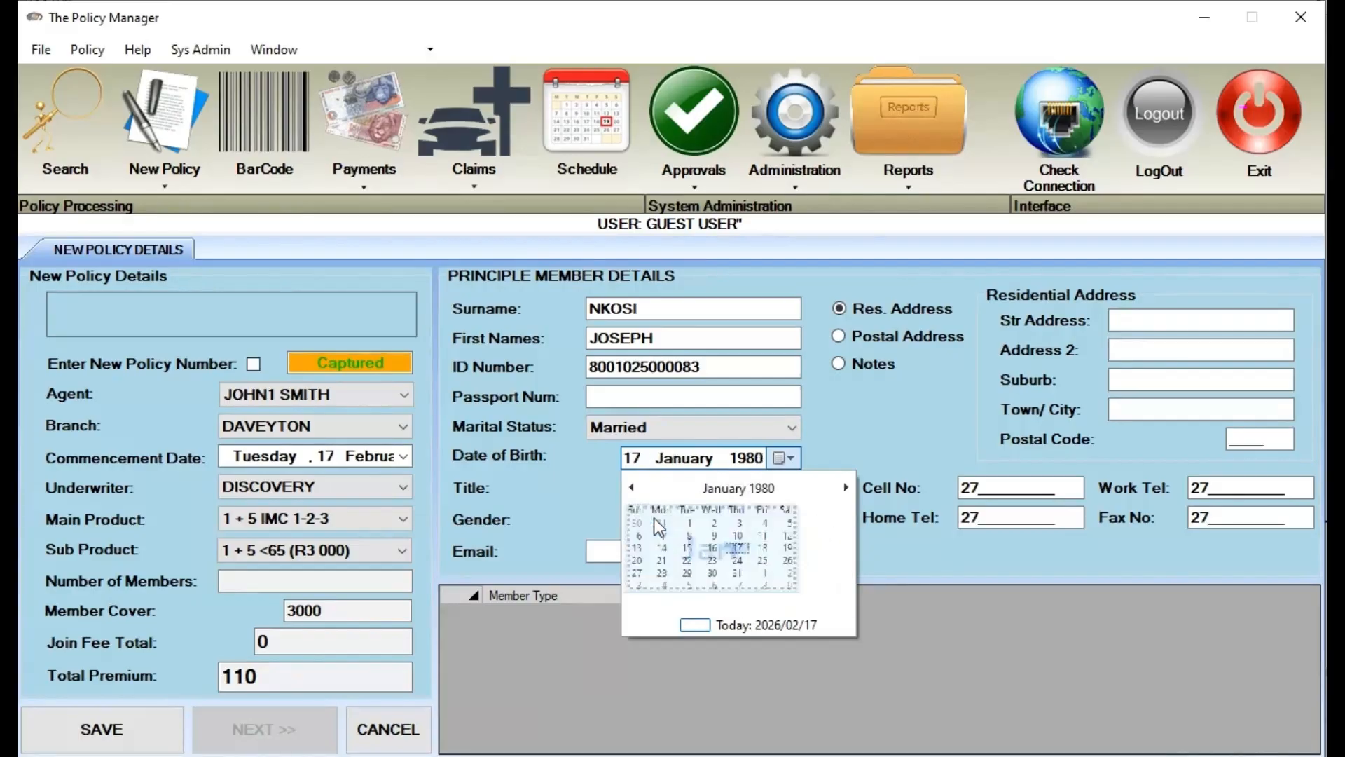
click(750, 533)
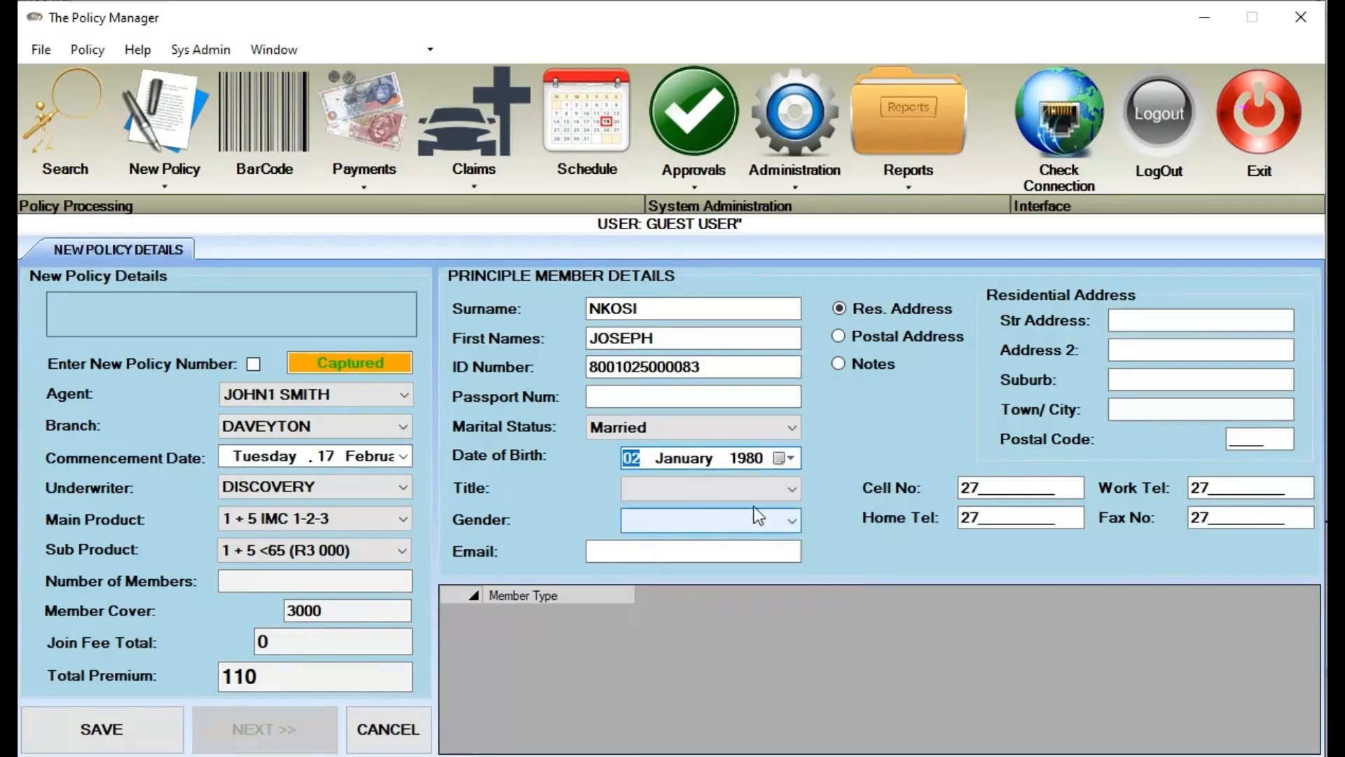
Choose title Mr and gender Male
click(781, 485)
click(696, 513)
click(697, 515)
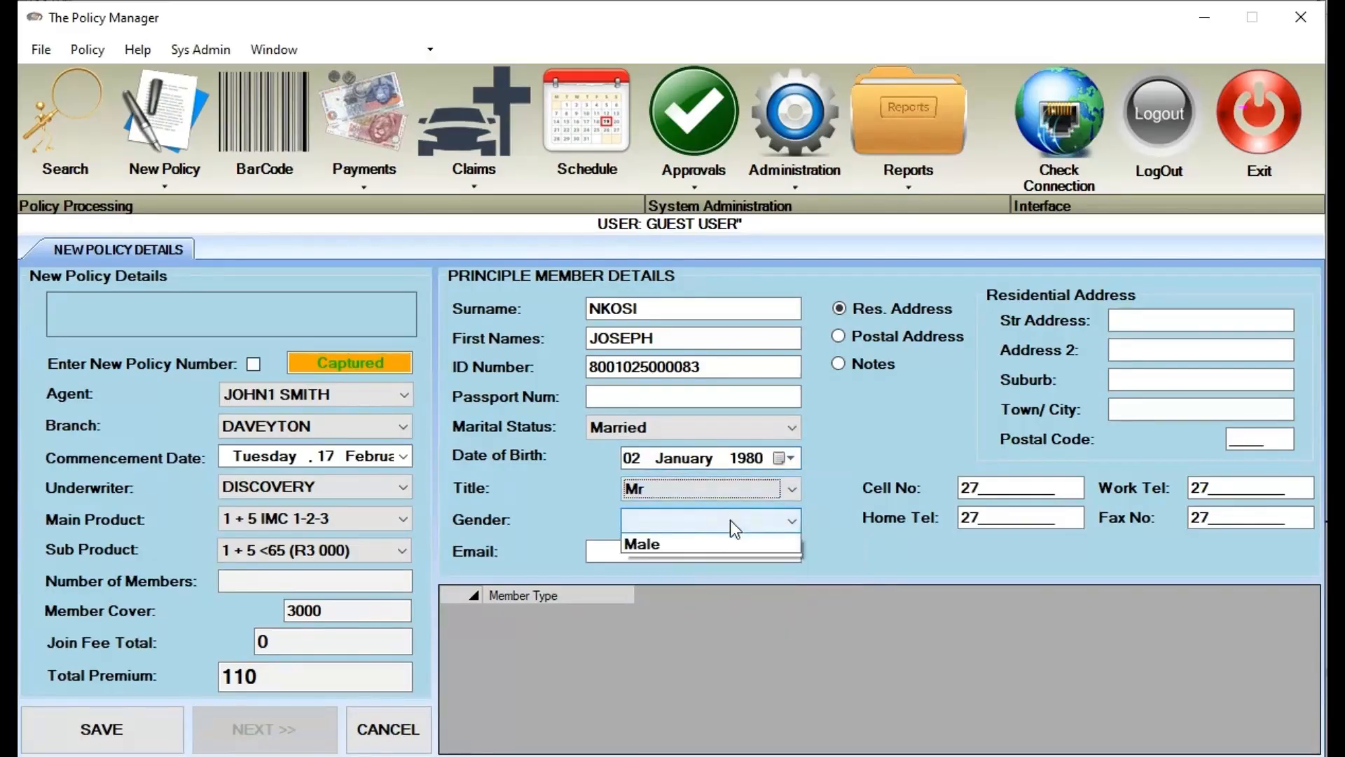
click(750, 557)
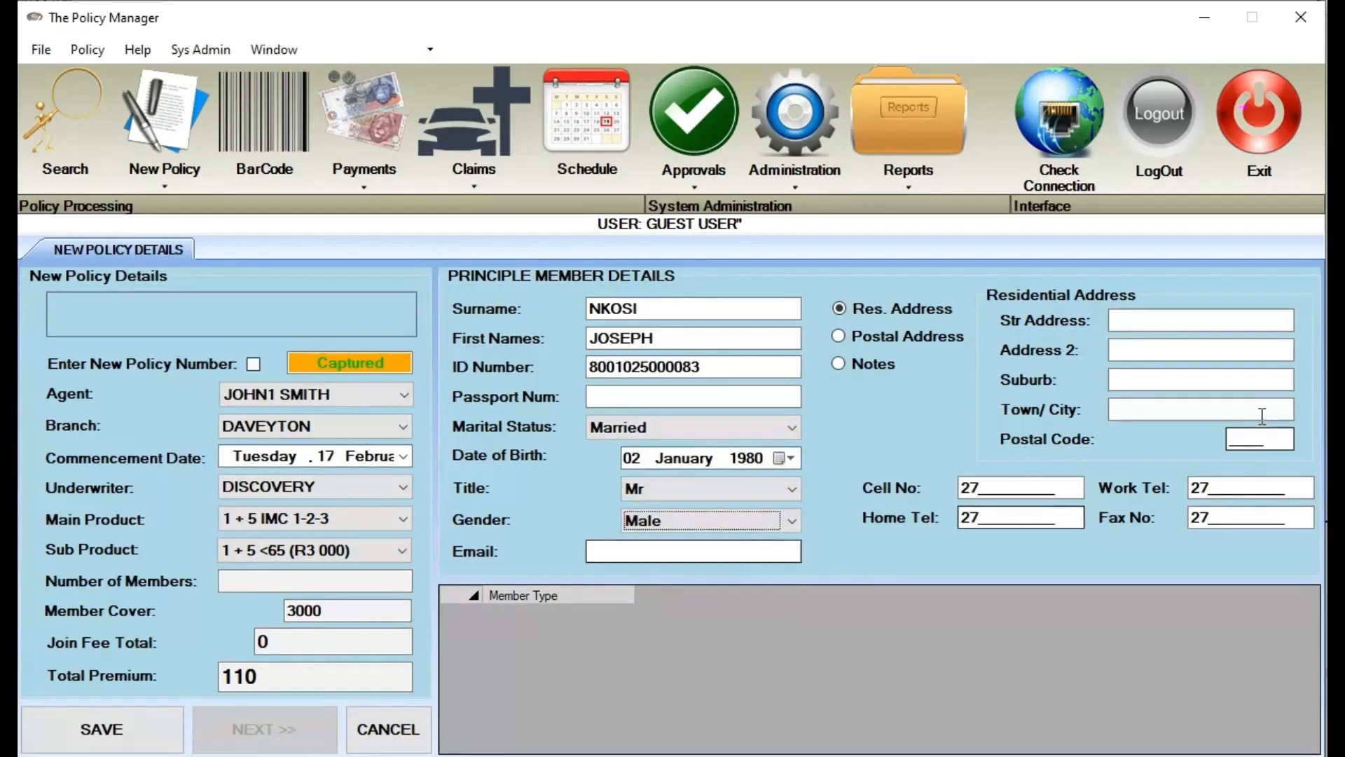
click(1135, 320)
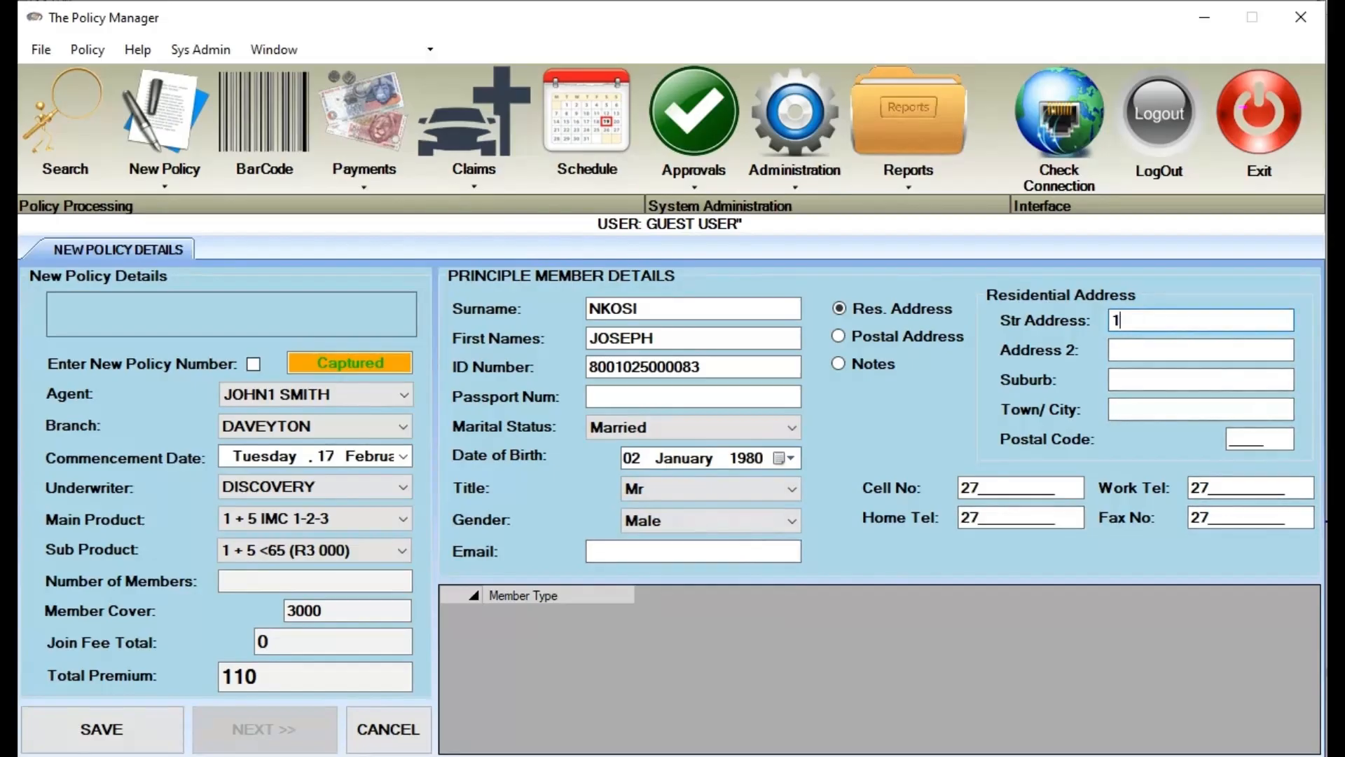
Fill in the member's residential street address, town, postal code and cell number
text(1 MAIN STREET)
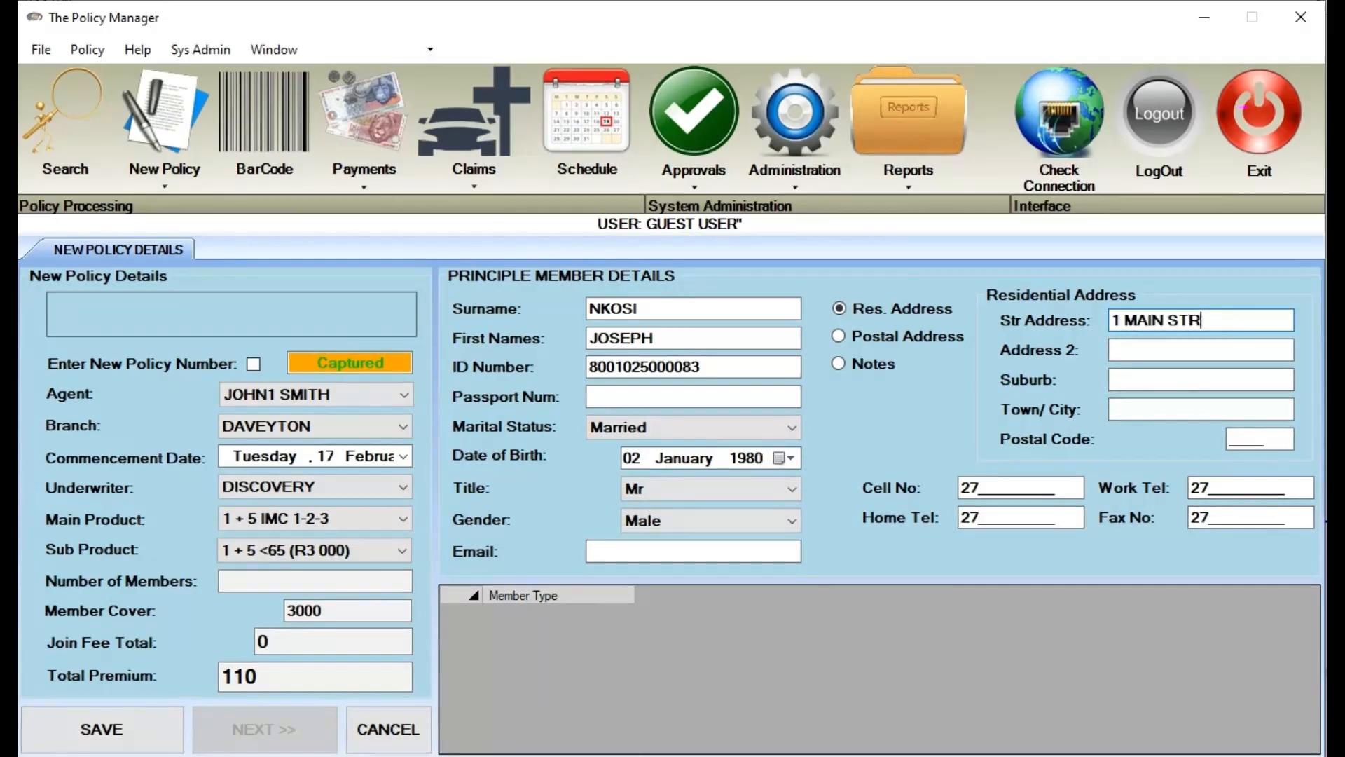
key(Tab)
key(Tab)
key(Tab)
text(JHB)
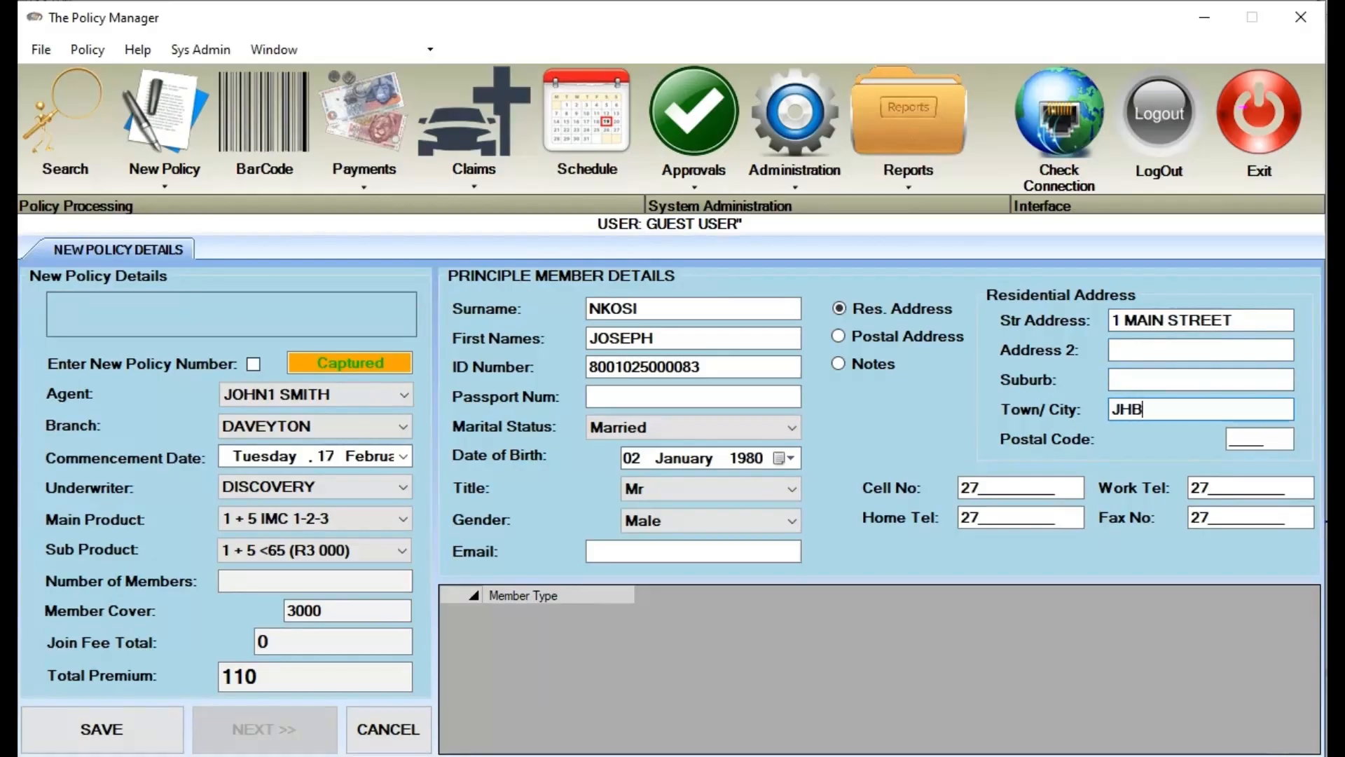
key(Tab)
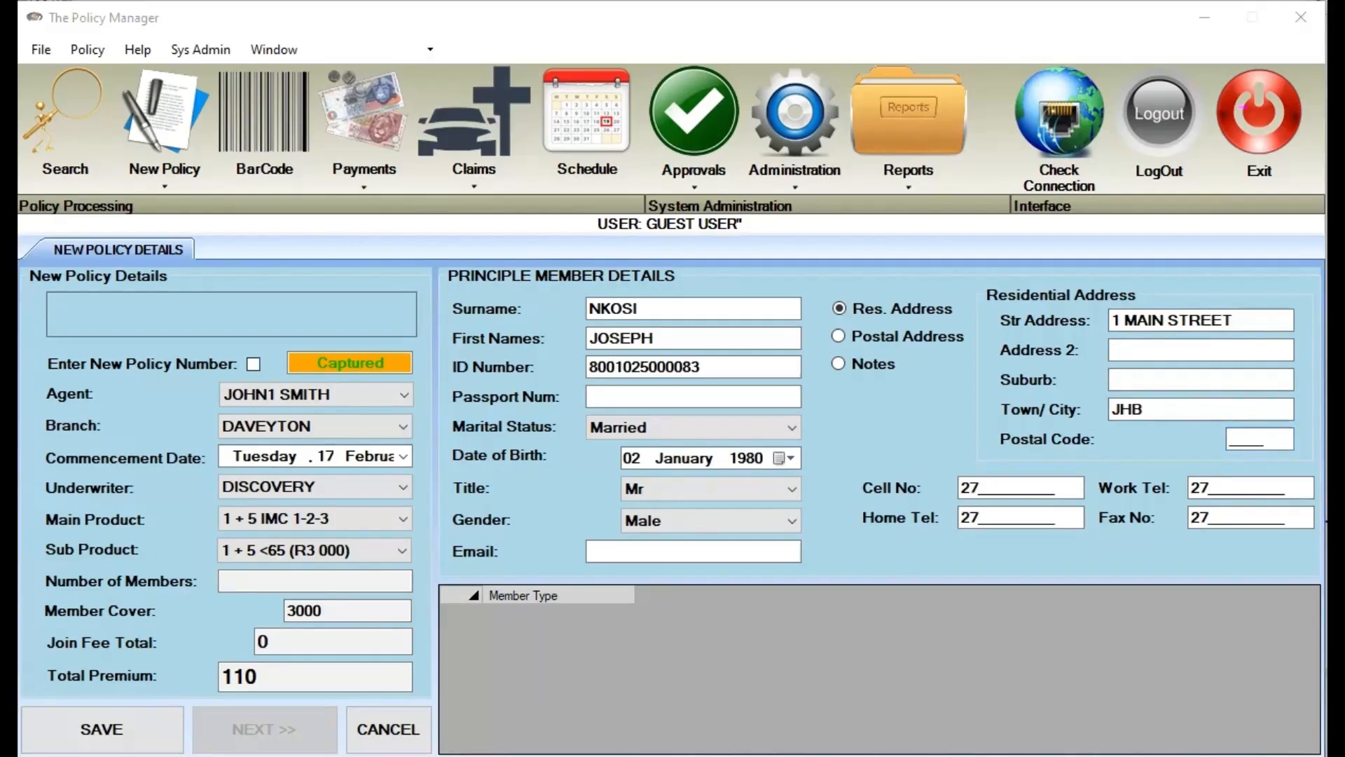
click(1247, 440)
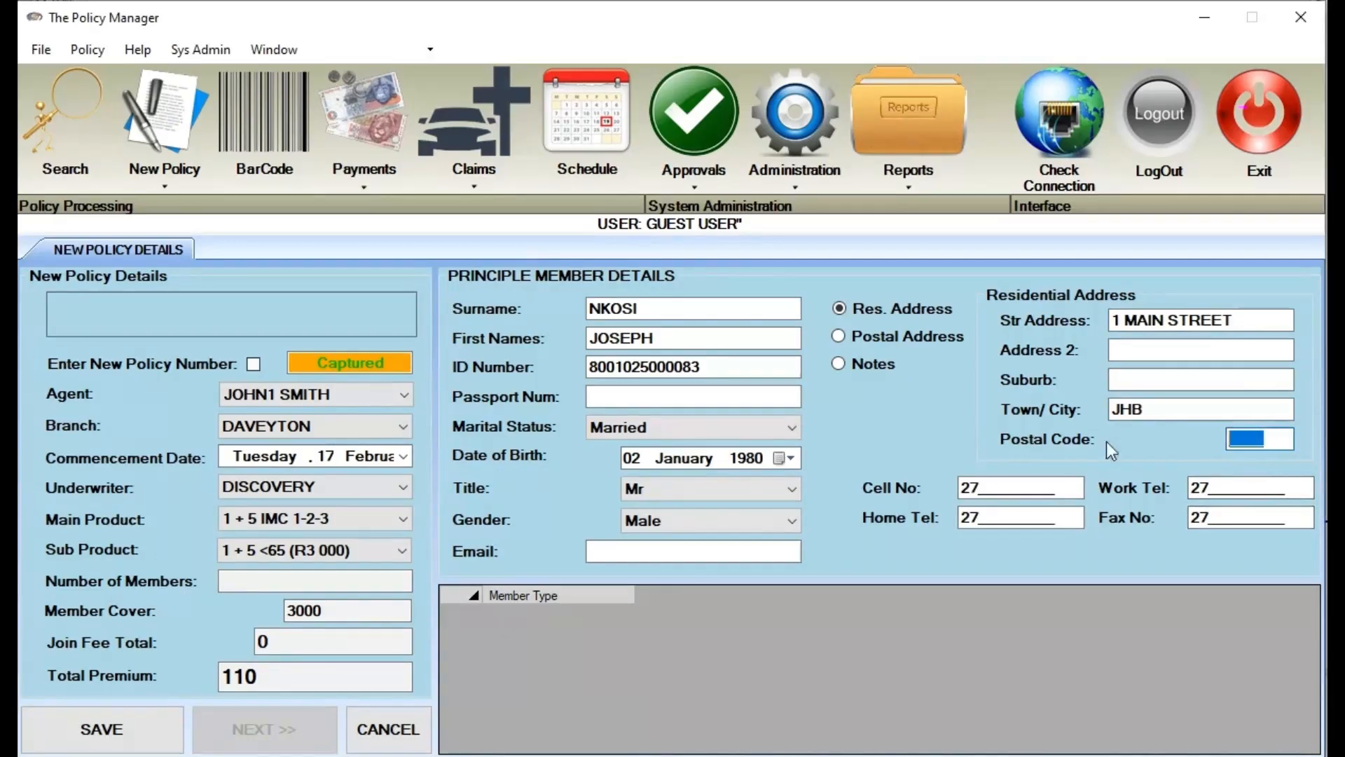
click(519, 754)
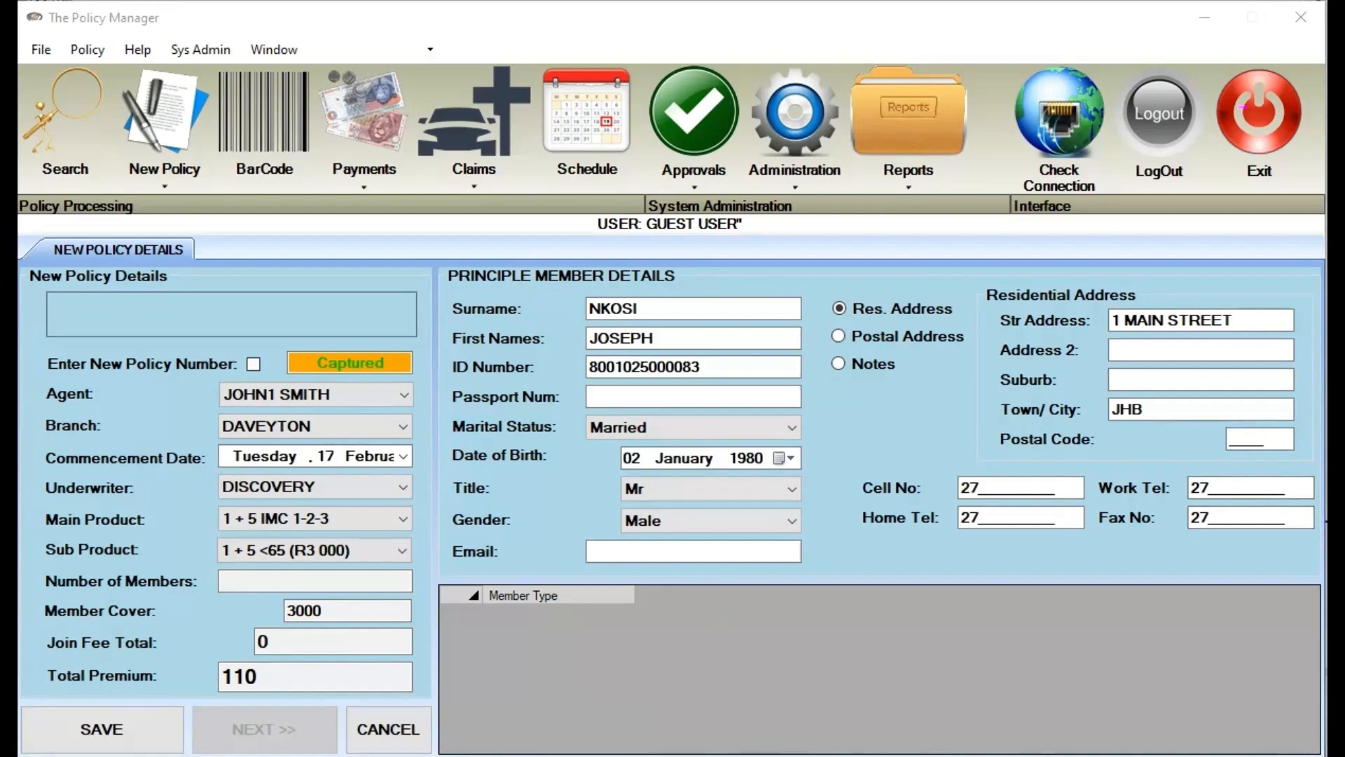
click(1284, 441)
text(20)
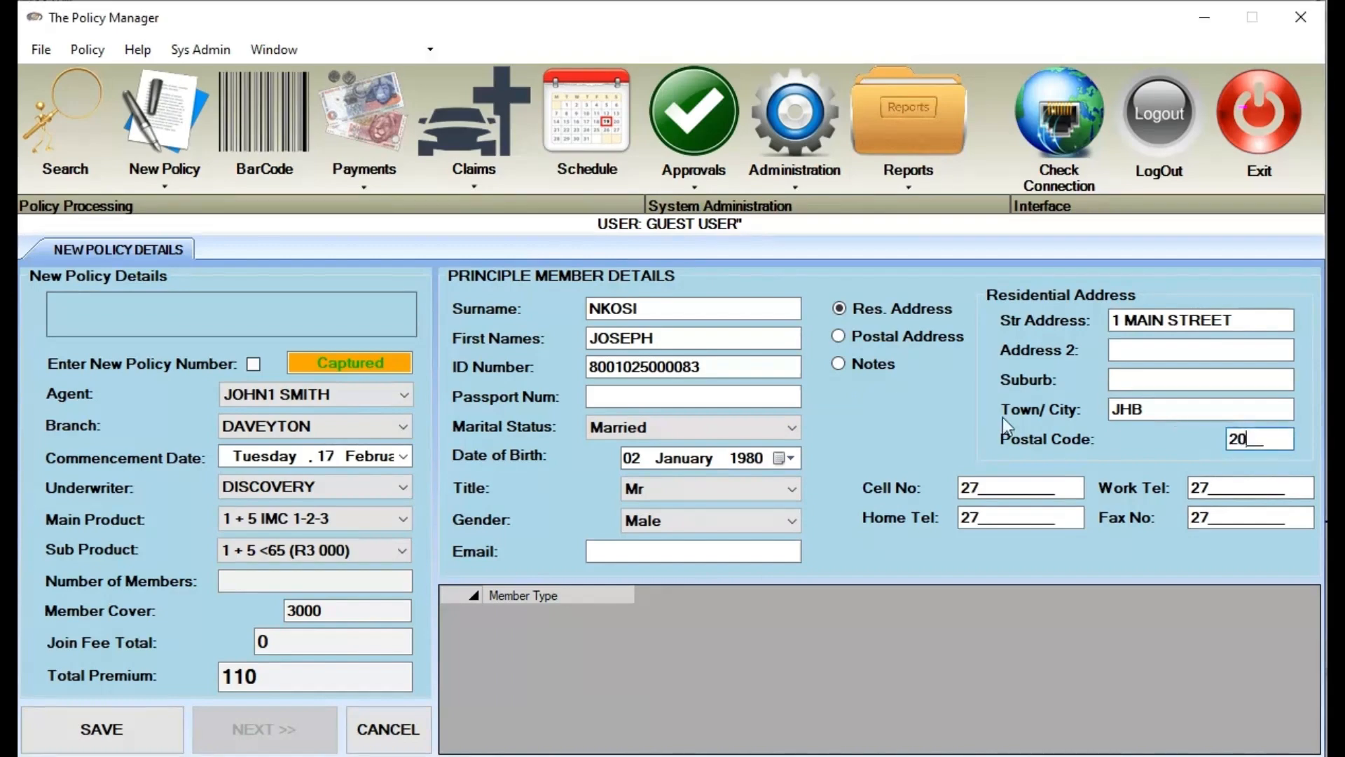
text(00)
key(Tab)
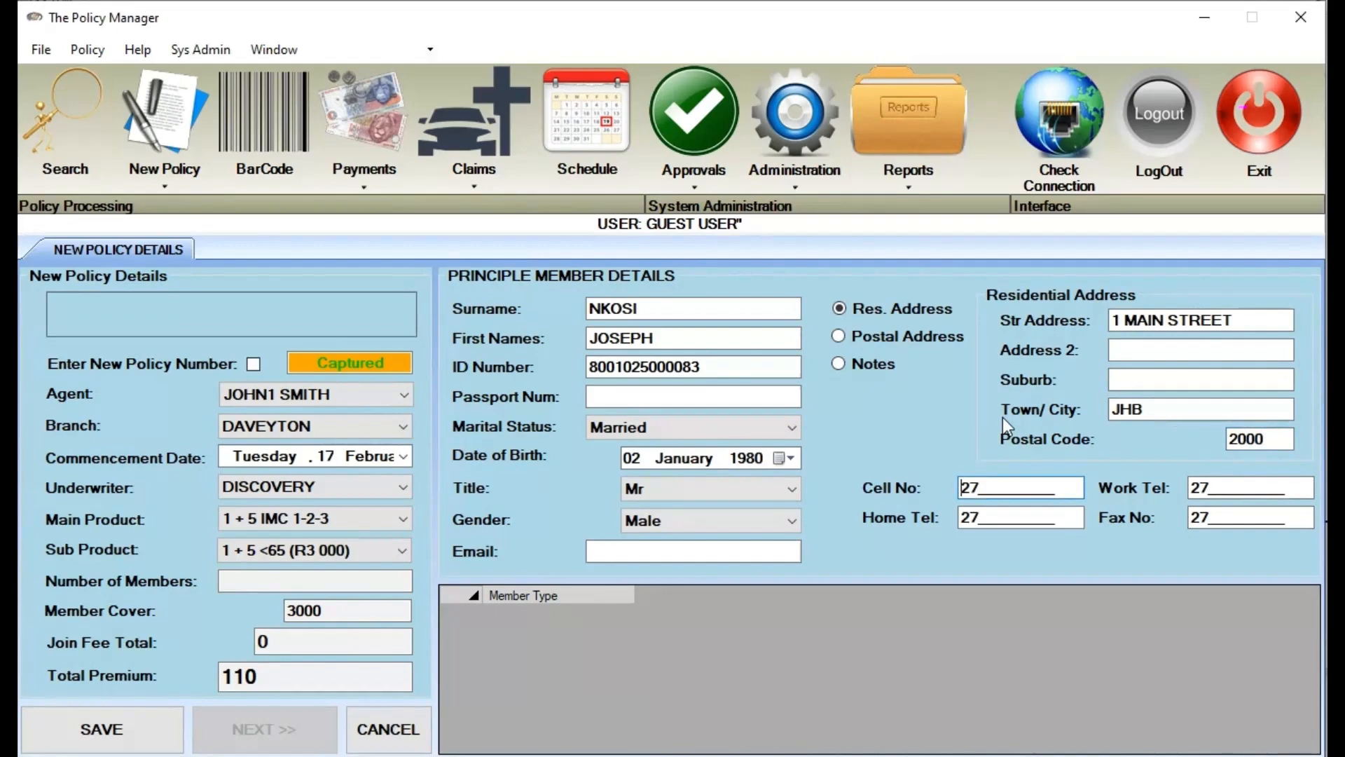
text(888888888)
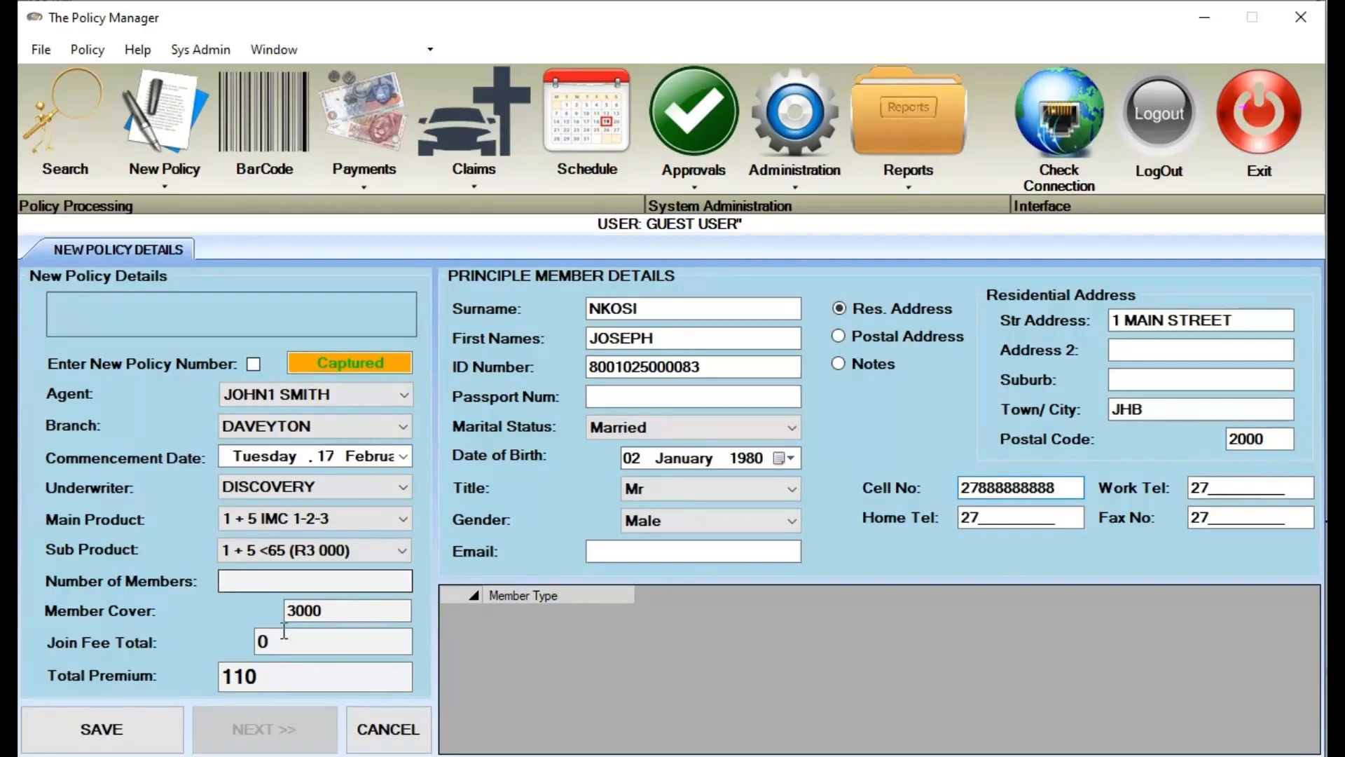
After the Invalid ID warning, change the ID's last digit to 4 and save the policy
click(160, 738)
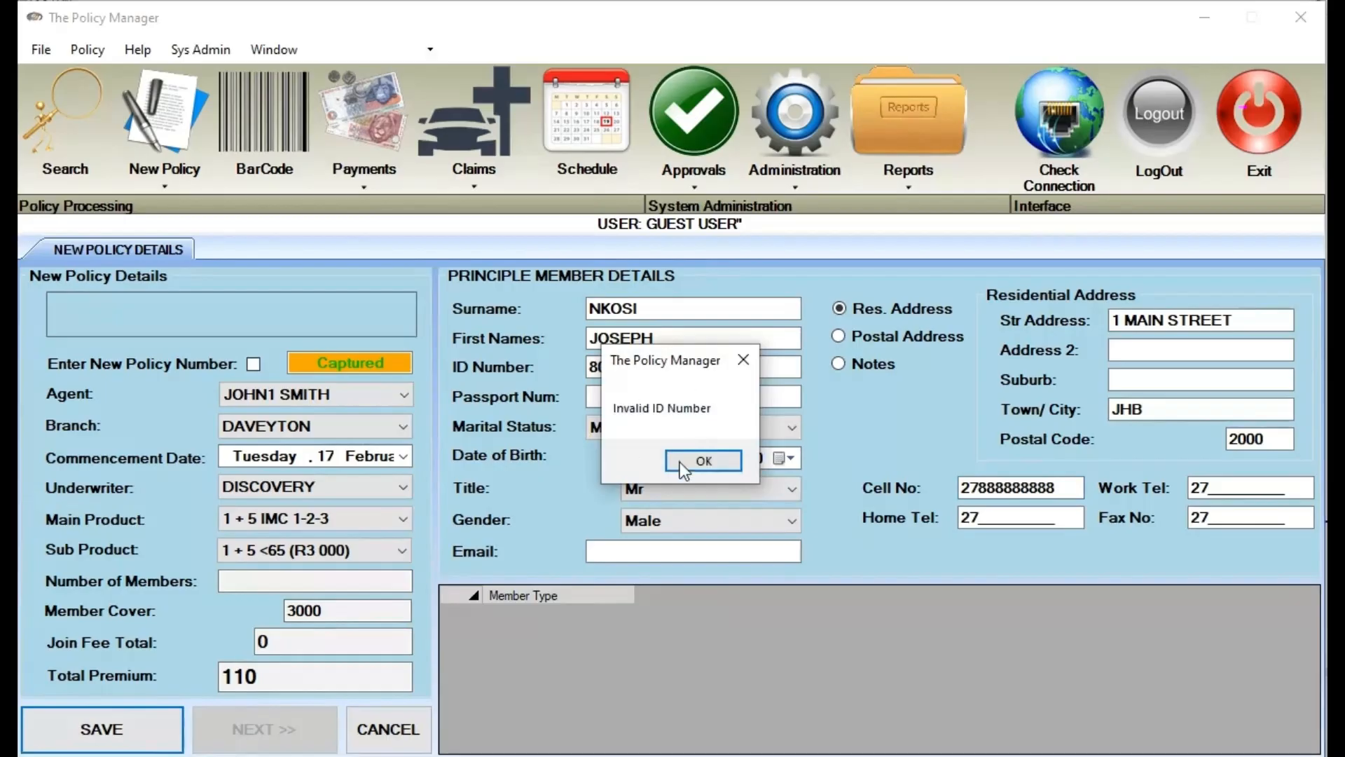
click(703, 459)
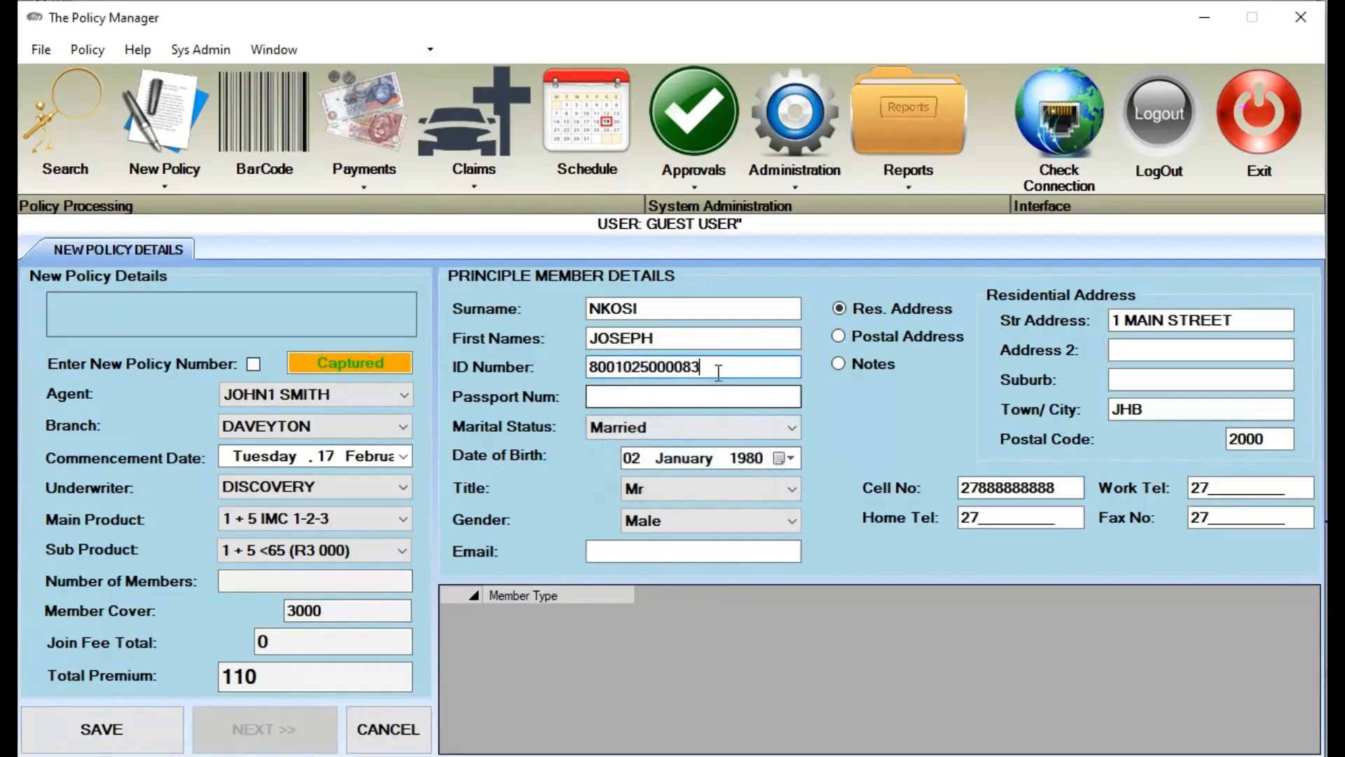
click(726, 369)
key(BackSpace)
text(4)
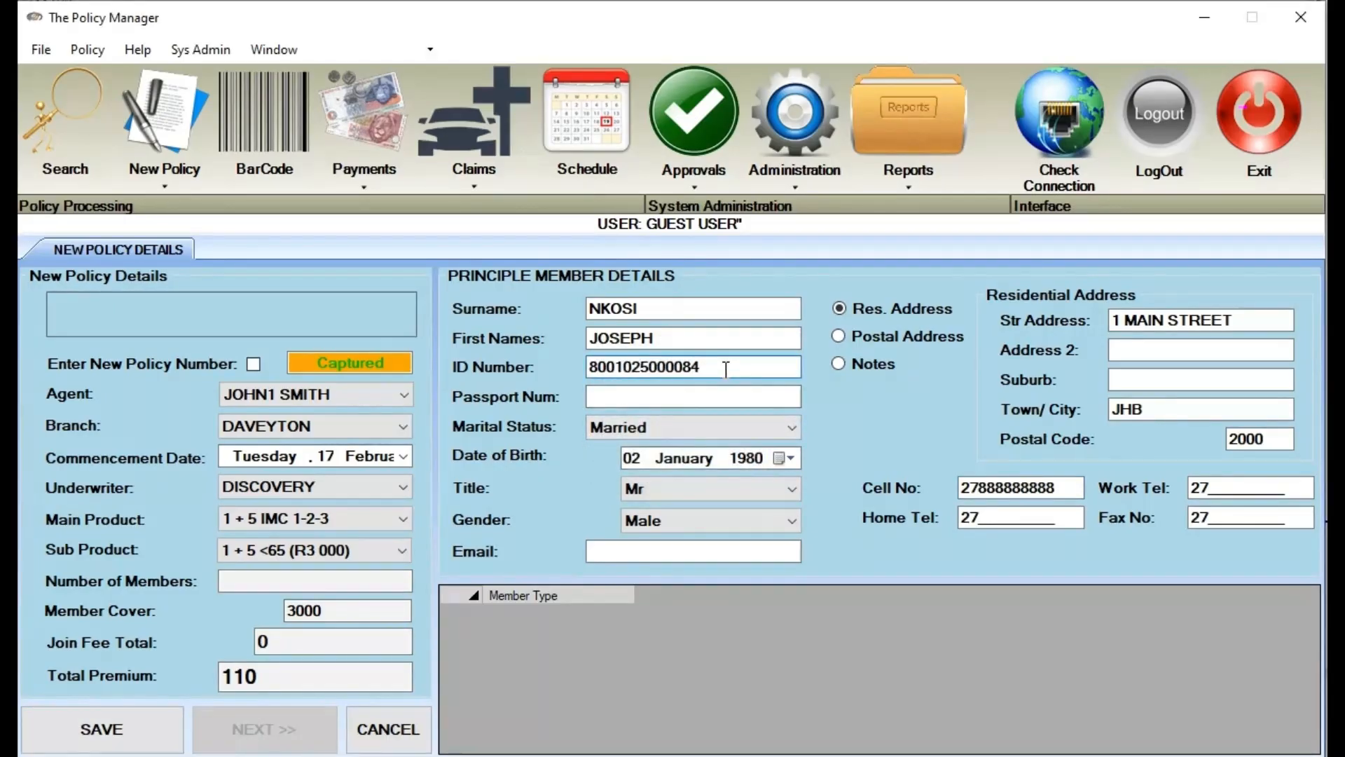
key(Tab)
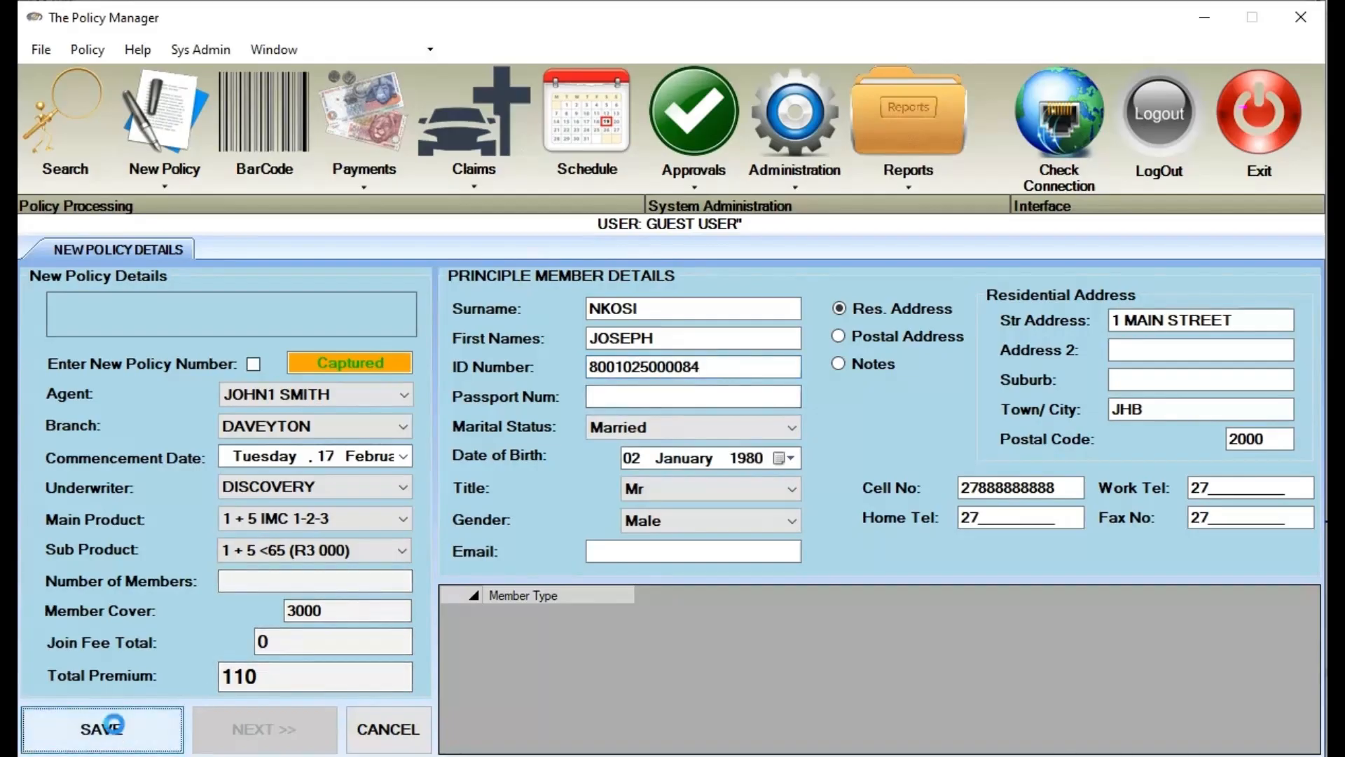
click(99, 728)
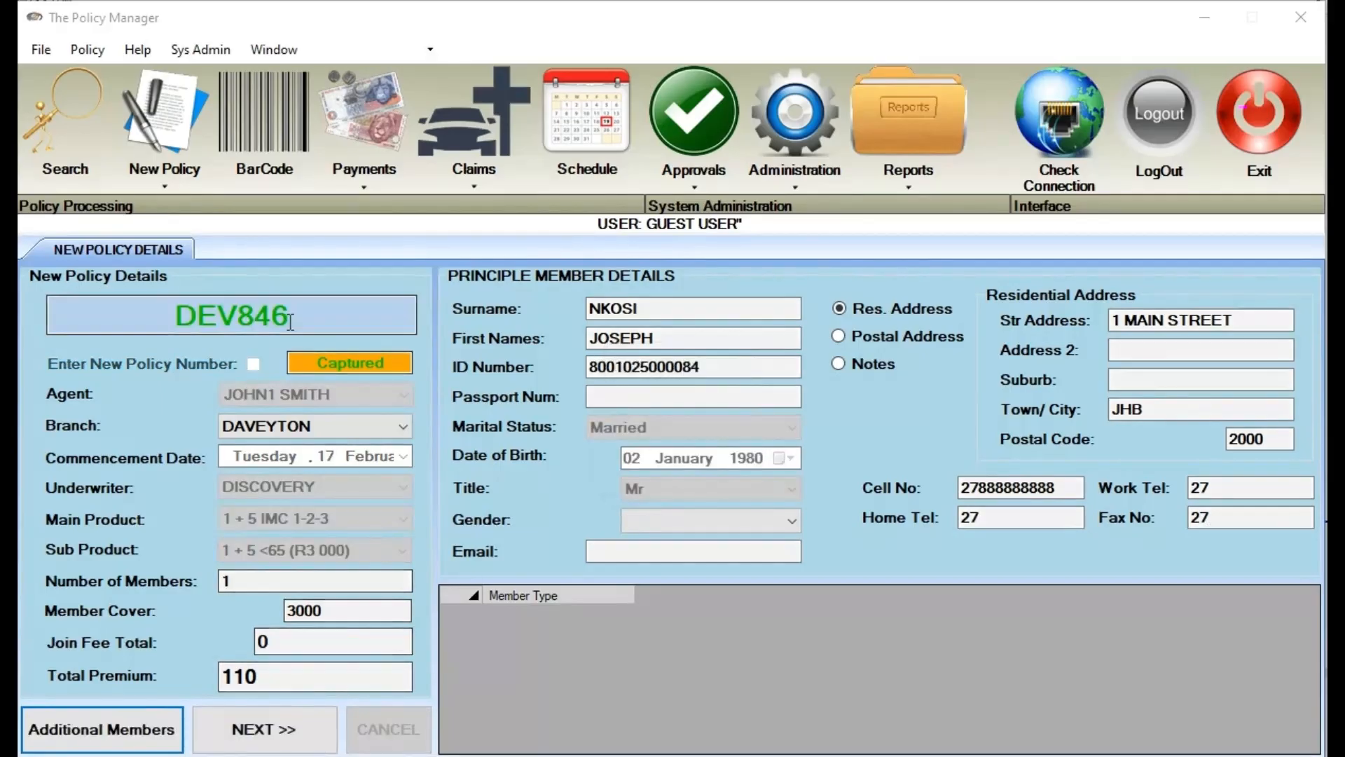
Copy the newly assigned policy number to the clipboard
drag(295, 316, 100, 320)
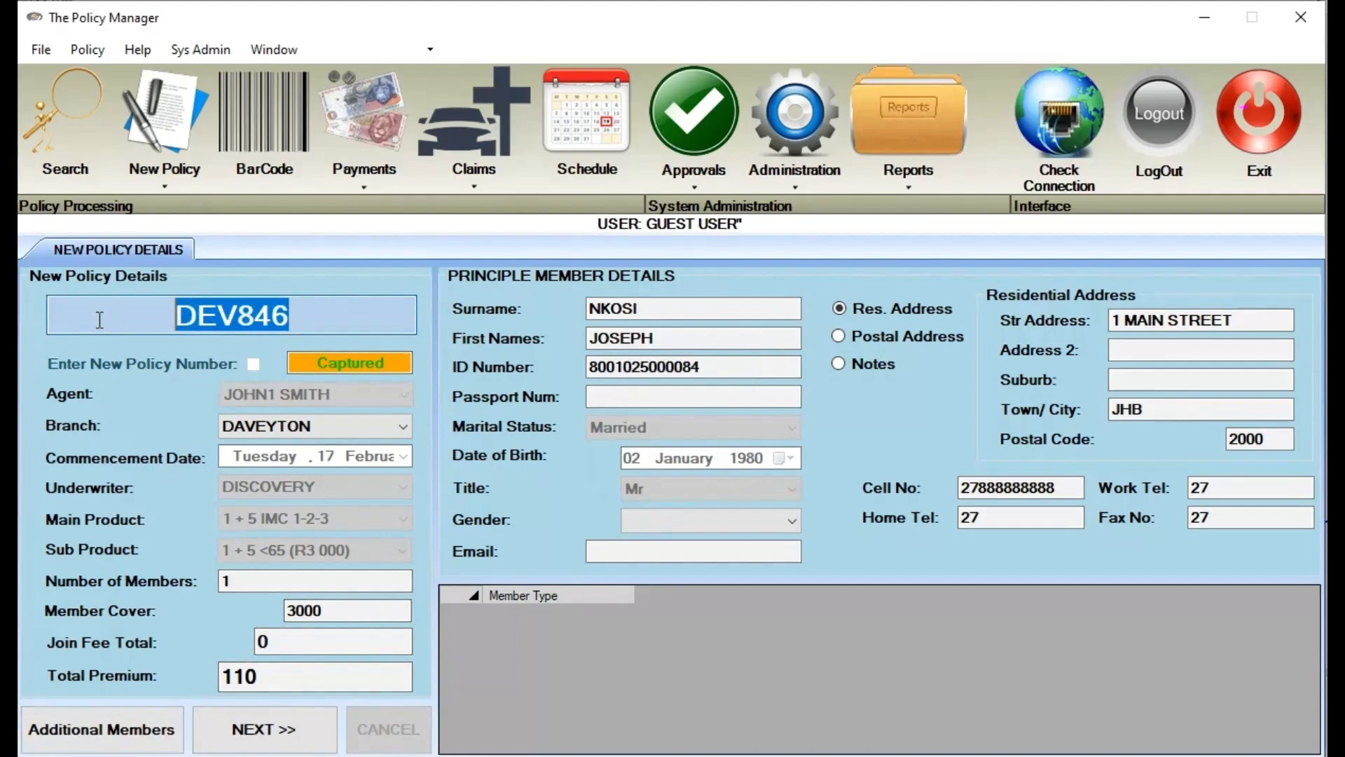
right_click(229, 310)
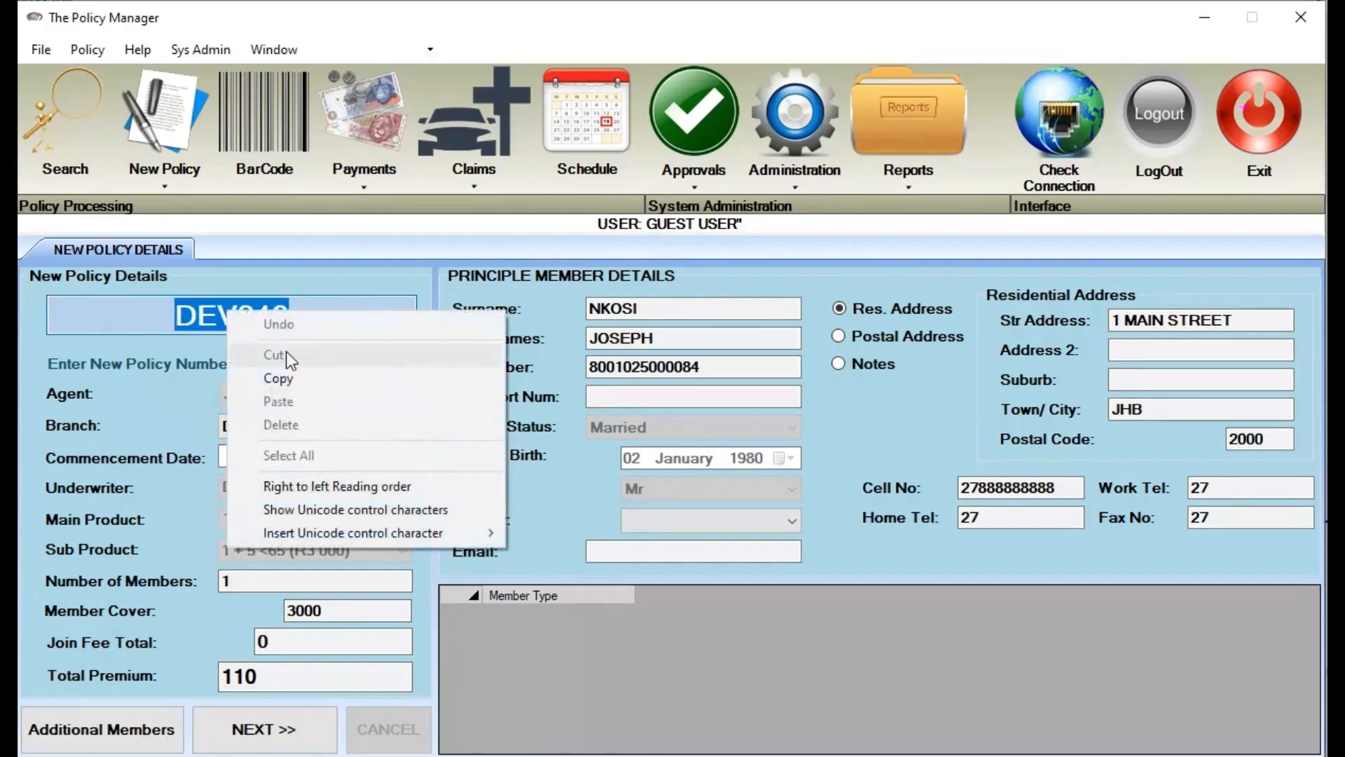
click(321, 379)
click(105, 732)
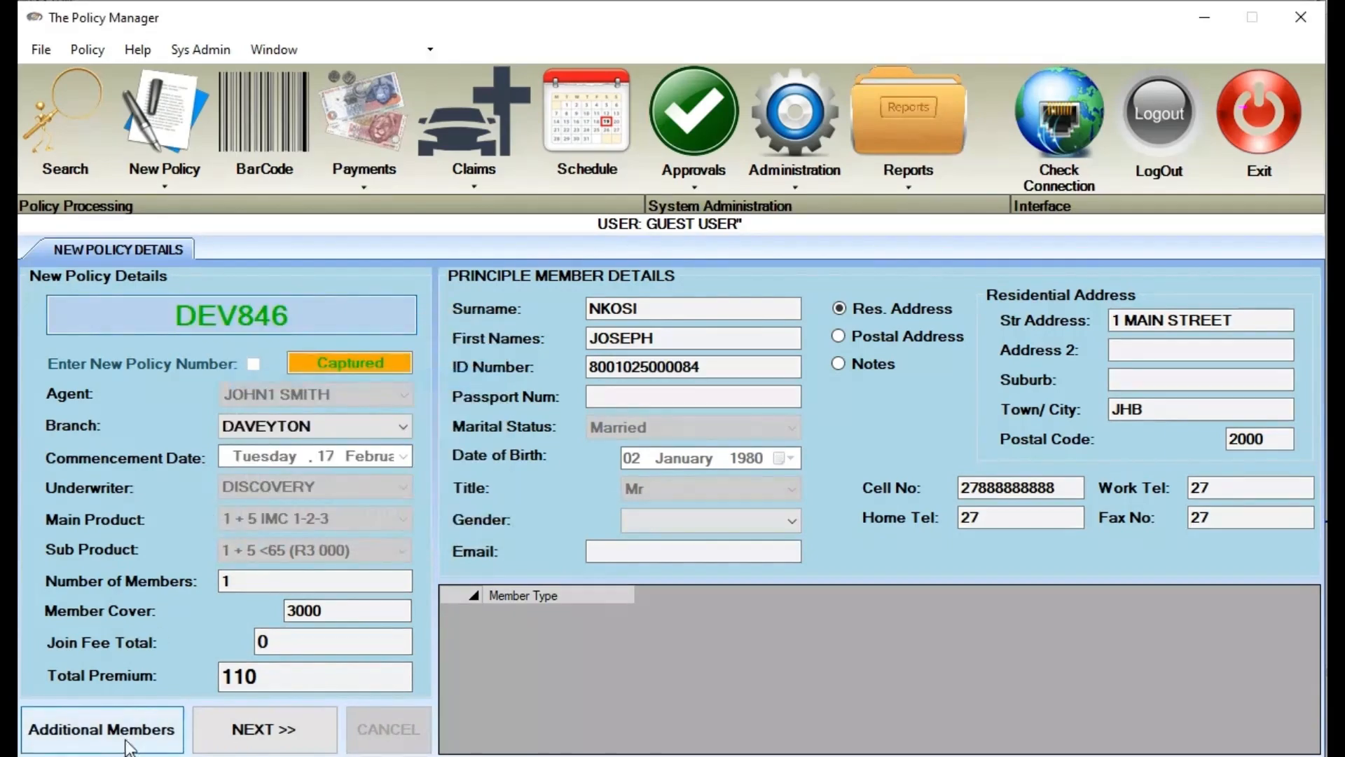
Add a Spouse member and enter her surname, first names and passport number
drag(299, 76, 627, 84)
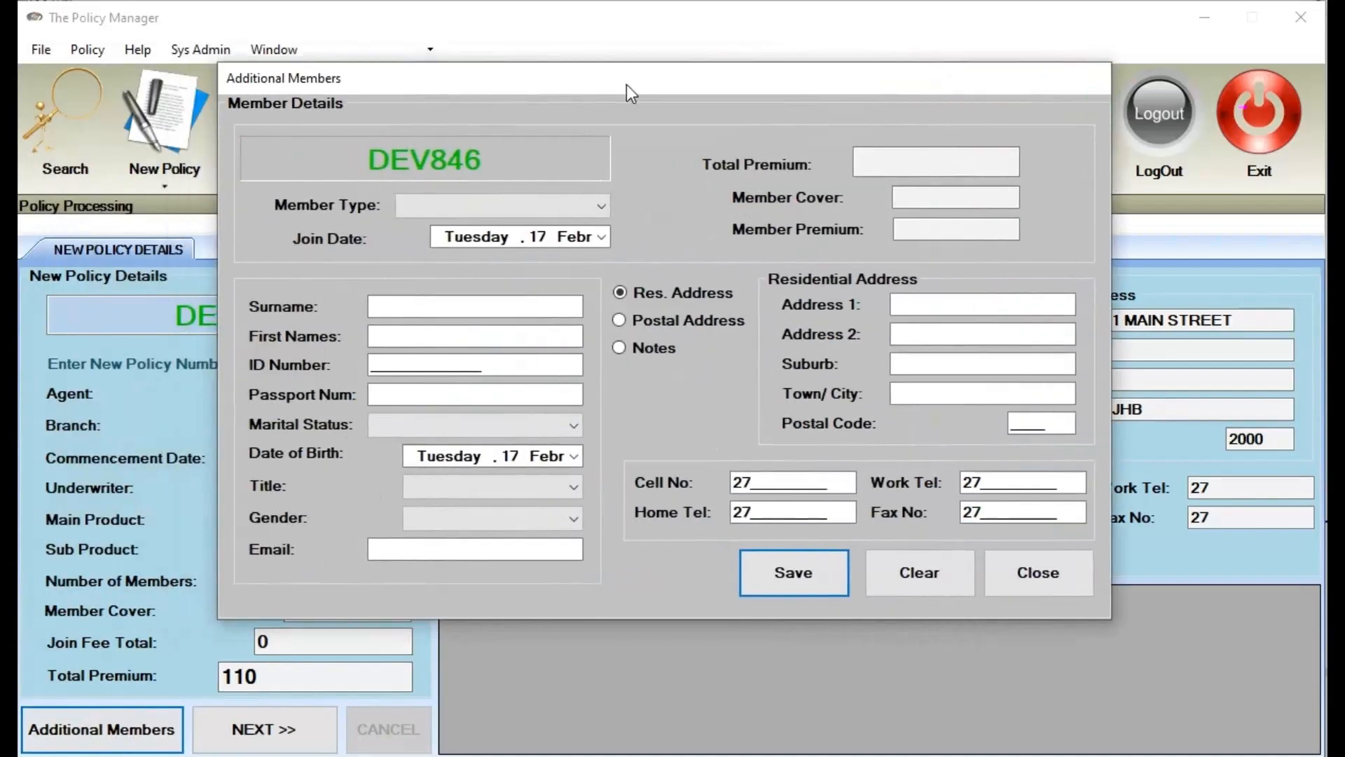
click(477, 209)
click(491, 243)
click(499, 307)
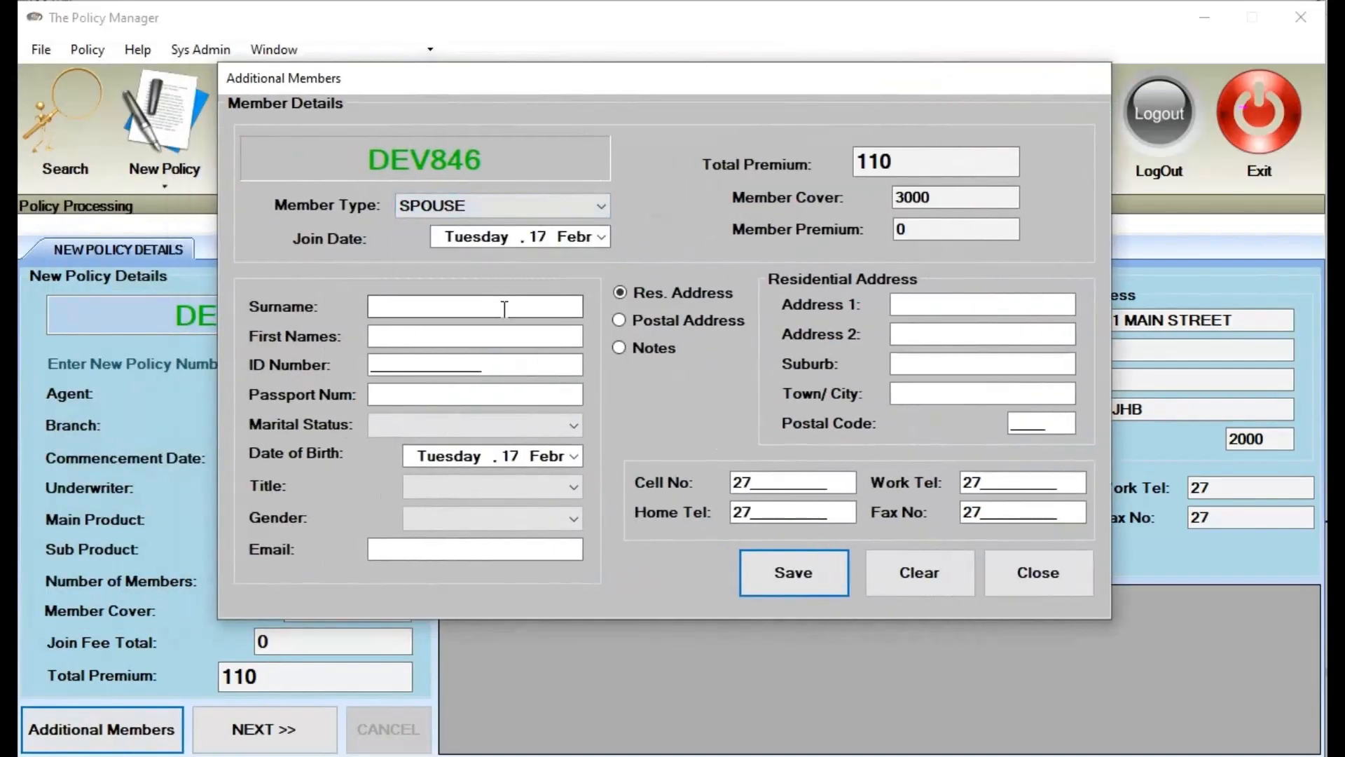
key(Tab)
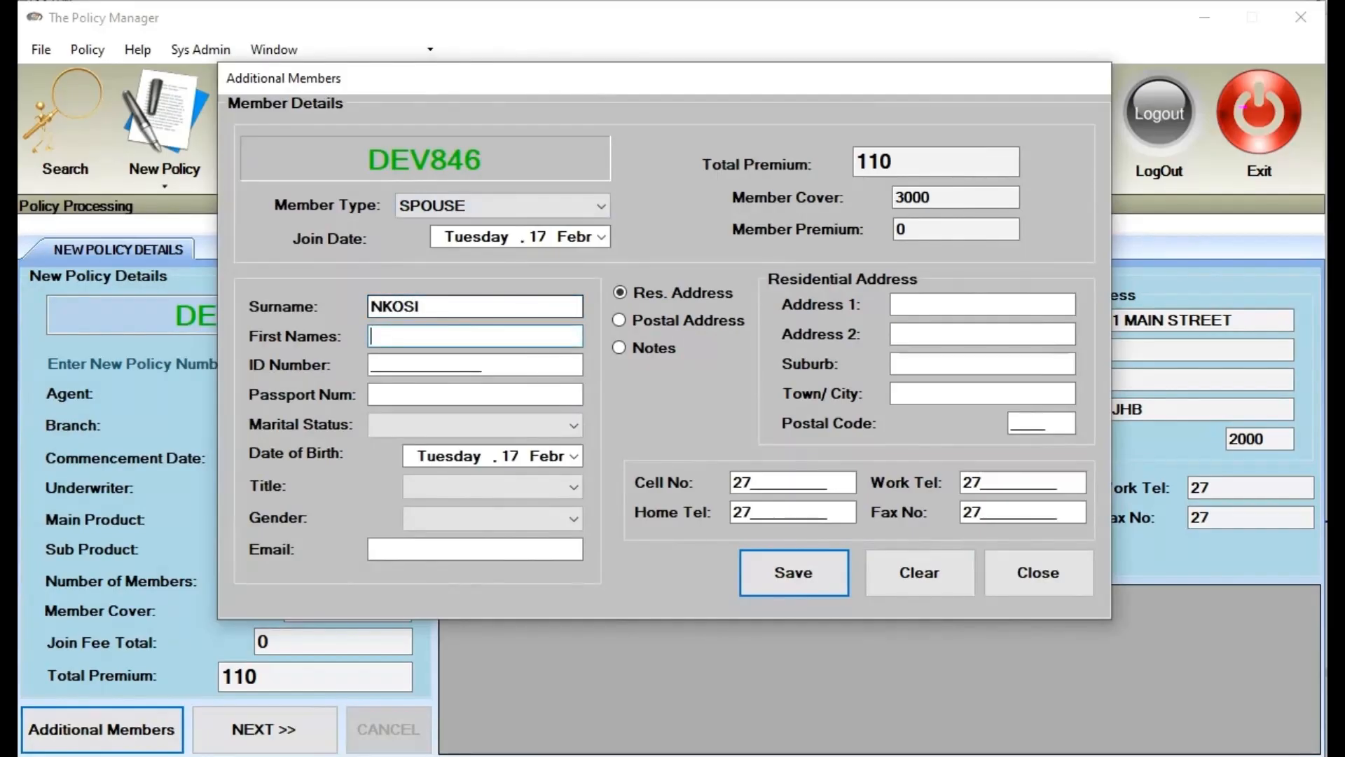
key(Tab)
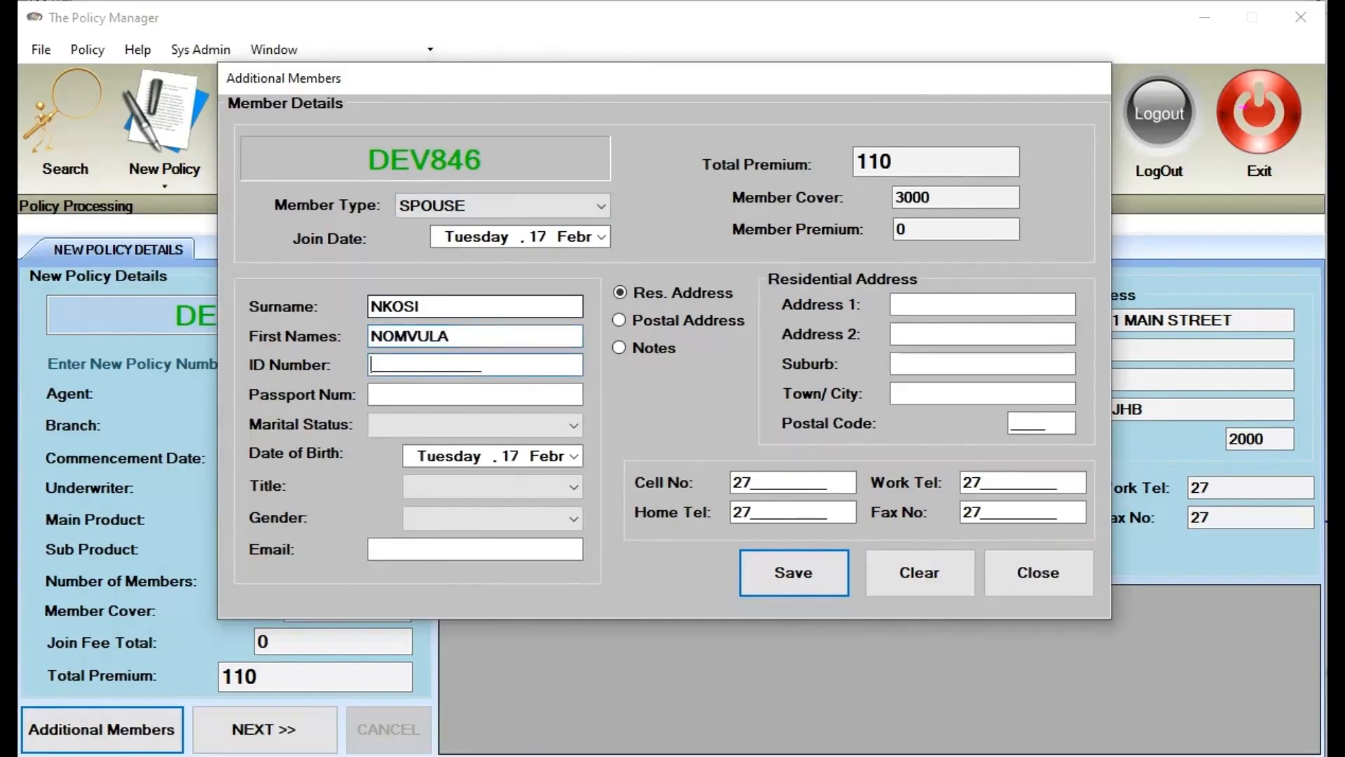
key(Tab)
text(PASSW)
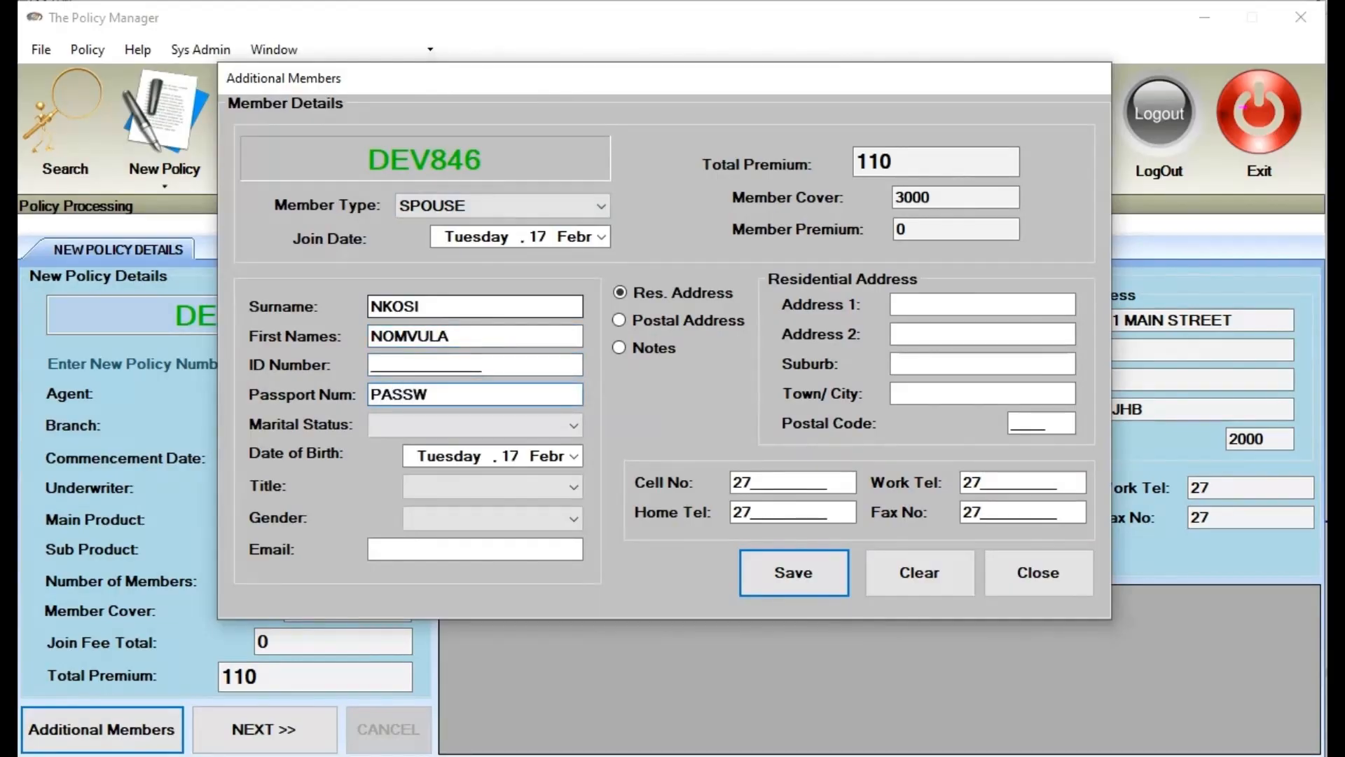
key(BackSpace)
text(1986)
text(1-03)
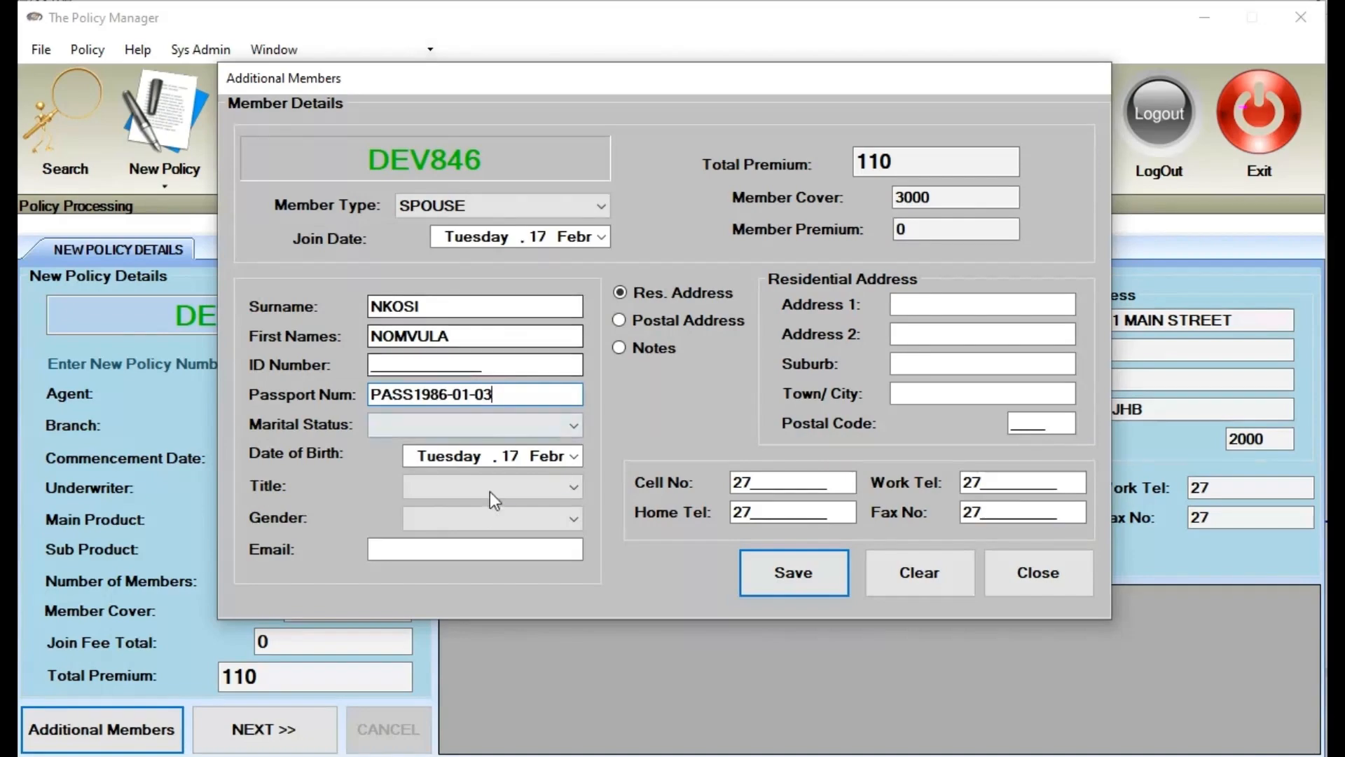
click(511, 426)
click(508, 464)
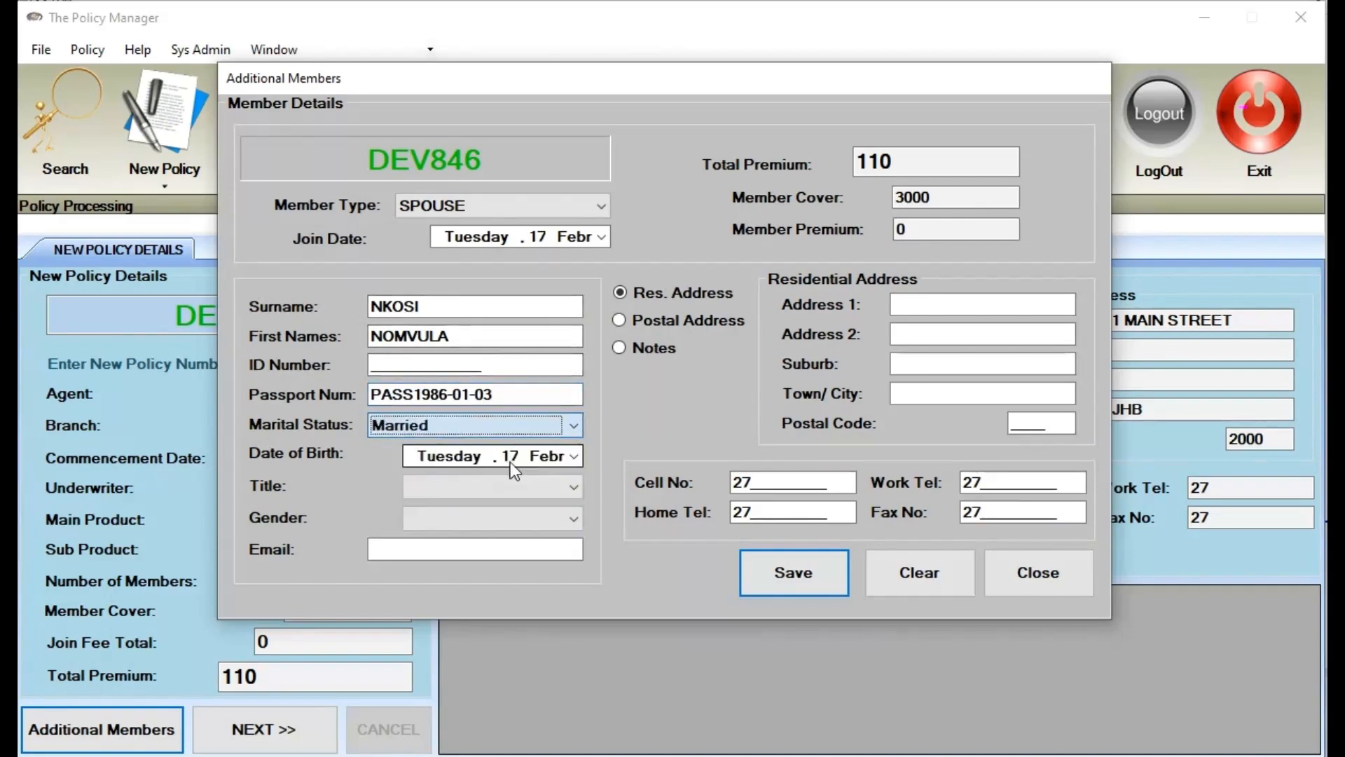
click(573, 456)
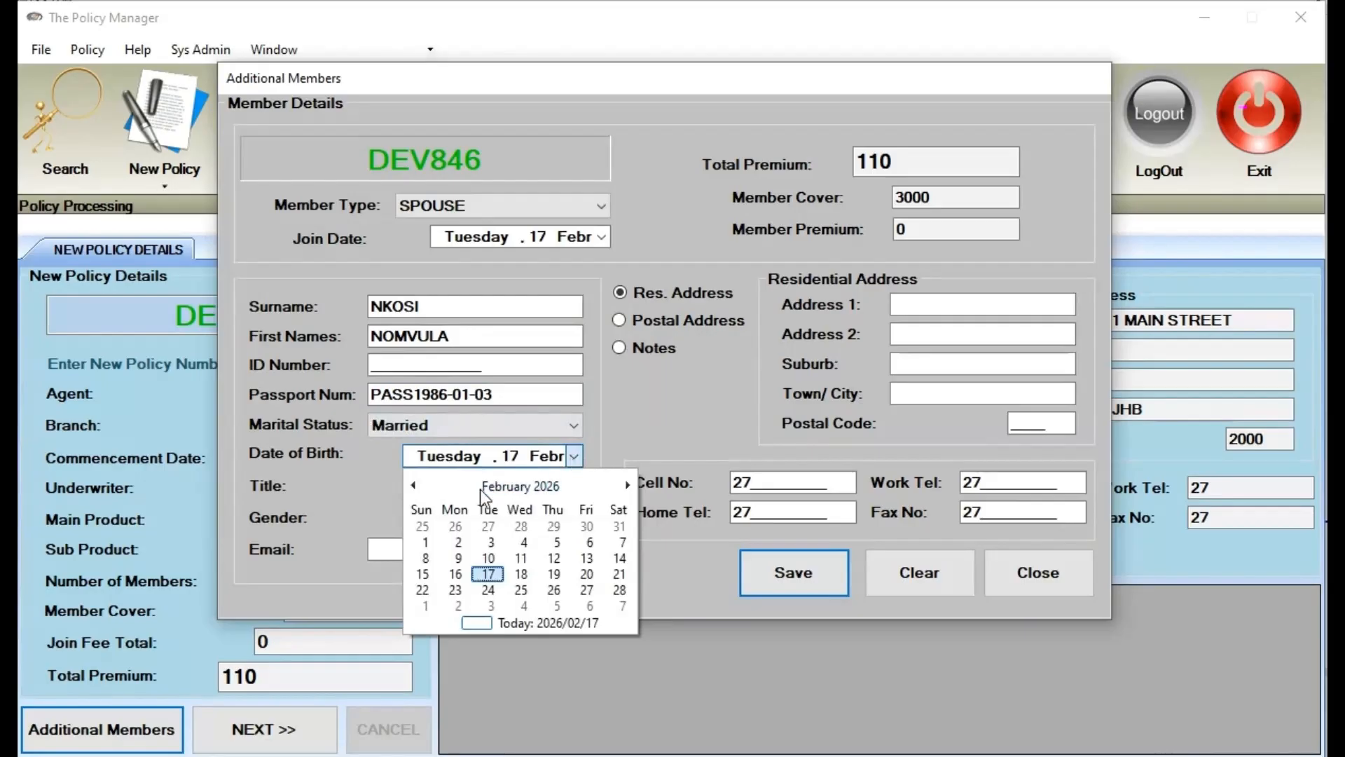
click(522, 485)
click(490, 486)
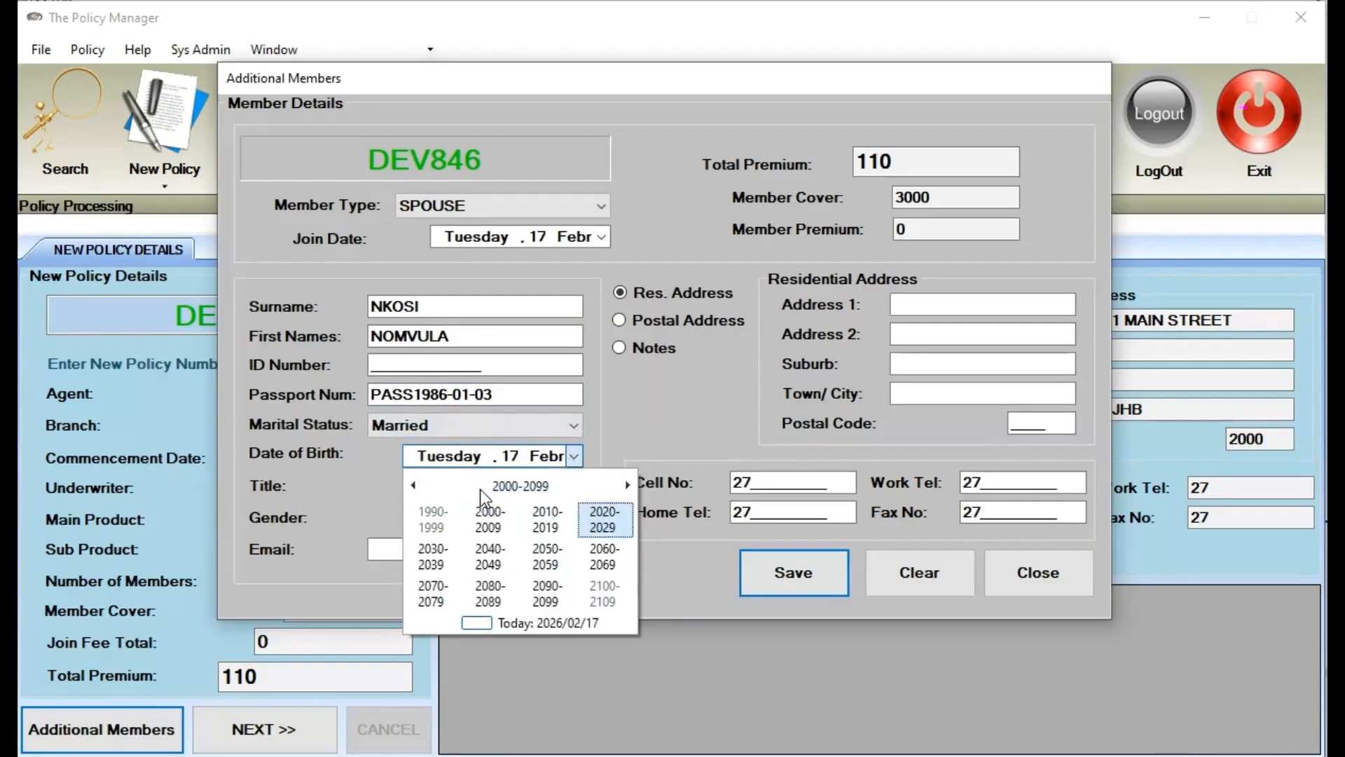
click(414, 485)
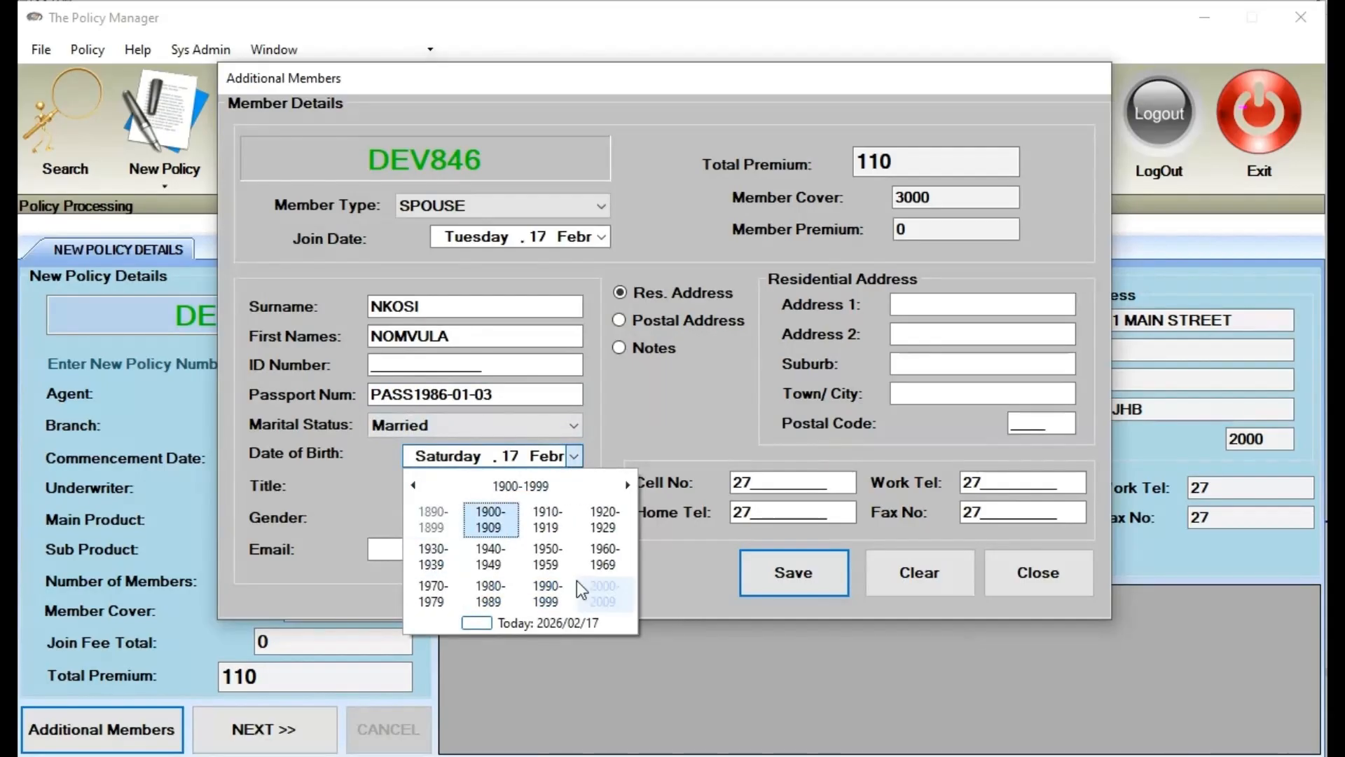
click(490, 593)
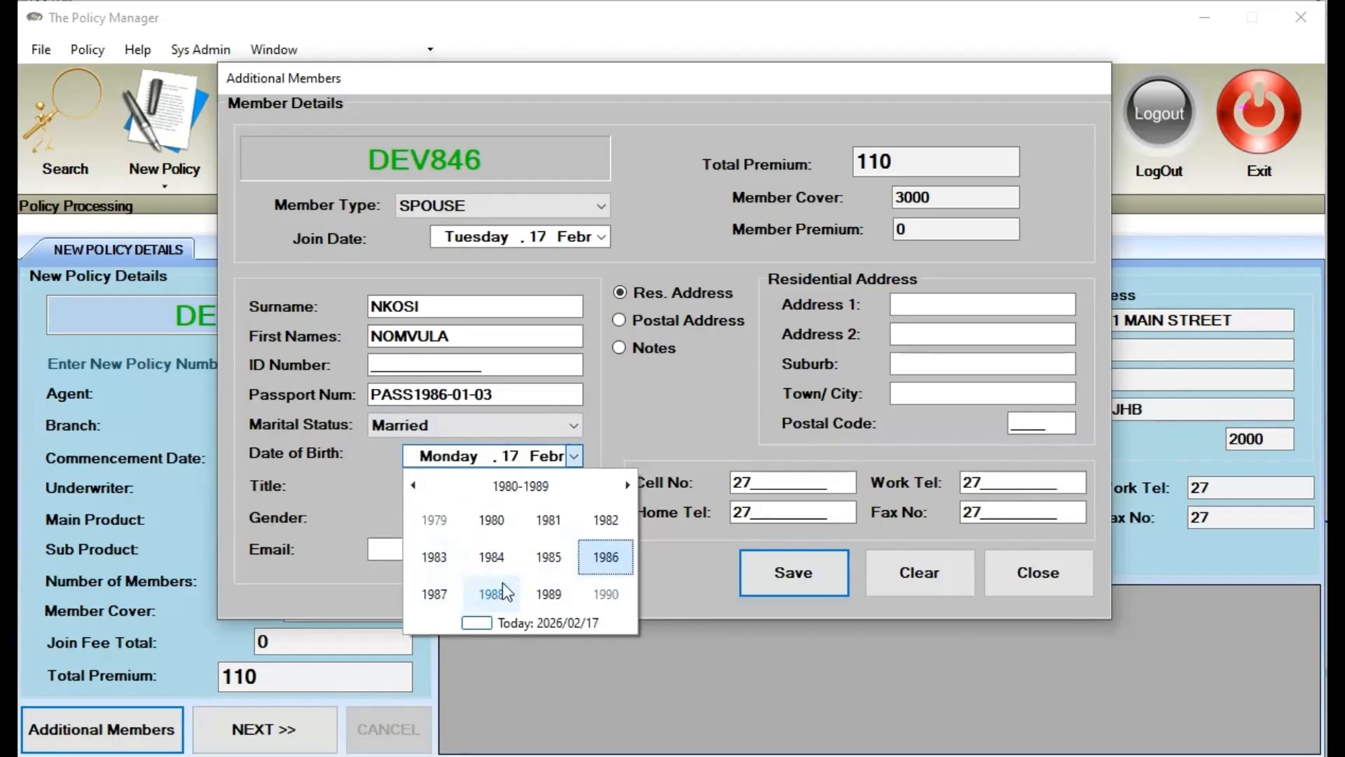
click(601, 561)
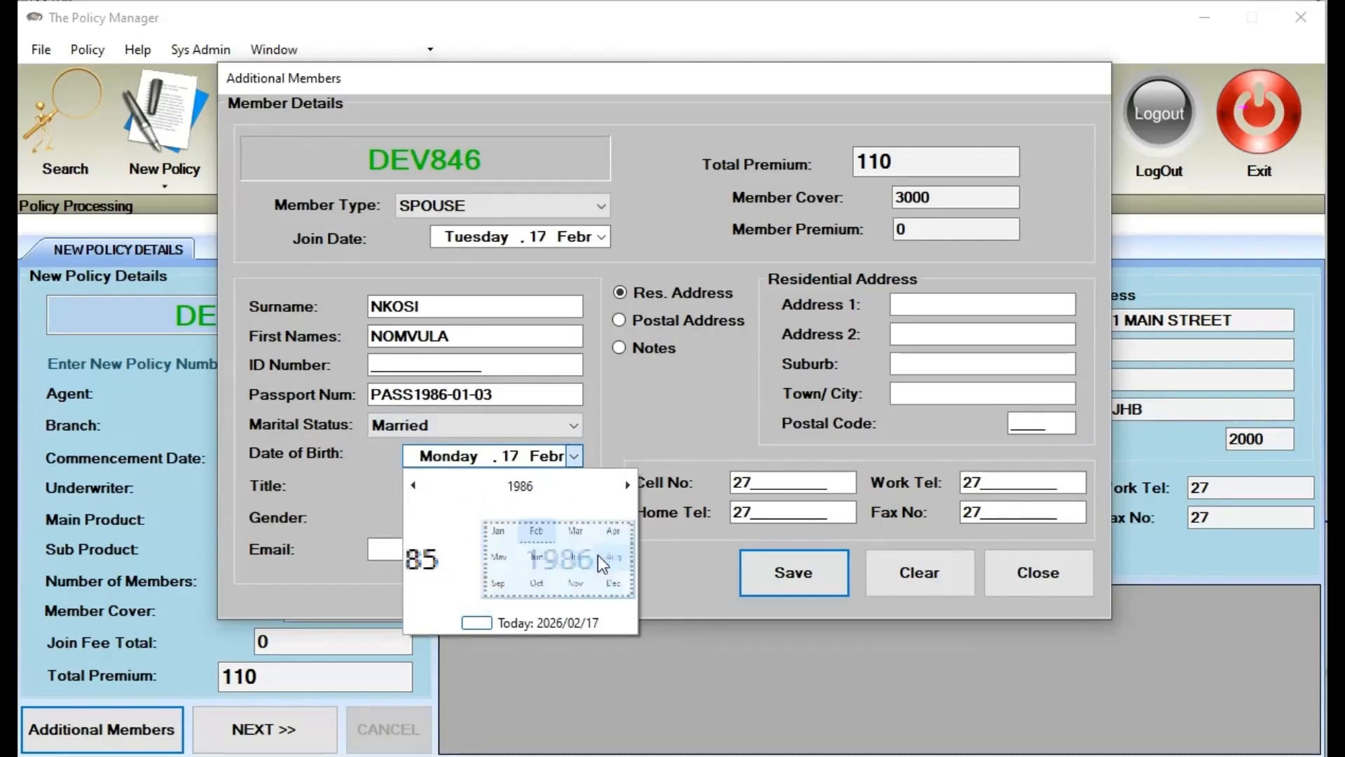
click(436, 521)
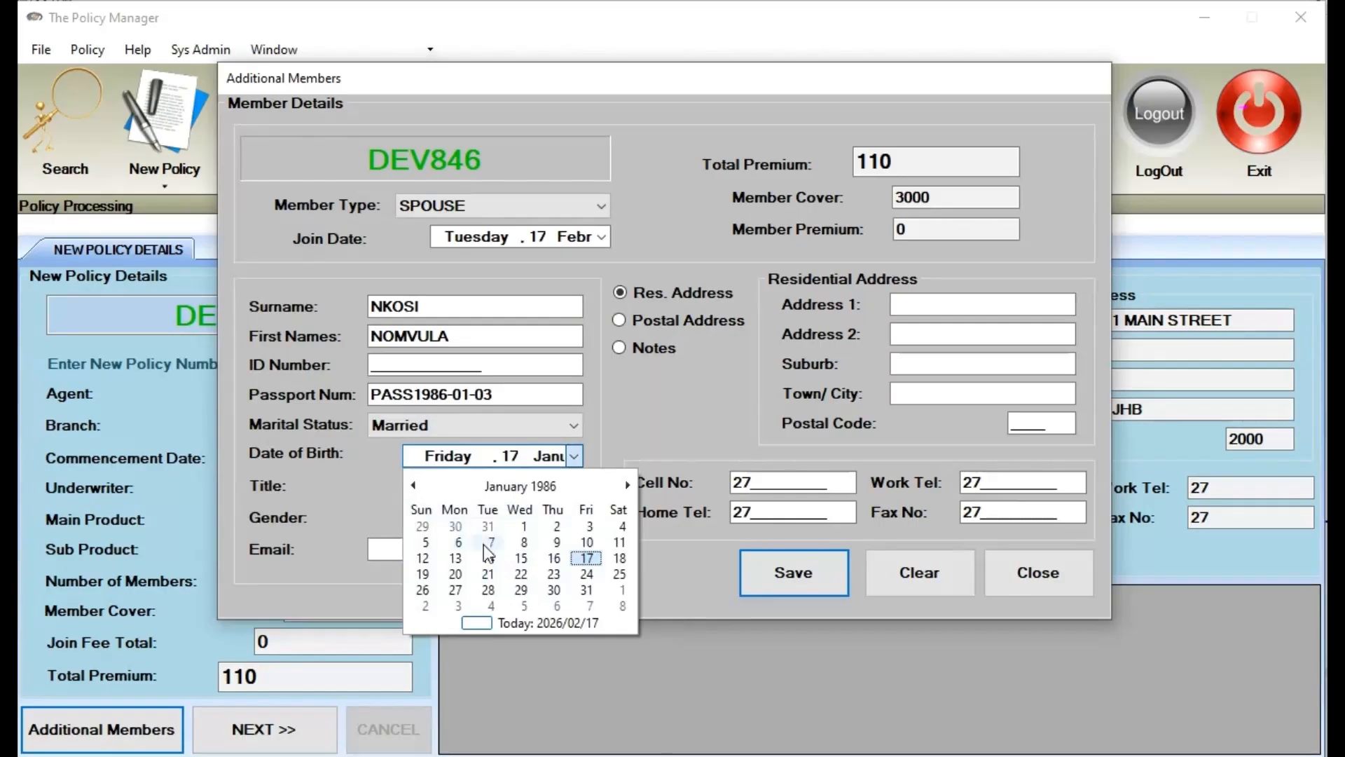
click(589, 526)
click(473, 485)
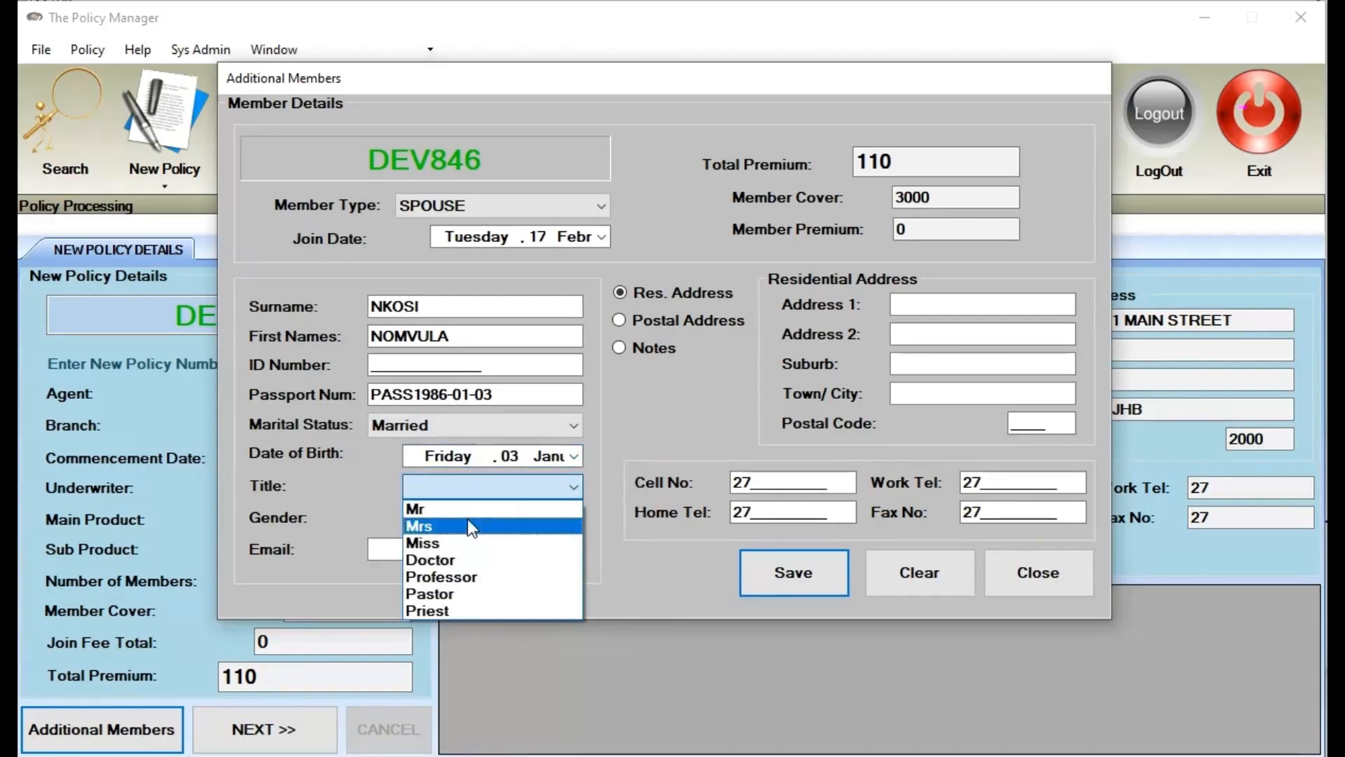
Set title Mrs and gender Female, then save the spouse's details
click(468, 520)
click(468, 519)
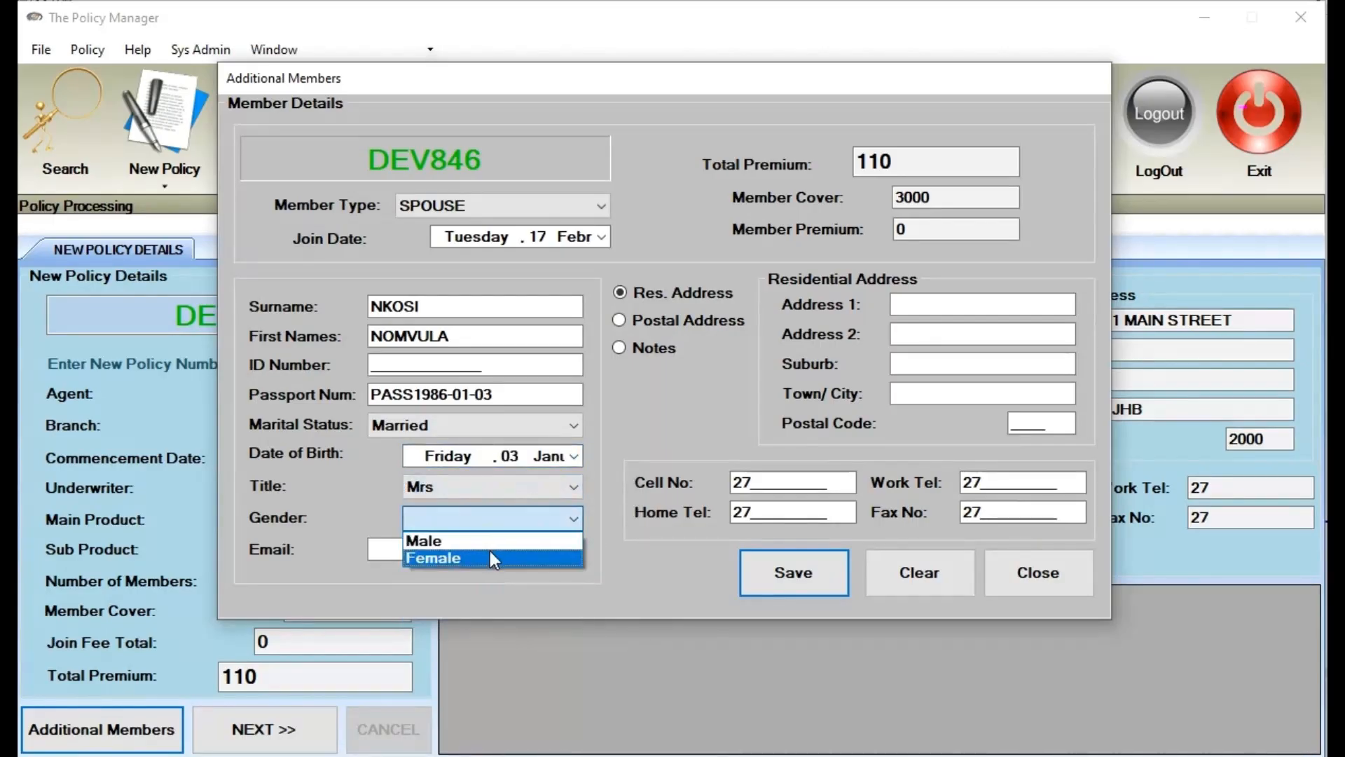
click(489, 558)
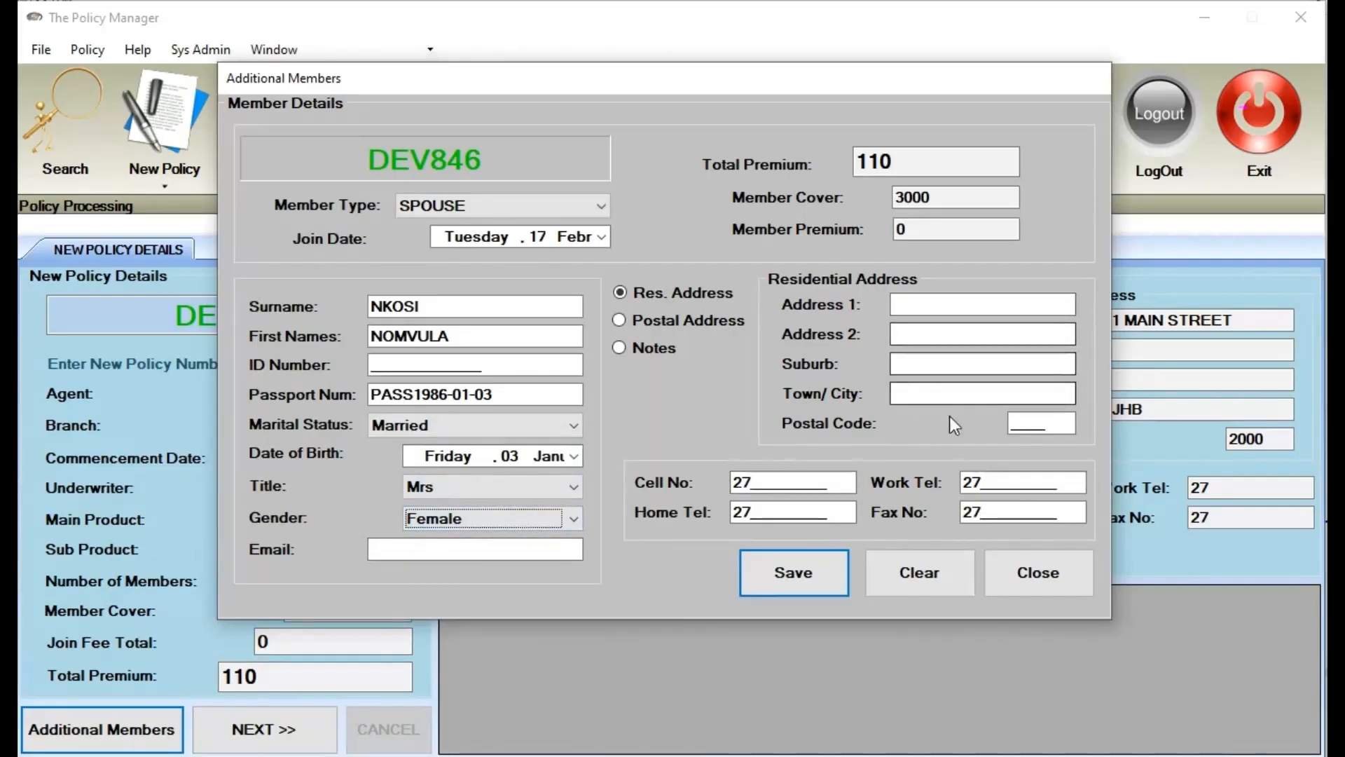
click(808, 584)
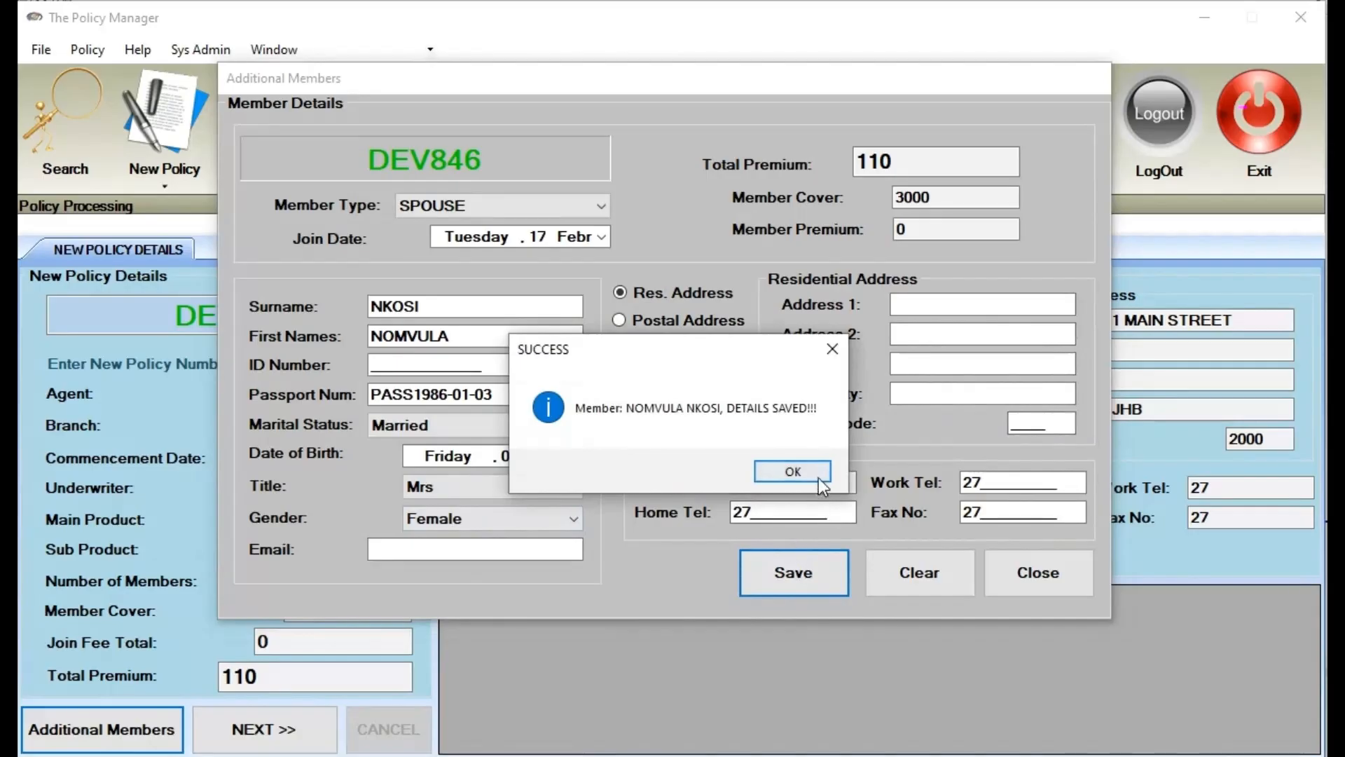
click(818, 467)
click(510, 203)
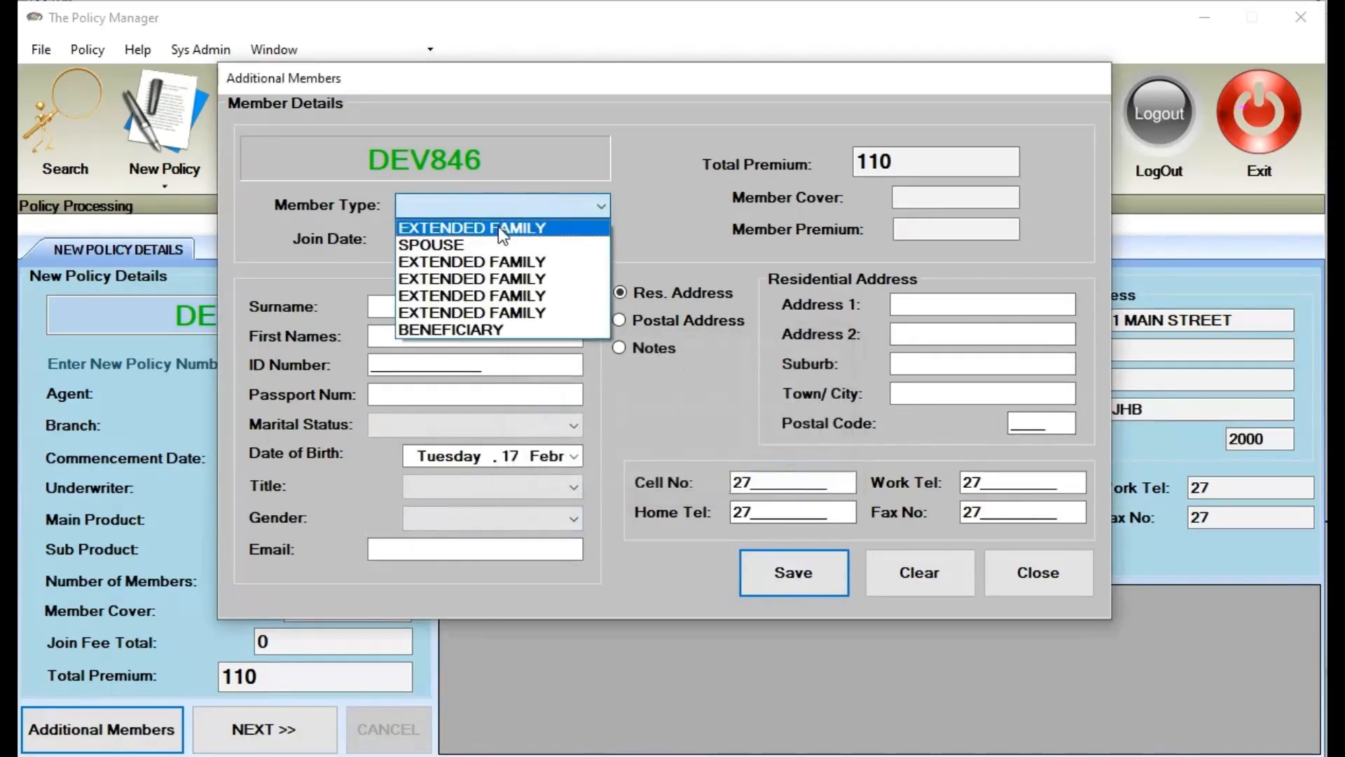
Make the member EXTENDED FAMILY and enter surname, first names and passport number
click(485, 279)
click(445, 304)
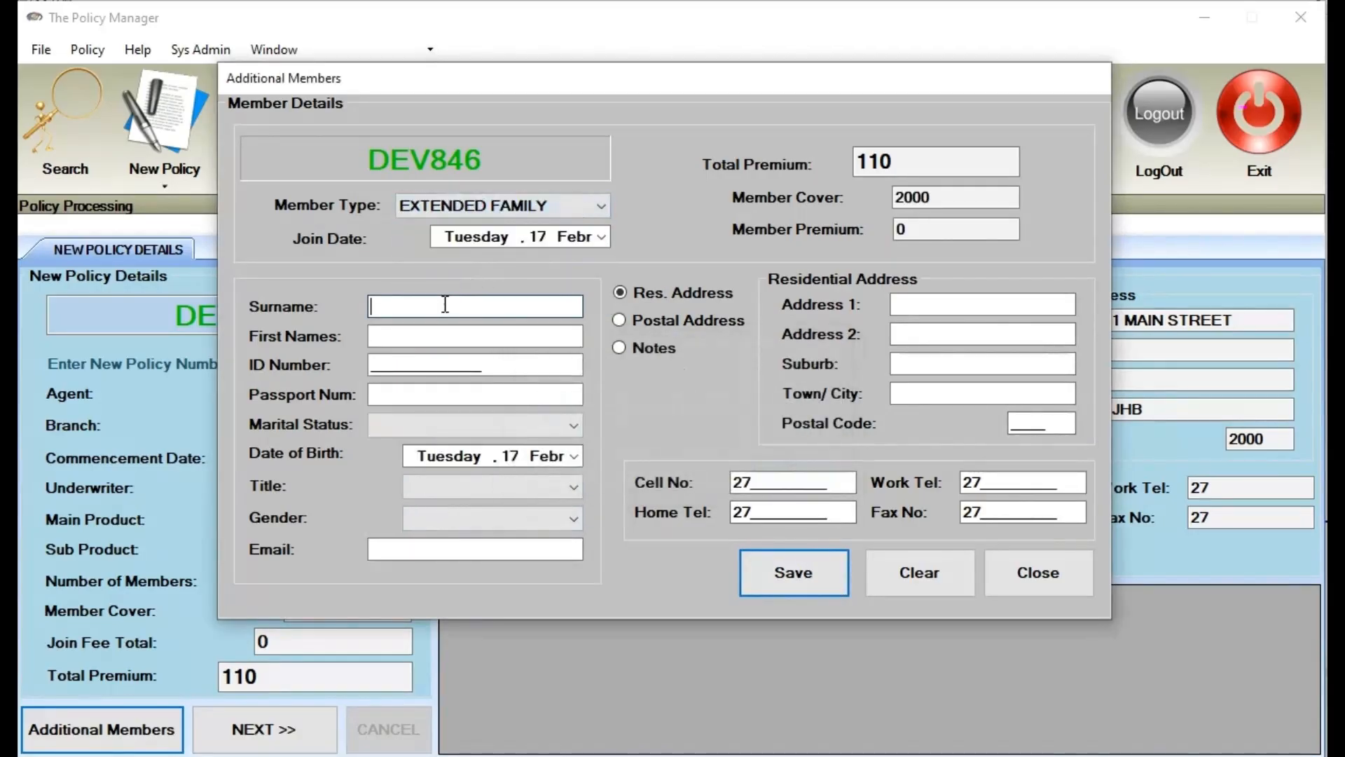
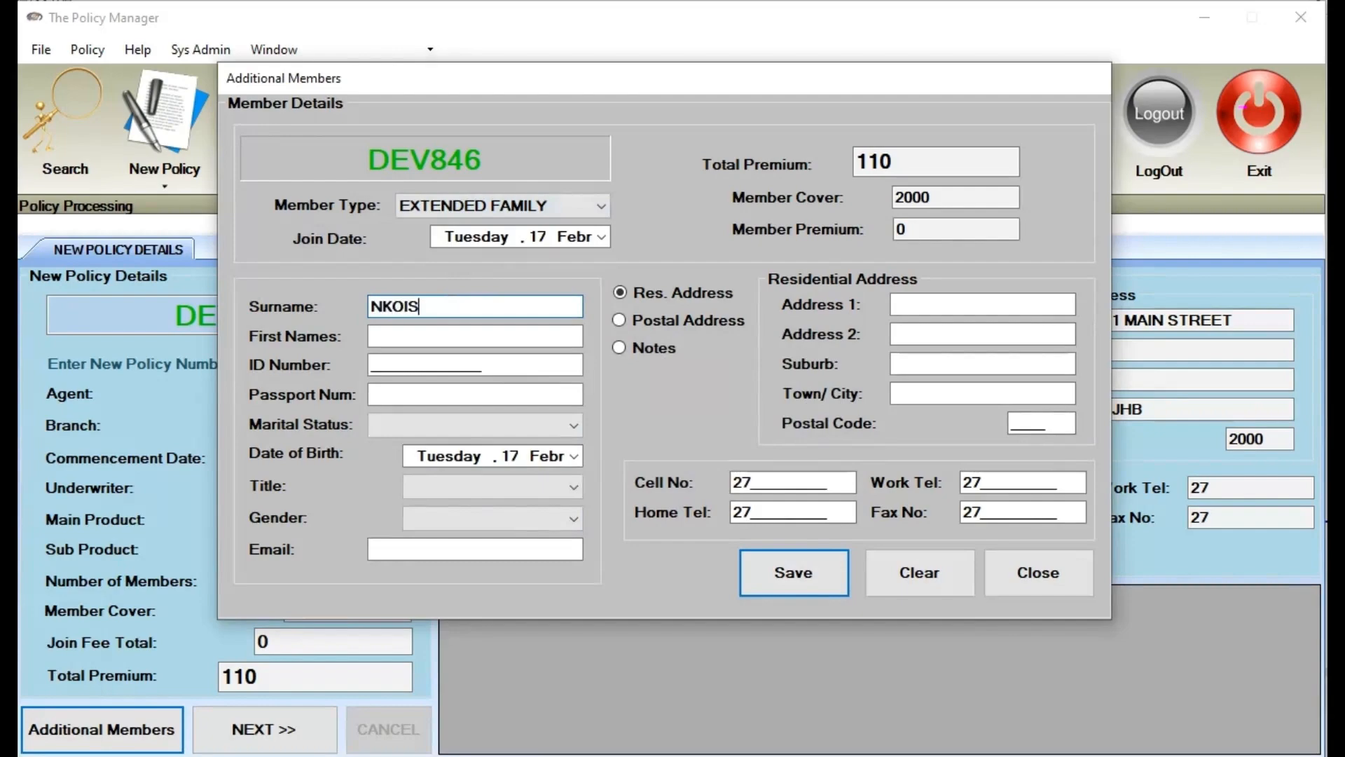
key(Tab)
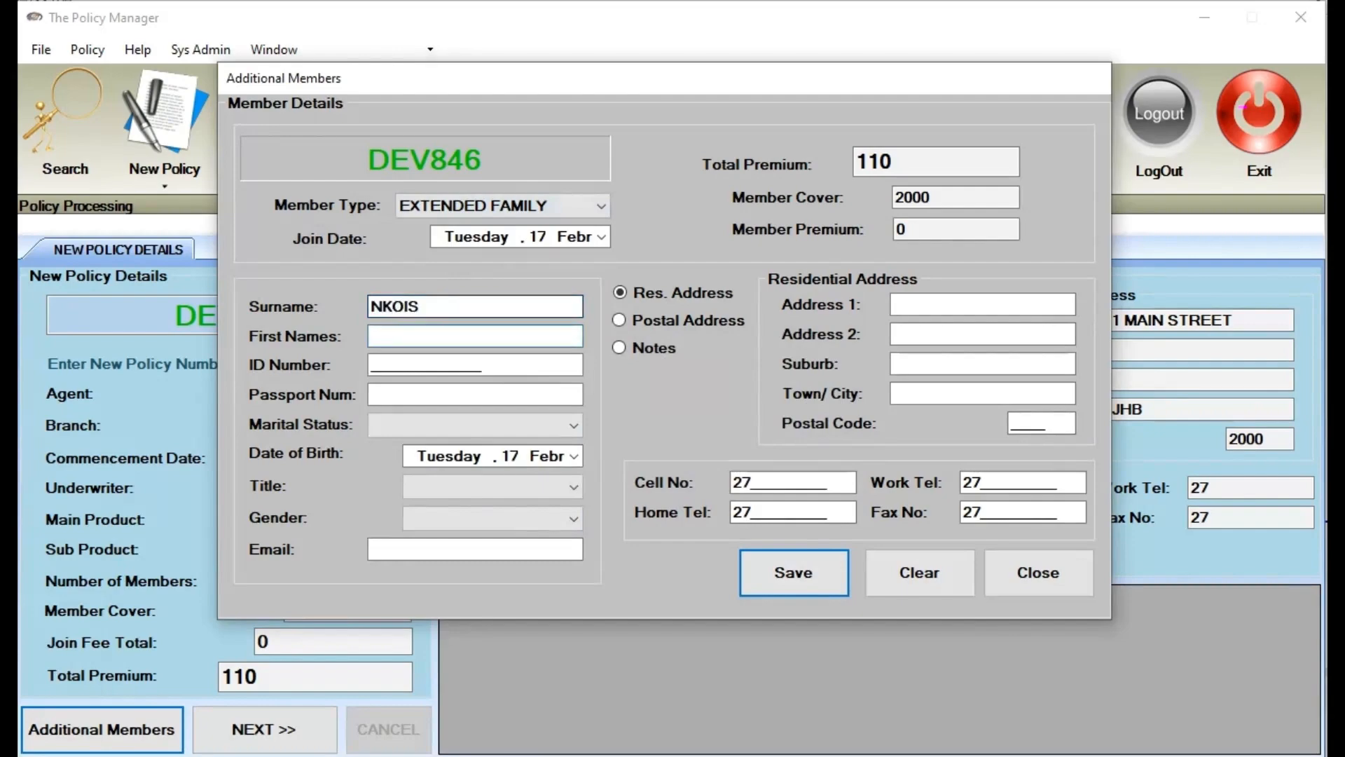
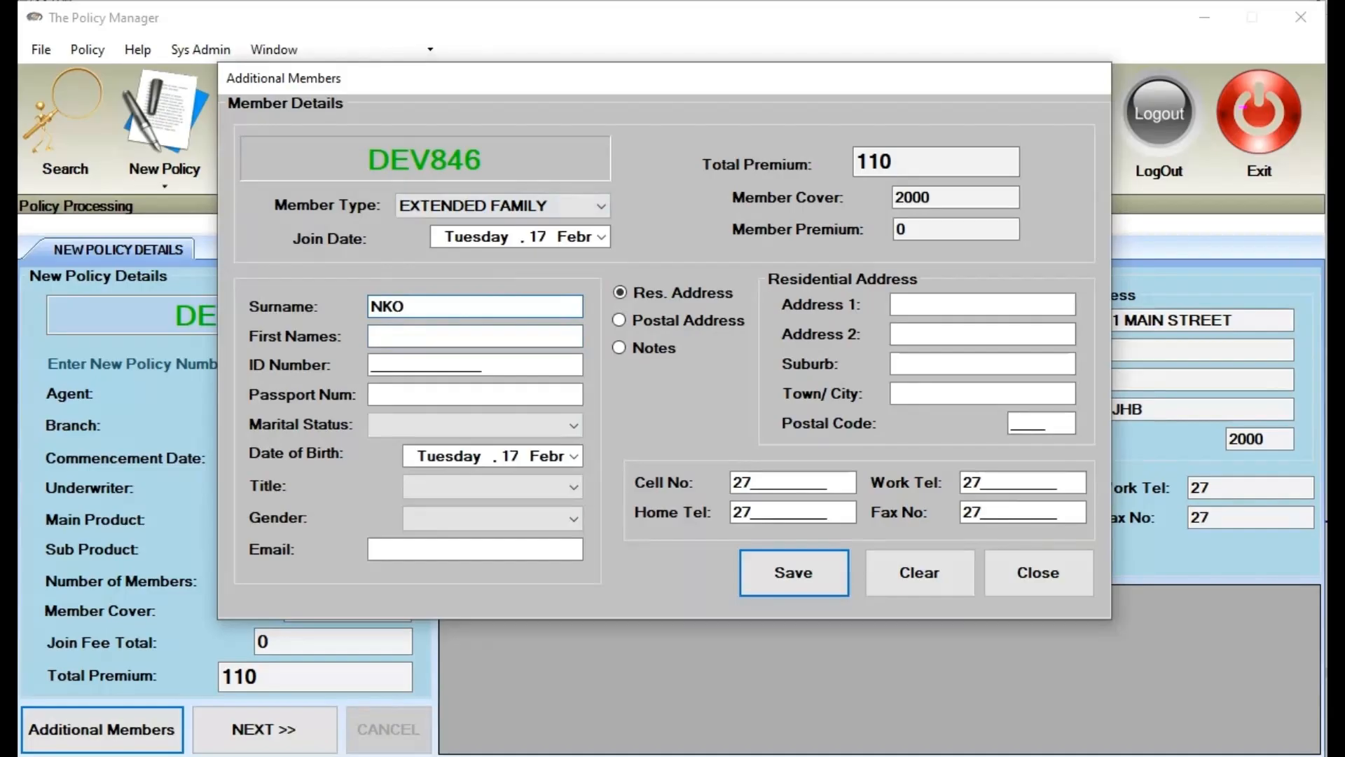
key(Tab)
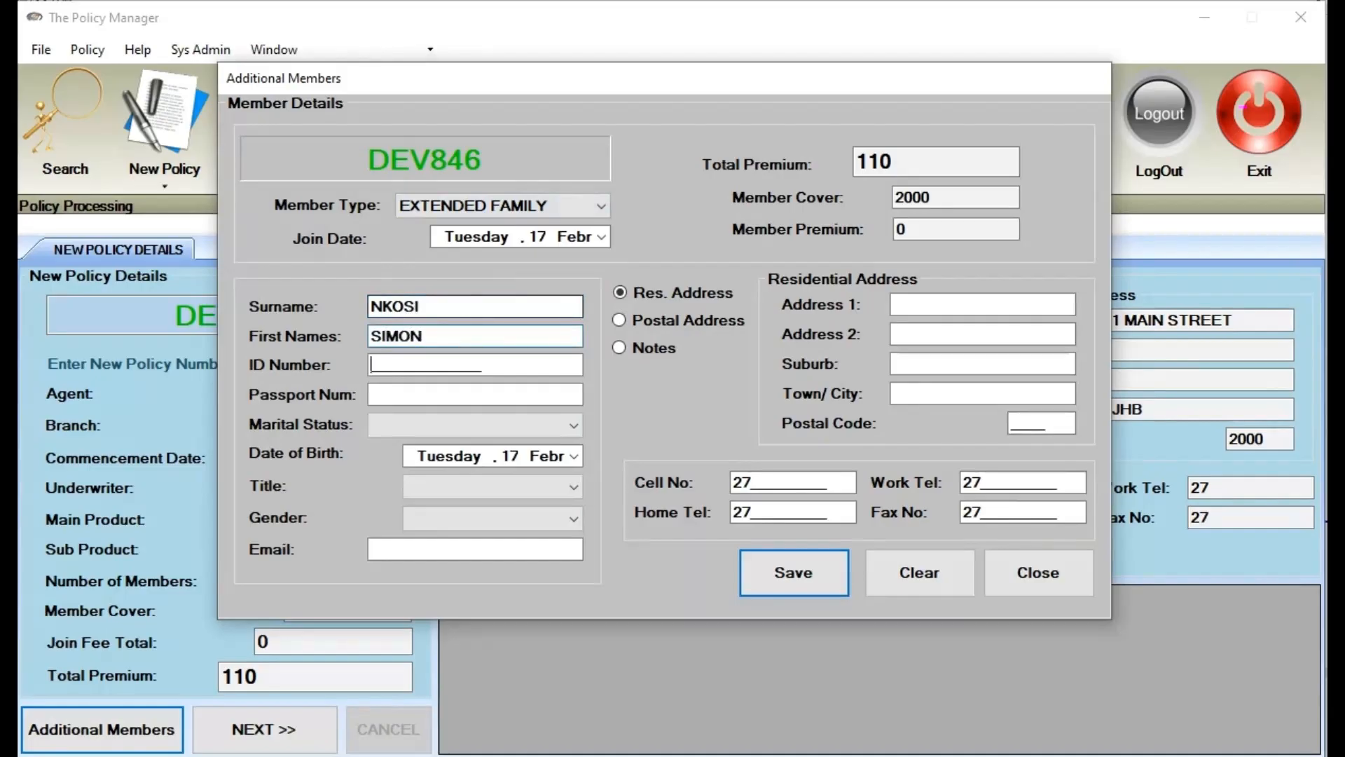
key(Tab)
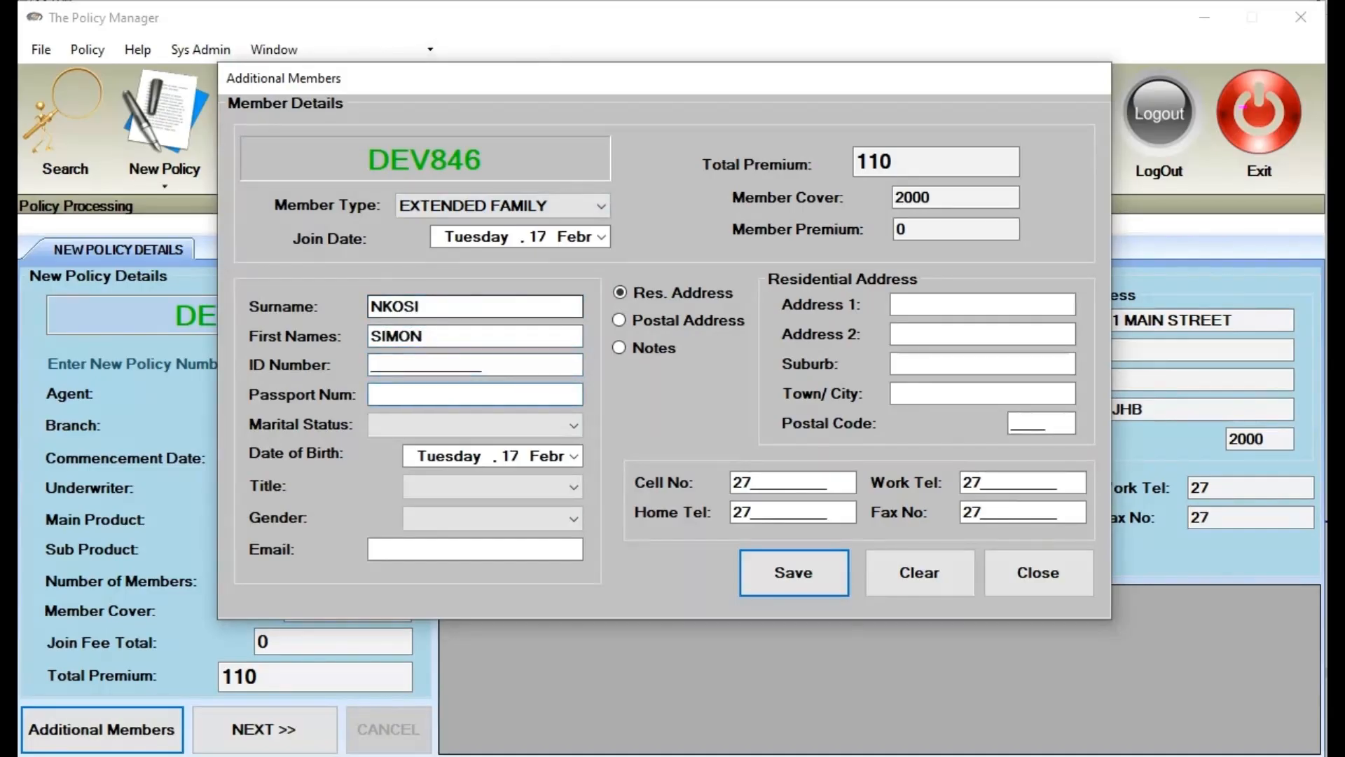
text(PASS888888888)
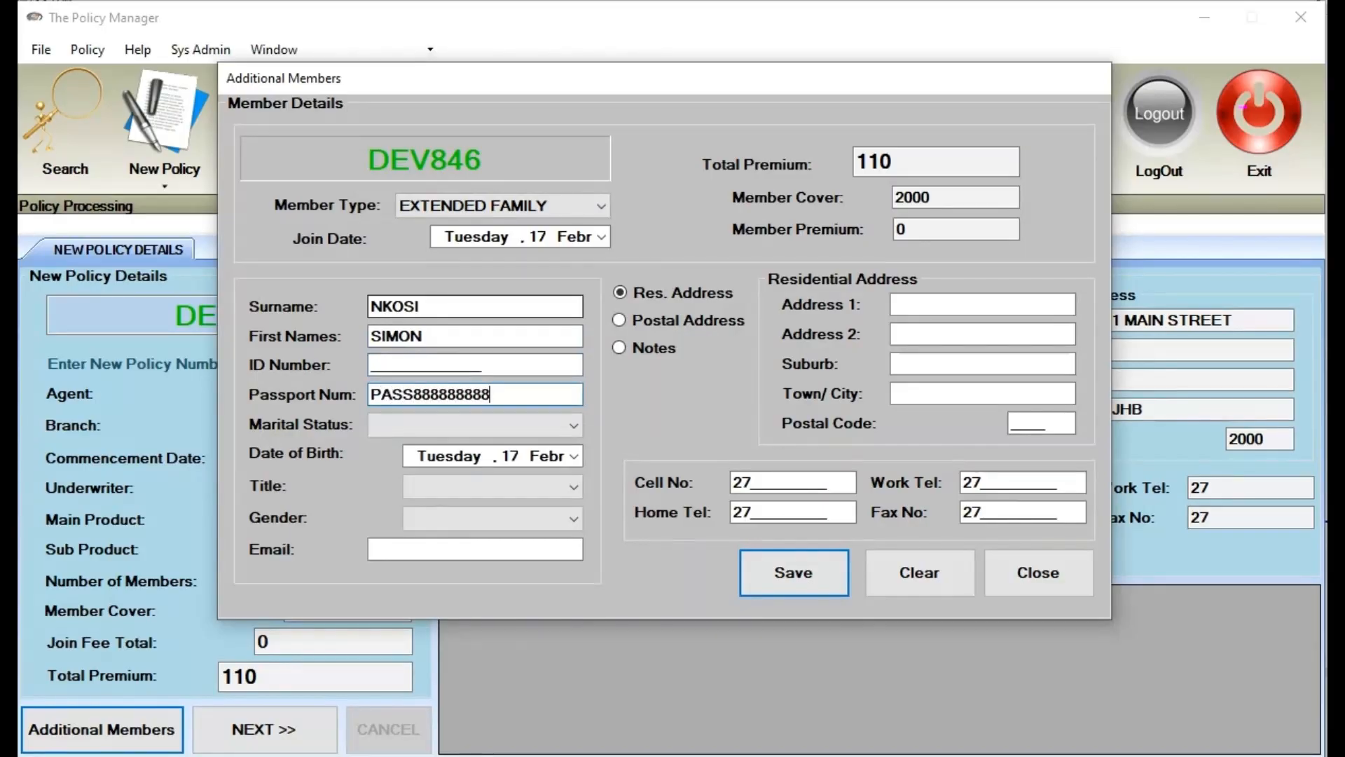
Set marital status Single and date of birth 01 February 2000
click(463, 425)
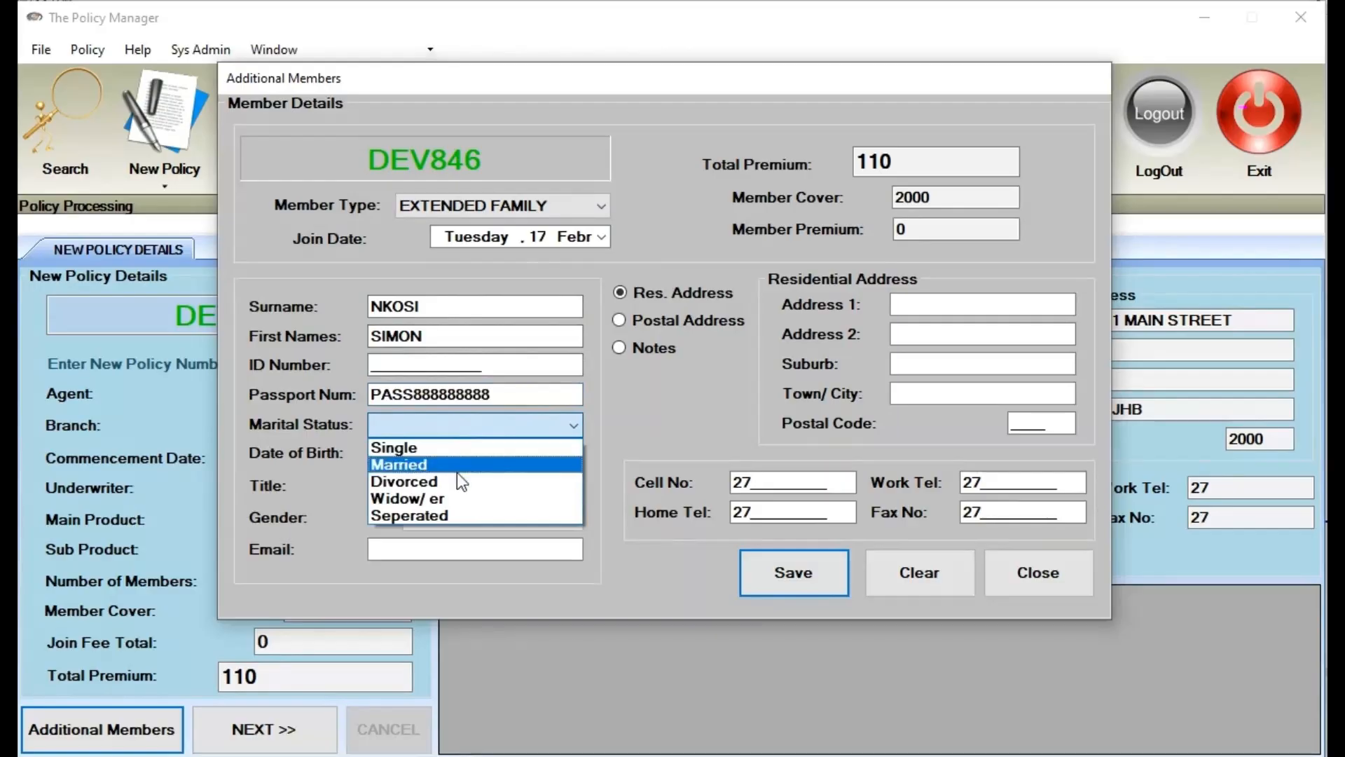
click(468, 448)
click(570, 456)
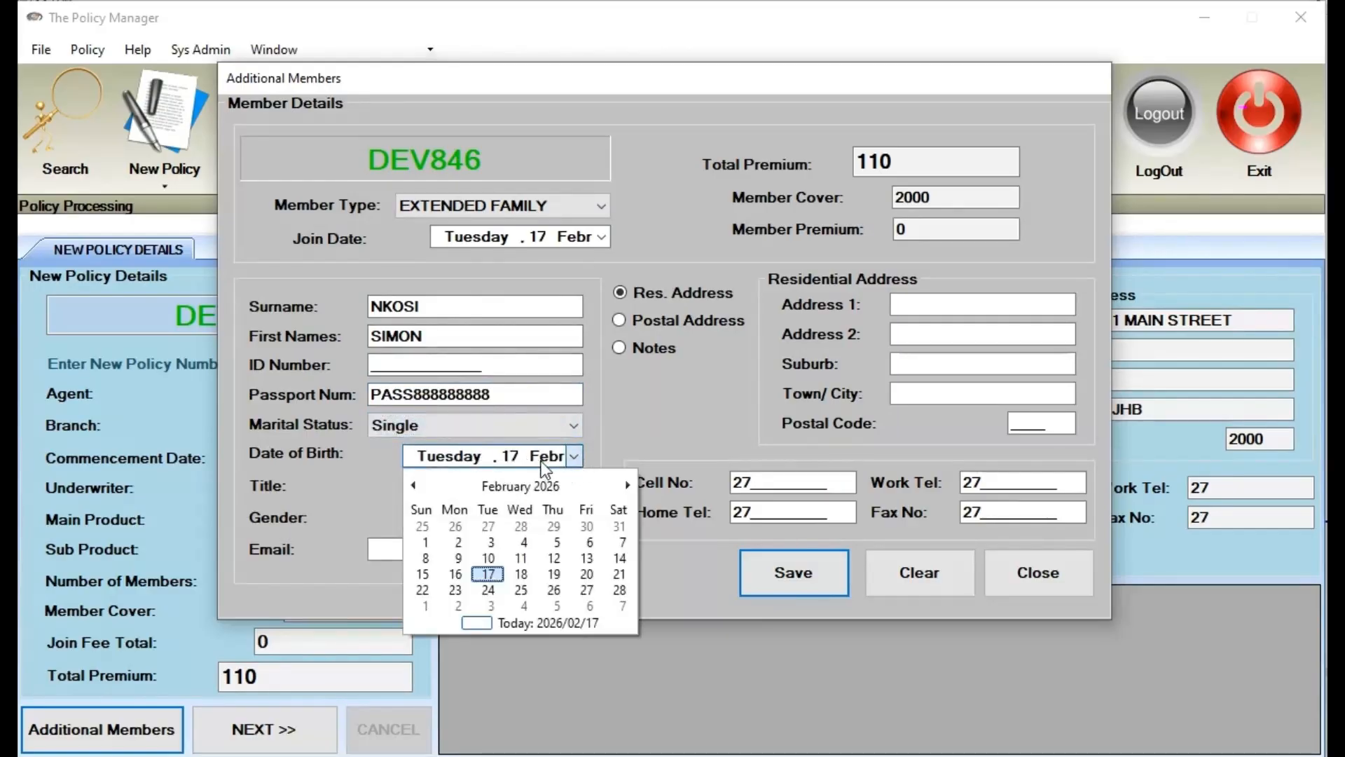
click(522, 486)
click(520, 487)
click(486, 527)
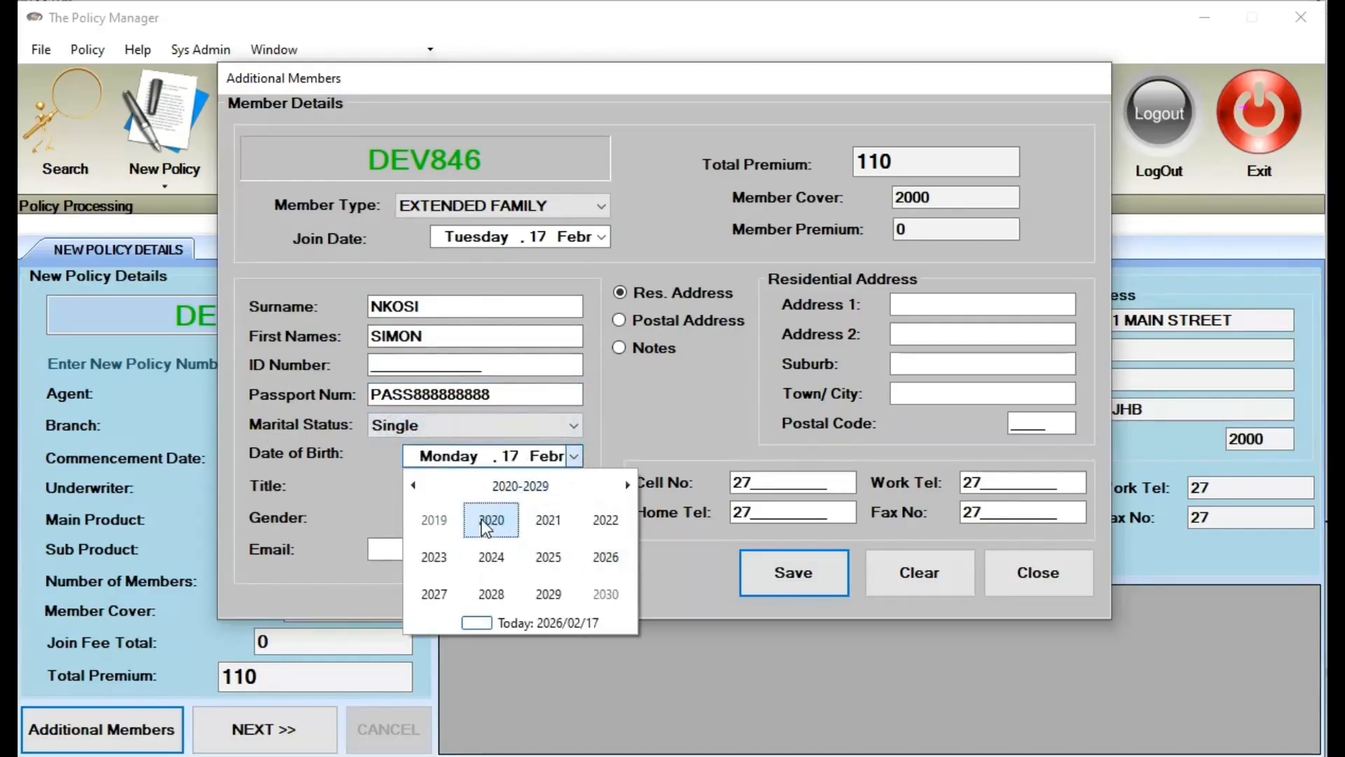
click(517, 486)
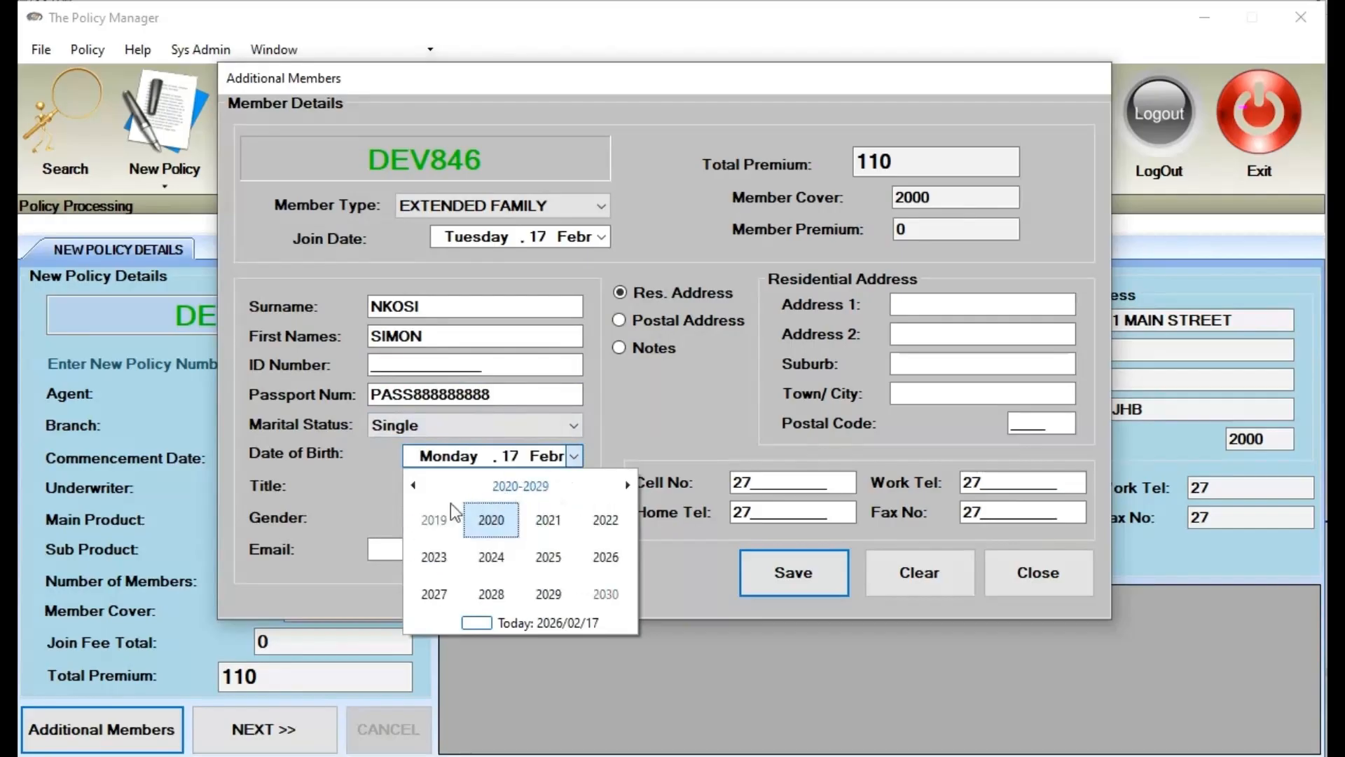
click(415, 485)
click(492, 527)
click(491, 527)
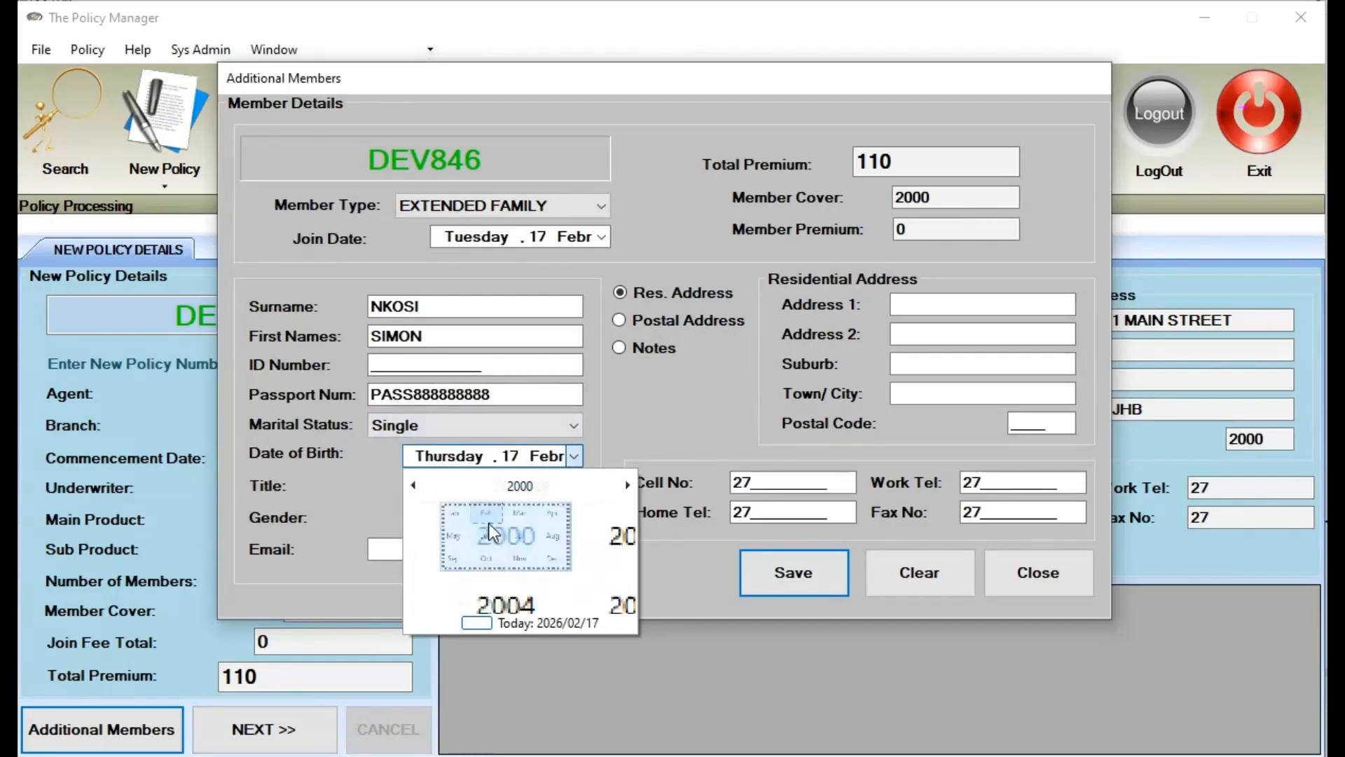
click(484, 527)
Choose title Mr and gender Male, then save the extended family member
click(512, 486)
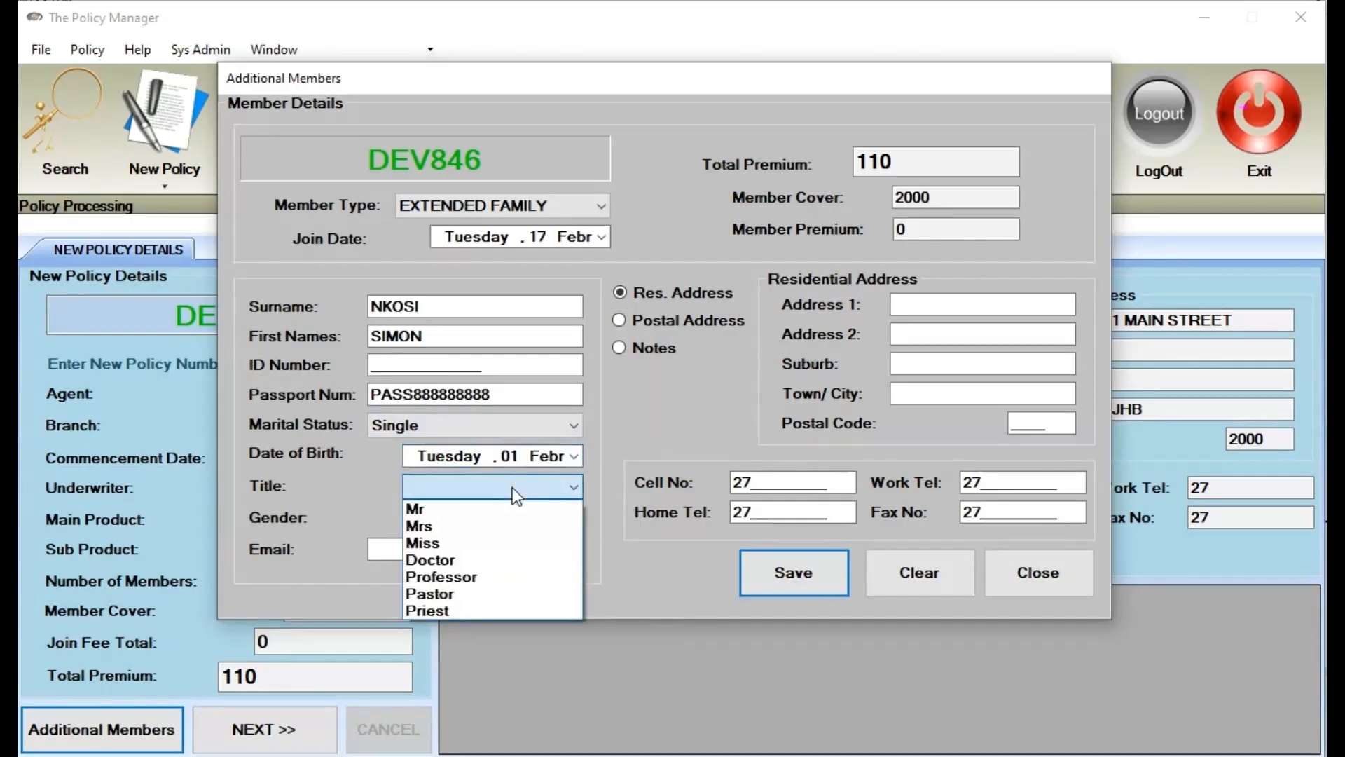
click(512, 510)
click(513, 522)
click(515, 536)
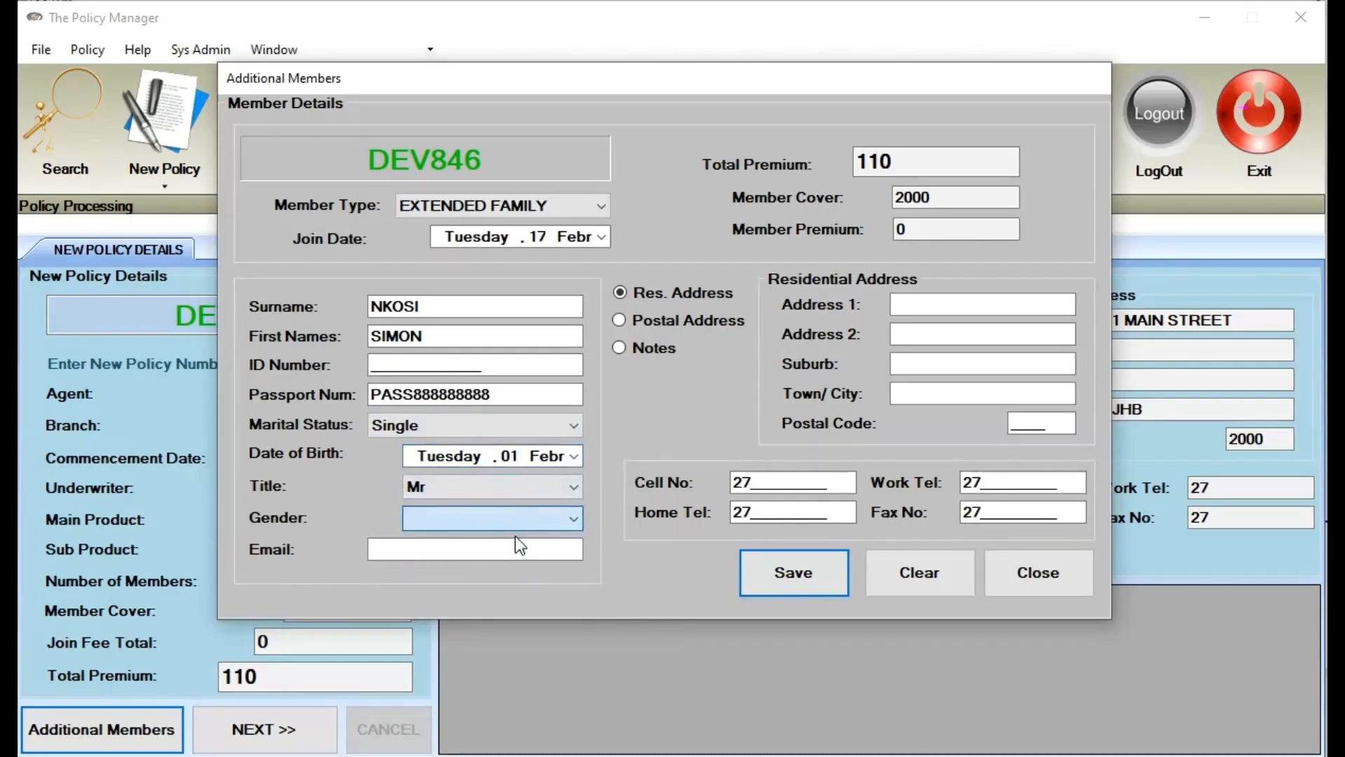
click(789, 574)
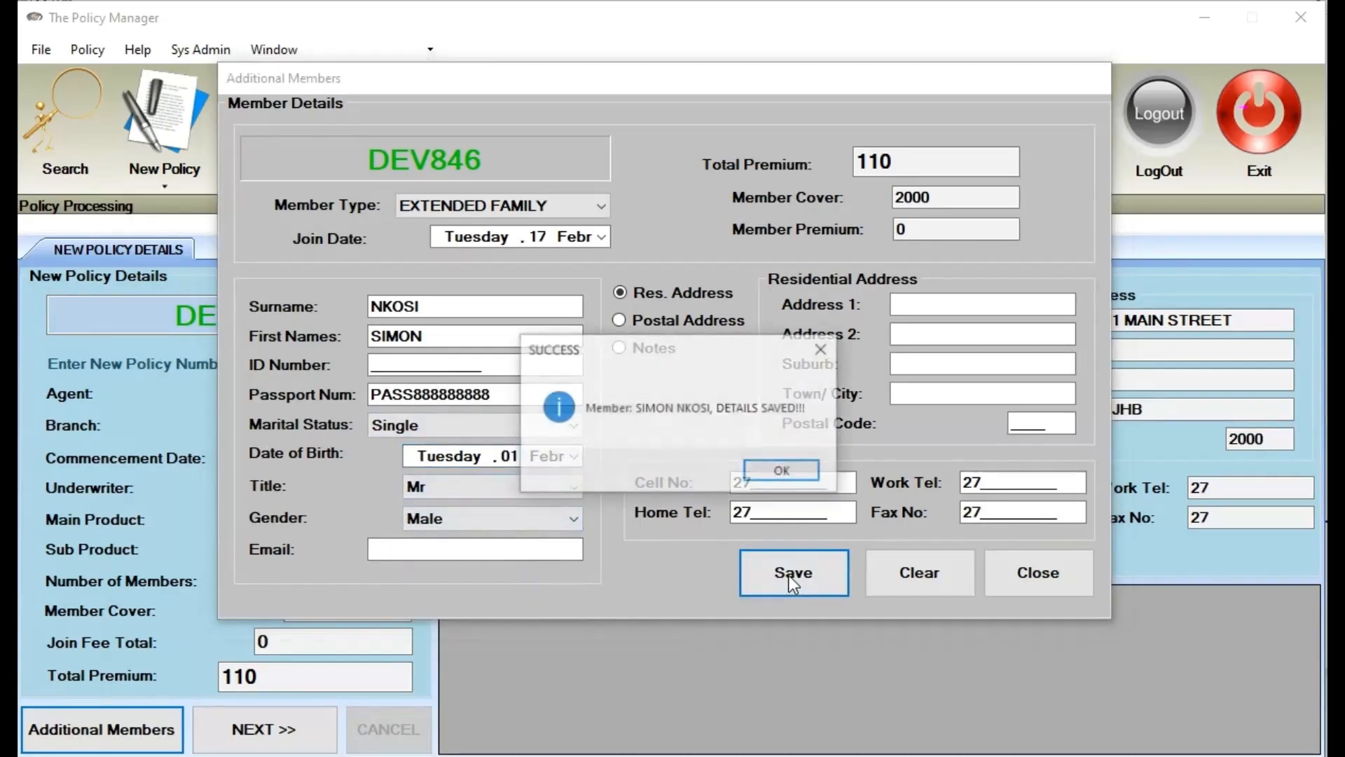
click(799, 470)
click(499, 206)
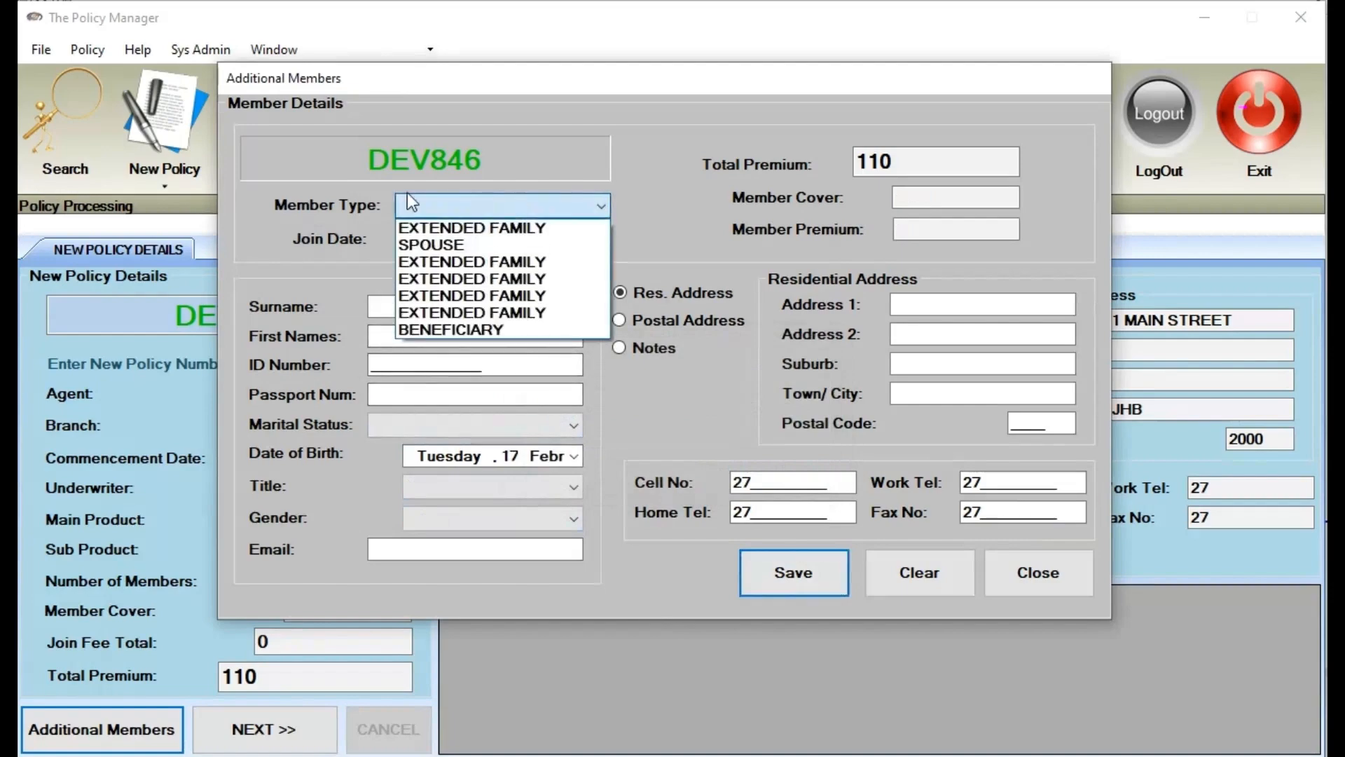
click(680, 413)
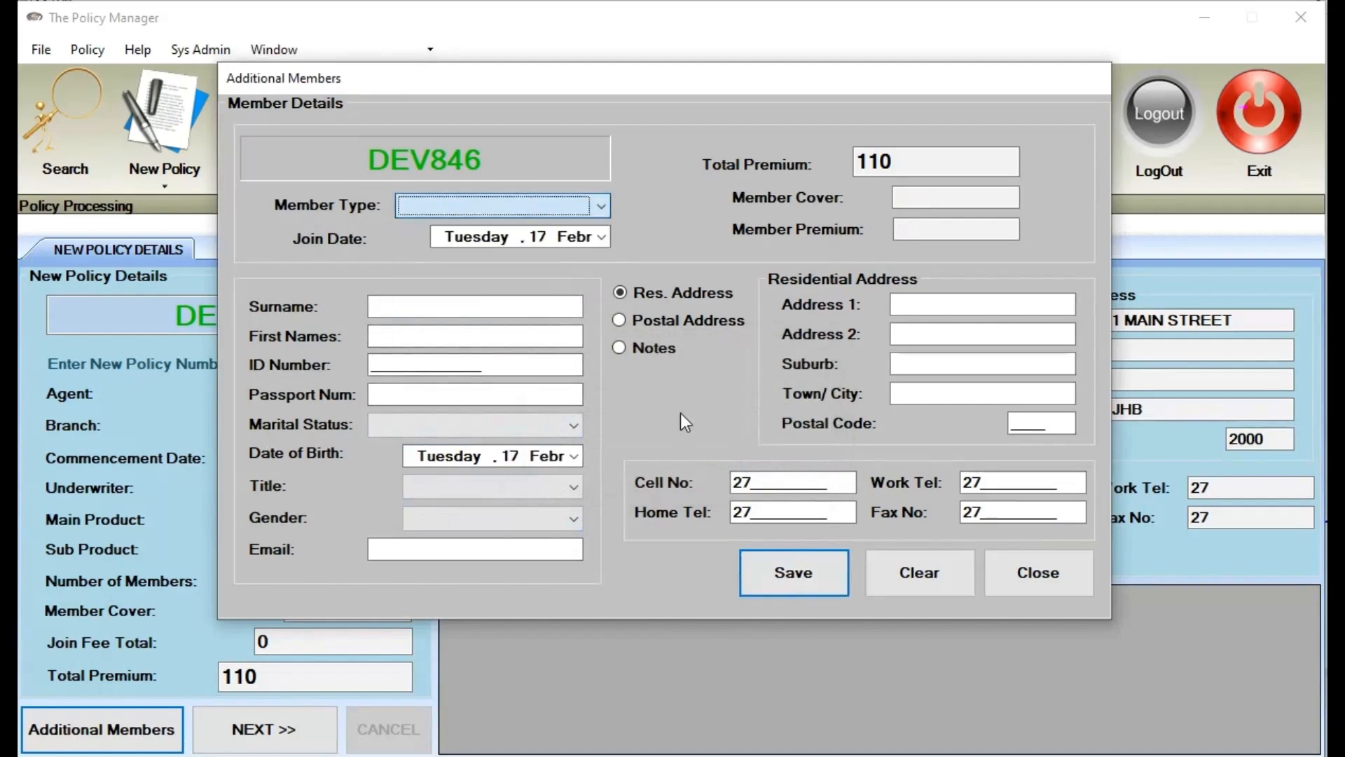
Close Additional Members and advance with NEXT, reopening and closing the members form once more
click(1028, 578)
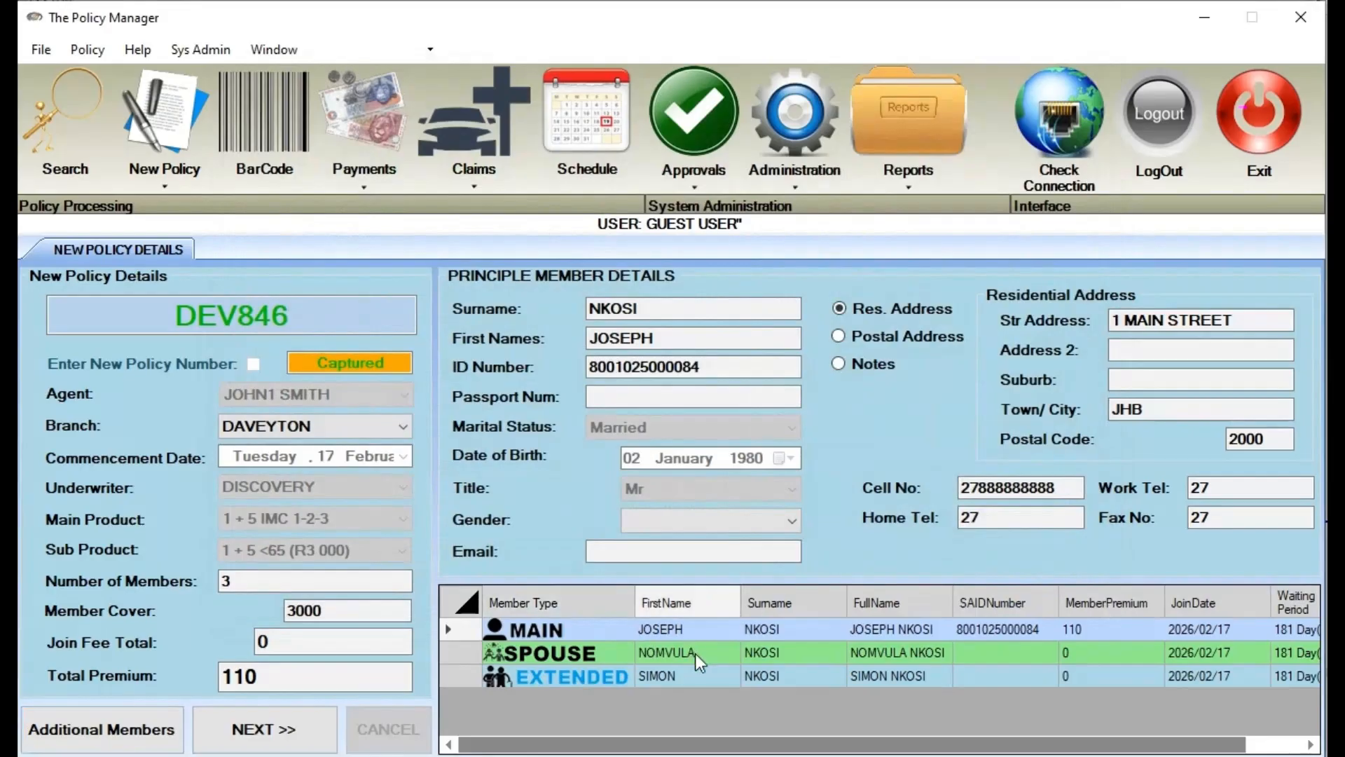
click(272, 729)
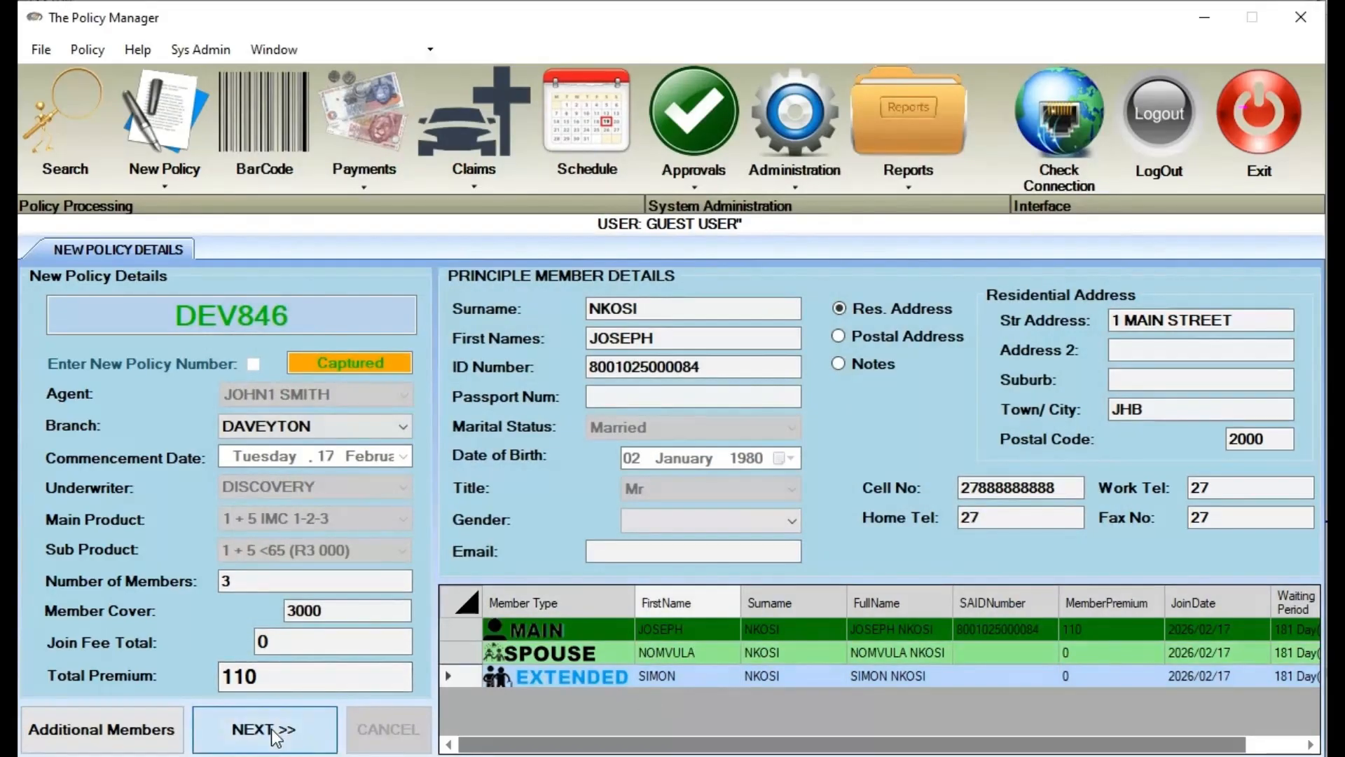
click(135, 733)
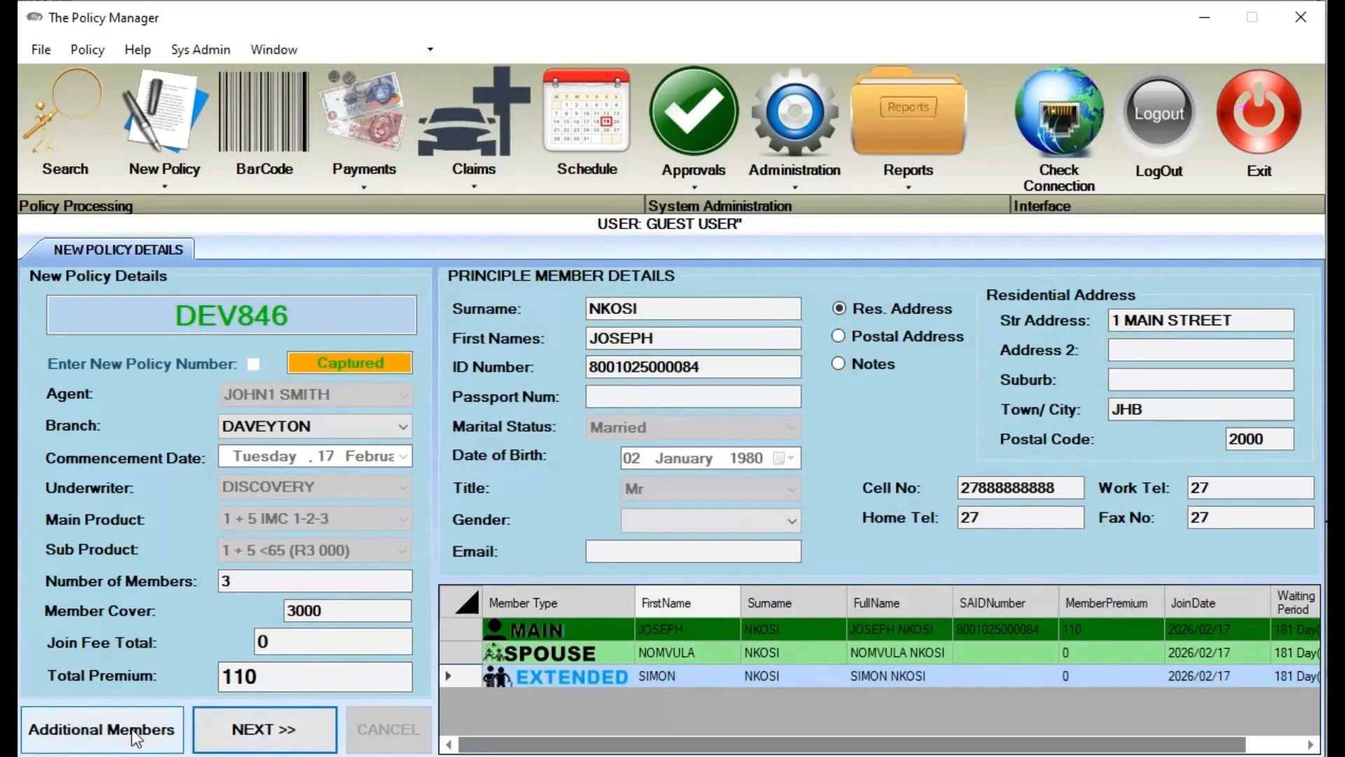
click(713, 590)
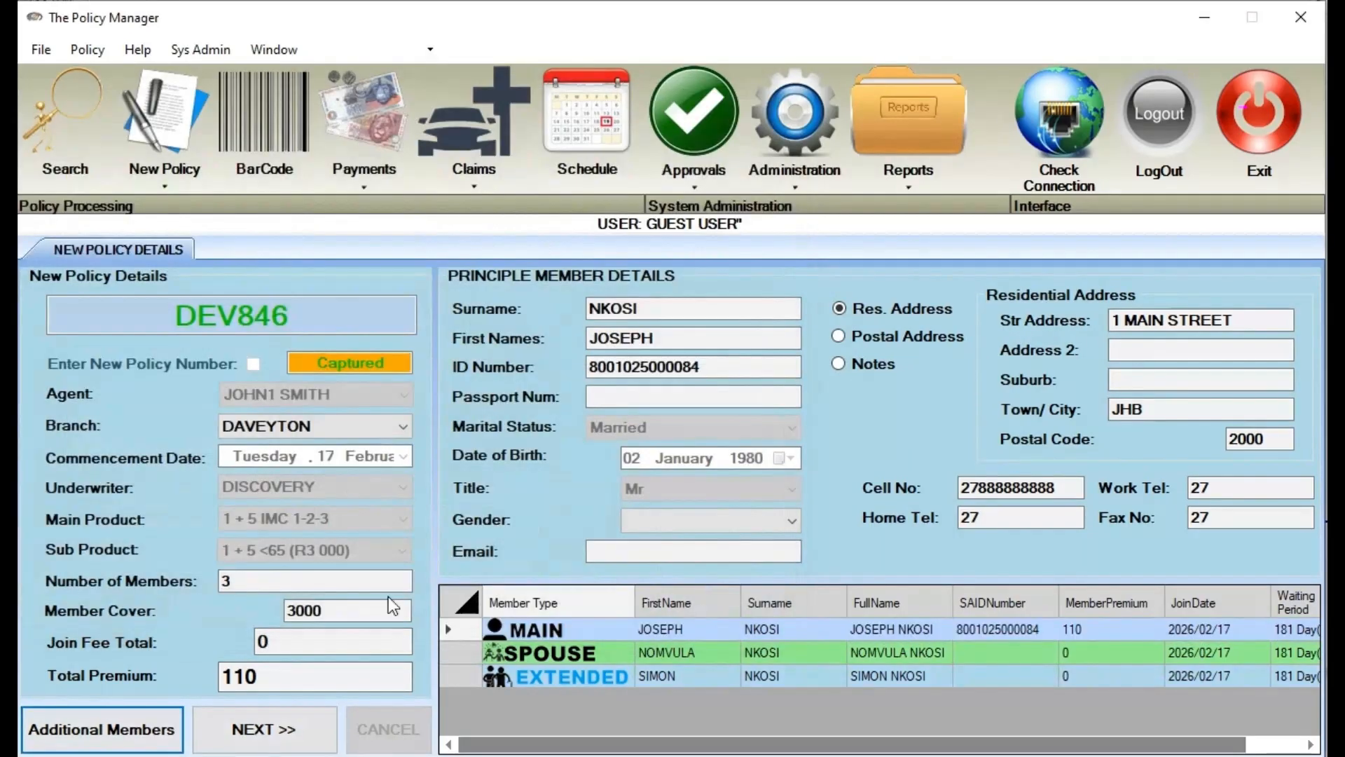
Leave beneficiary capture off on the payment details, send for authorization, and acknowledge COMPLETE
click(300, 729)
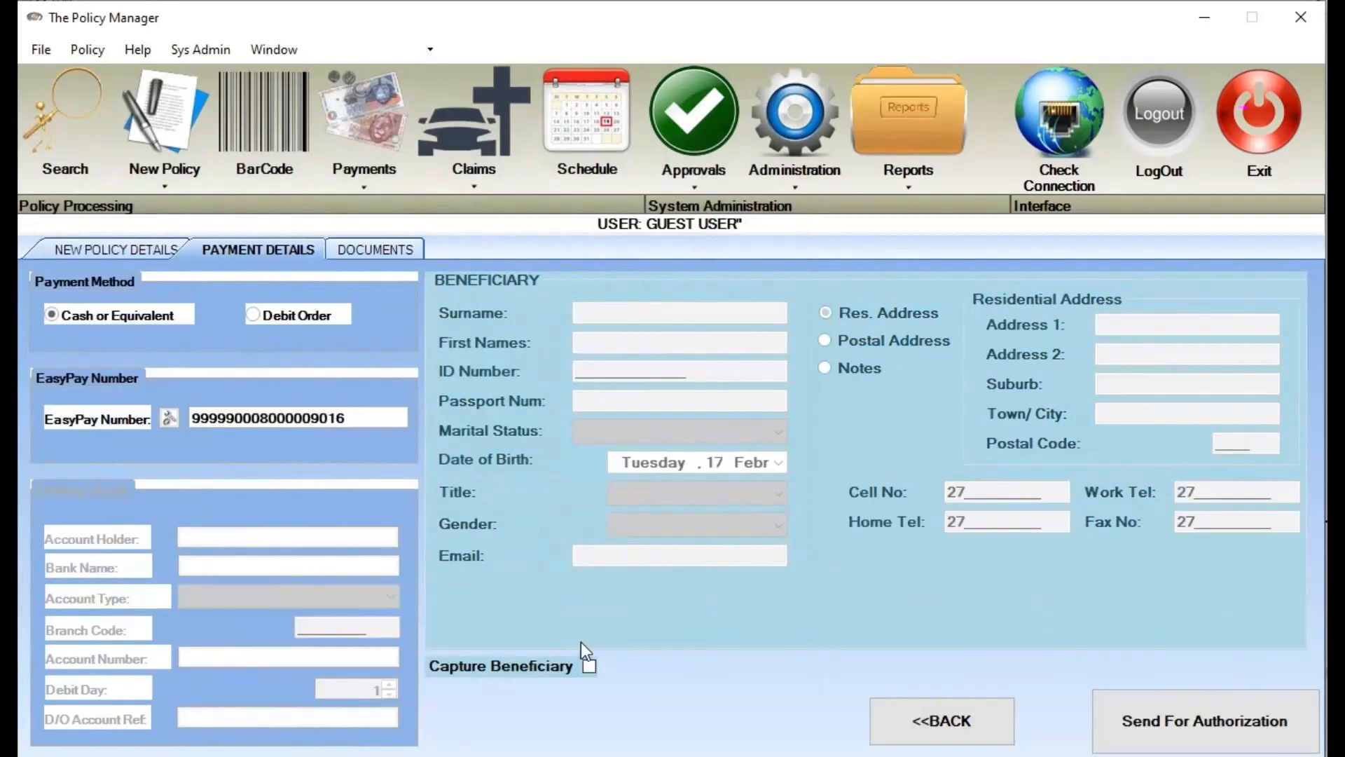
click(589, 665)
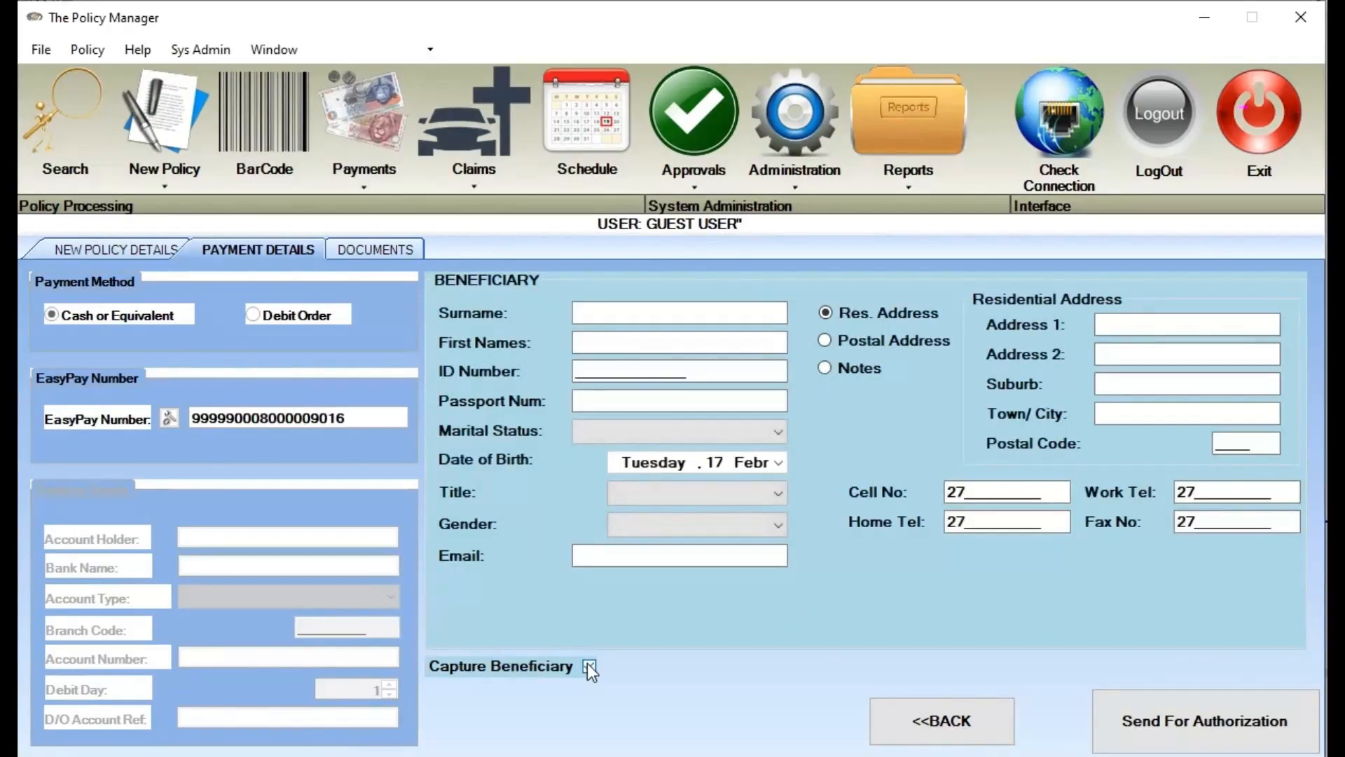
click(662, 309)
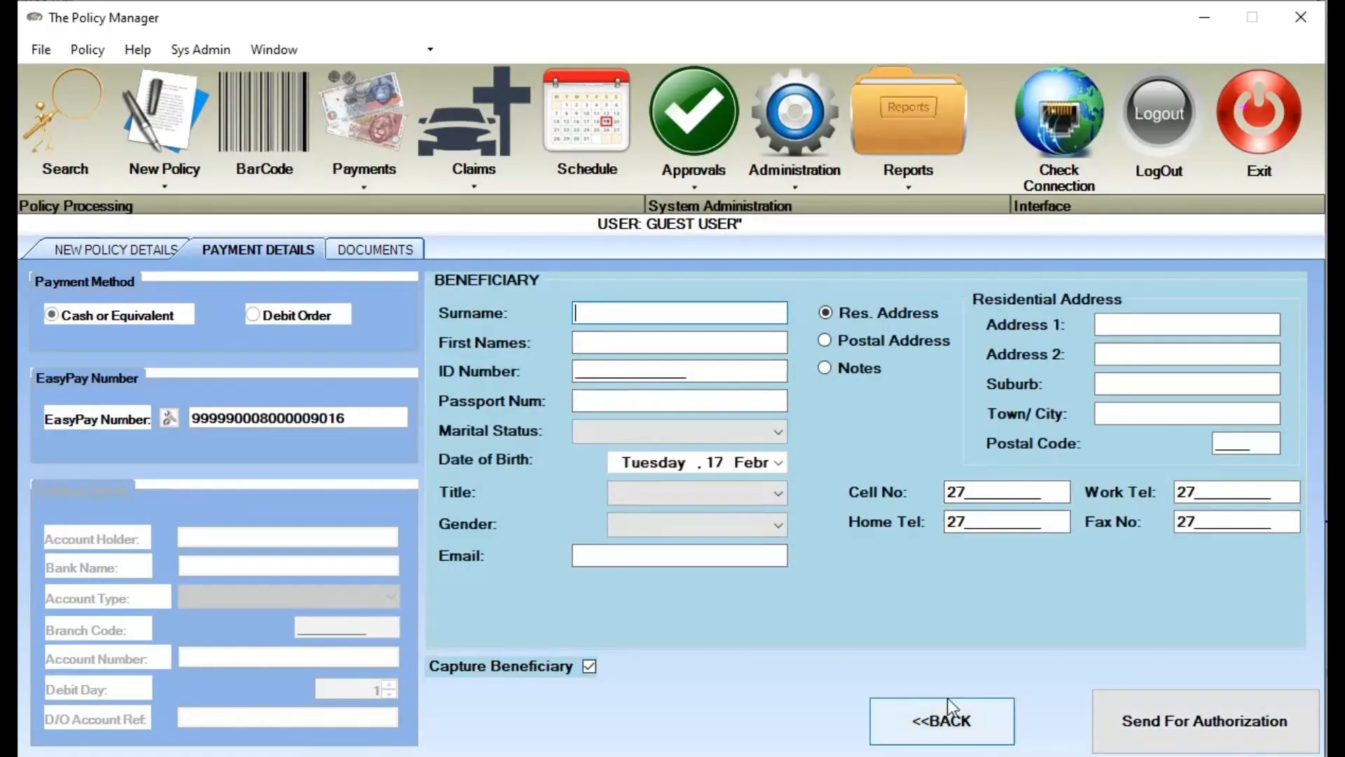
click(590, 667)
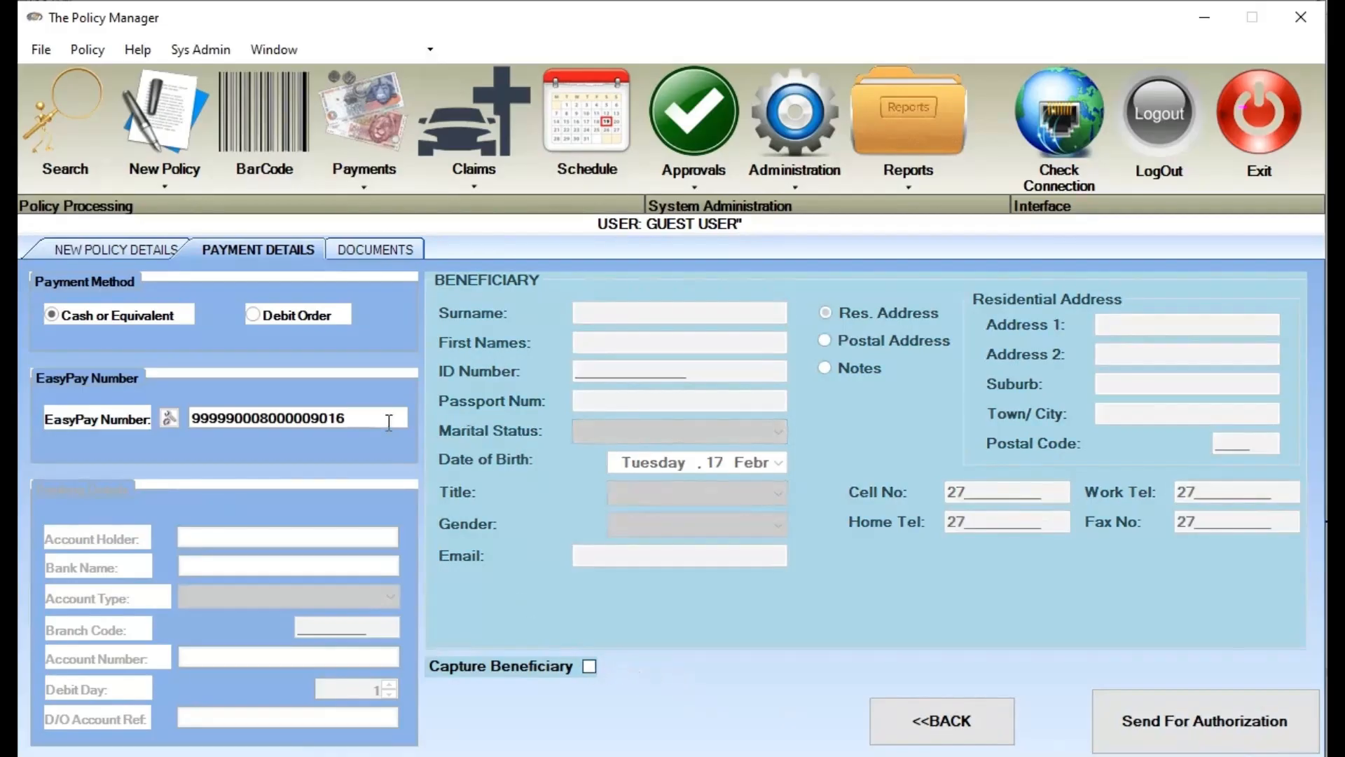
drag(384, 417, 191, 418)
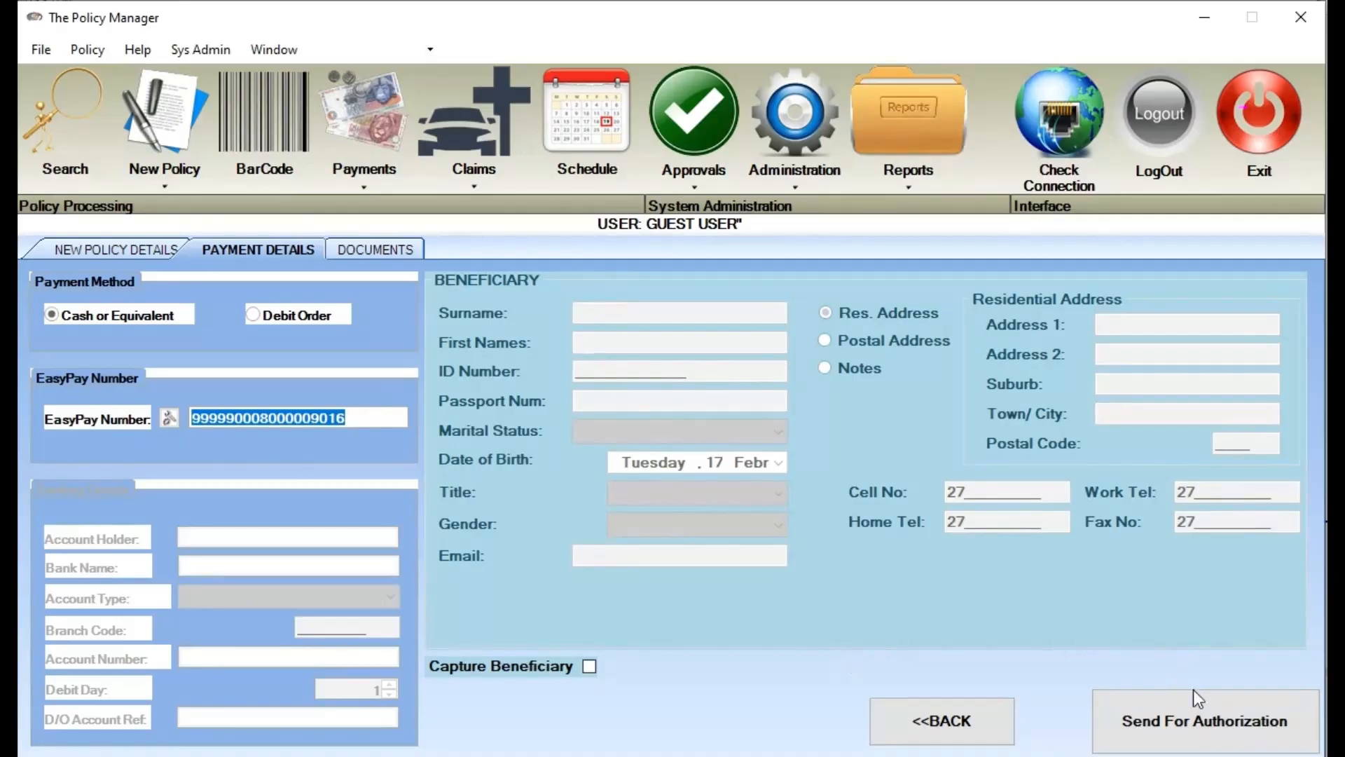
click(1215, 735)
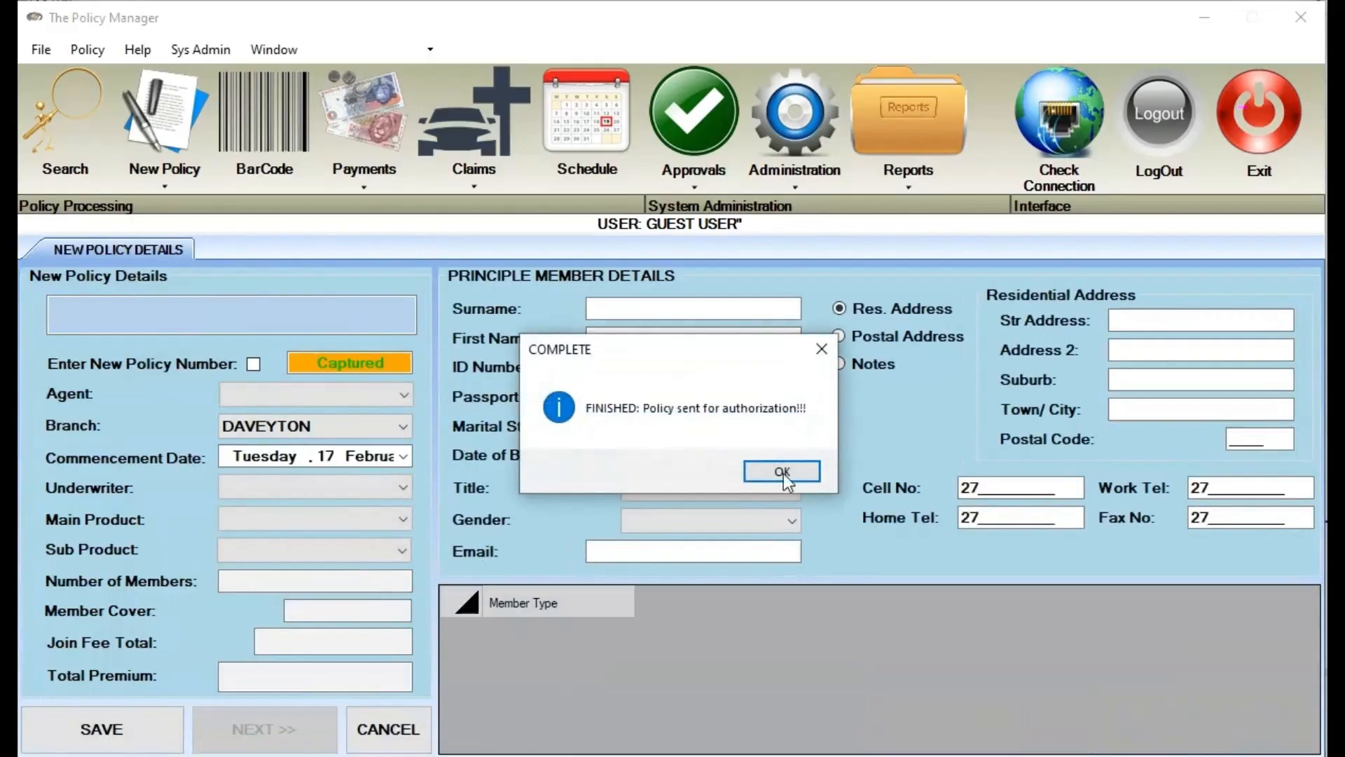
click(783, 472)
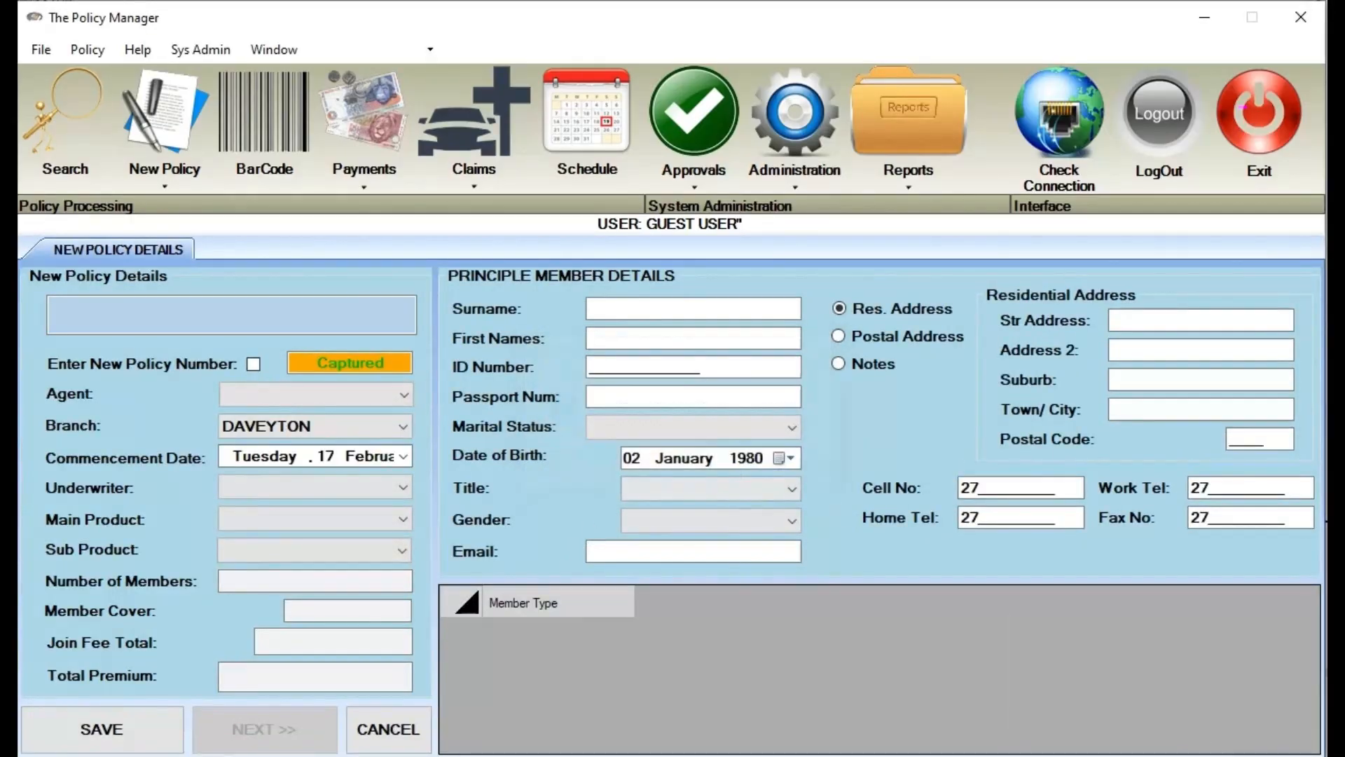
Find policy DEV846 by policy number and approve it so it becomes In-Force
click(52, 115)
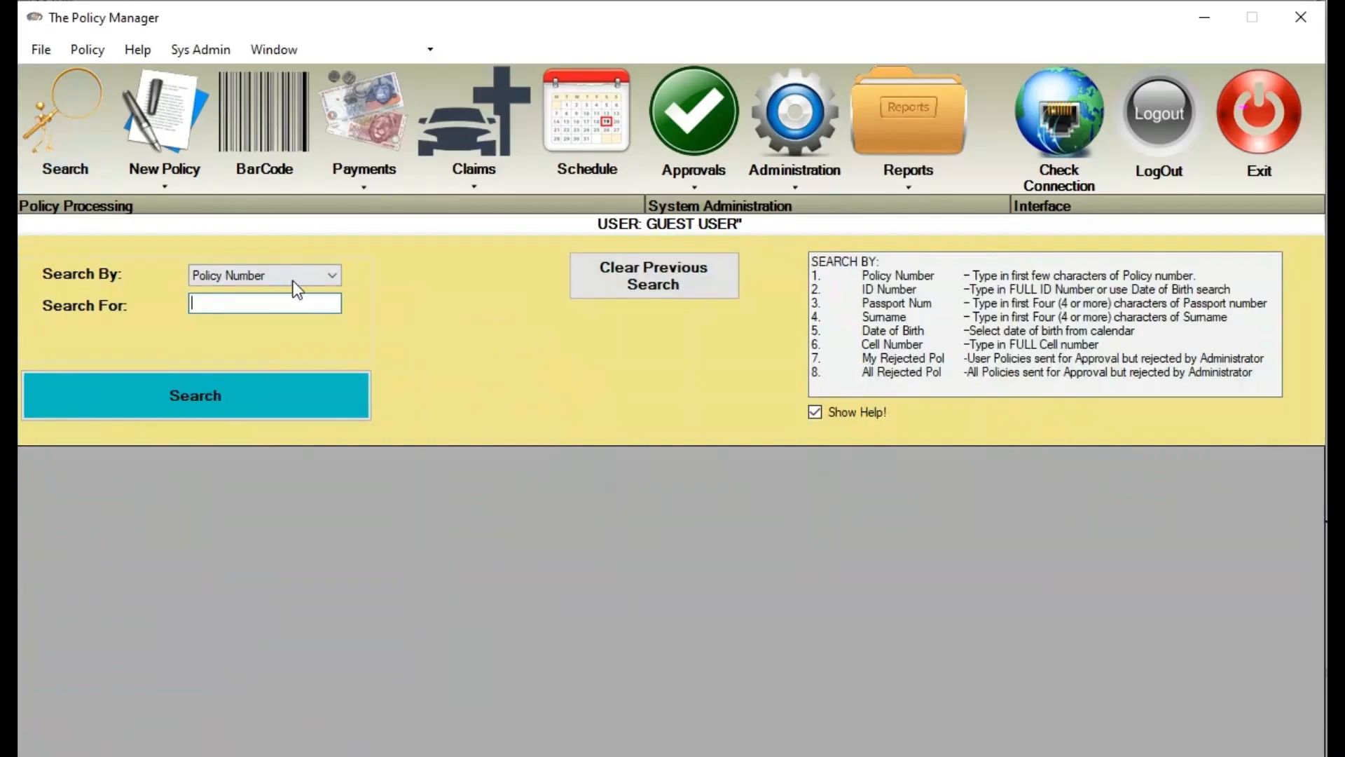
text(DEV846)
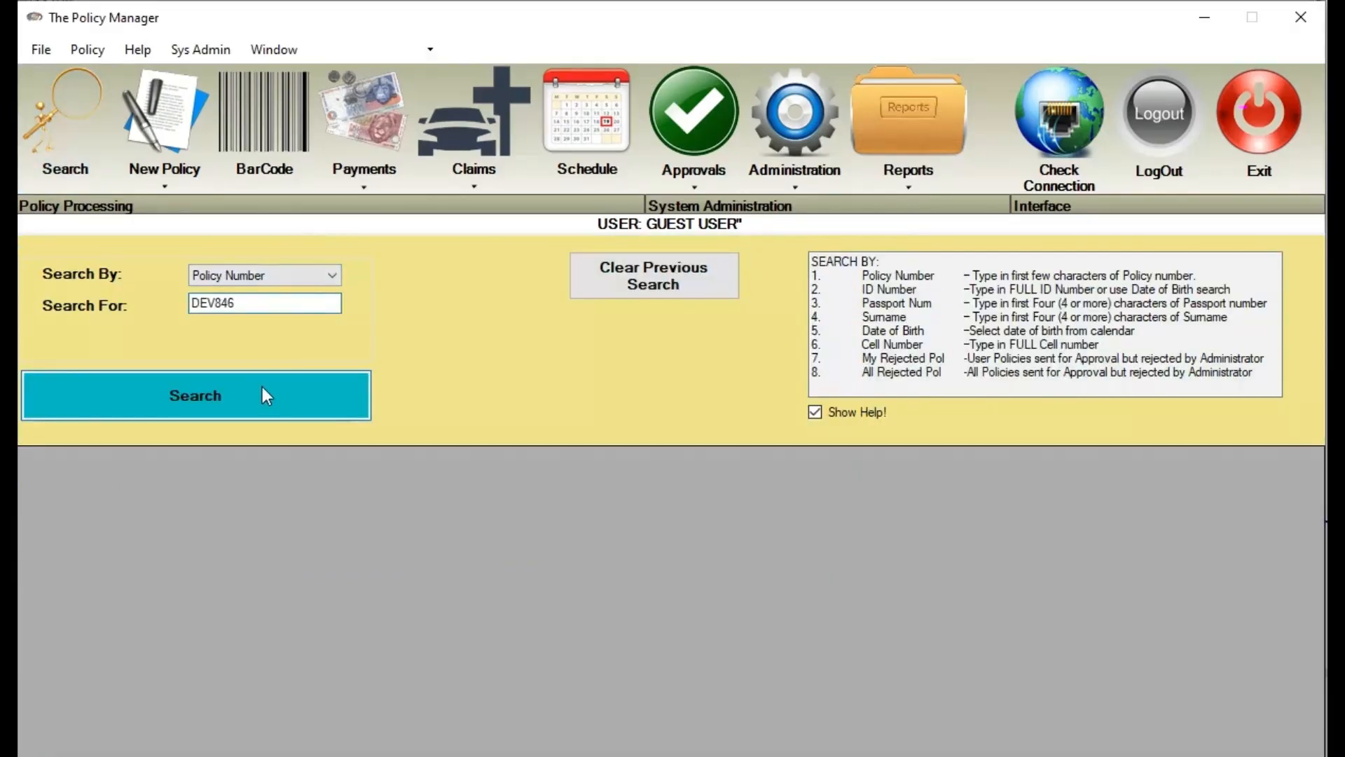
click(321, 276)
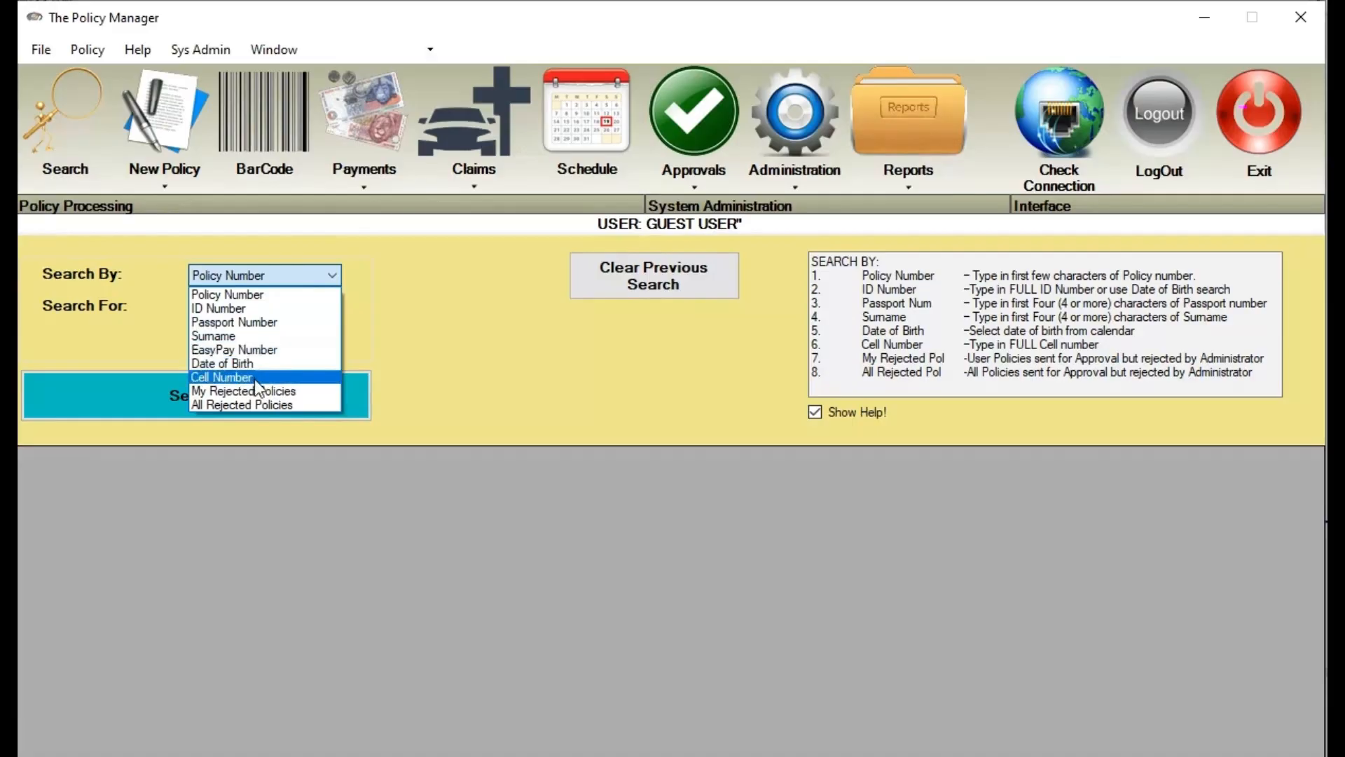
click(508, 334)
click(280, 304)
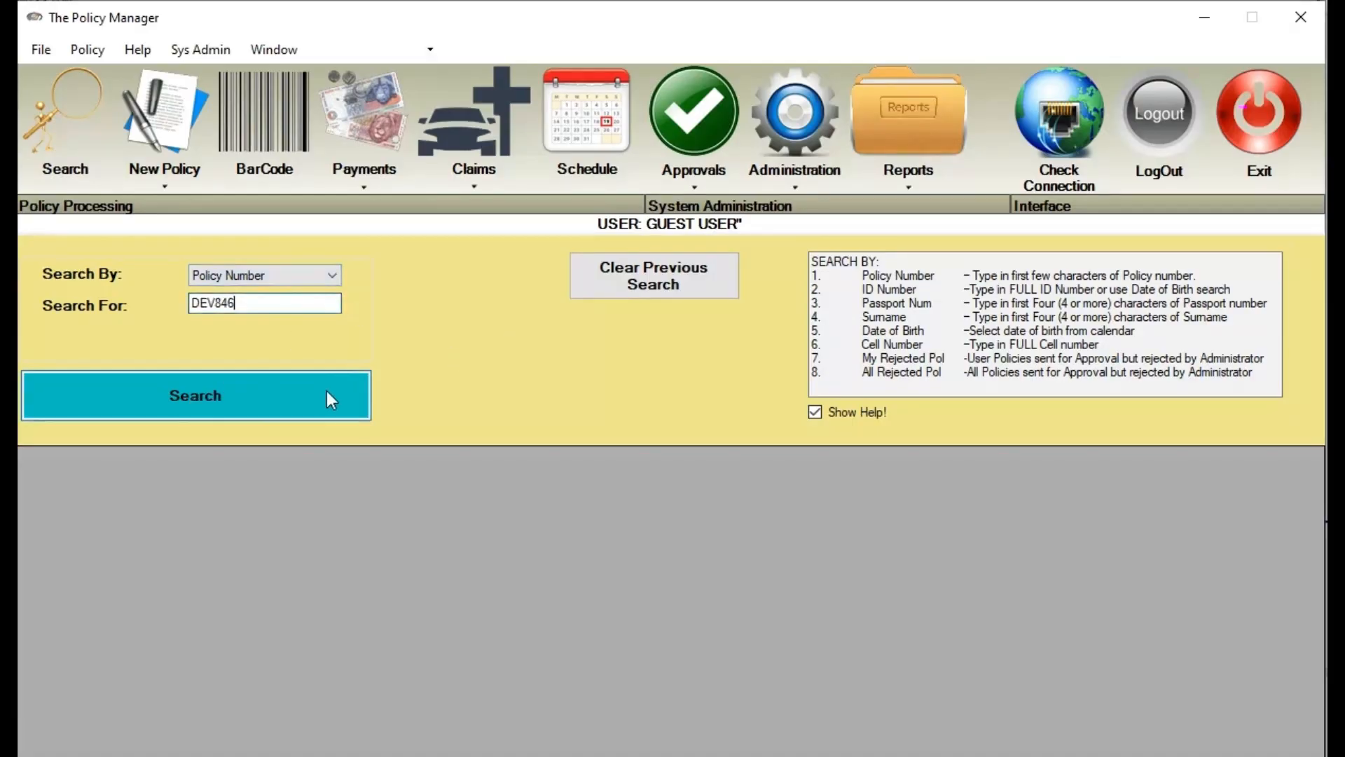
click(326, 392)
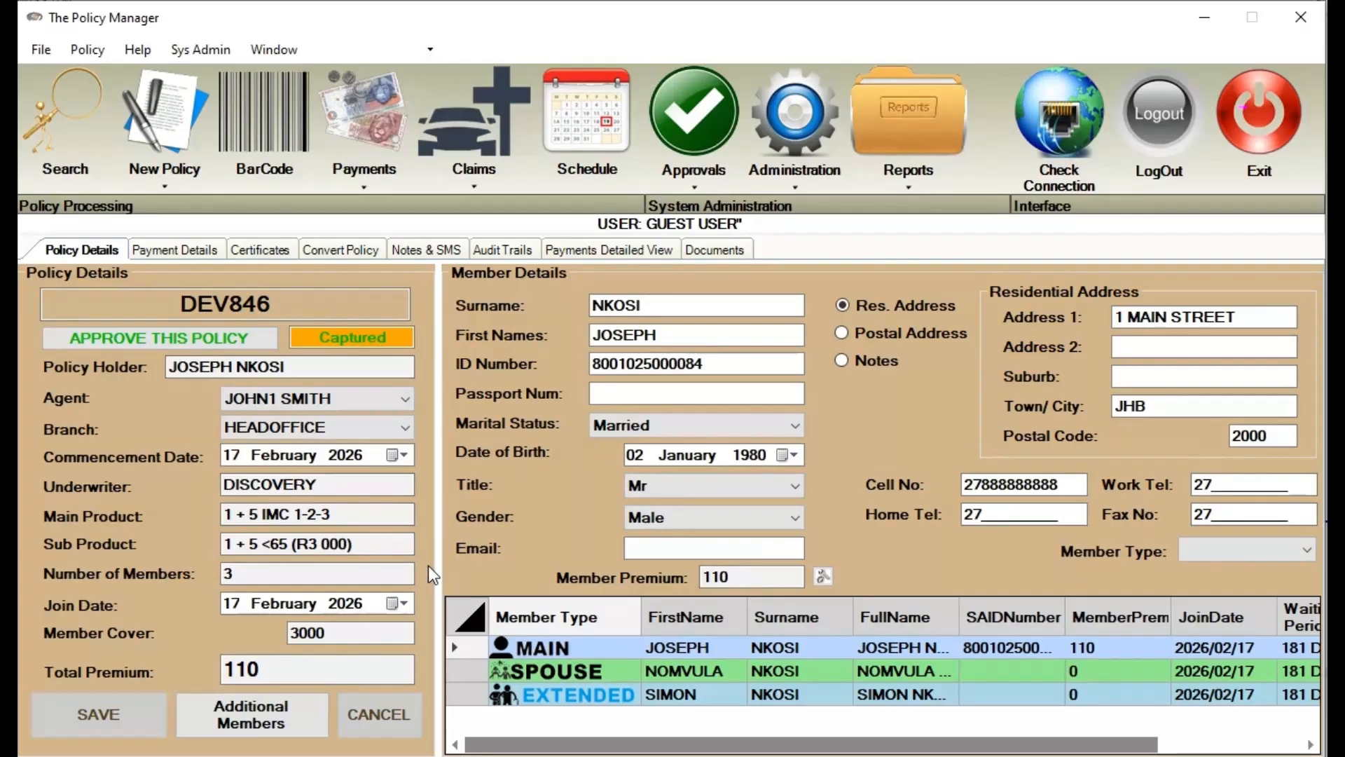
click(112, 342)
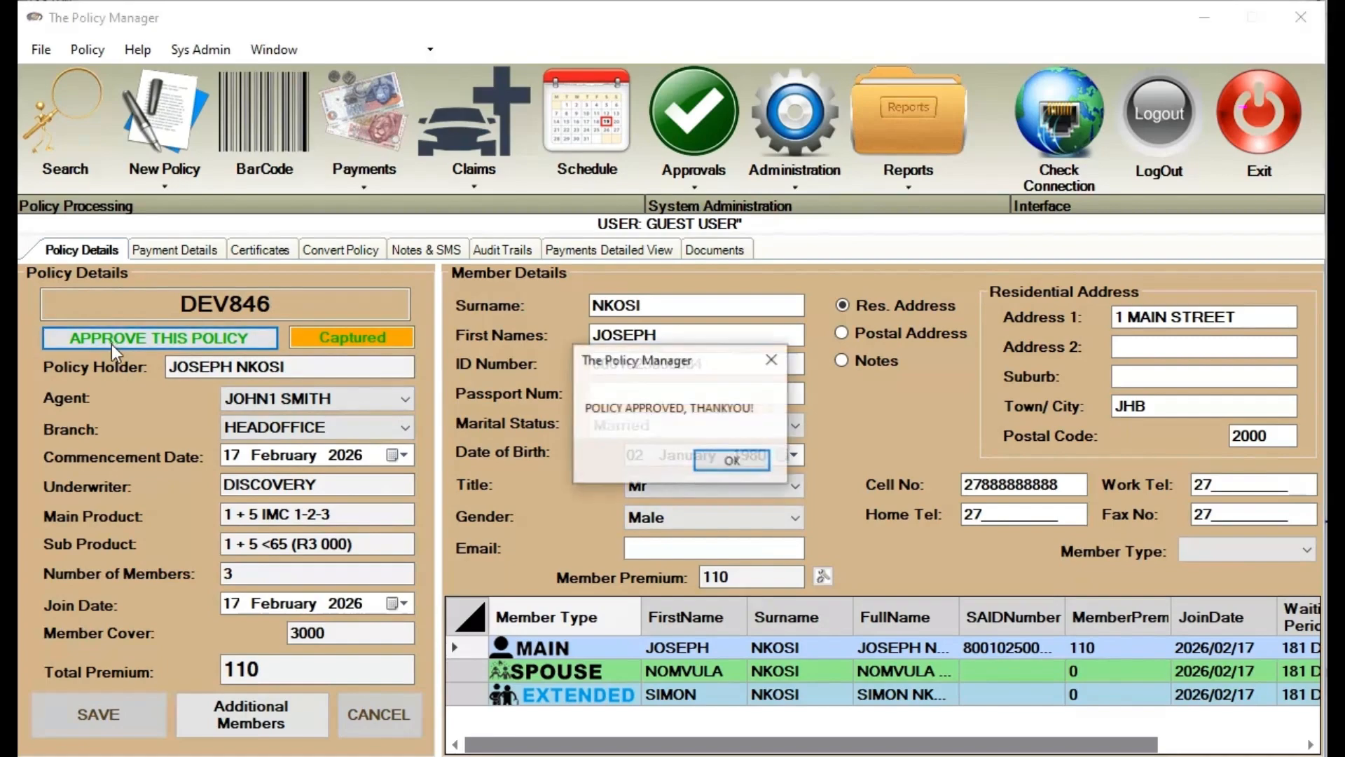
click(731, 459)
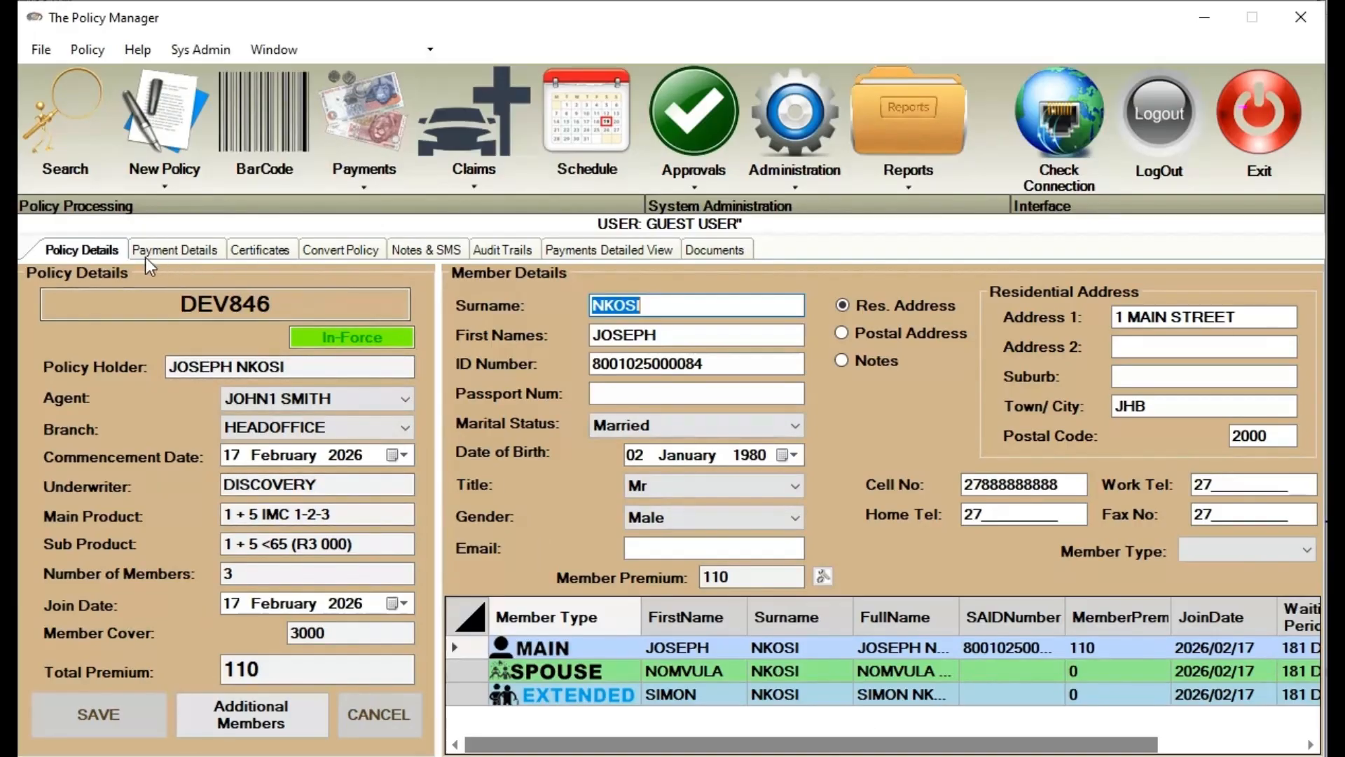
click(175, 250)
click(272, 249)
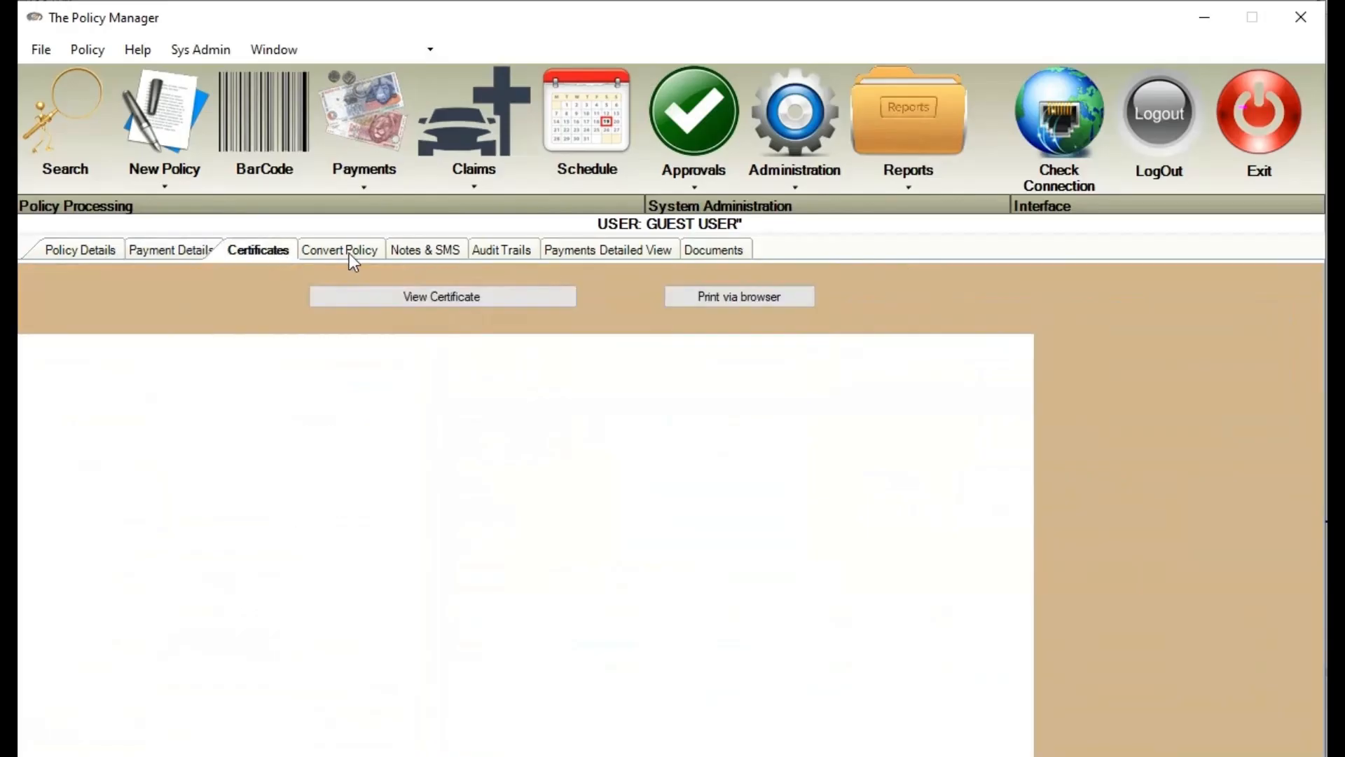
click(349, 253)
click(442, 252)
click(501, 252)
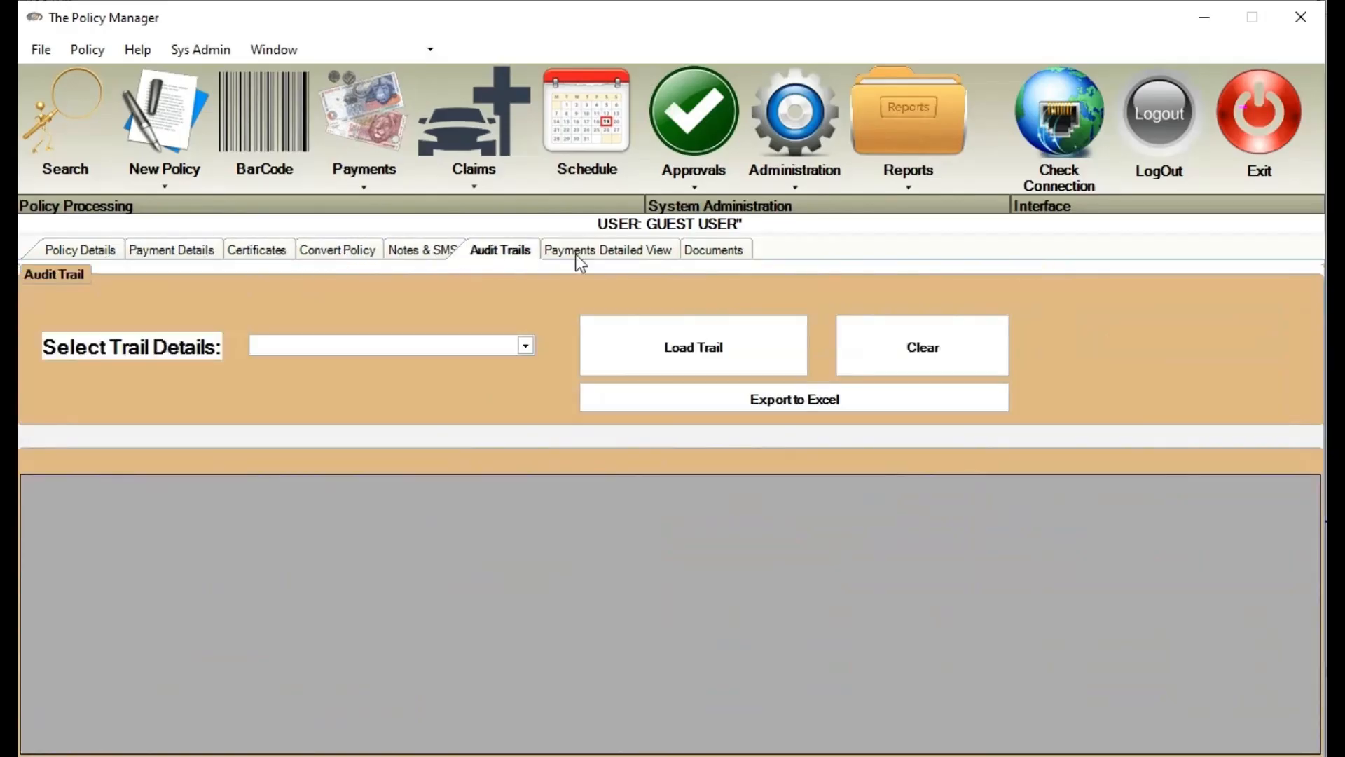
click(715, 253)
click(627, 252)
click(62, 253)
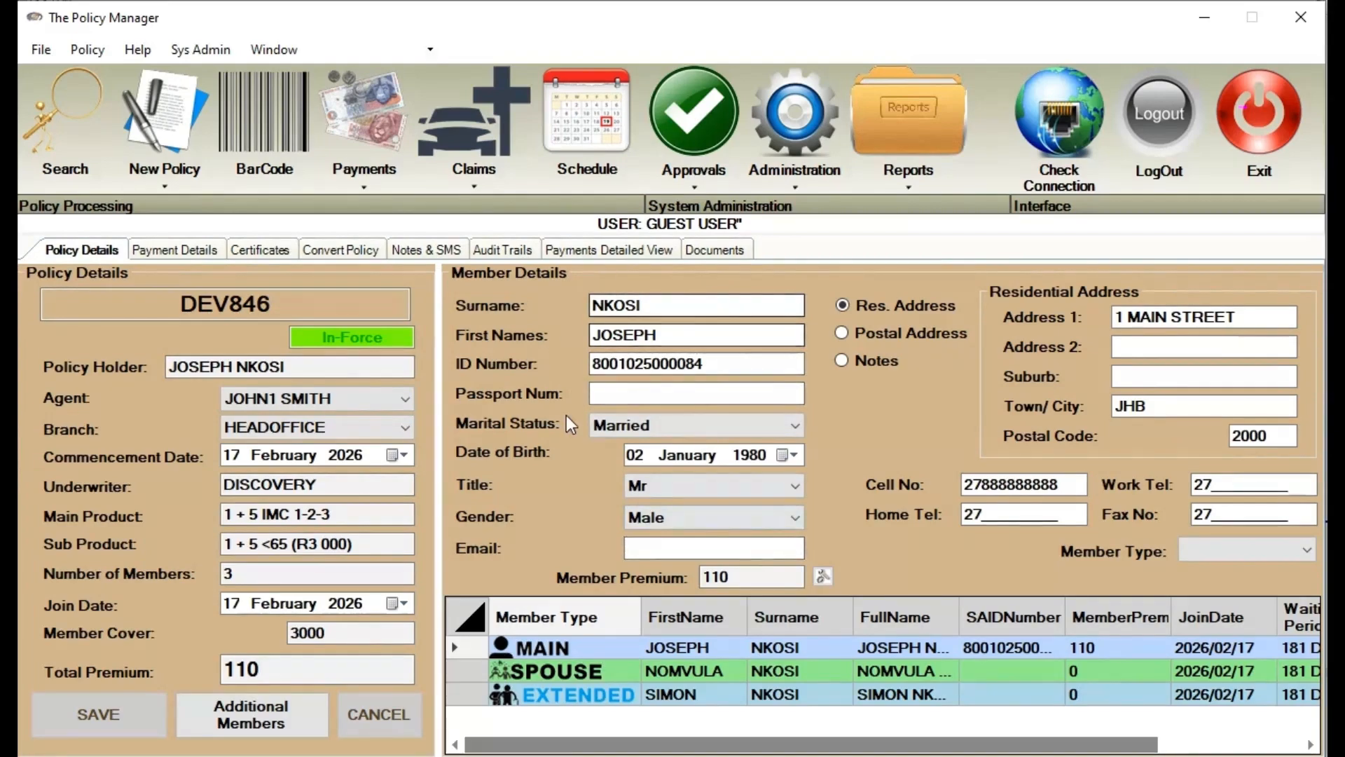
Change the last digits of the extended family member's passport number to 77 and save
click(712, 672)
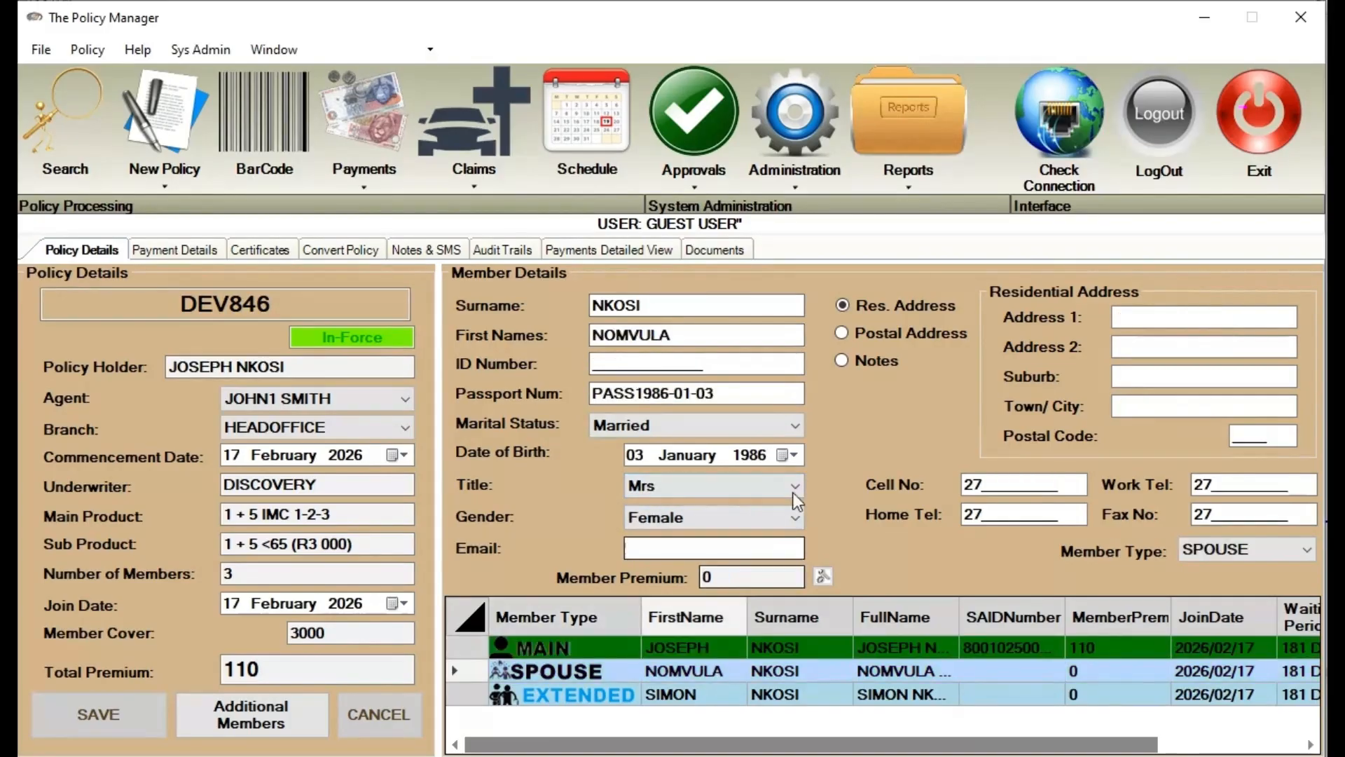
click(733, 700)
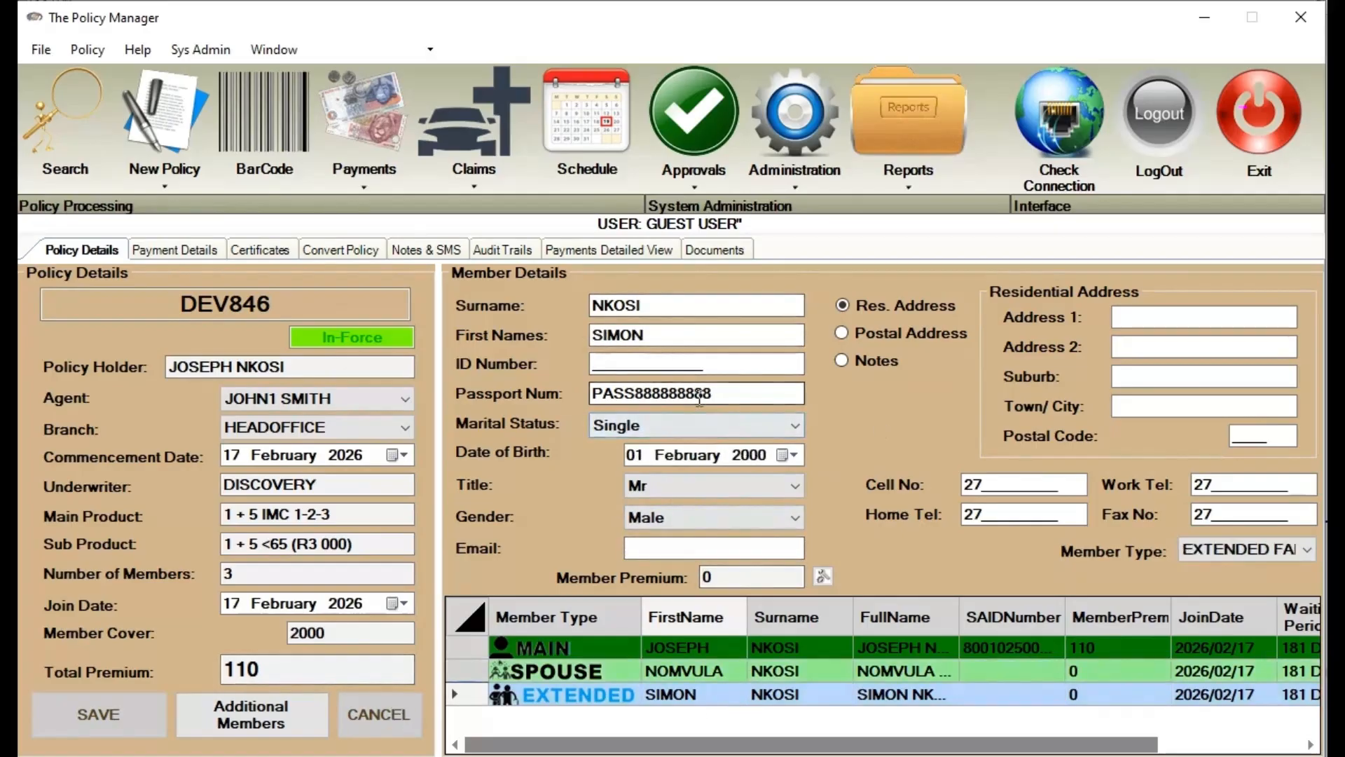
drag(696, 395, 821, 385)
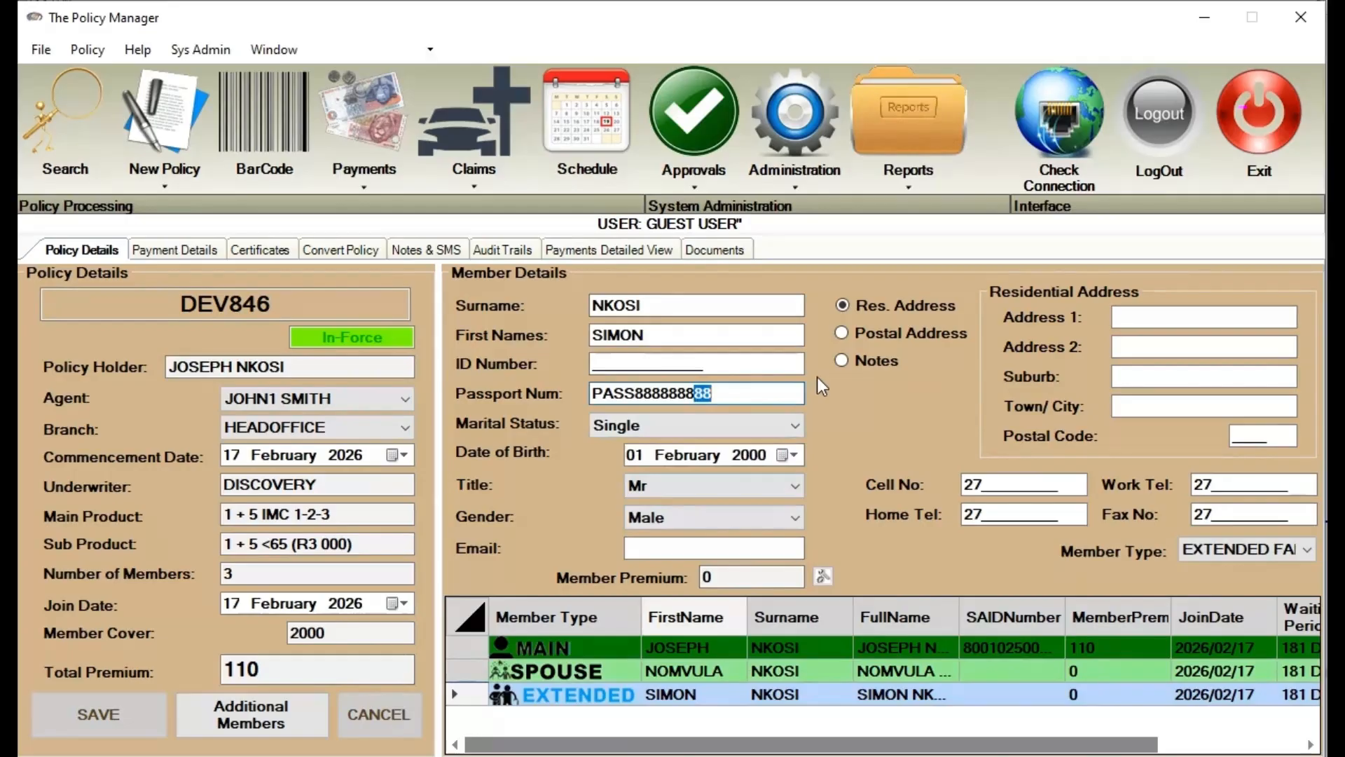
text(77)
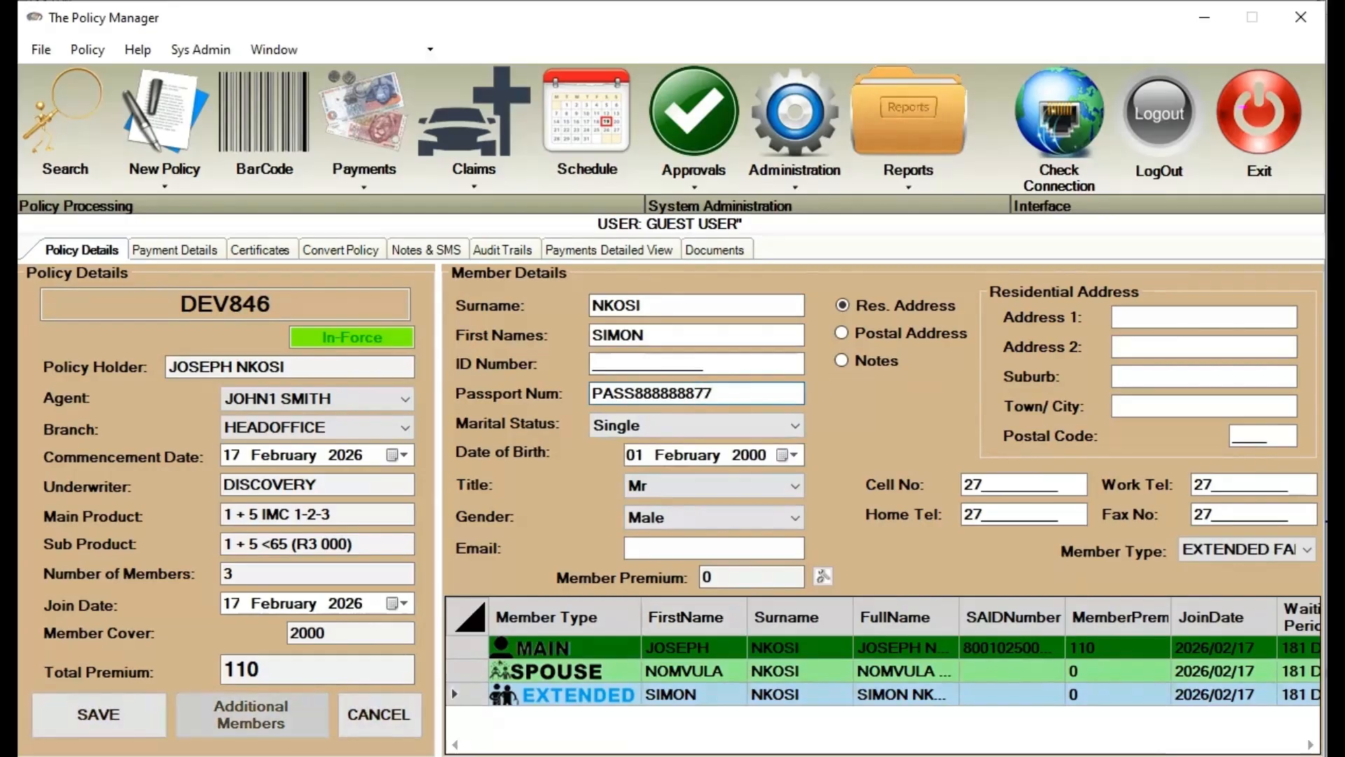
click(98, 714)
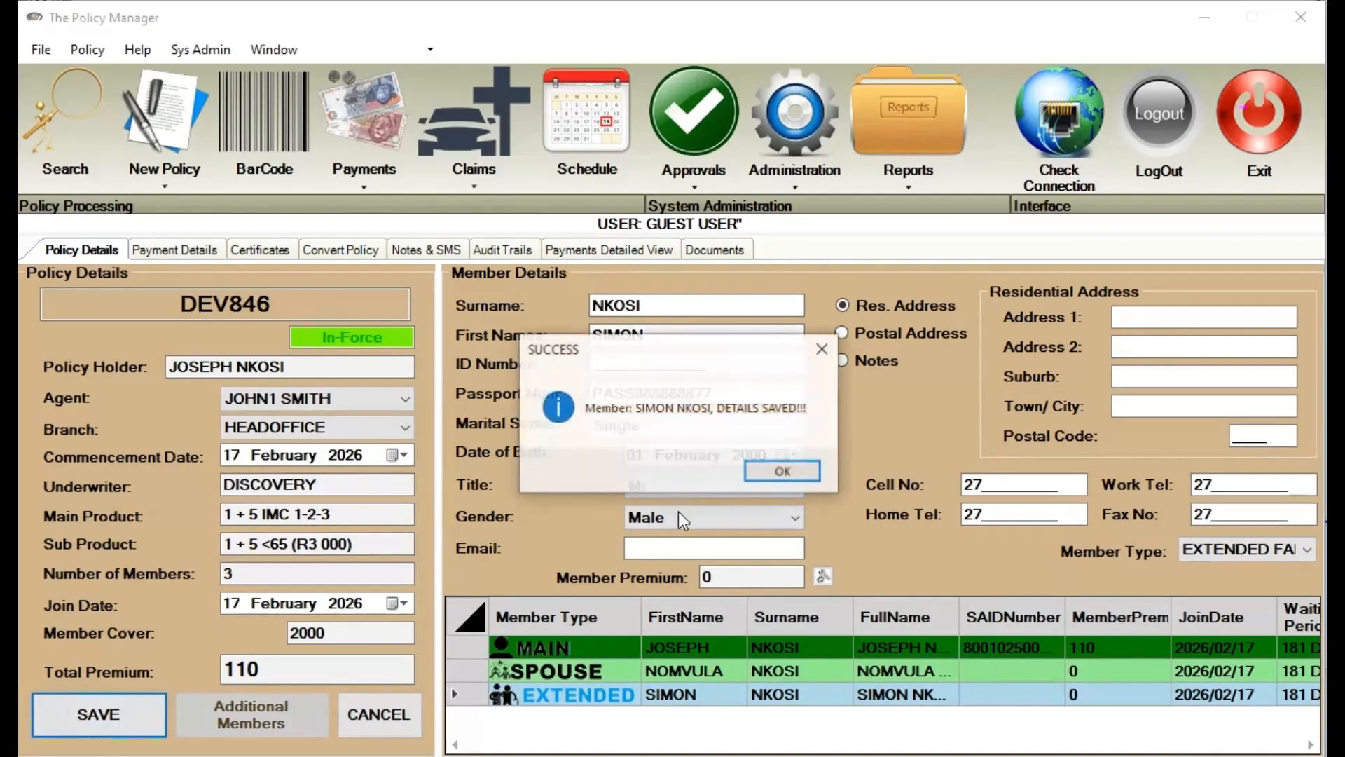
click(782, 471)
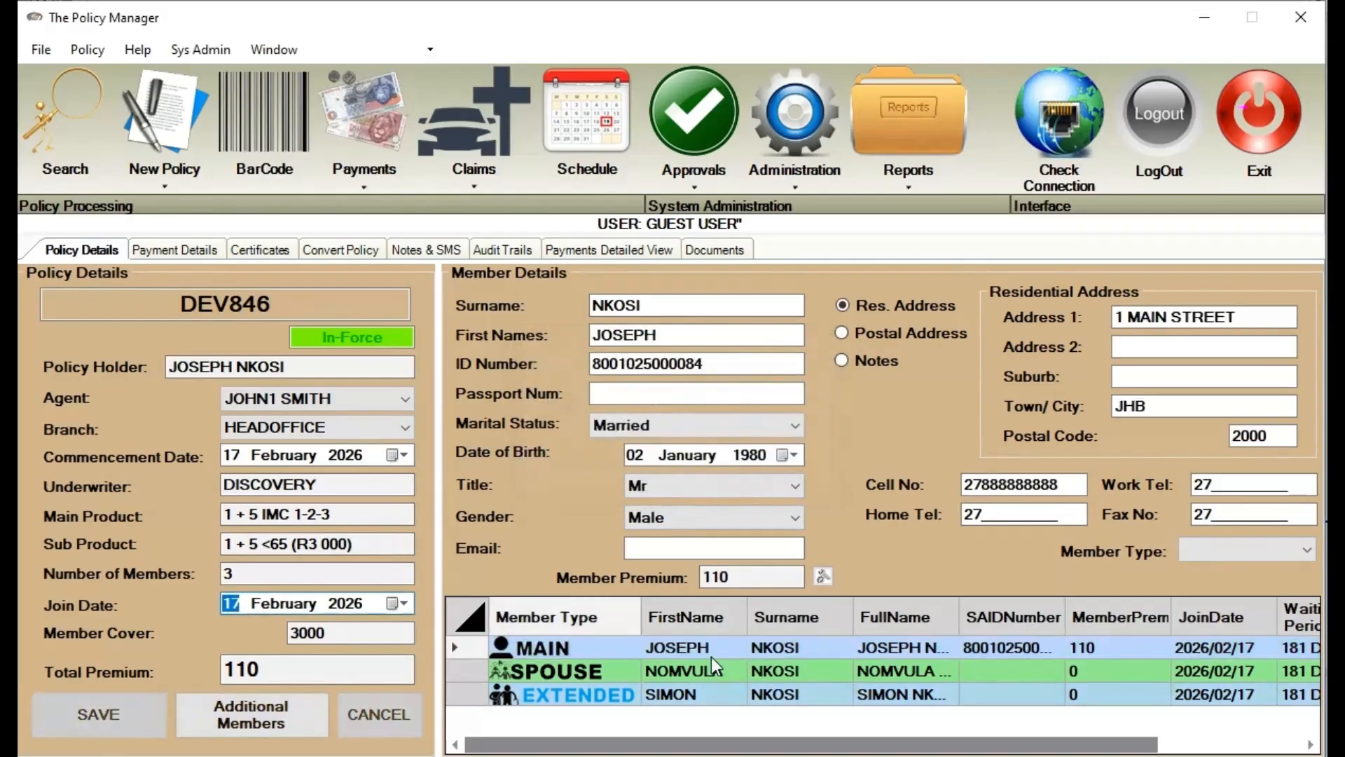
Review the extended family member's and main member's saved details
click(692, 697)
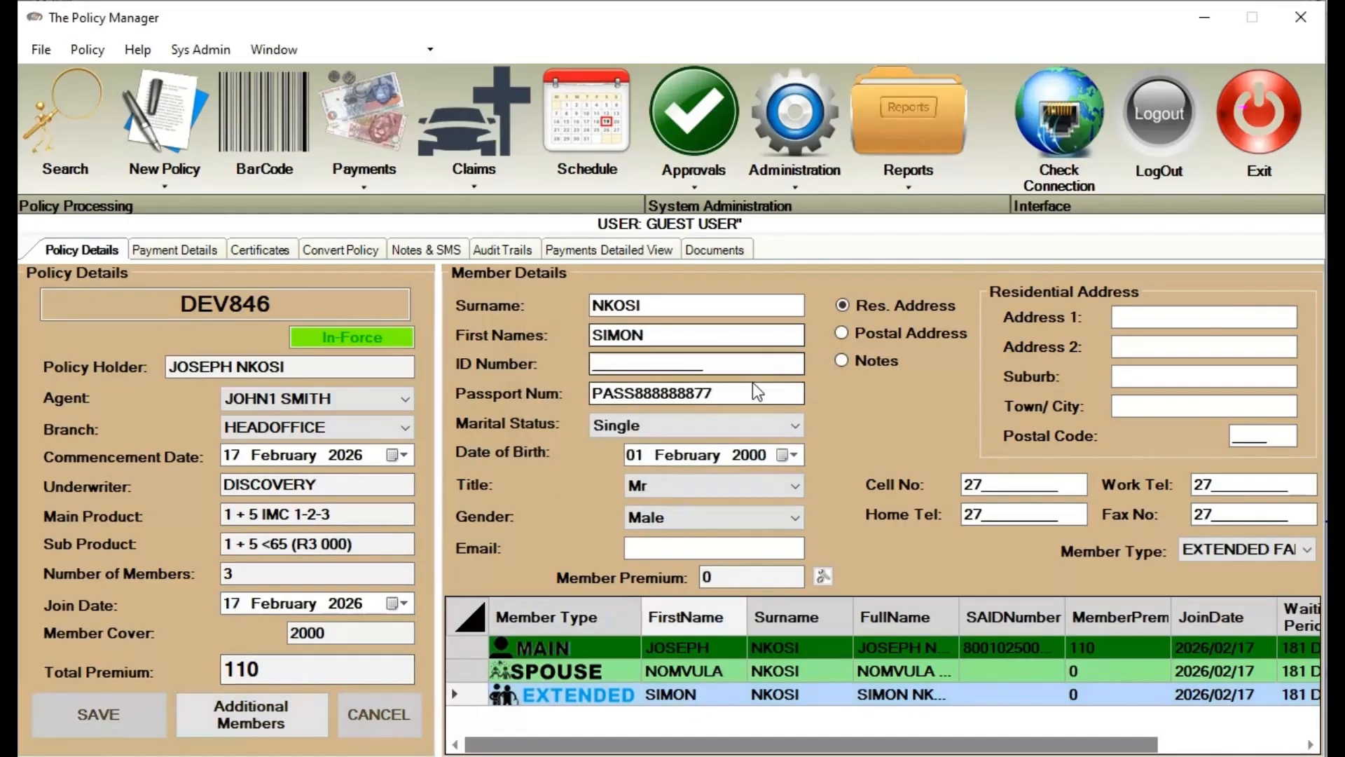
drag(695, 734, 840, 728)
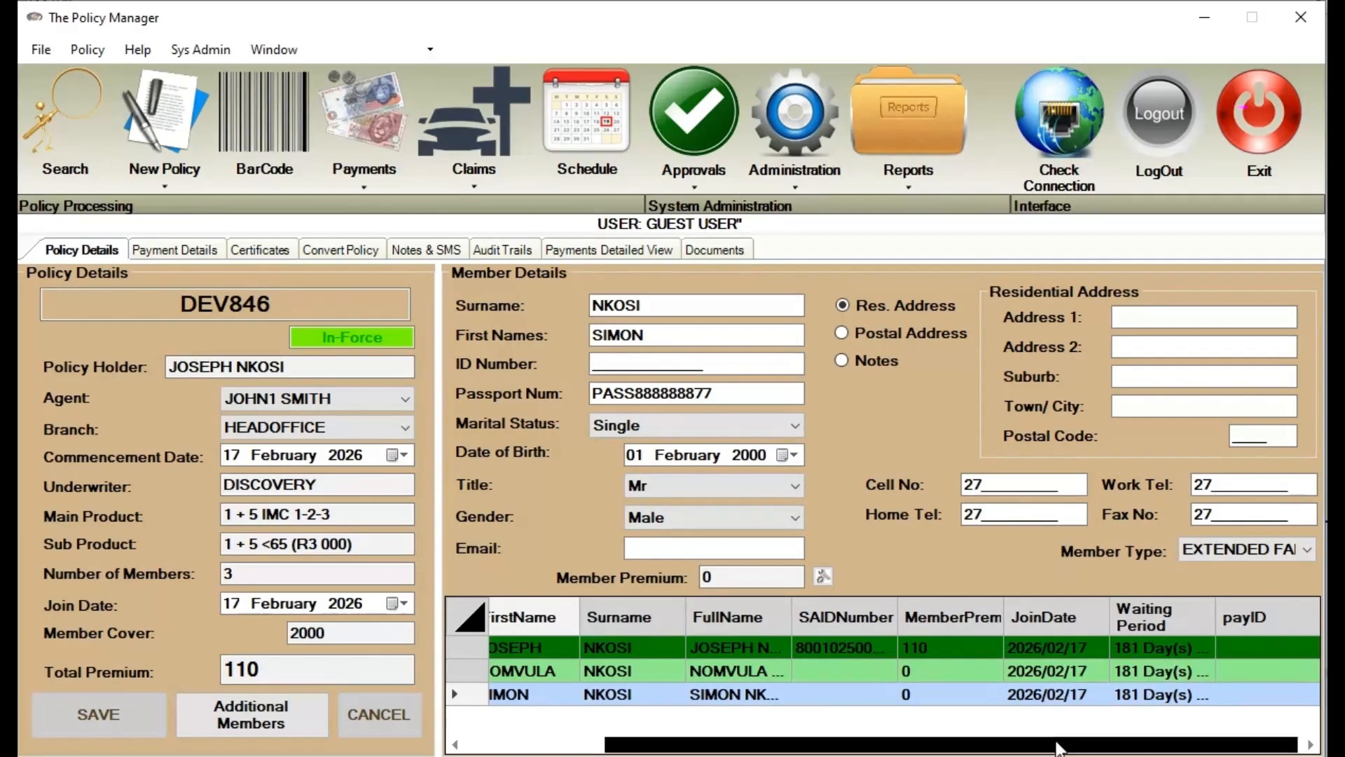
drag(1056, 751, 916, 751)
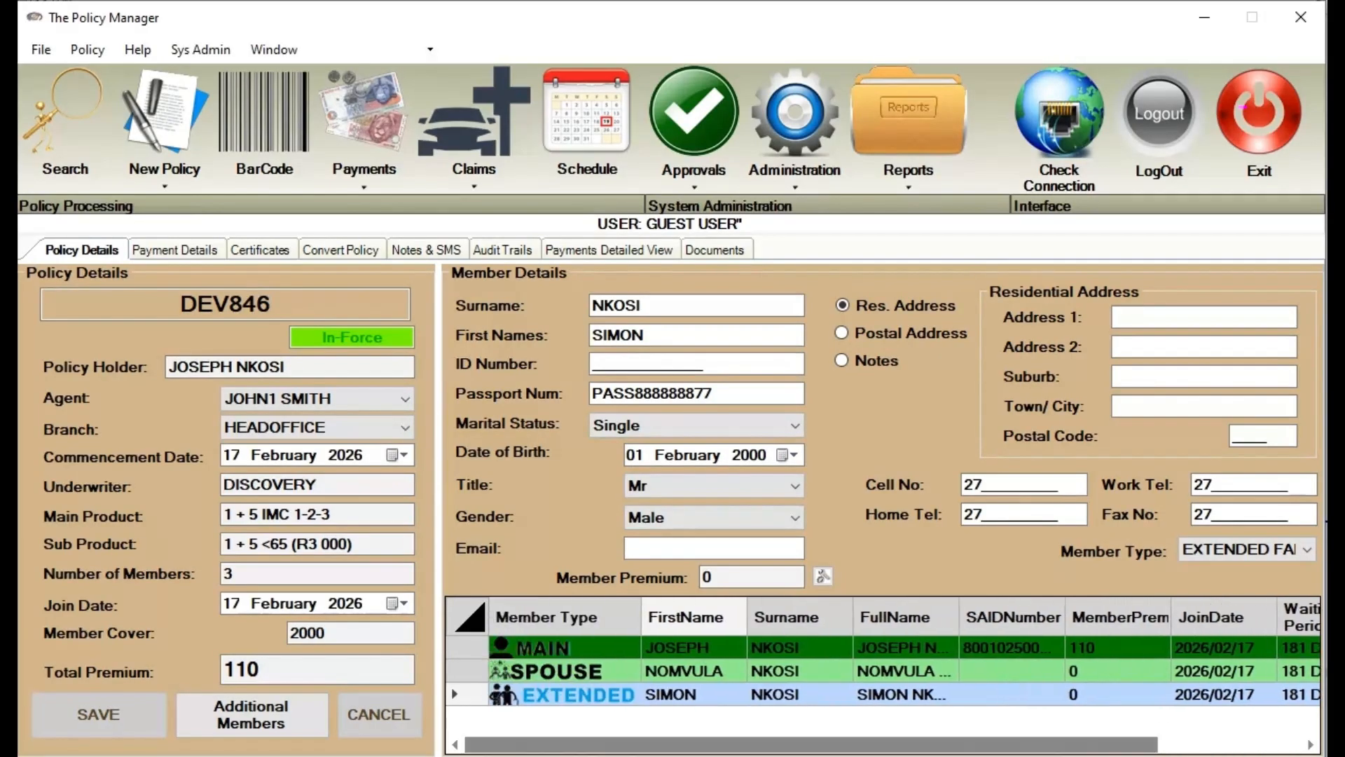
click(553, 650)
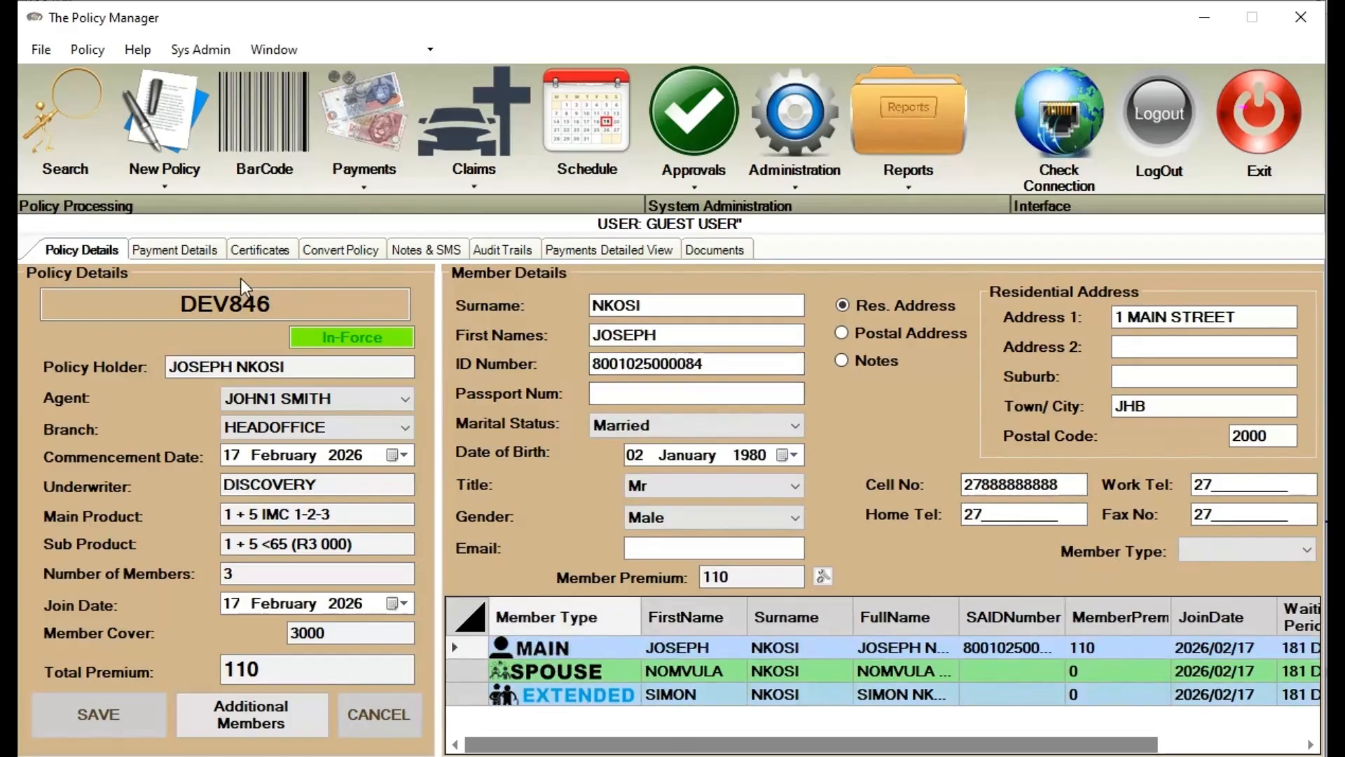
Switch from DEV846's Payment Details to its Certificates page
click(190, 250)
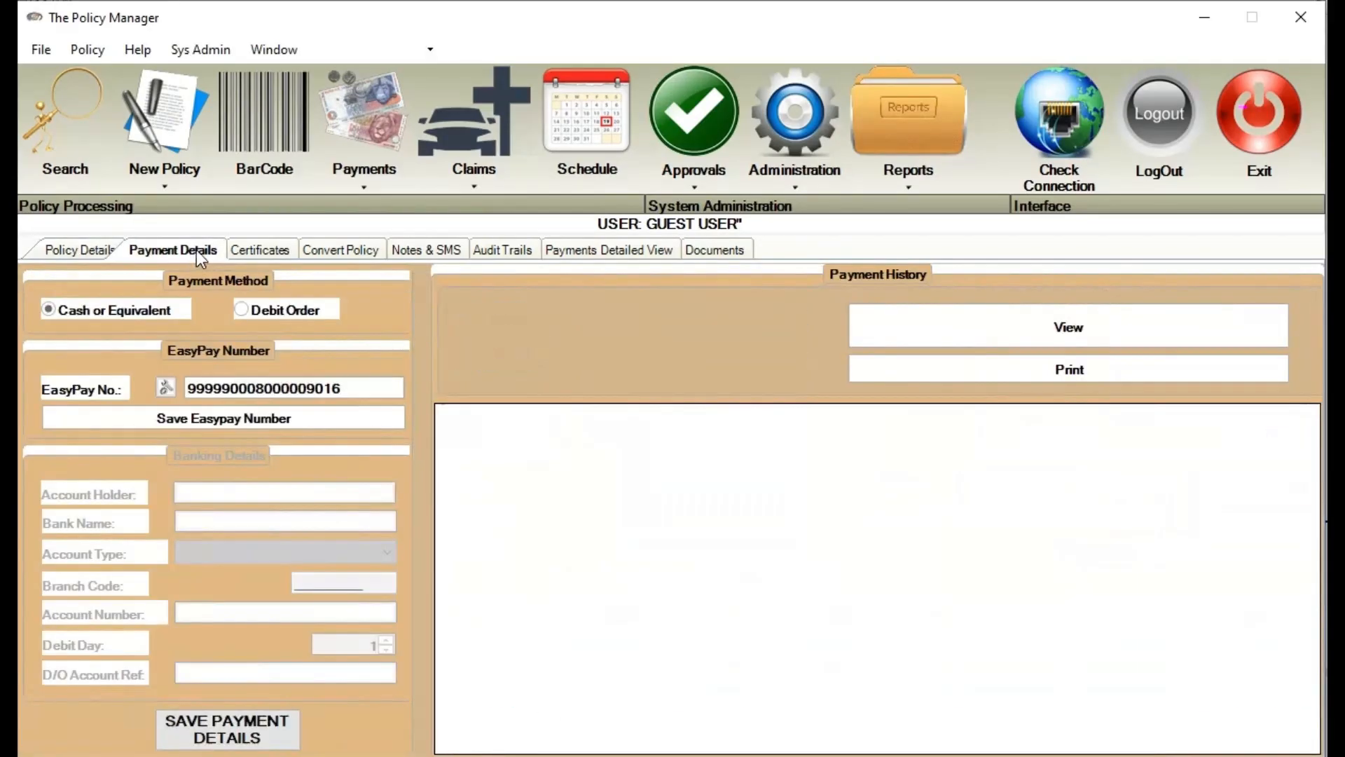
click(274, 252)
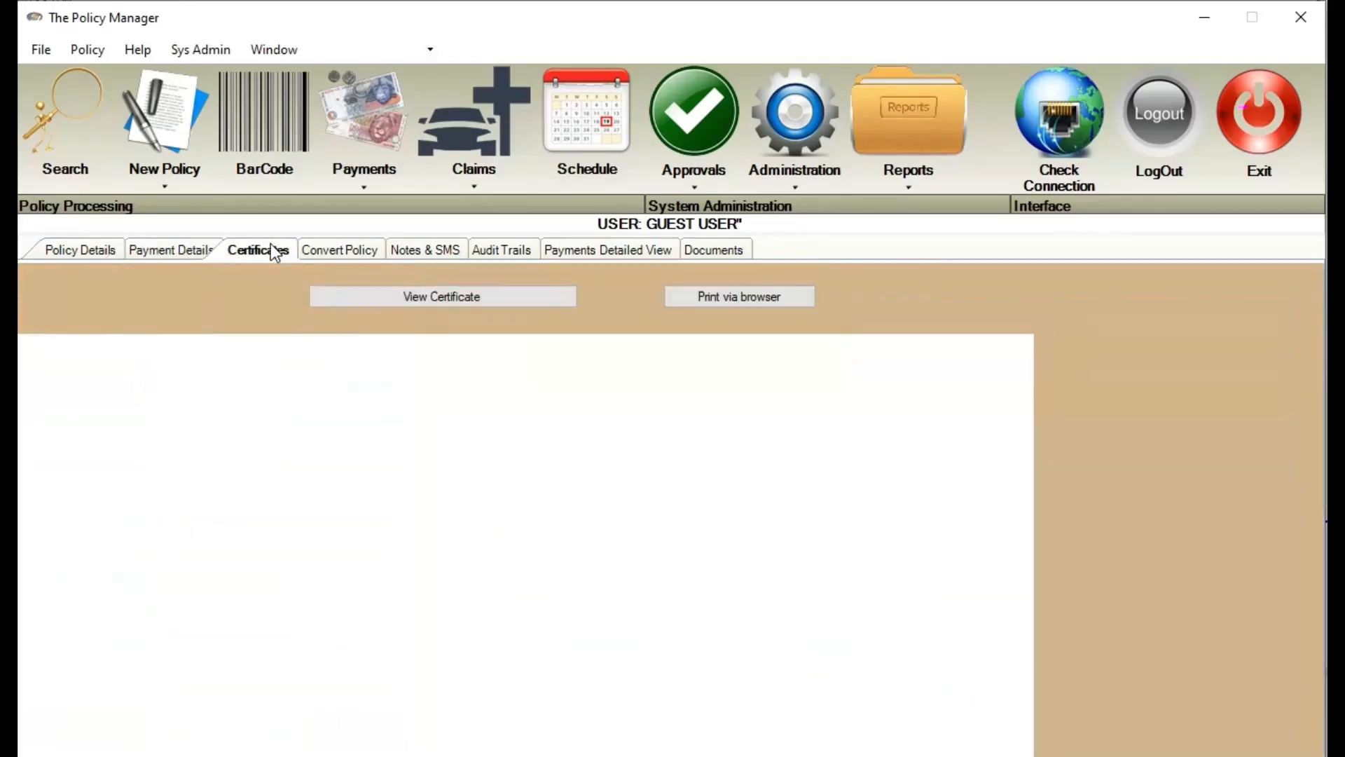
Generate DEV846's certificate and scroll to its member table showing covers 3000, 3000 and 2000
click(415, 298)
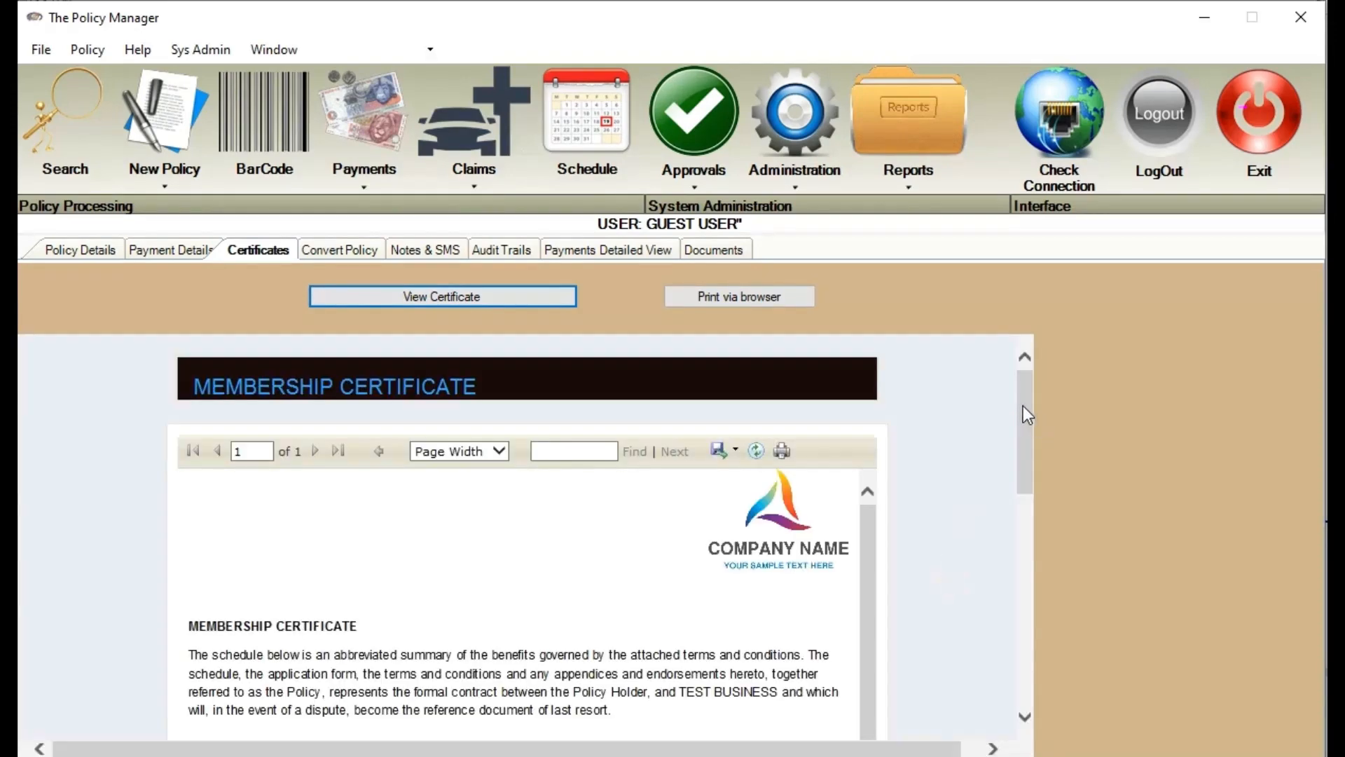
drag(1024, 405, 995, 444)
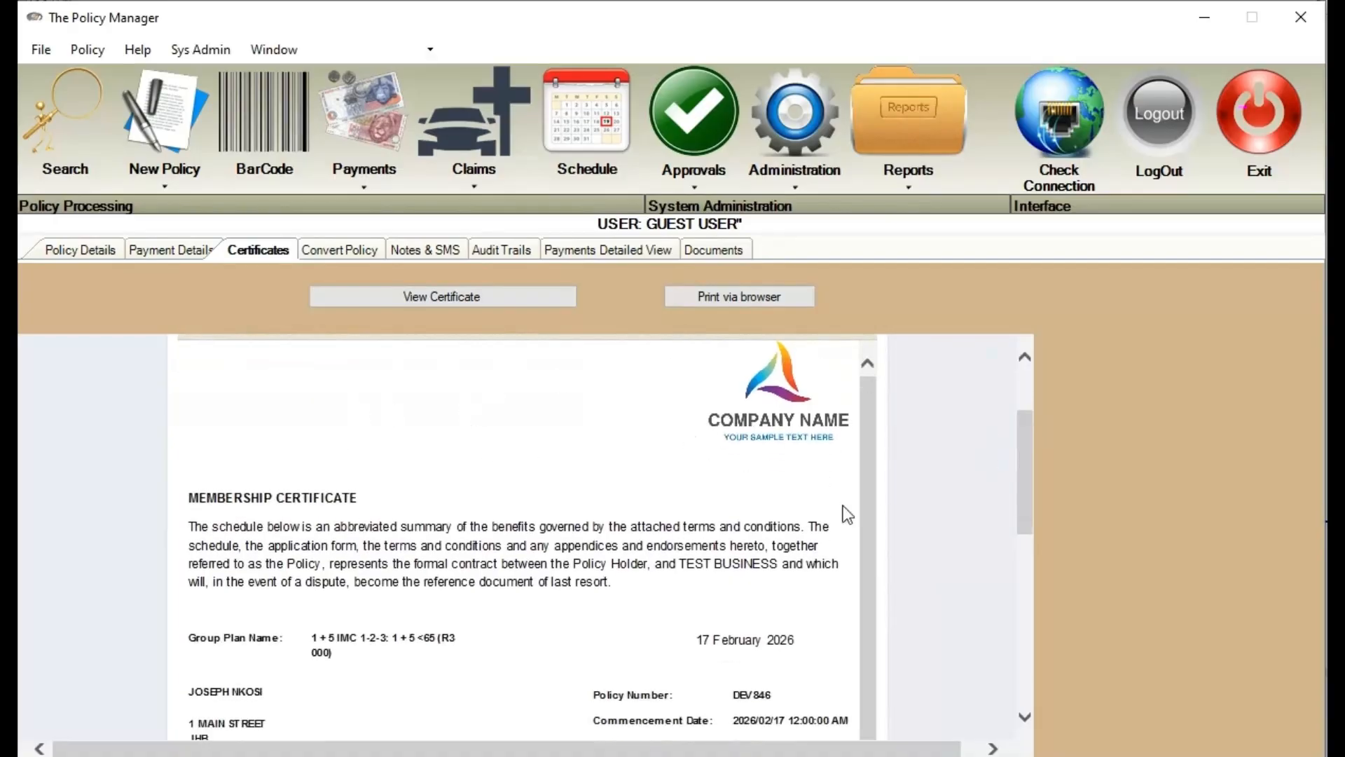
drag(1030, 477, 998, 557)
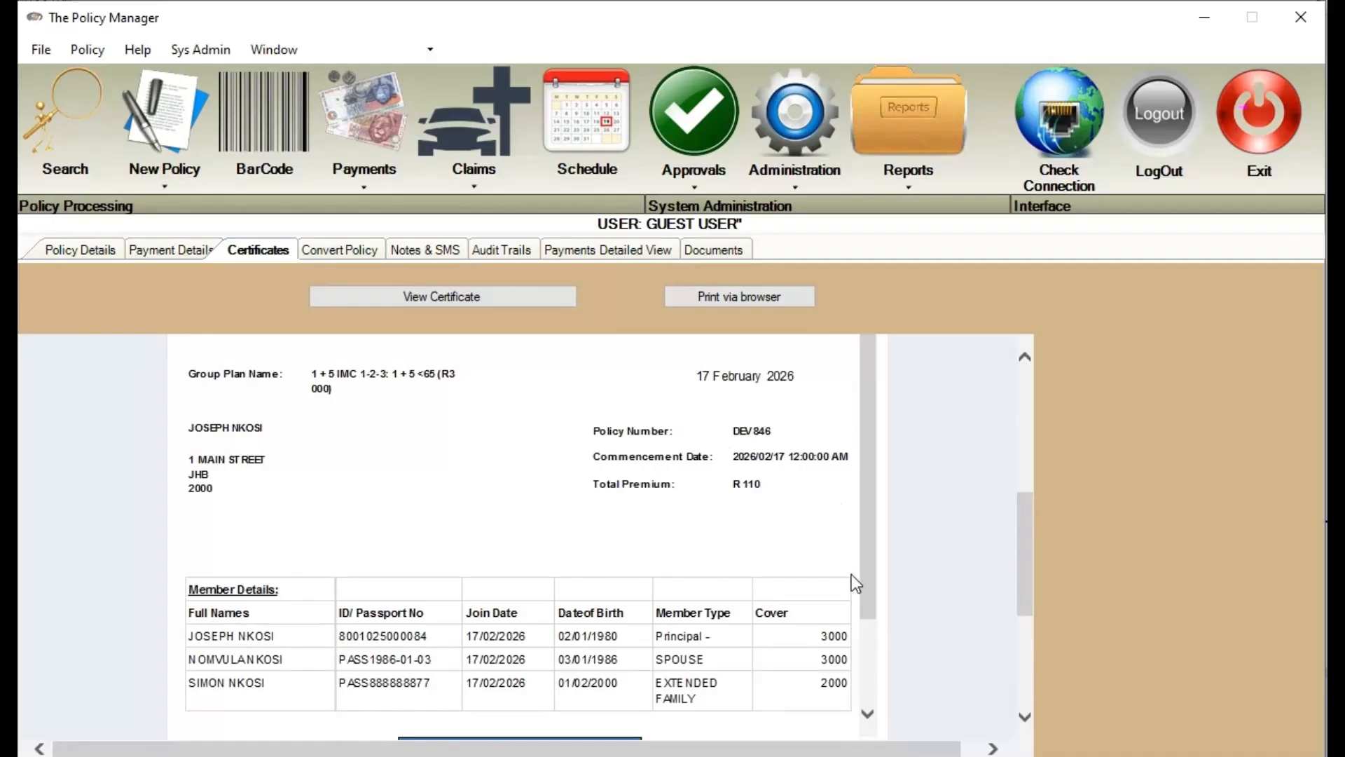
drag(868, 562, 867, 627)
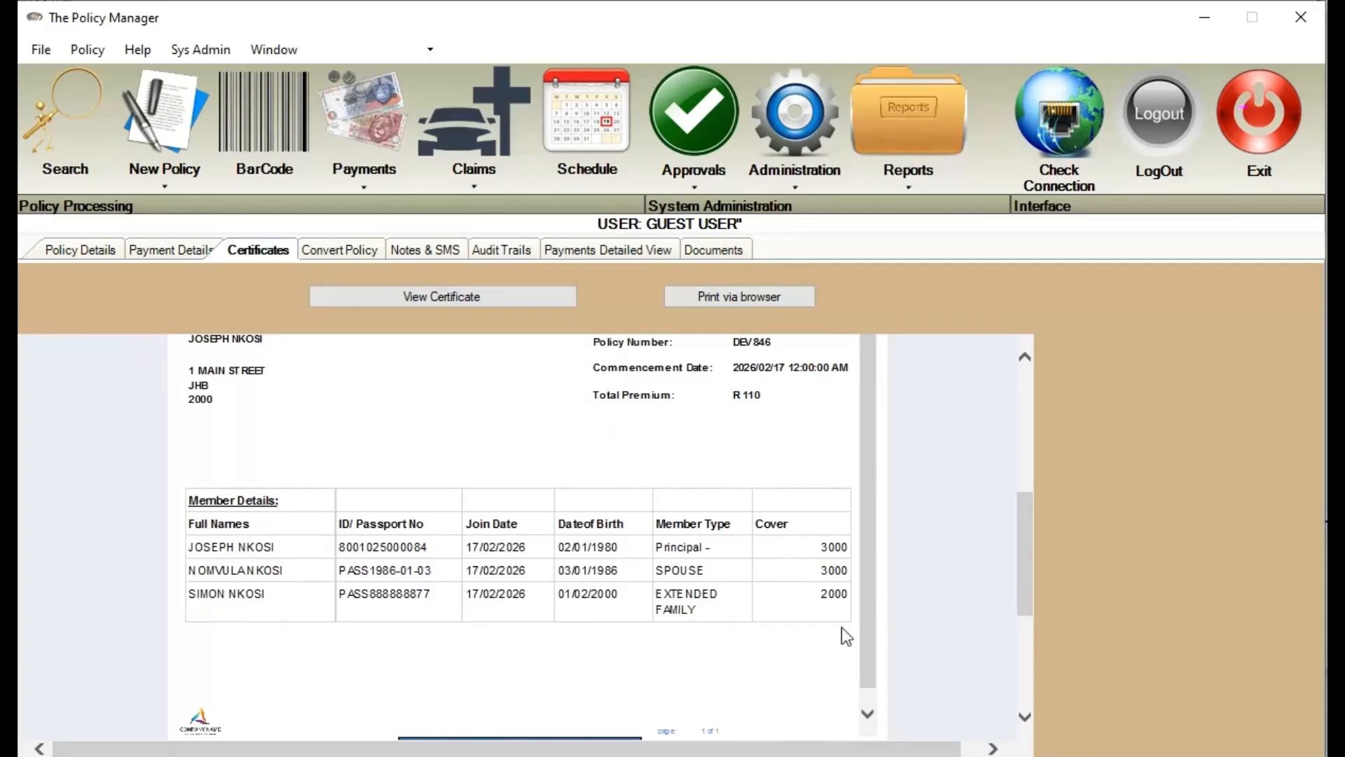
scroll(491, 634, down, 1)
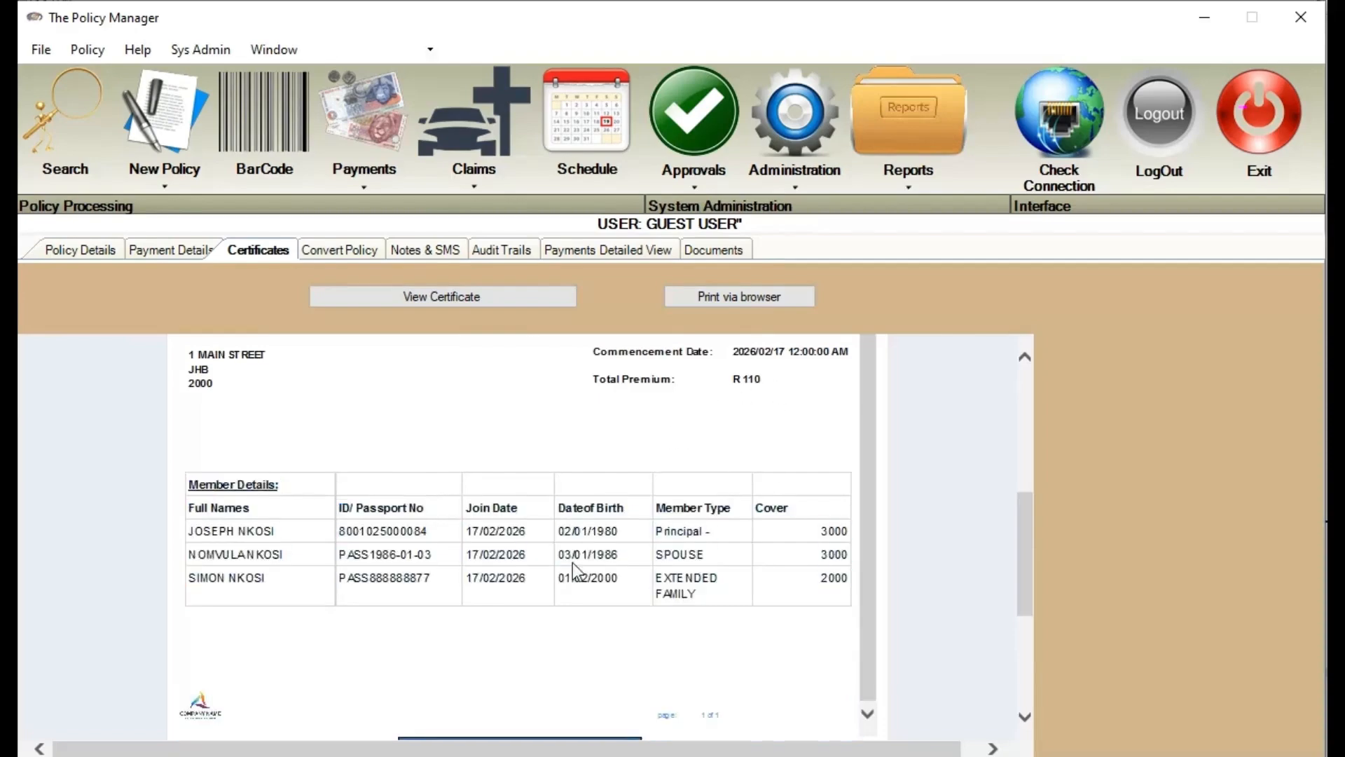
scroll(564, 575, down, 3)
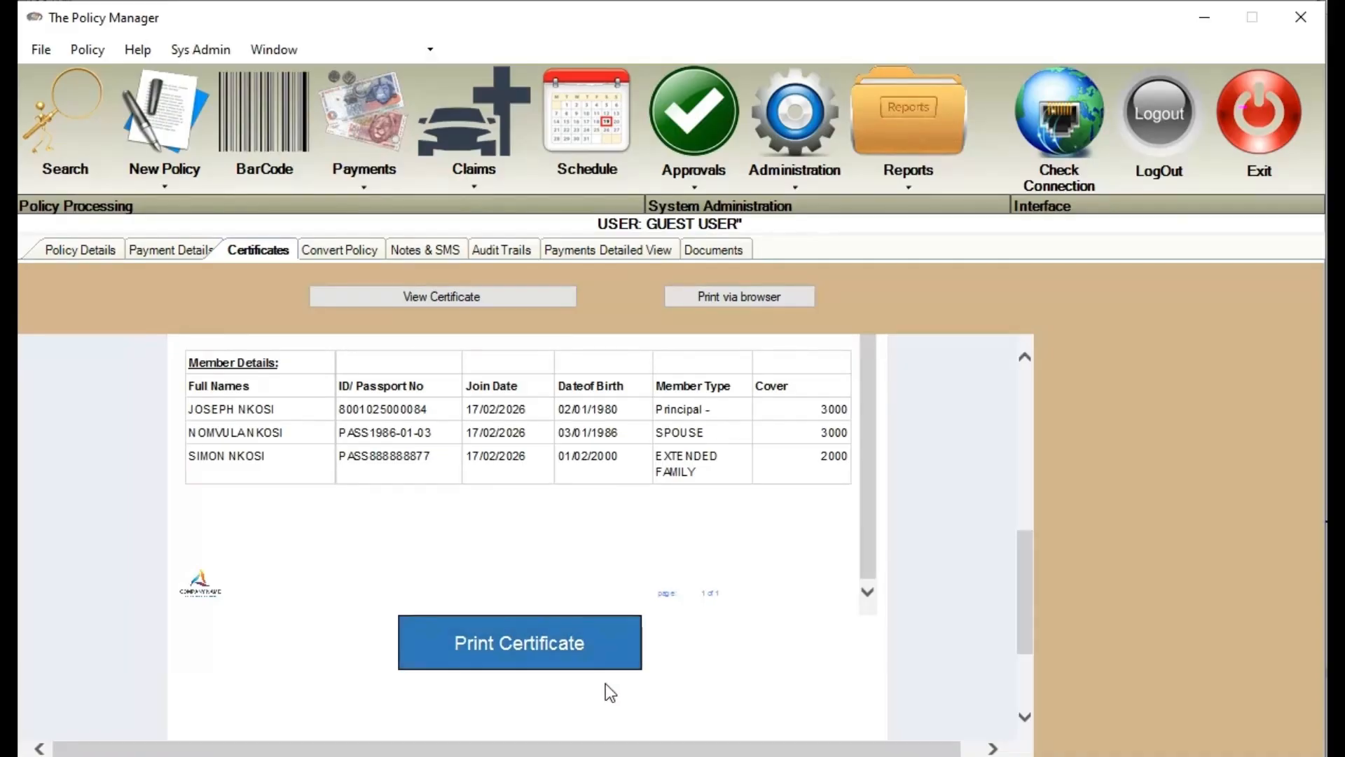
Convert DEV846 to DISCOVERY, 1 + 9 IMC 1-2-3, with the 1 + 9 <65 (R7 500) sub product
click(365, 241)
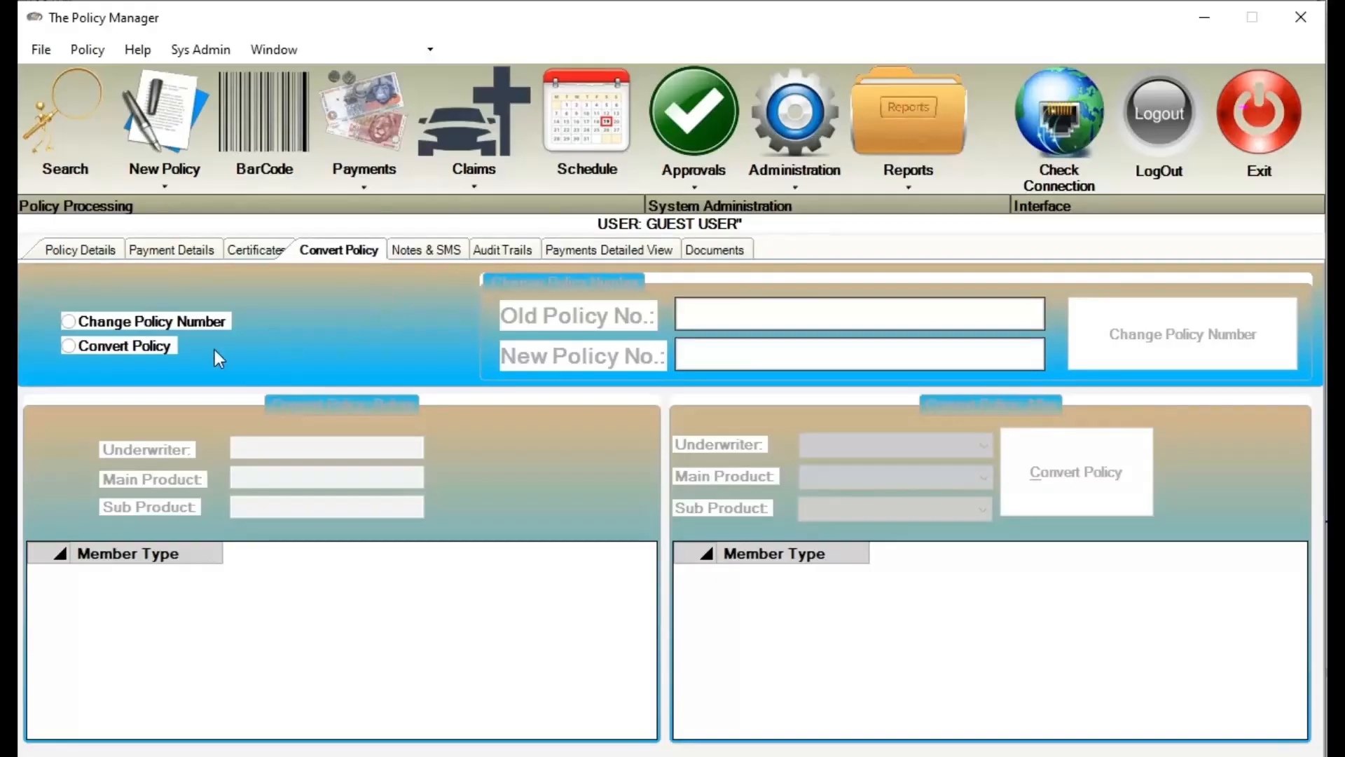
click(141, 350)
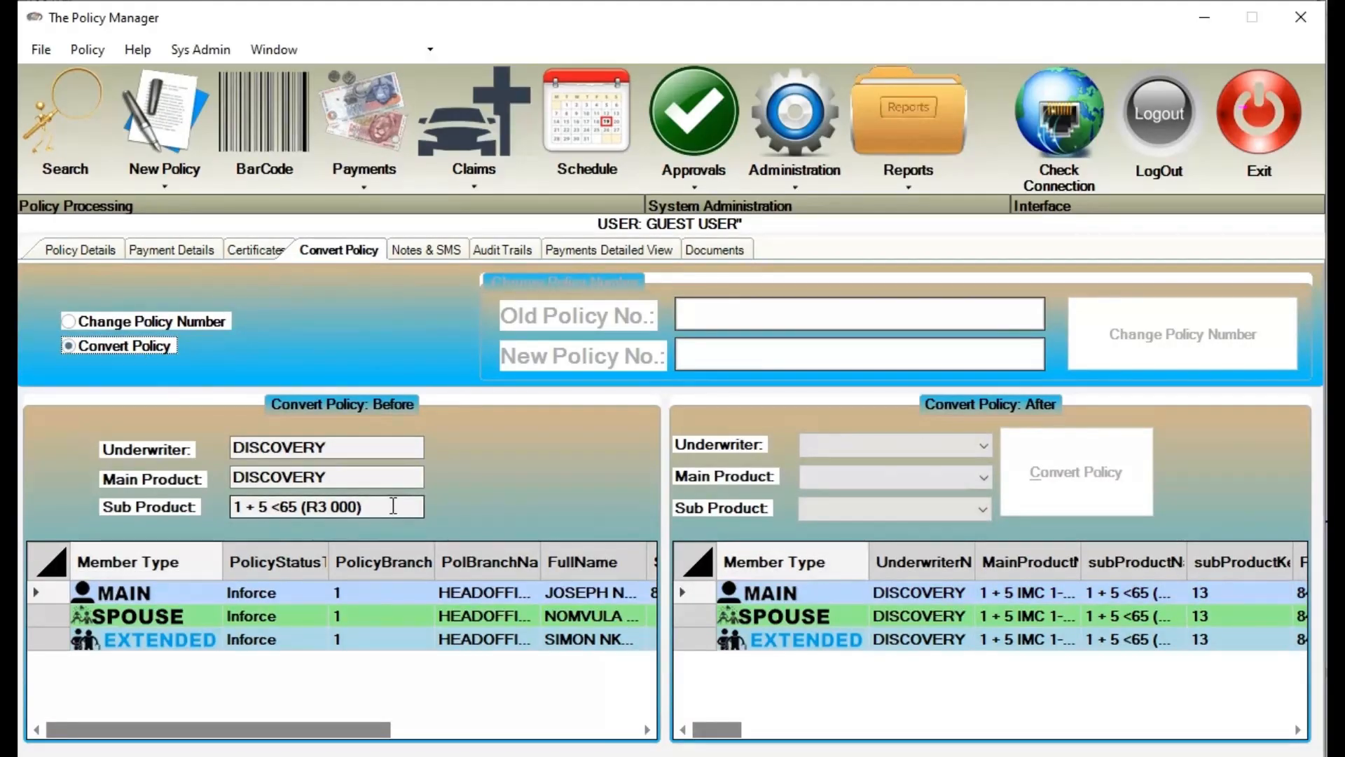
click(886, 448)
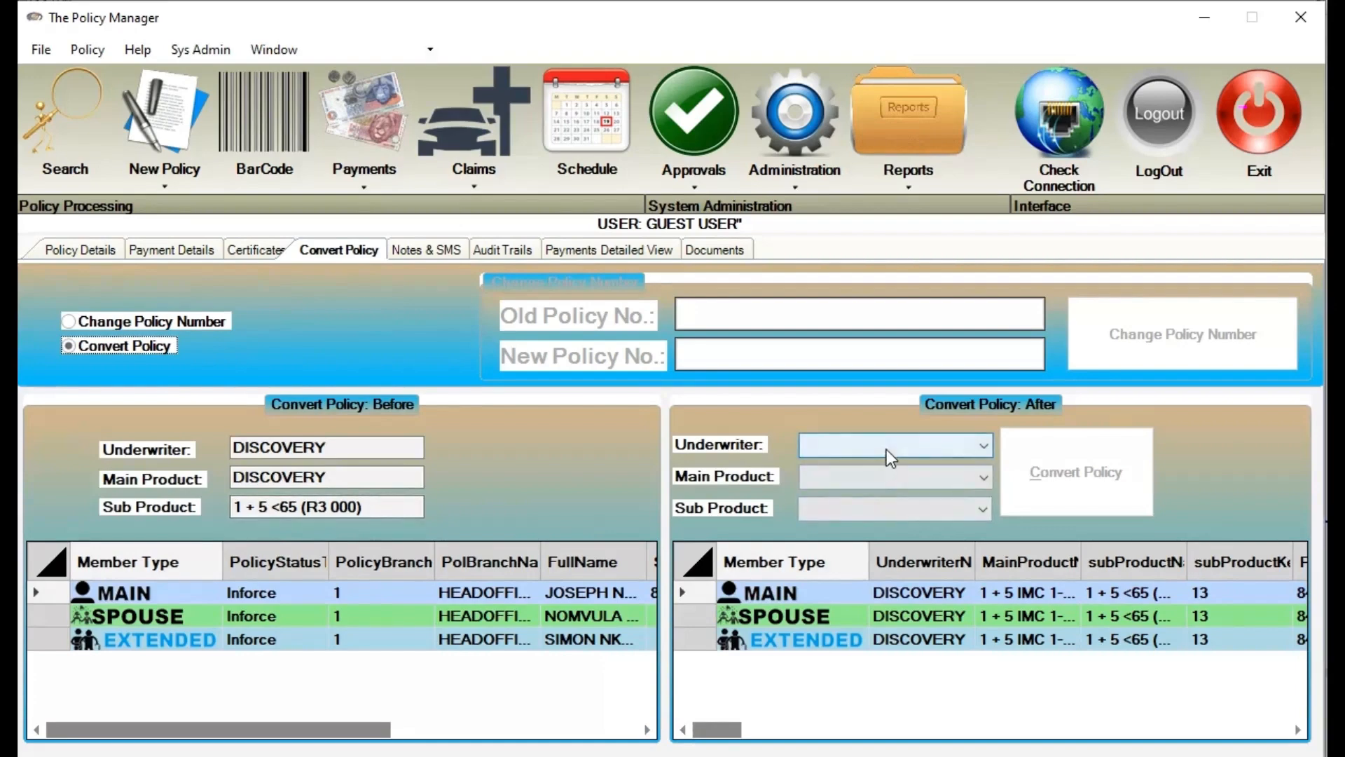
click(891, 466)
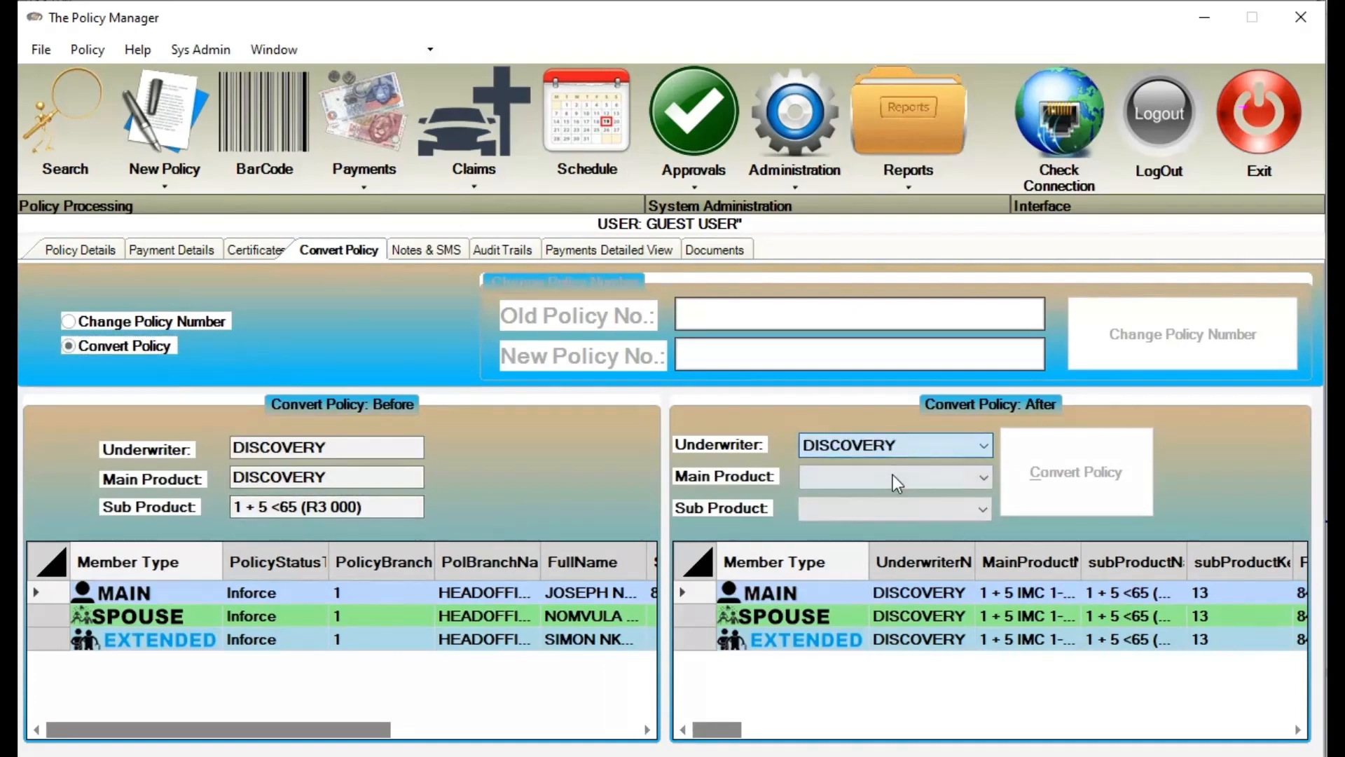
click(892, 477)
click(869, 558)
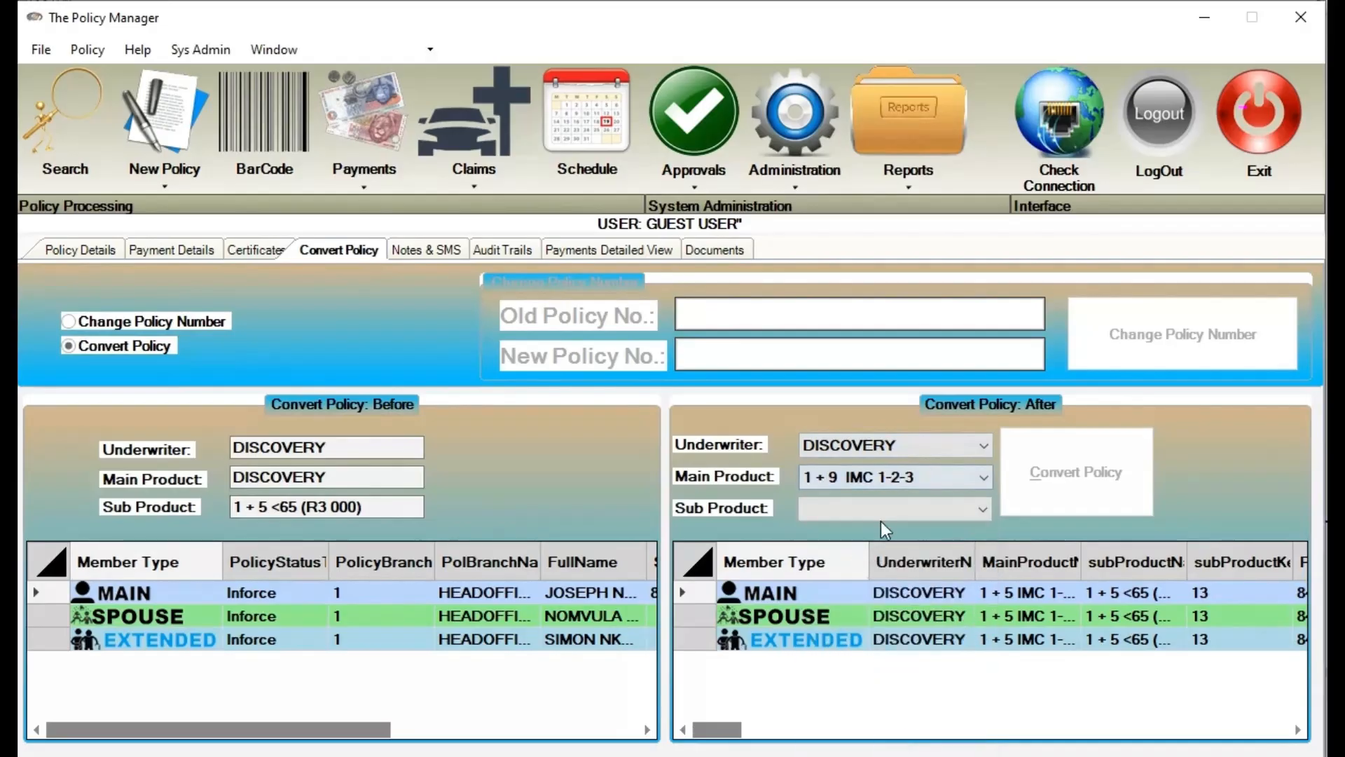
click(884, 514)
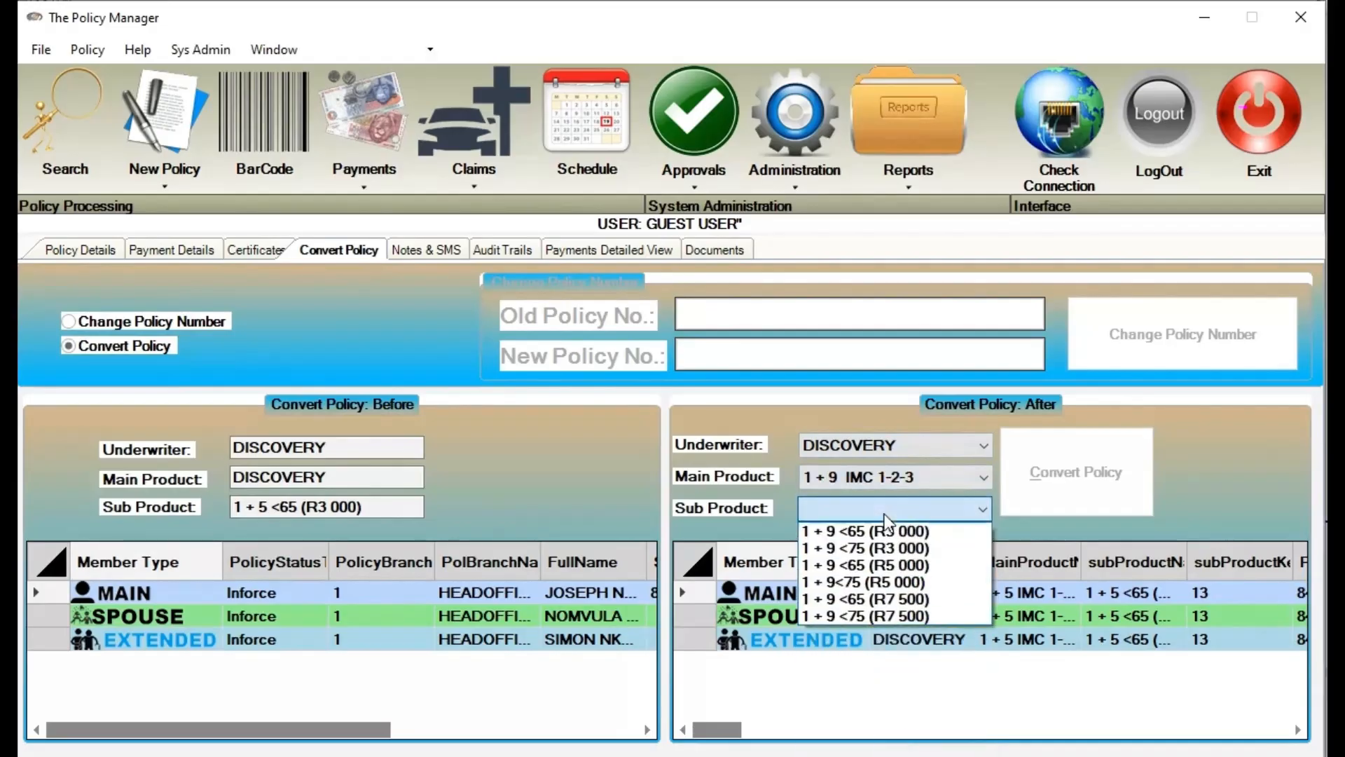
click(904, 598)
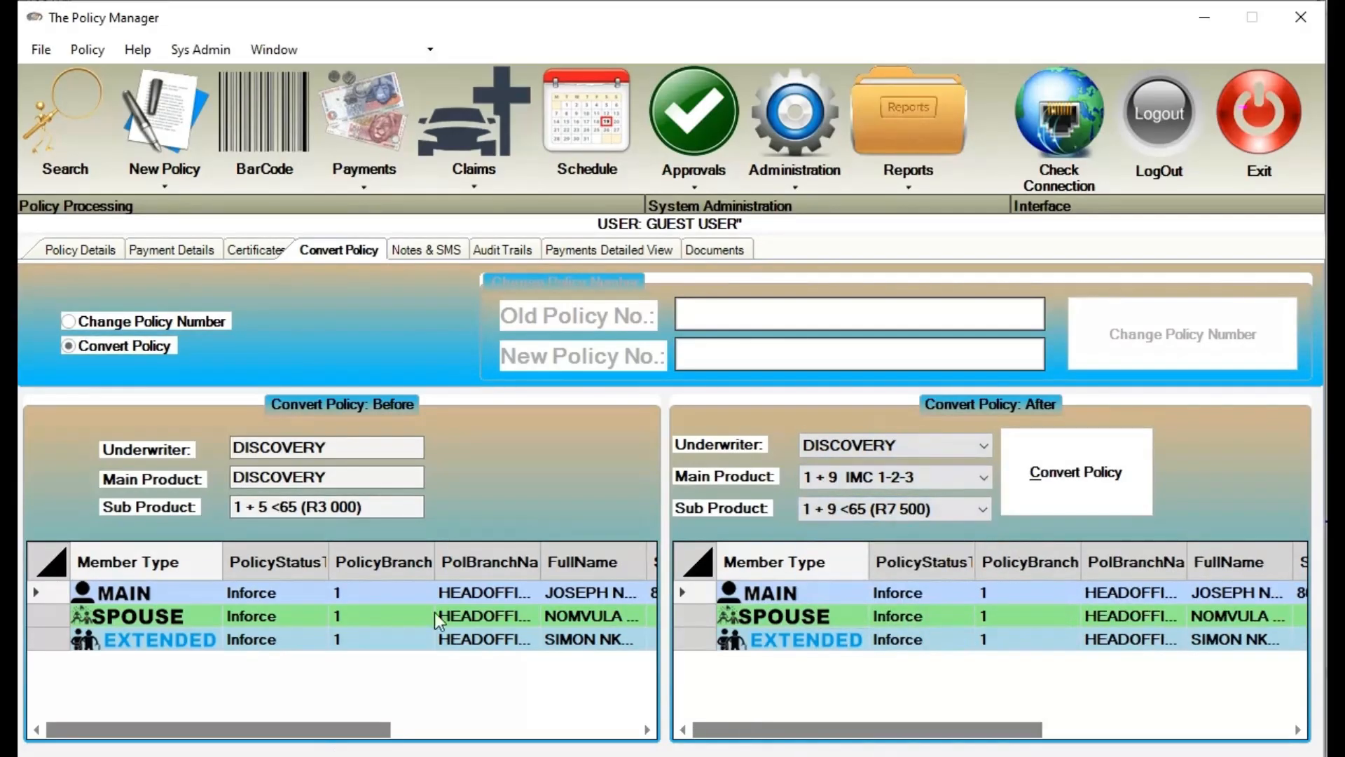
click(1061, 485)
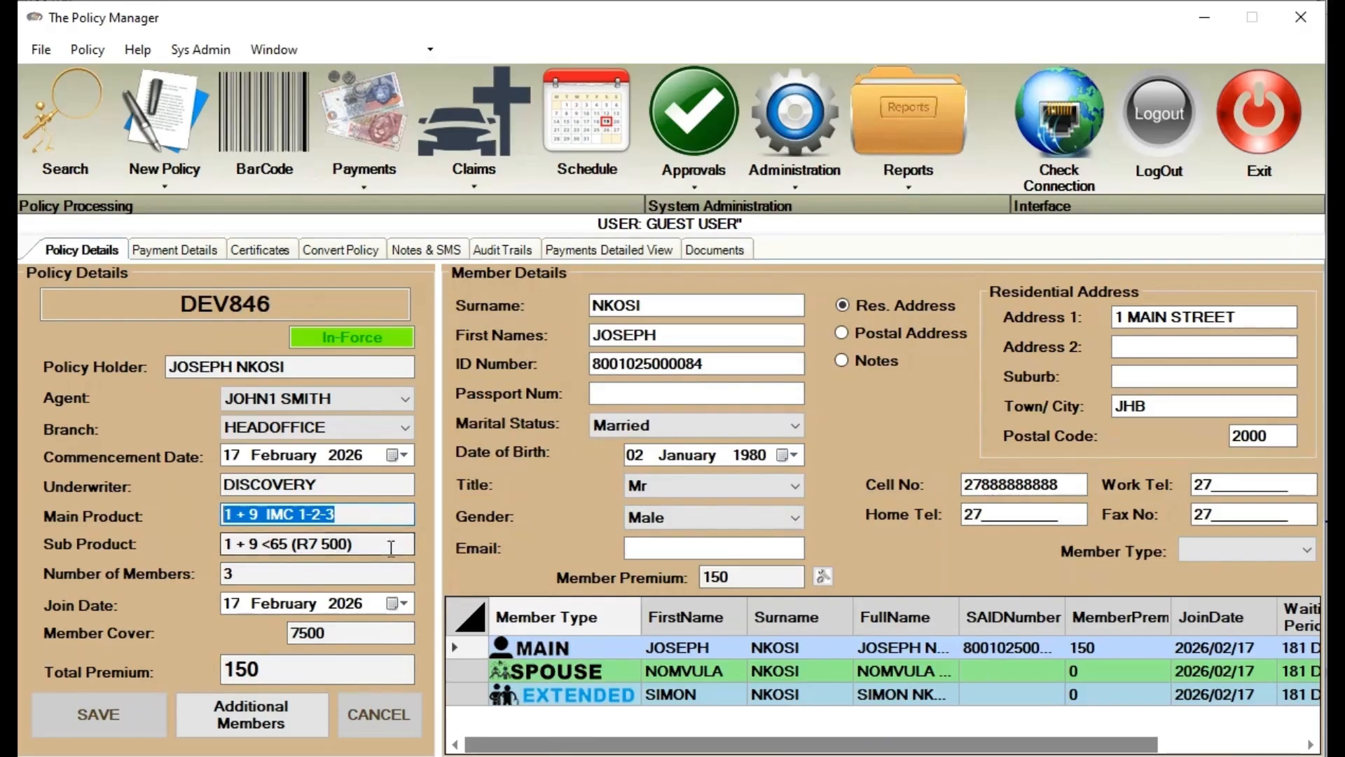
key(Tab)
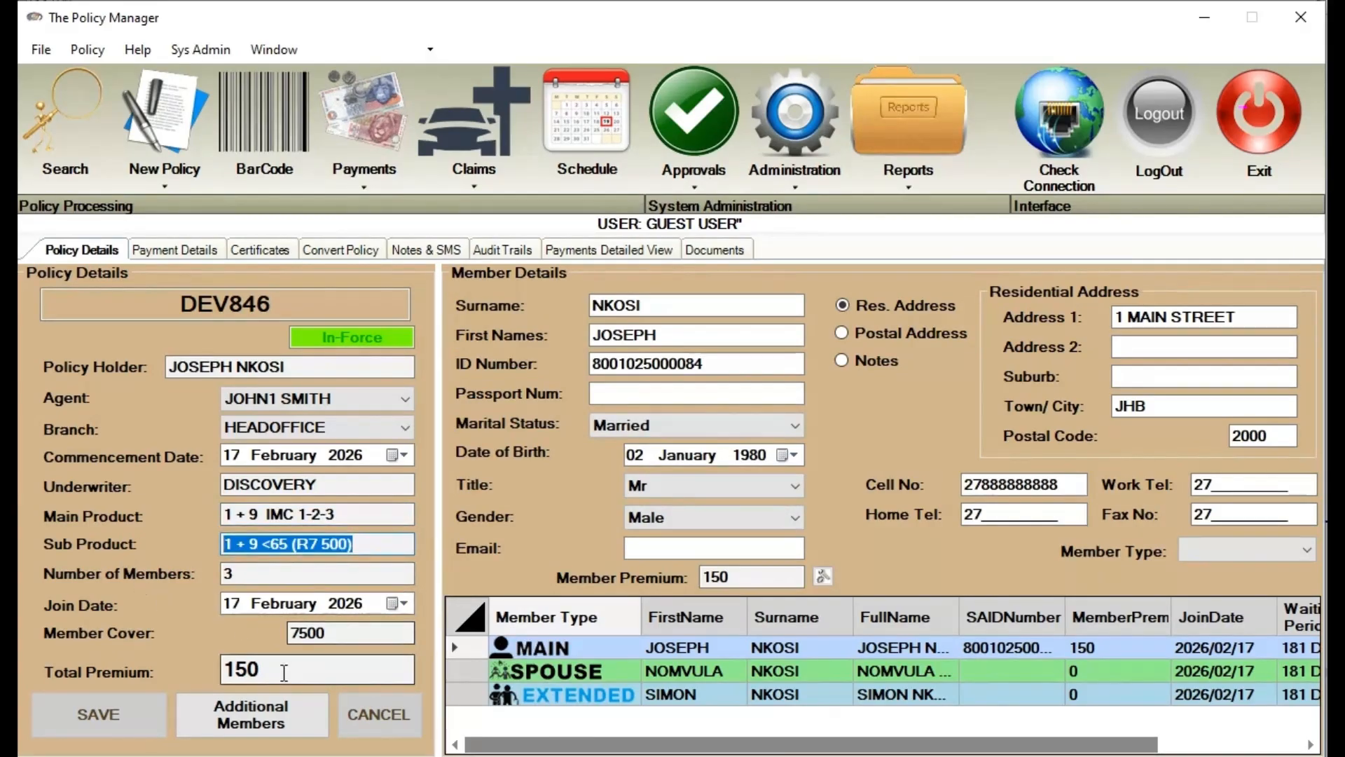
key(Tab)
key(Tab)
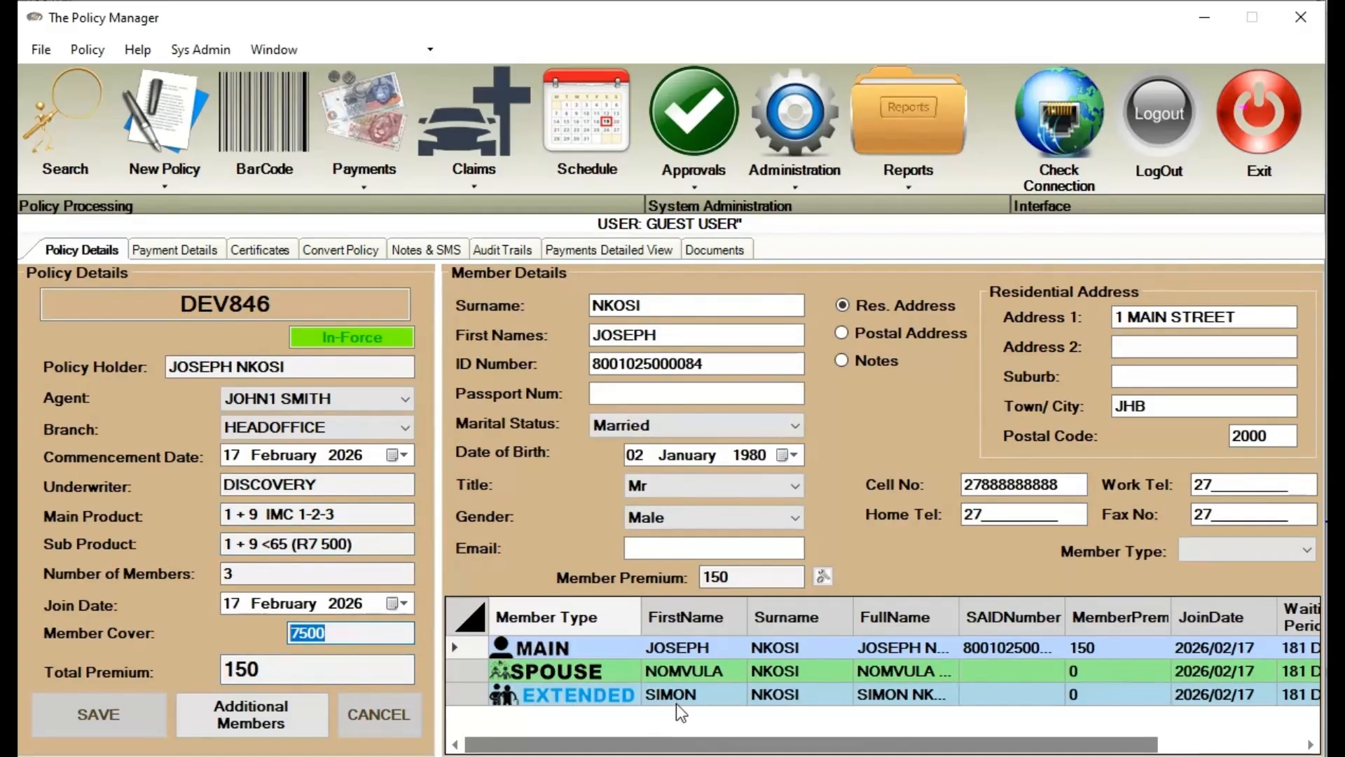
click(764, 576)
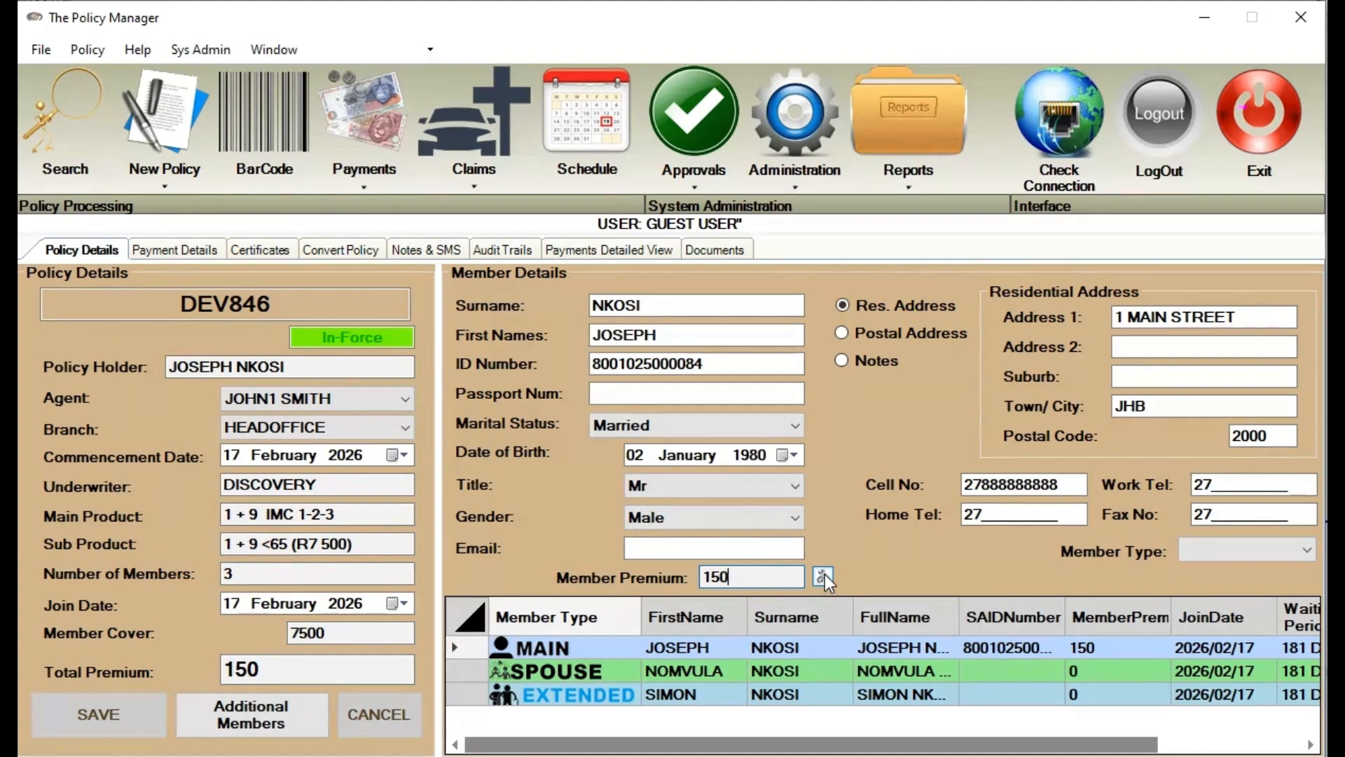
View the updated certificate, highlighting its group plan name and R 150 total premium
click(272, 253)
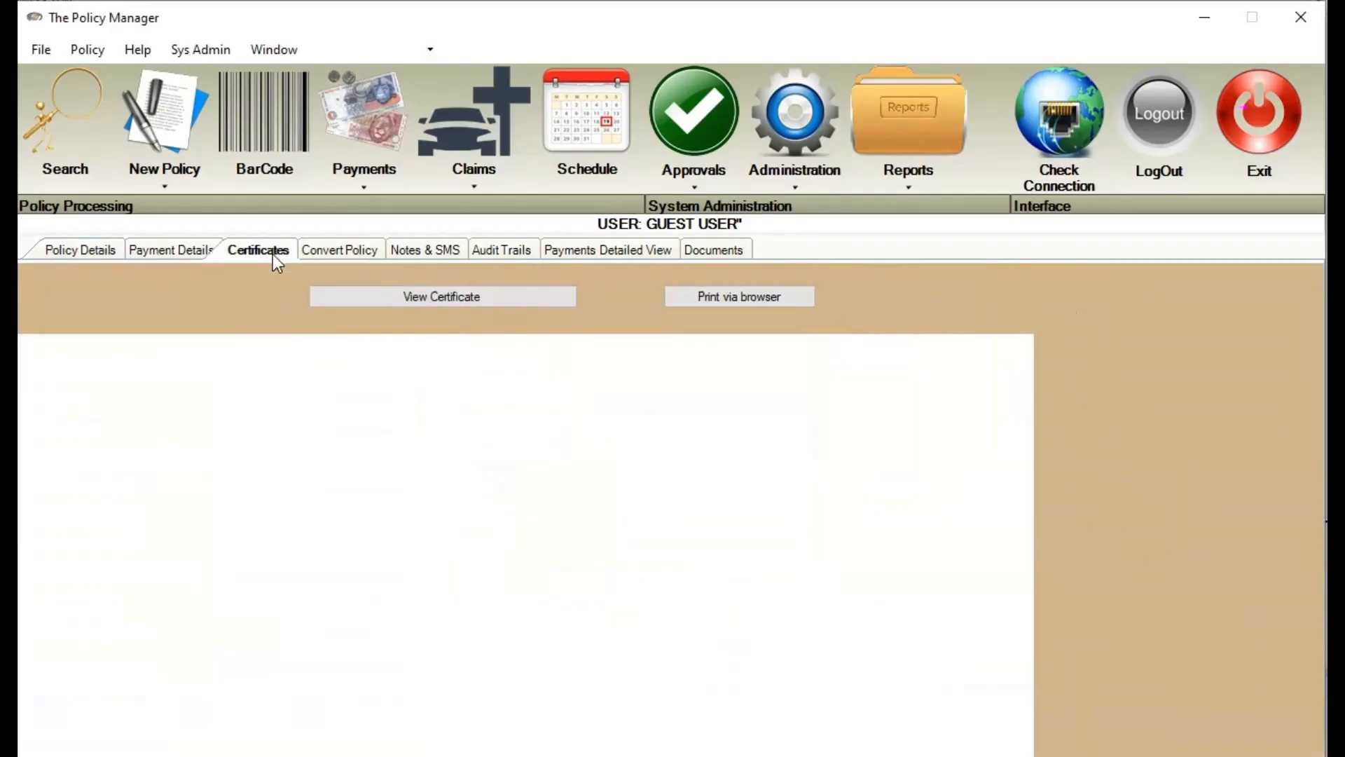
click(449, 302)
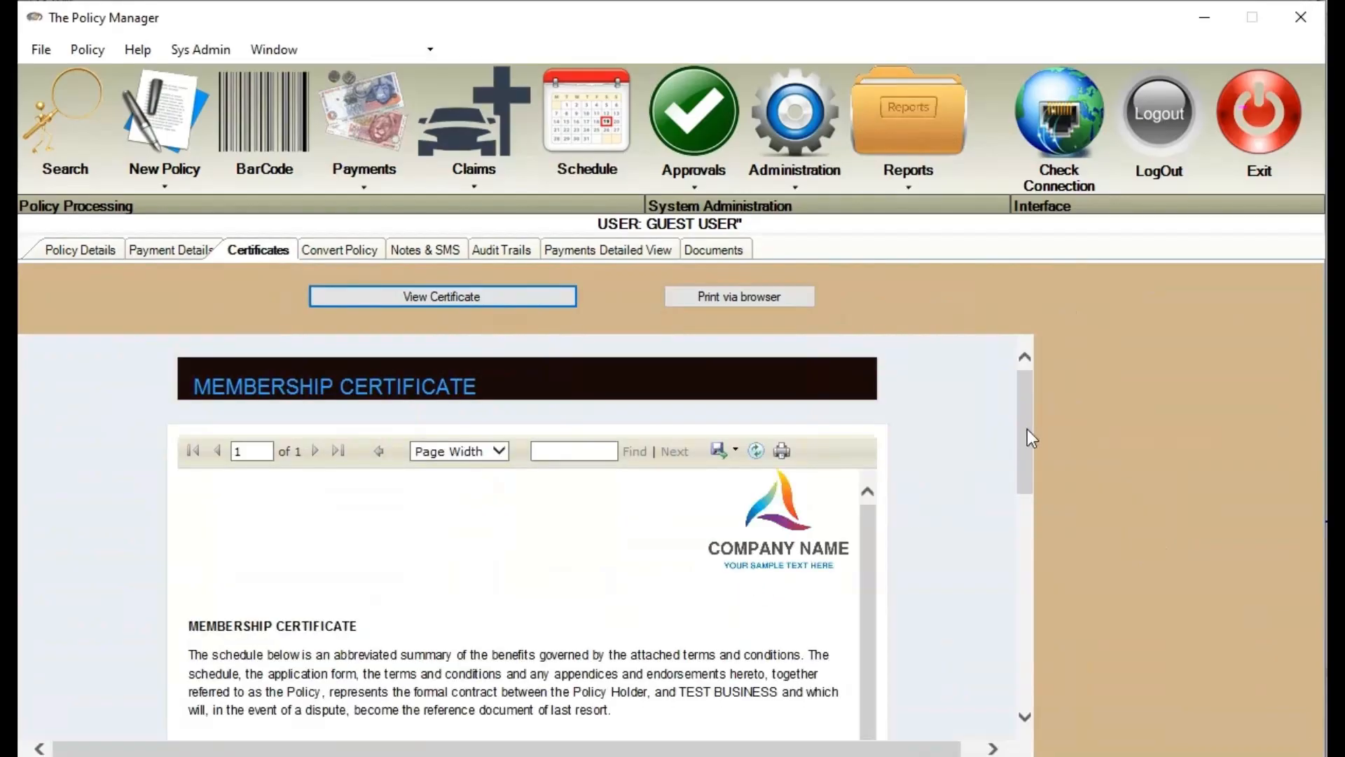
drag(1026, 434, 987, 539)
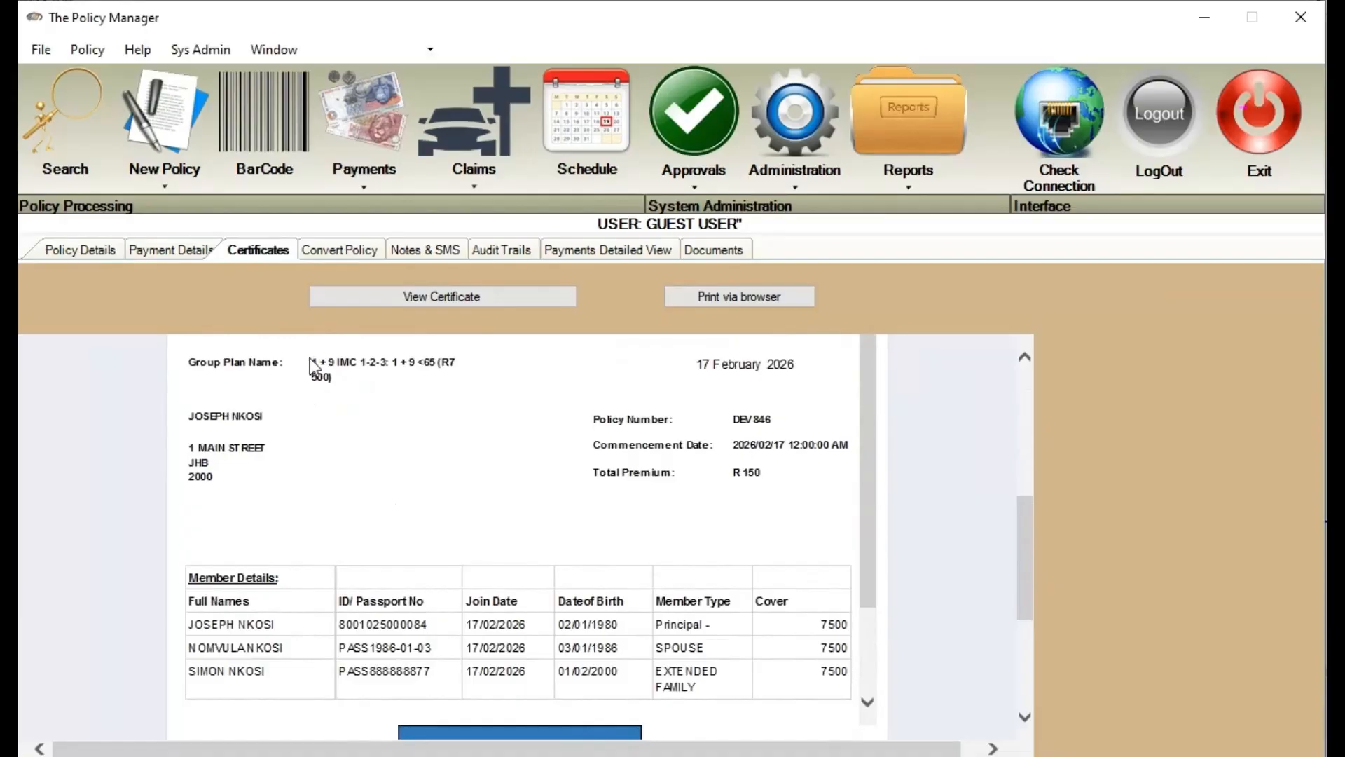
drag(309, 359, 366, 380)
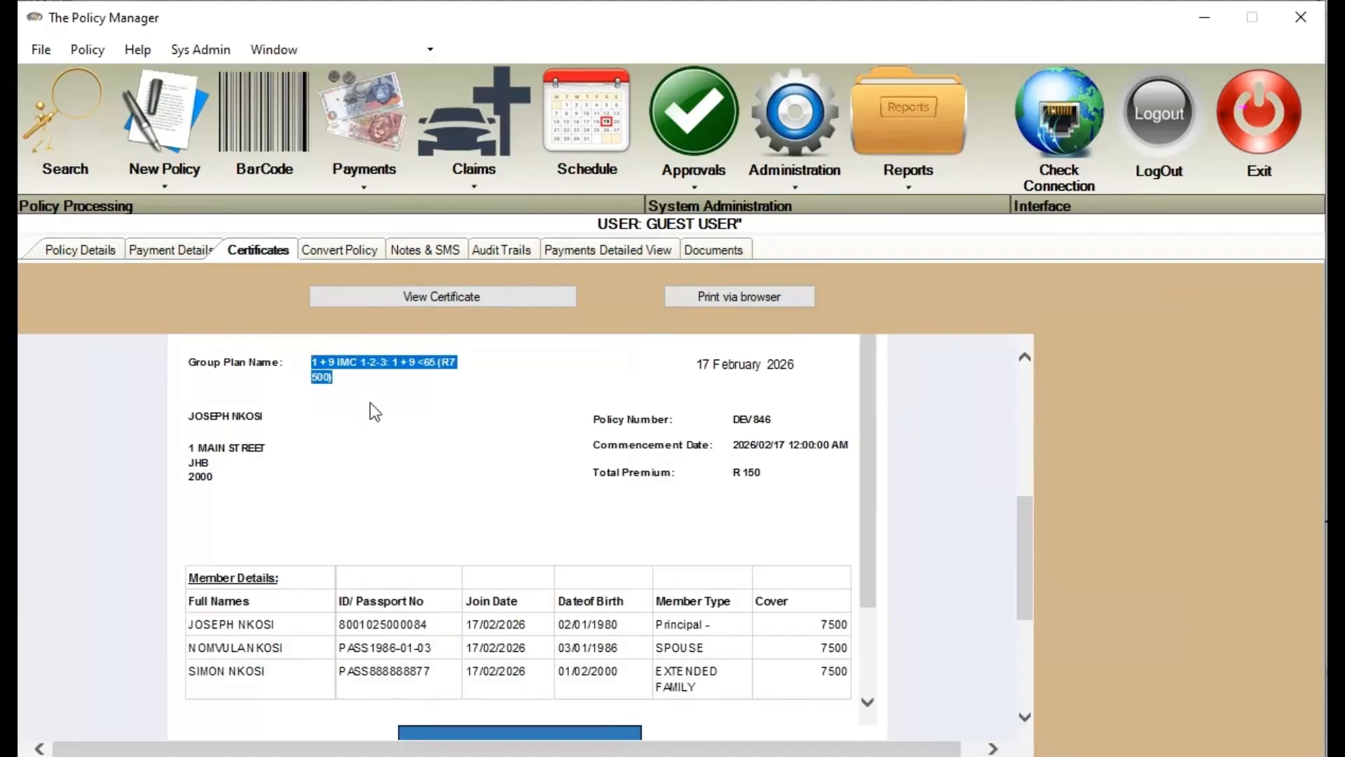
drag(772, 478, 737, 474)
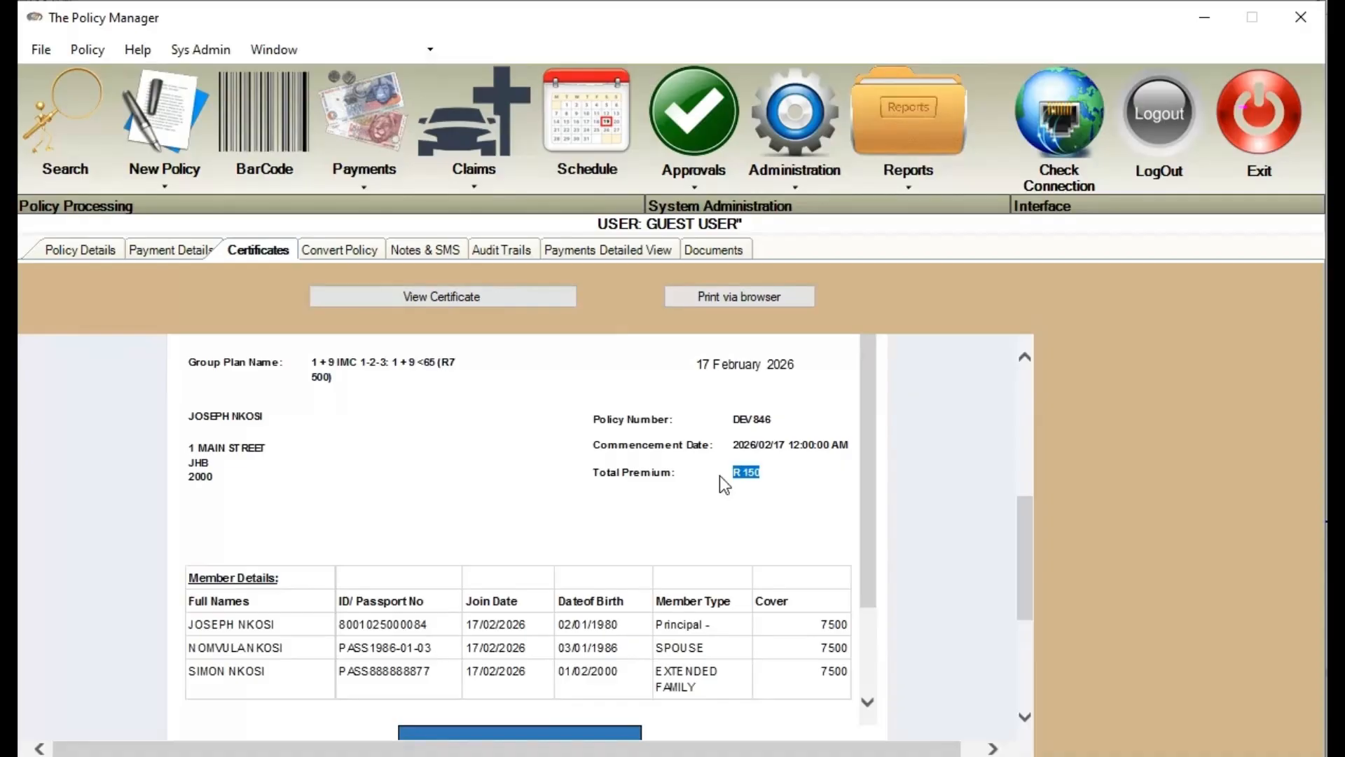
drag(698, 369, 787, 376)
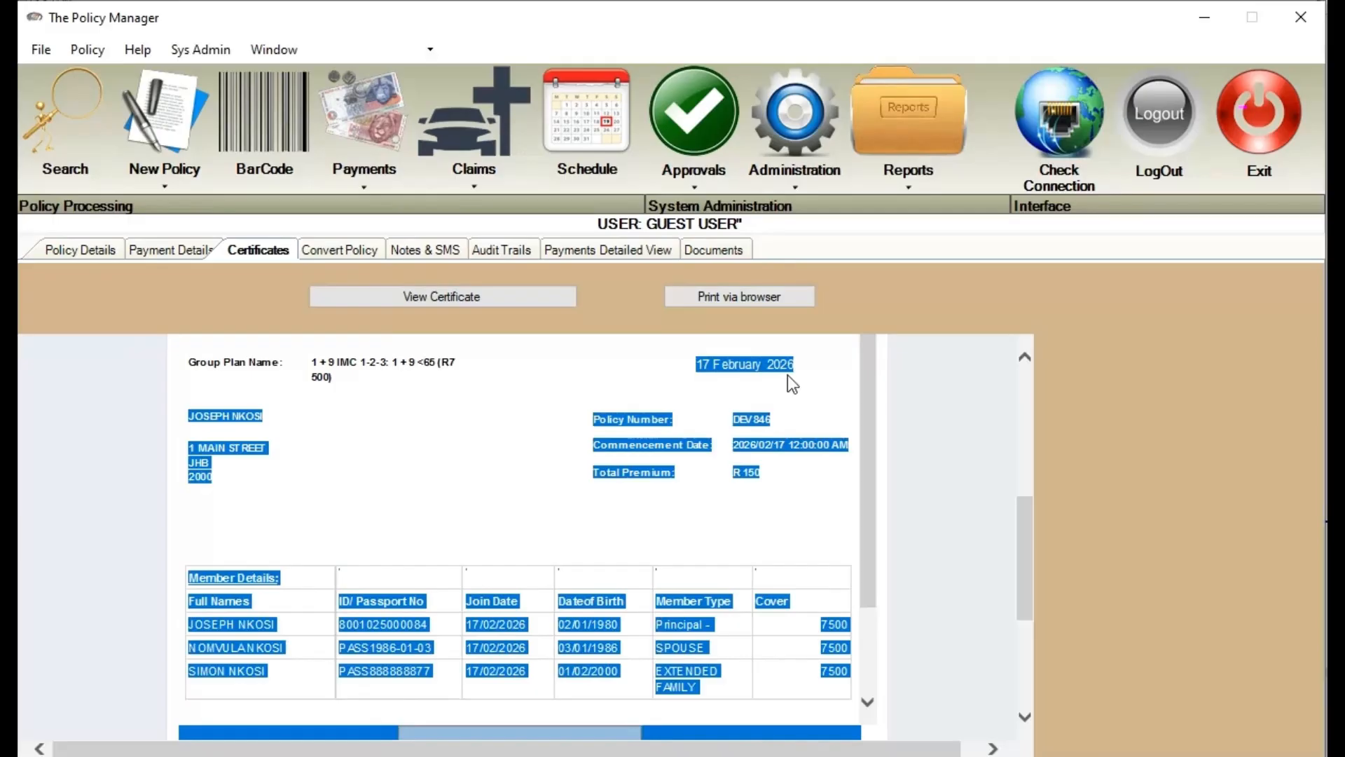
click(796, 366)
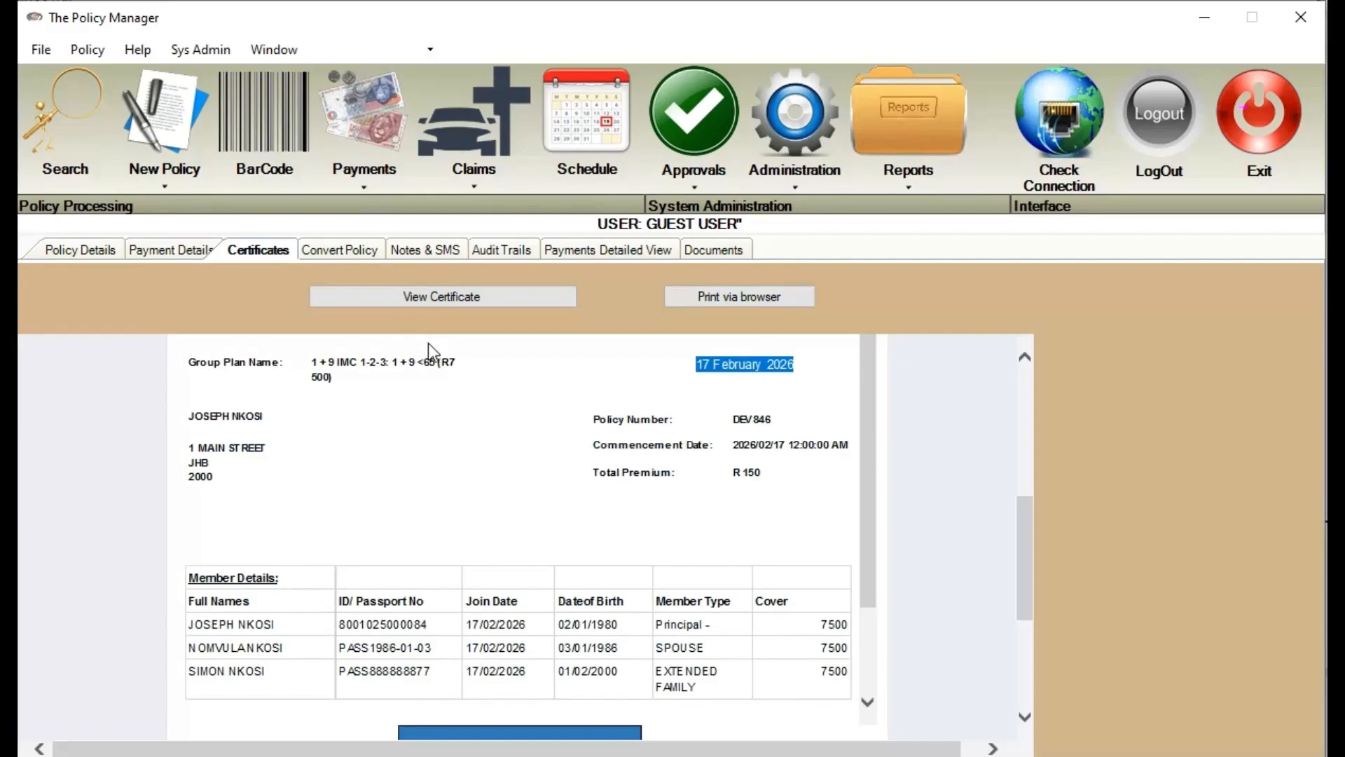
click(436, 254)
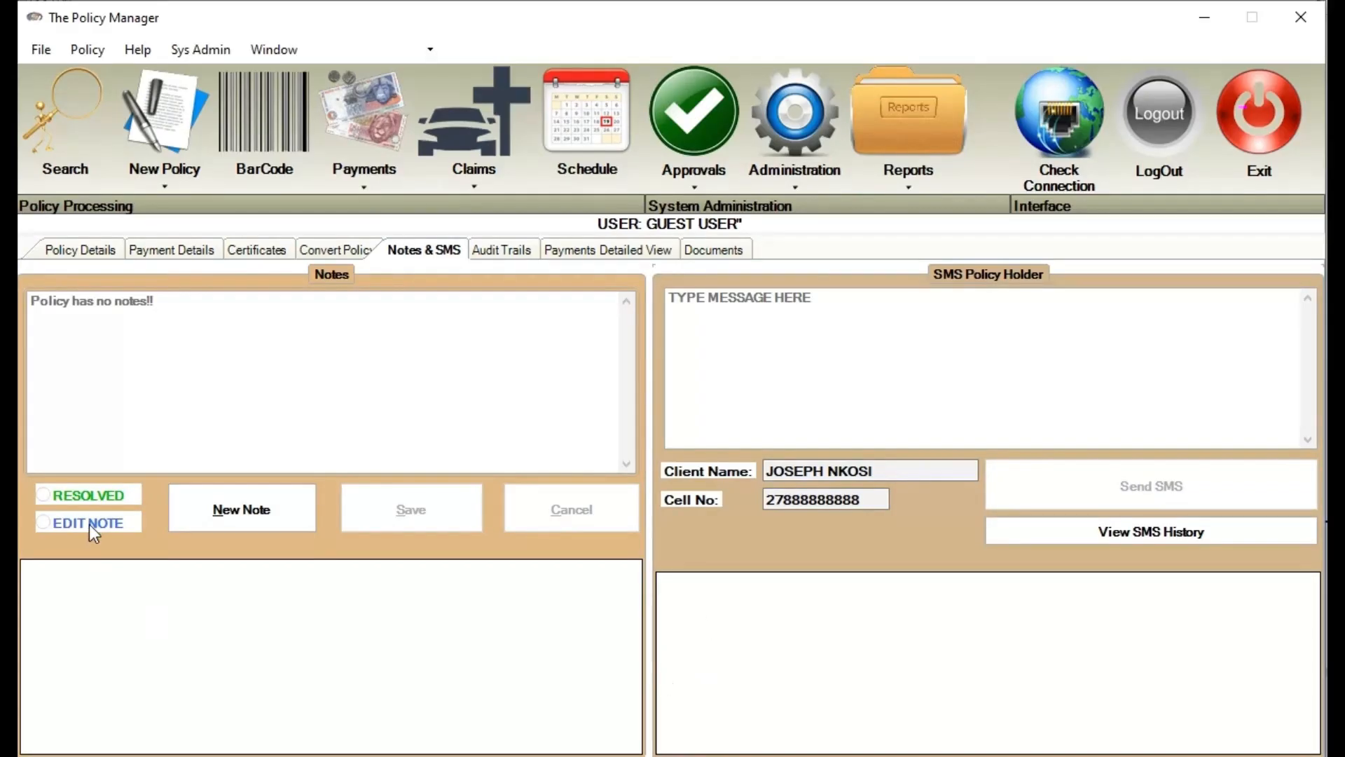
Save the note 'CLIENT MUST PLEASE BRING WIFE'S ID BOOK' on DEV846 and return to Policy Details
click(256, 521)
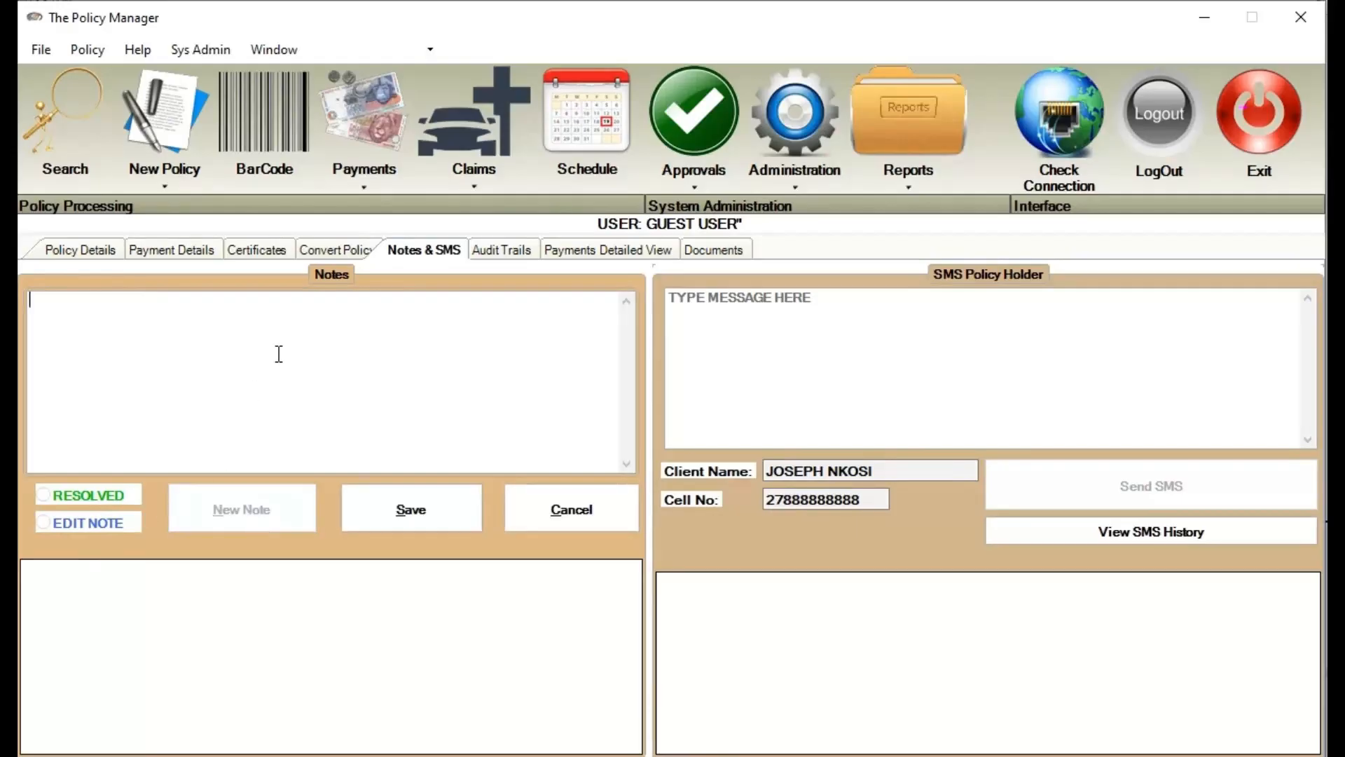
text(C)
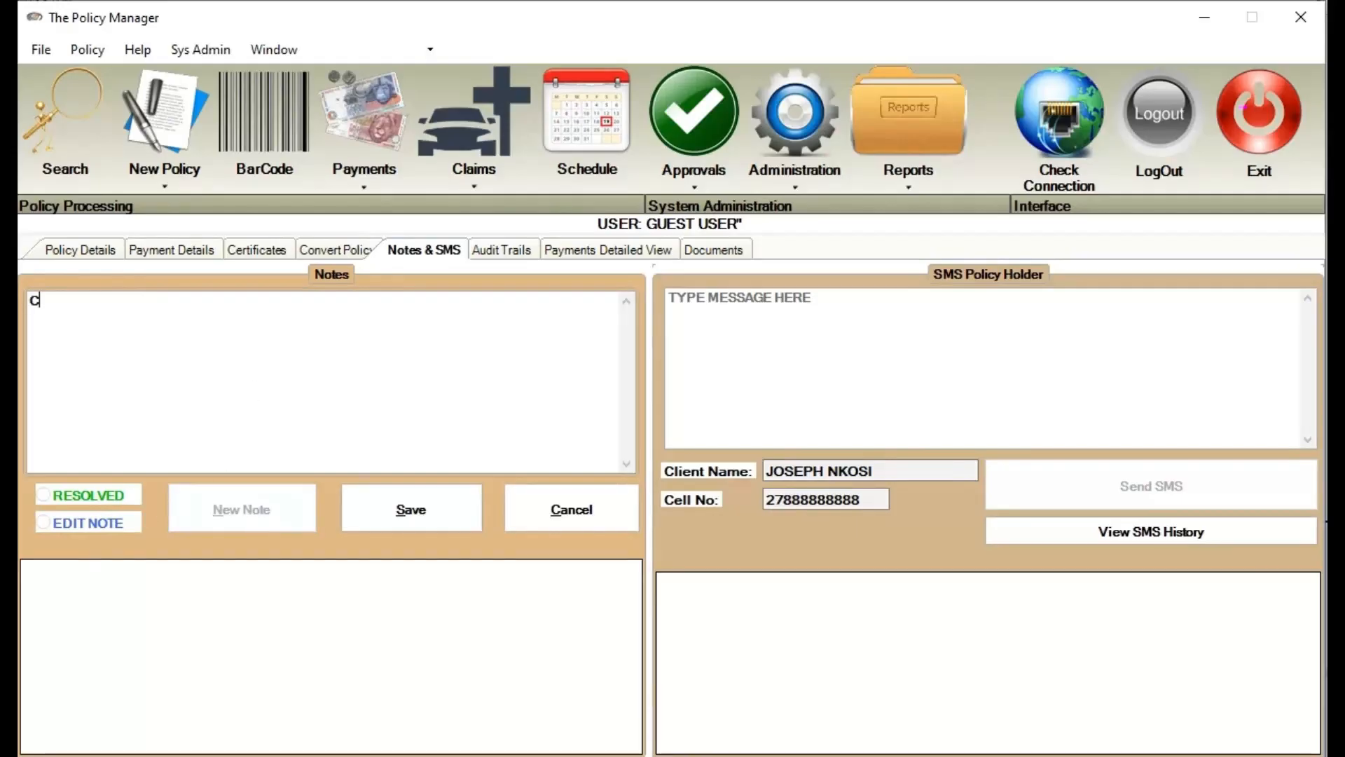
text(LIENT MUST PLEASE BRING)
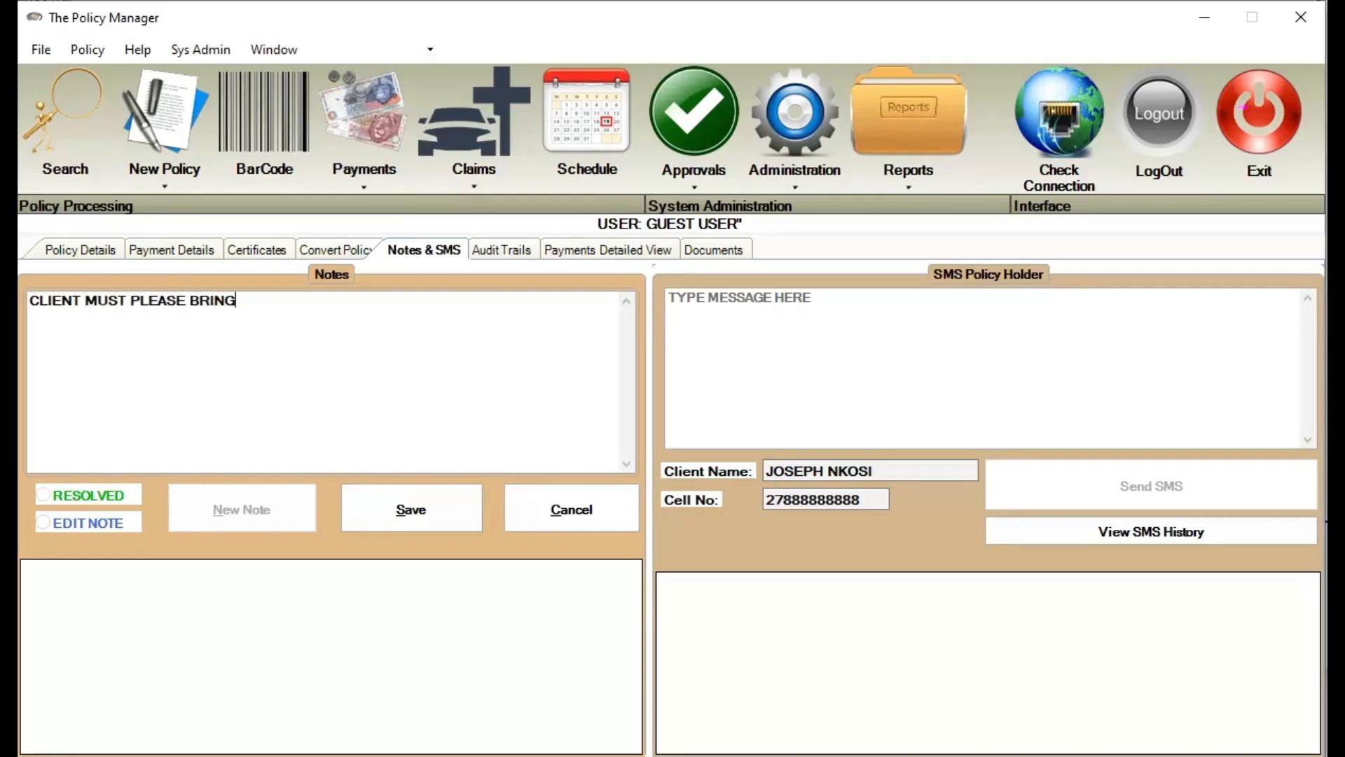
text( WIFE'S ID BOOK)
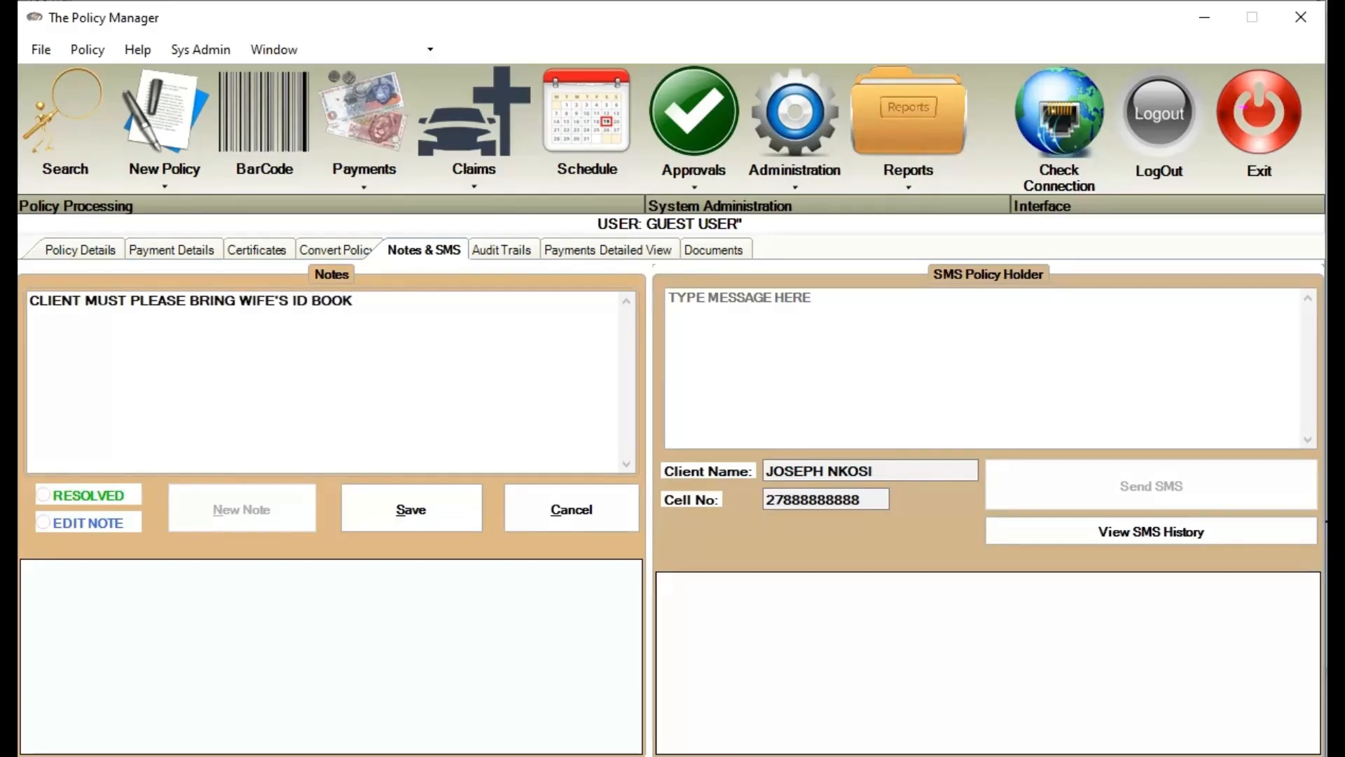
click(422, 513)
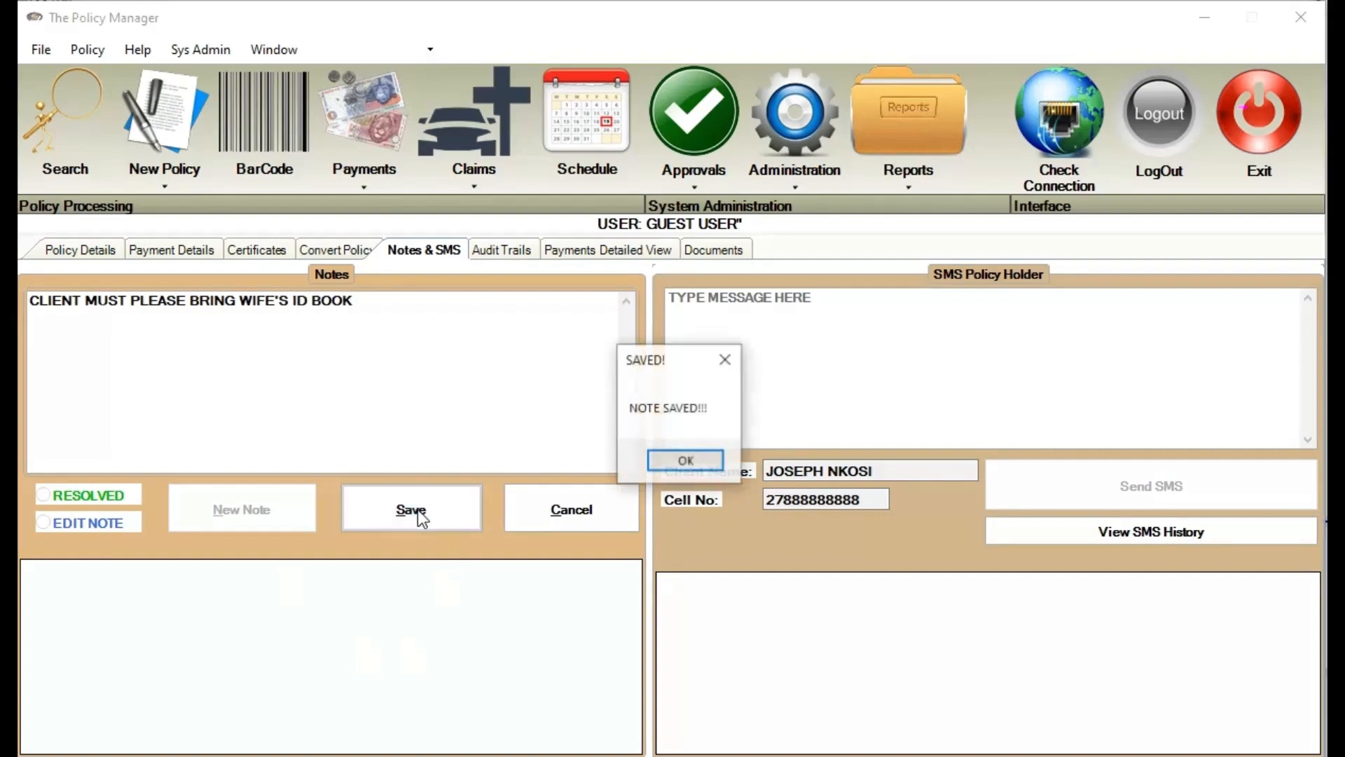
click(267, 597)
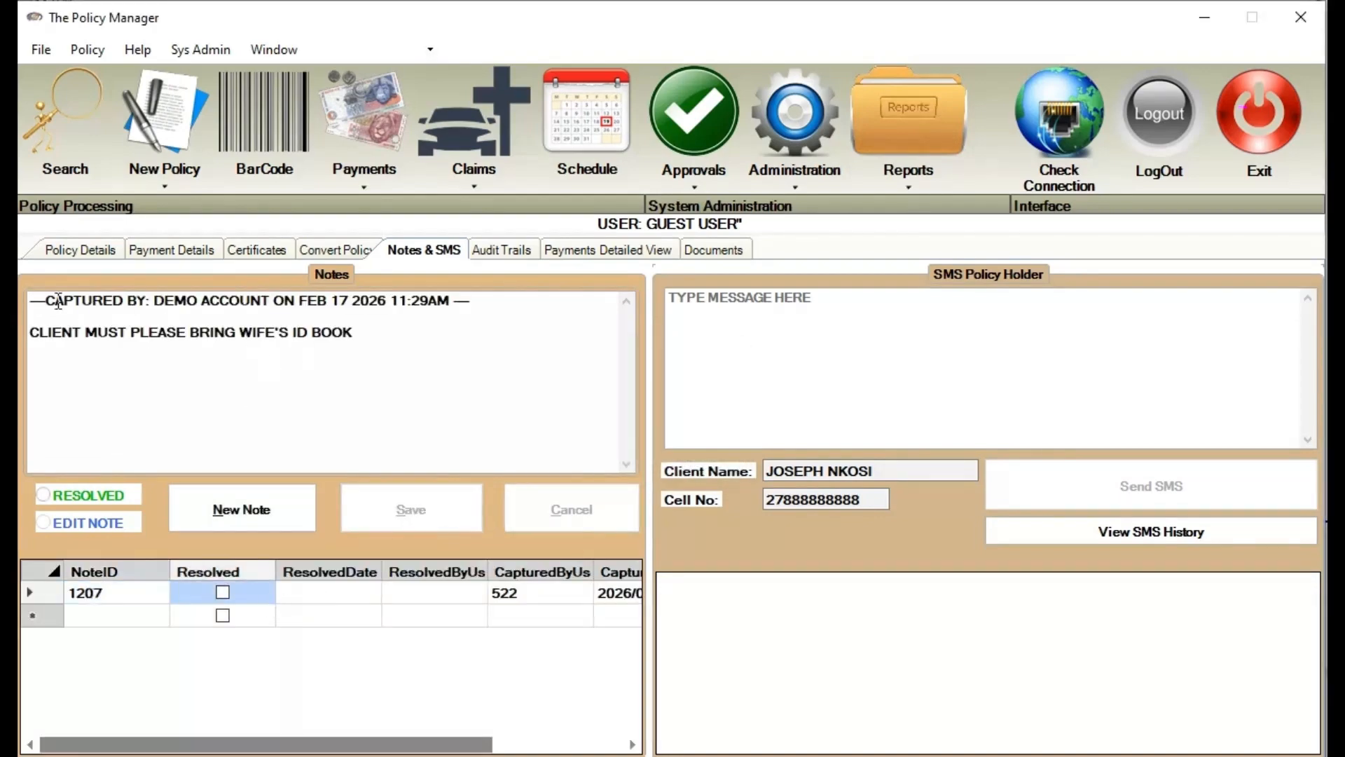
drag(45, 302, 468, 302)
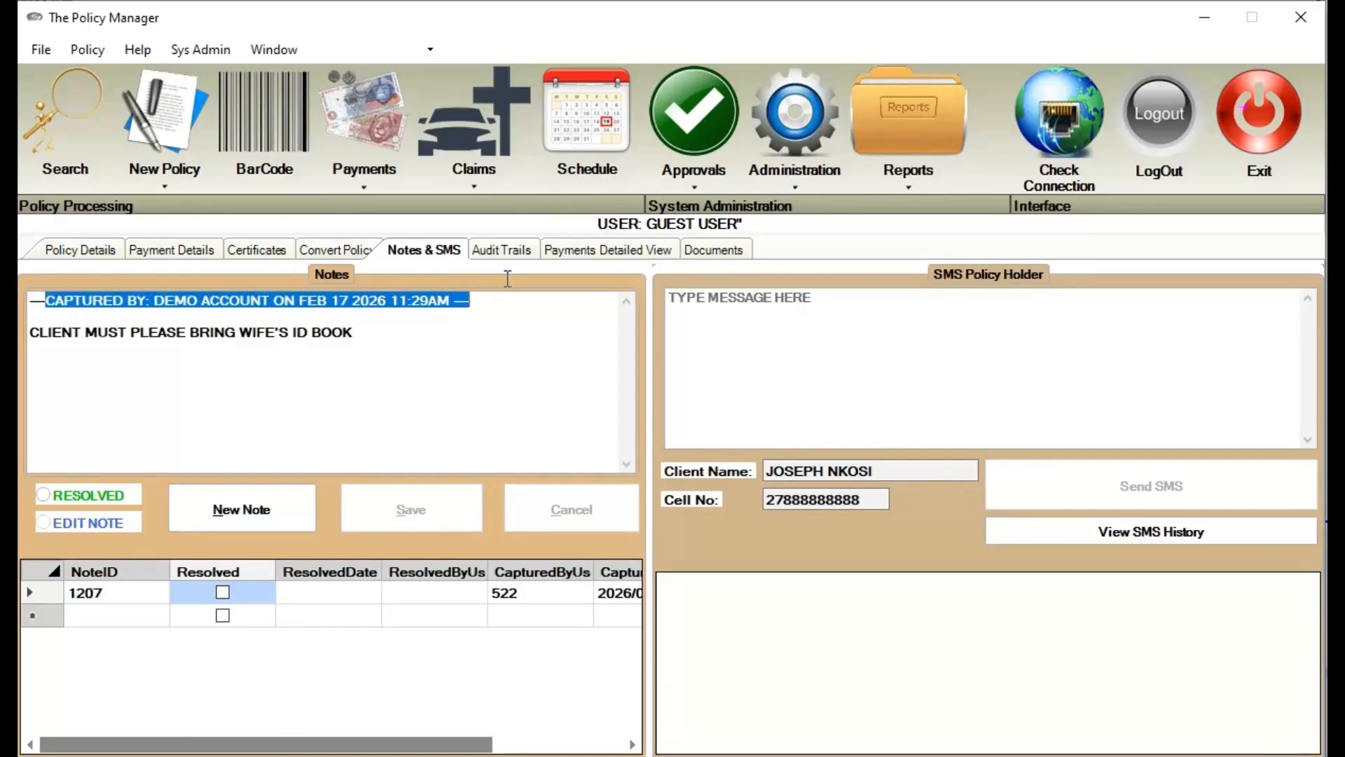
drag(131, 332, 445, 330)
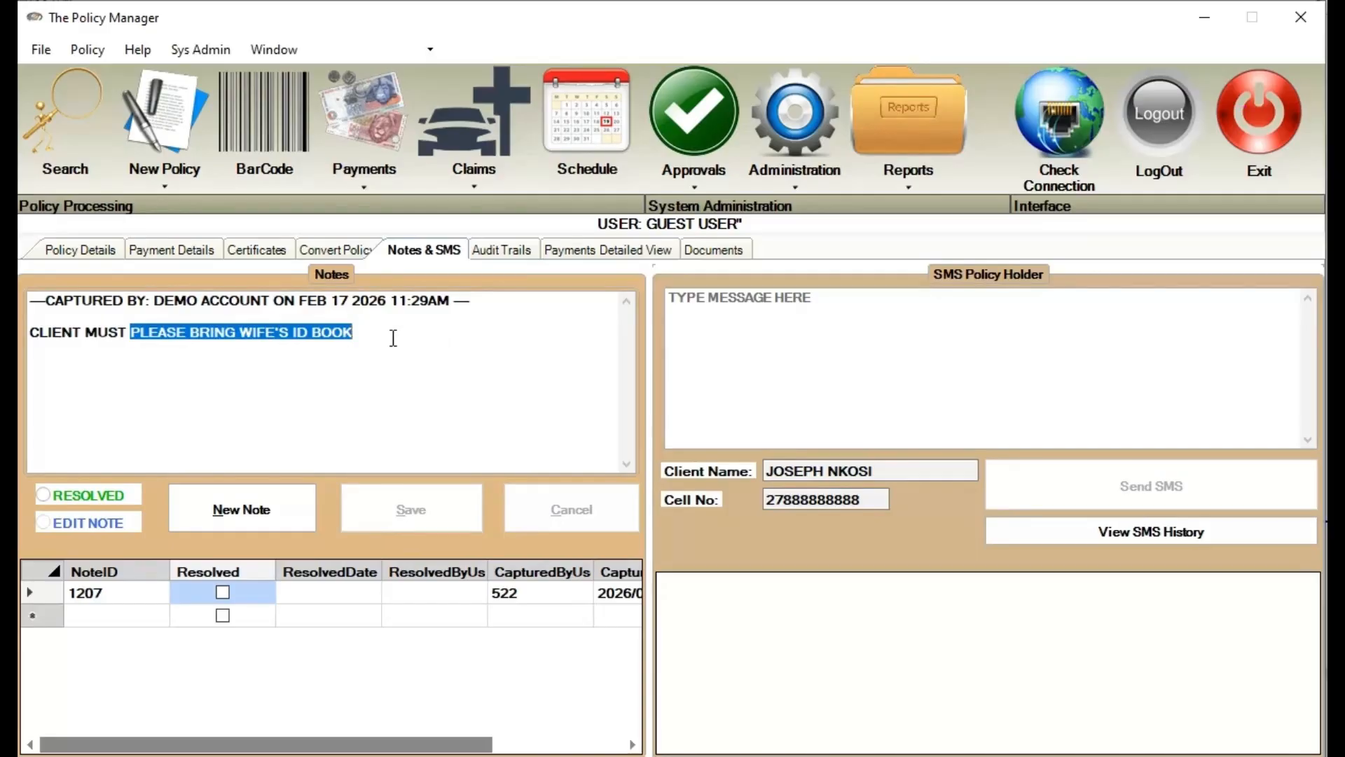
click(91, 251)
Reopen DEV846 by pasting its policy number into search, then close the Unresolved Notes popup
double_click(196, 291)
key(ctrl+c)
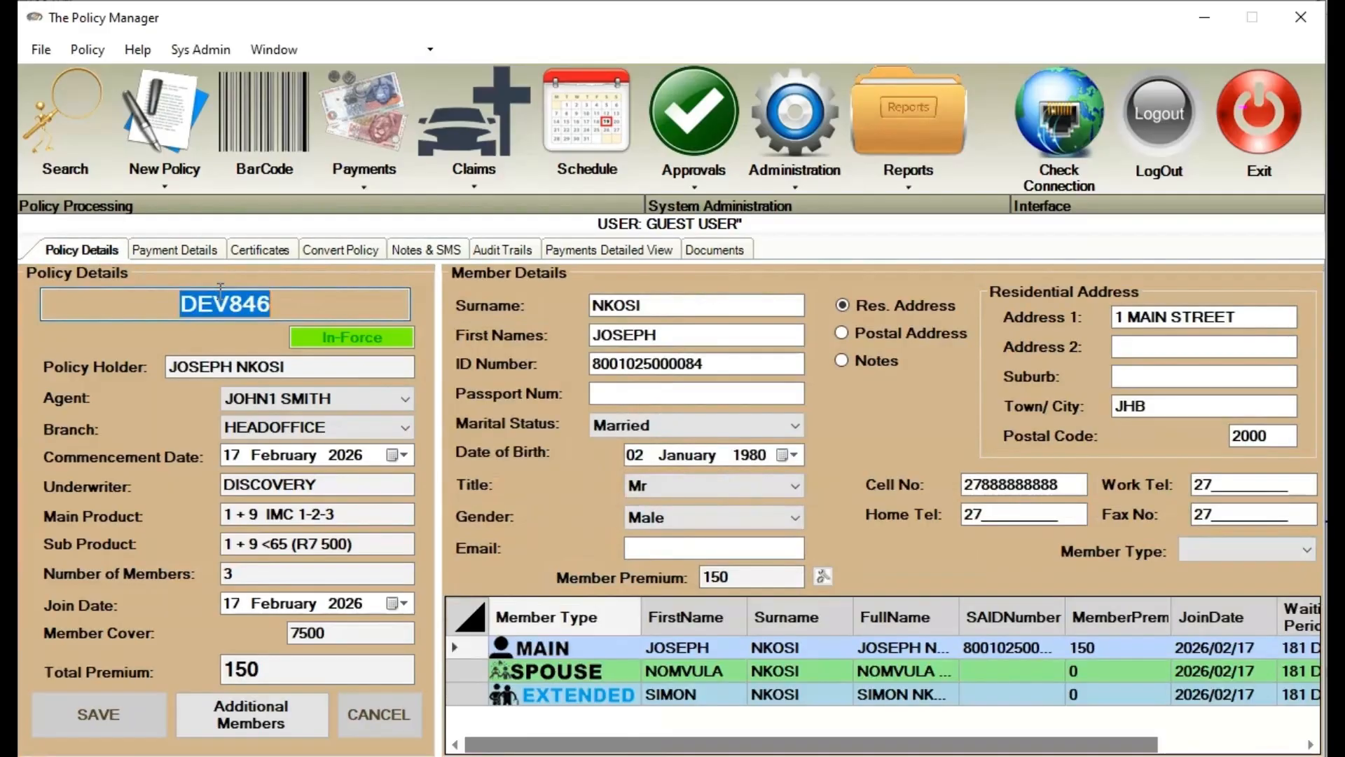
click(25, 138)
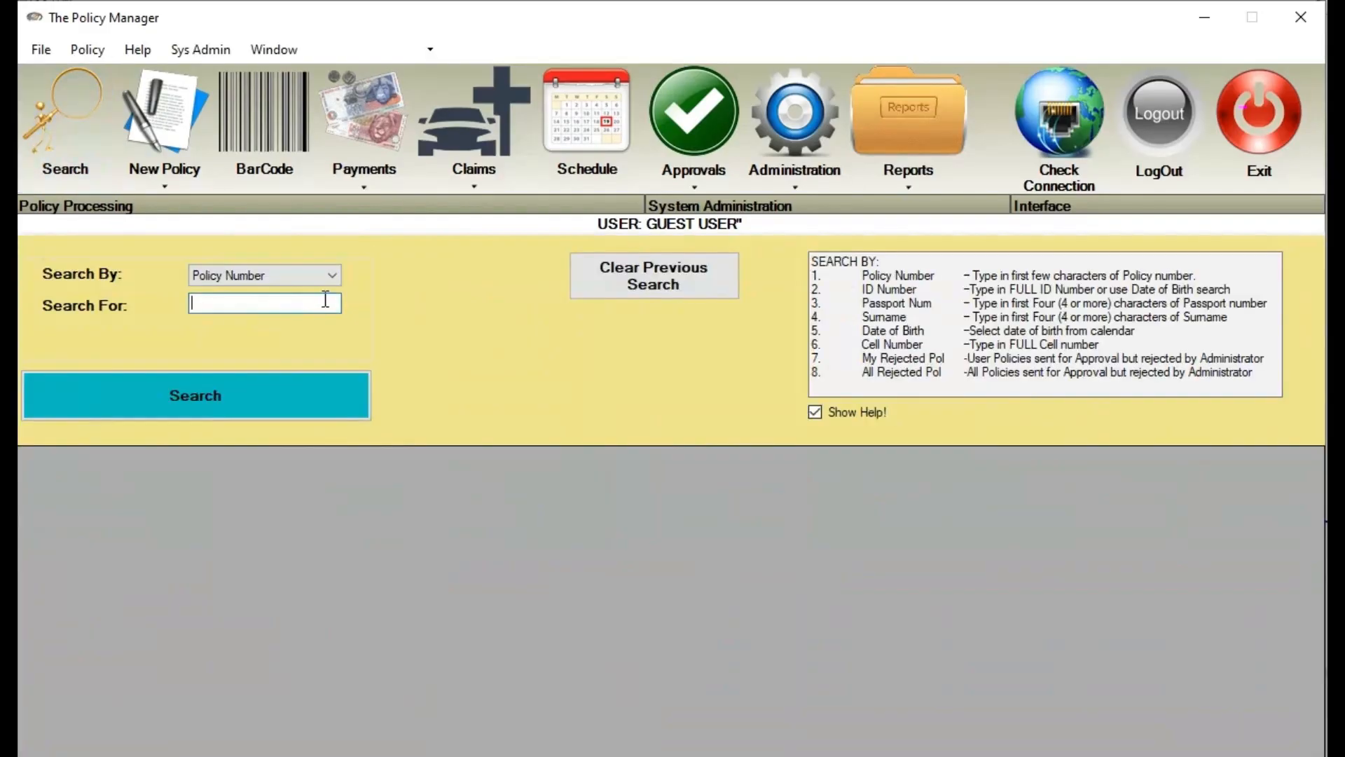
key(ctrl+v)
click(234, 390)
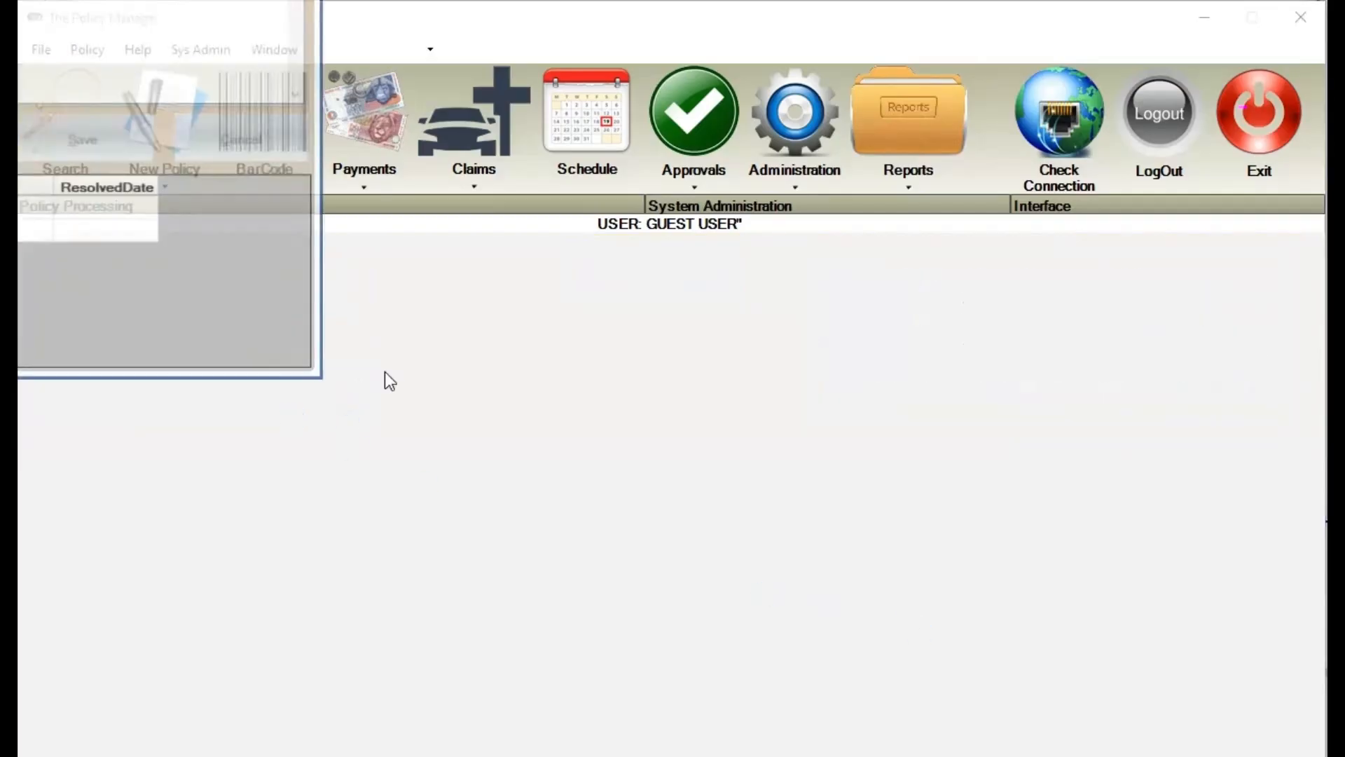
drag(30, 2, 475, 119)
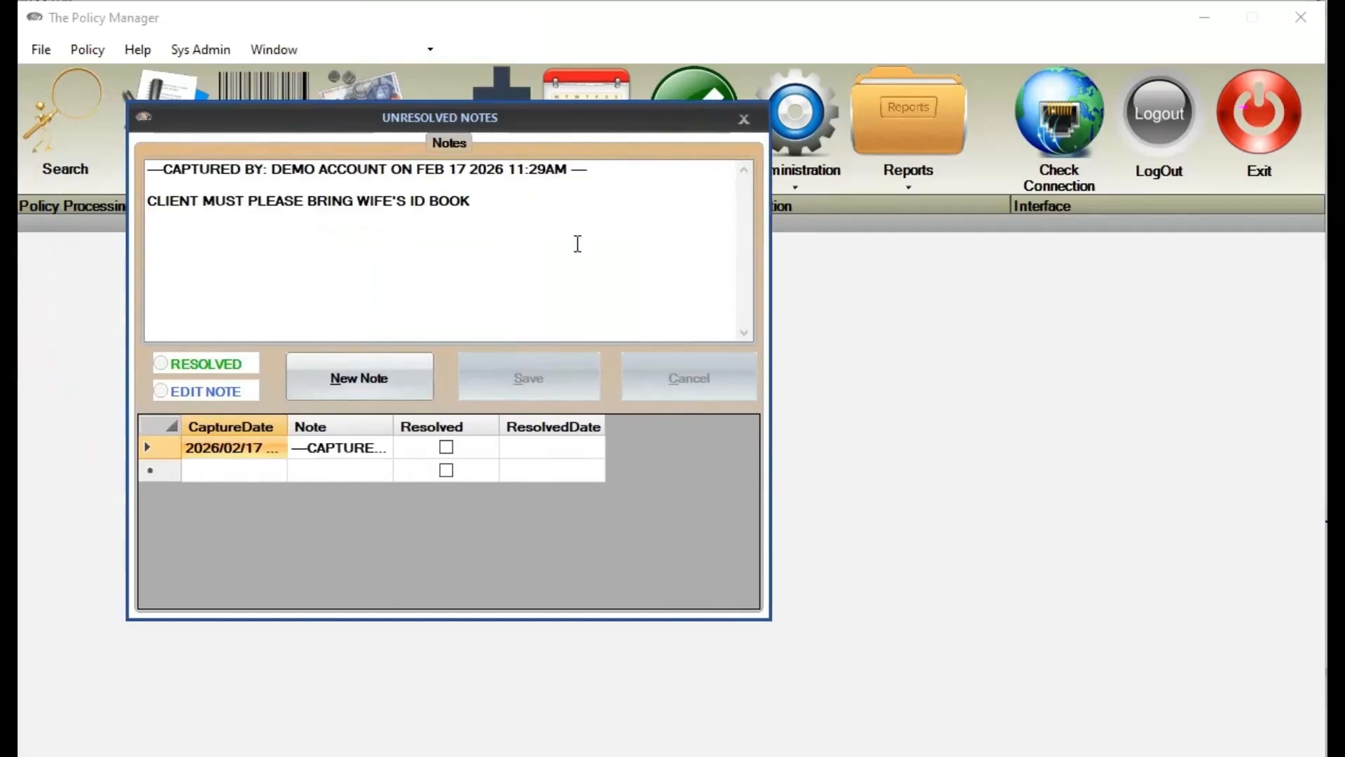
click(744, 121)
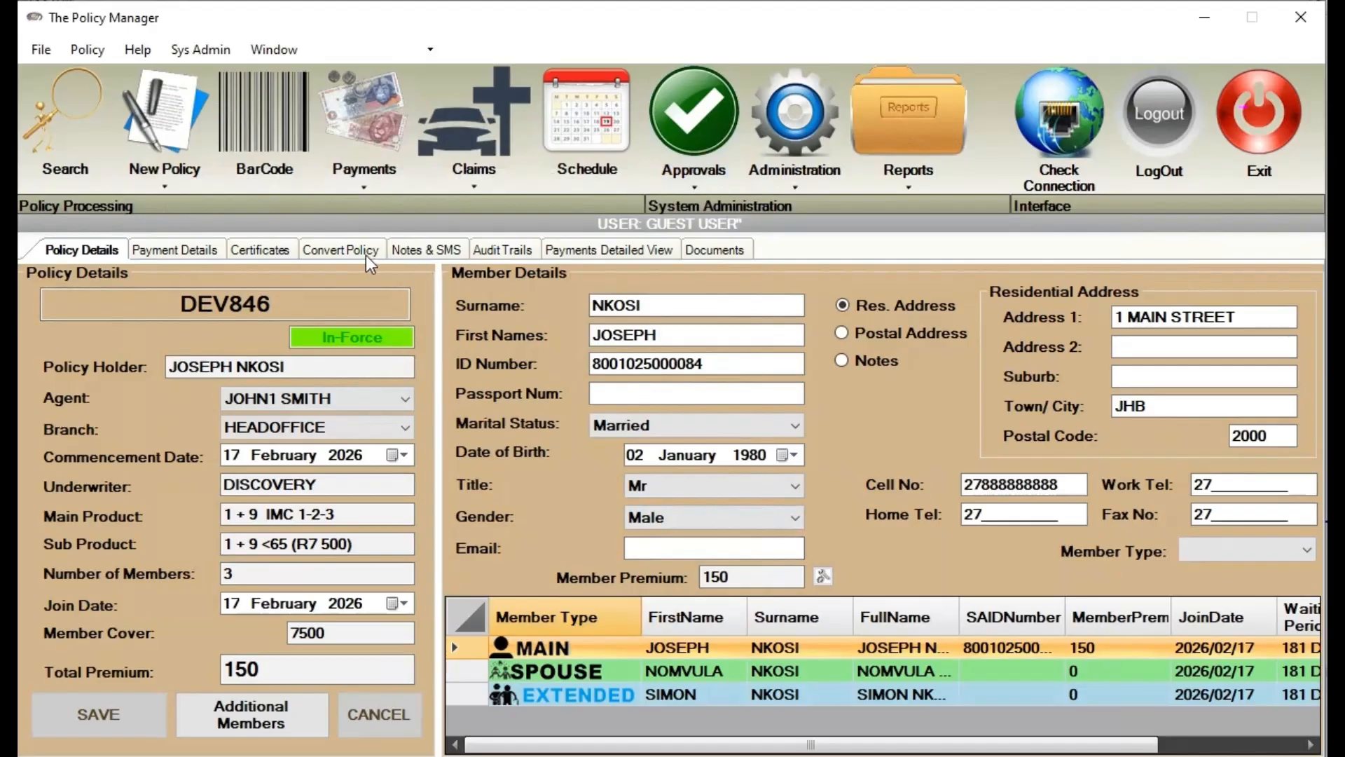
Select the ID book note on the Notes & SMS page and review its capture stamp and message
click(424, 251)
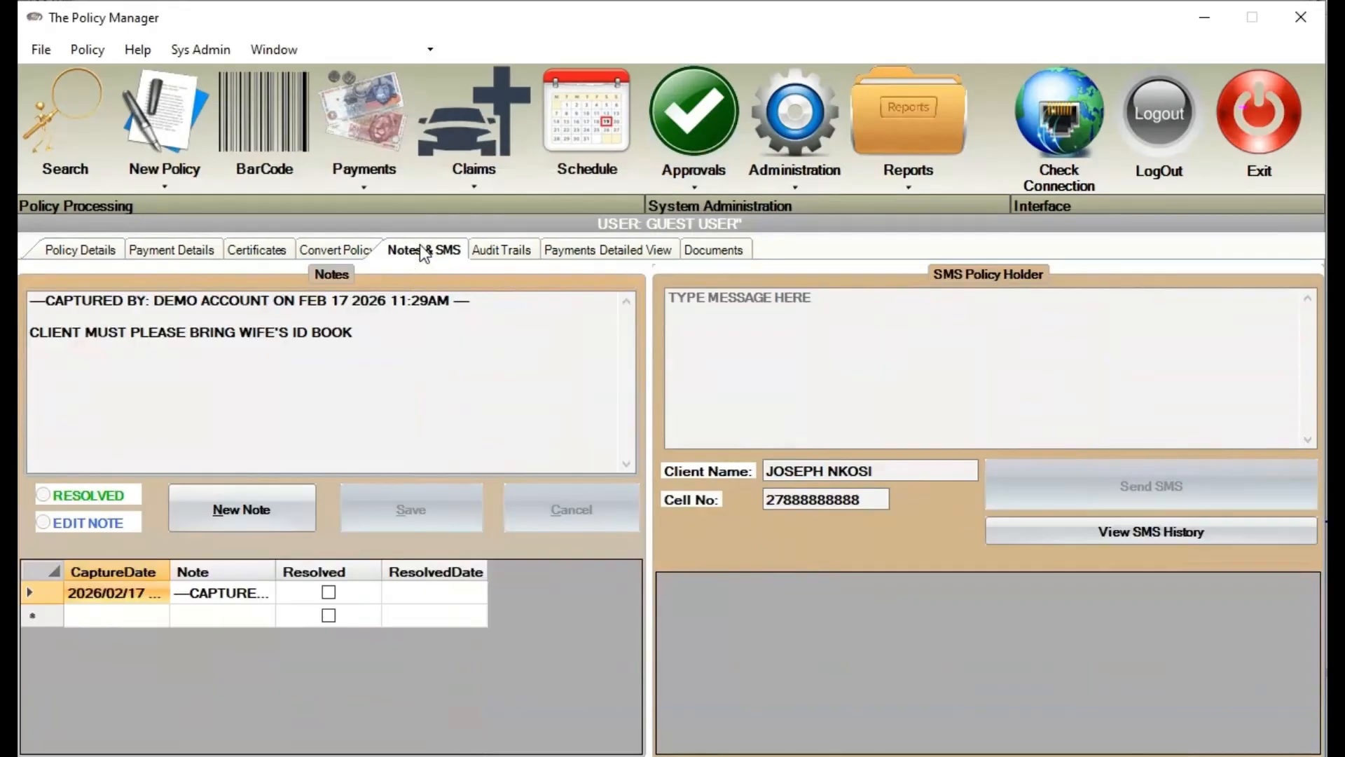
drag(384, 346, 42, 288)
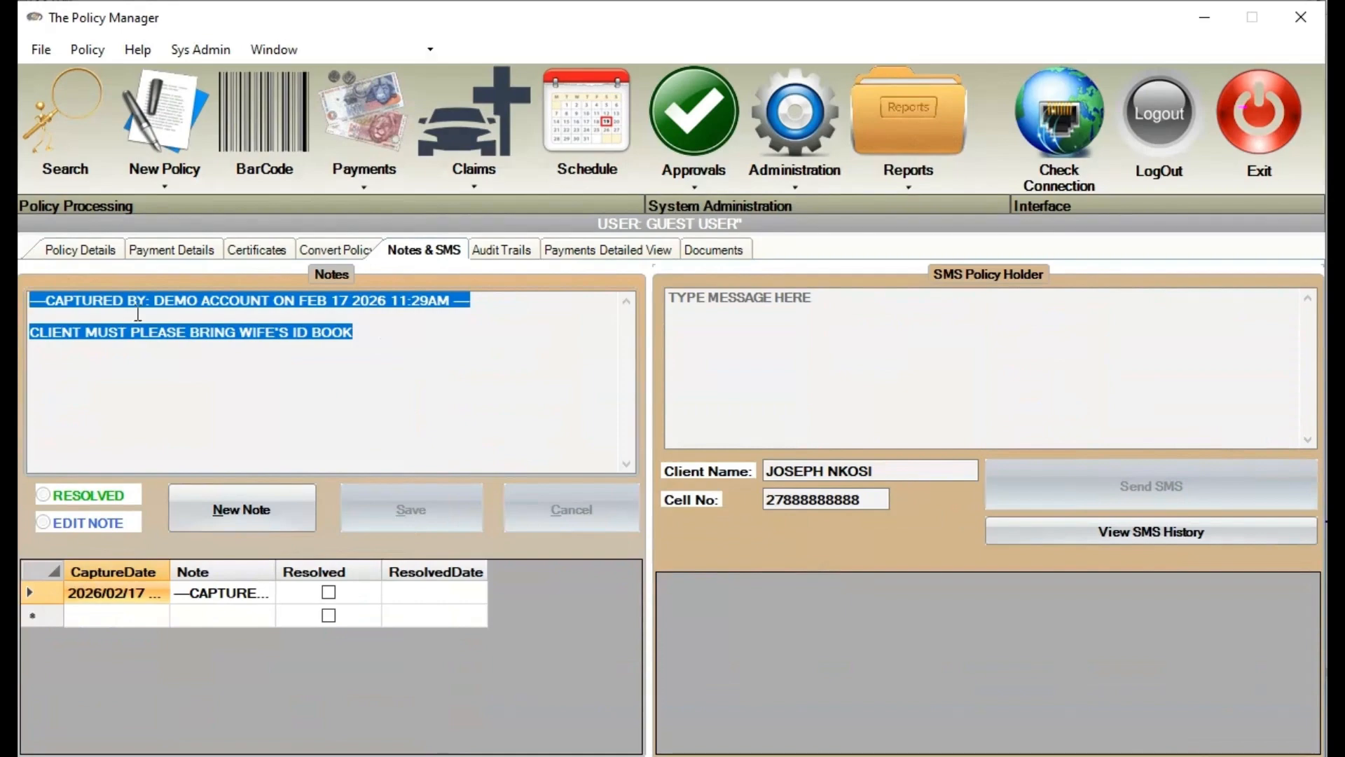
click(244, 593)
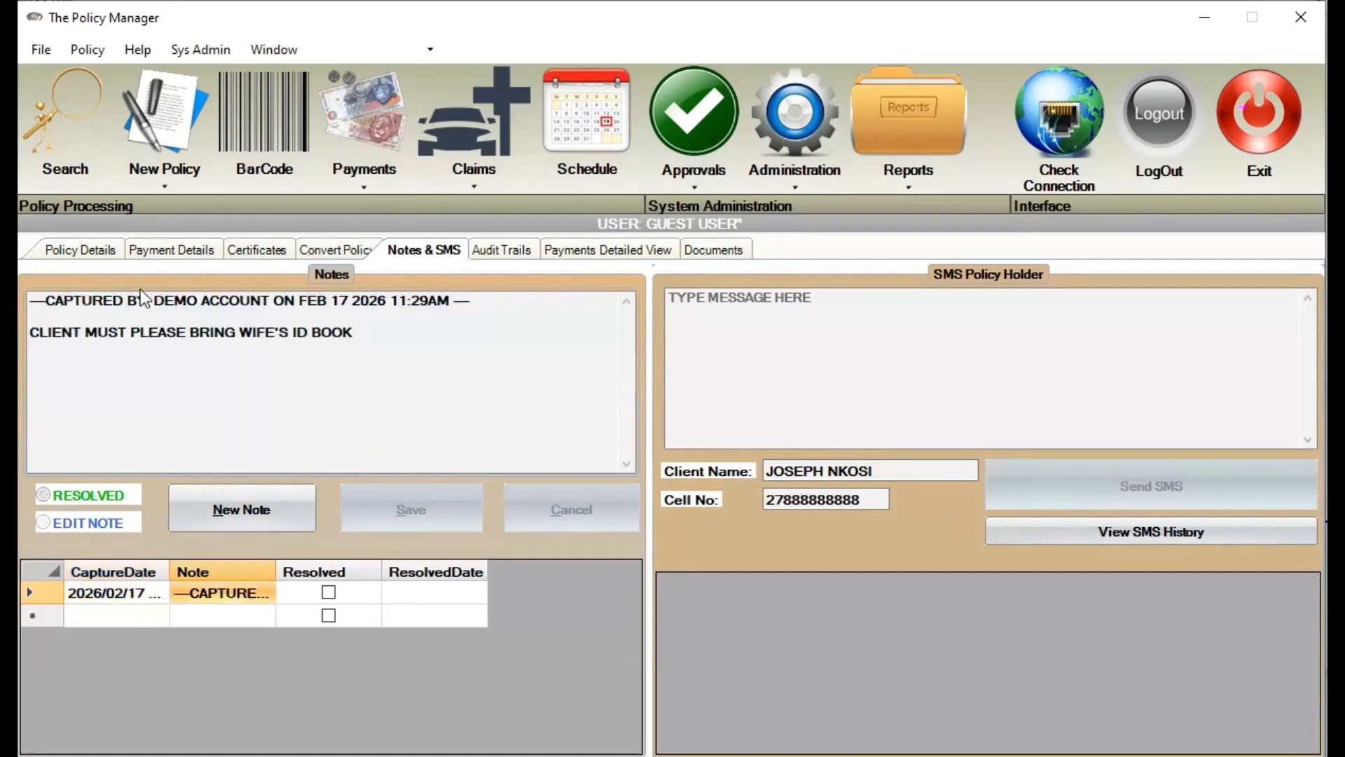
drag(145, 300, 443, 300)
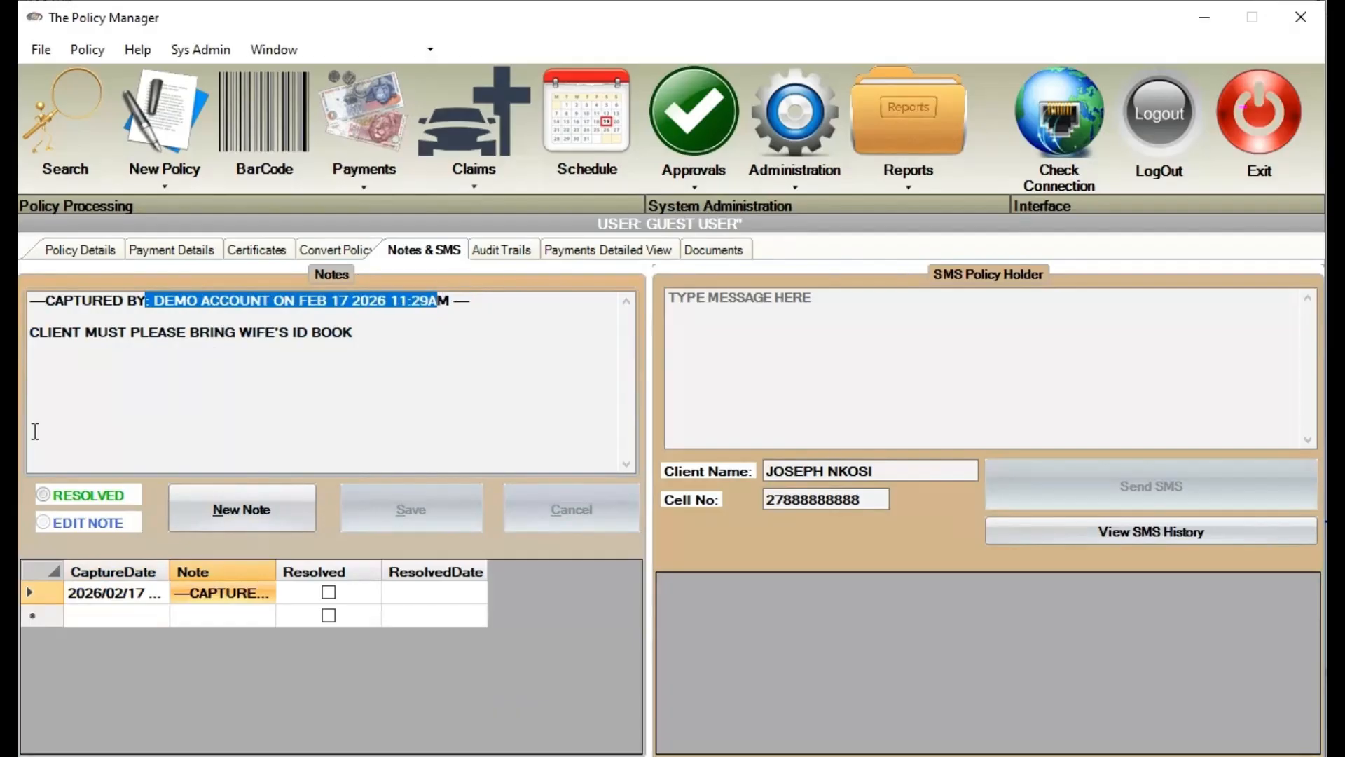
drag(385, 339, 29, 332)
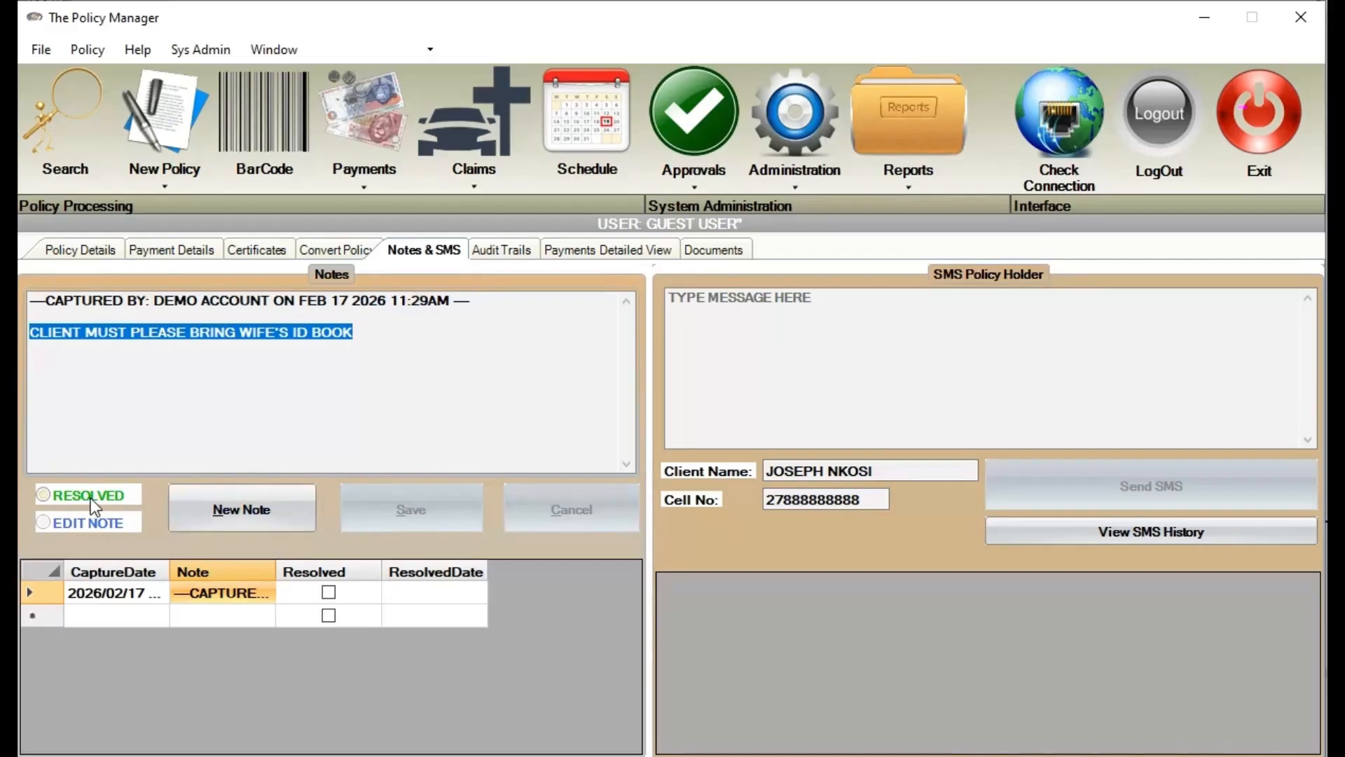
Mark the ID book note as resolved and save it
click(49, 498)
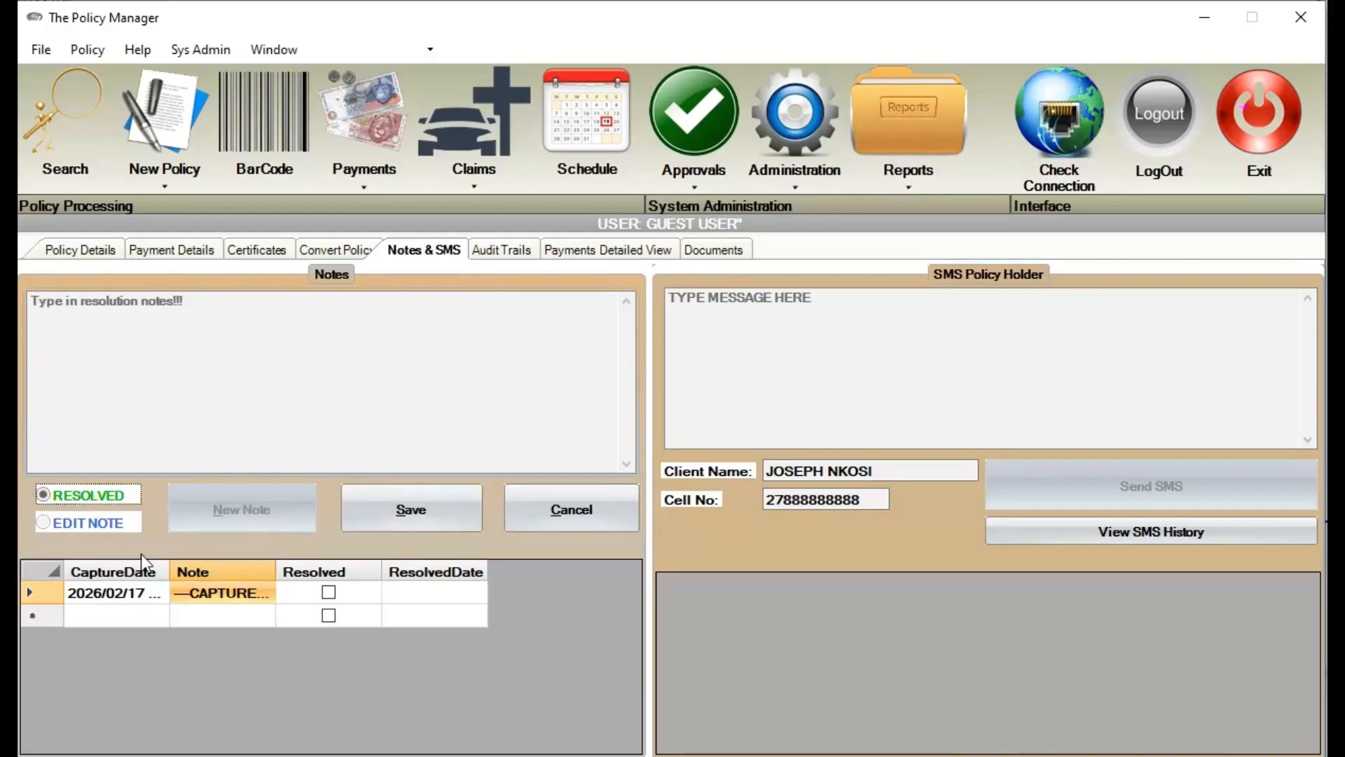
click(438, 506)
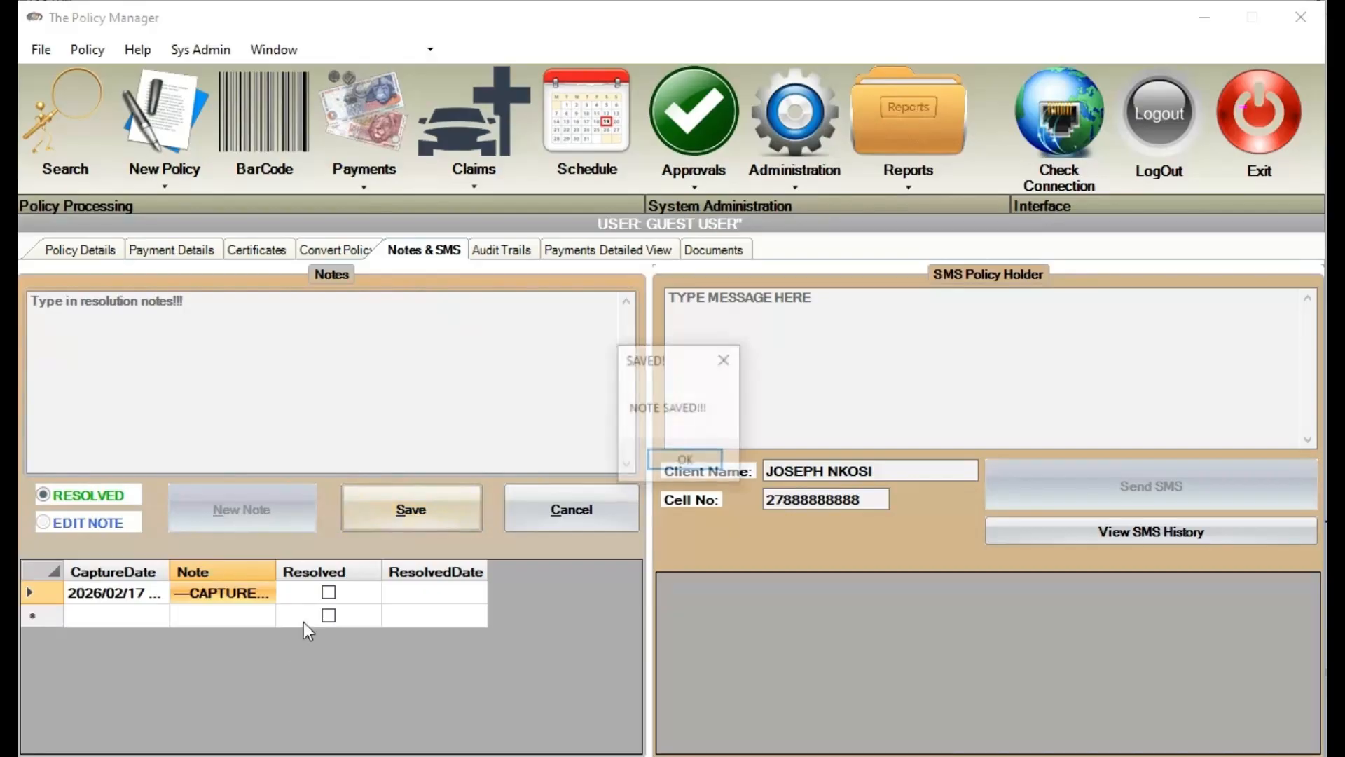
click(676, 462)
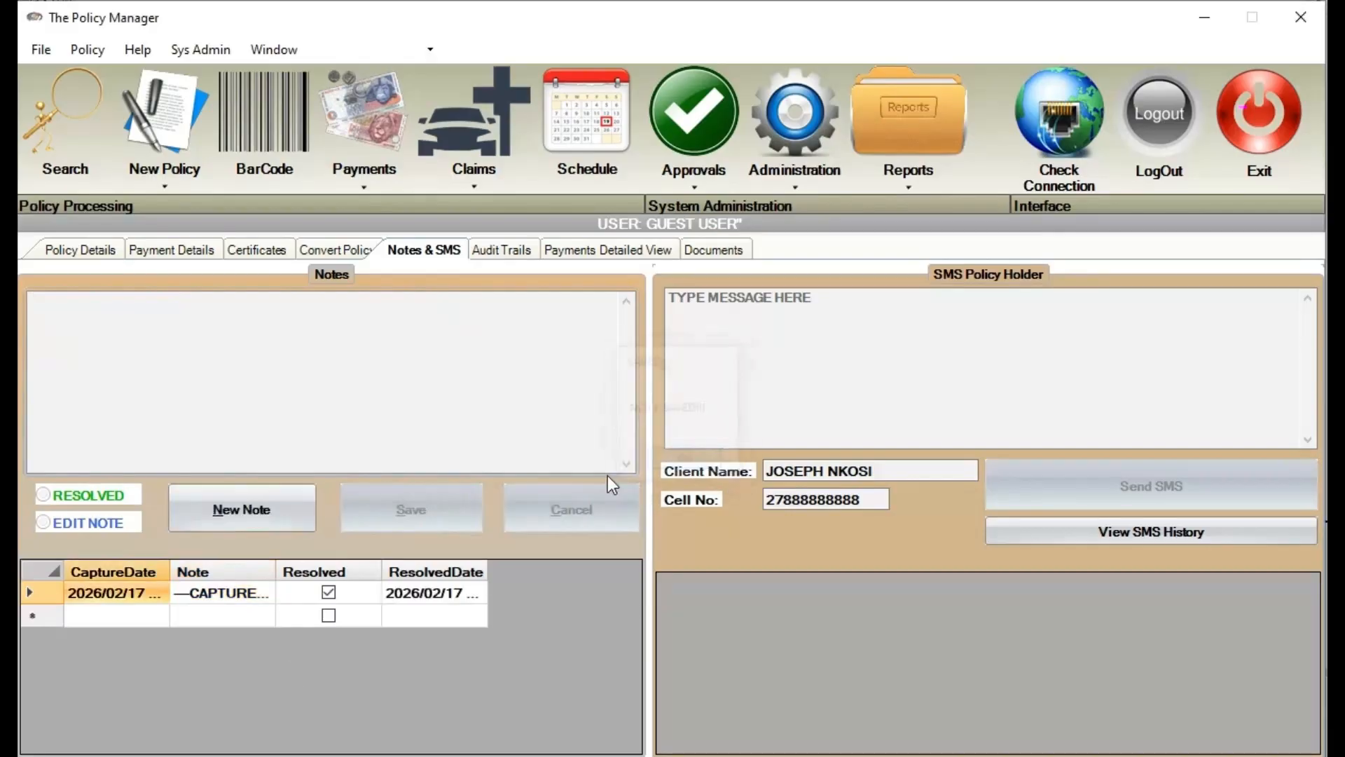
click(70, 123)
Find the policy by searching 'DEVINE', open its notes and cancel the resolved note's view
text(DEVINE)
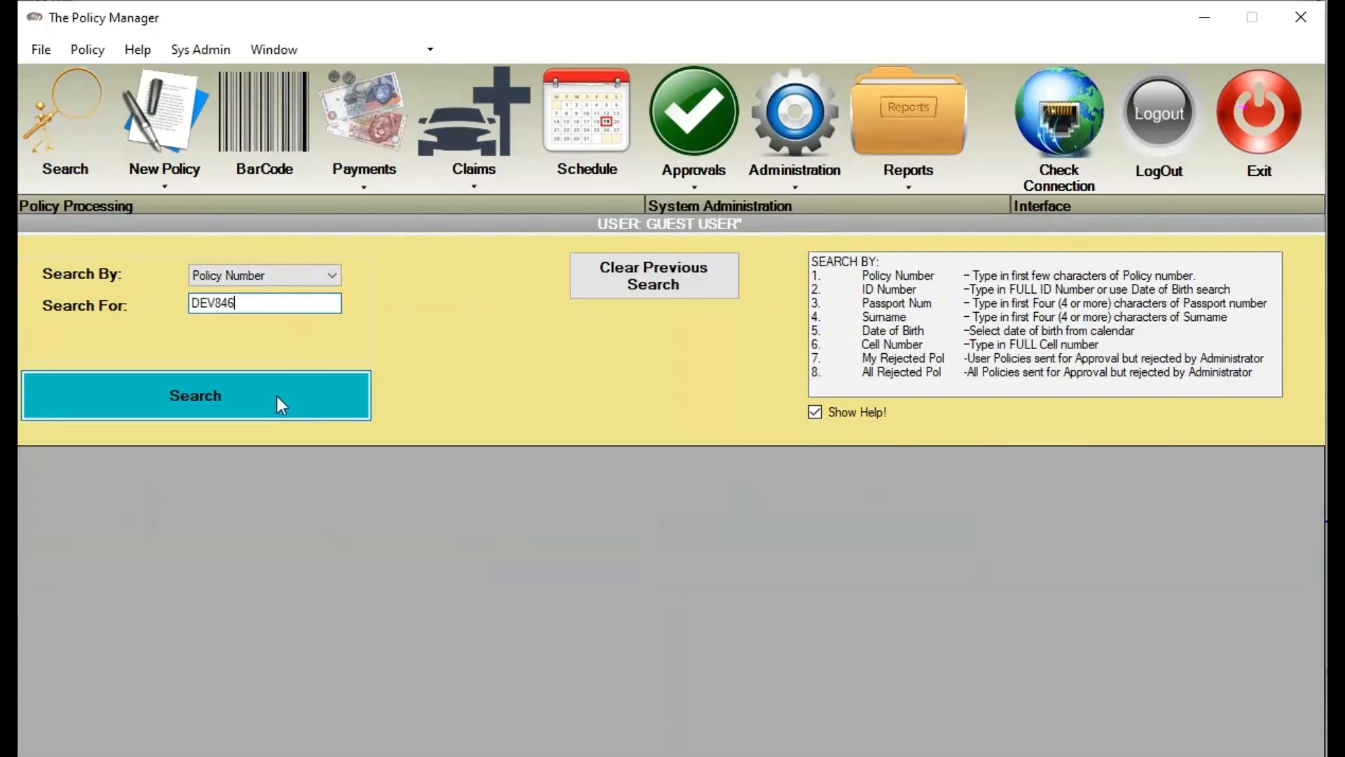
click(276, 396)
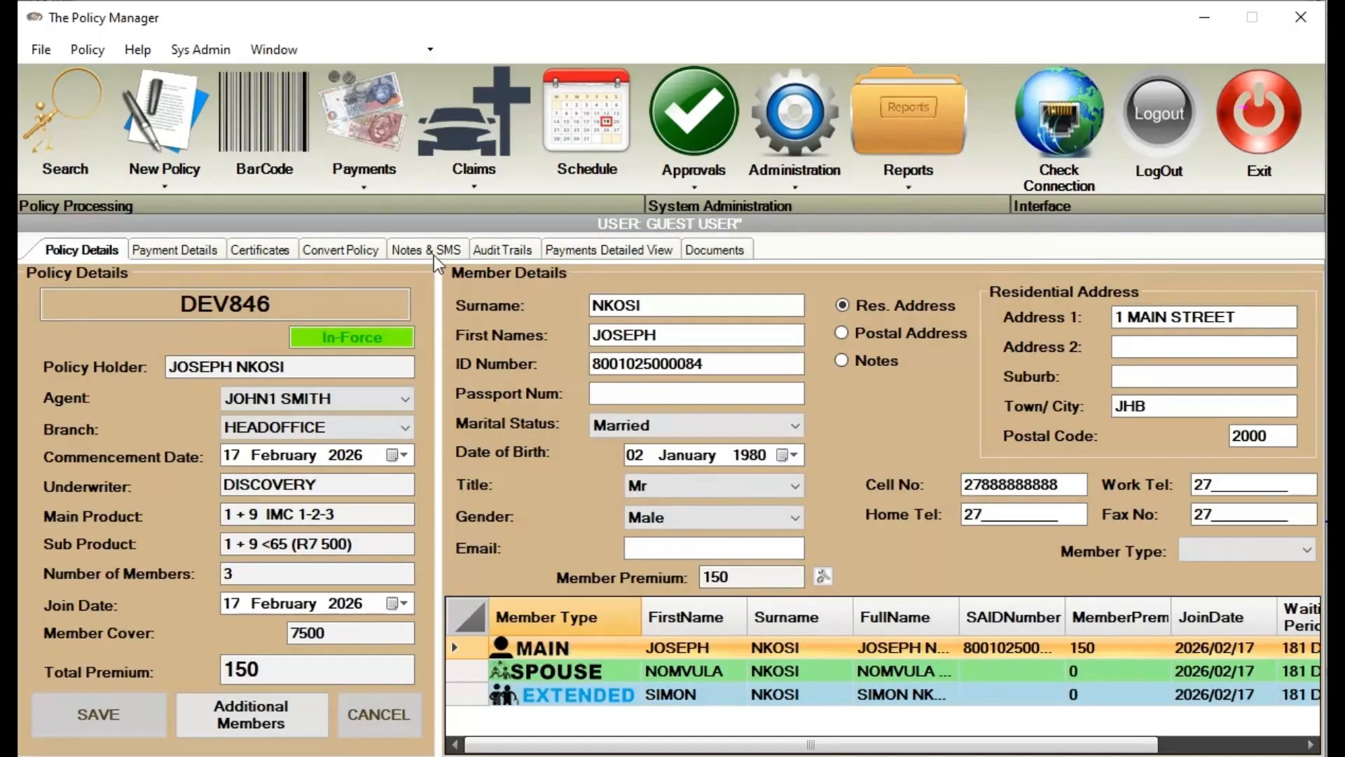
click(435, 256)
click(235, 591)
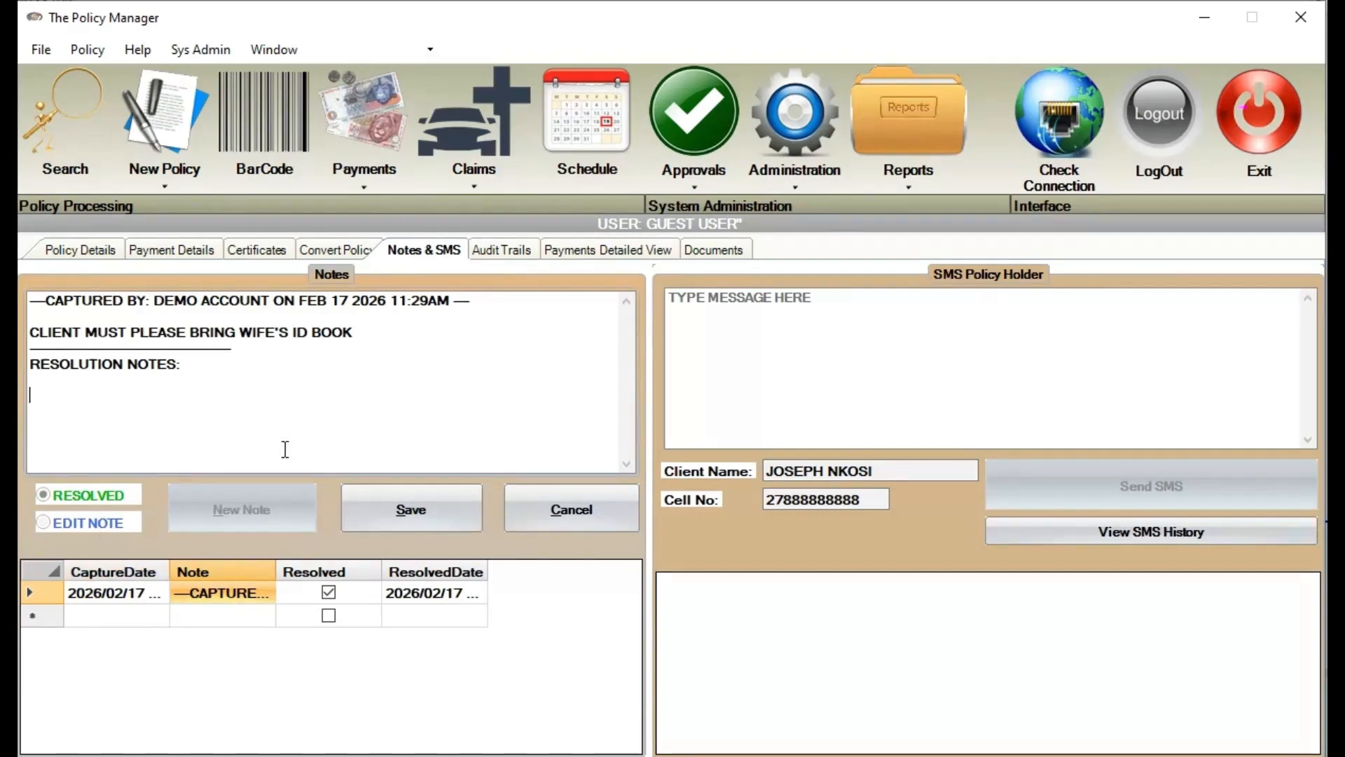
click(602, 507)
Add and save the note 'HERE IS ANOTHER NOTE', then paste the policy number into search
click(214, 511)
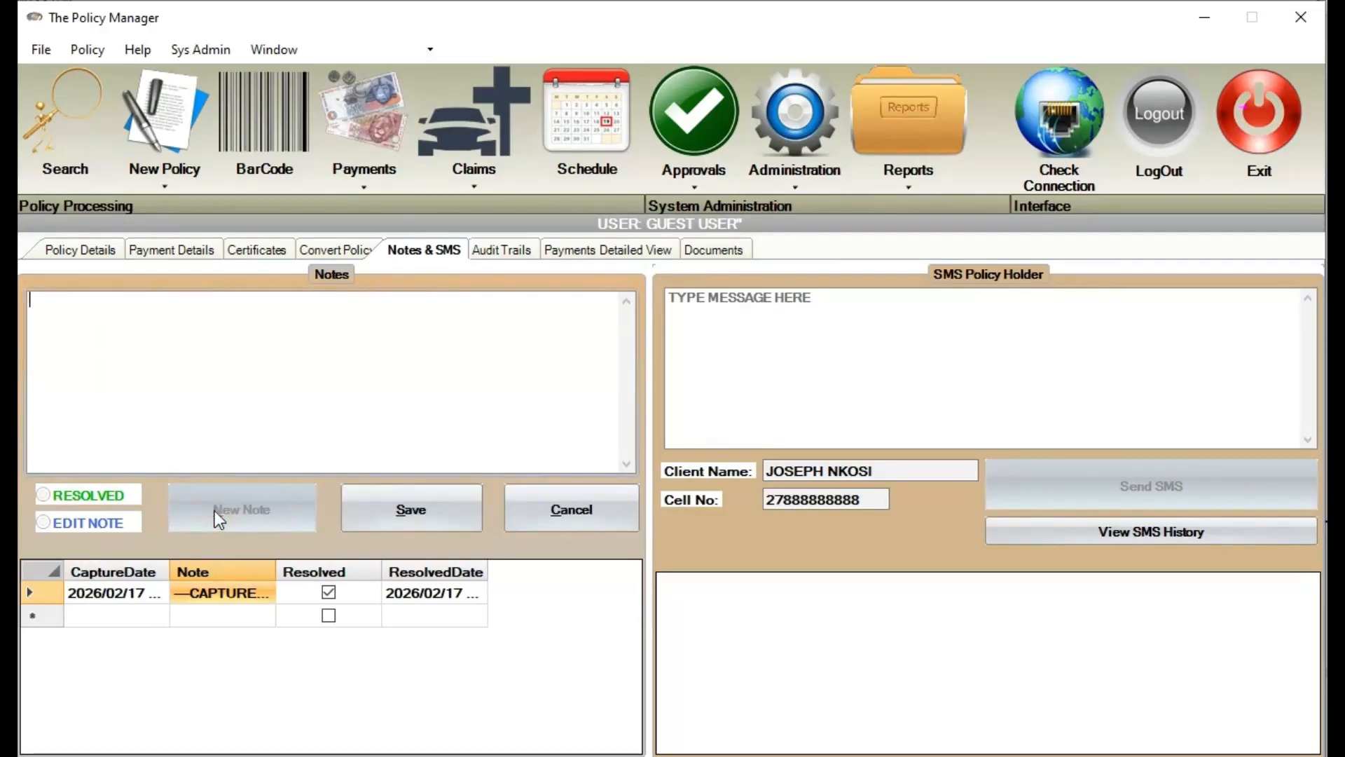
text(HERE)
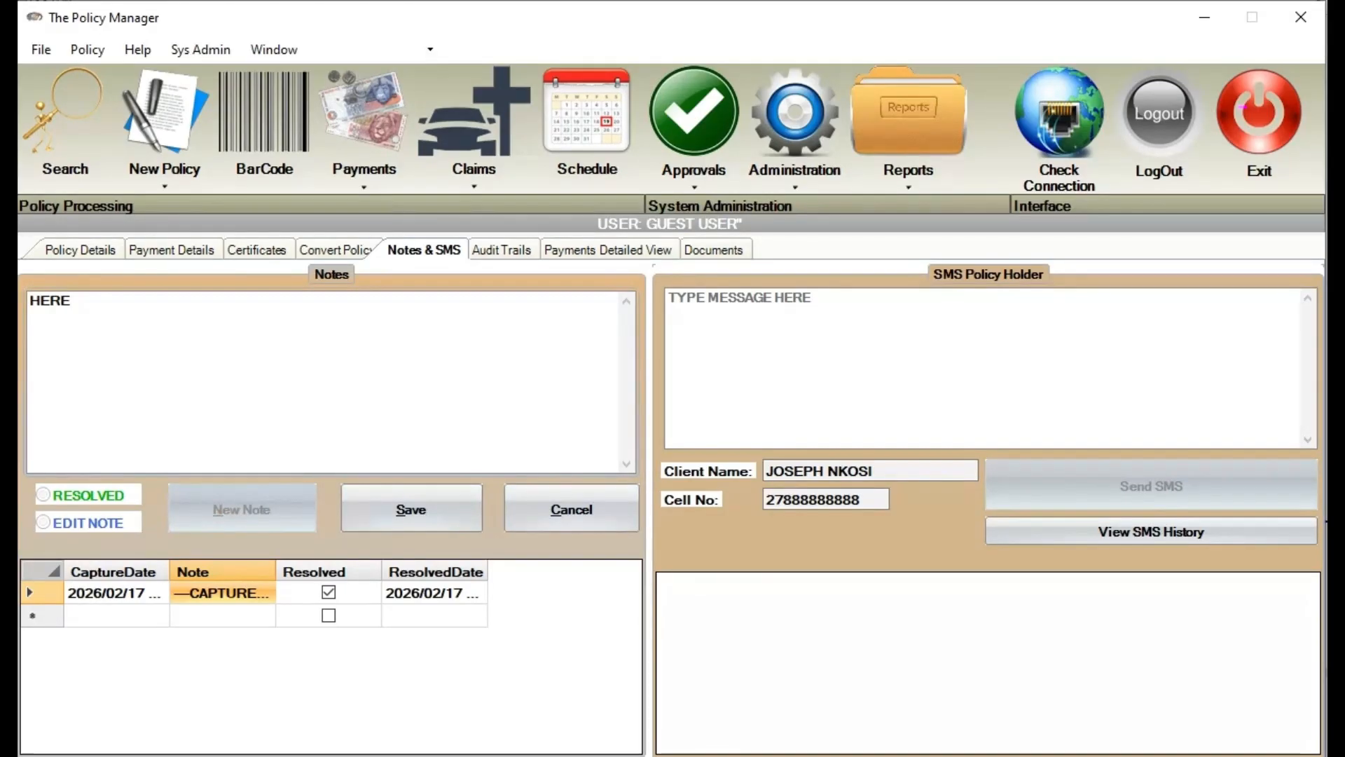
text( IS ANOT)
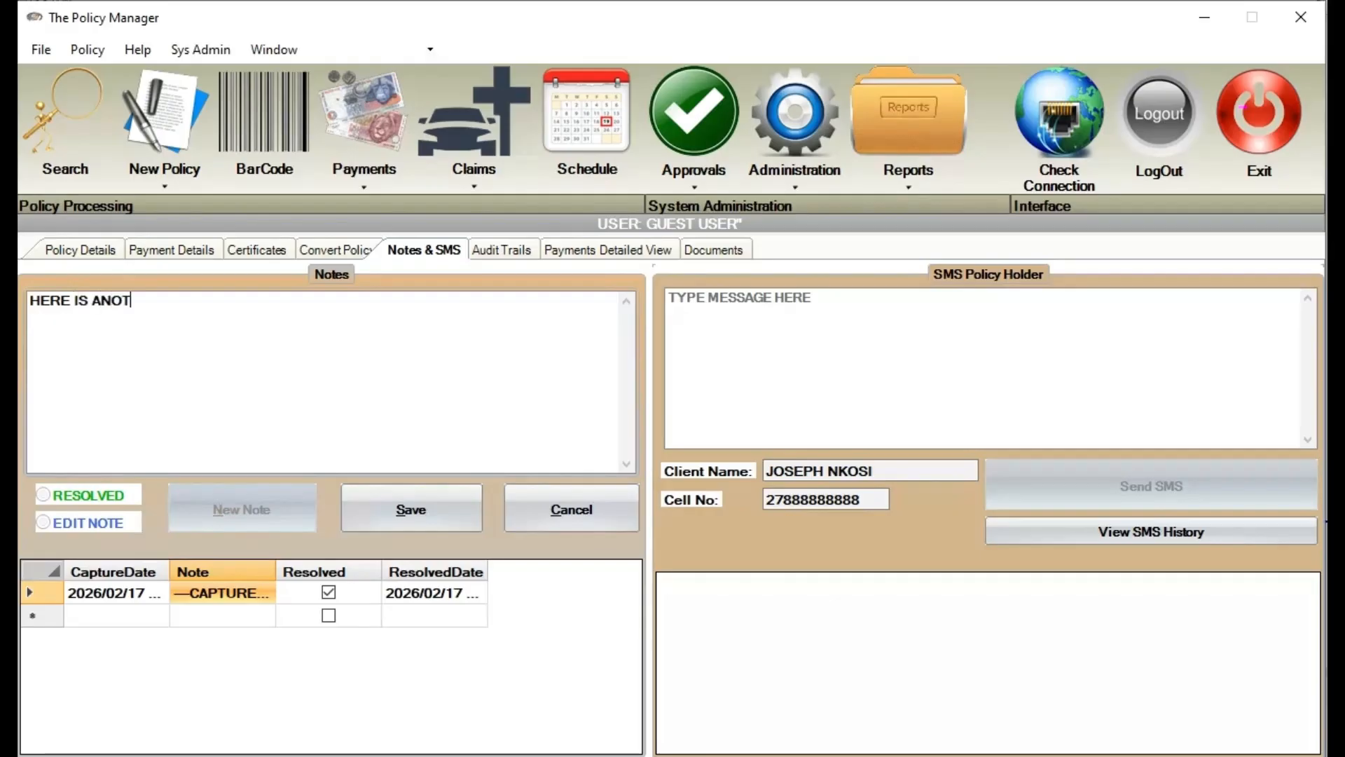
text(HER NOTE)
click(406, 523)
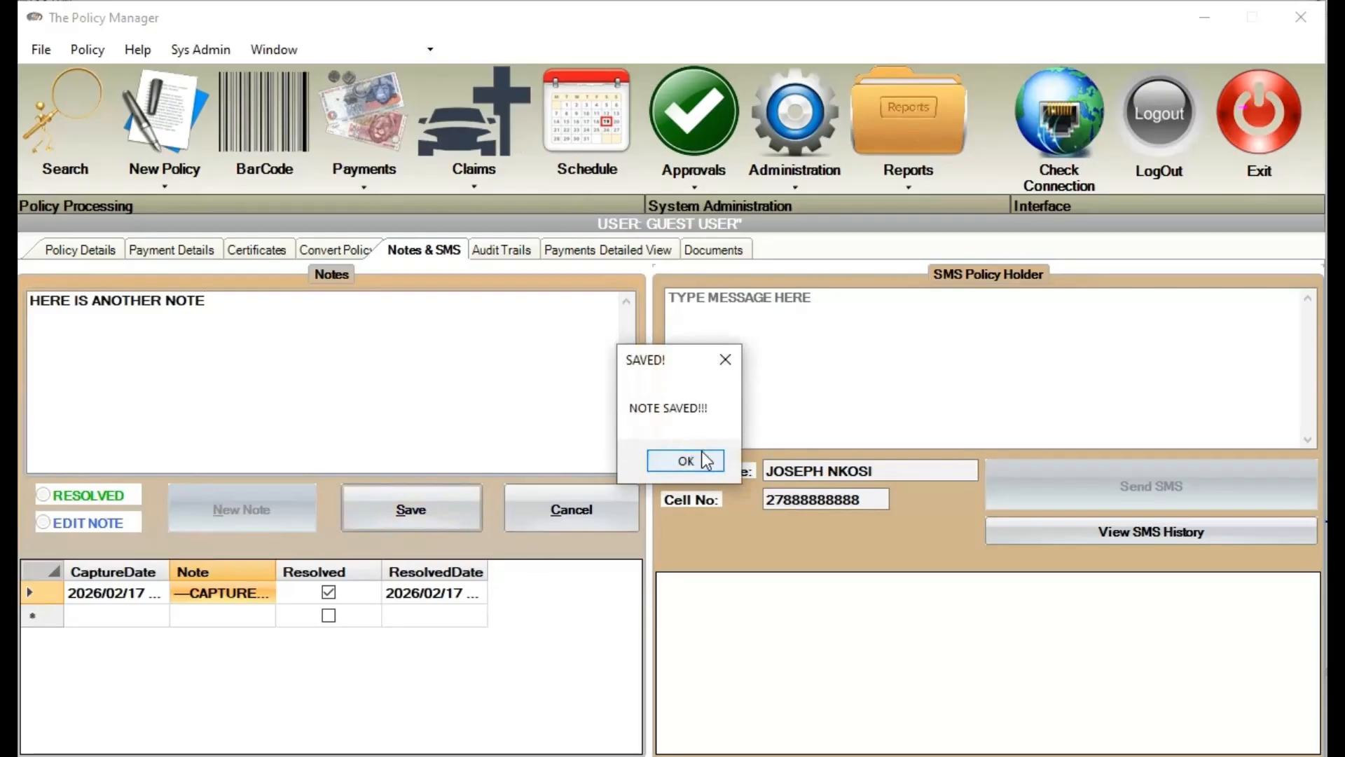
click(688, 459)
click(62, 111)
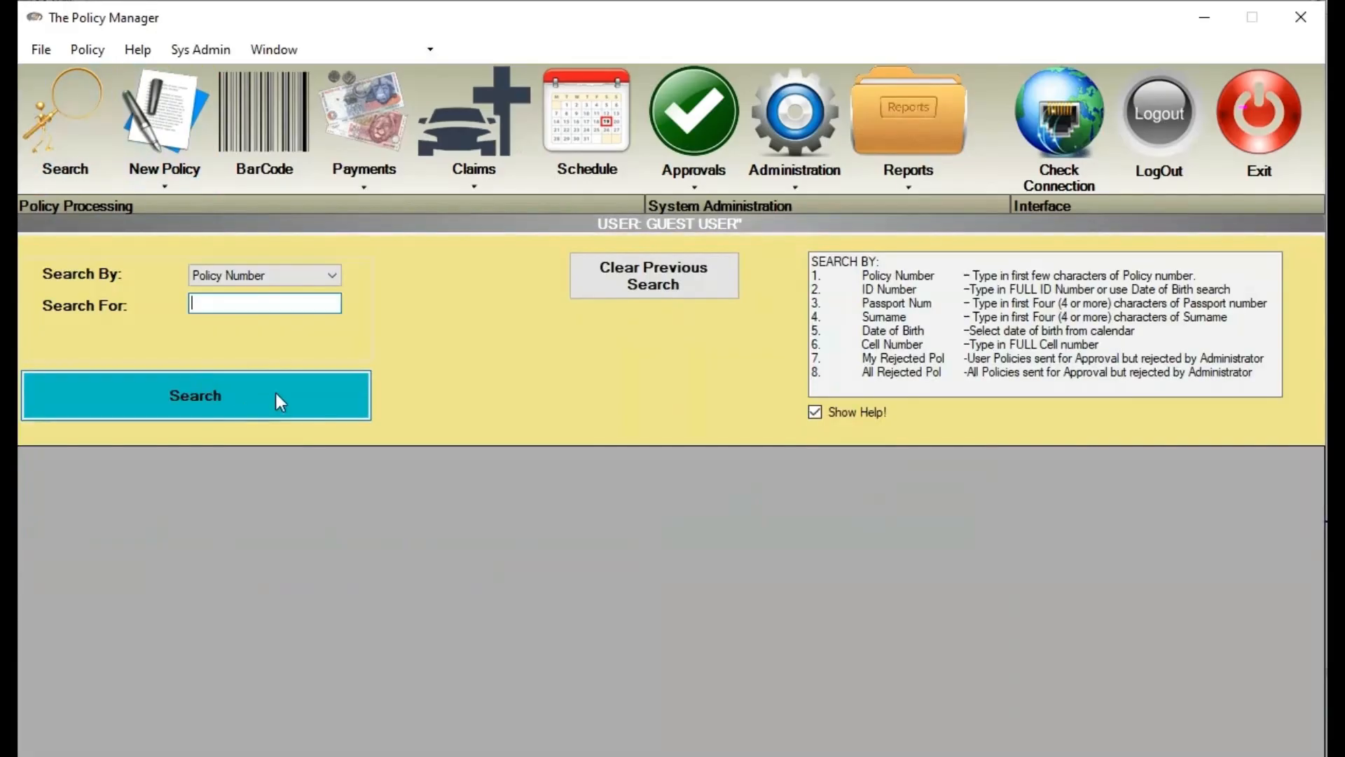
key(ctrl+v)
On DEV846, tick RESOLVED on the new note and save the remark 'RESOLVED THANKS'
click(275, 393)
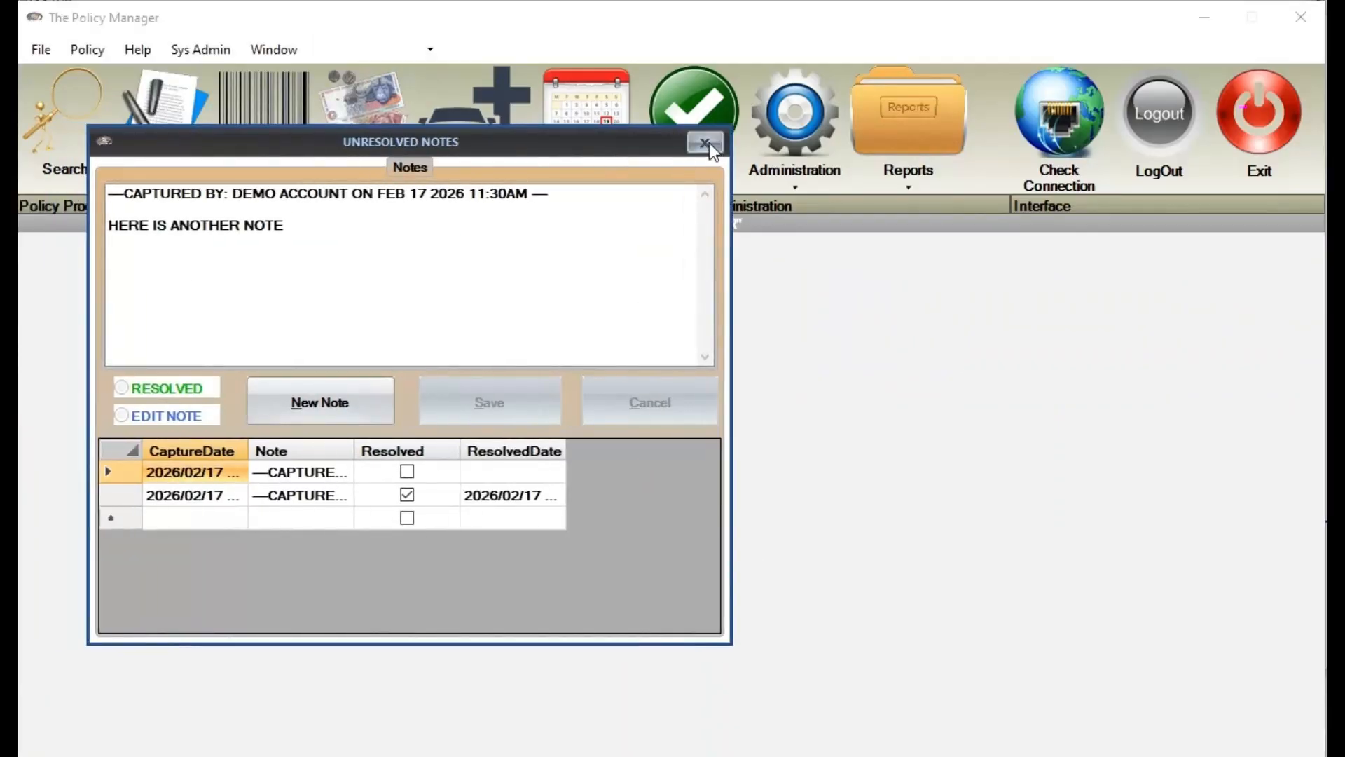
click(709, 142)
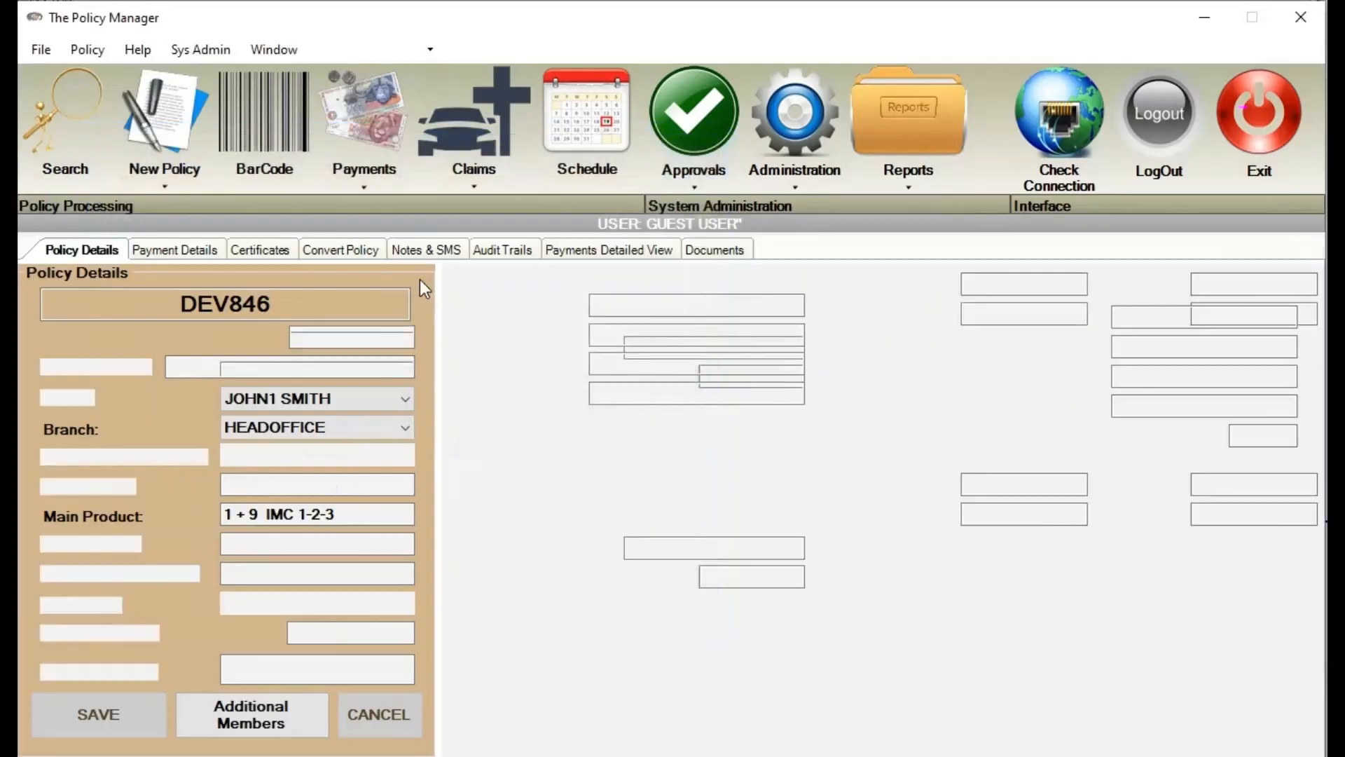
click(428, 250)
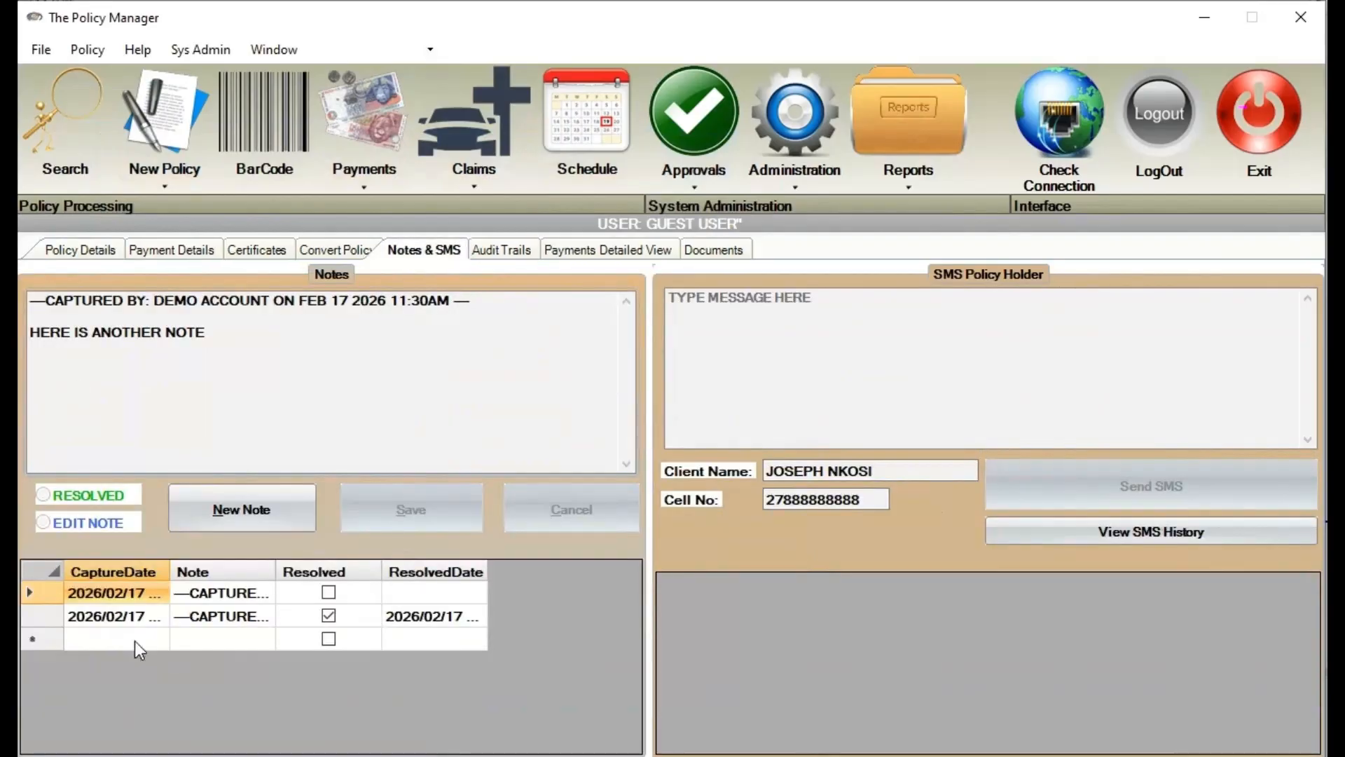
click(226, 594)
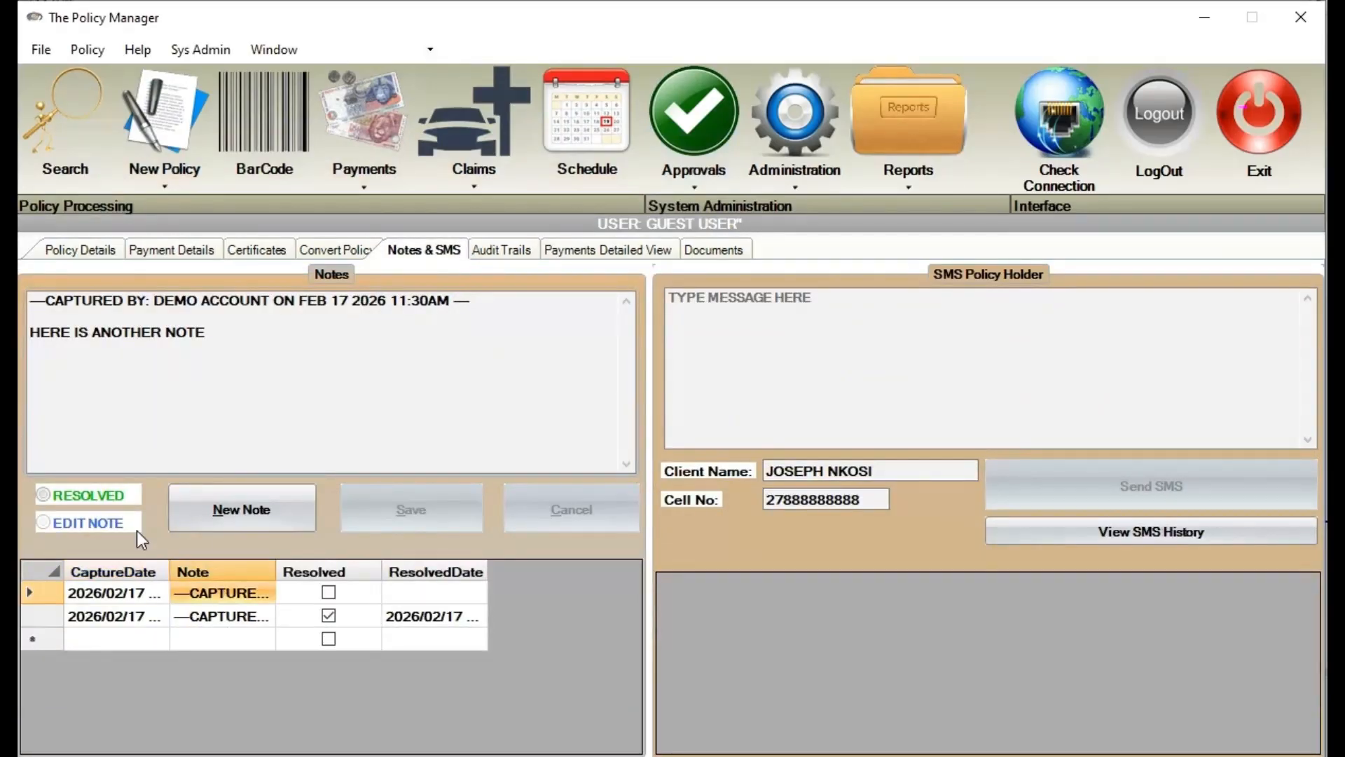
click(92, 498)
click(323, 383)
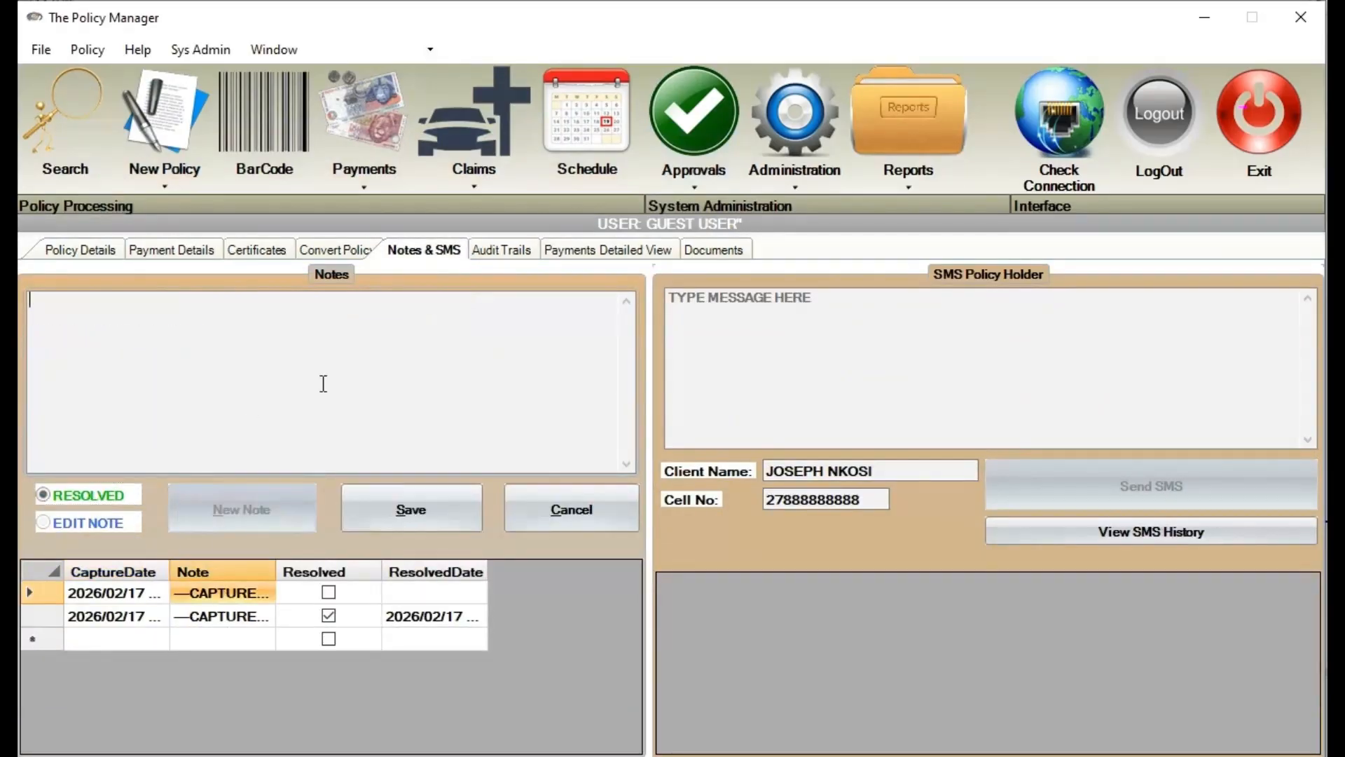
text(RESOLVED THANKS)
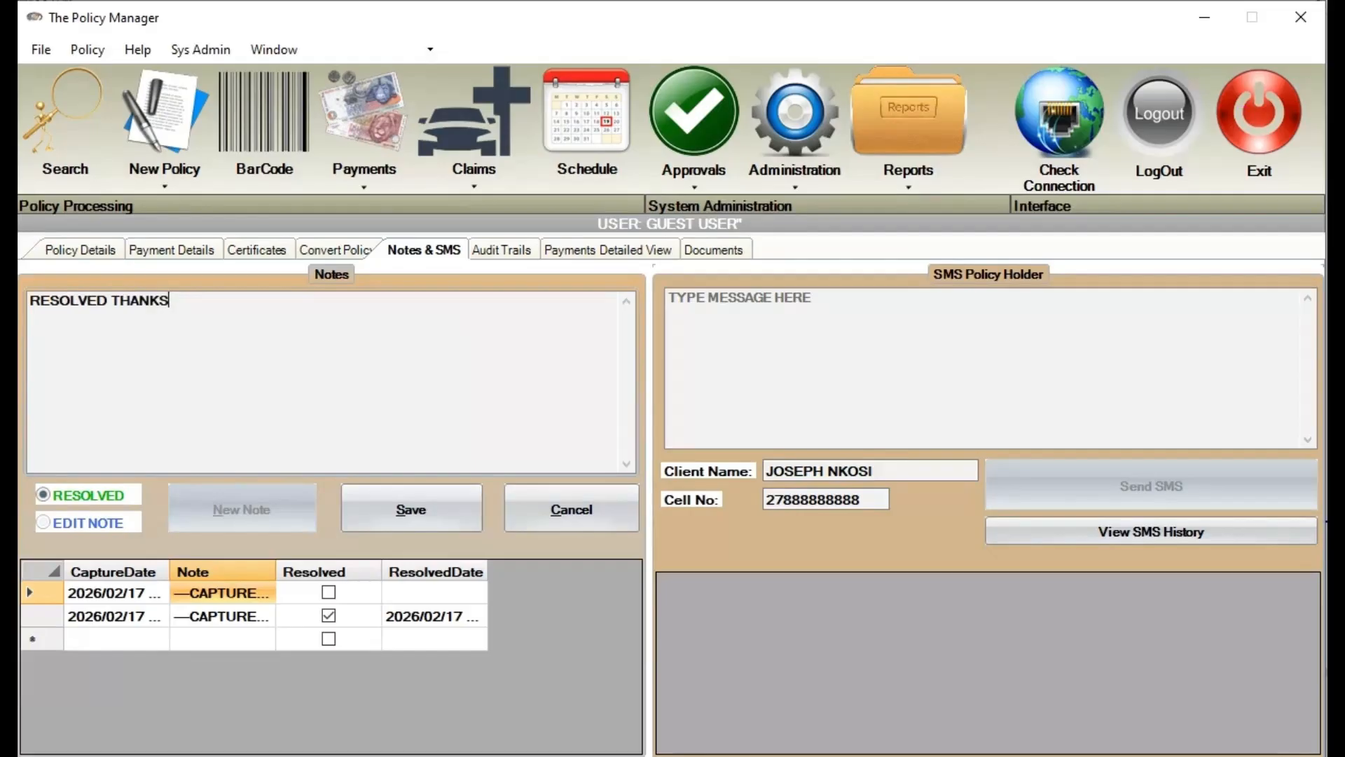
click(399, 498)
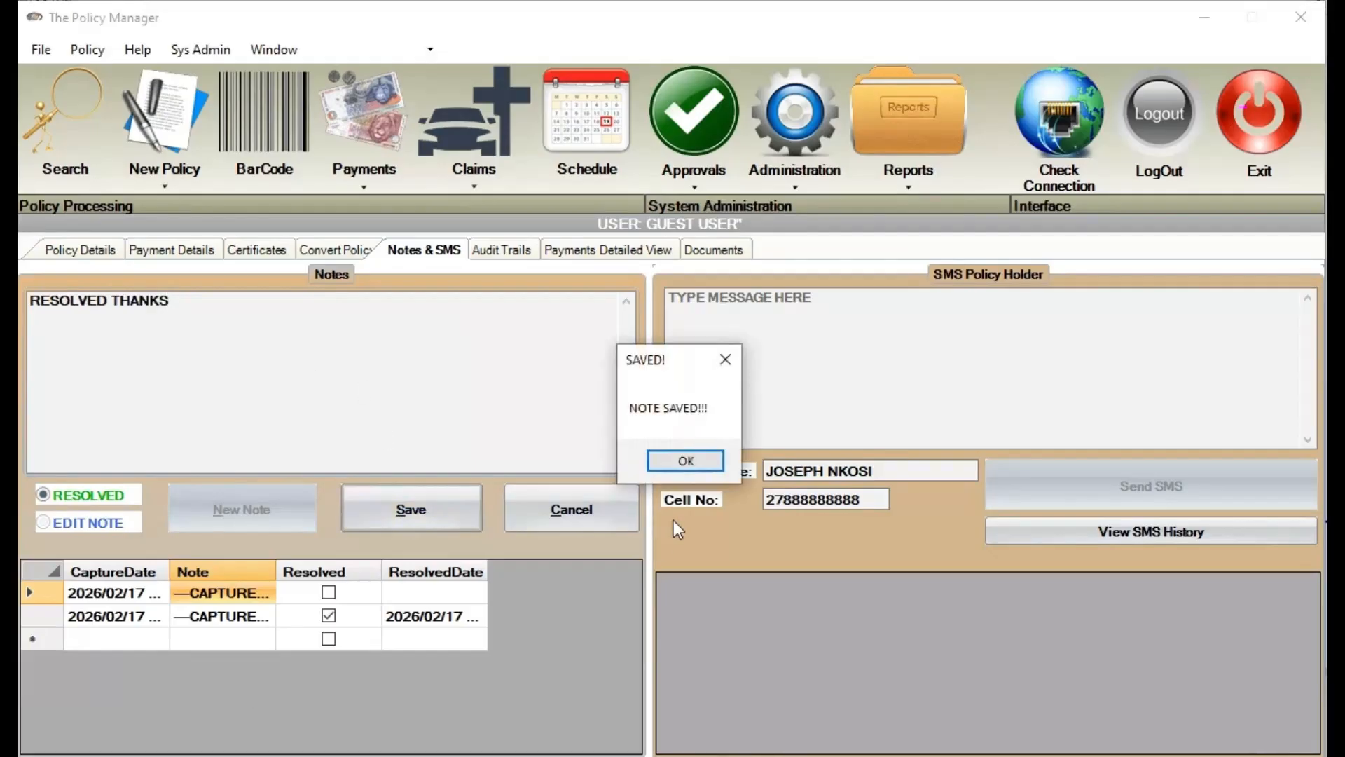
click(696, 460)
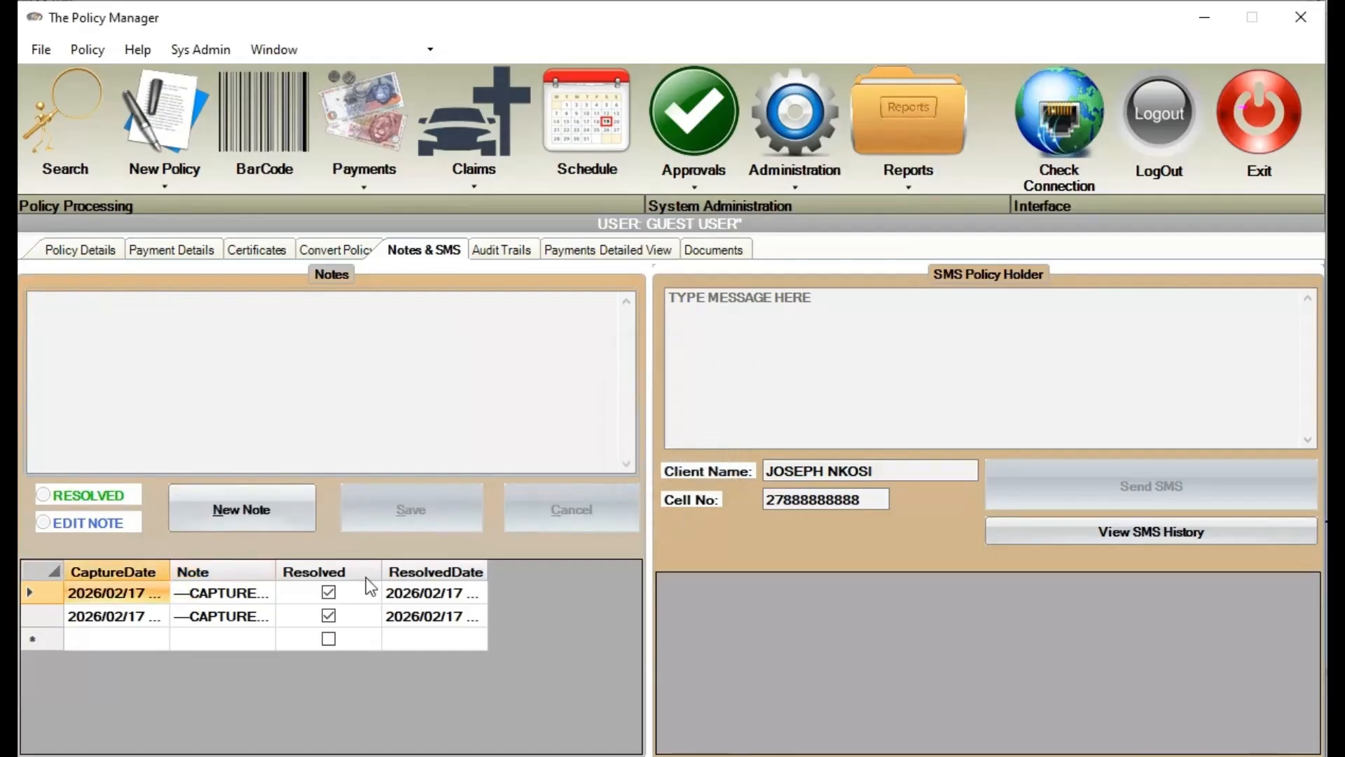
Review the ID book note and the new note, checking both show as resolved
double_click(255, 619)
click(263, 600)
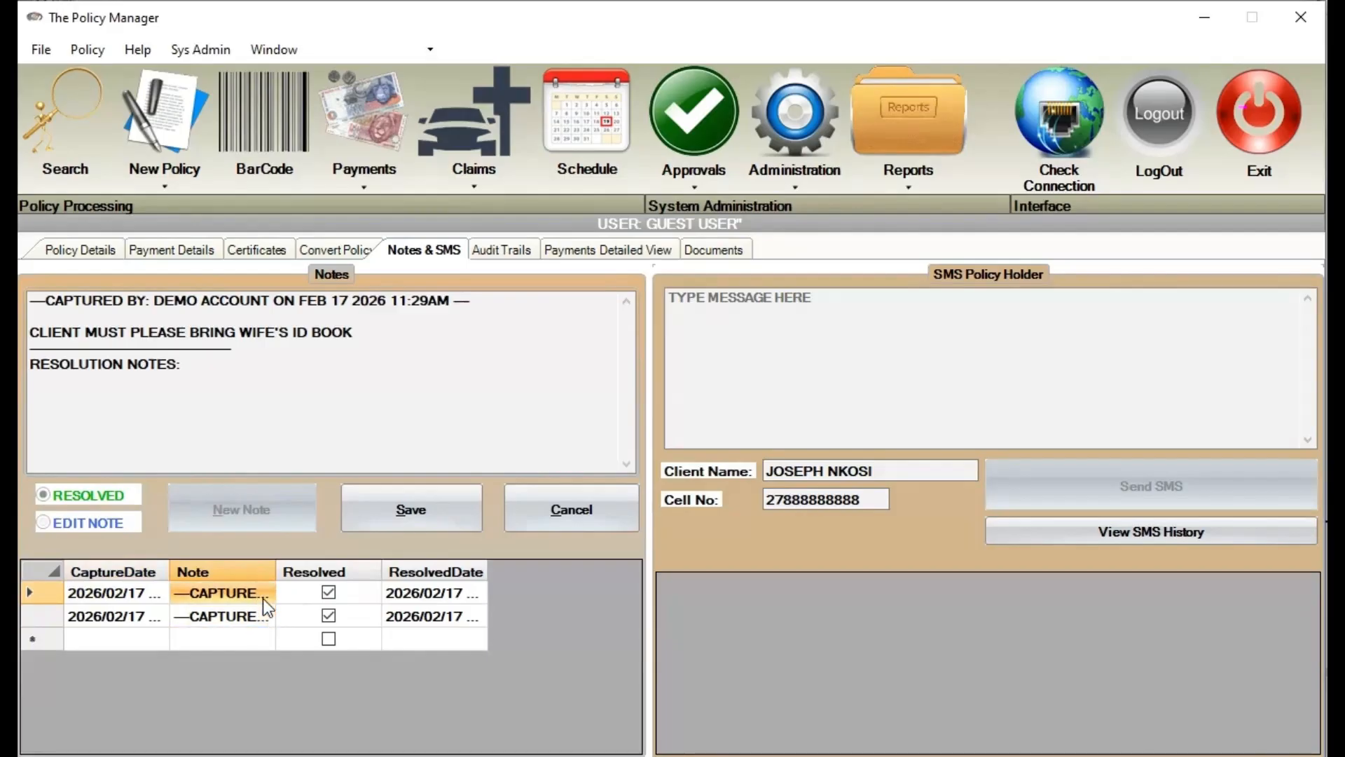
double_click(129, 617)
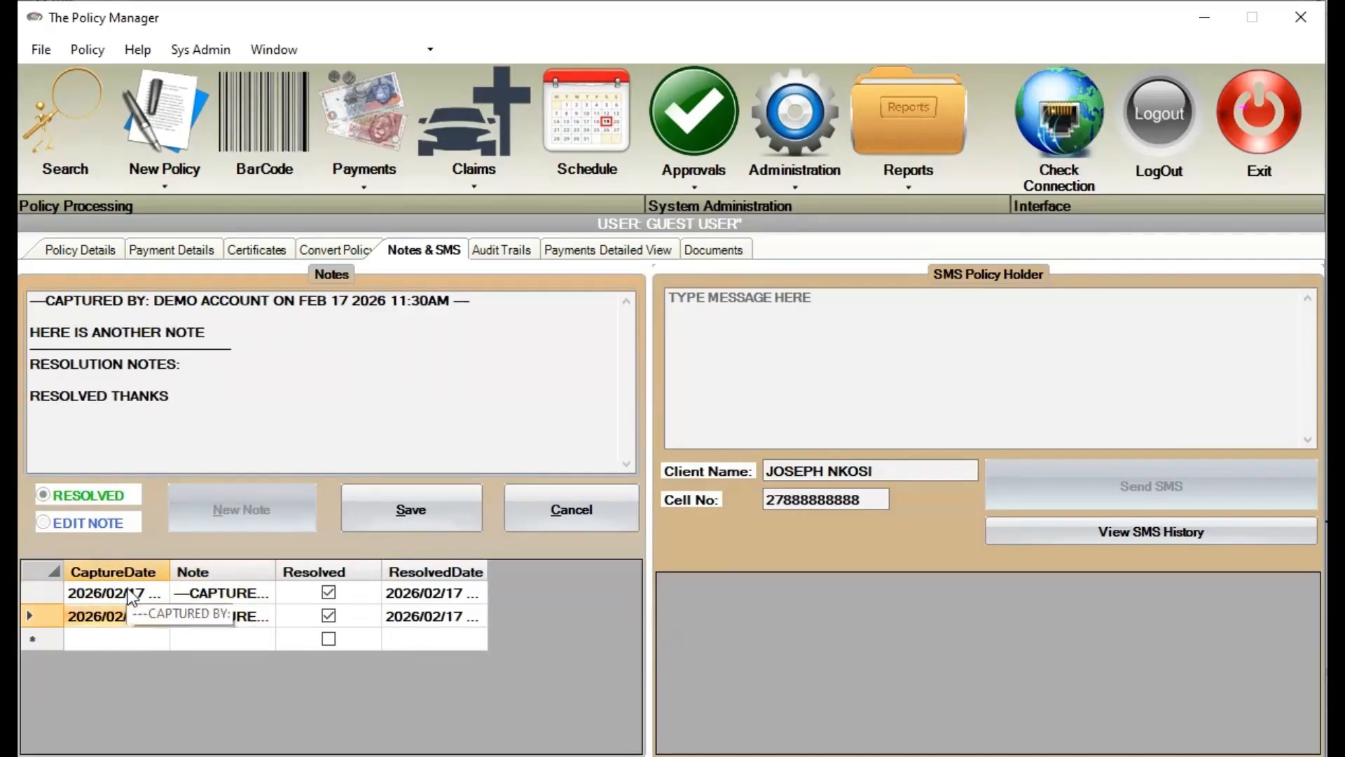
click(128, 592)
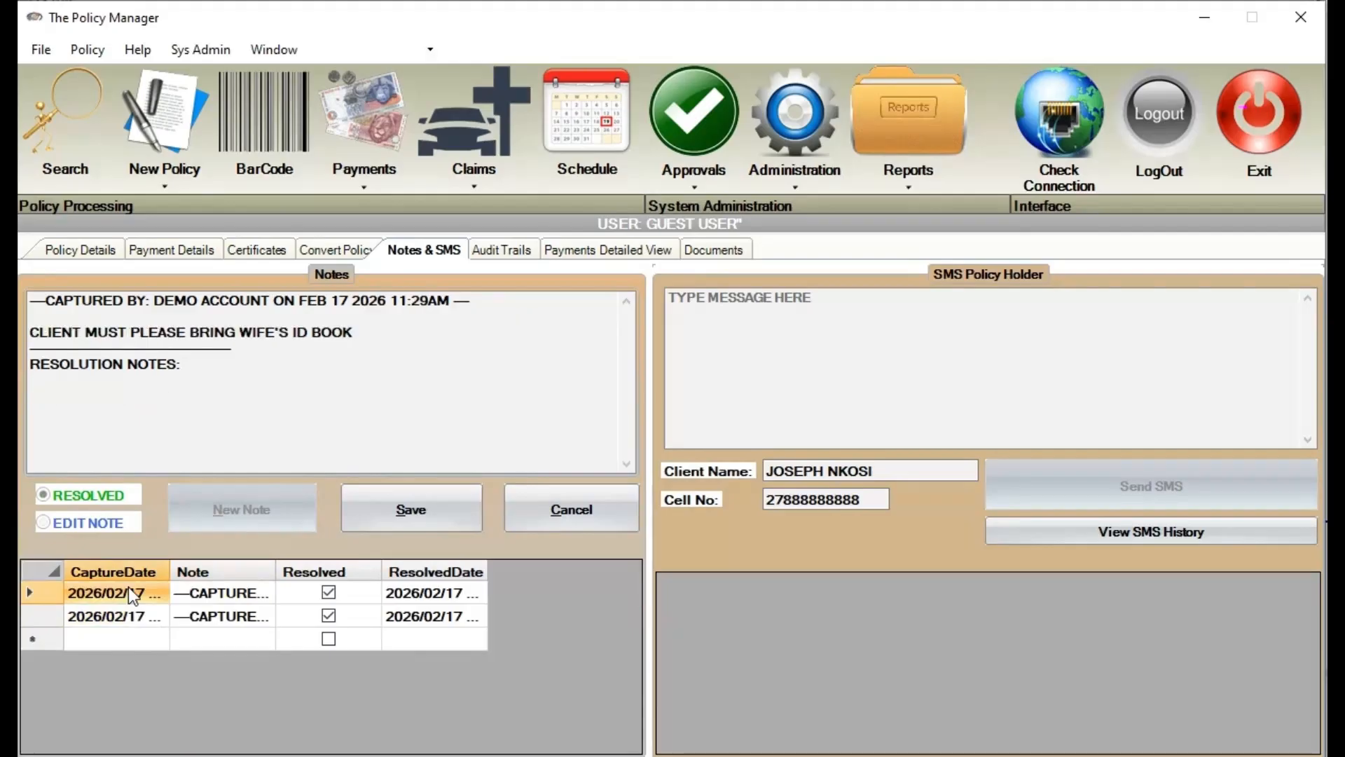
click(143, 616)
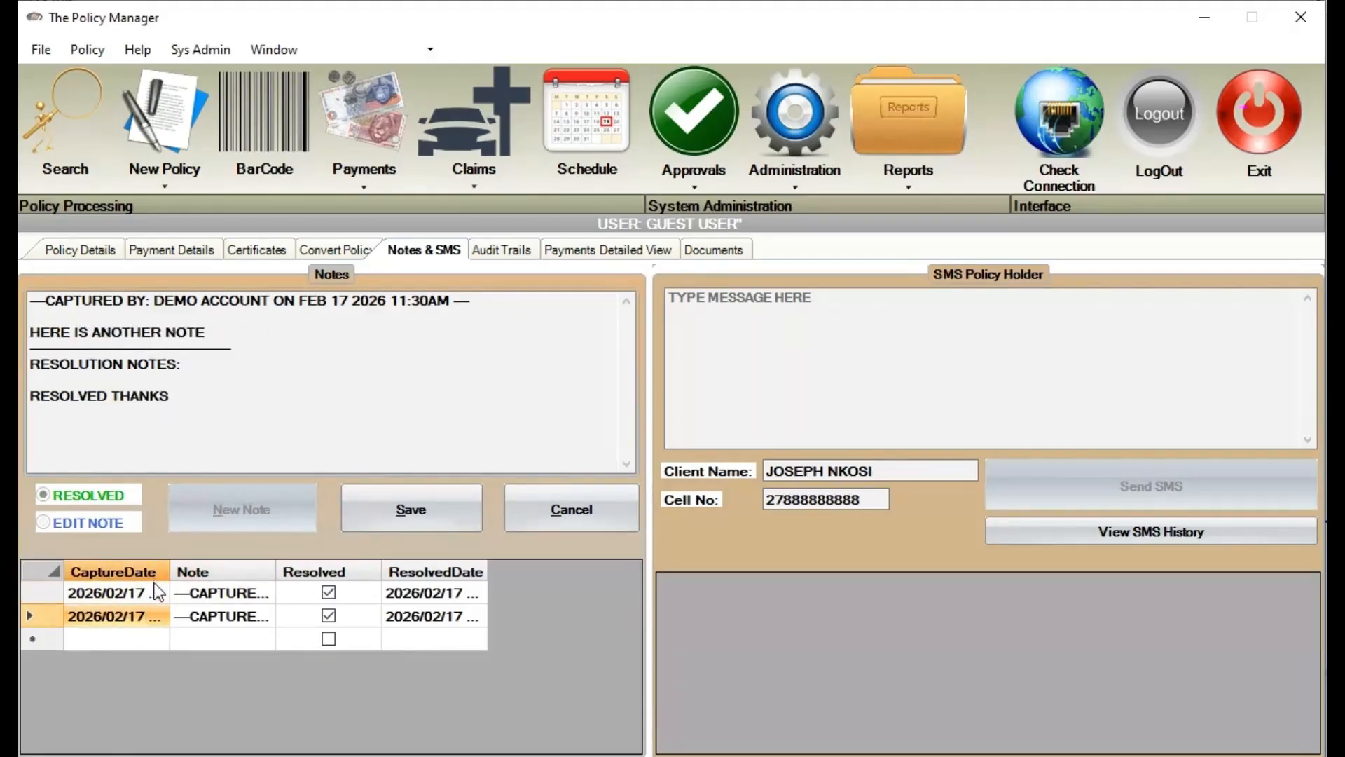
click(150, 593)
click(143, 616)
Send the policy holder the SMS 'Hi, Please come and pay for February 2026.'
click(879, 351)
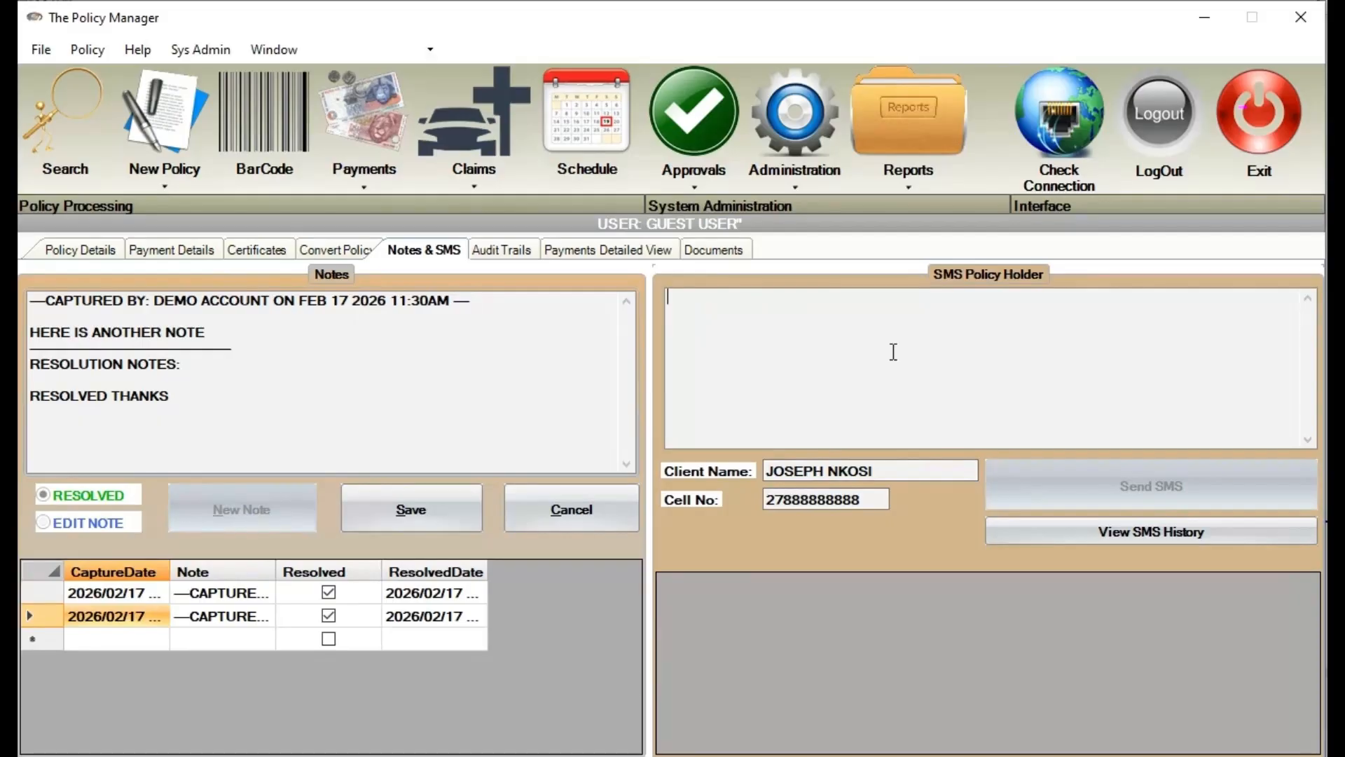
text(Hi,)
key(Return)
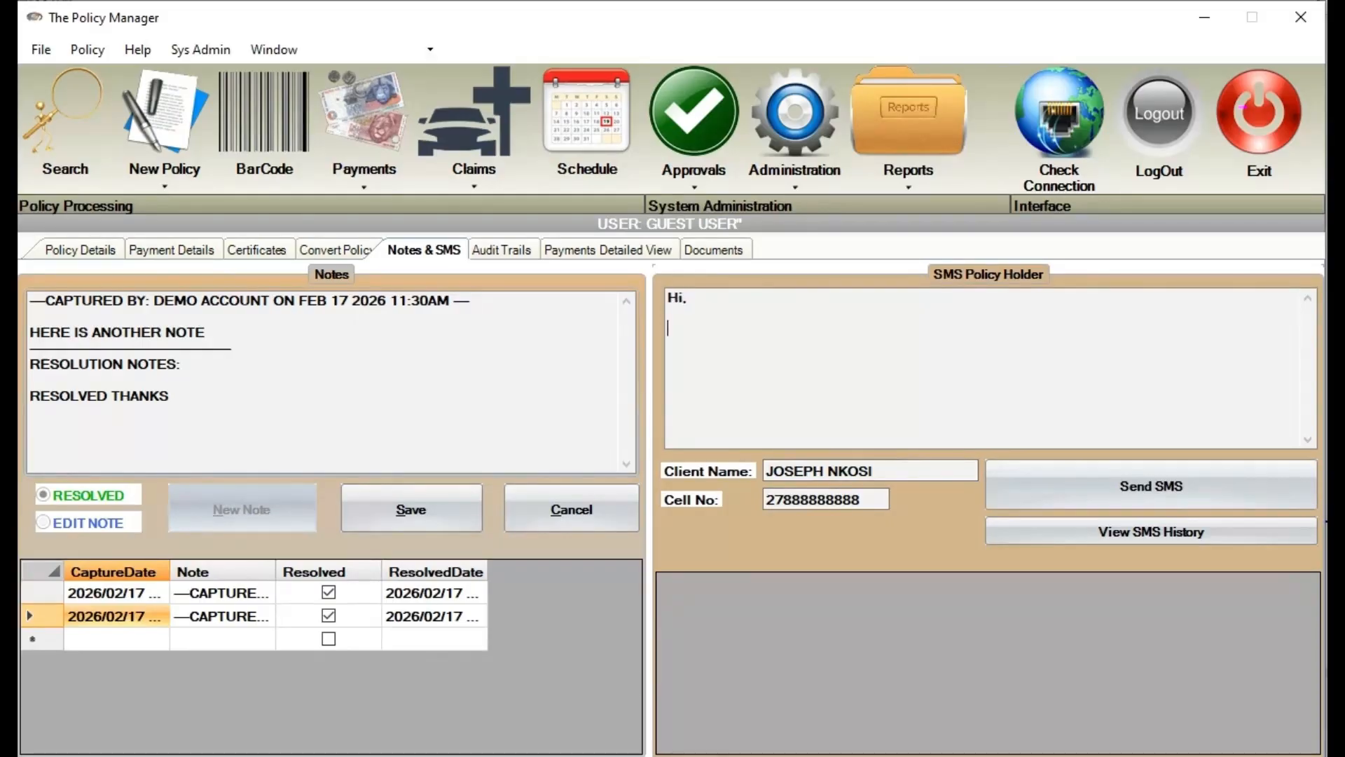
text(Please come and pay )
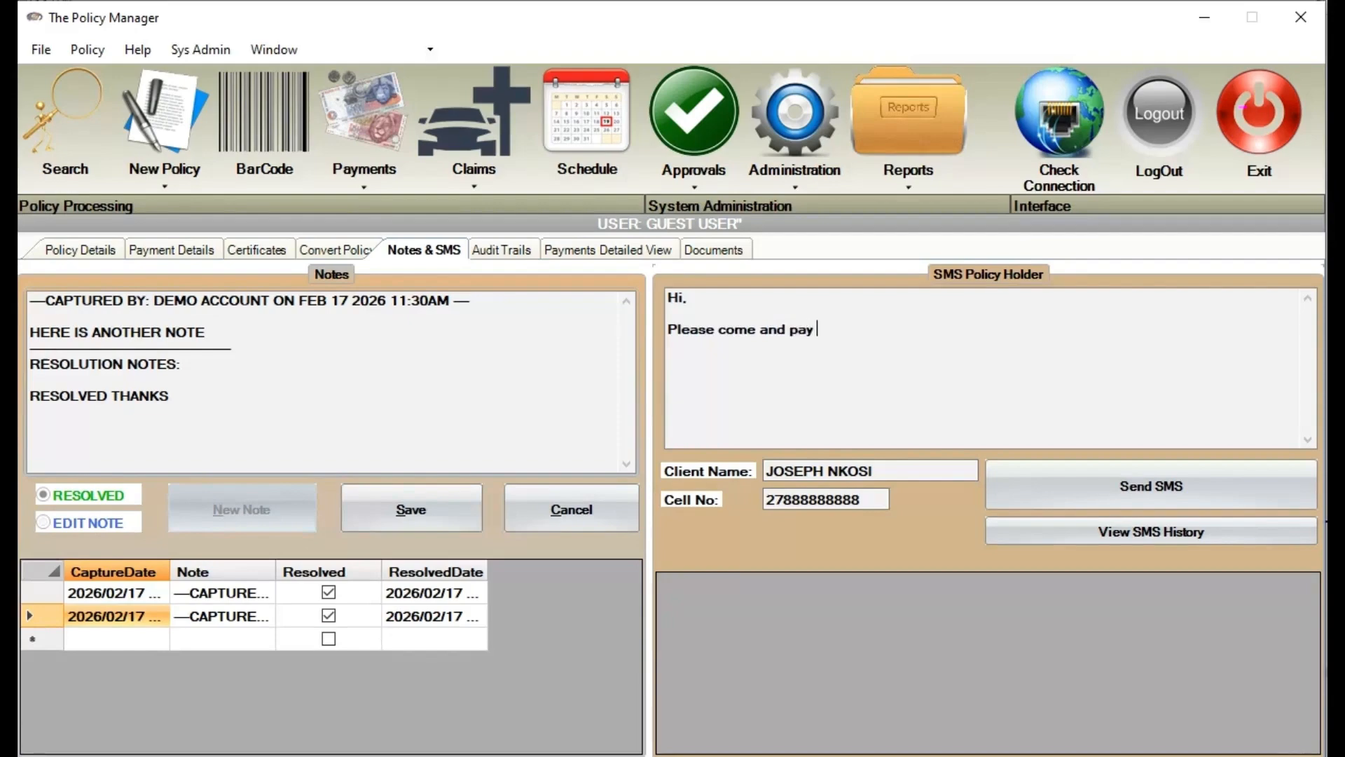
text(for February)
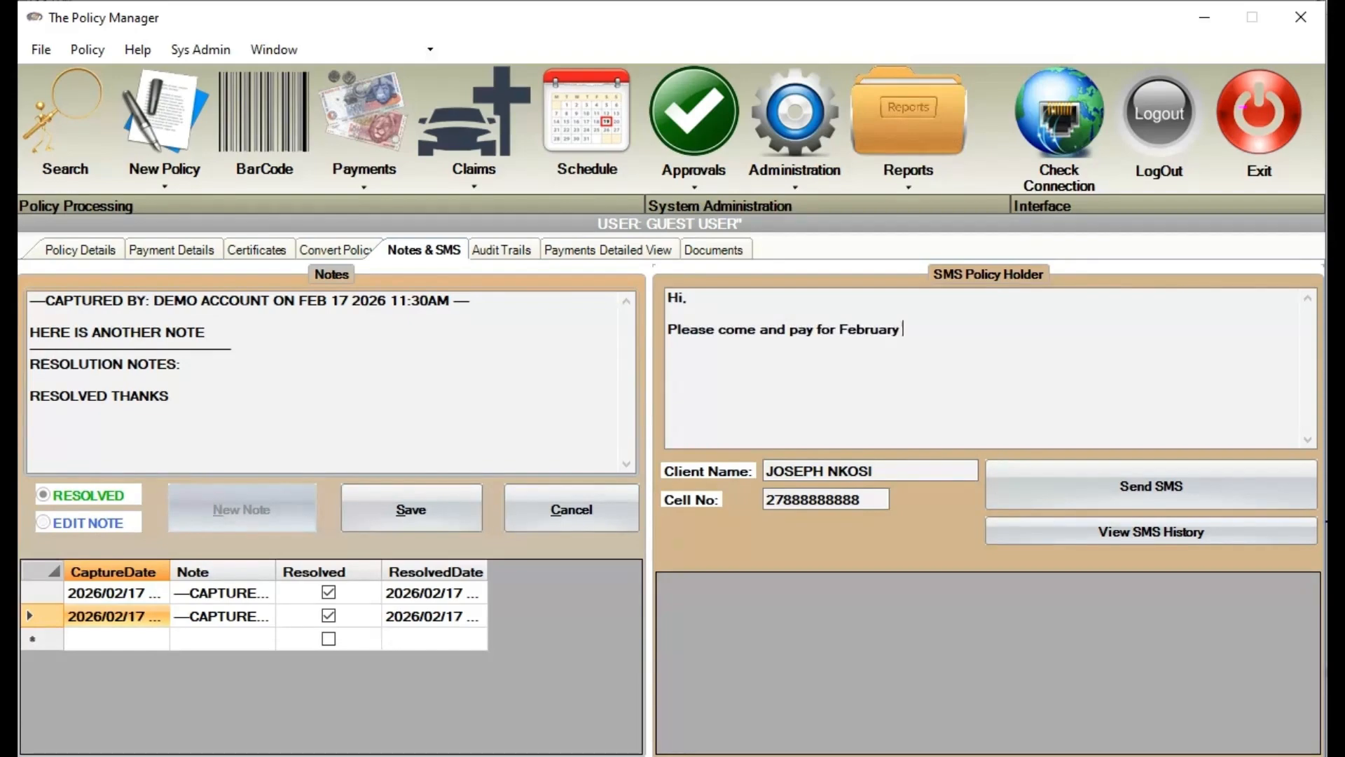
text( 2026.)
key(Return)
key(Return)
click(1101, 461)
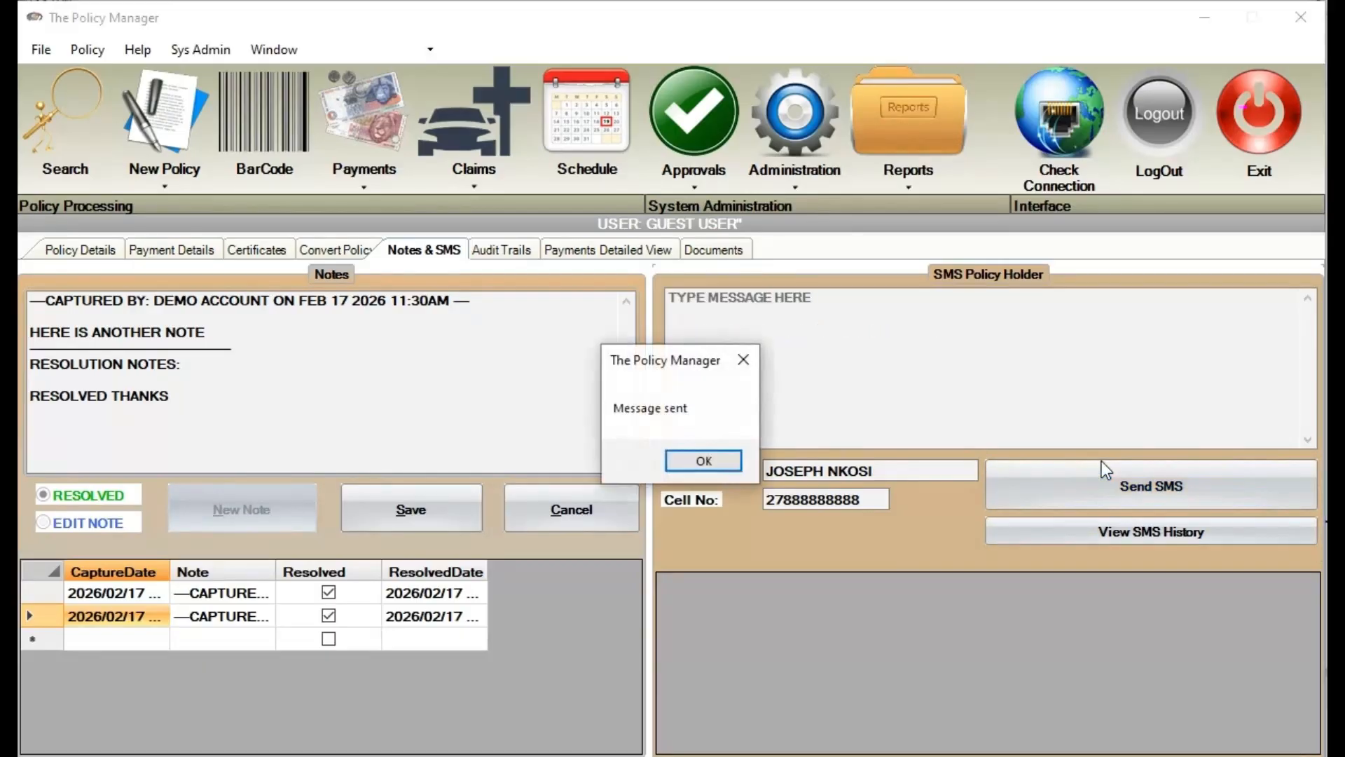
click(714, 461)
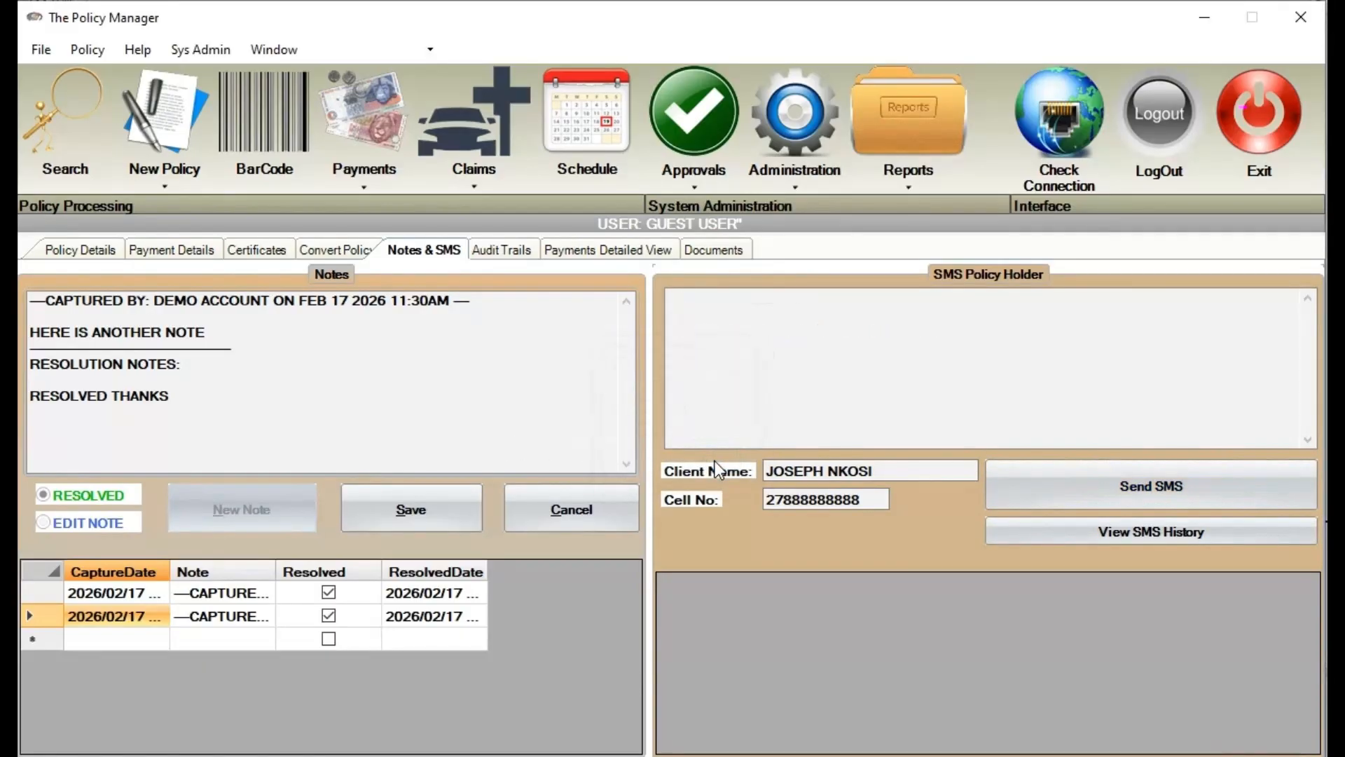
View the SMS history, loading the February reminder and the welcome message, then open Audit Trails
click(1148, 534)
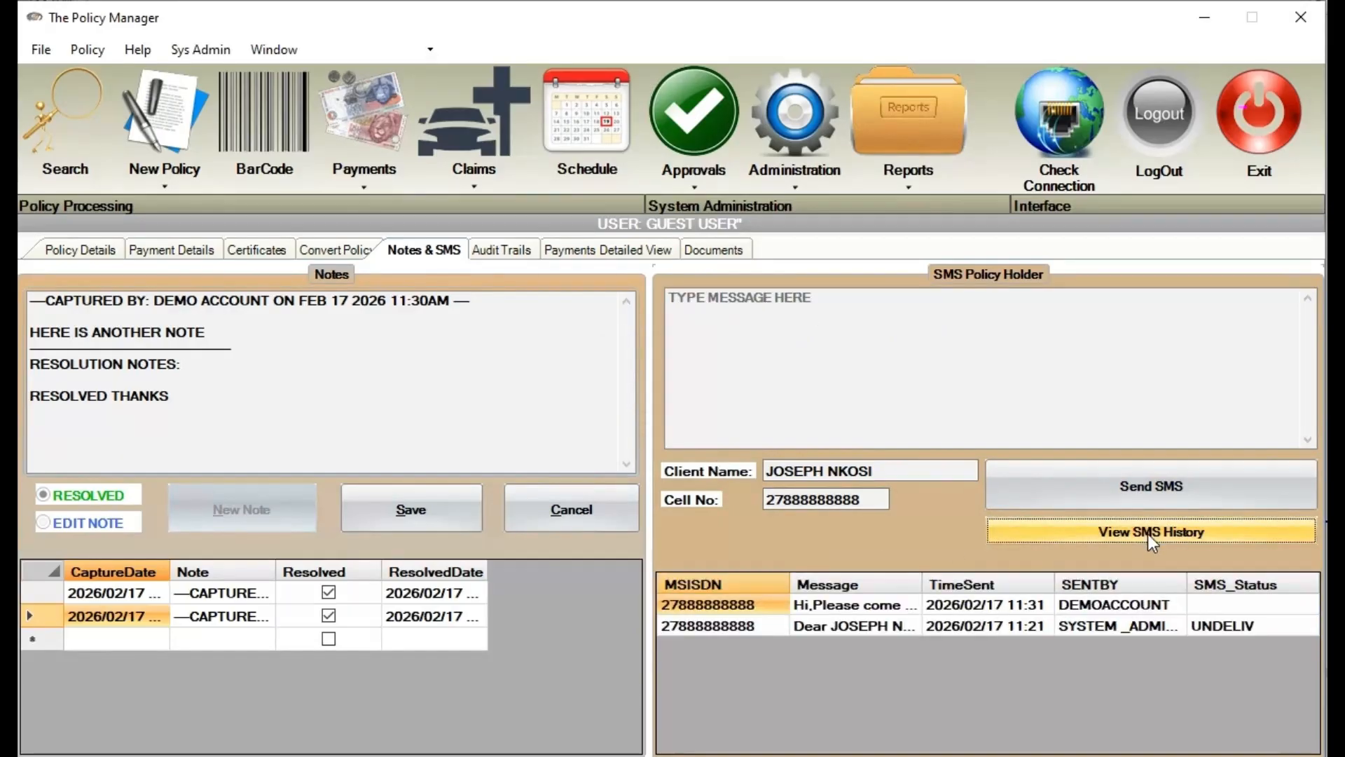
click(841, 604)
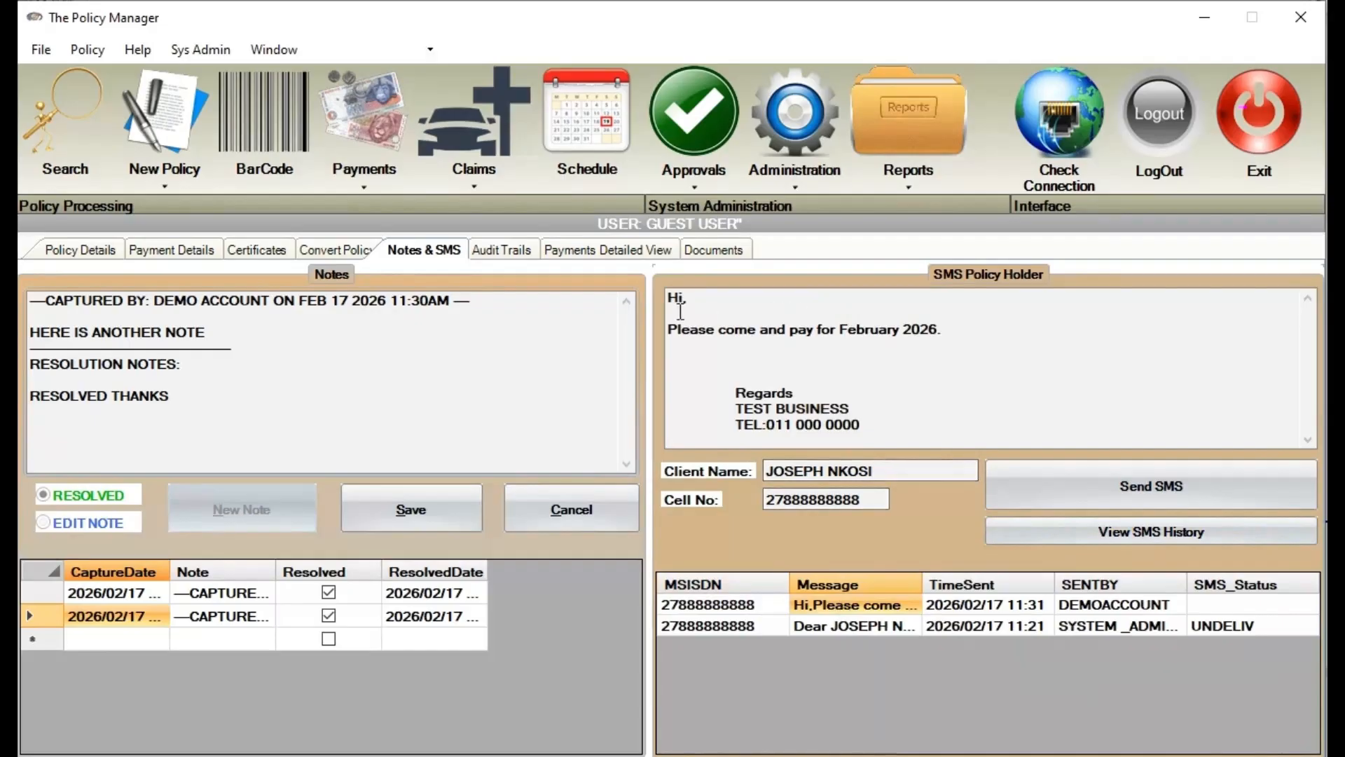
drag(678, 303, 1030, 421)
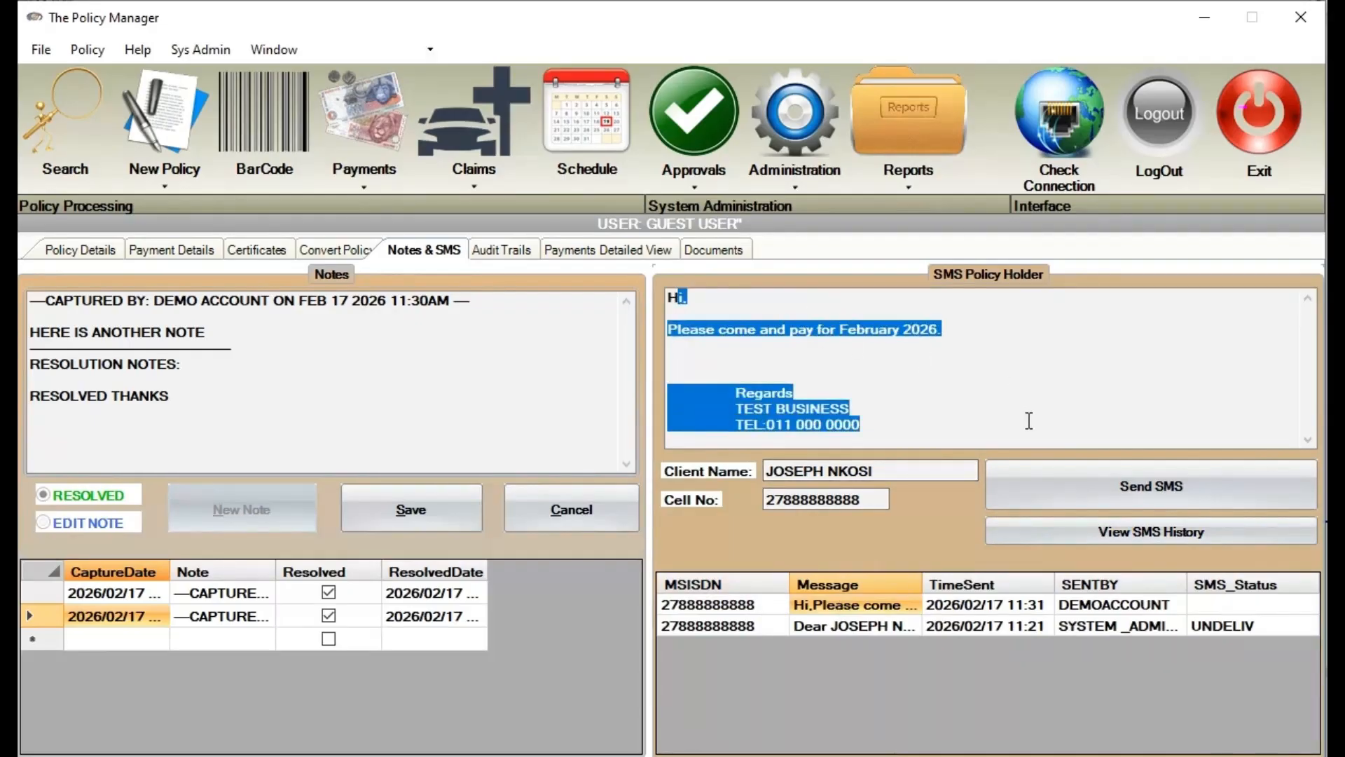
click(871, 626)
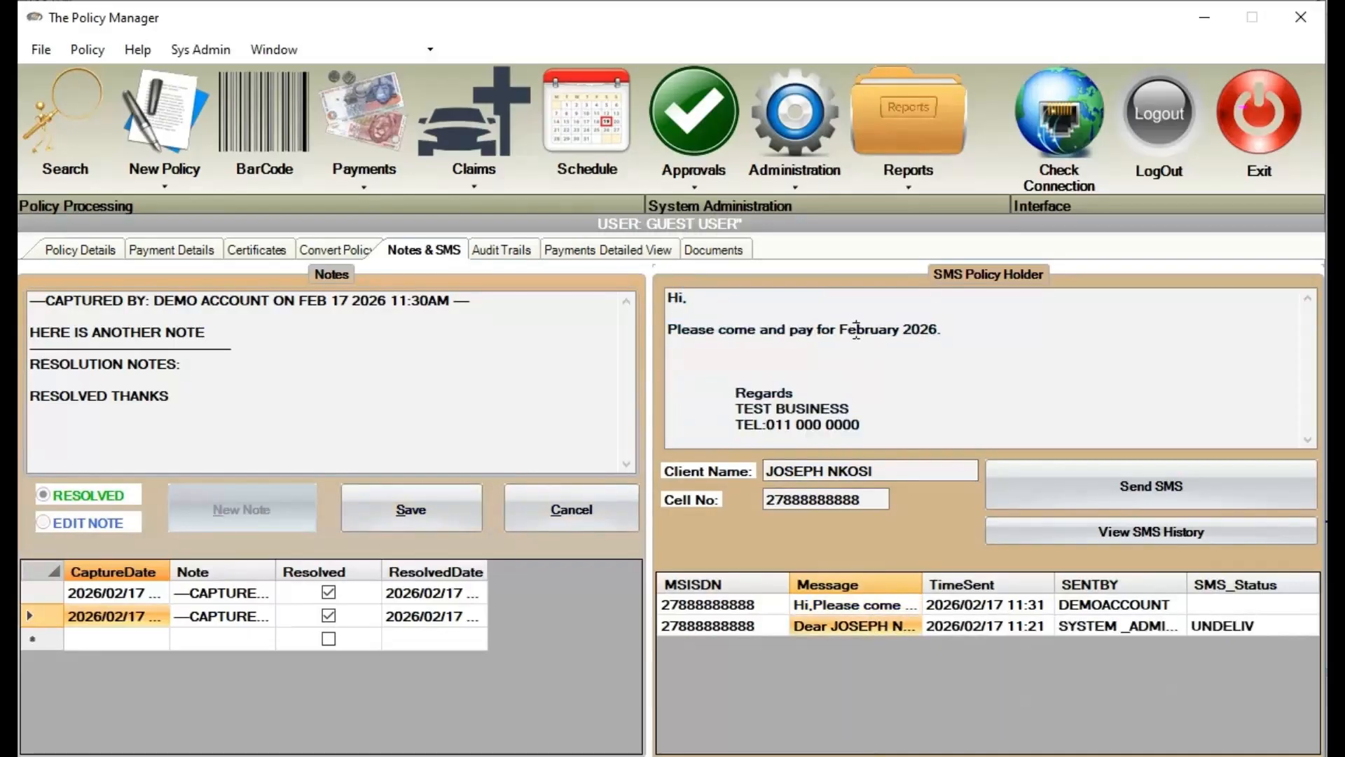
click(833, 627)
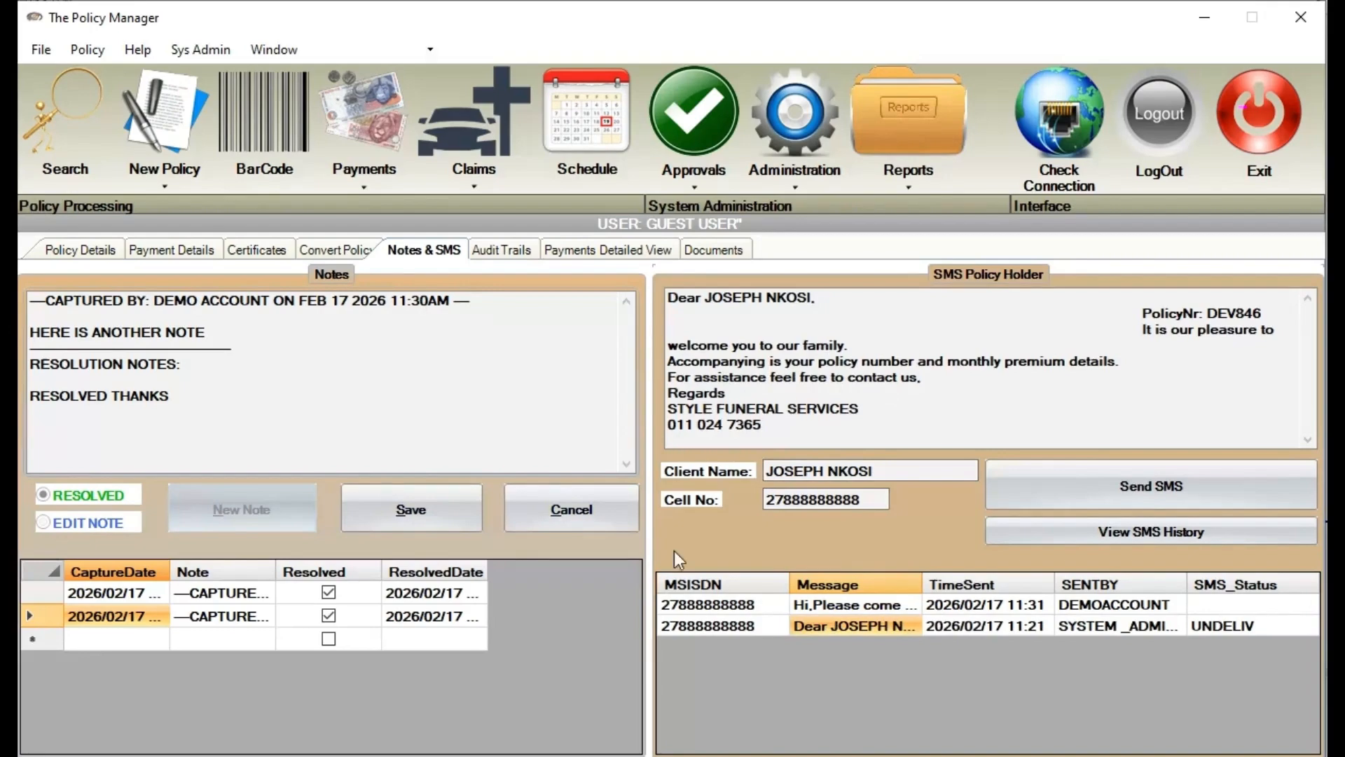
click(721, 603)
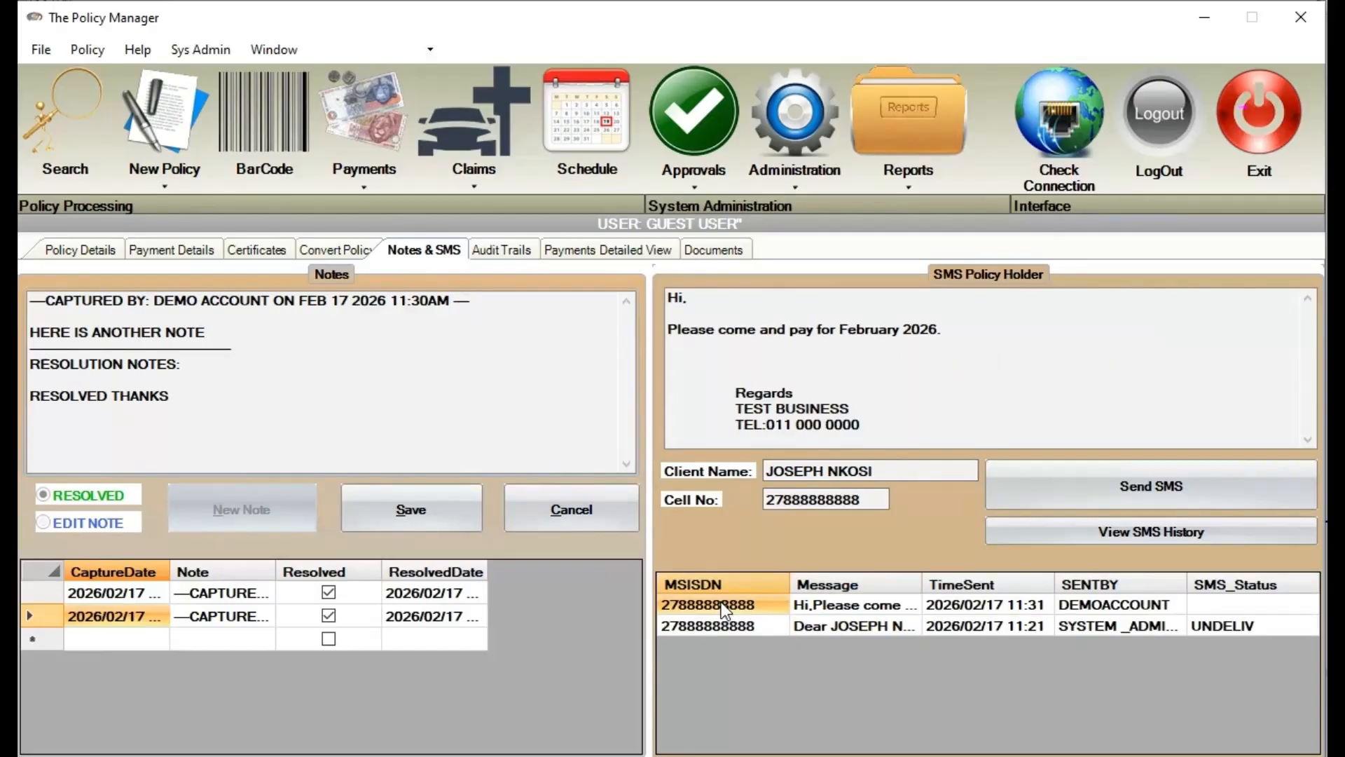
click(514, 755)
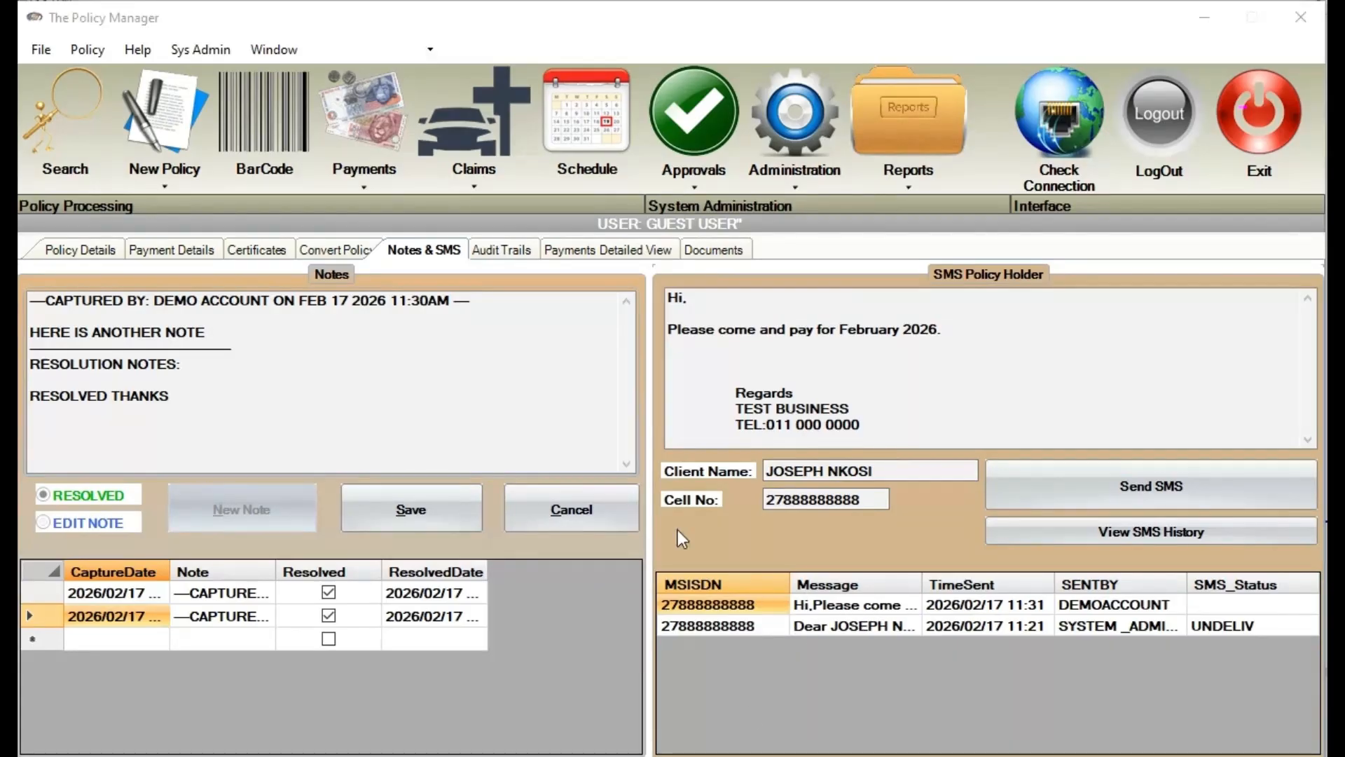
click(488, 254)
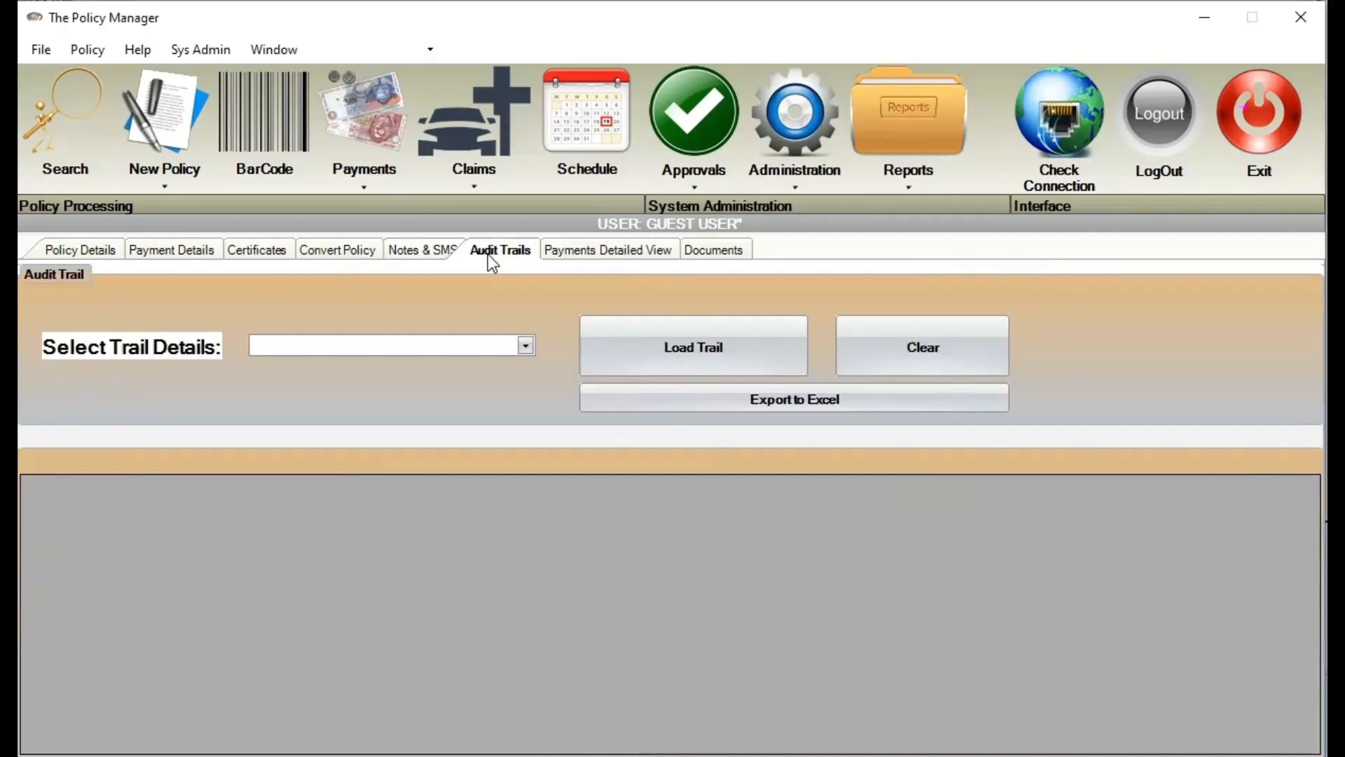
Load DEV846's audit trail, widen ChangeDate and ActionTaken, and inspect entries 10322 and 10323
click(713, 356)
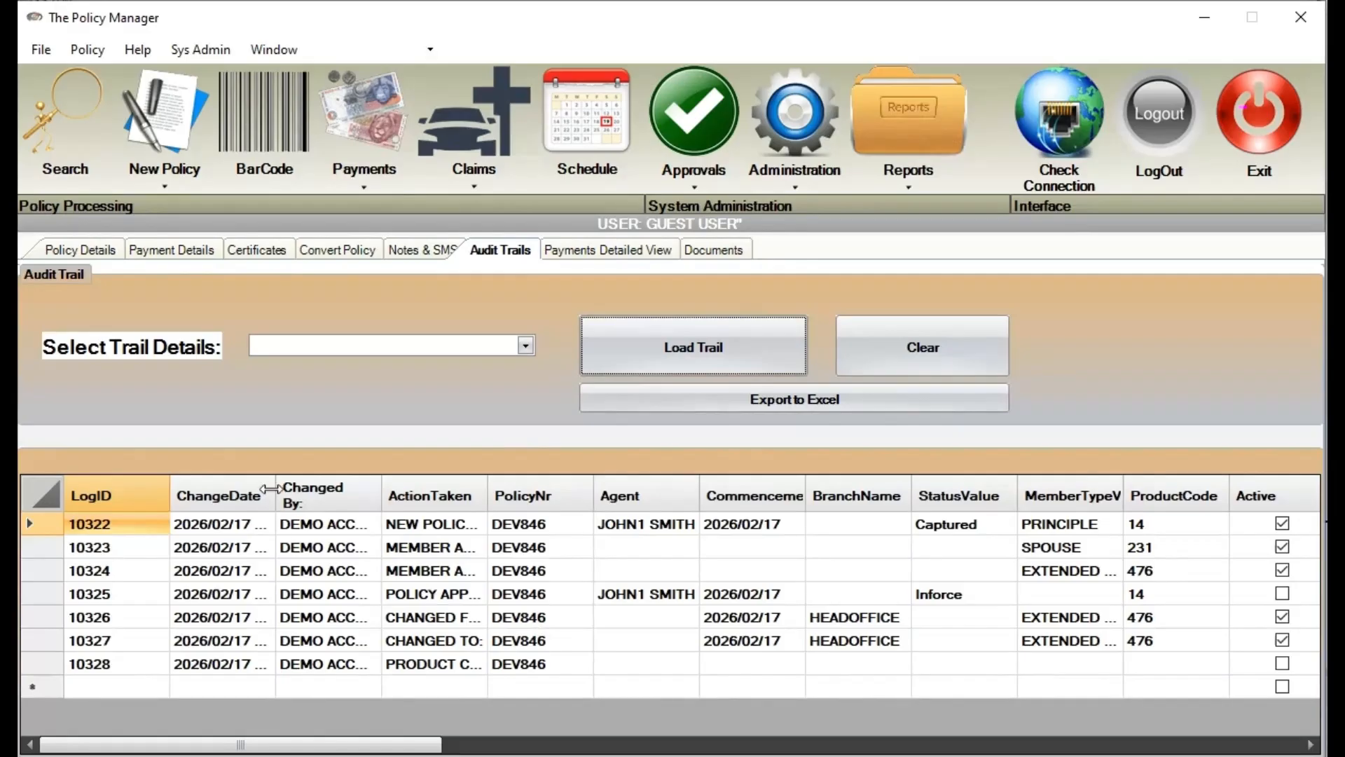
drag(275, 494, 431, 494)
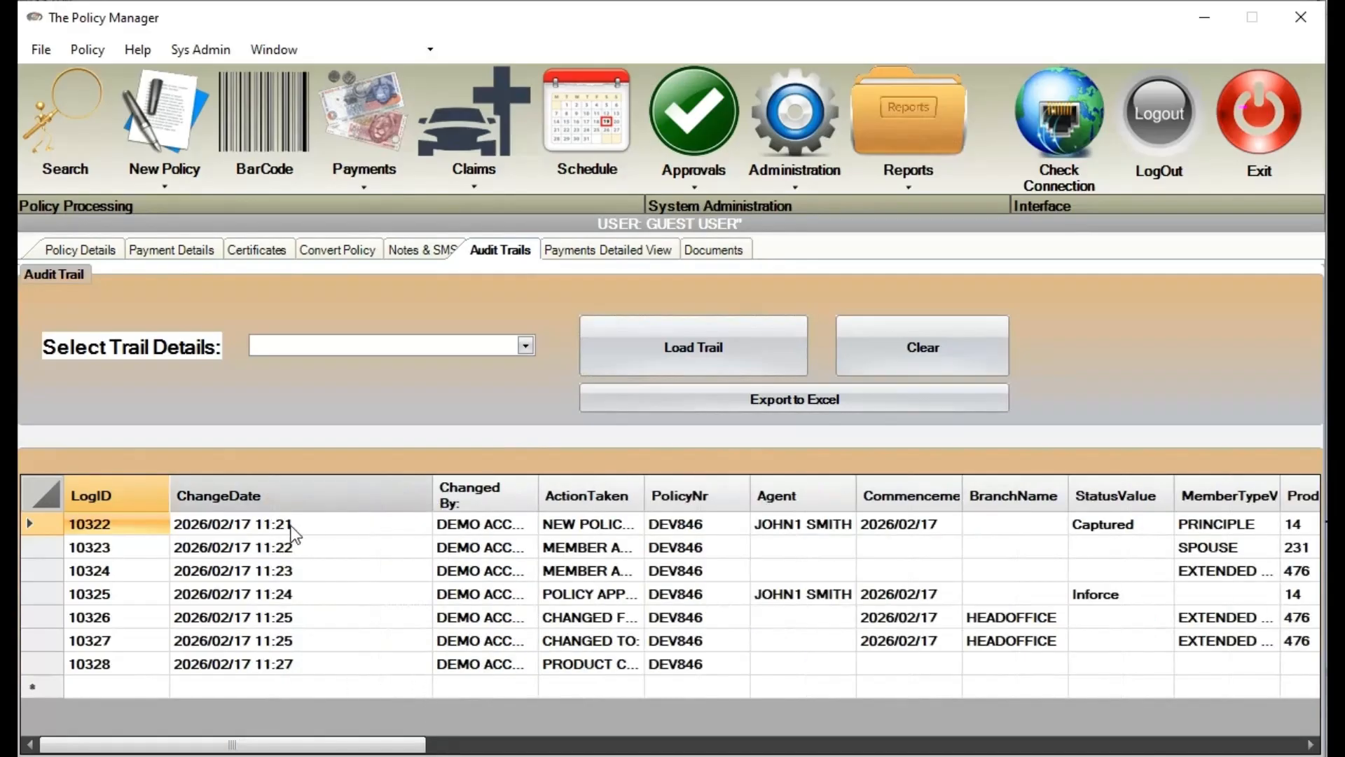
drag(644, 496, 775, 496)
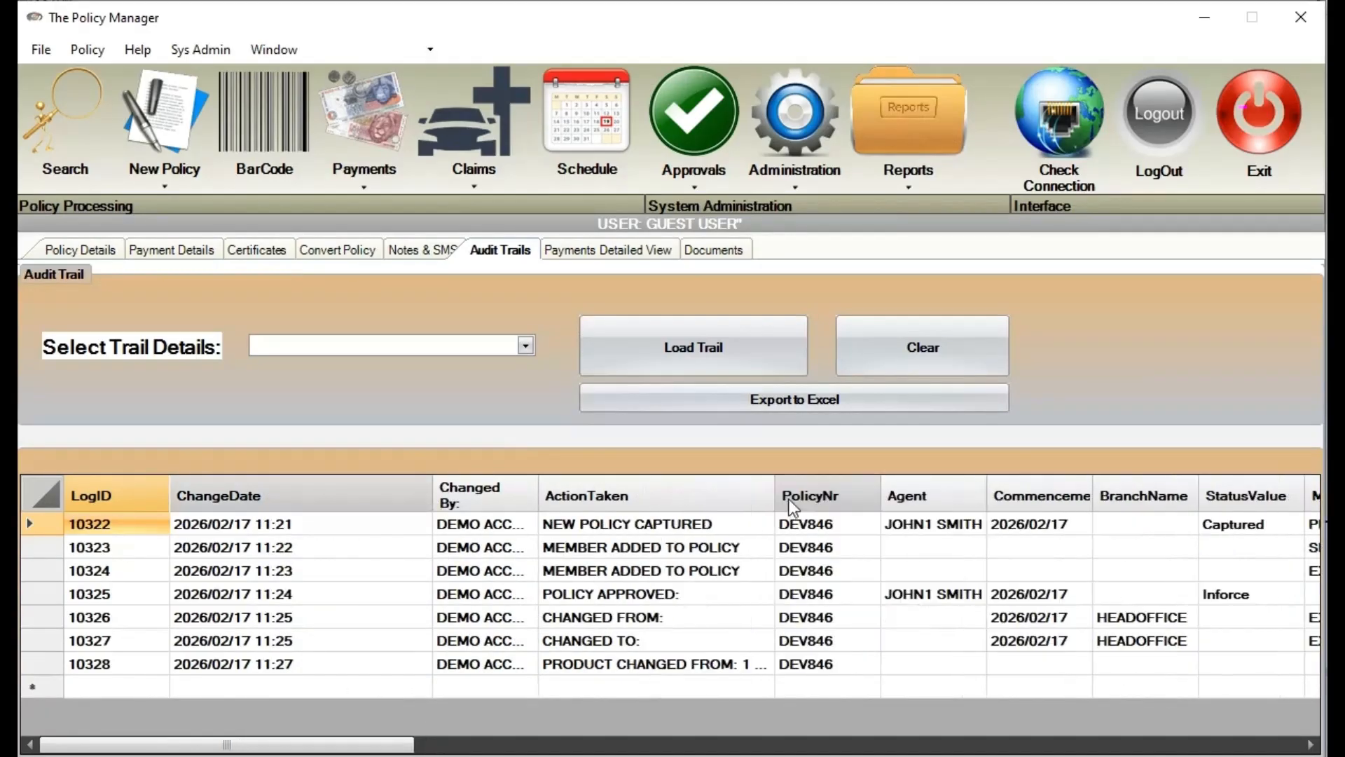
click(731, 523)
click(49, 523)
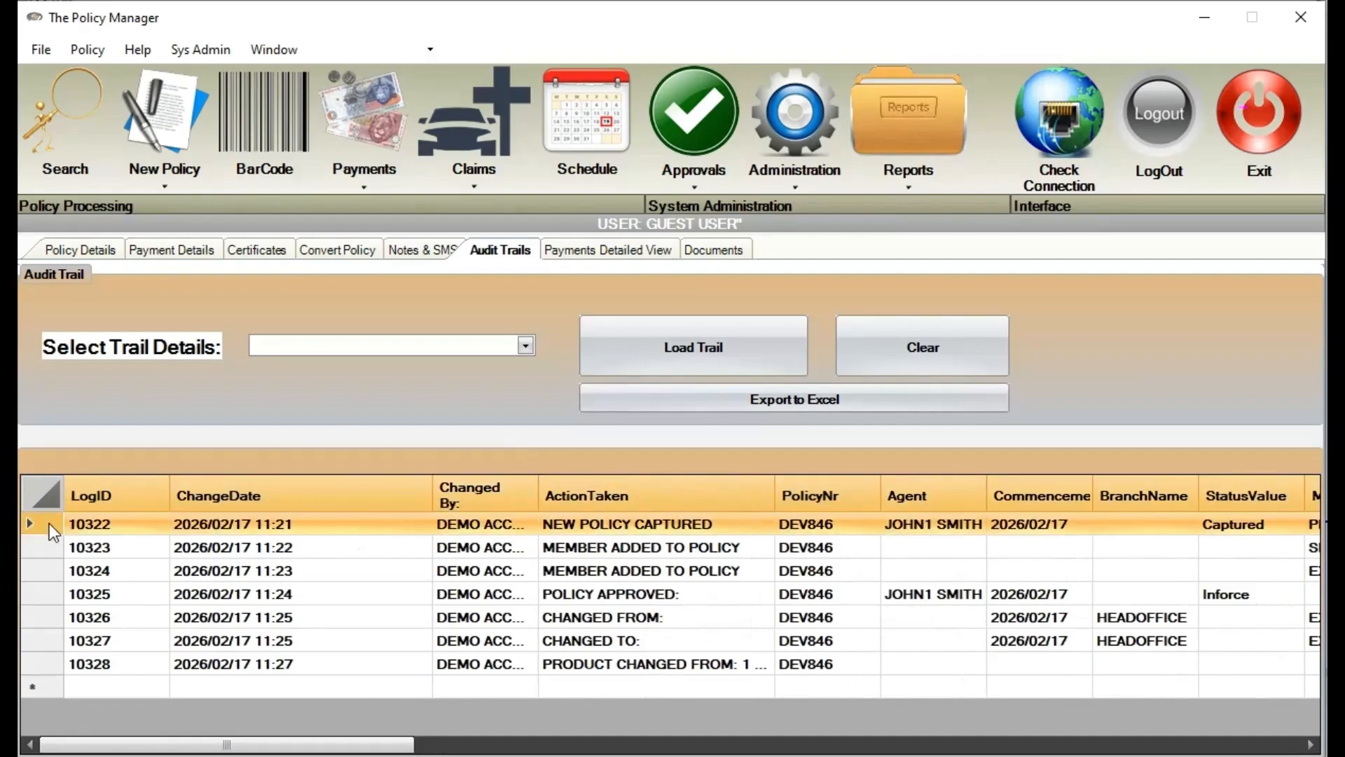
drag(238, 745, 129, 700)
click(585, 557)
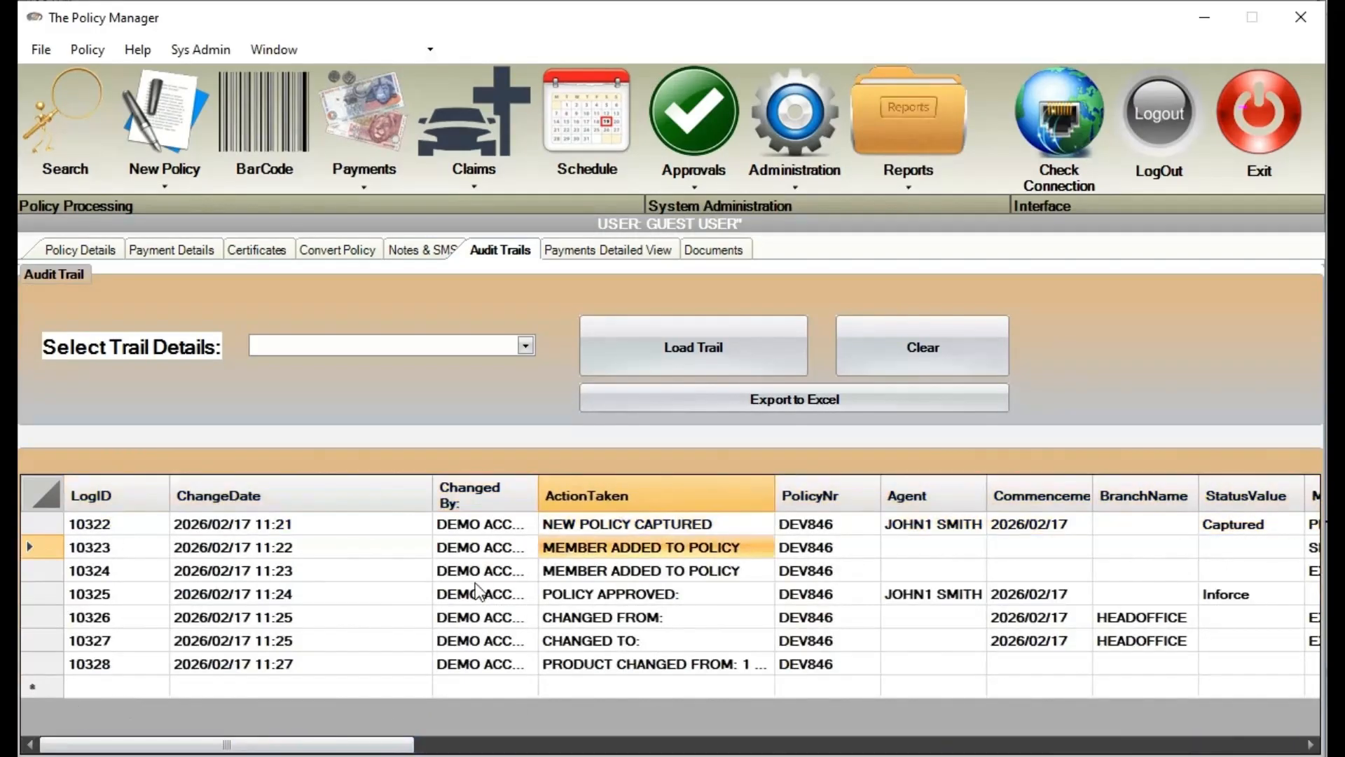
click(587, 524)
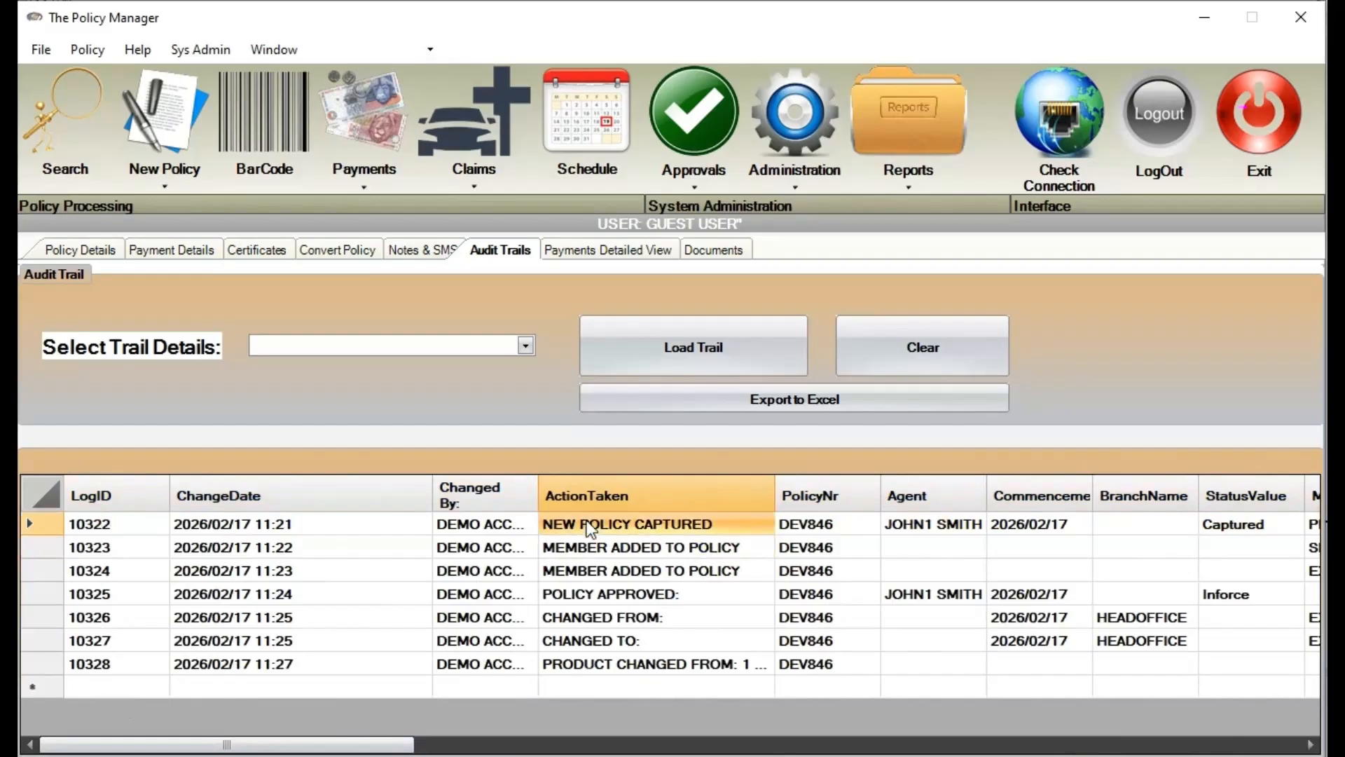
click(618, 551)
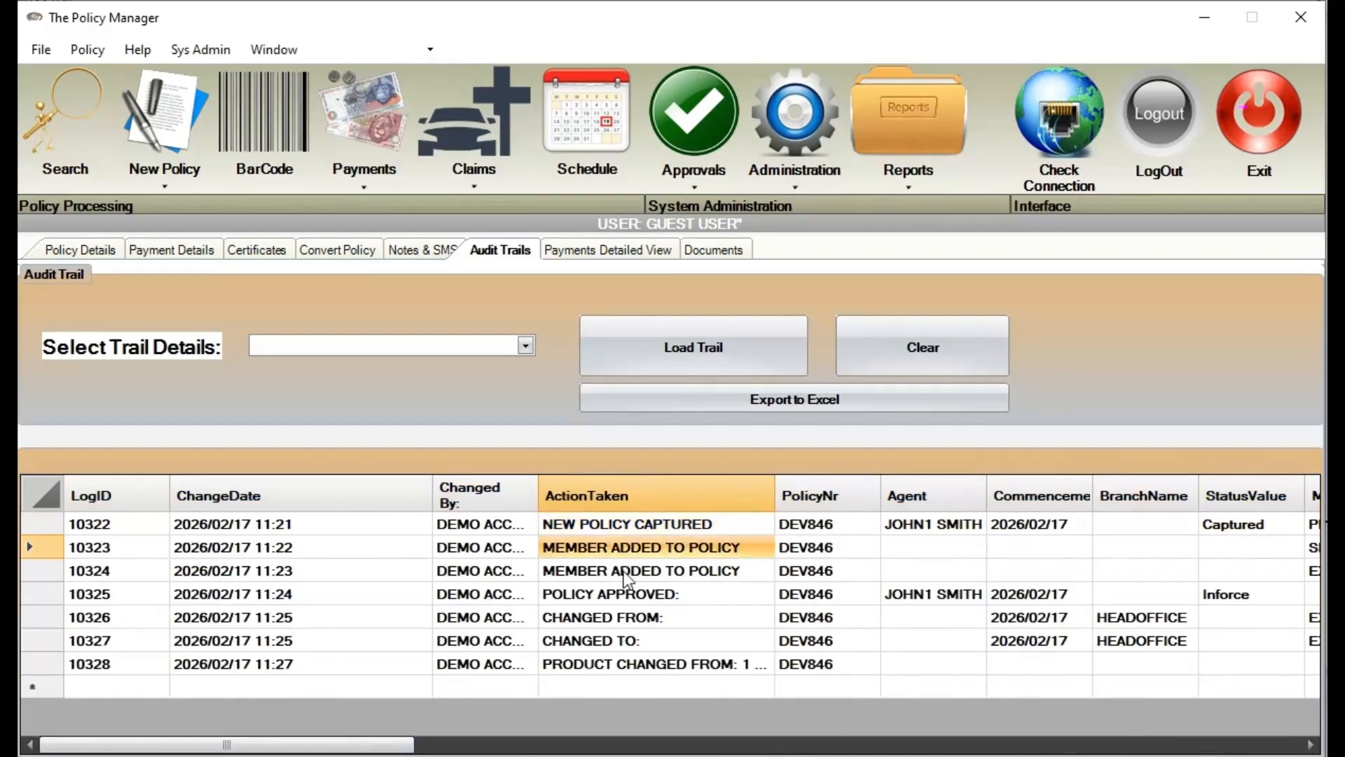
click(623, 573)
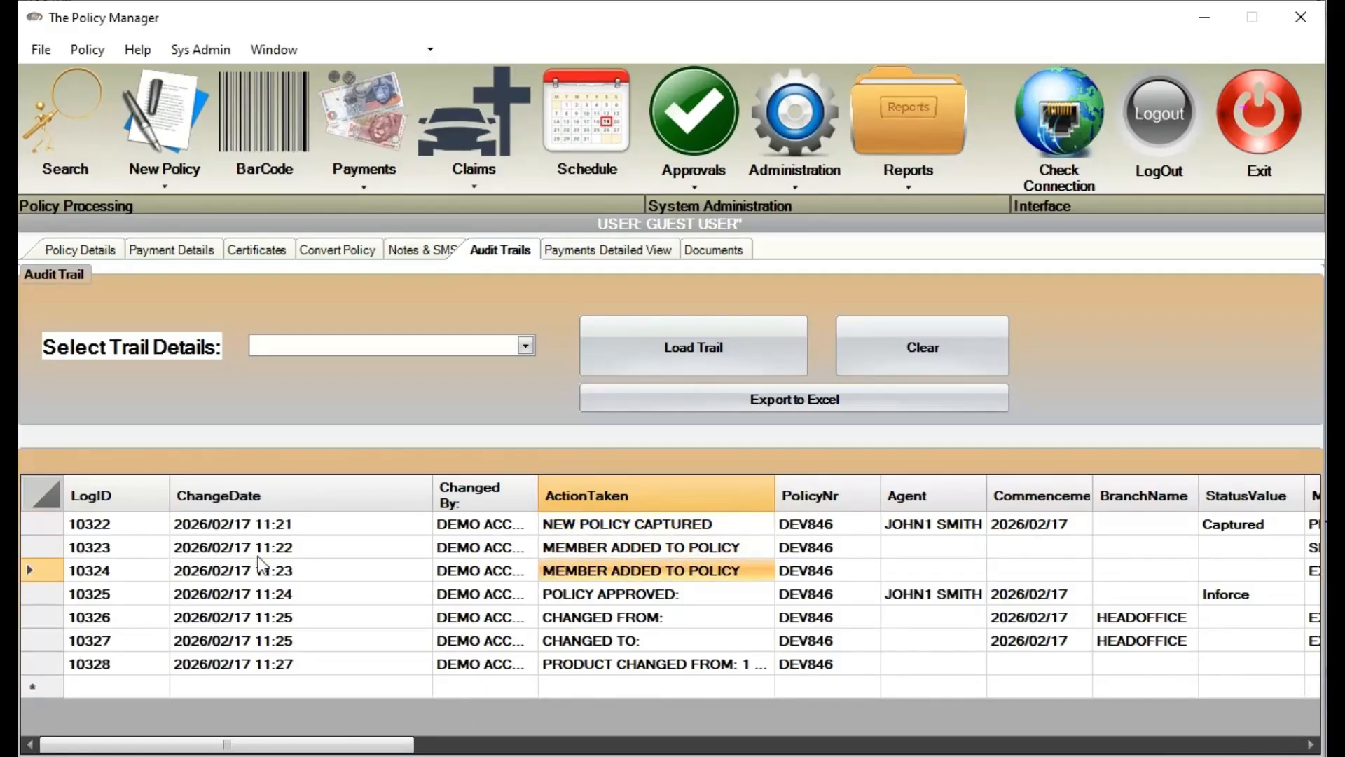
click(63, 547)
drag(298, 744, 133, 747)
Inspect audit entries 10324 to 10327, including POLICY APPROVED and the CHANGED FROM/TO pair
click(67, 579)
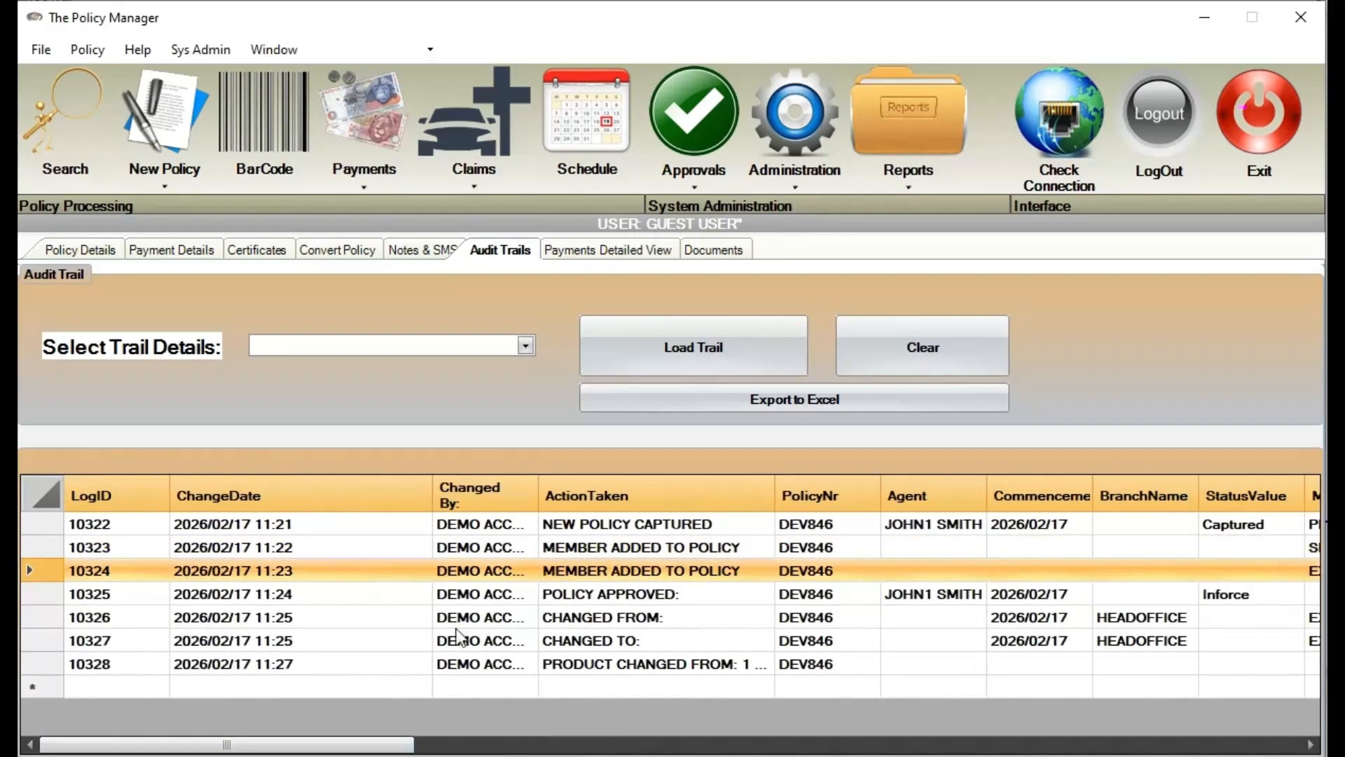
mouse_move(325, 751)
mouse_down()
mouse_move(526, 751)
mouse_move(327, 752)
mouse_up()
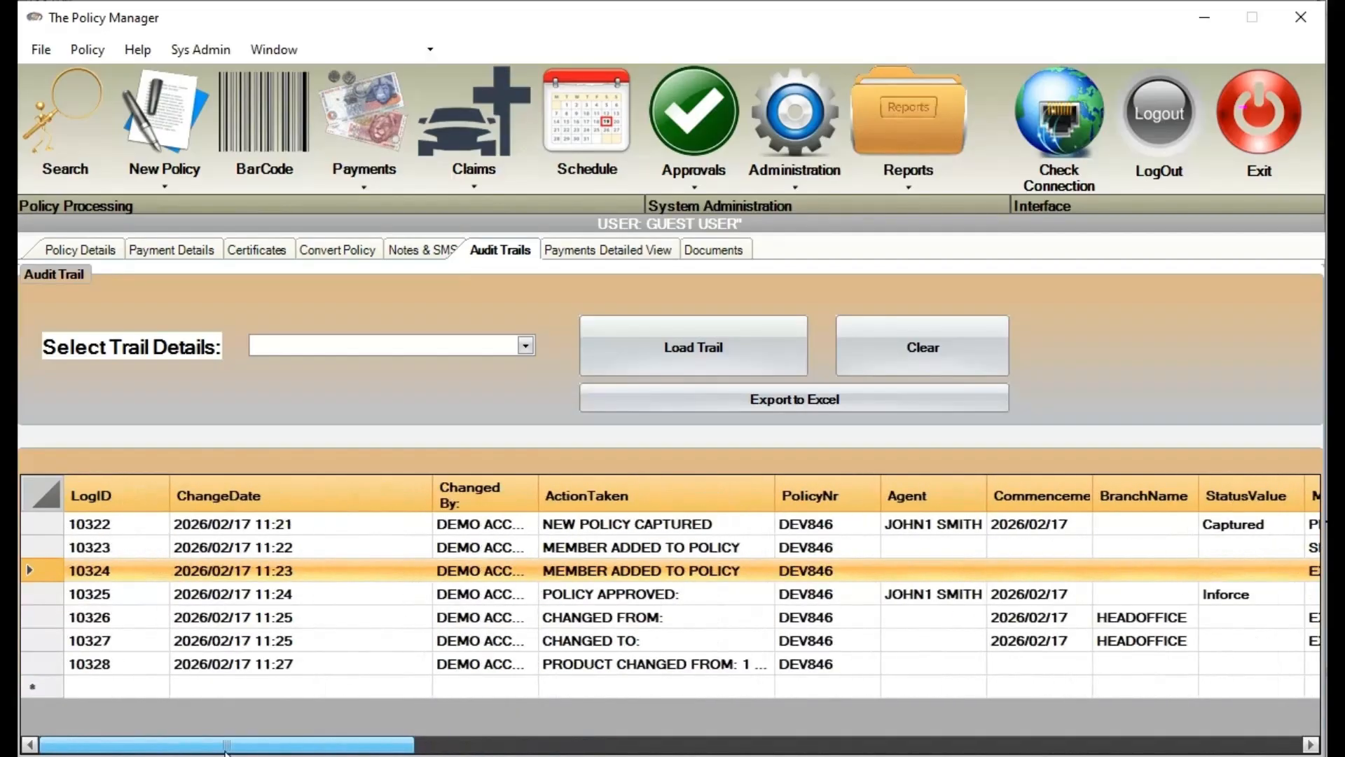
click(580, 600)
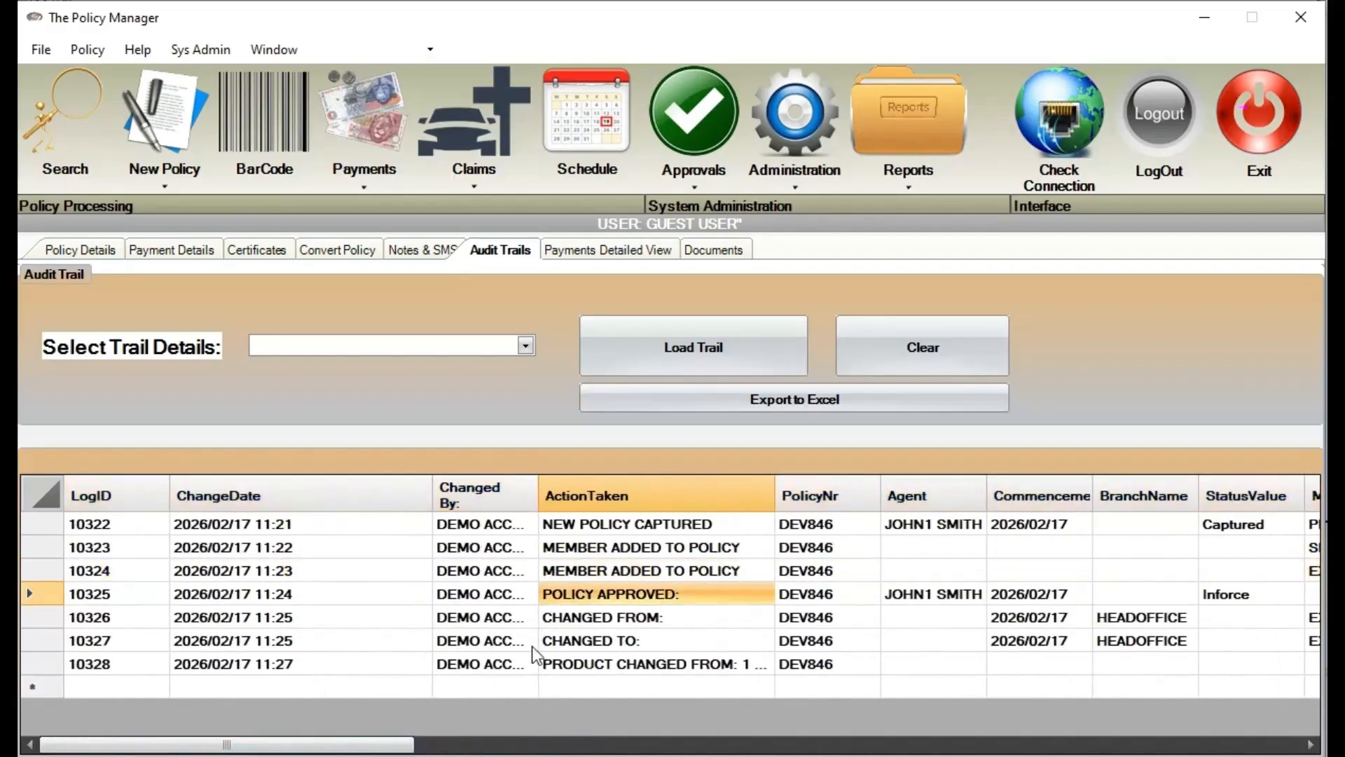
click(35, 617)
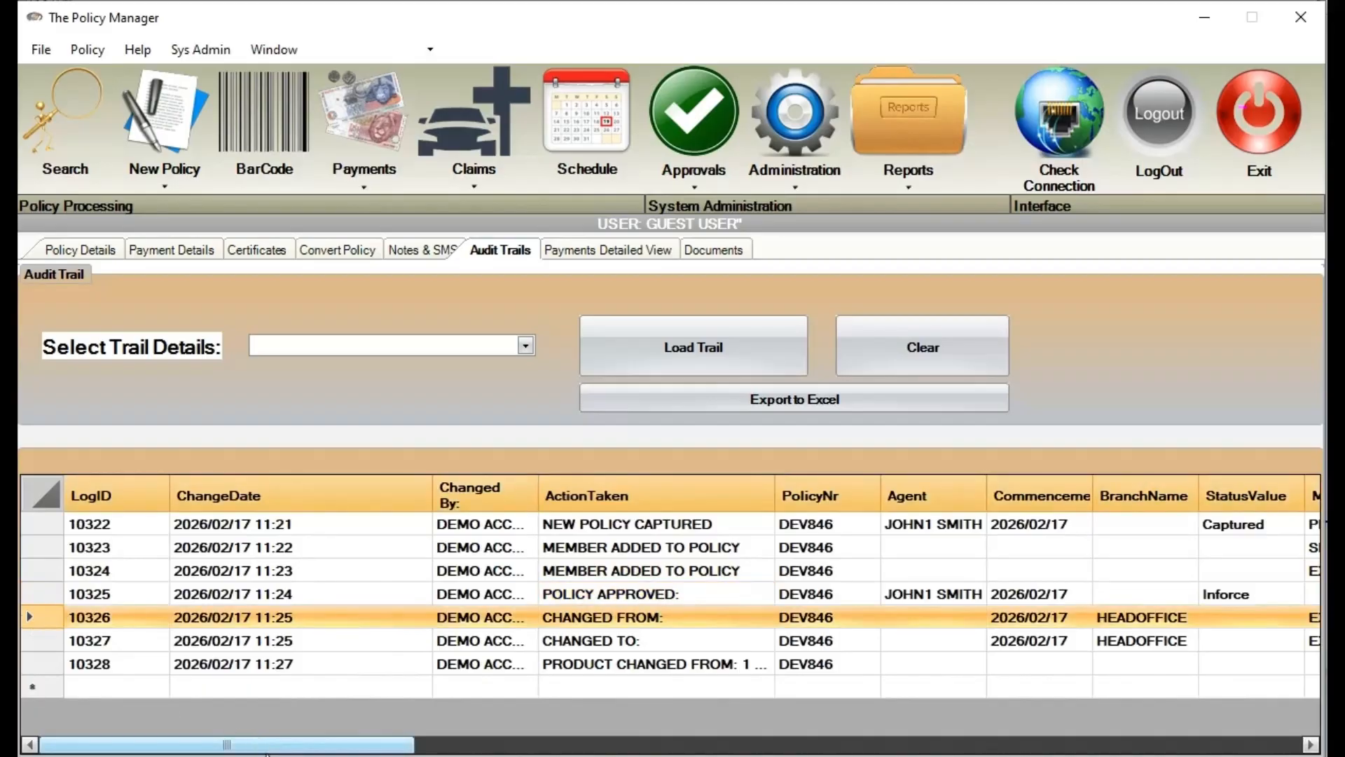
mouse_move(265, 747)
mouse_down()
mouse_move(624, 751)
mouse_move(271, 748)
mouse_up()
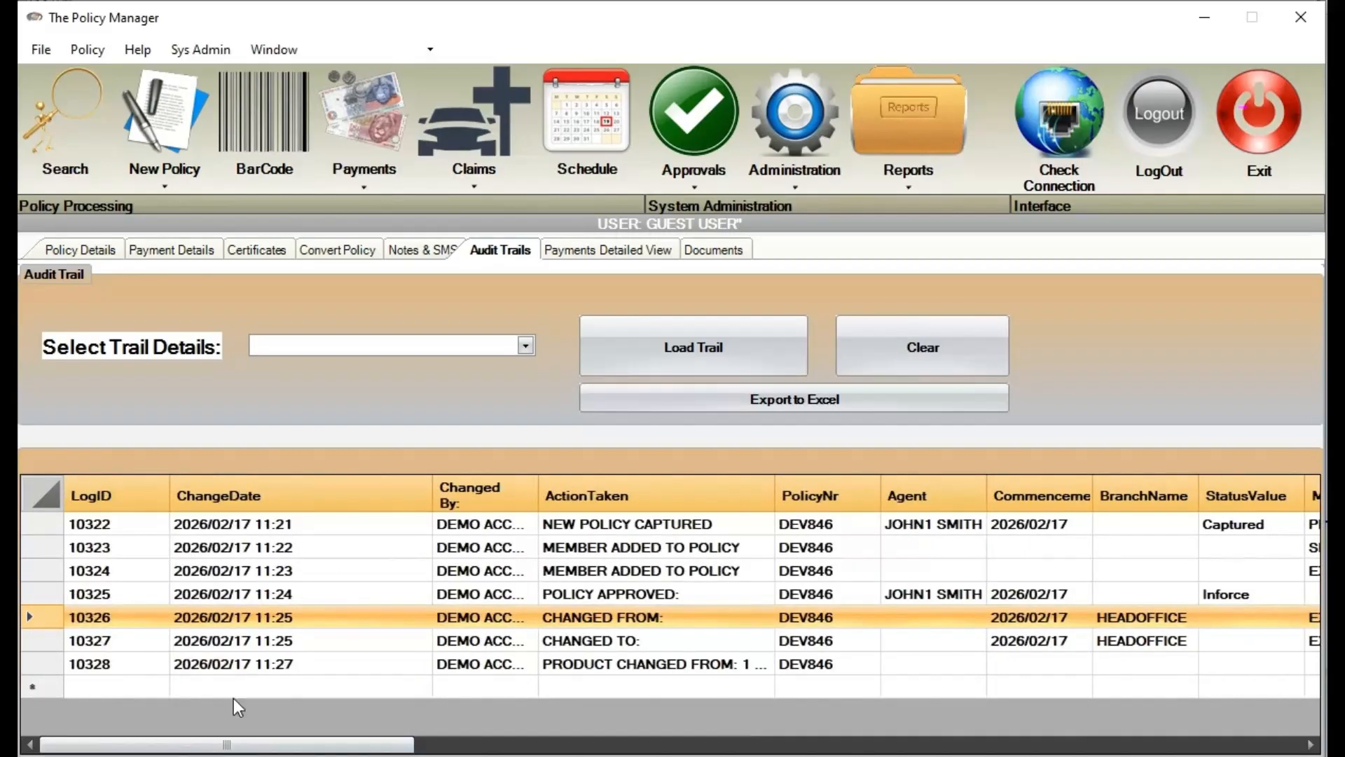
click(57, 639)
click(51, 619)
drag(181, 745, 593, 730)
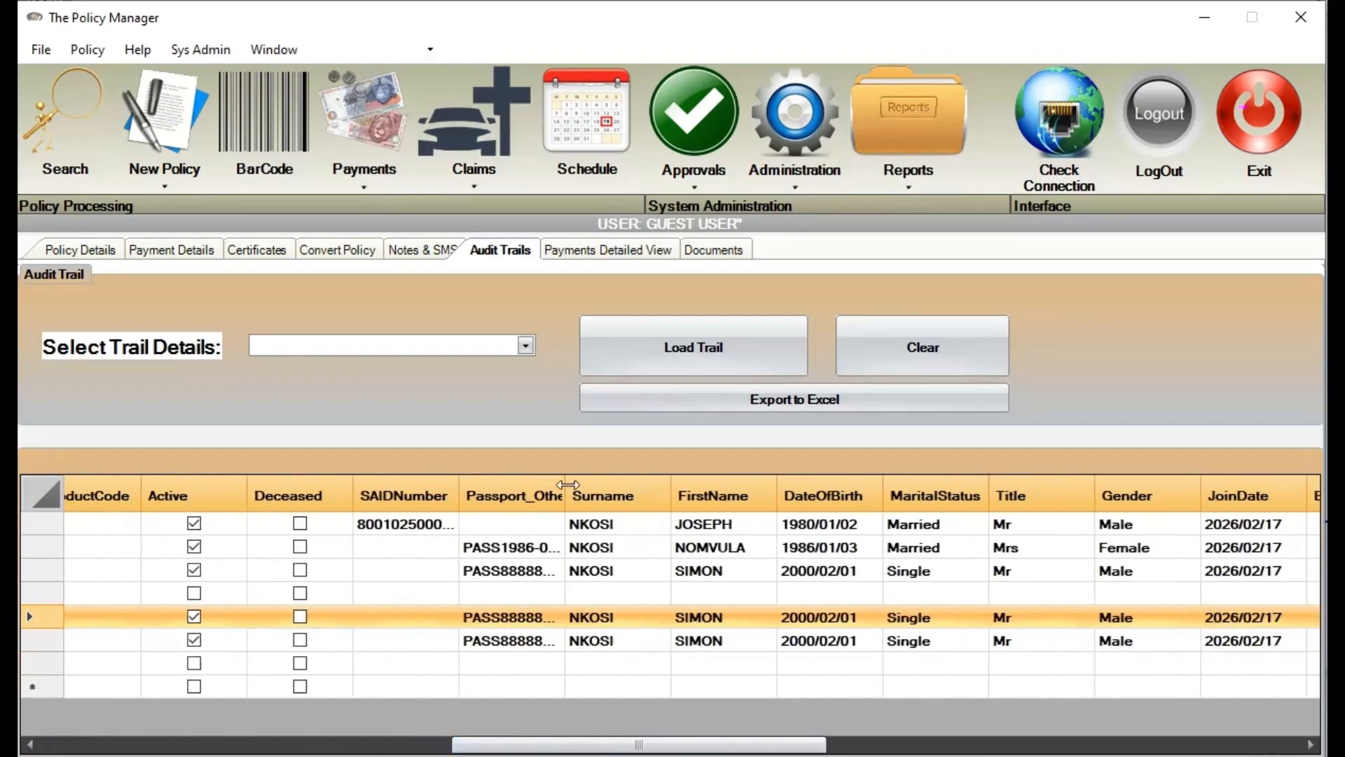
Widen Passport_OtherID, select product change entry 10328, and widen ActionTaken to read it fully
drag(569, 485, 871, 485)
click(535, 621)
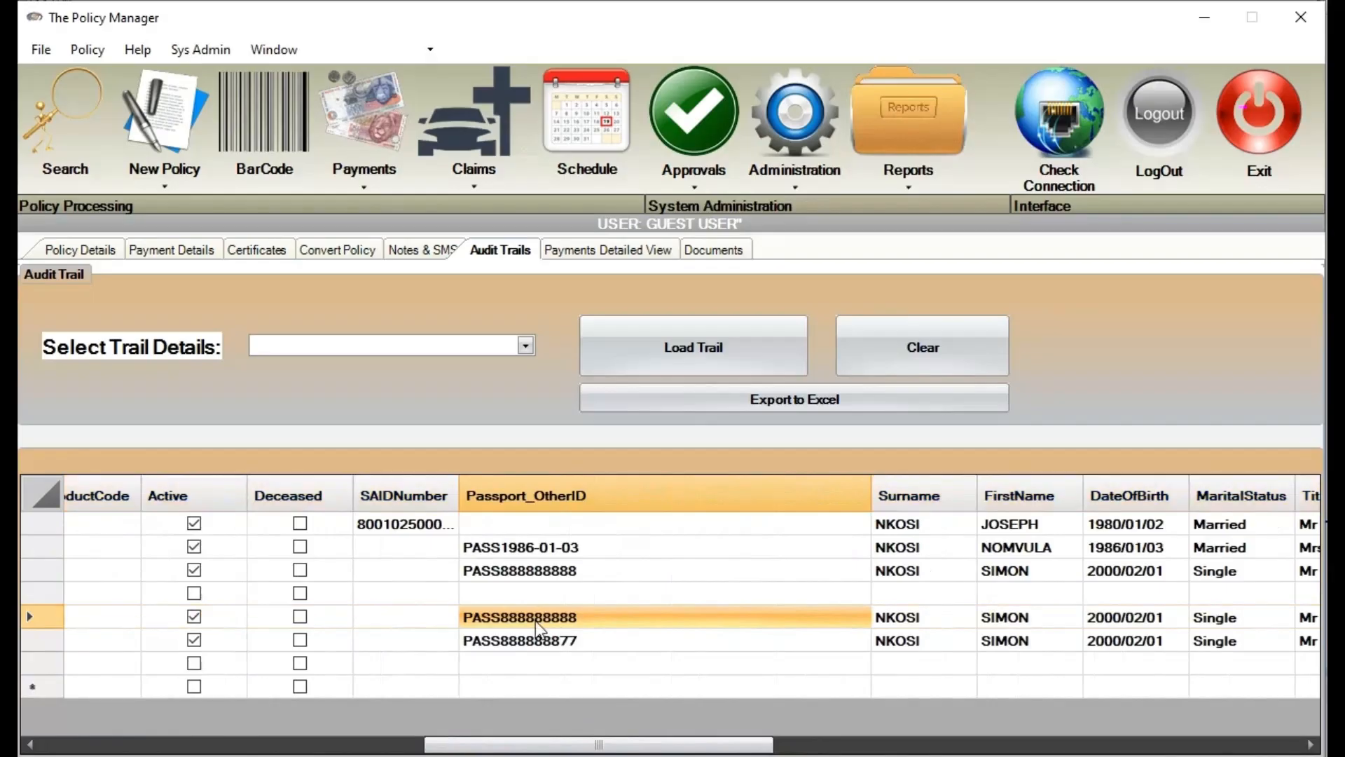
click(562, 640)
drag(600, 745, 237, 736)
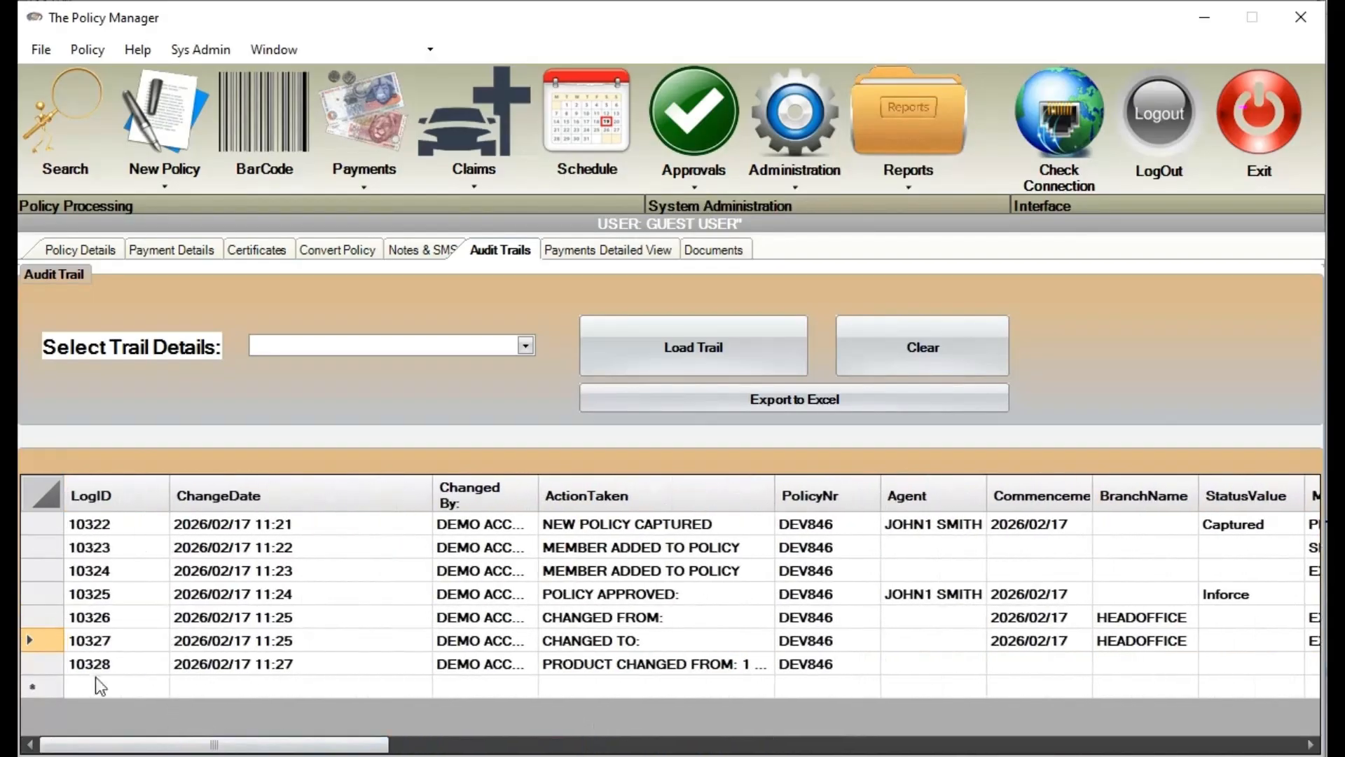
click(43, 663)
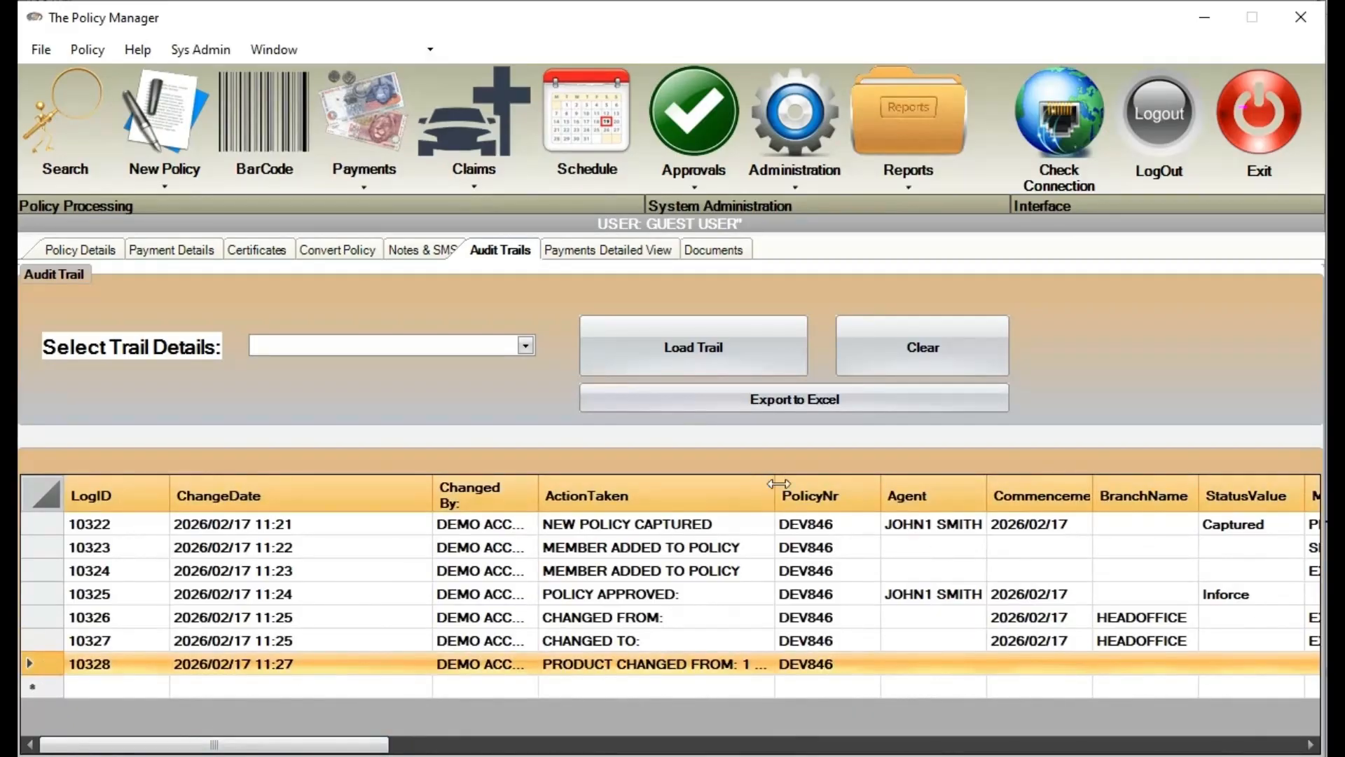
drag(779, 484, 1129, 496)
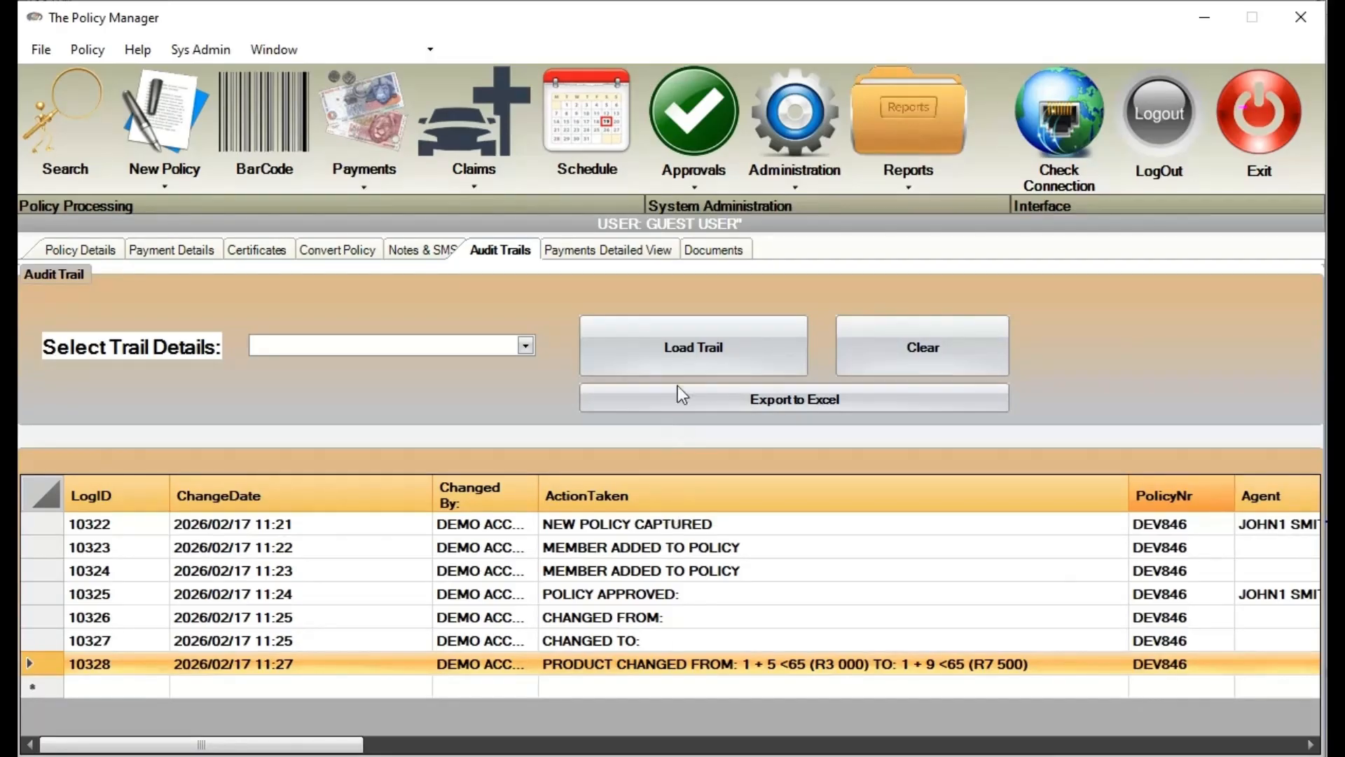
click(637, 250)
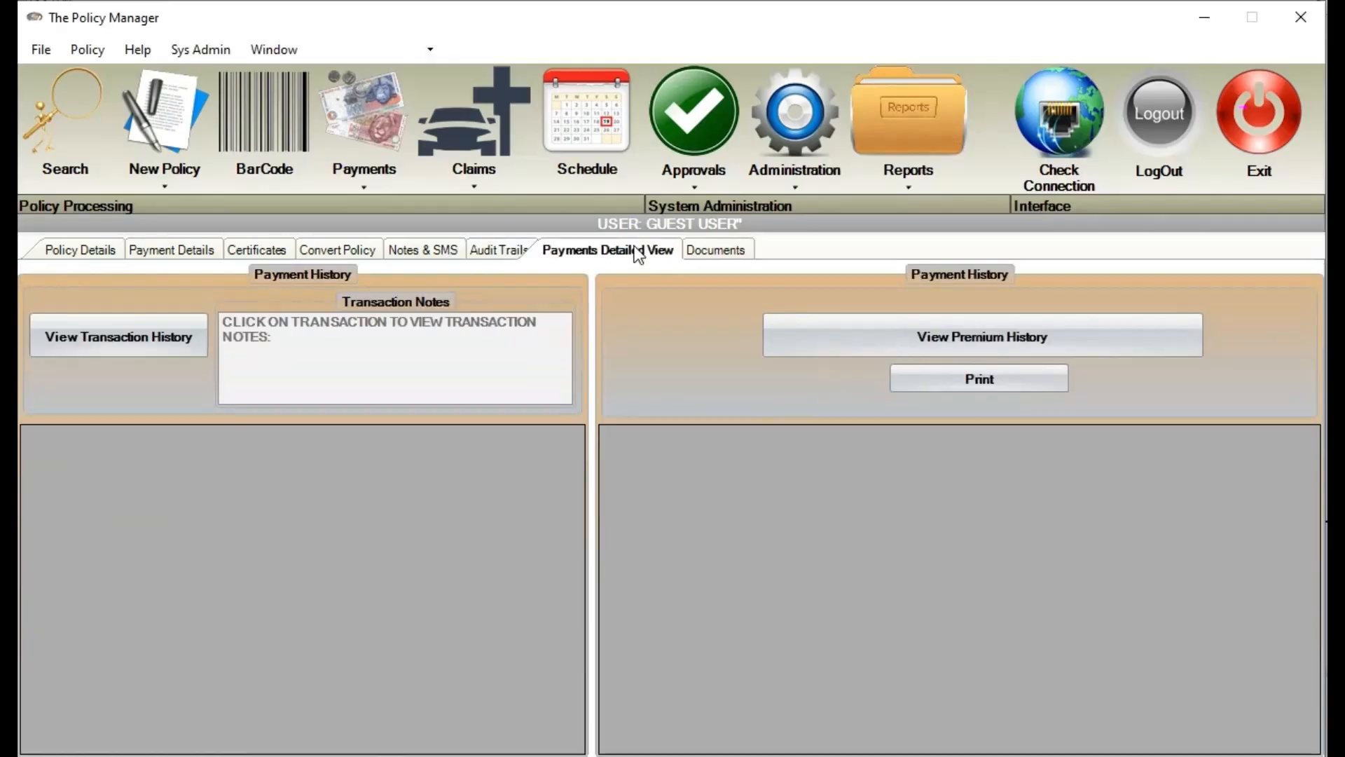
Upload TestID.pdf to DEV846's documents, described as the client's ID book
click(708, 253)
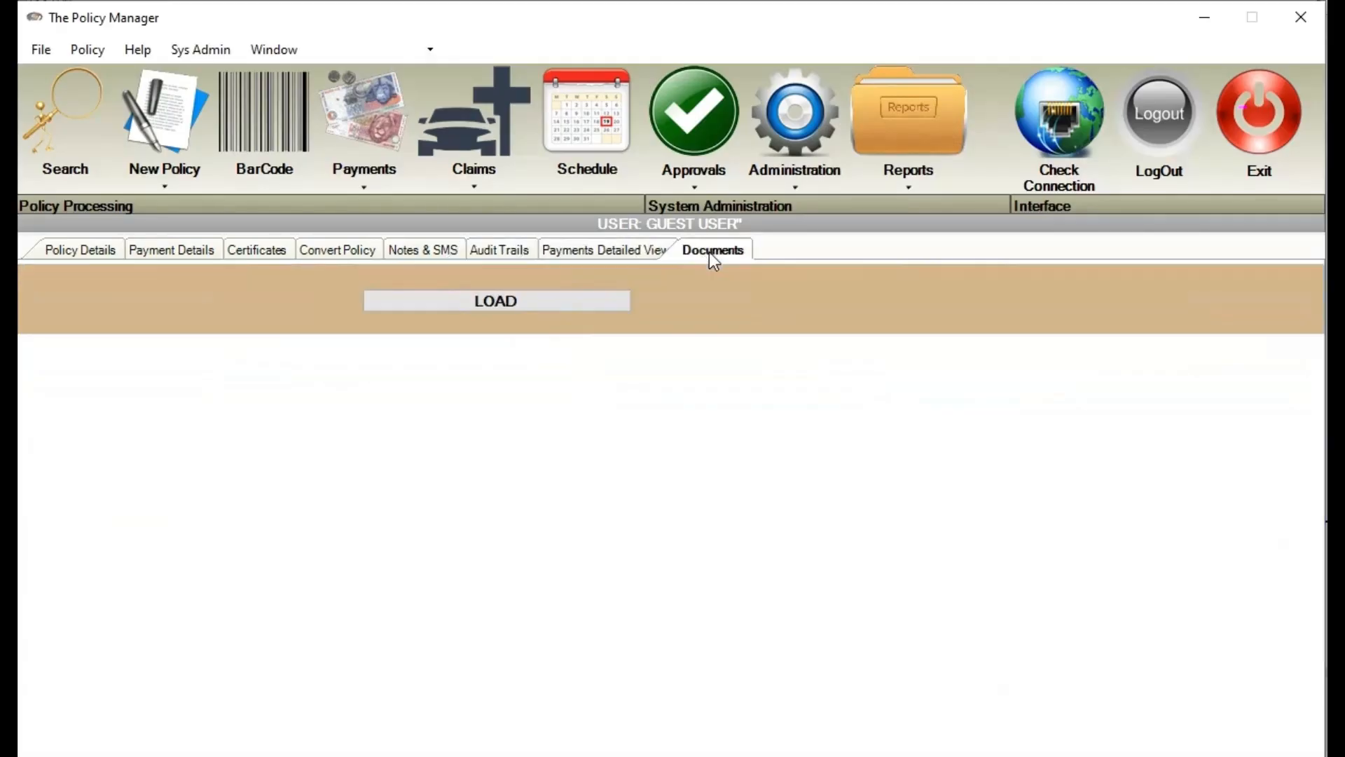
click(533, 310)
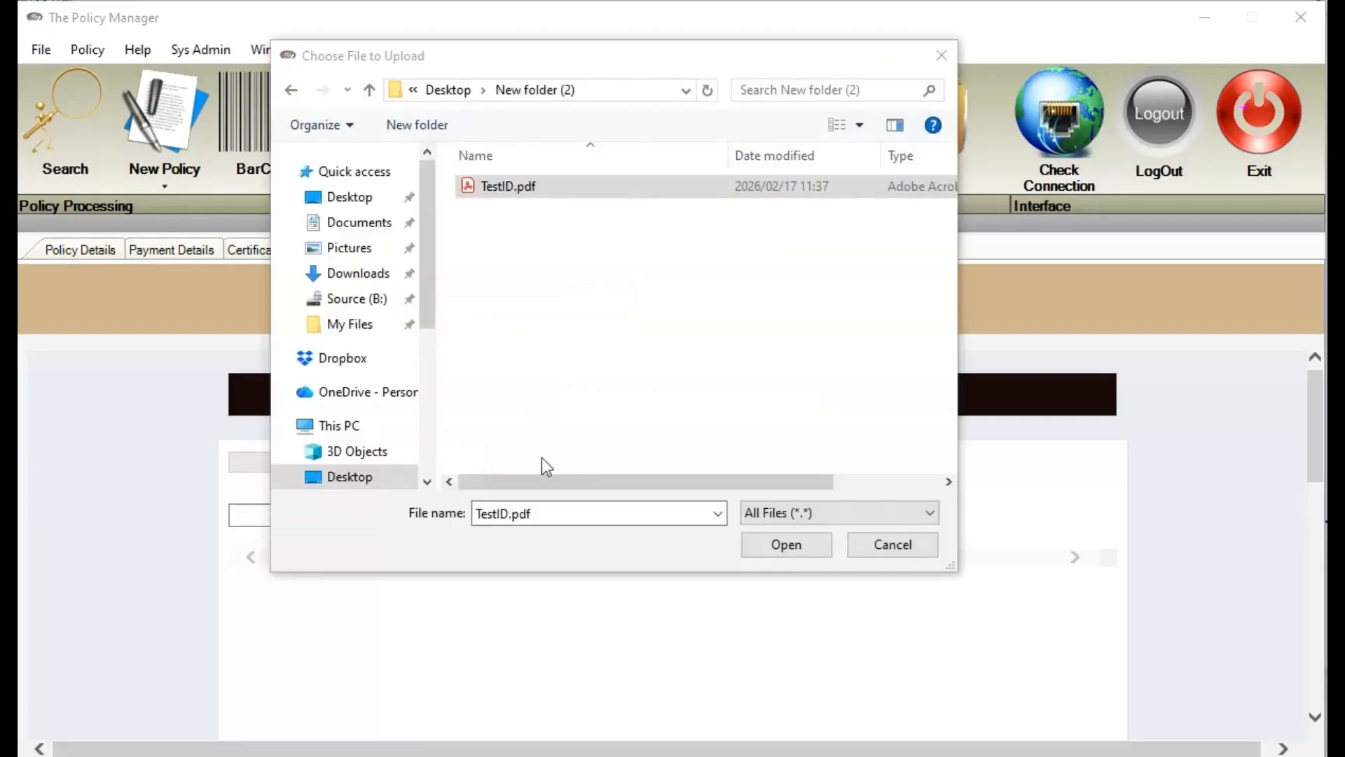
click(543, 186)
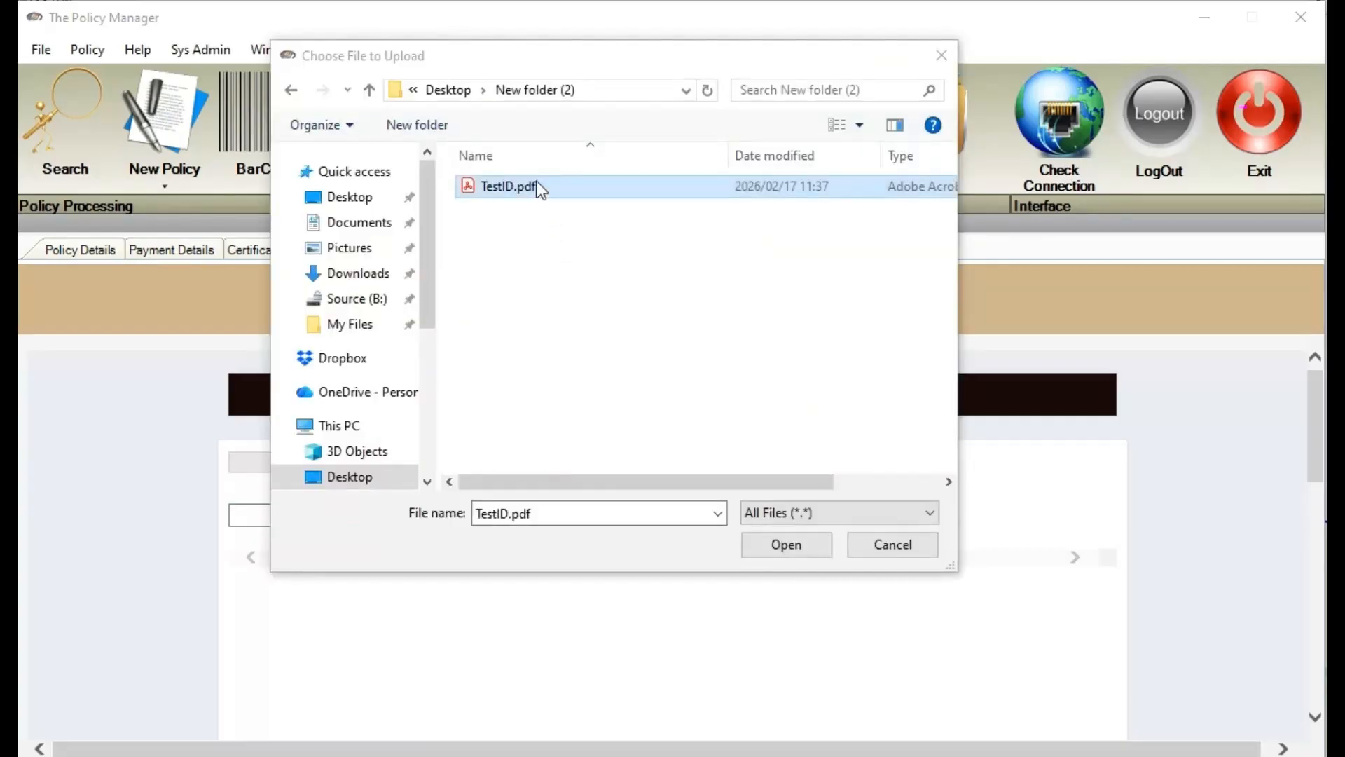
double_click(541, 185)
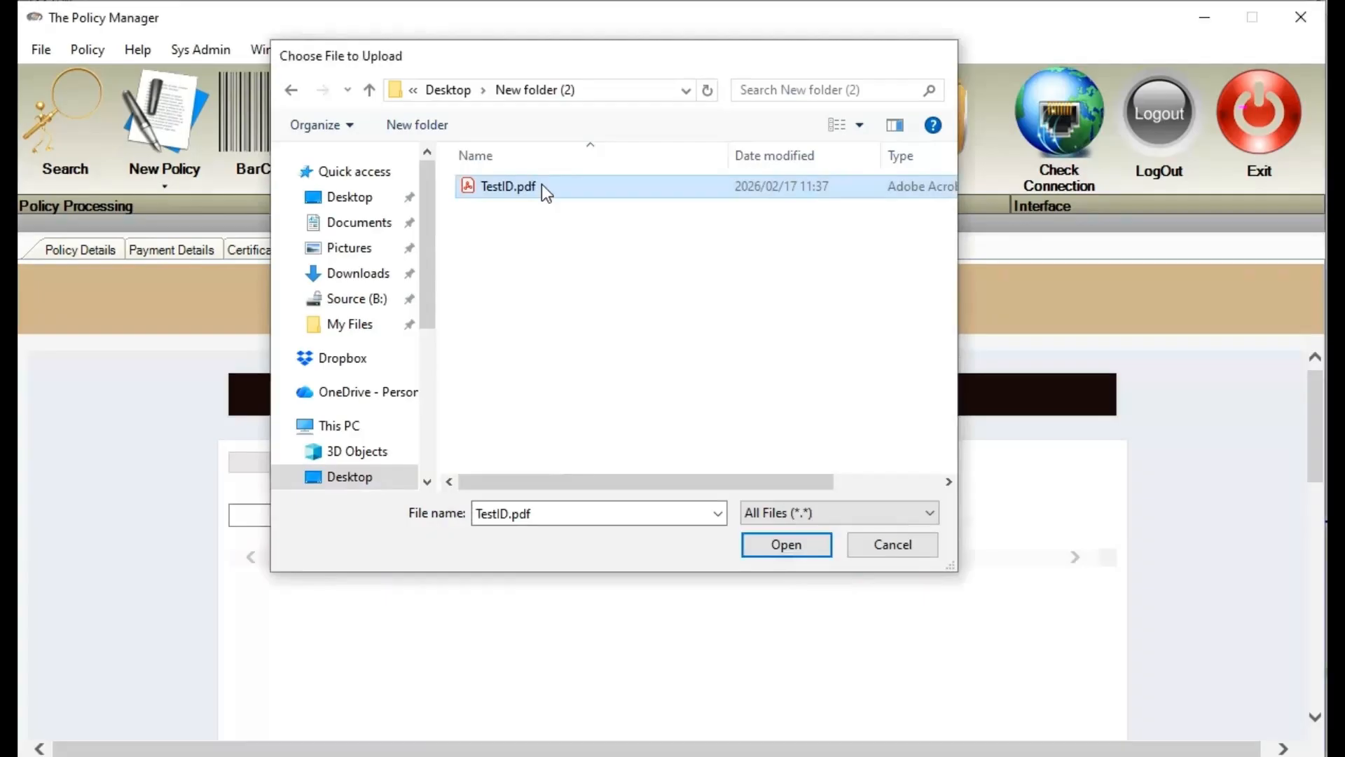
click(473, 505)
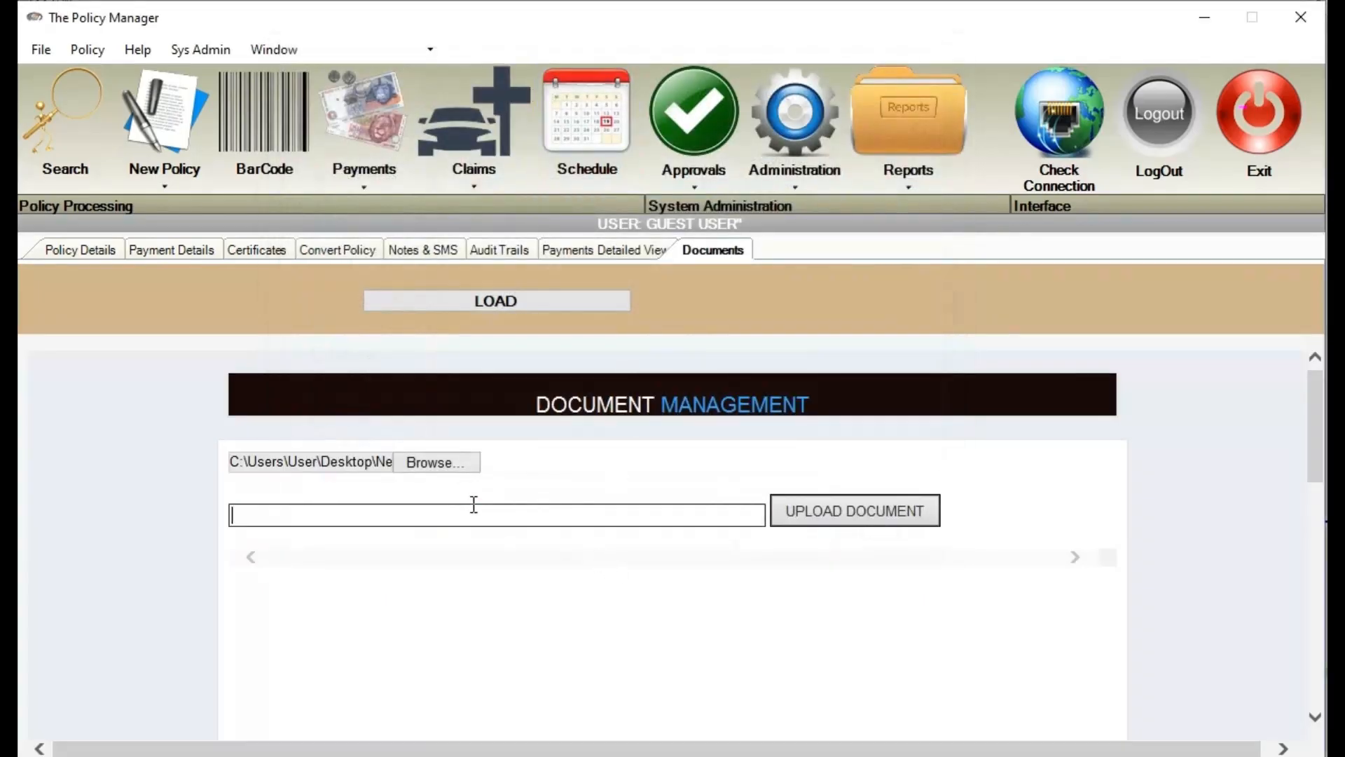
text(Nomvula ID Book)
click(865, 507)
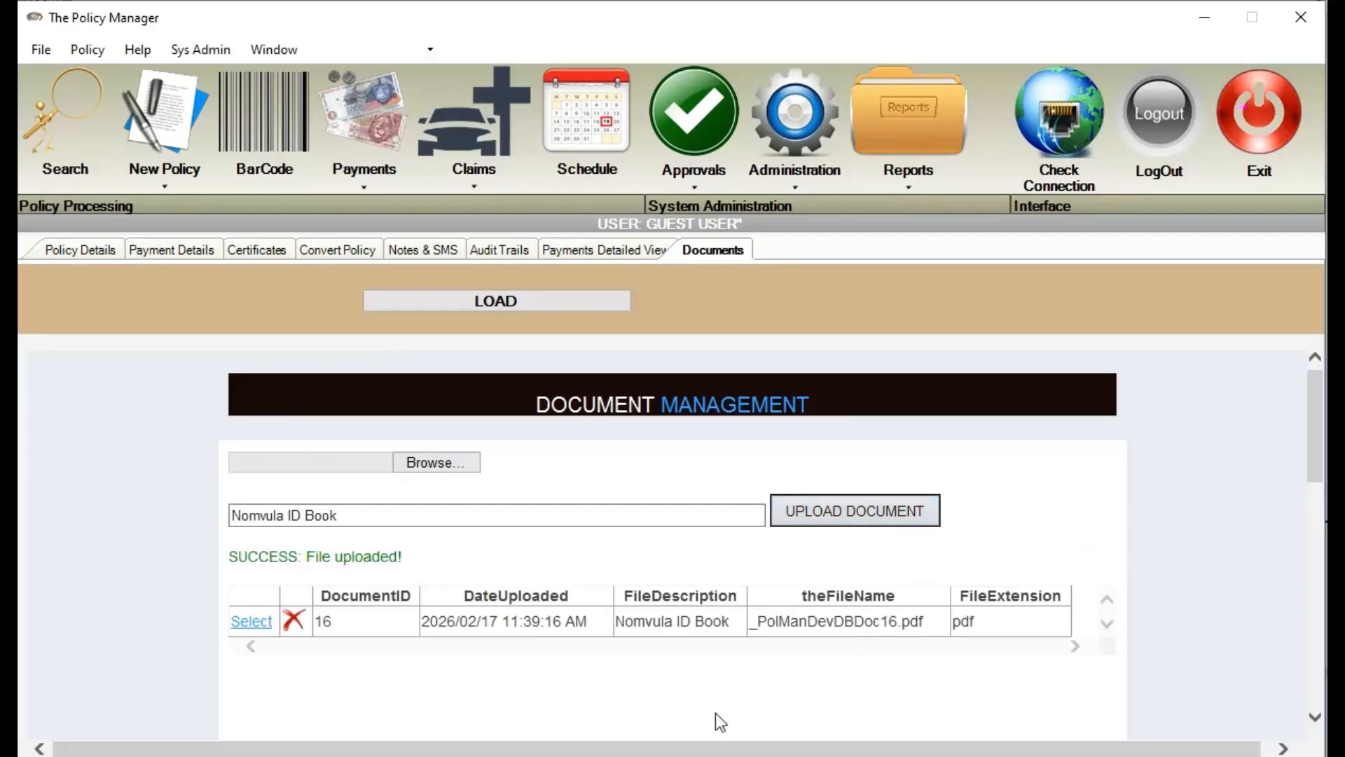
Search for and reopen policy DEV846
click(57, 137)
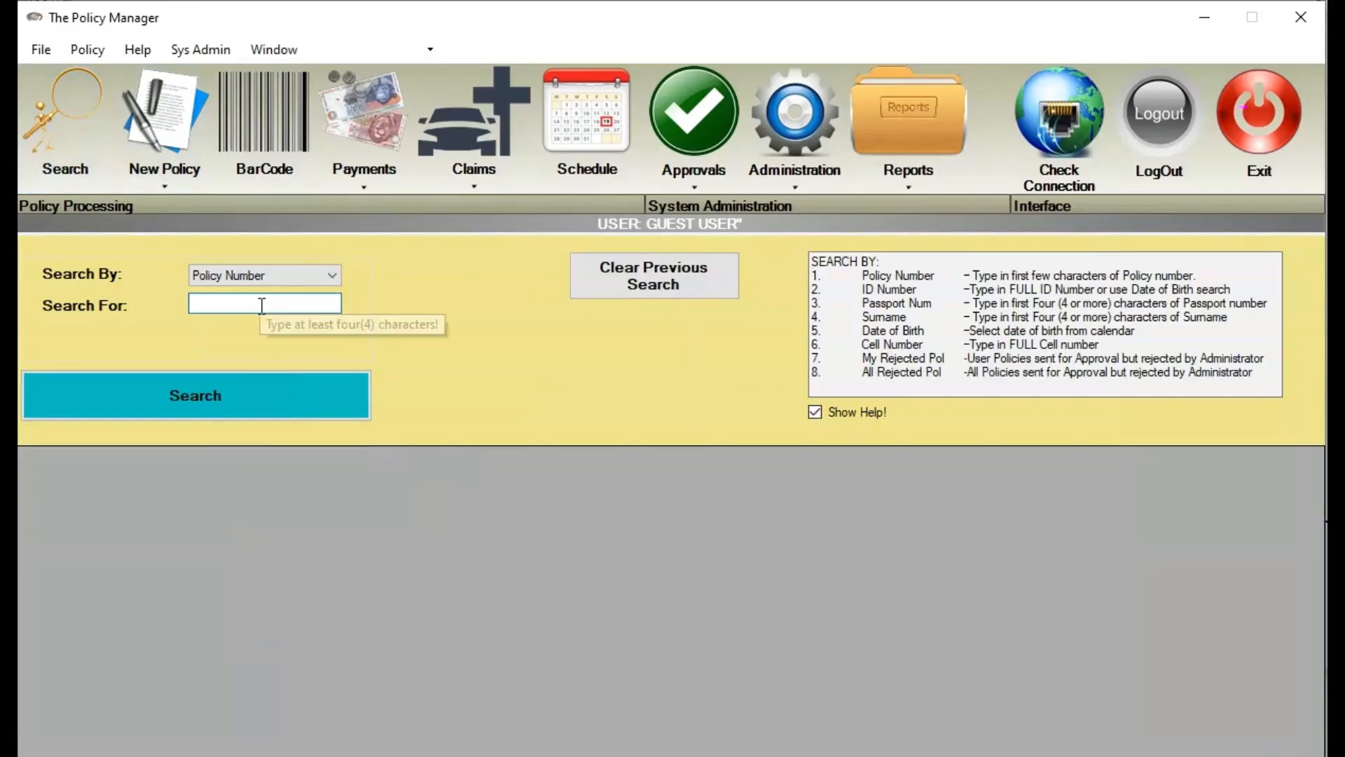
click(305, 307)
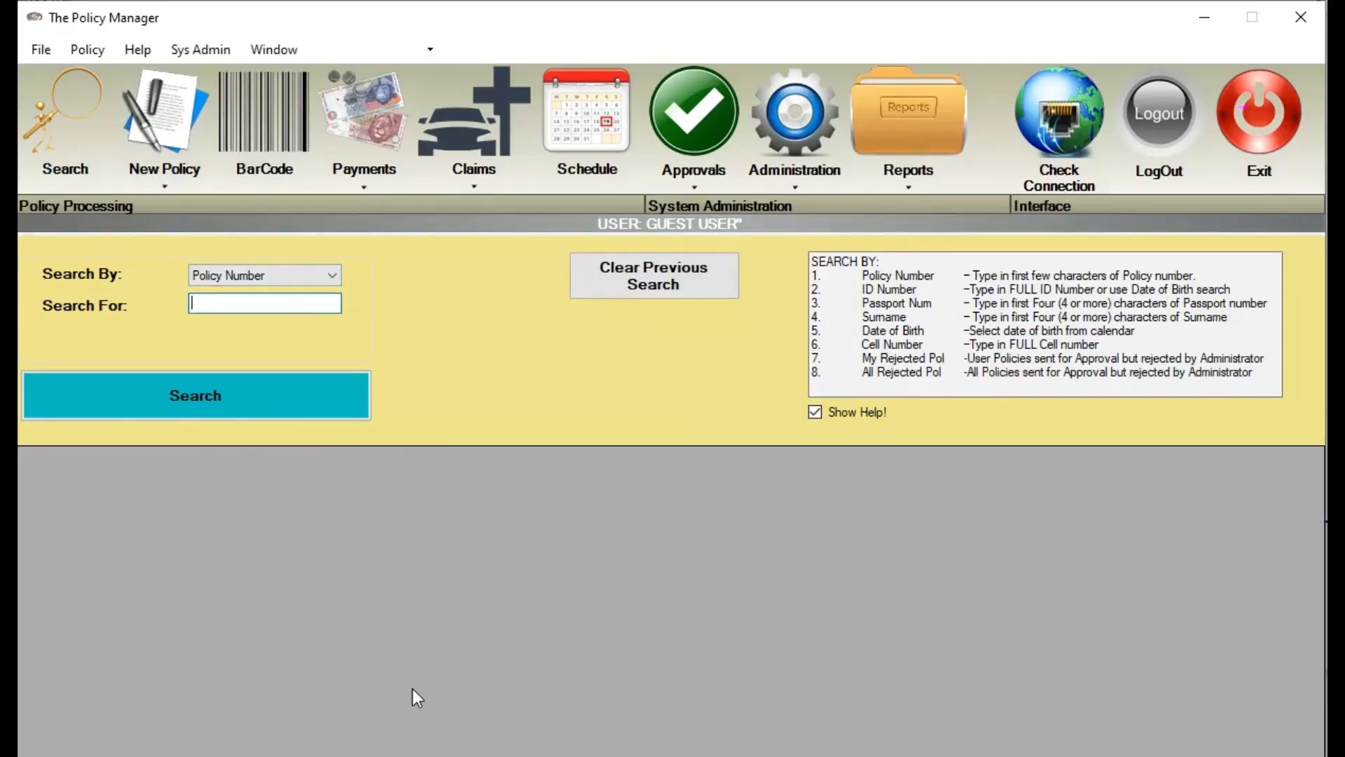
text(dev)
key(BackSpace)
key(BackSpace)
key(BackSpace)
text(DEV846)
key(Return)
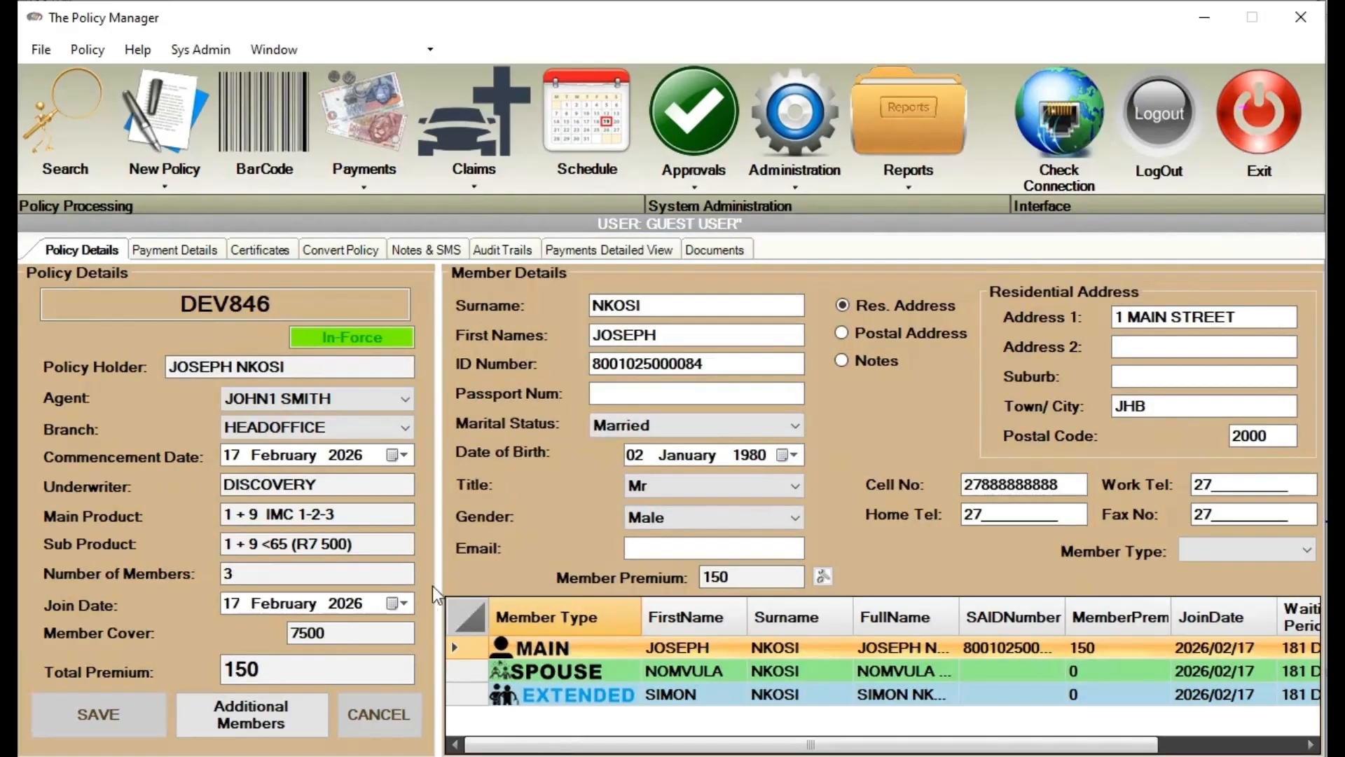
Load DEV846's stored documents and open uploaded document 16
click(713, 251)
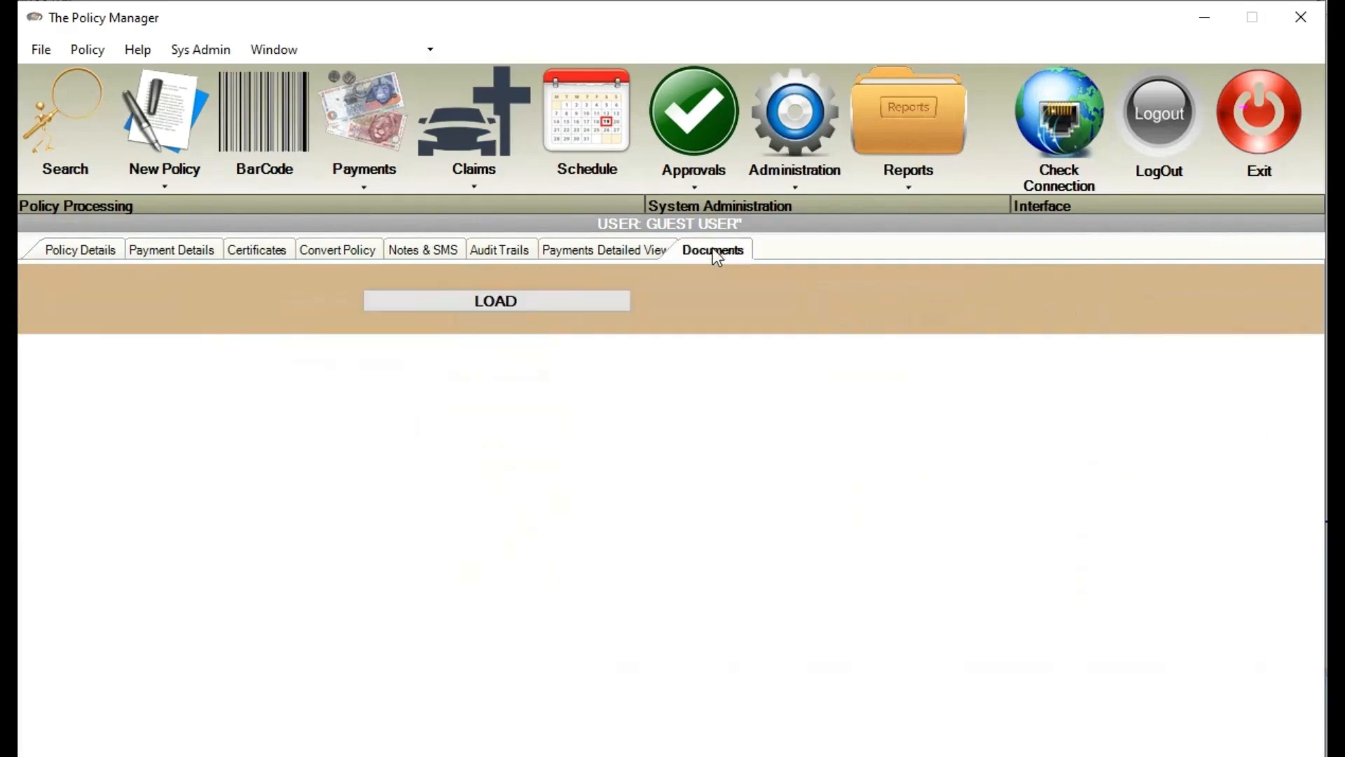
click(555, 298)
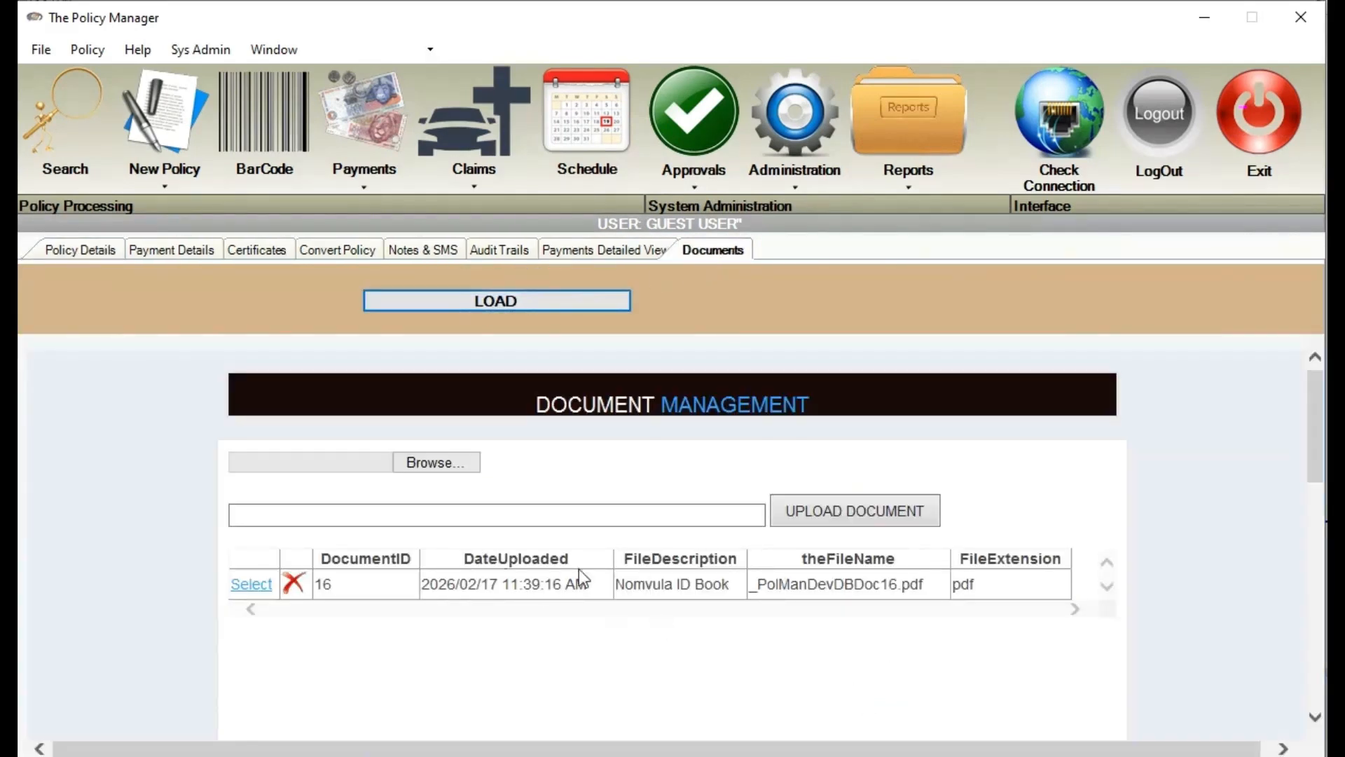
drag(618, 583, 812, 630)
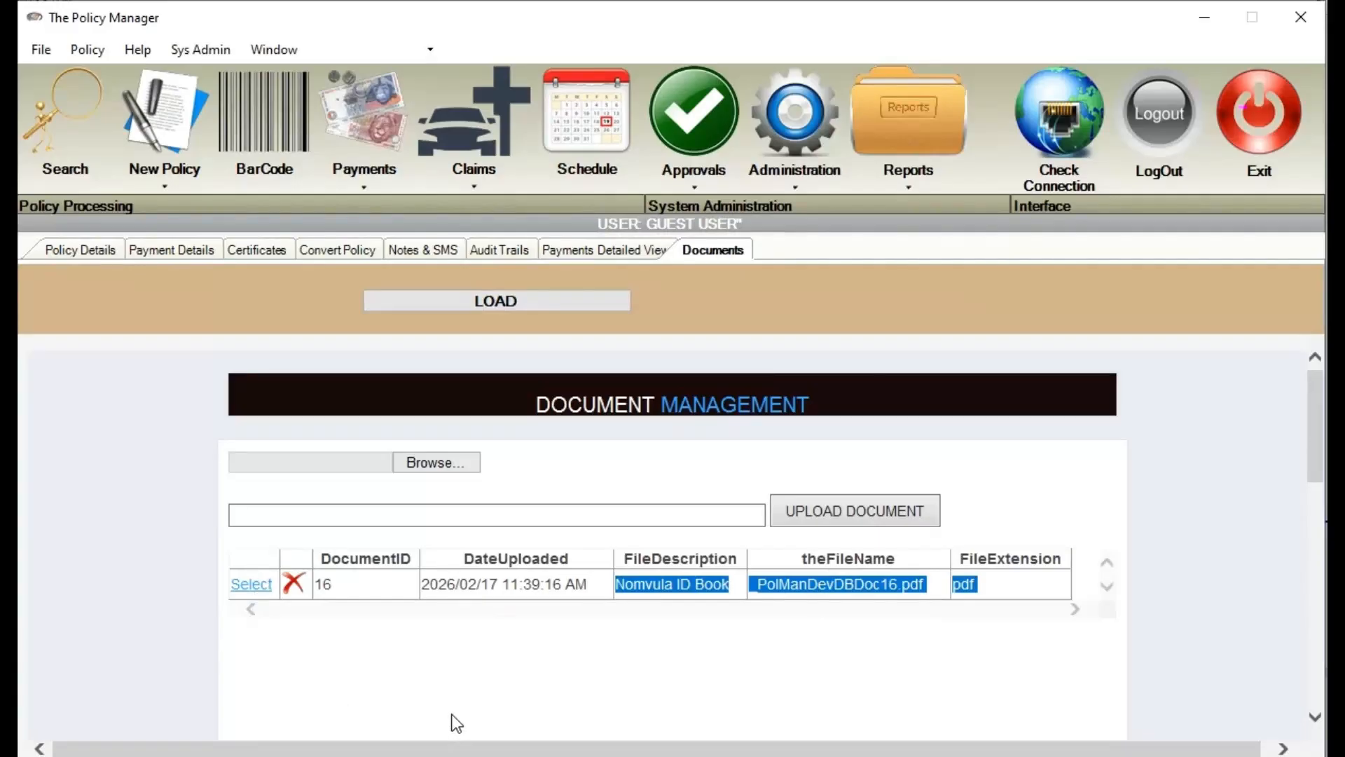
click(657, 411)
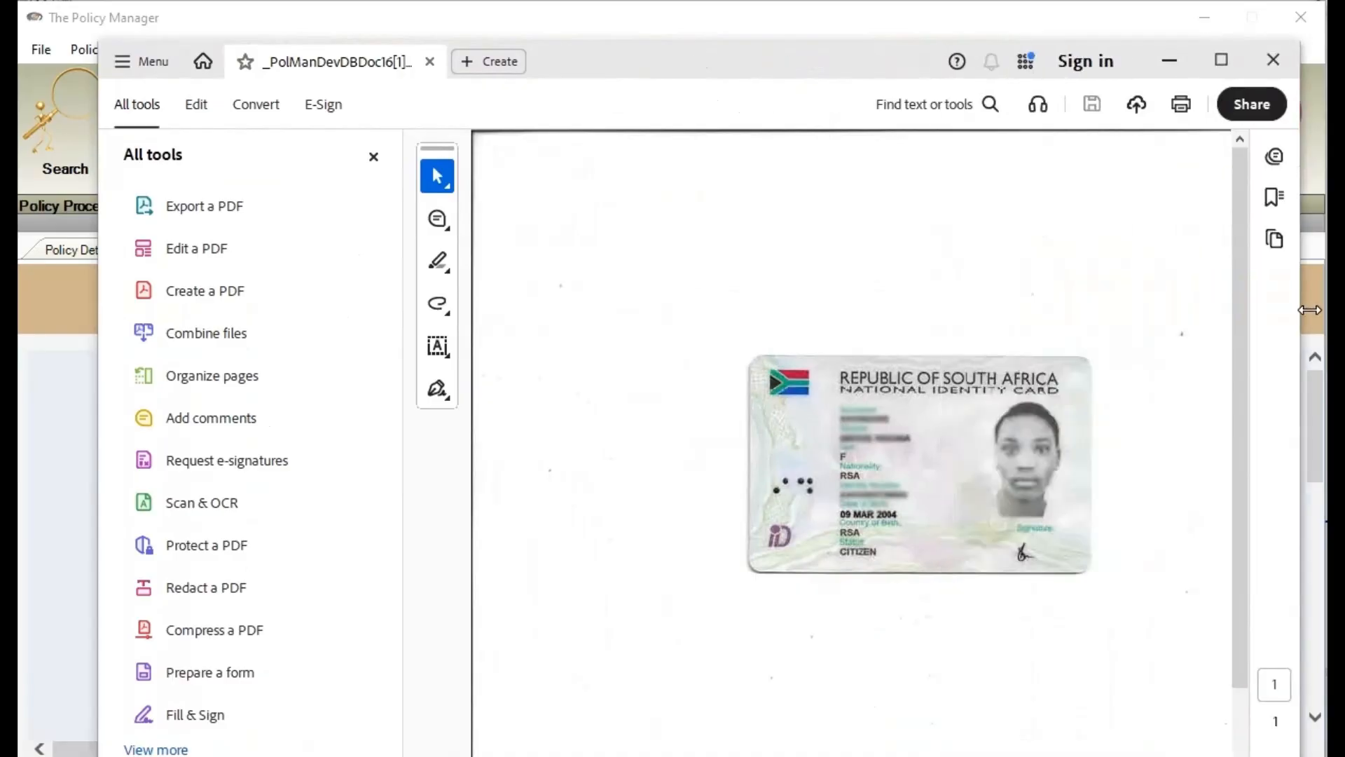
Close Adobe Acrobat after checking the national ID card scan
click(1281, 60)
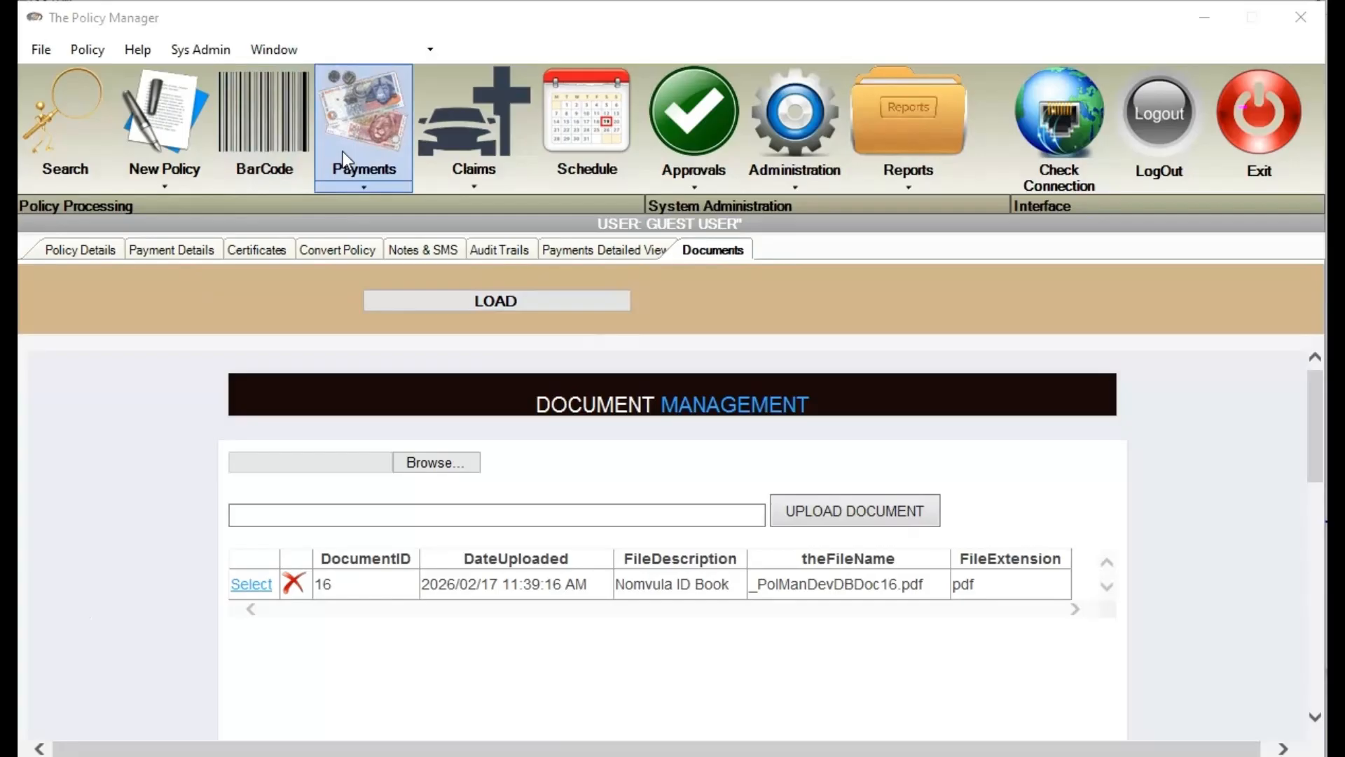
On the Payments screen, find policy DEV846 by its policy number
click(75, 259)
click(84, 249)
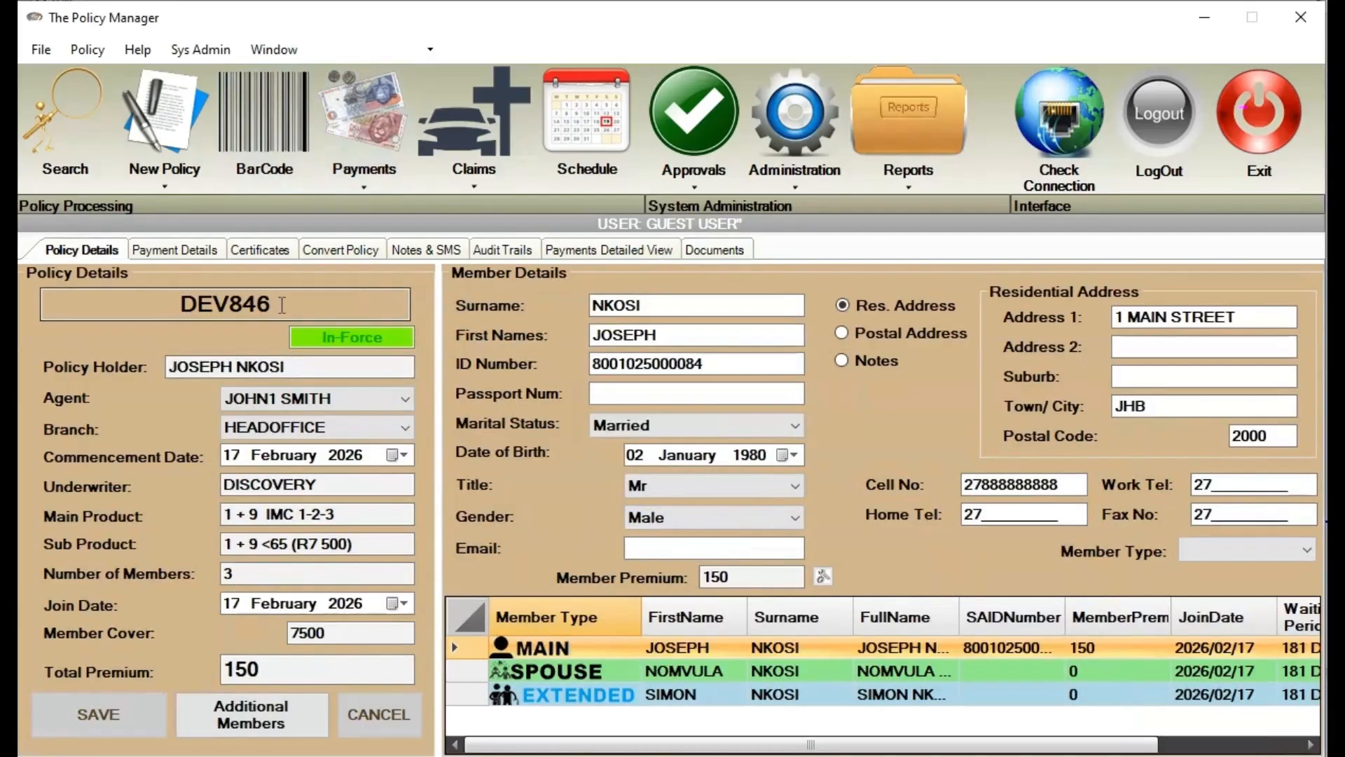
double_click(247, 306)
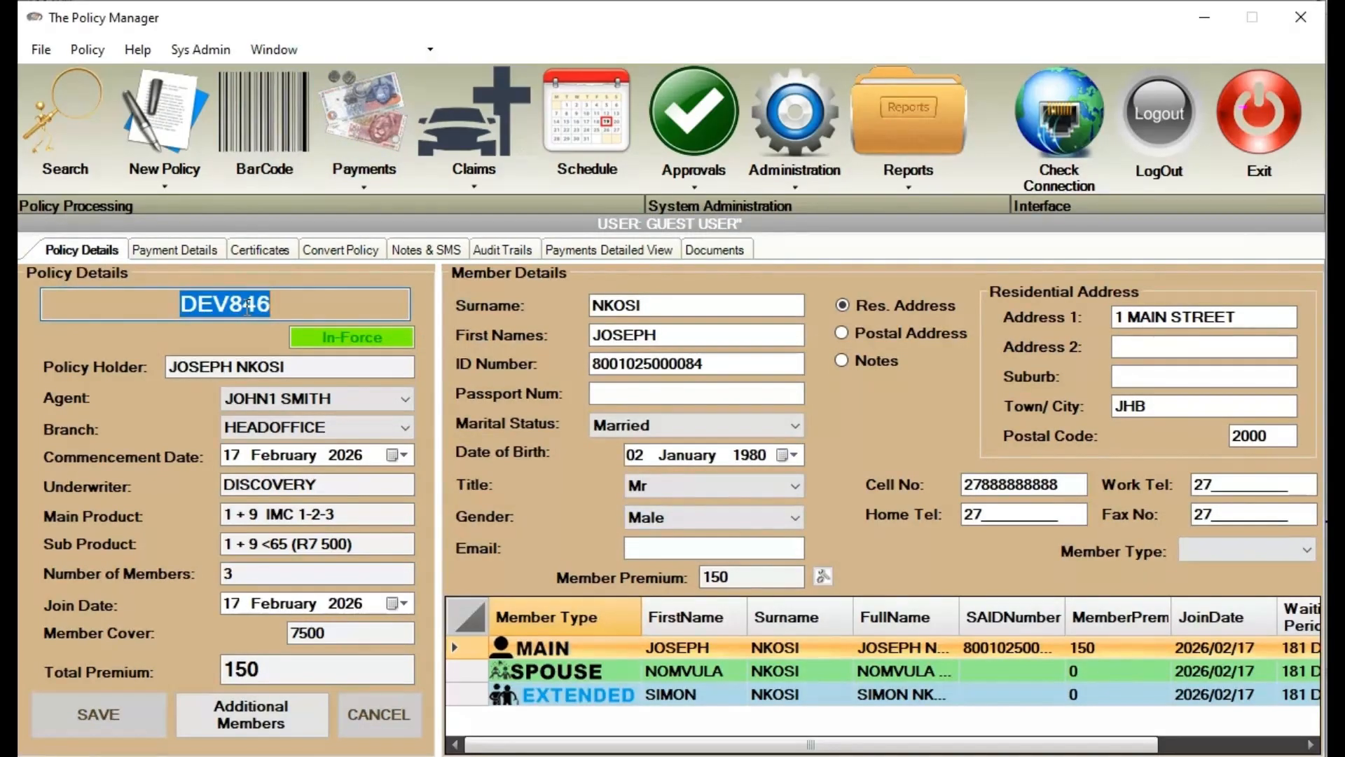
click(363, 130)
click(371, 276)
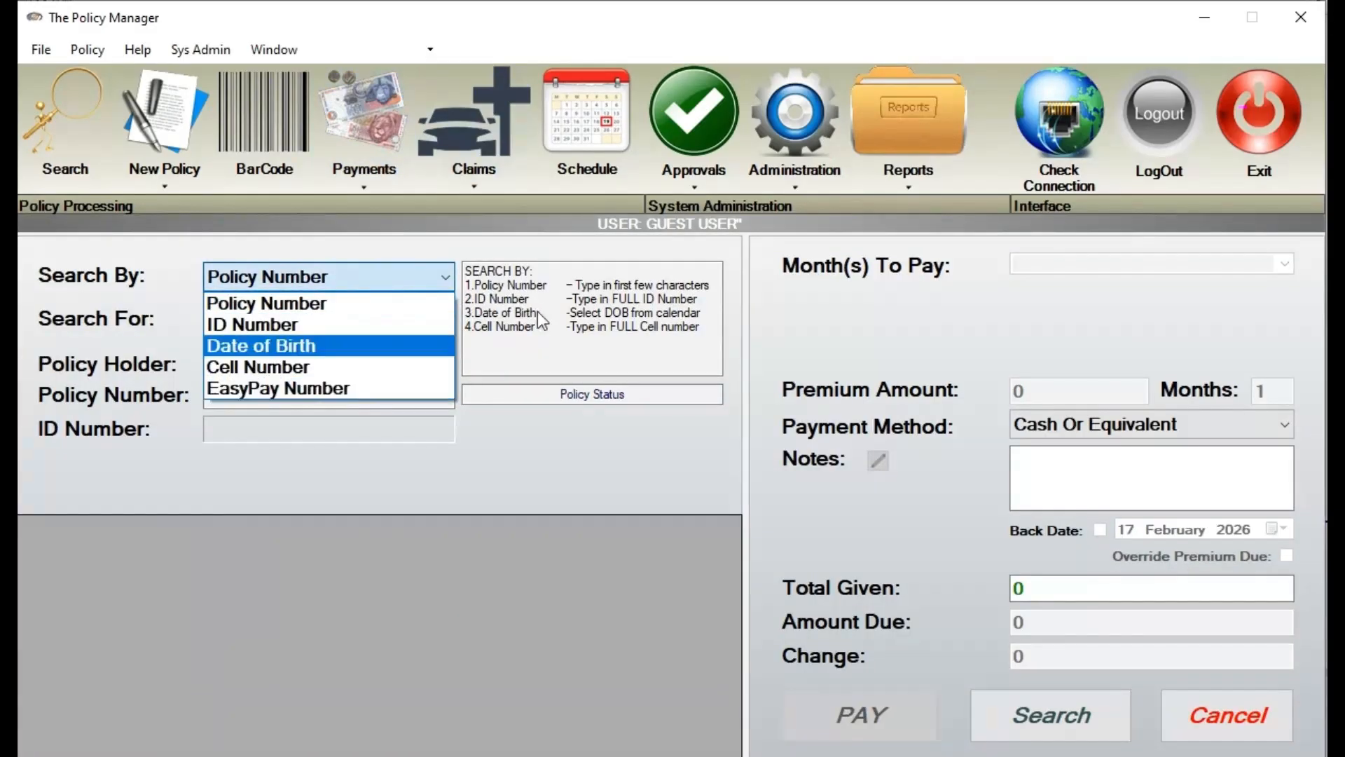
click(580, 272)
click(365, 310)
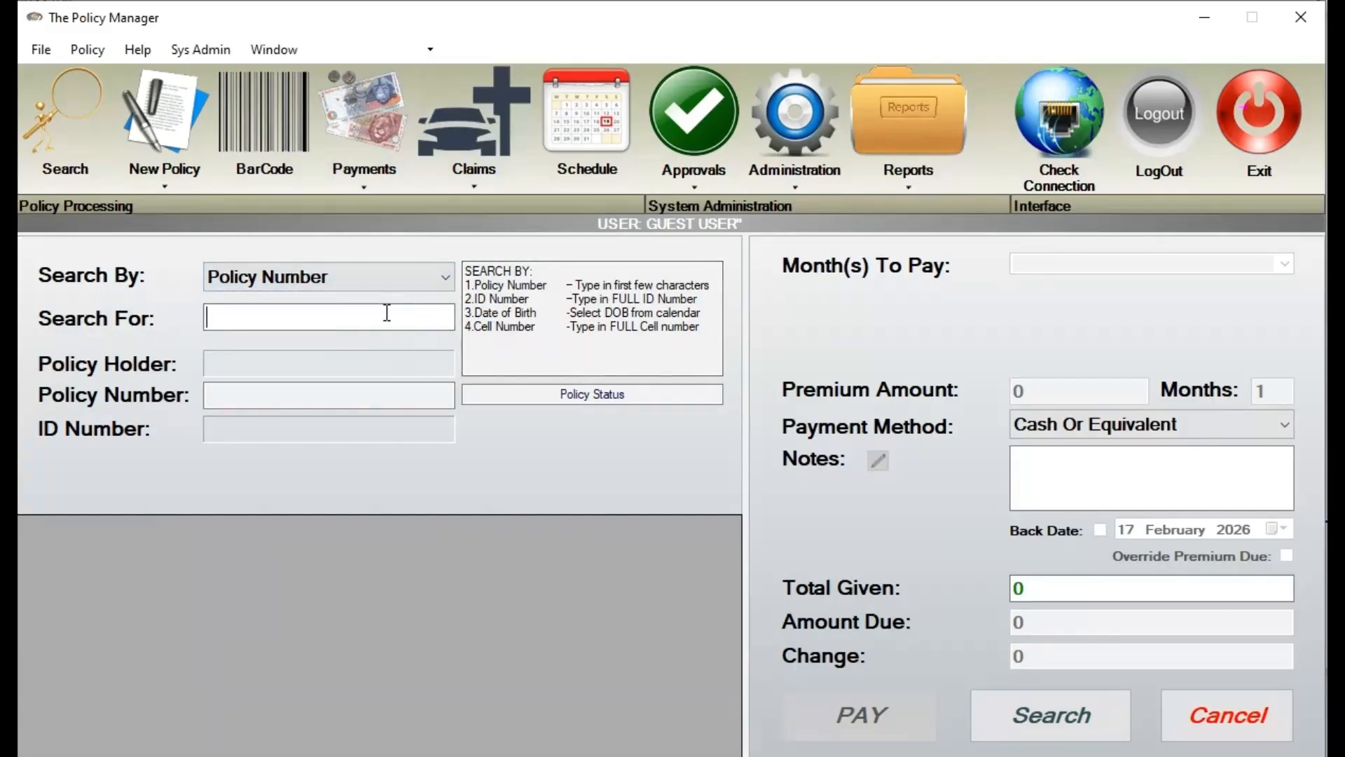
text(DEV846)
click(1028, 709)
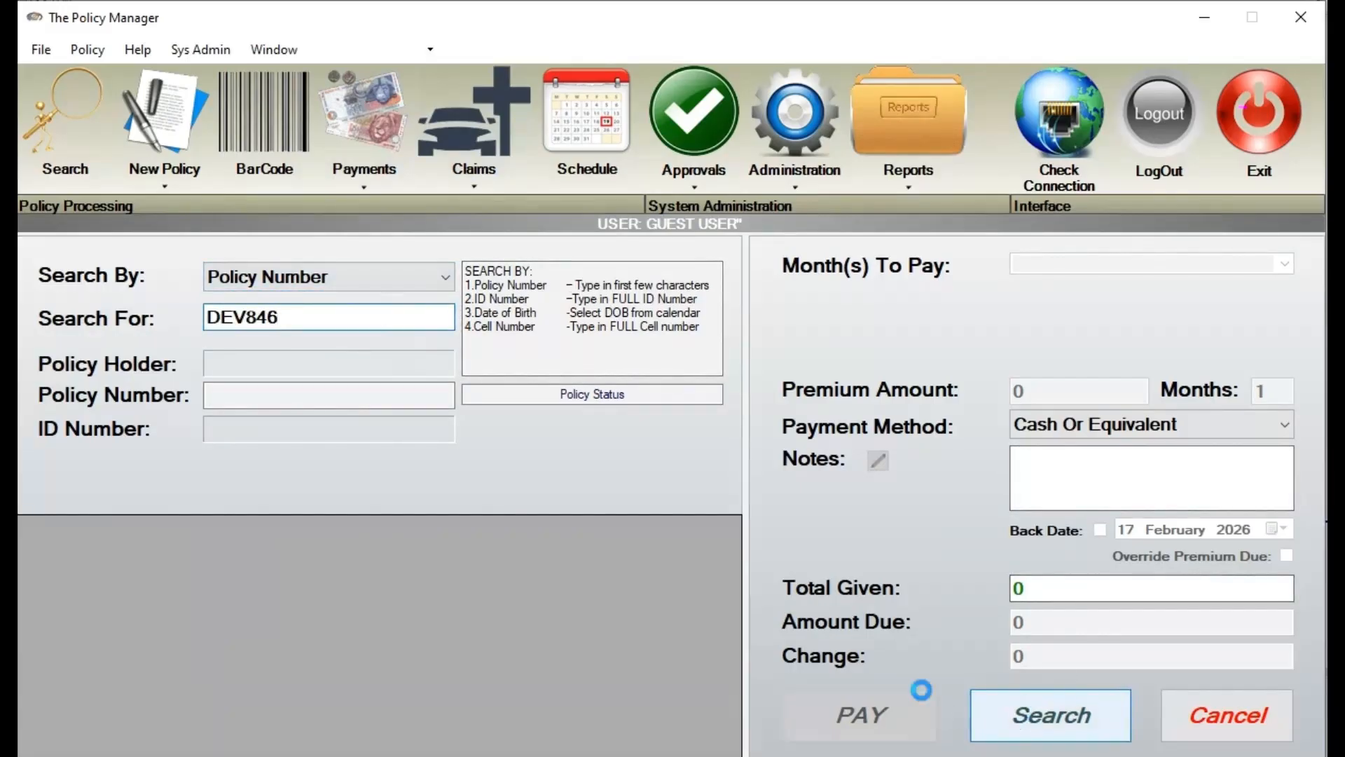
Pay February and March 2026 (R300.00) and enlarge receipt 1009 for reading
click(1141, 268)
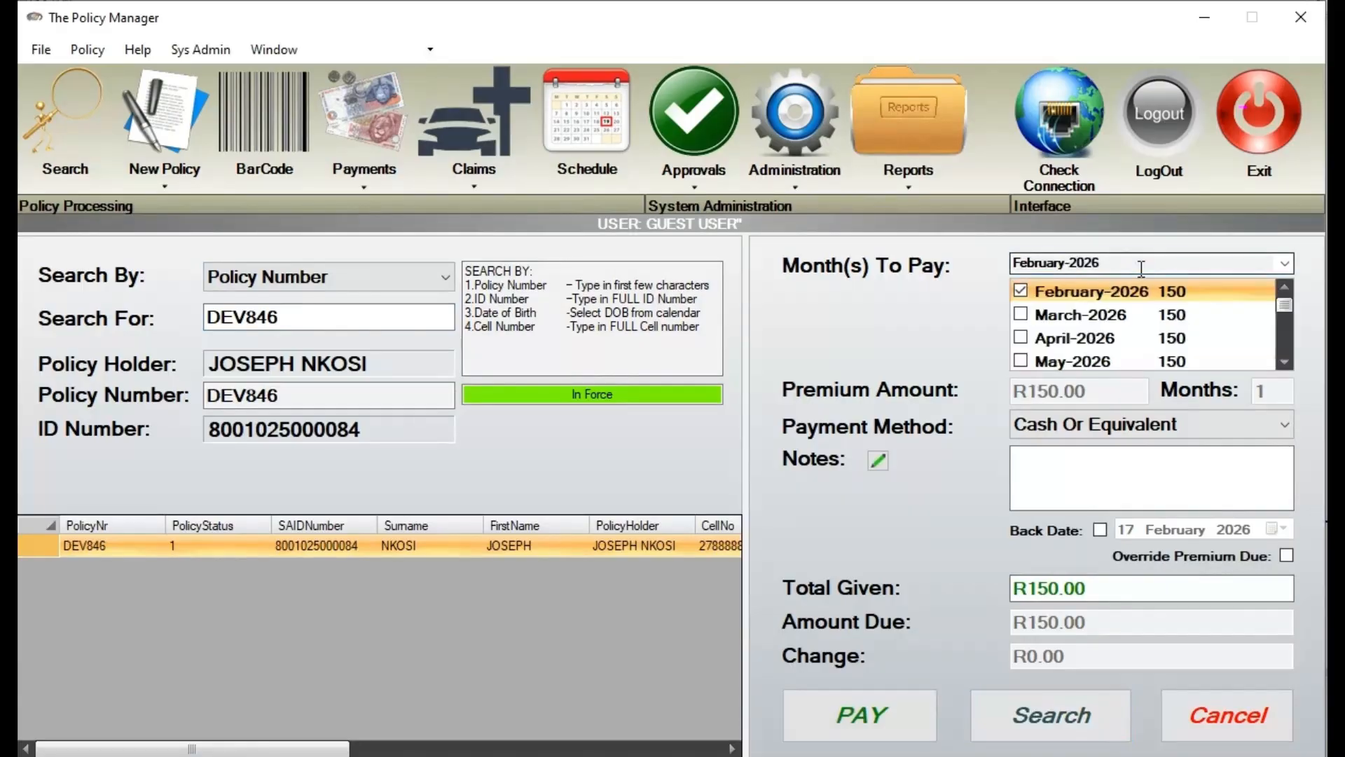
click(1020, 315)
click(1020, 337)
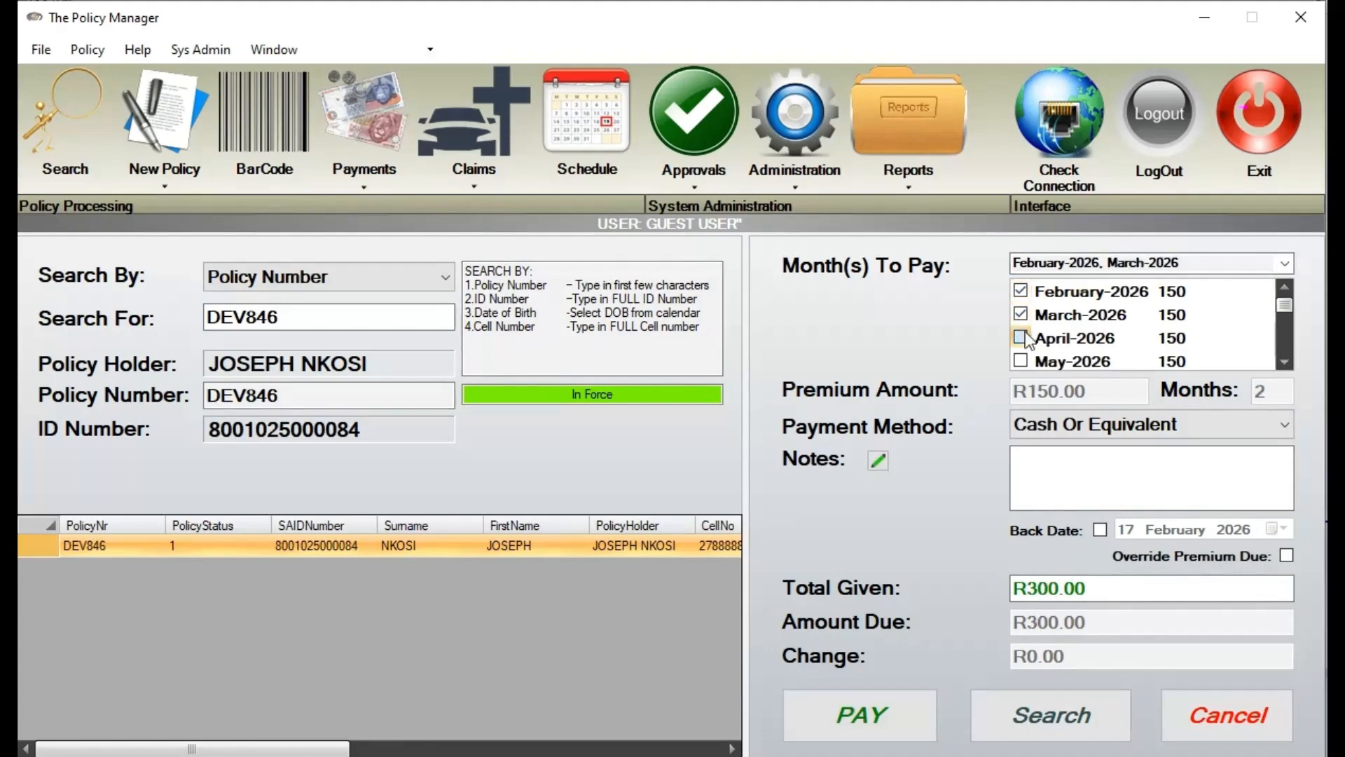
click(1021, 360)
click(1021, 360)
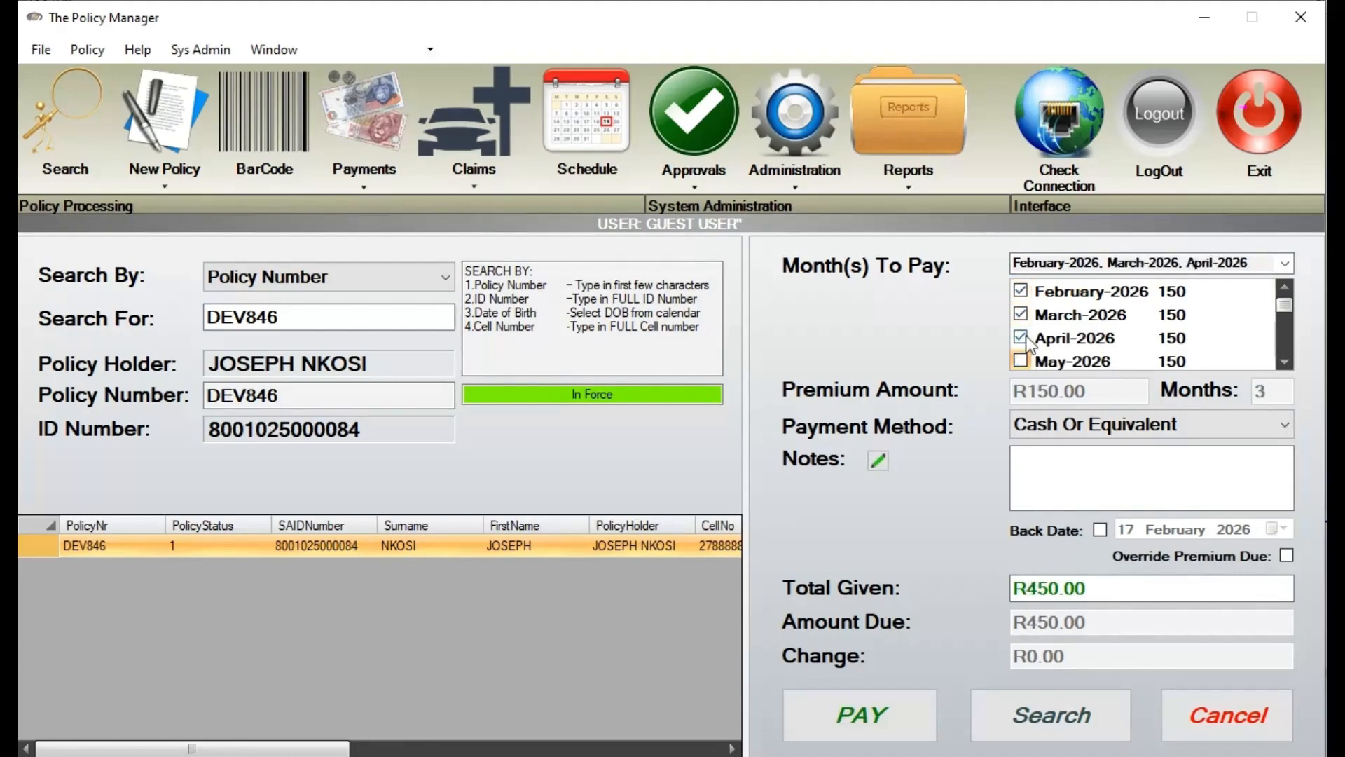
click(1020, 338)
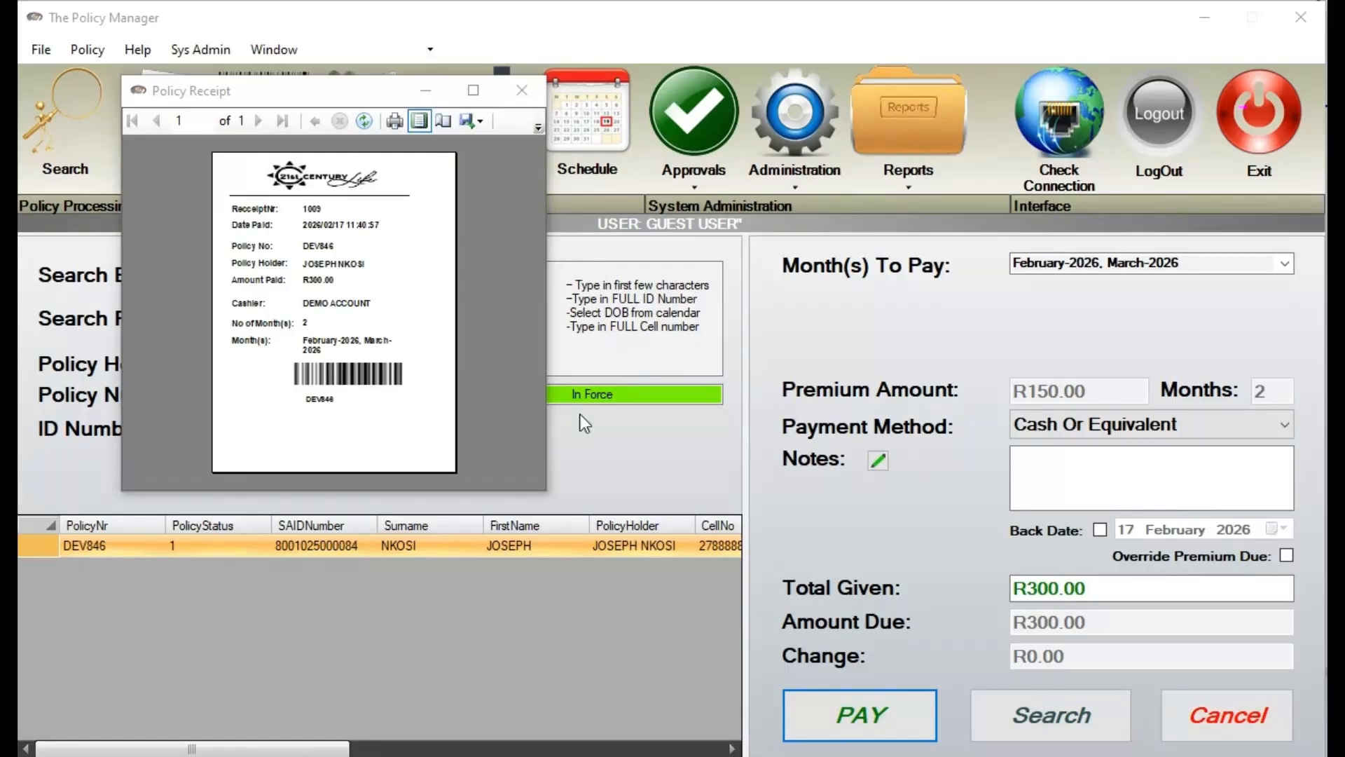
drag(545, 489, 959, 694)
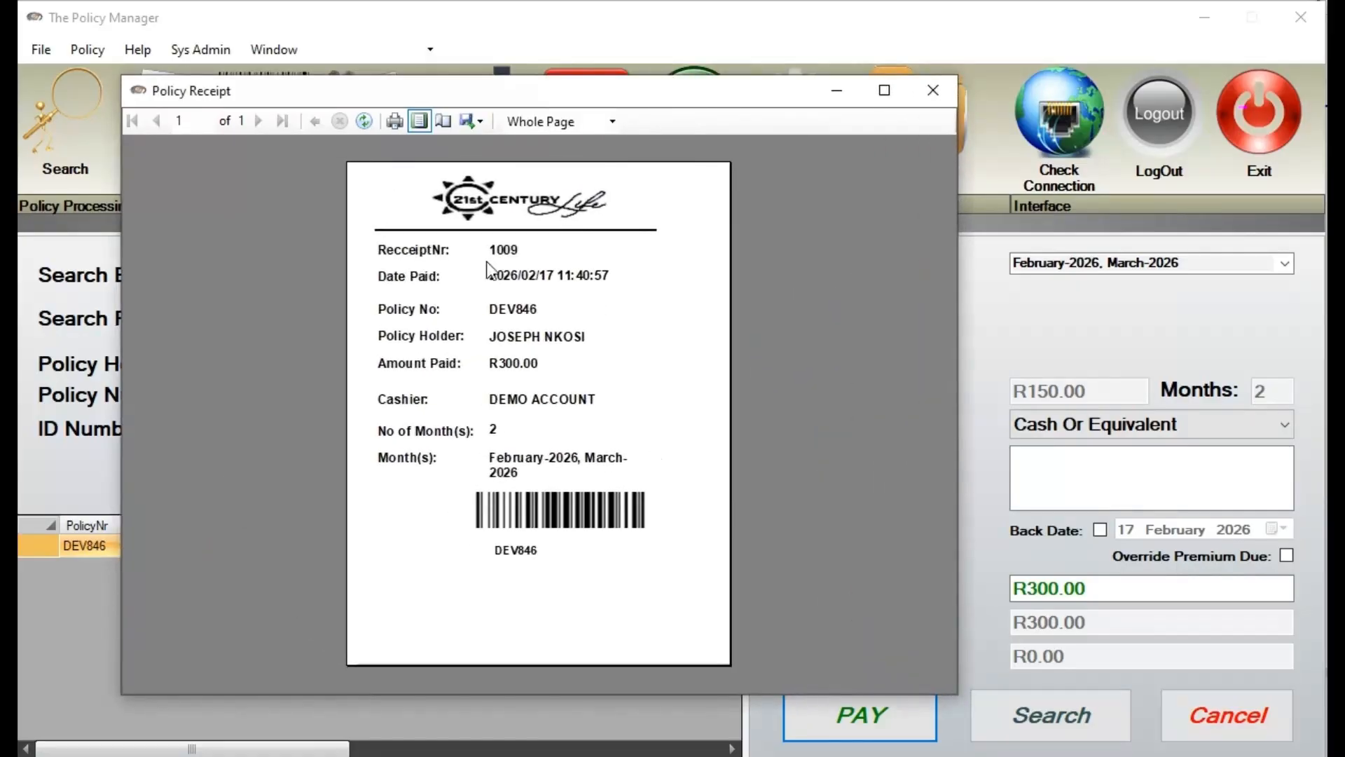
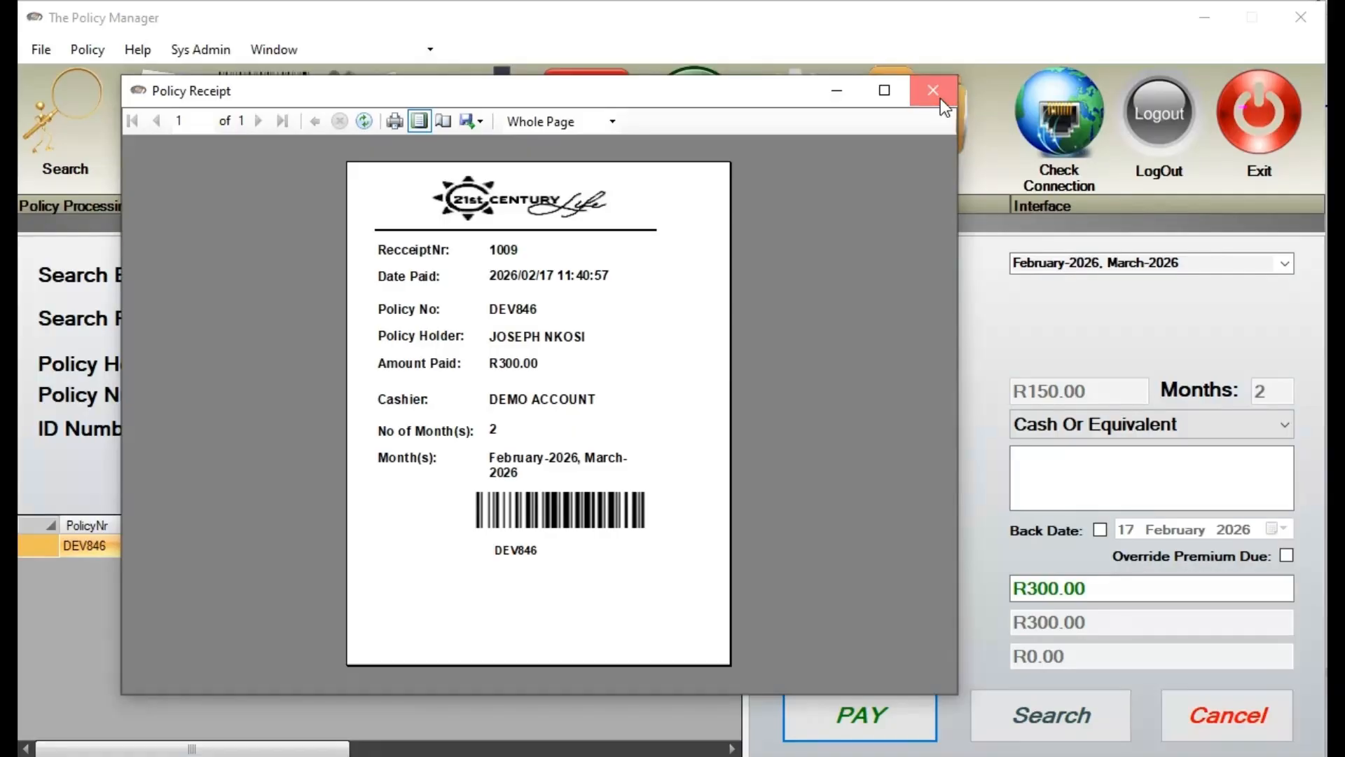
Close the R300.00 receipt 1009 and return to the policy search panel
click(940, 98)
click(82, 124)
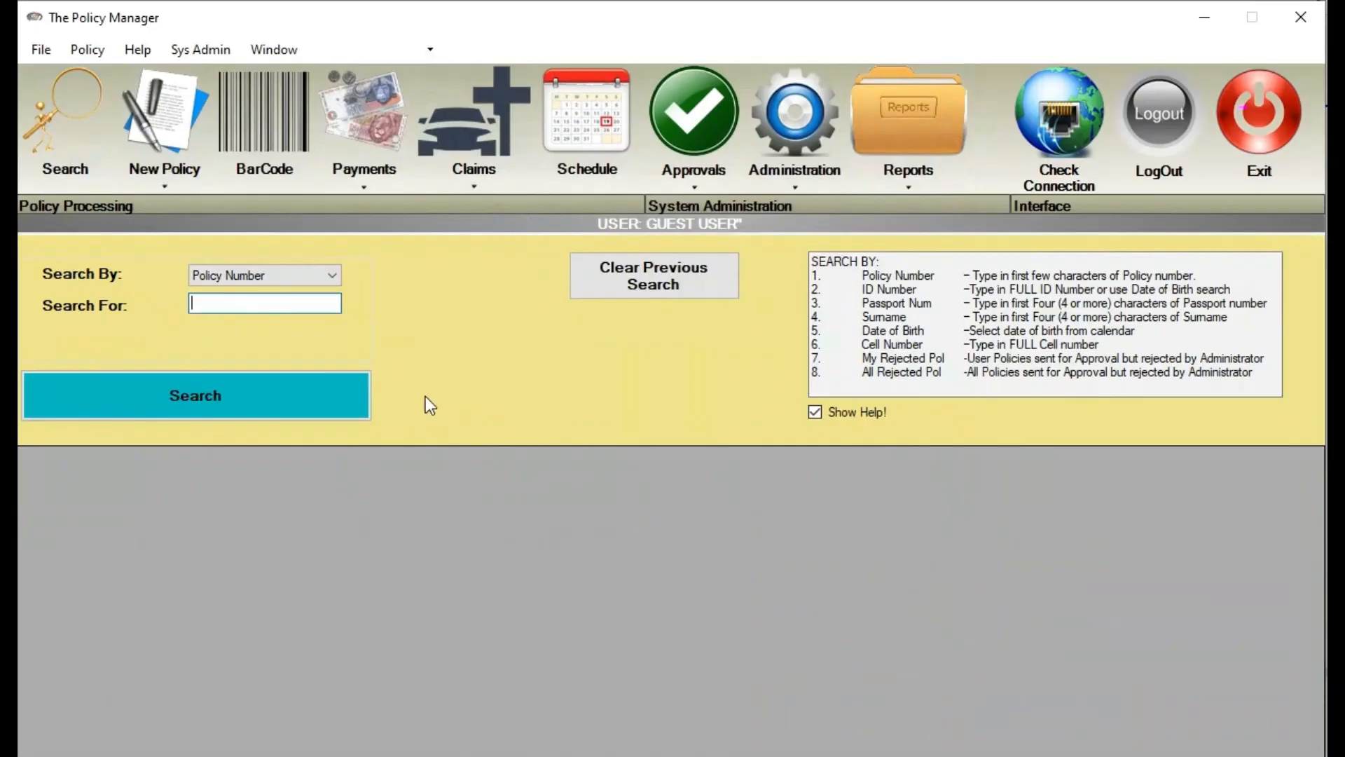
Find policy DEV846 and review its February and March 2026 premium payments
text(DEV846)
click(301, 413)
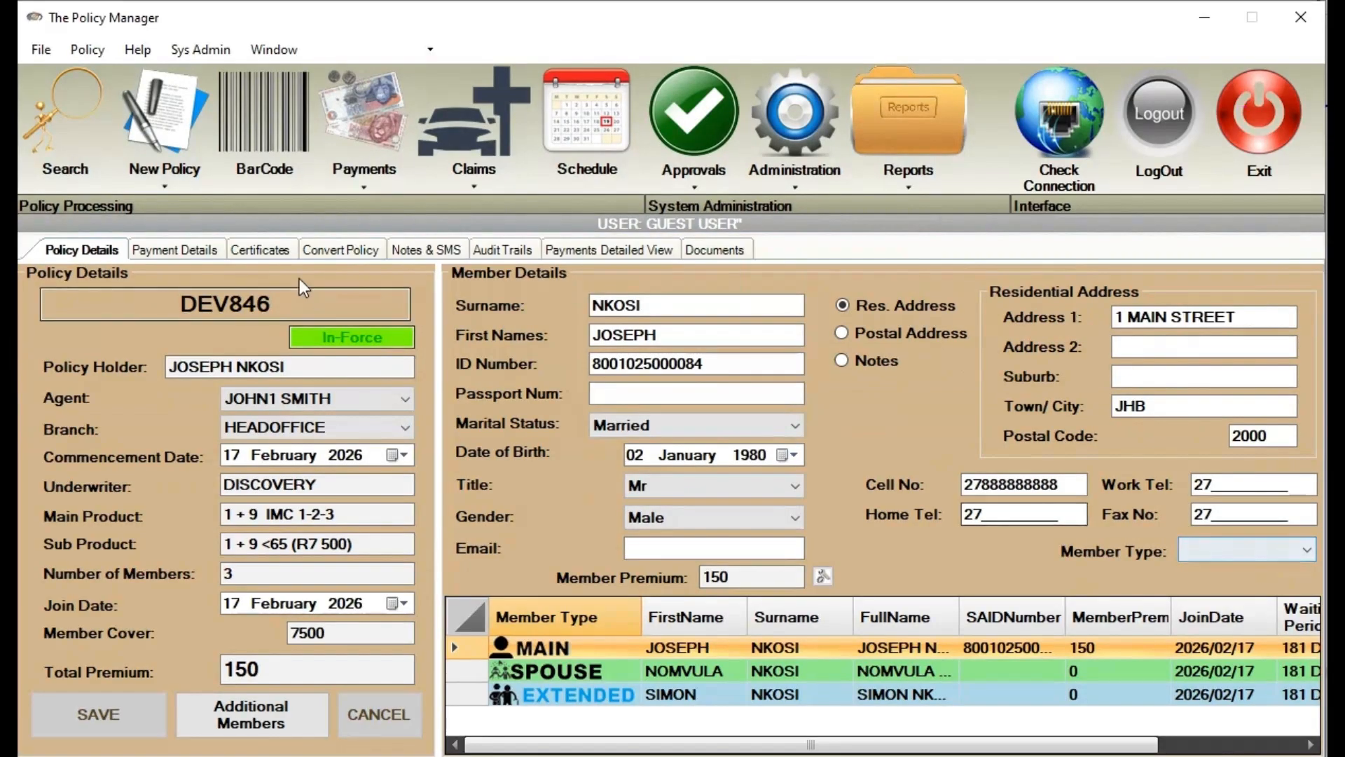
click(588, 252)
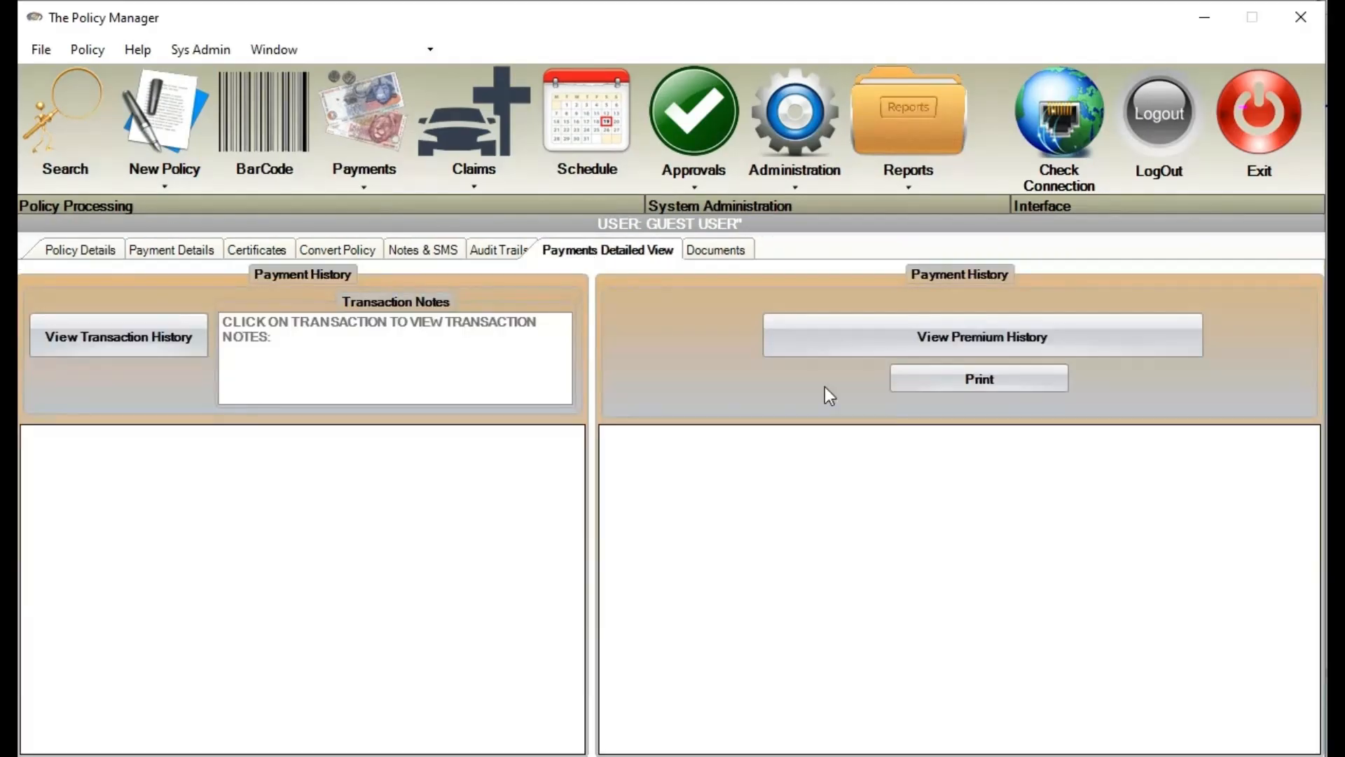
click(864, 351)
click(832, 497)
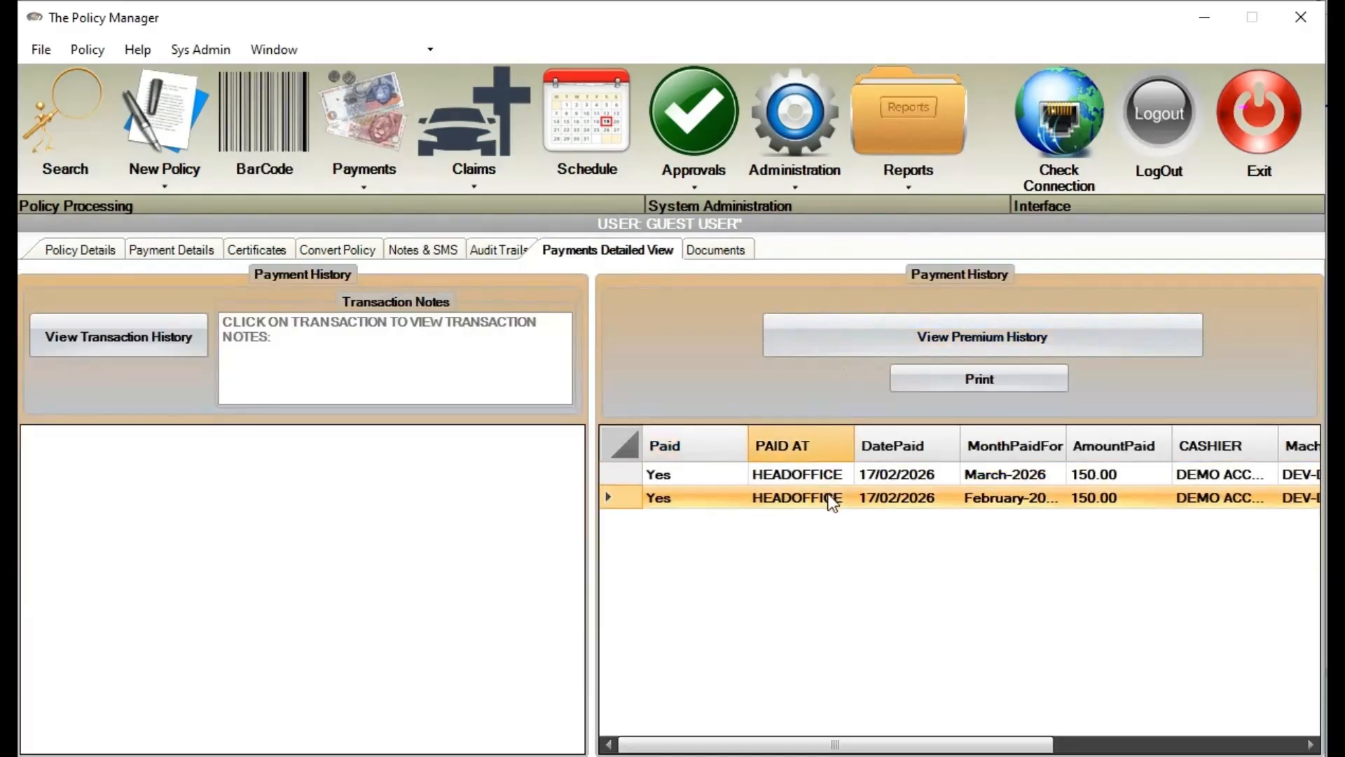
drag(985, 750, 1237, 748)
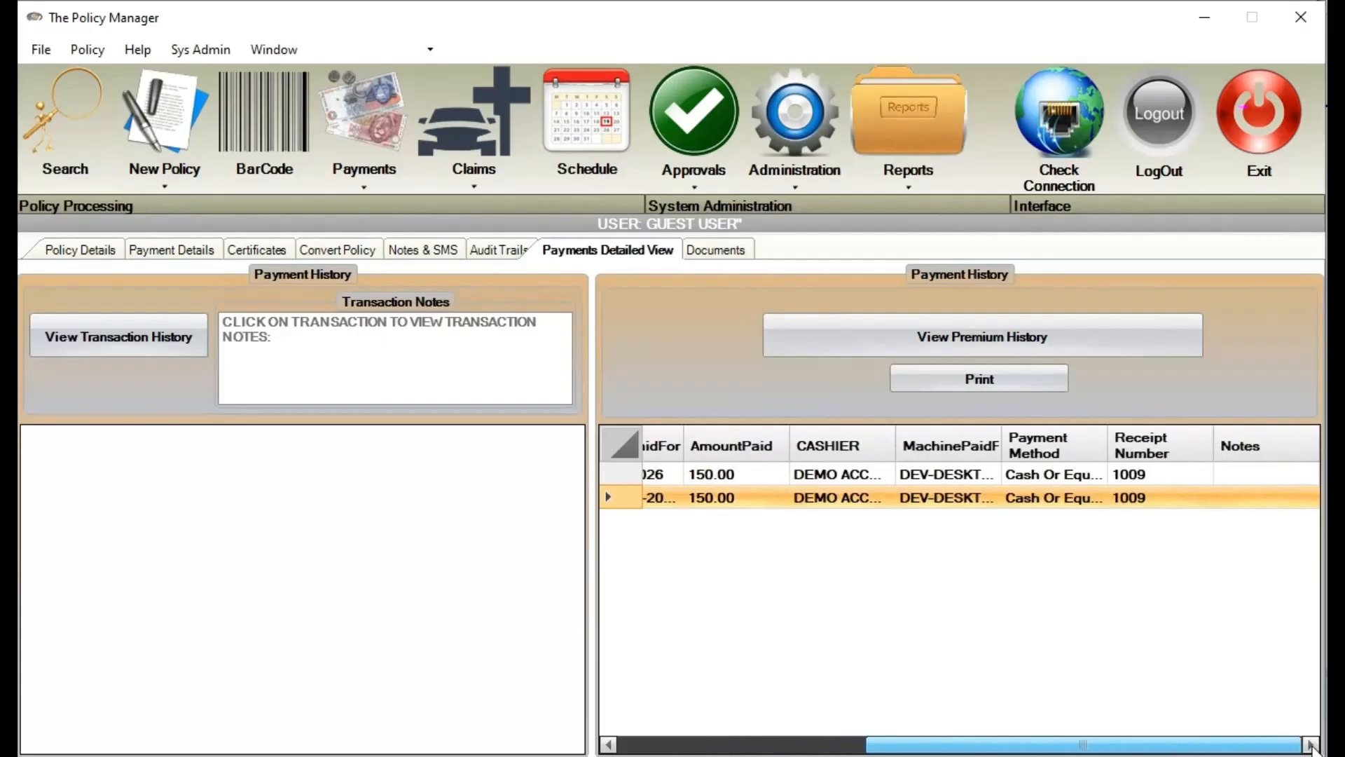
click(1149, 477)
click(1135, 498)
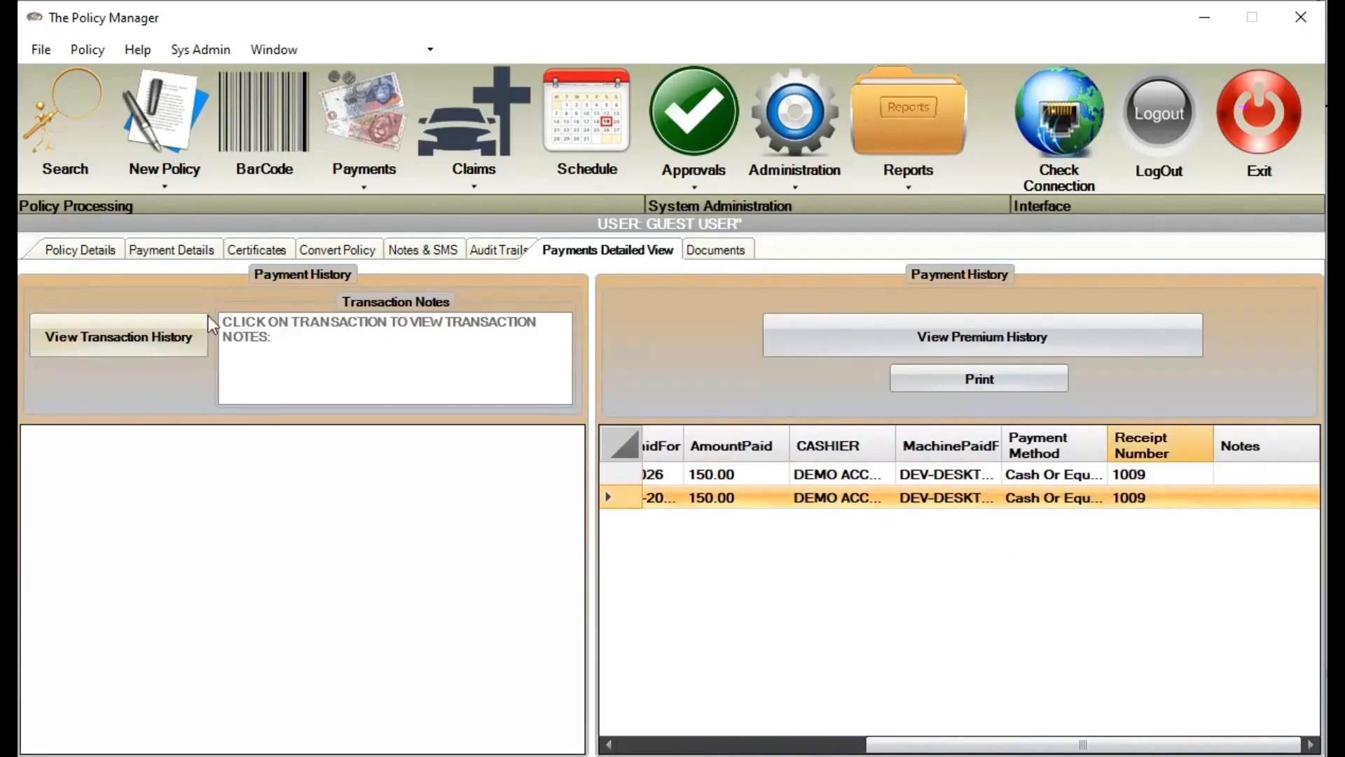
Check the receipt 1009 transaction, then widen the MonthPaidFor column in payment history
click(120, 337)
drag(360, 745, 520, 744)
click(498, 464)
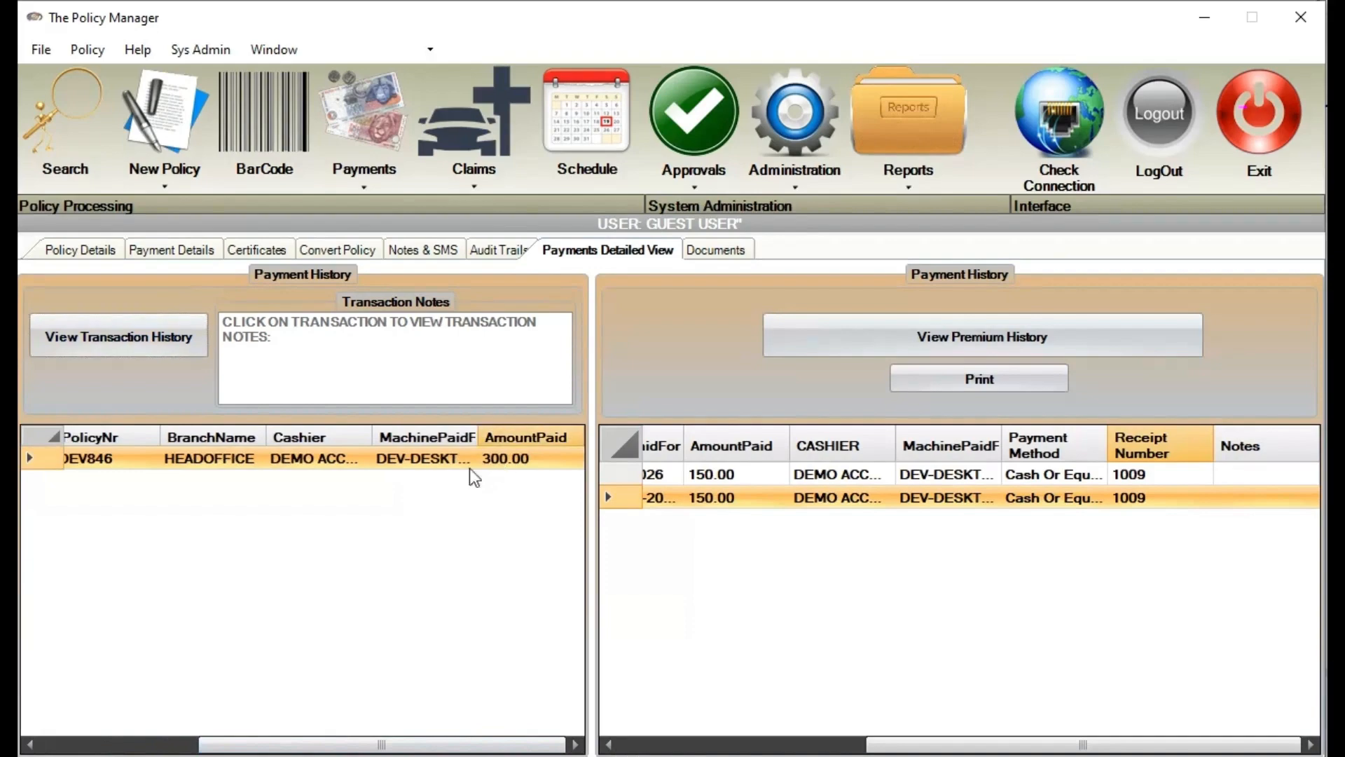
click(95, 259)
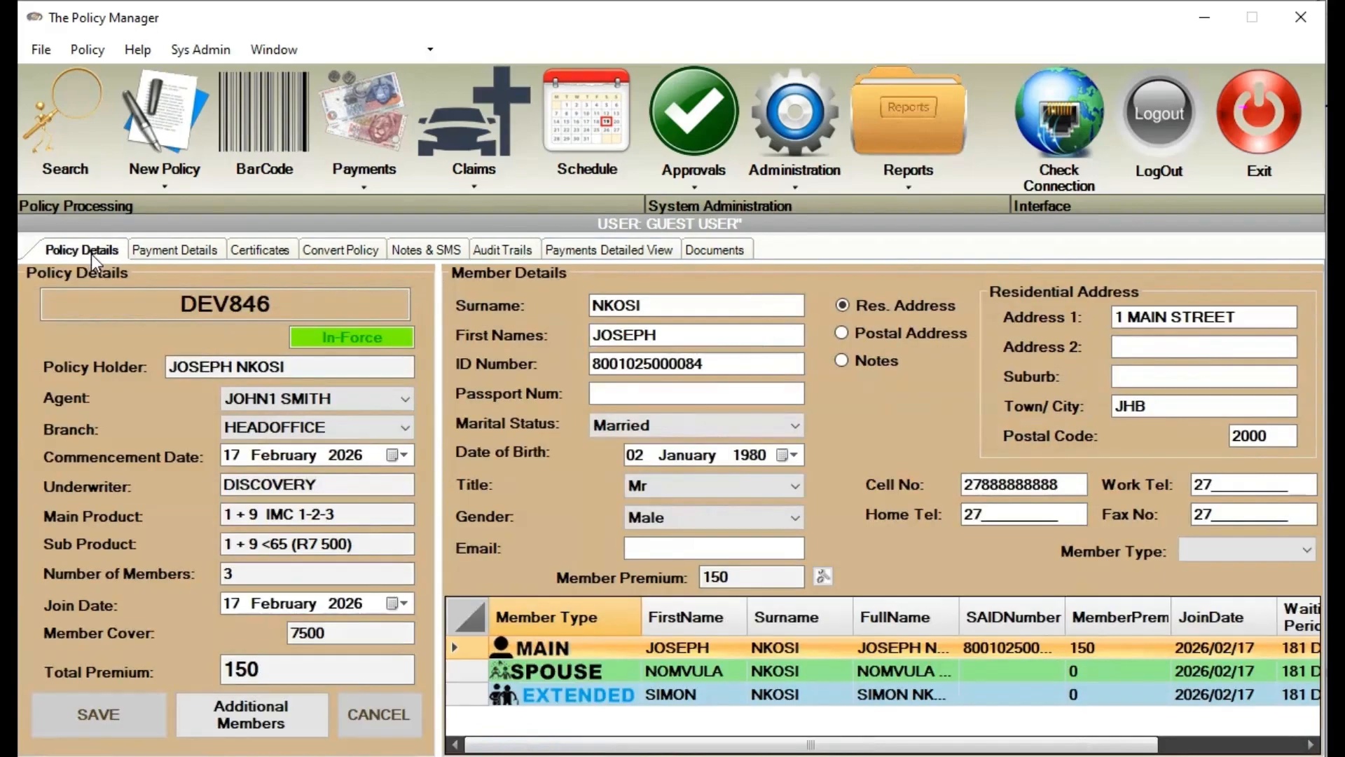
click(655, 250)
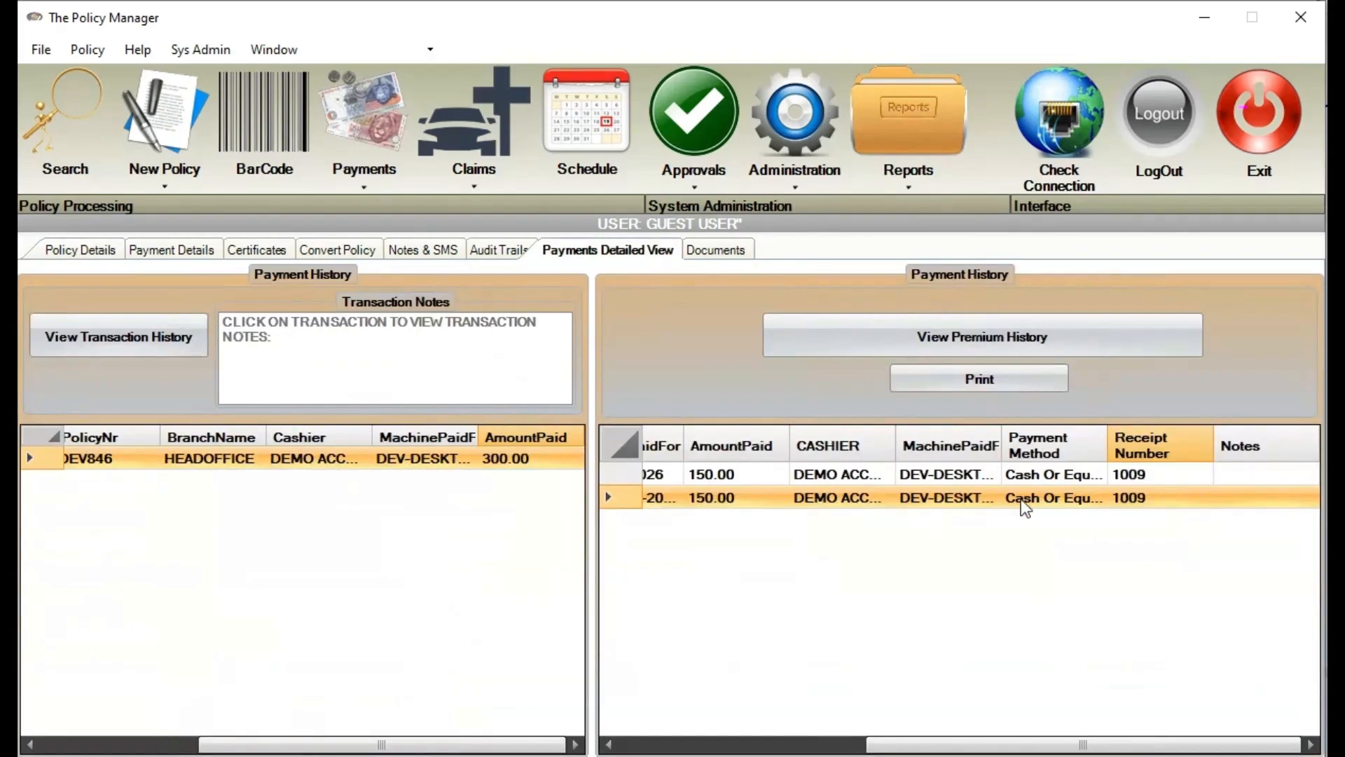
drag(876, 743, 703, 743)
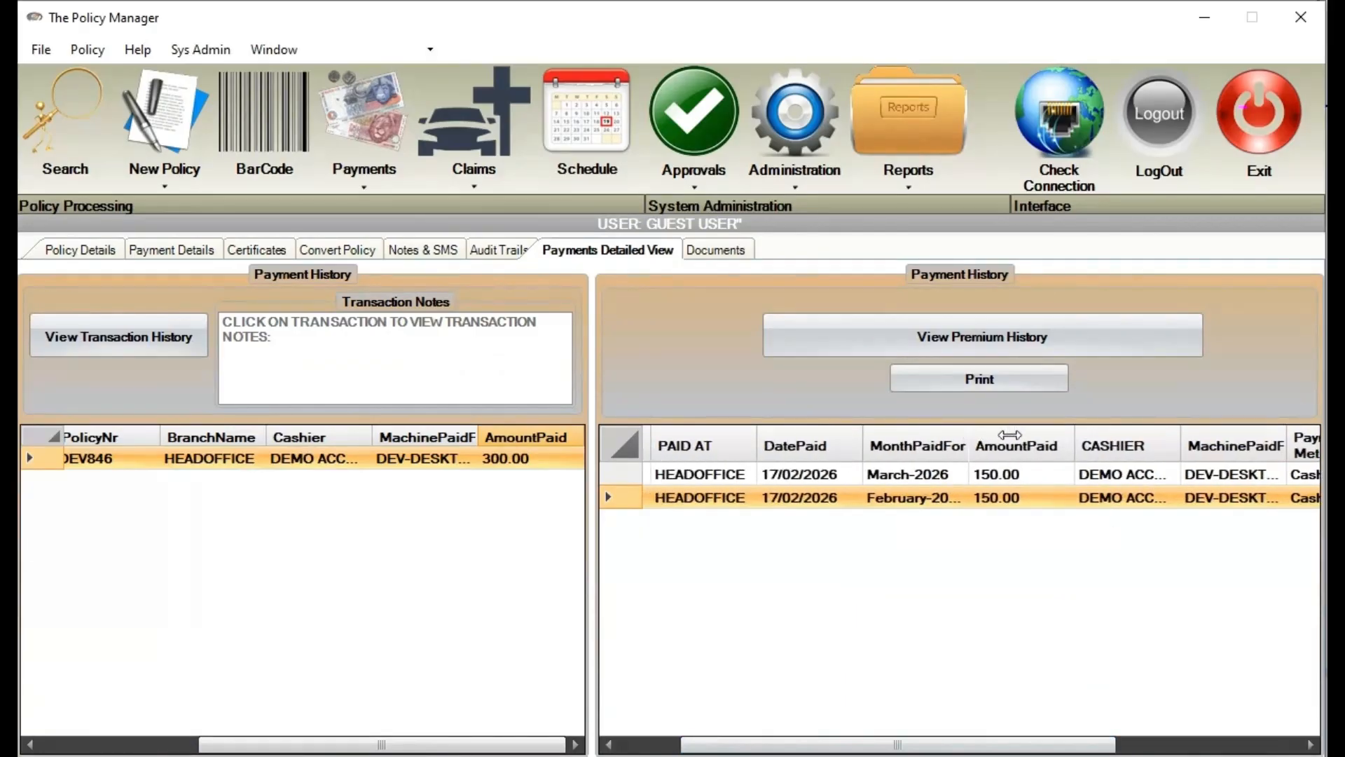
drag(969, 446, 1023, 442)
drag(880, 744, 592, 726)
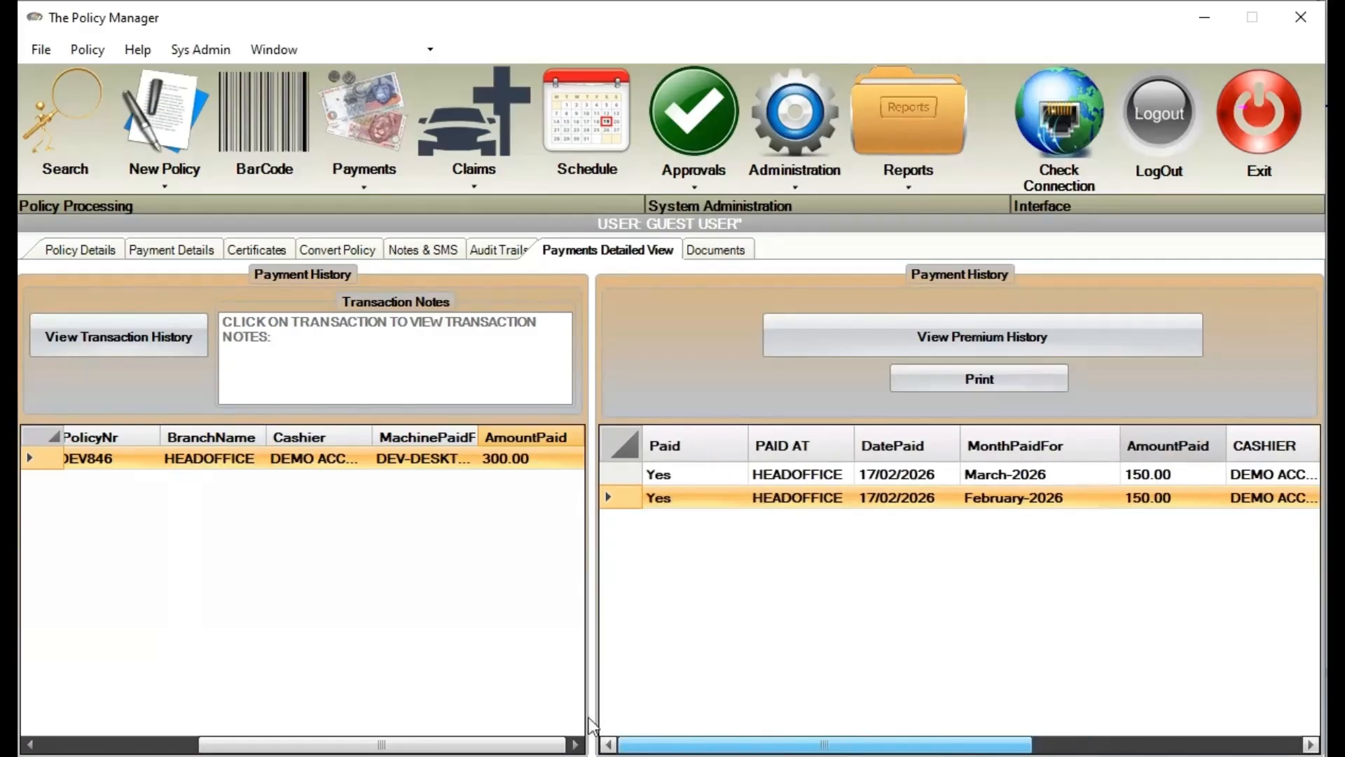
On the Scheme/Society Payment screen, load the policies of RISE SOCIETY GROUP (RS001)
click(365, 190)
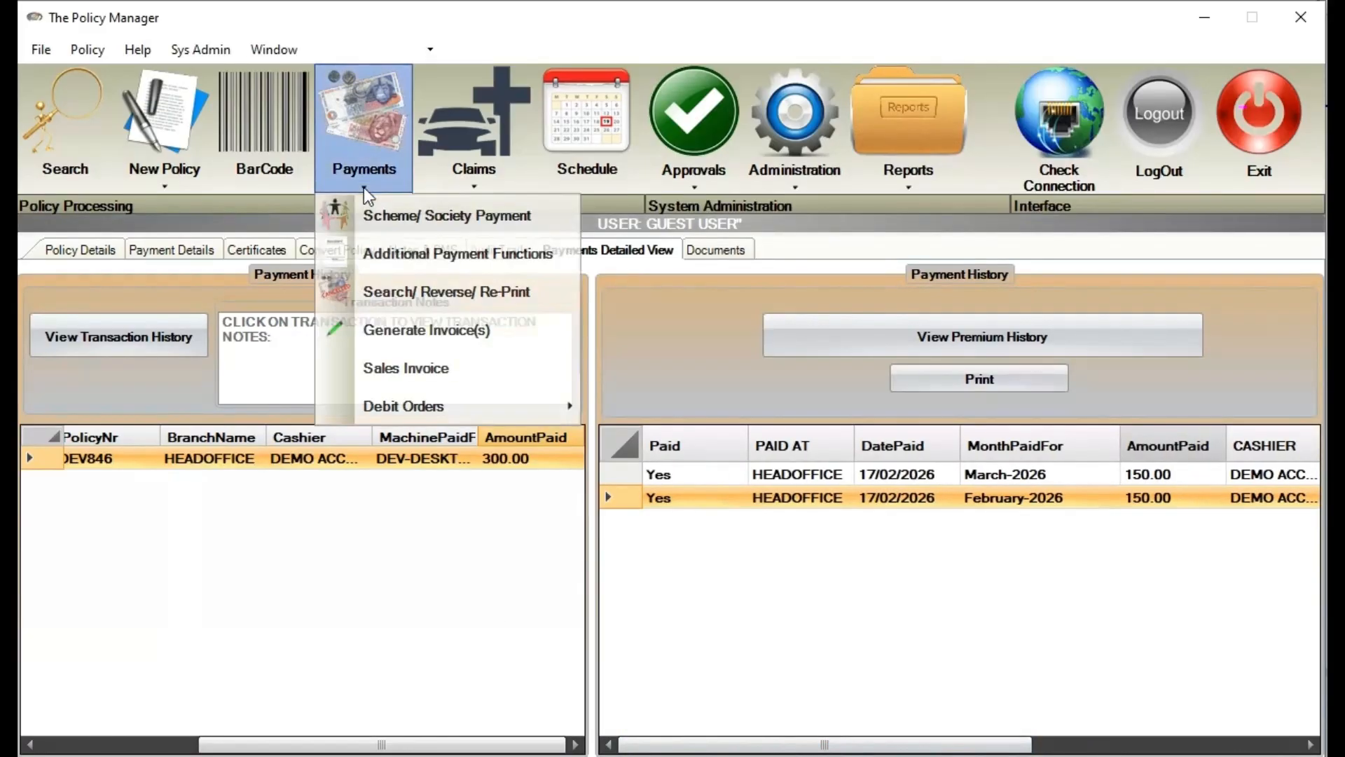
click(428, 224)
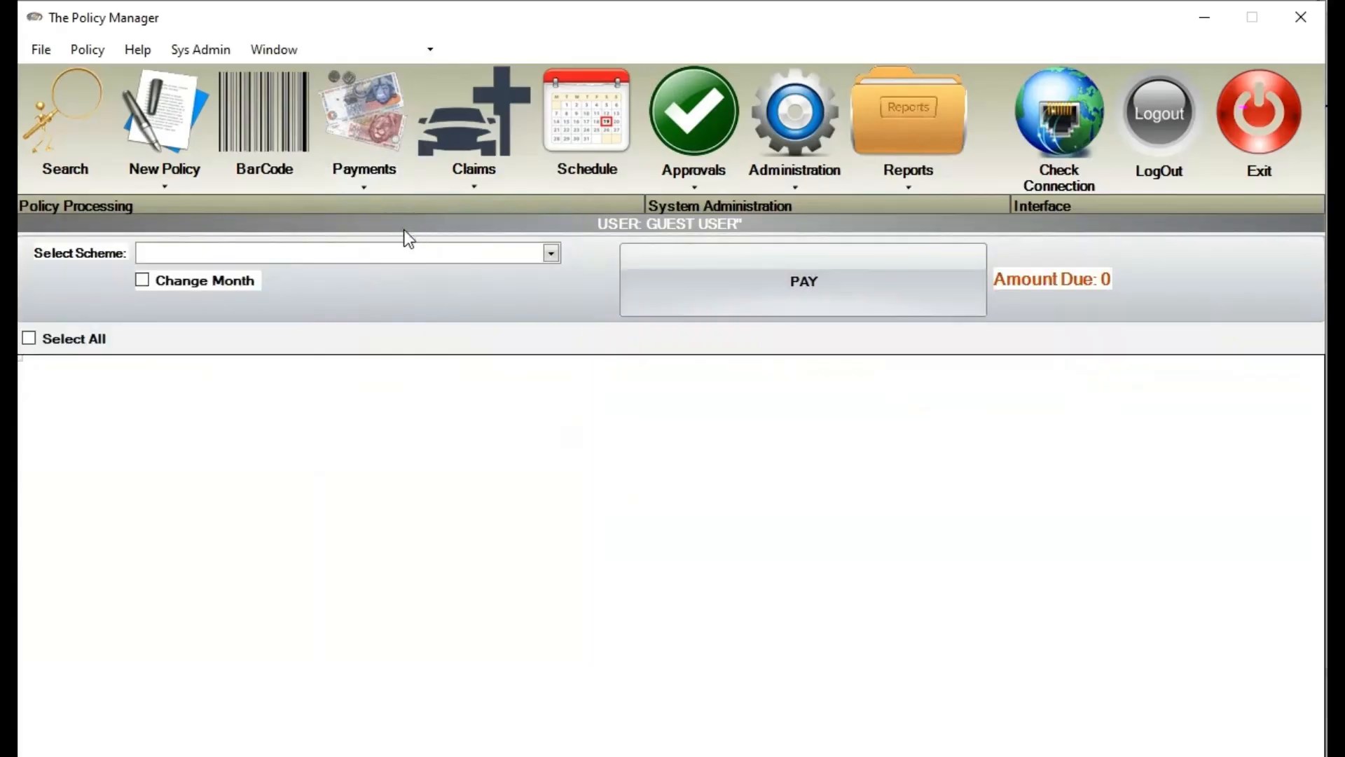
click(367, 185)
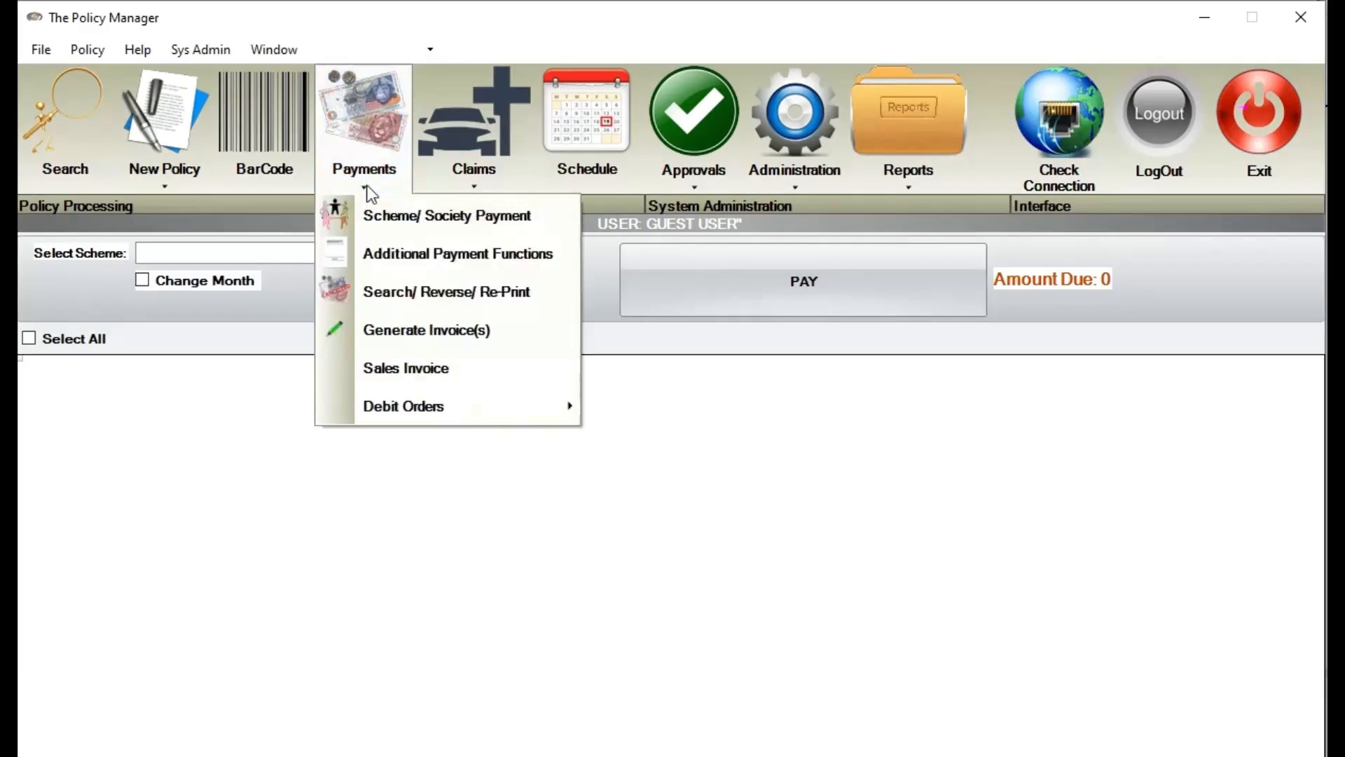
click(148, 252)
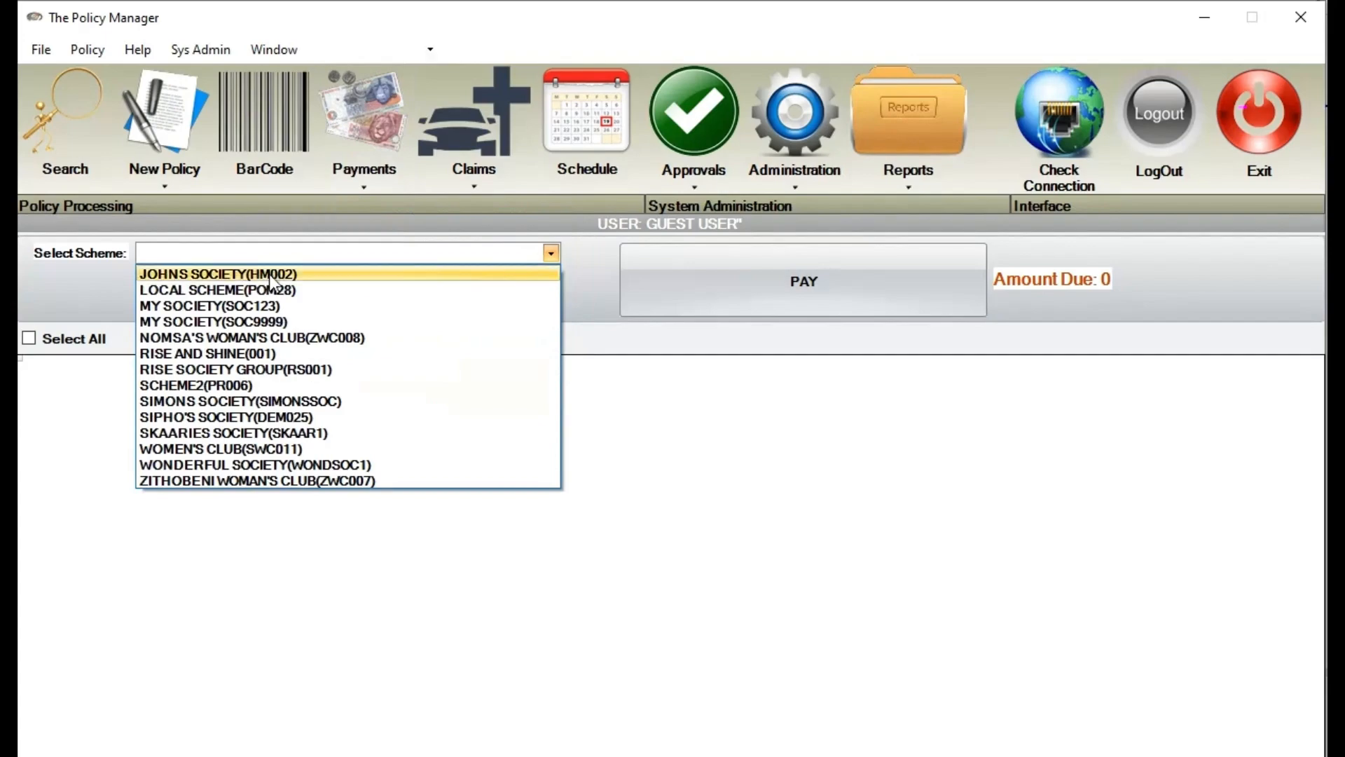
click(324, 291)
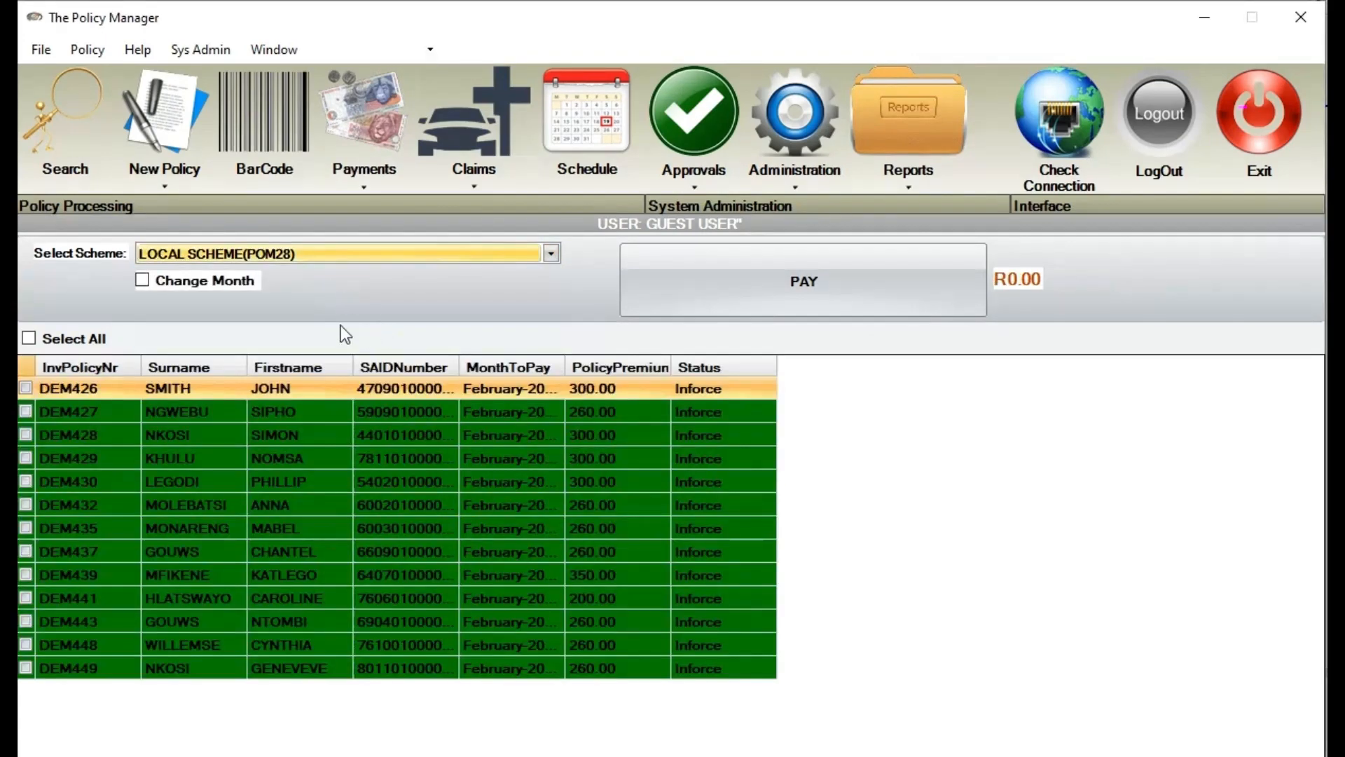
click(235, 252)
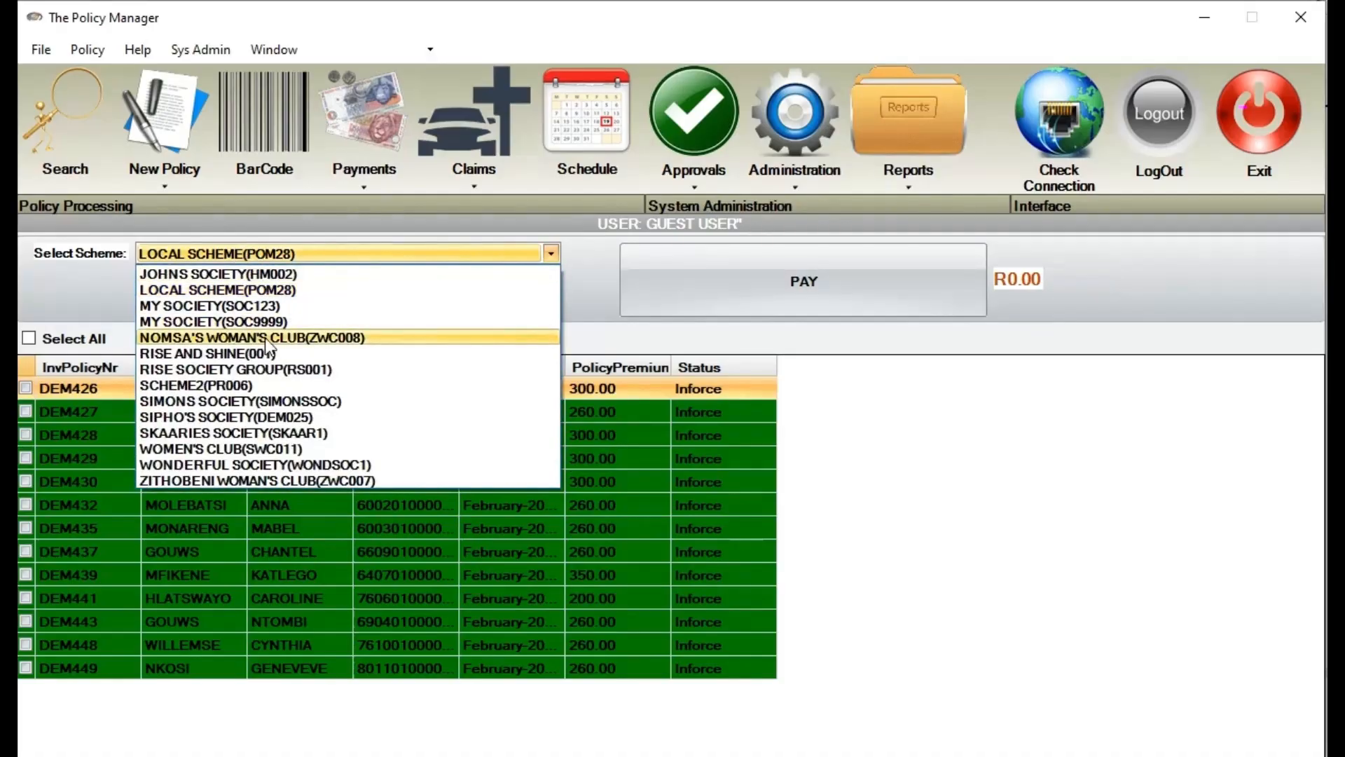
click(265, 337)
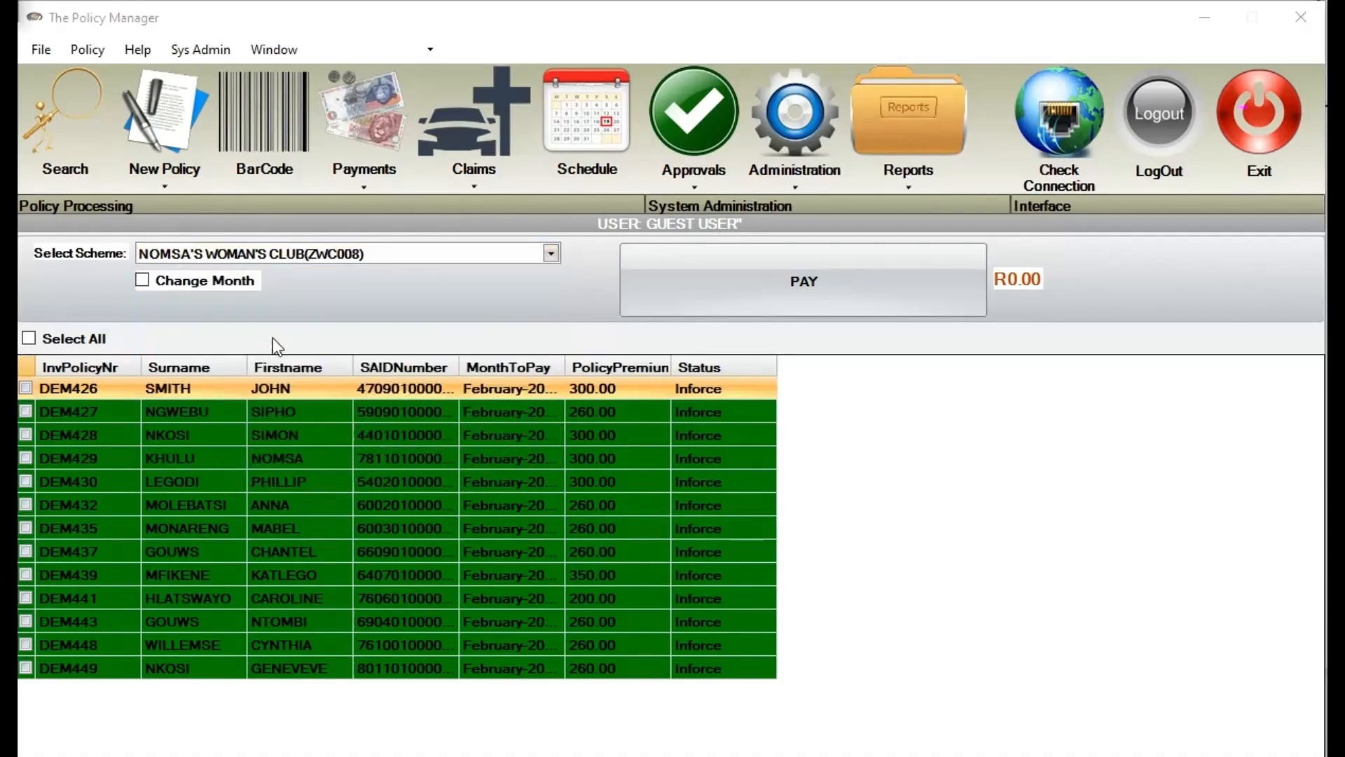
click(336, 252)
click(321, 374)
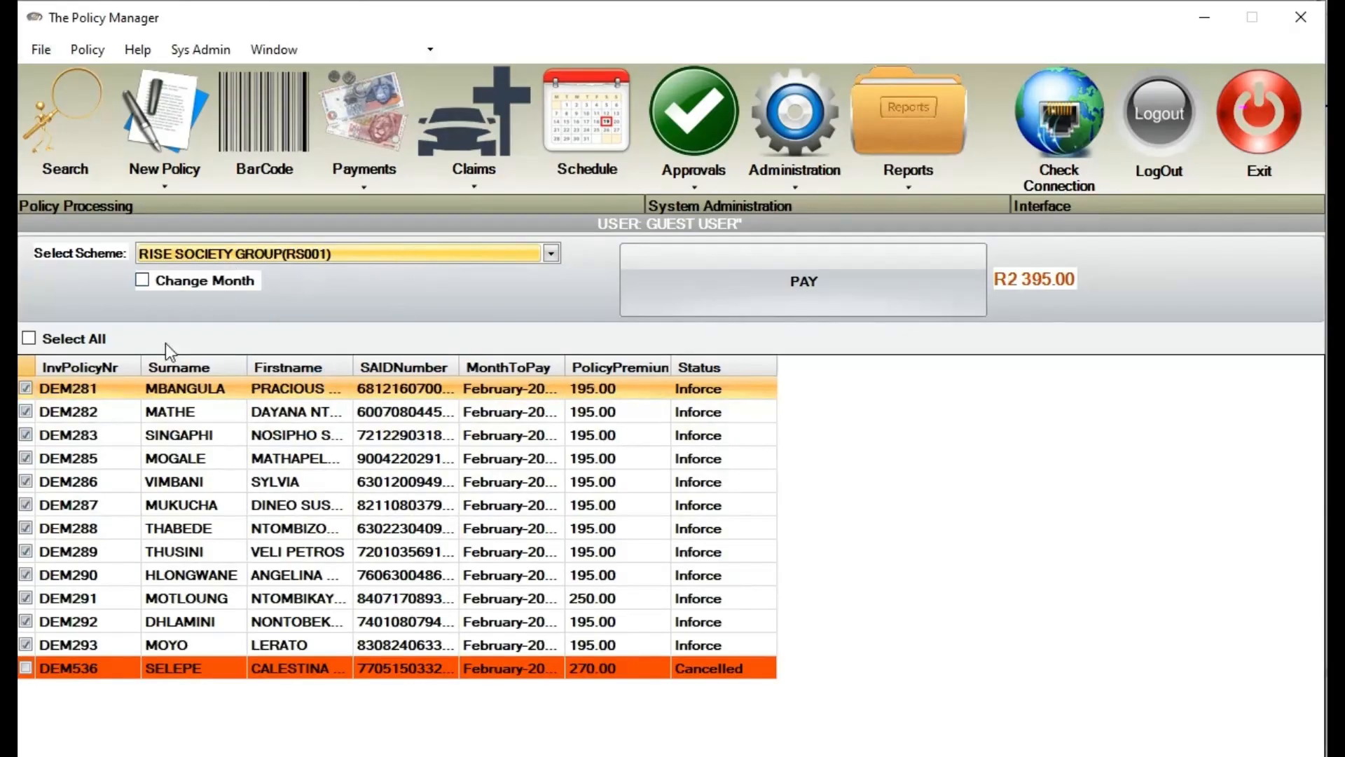
Select all in-force RISE SOCIETY policies for the R2 395.00 February-2026 payment
drag(459, 367, 418, 369)
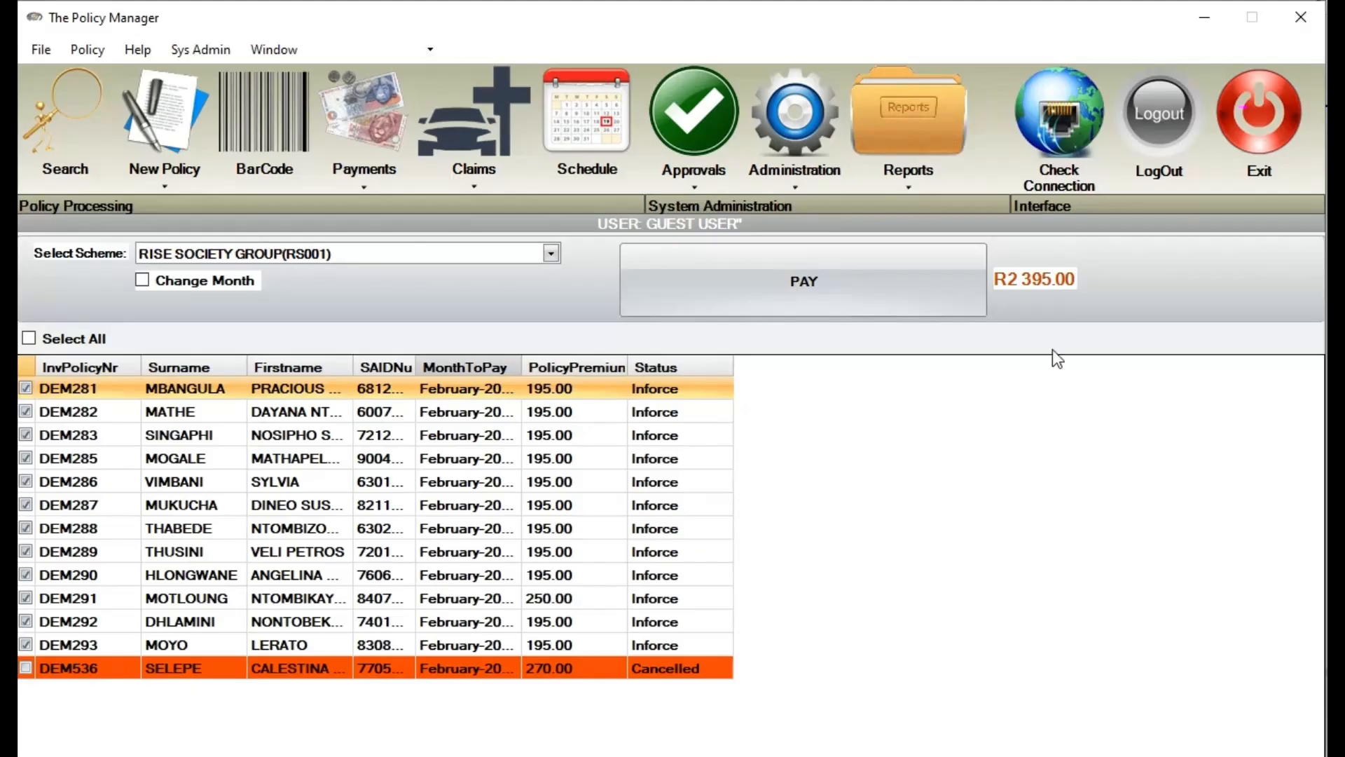
click(29, 388)
click(26, 412)
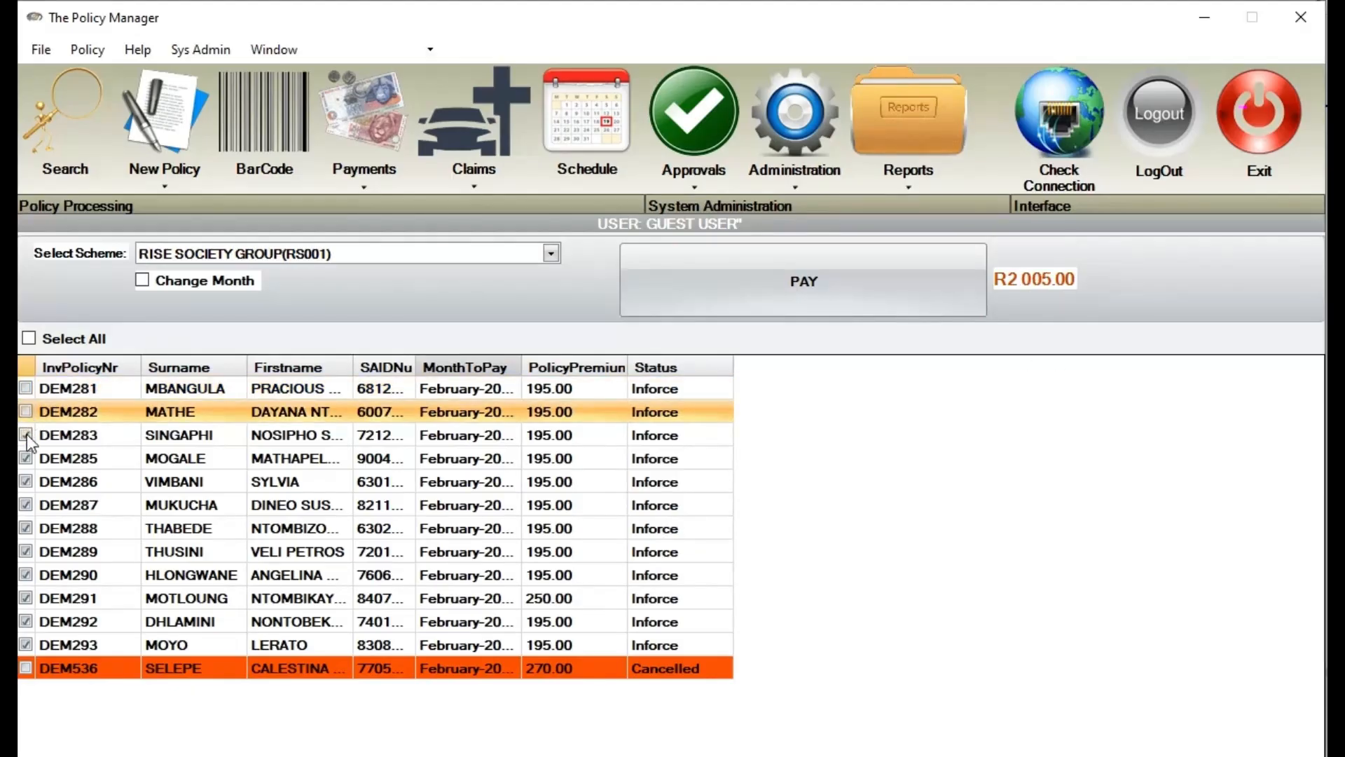
click(26, 435)
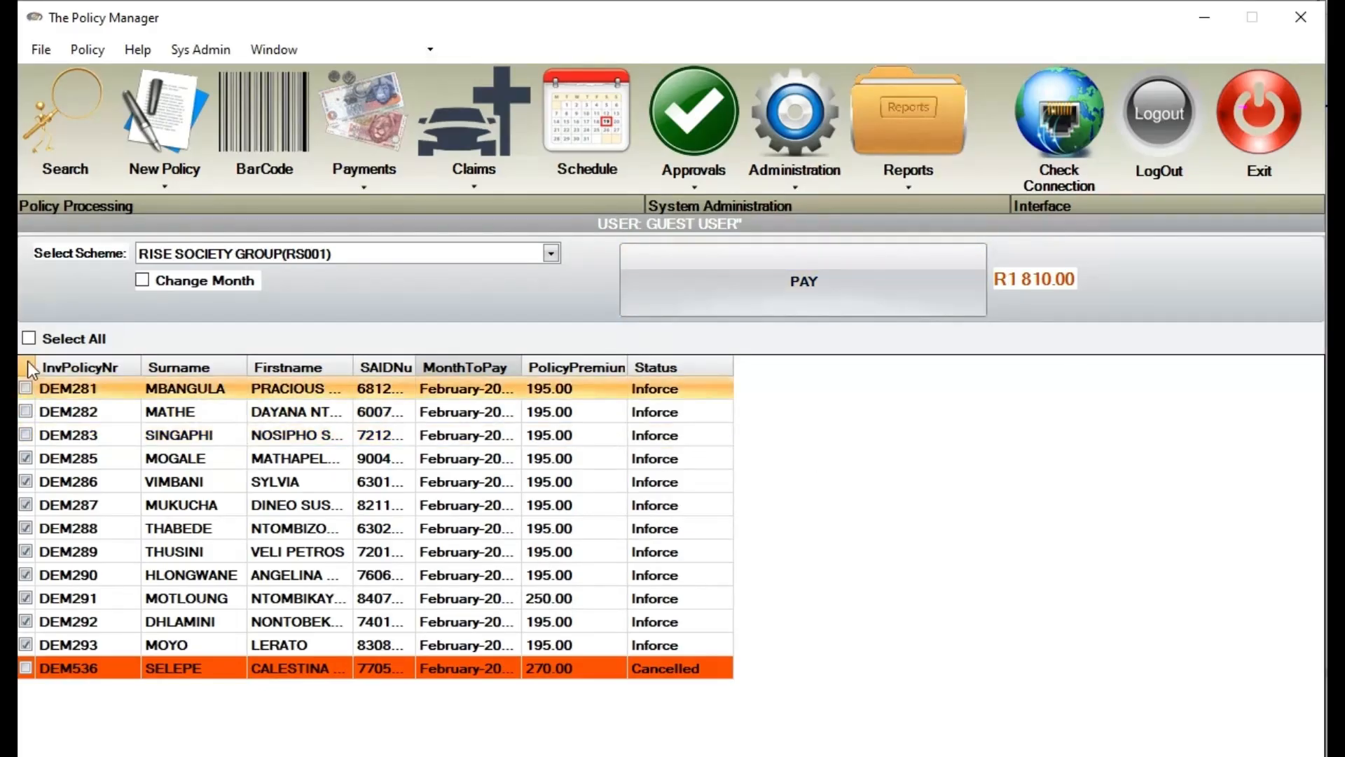
click(29, 339)
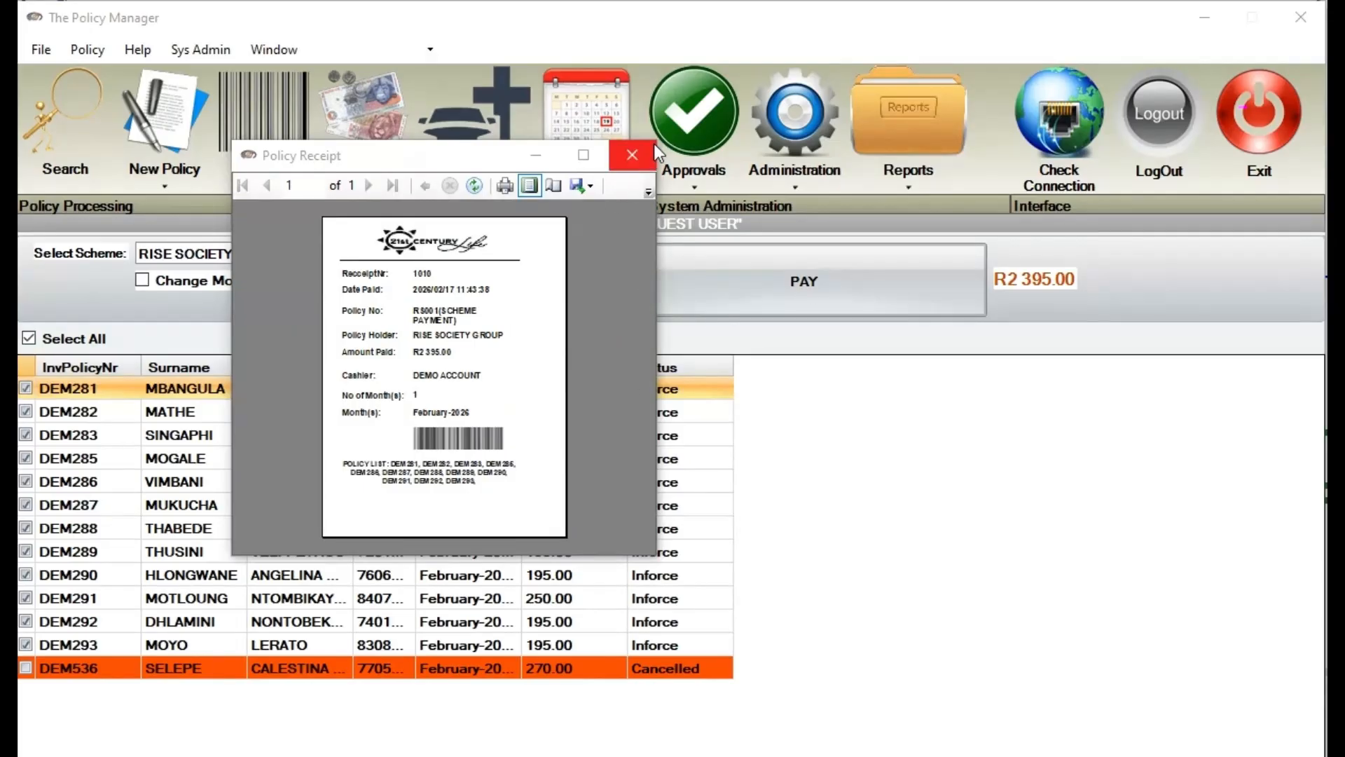
Enlarge scheme payment receipt 1010 to read it, then close it
drag(655, 142, 1062, 58)
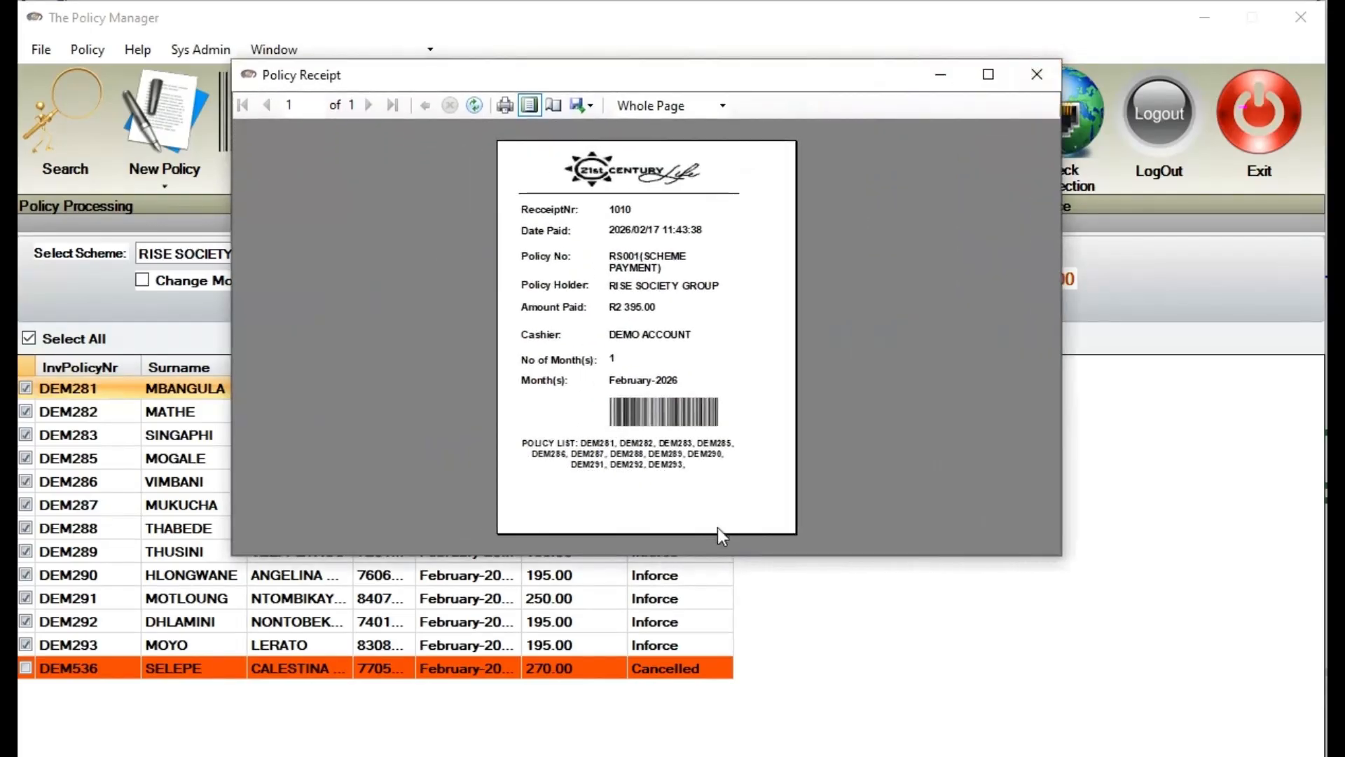
drag(735, 554, 760, 678)
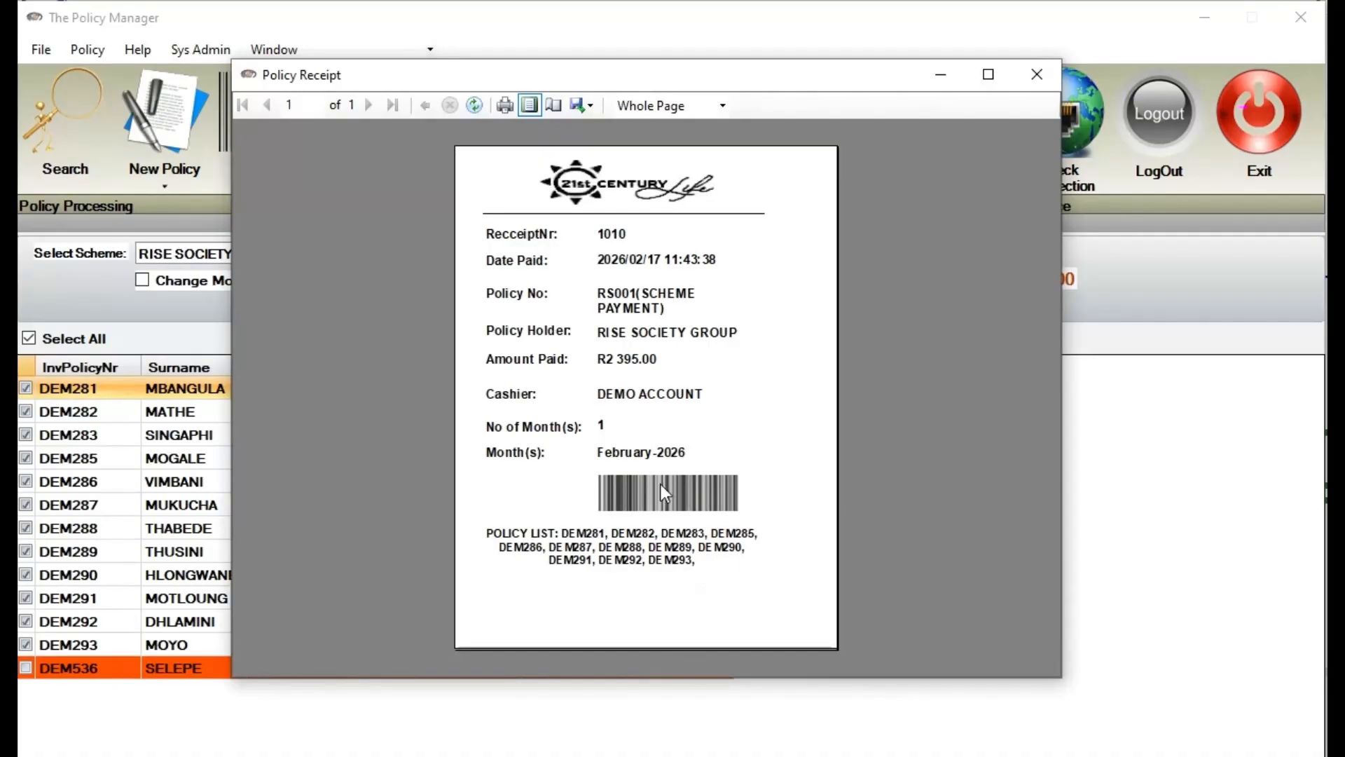
click(1037, 74)
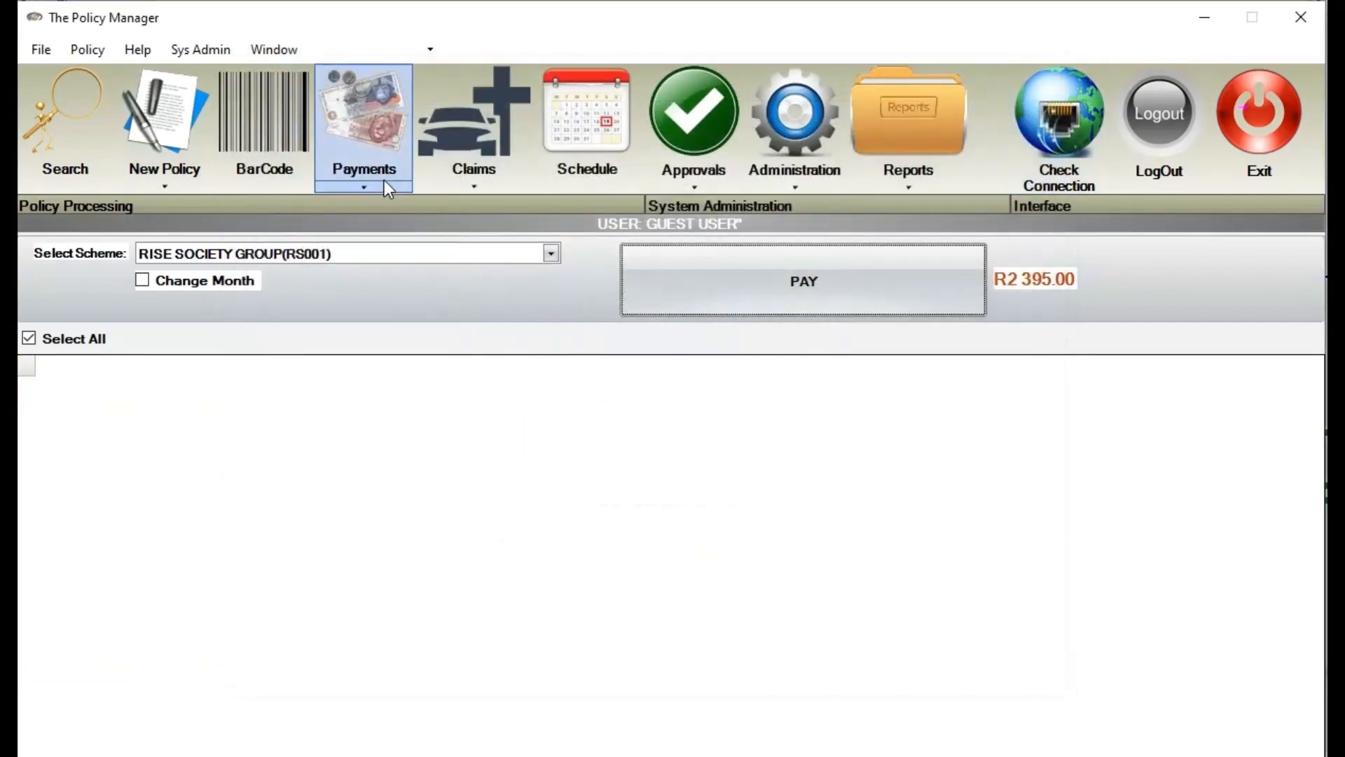
Record a R200 petty cash withdrawal for 'TEA & COFFE'
click(369, 186)
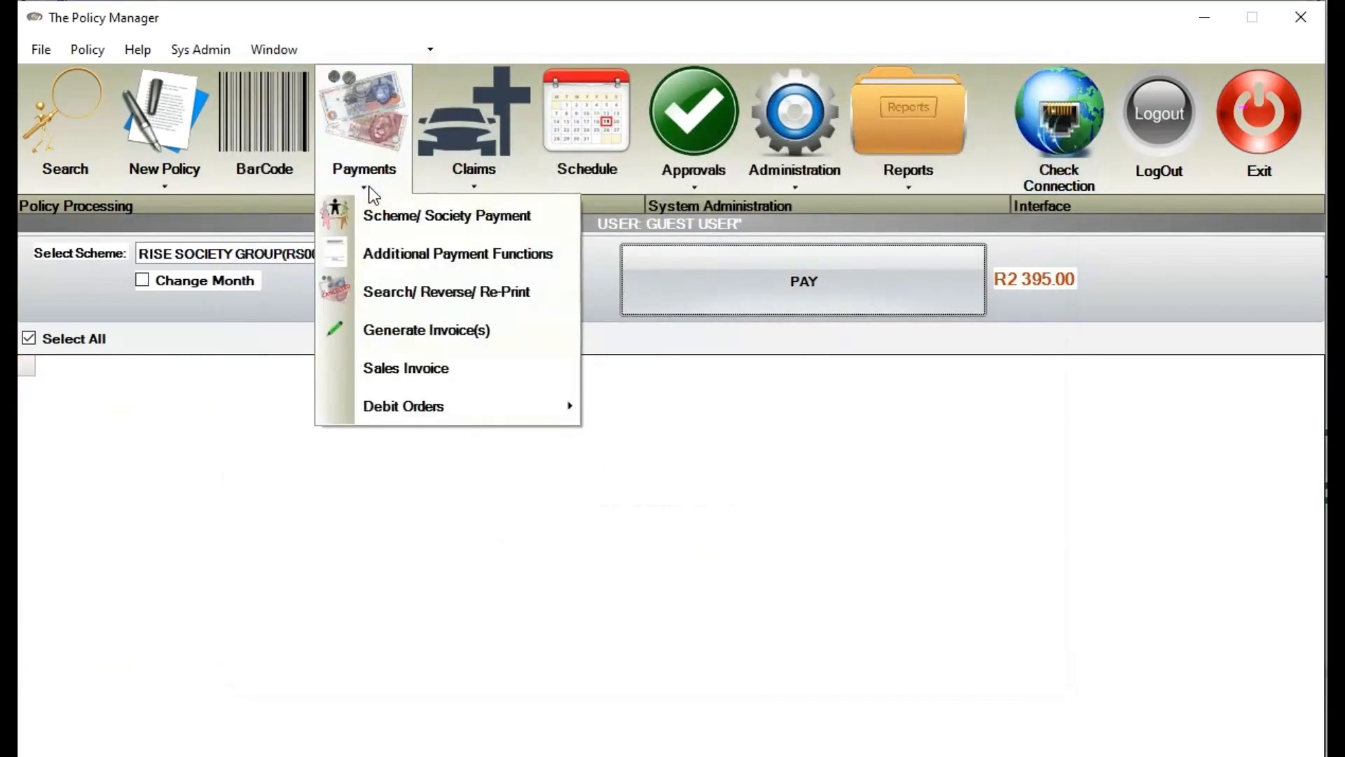
click(378, 261)
click(146, 293)
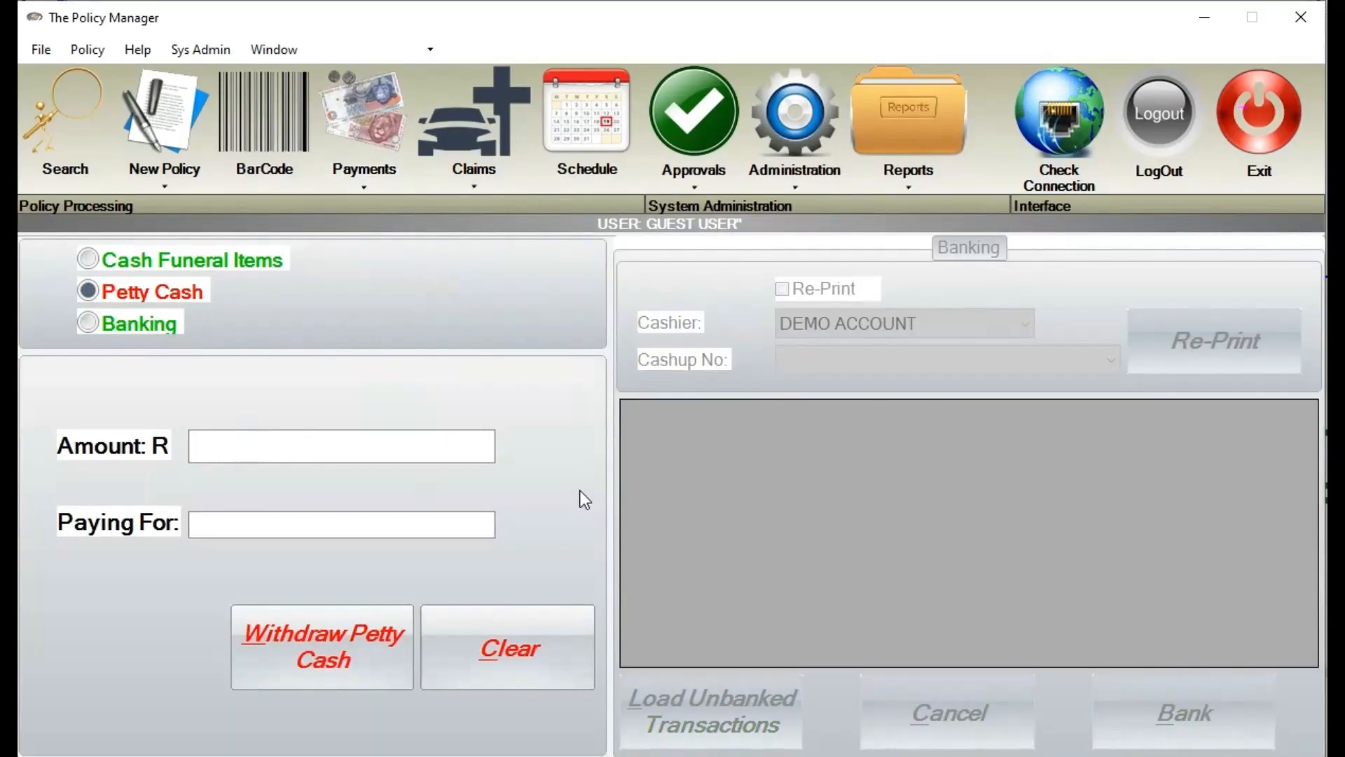
text(200)
key(Tab)
text(TE)
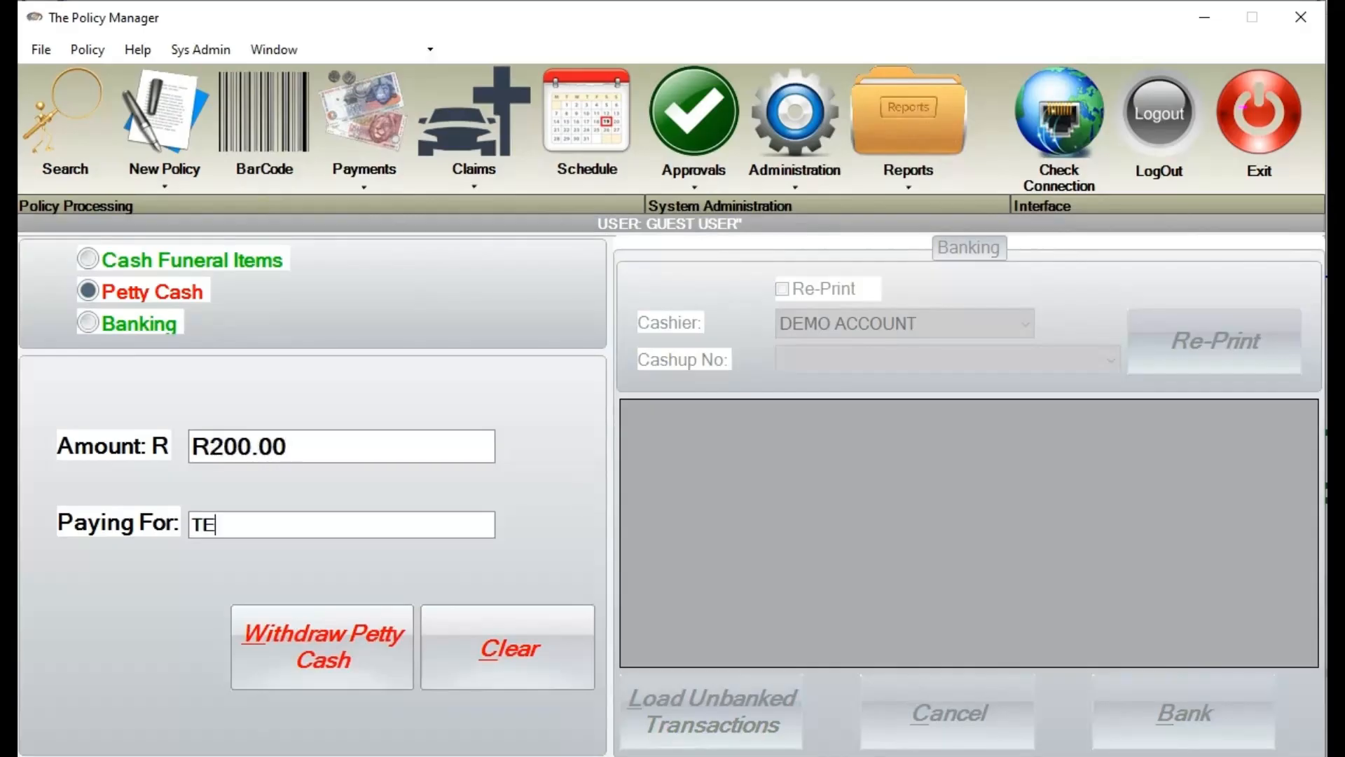
text(A & COFFE)
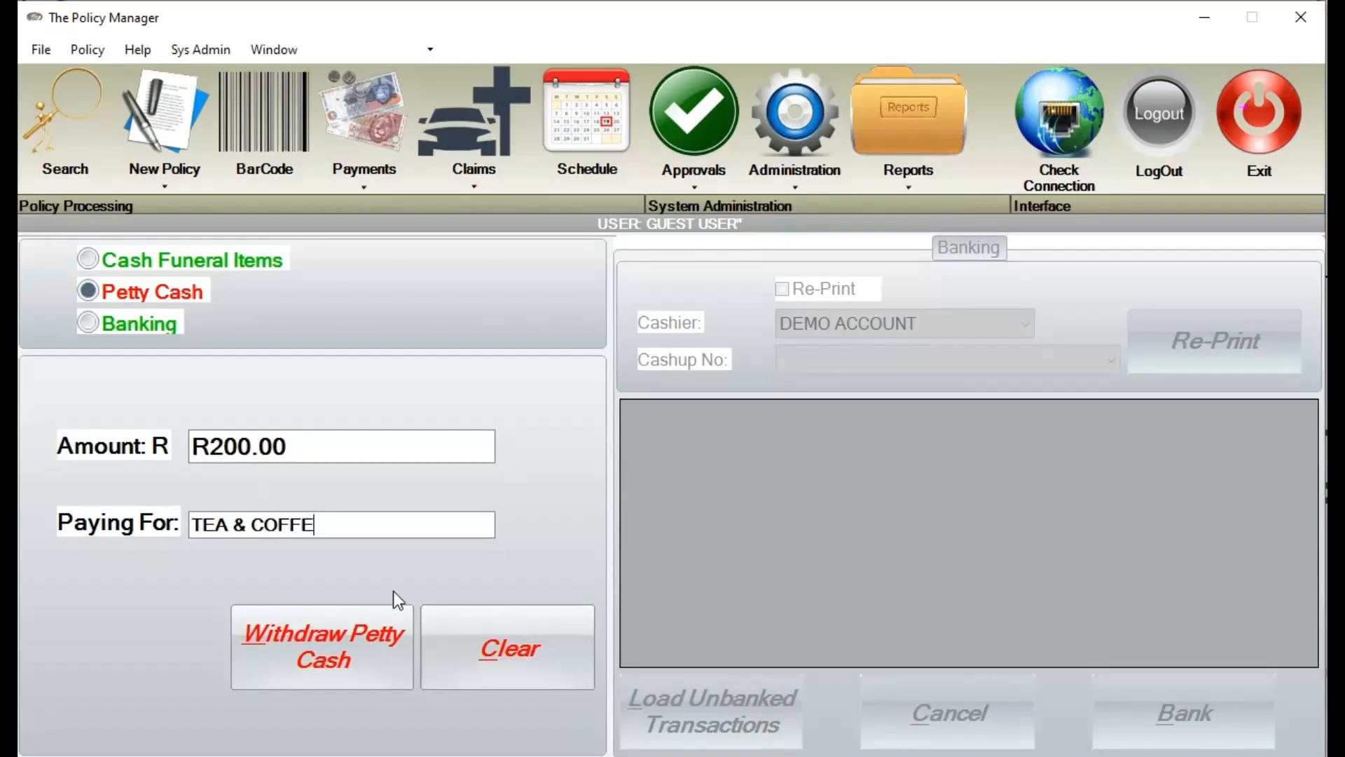
click(335, 644)
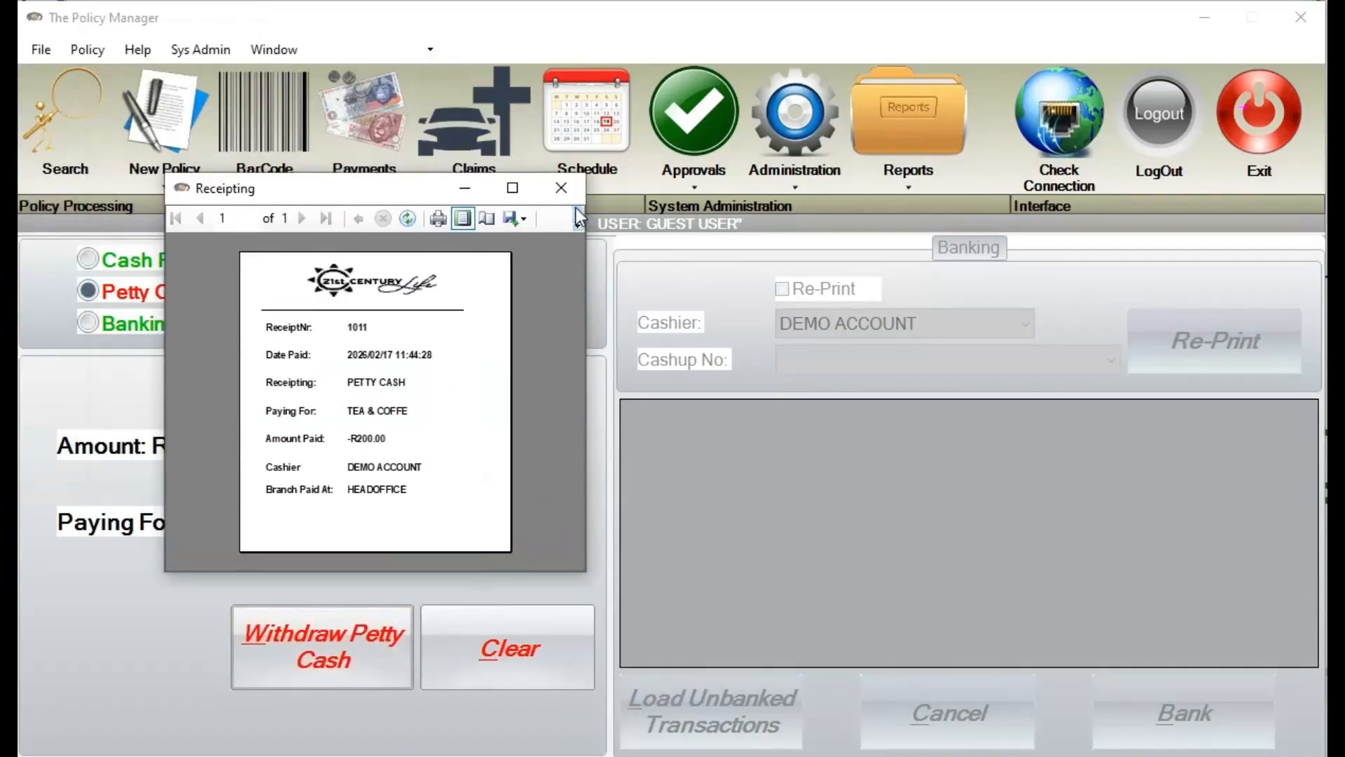
Enlarge petty cash receipt 1011 to read it, then close it
drag(586, 571, 952, 699)
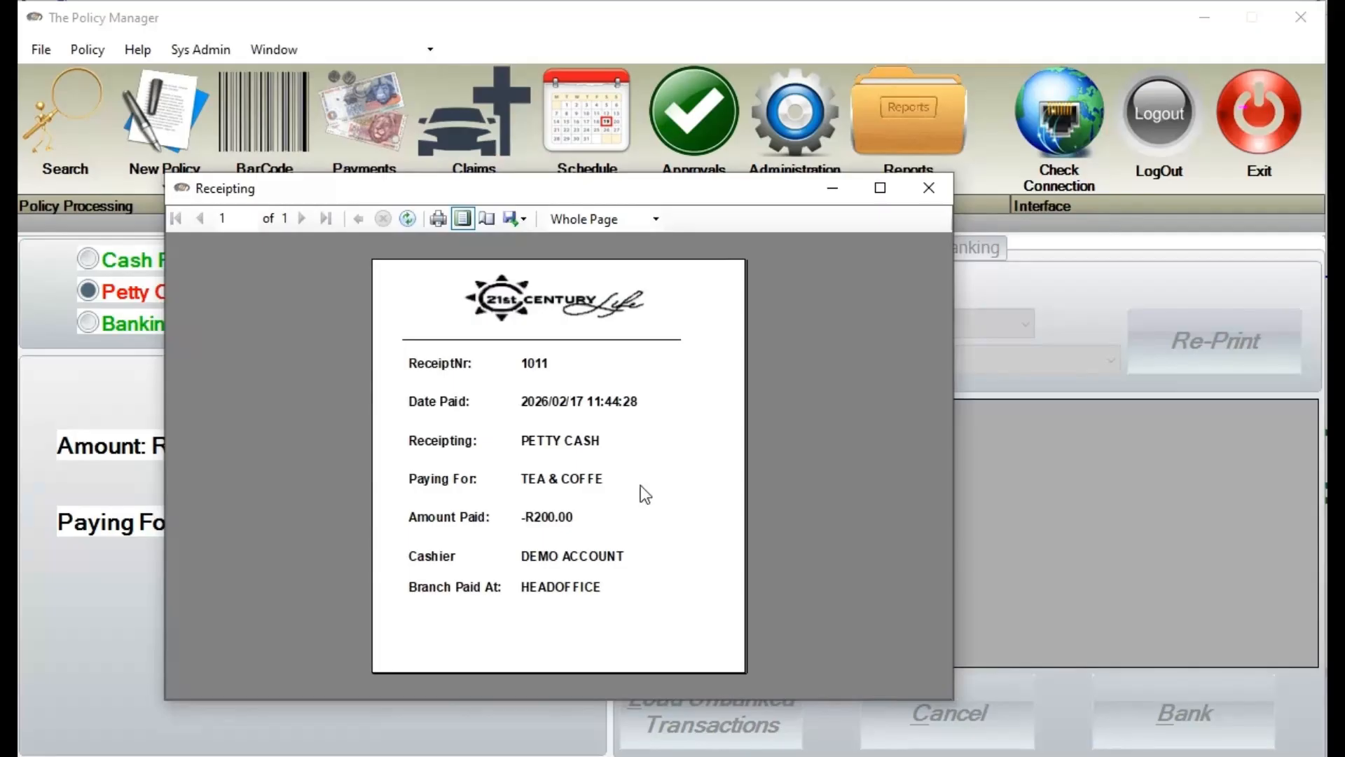
drag(586, 187, 492, 179)
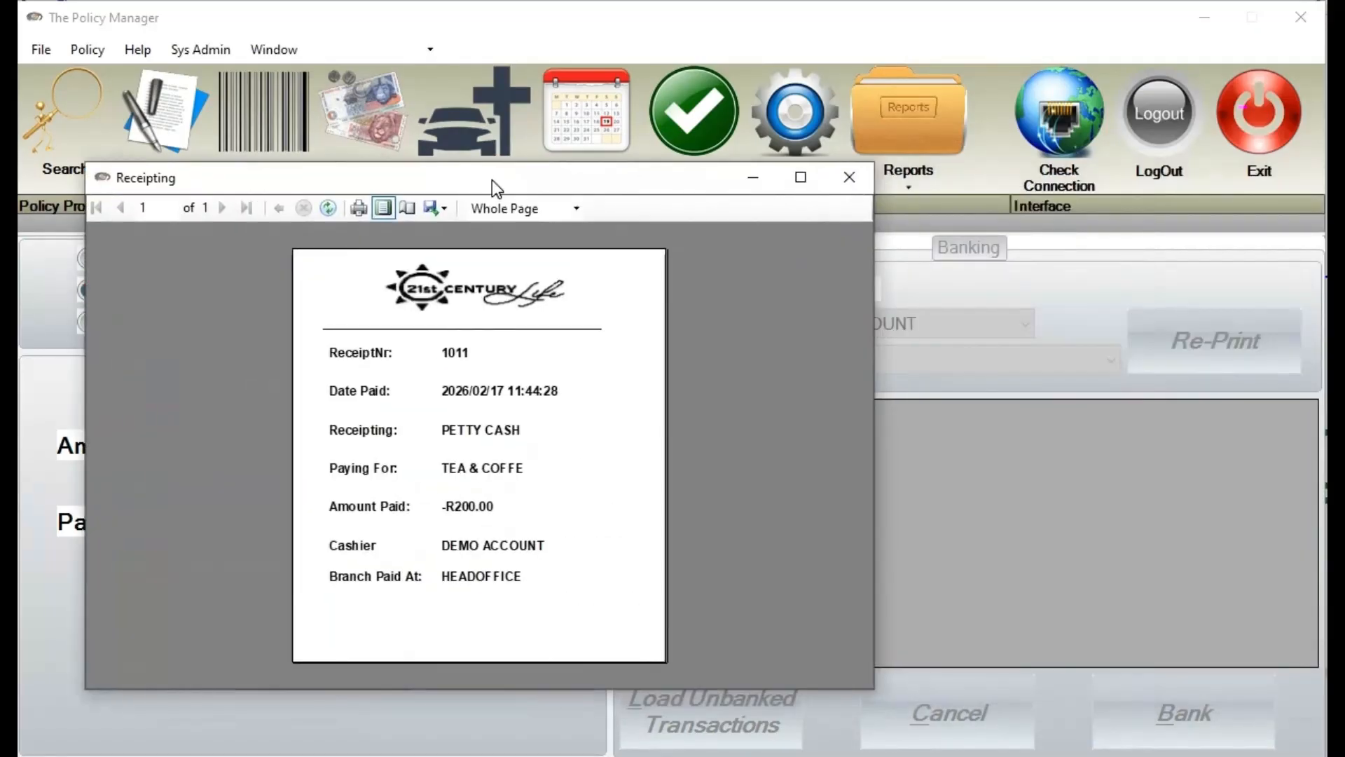
click(849, 196)
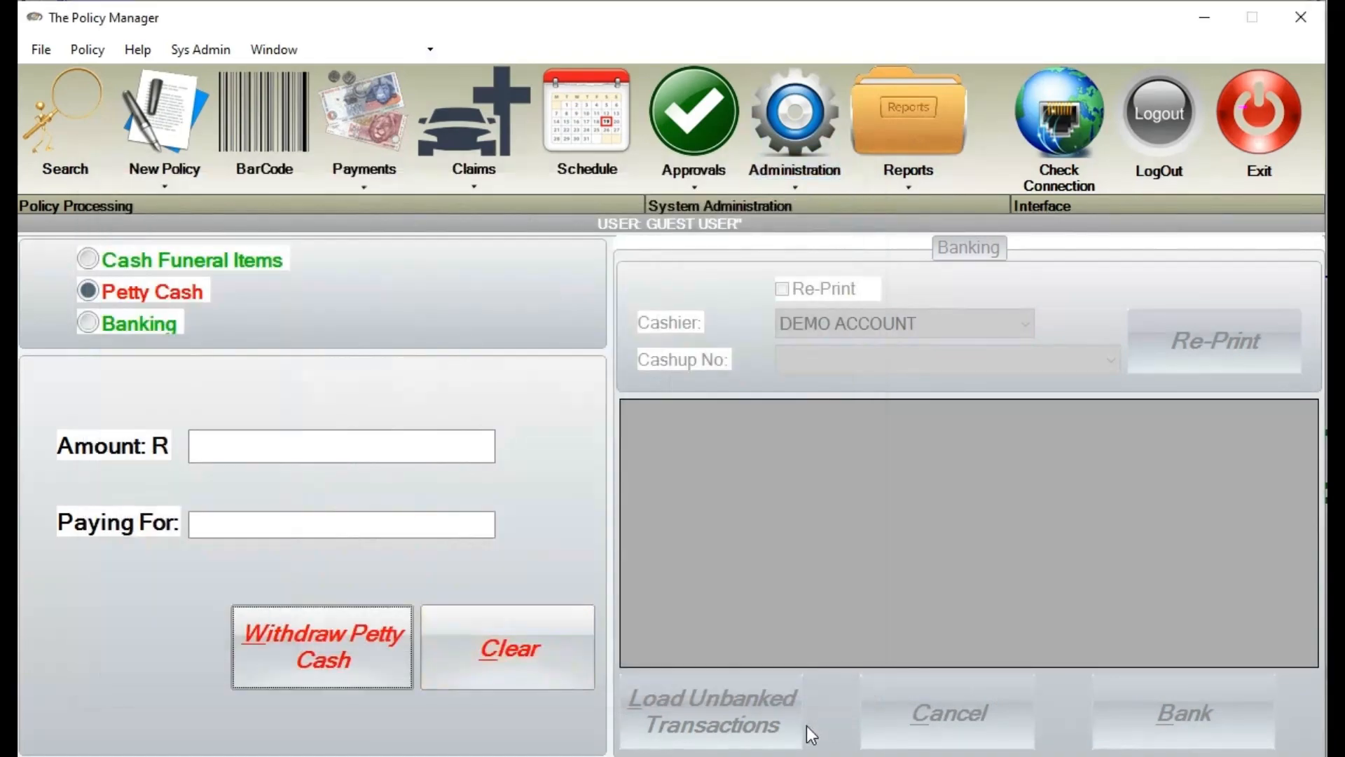
Bank the three unbanked transactions and enlarge the R2 495.00 cash-up slip
click(110, 325)
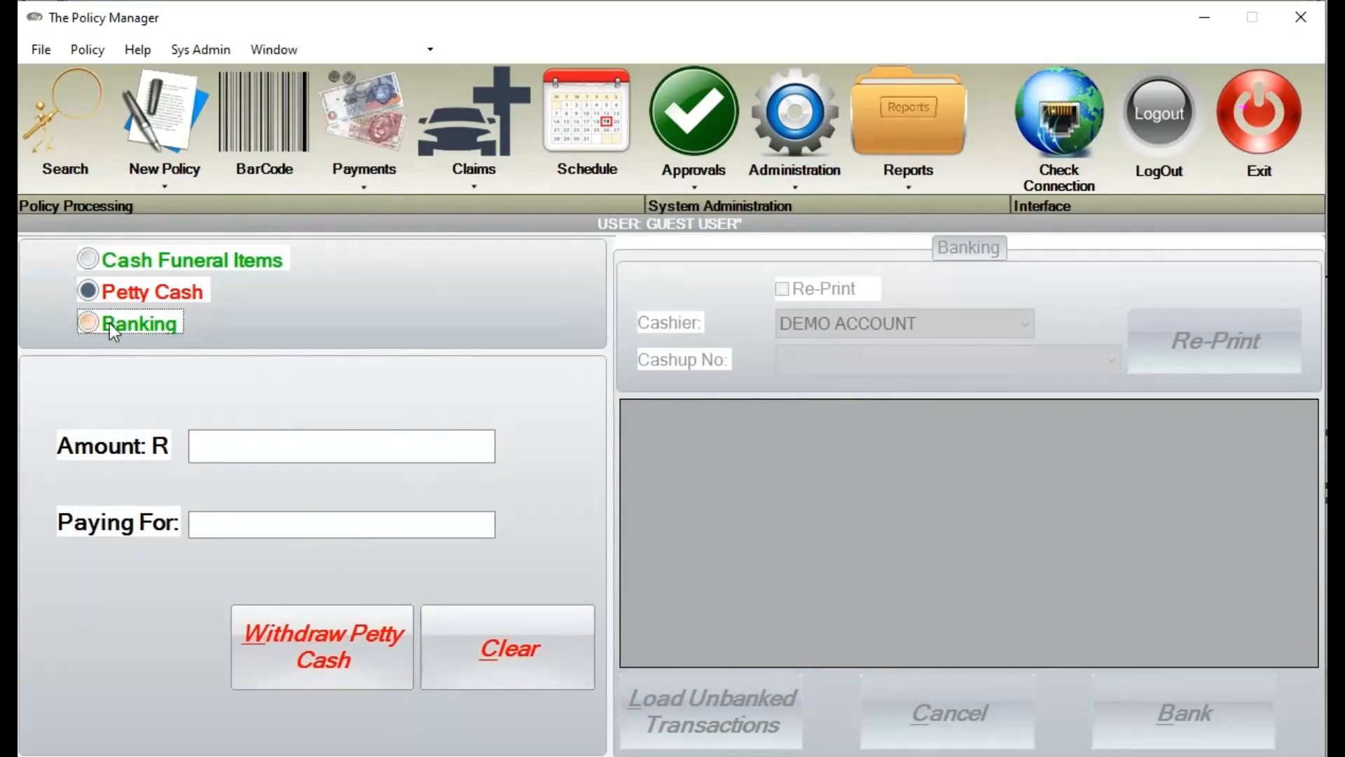
click(719, 708)
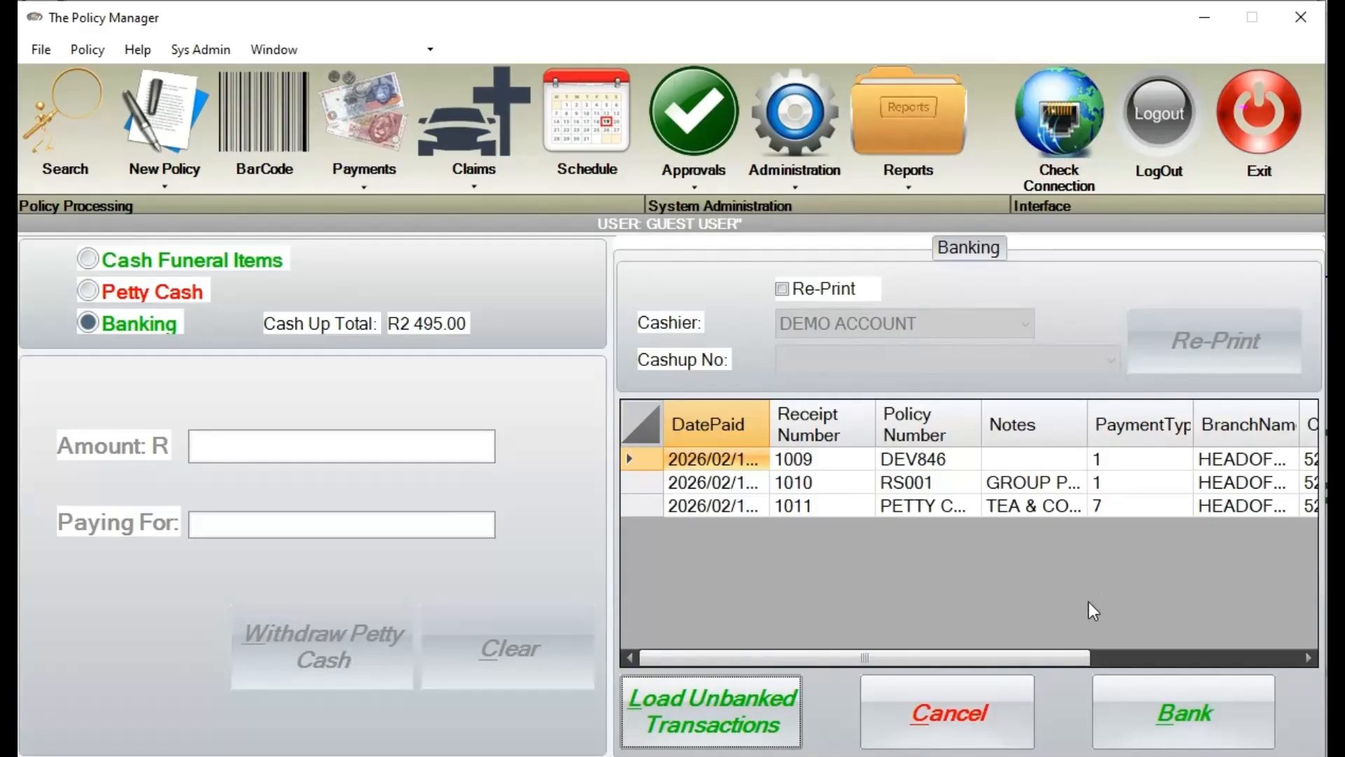
click(1156, 719)
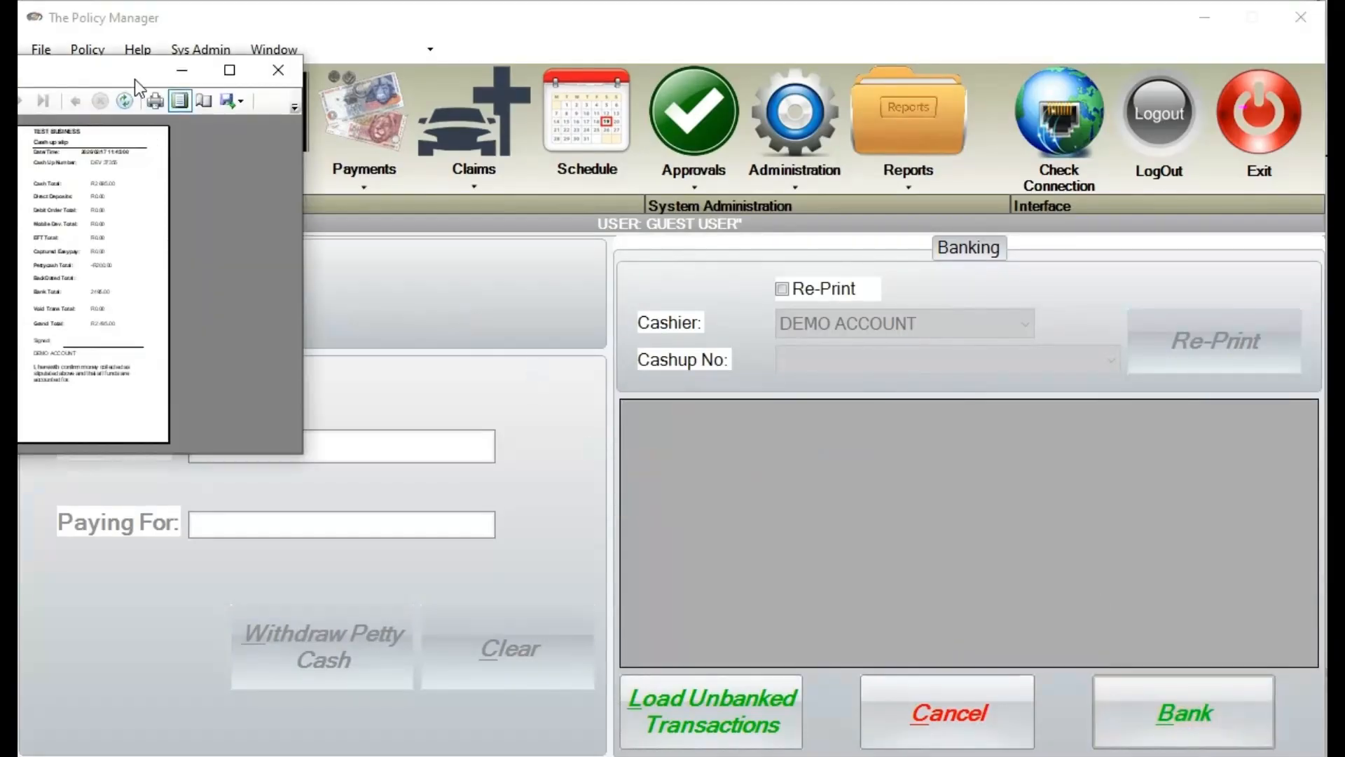
drag(135, 79, 603, 146)
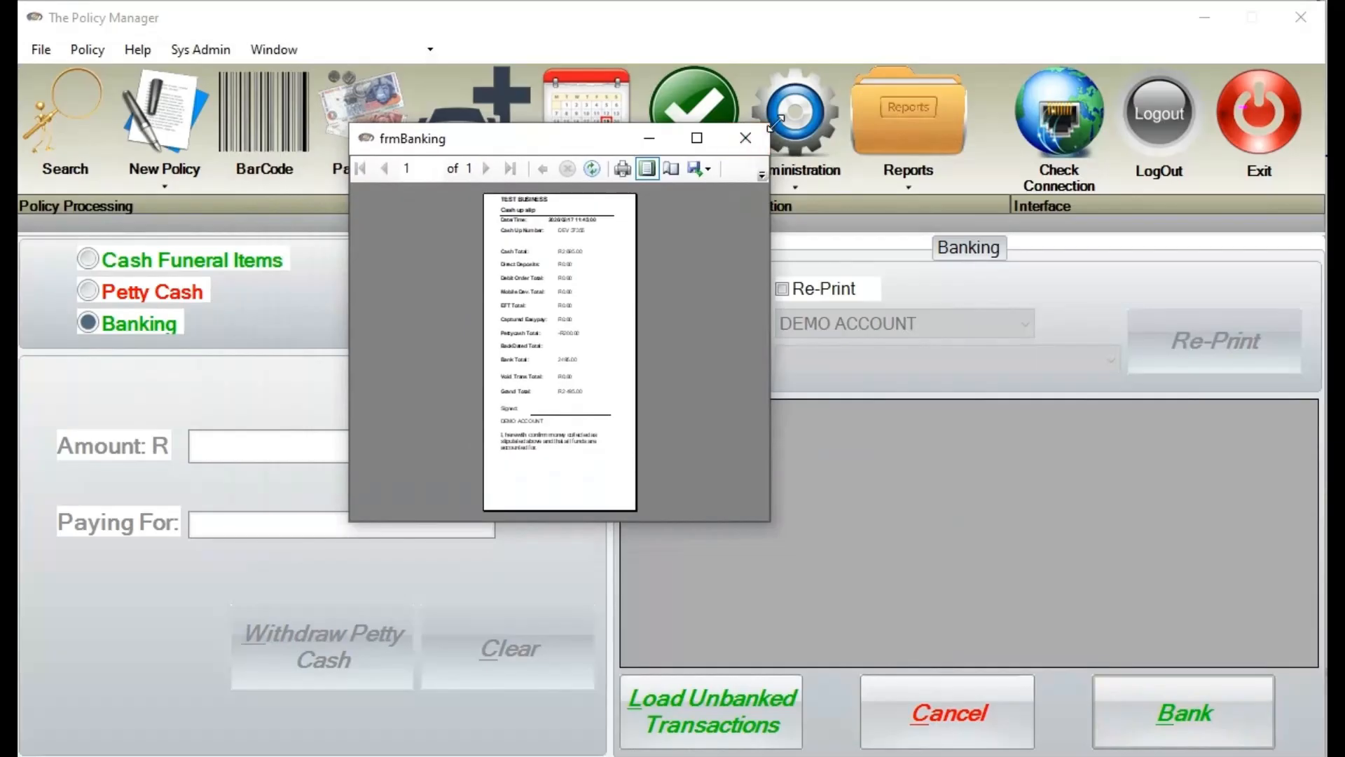
drag(770, 125, 1086, 83)
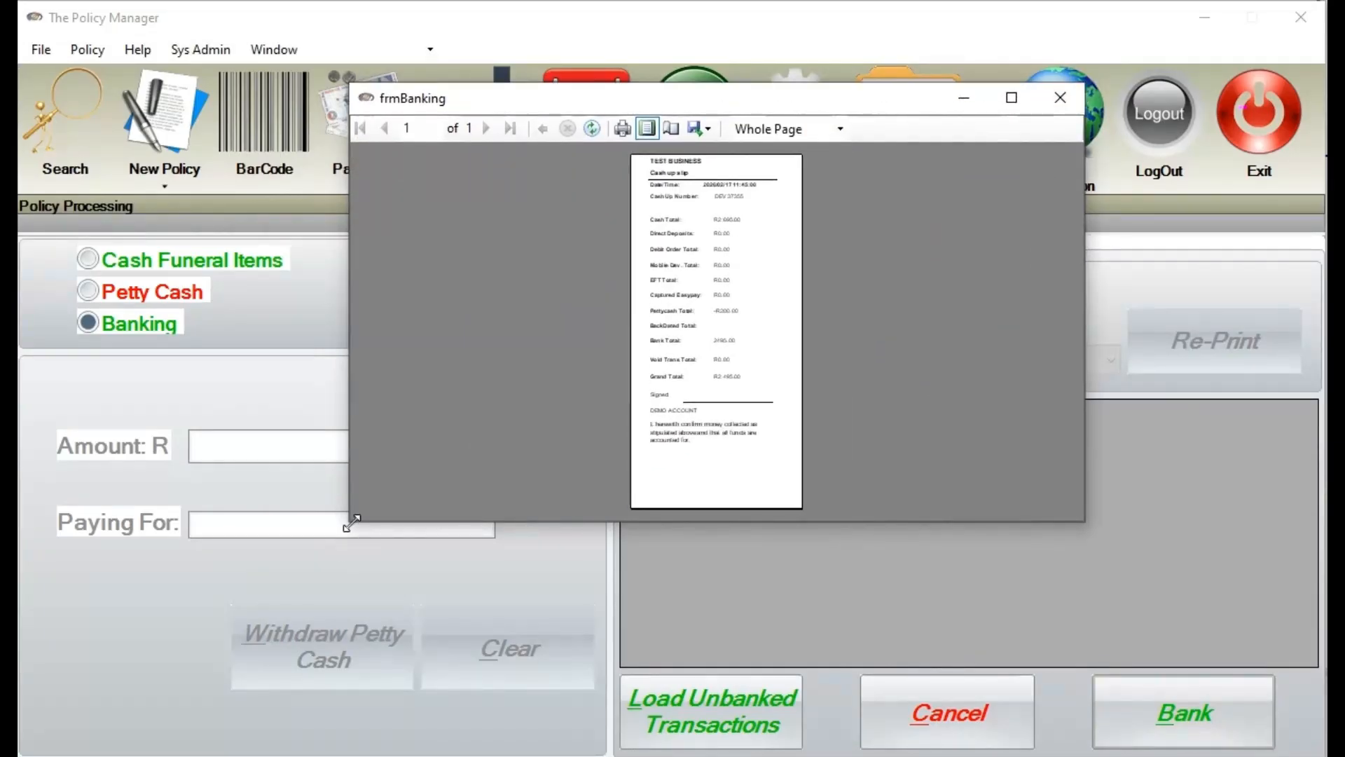
drag(346, 523, 19, 756)
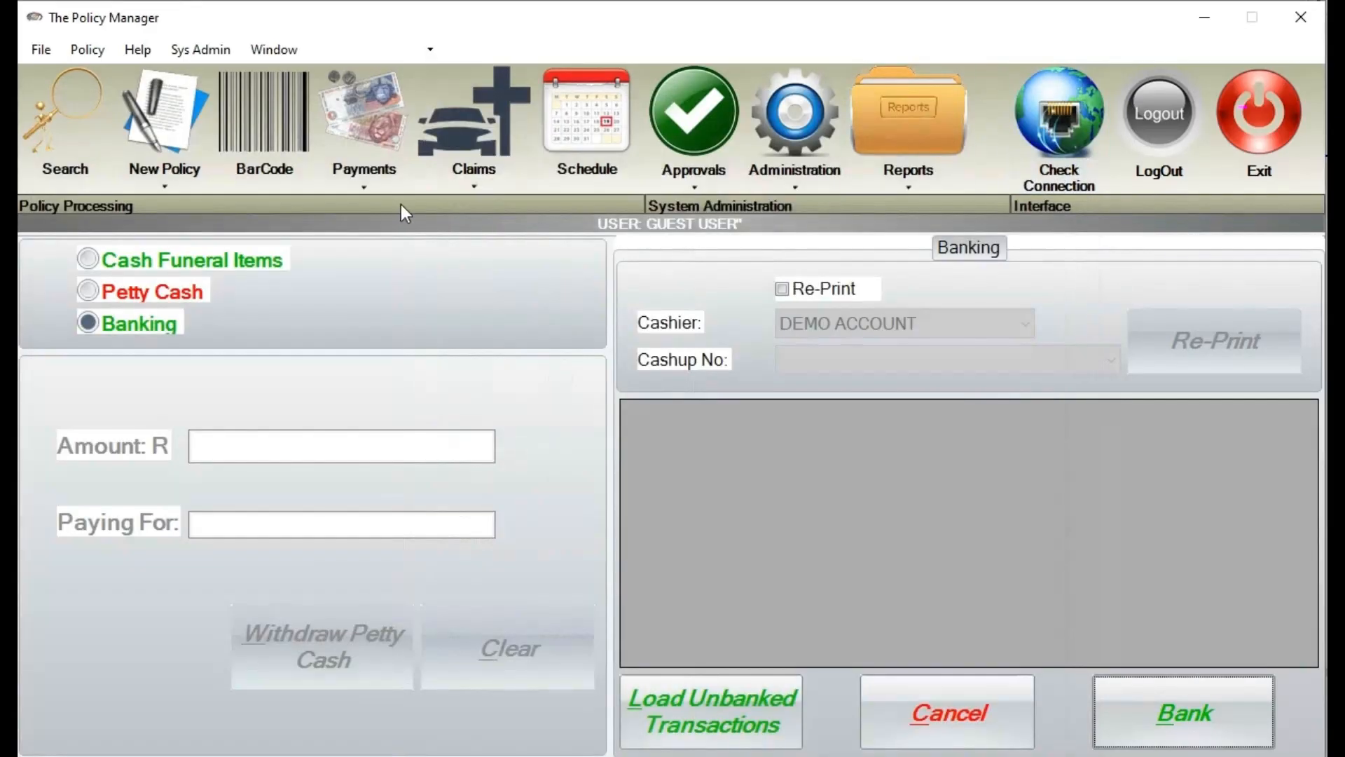
Search payments by policy number DEV846 and show reprint/reverse options for payment 1009
click(370, 191)
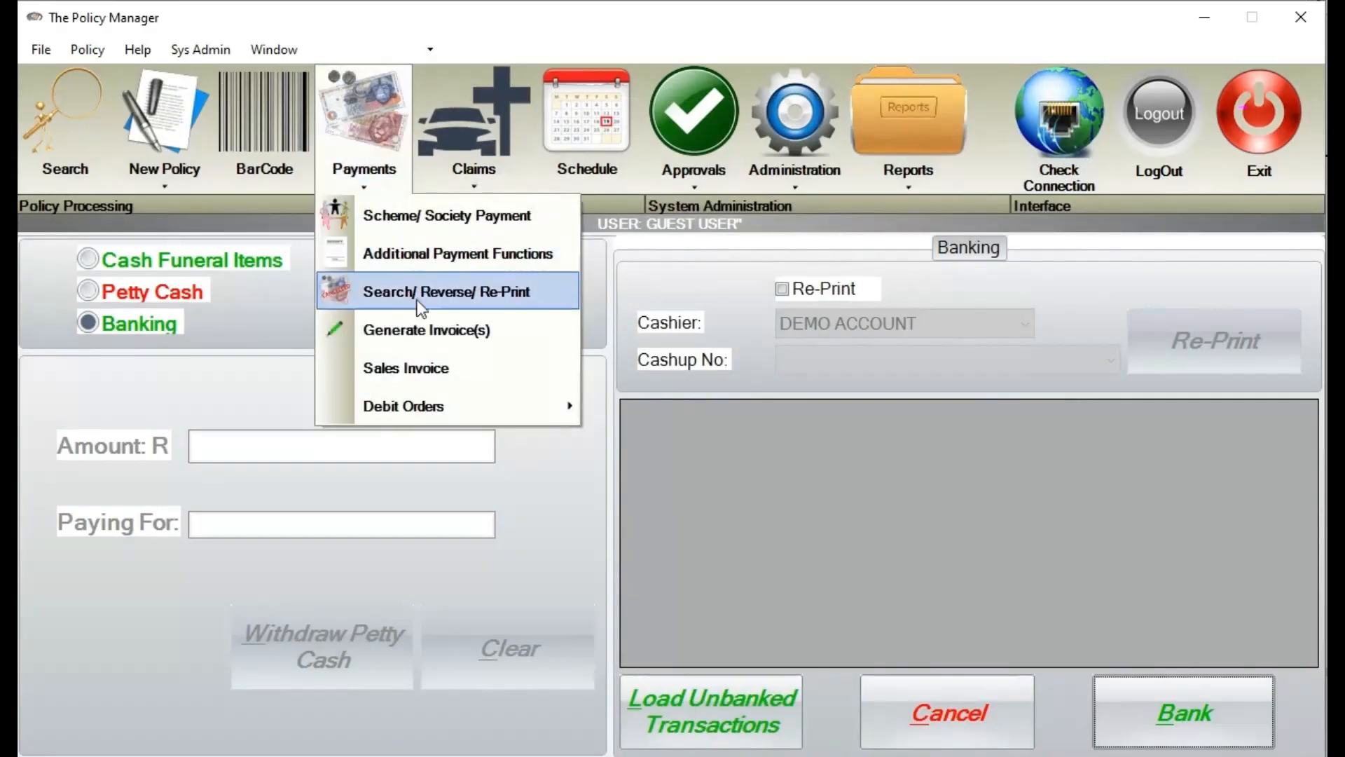
click(554, 301)
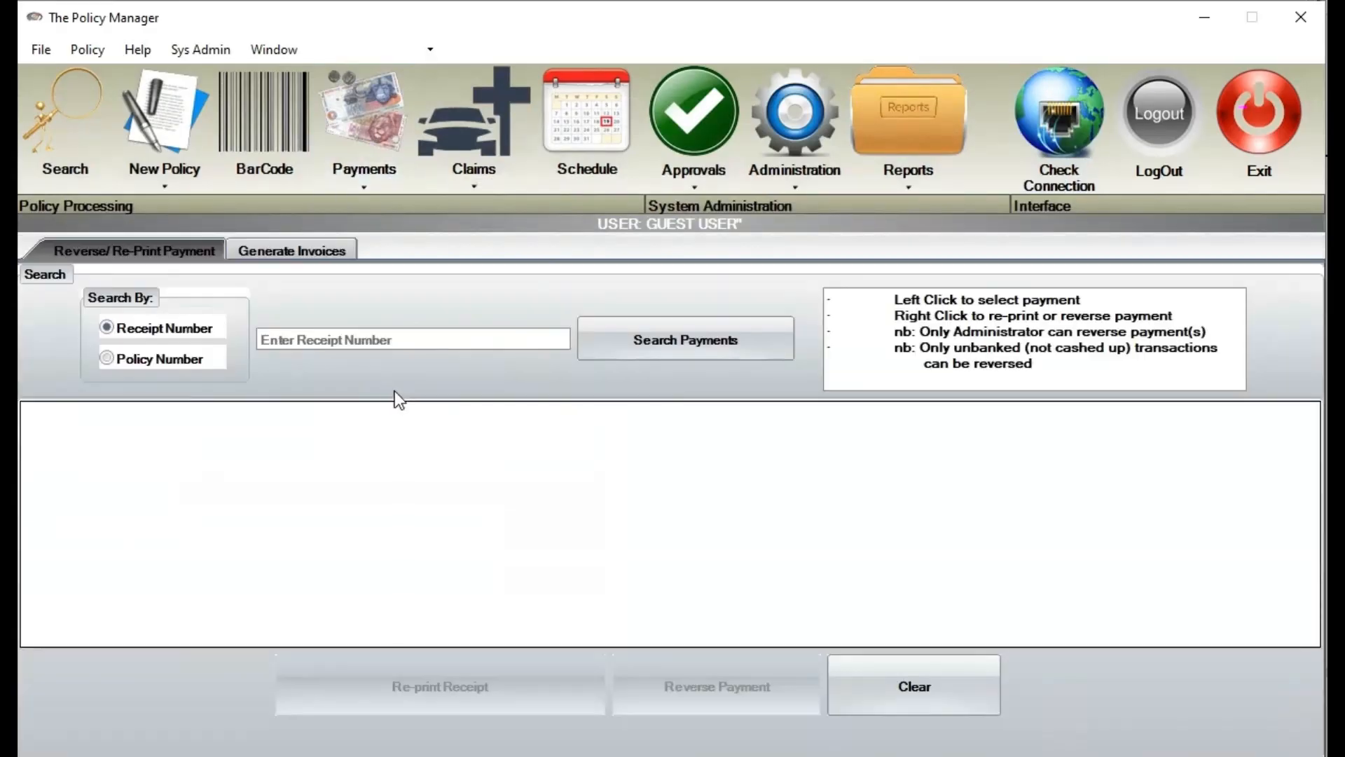
click(180, 359)
click(348, 335)
right_click(348, 335)
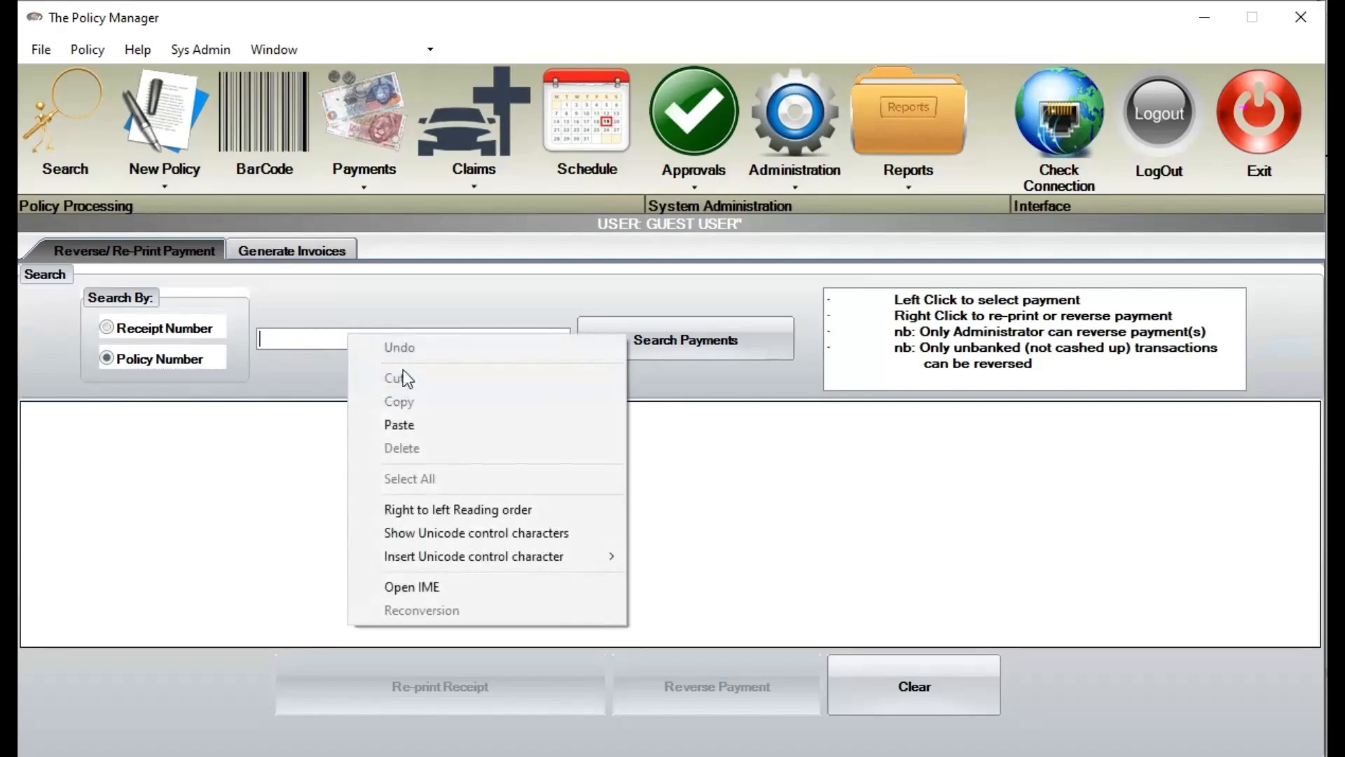
click(442, 425)
click(616, 341)
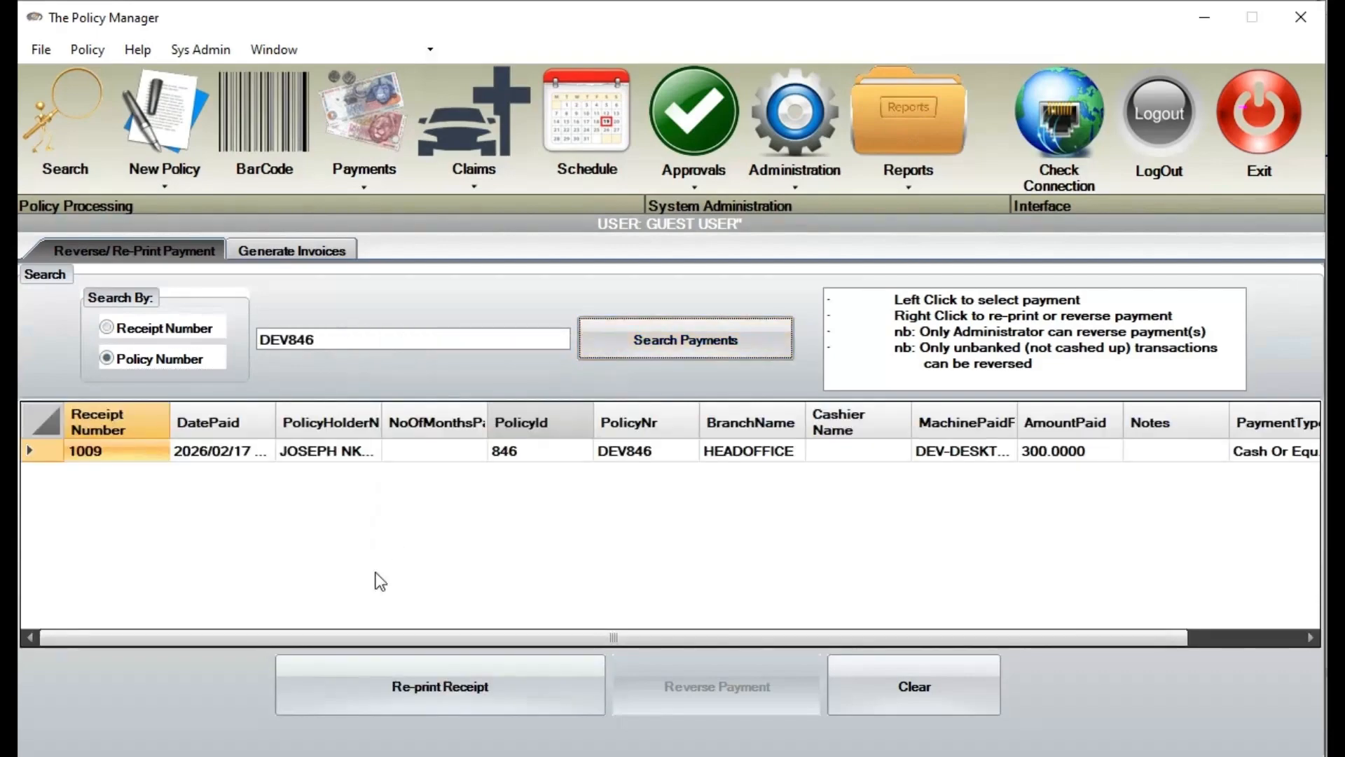
click(569, 448)
right_click(568, 446)
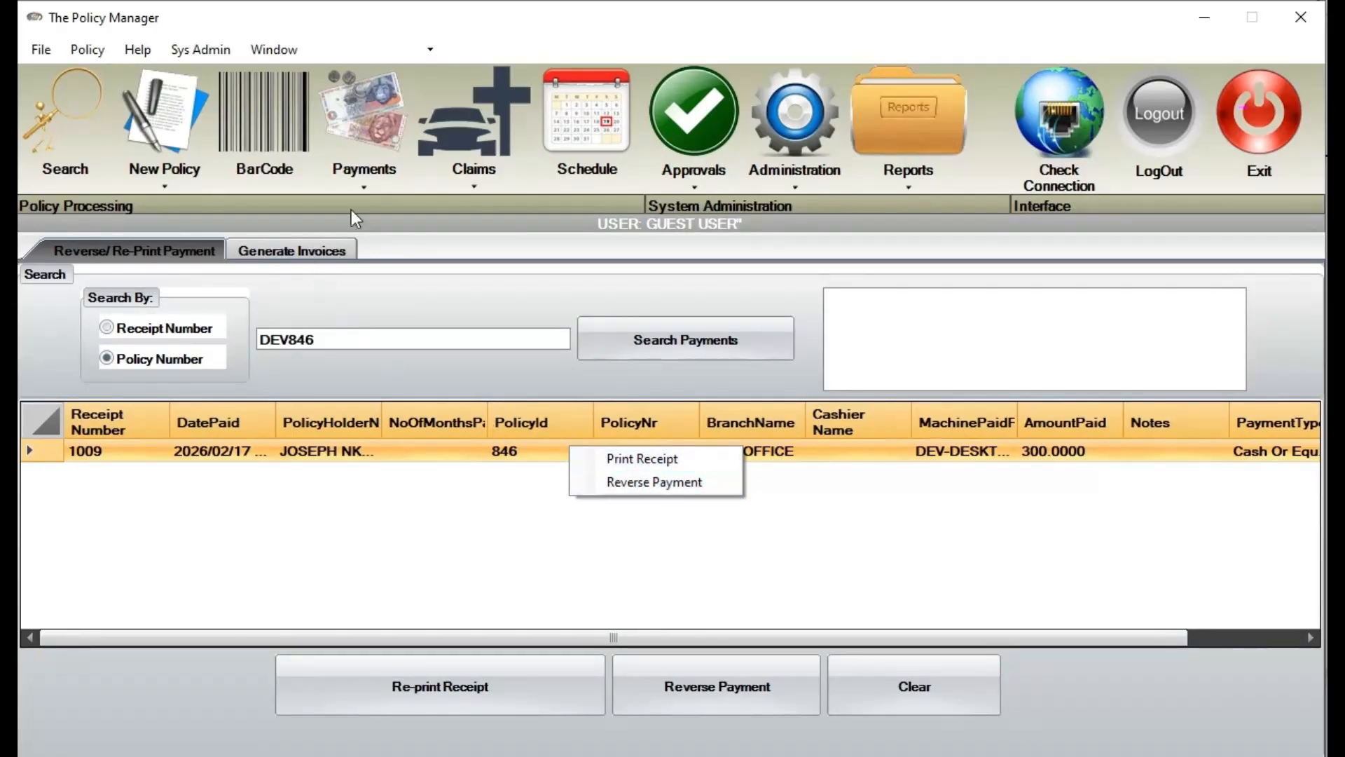
click(371, 183)
Look up policy DEV846 on the payment screen and list its payable months
click(405, 339)
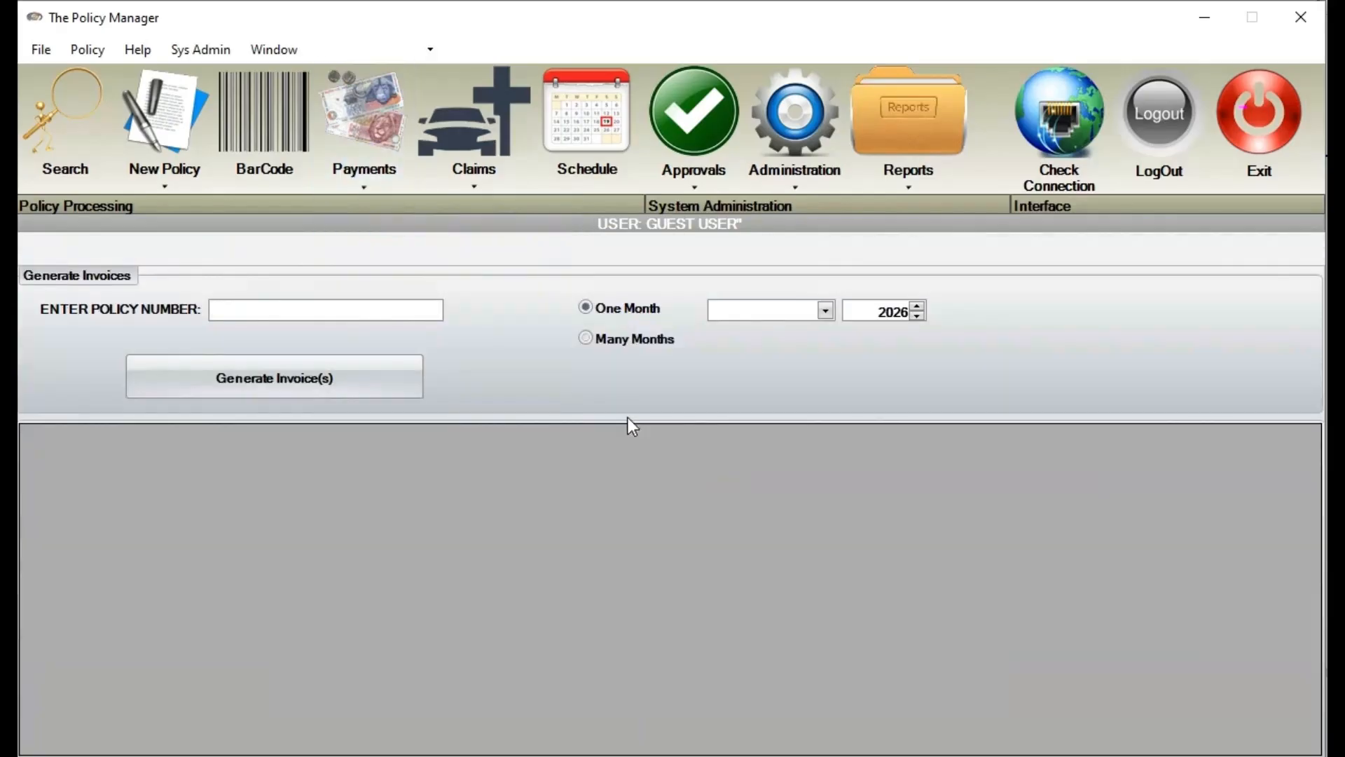
click(380, 119)
text(DEV846)
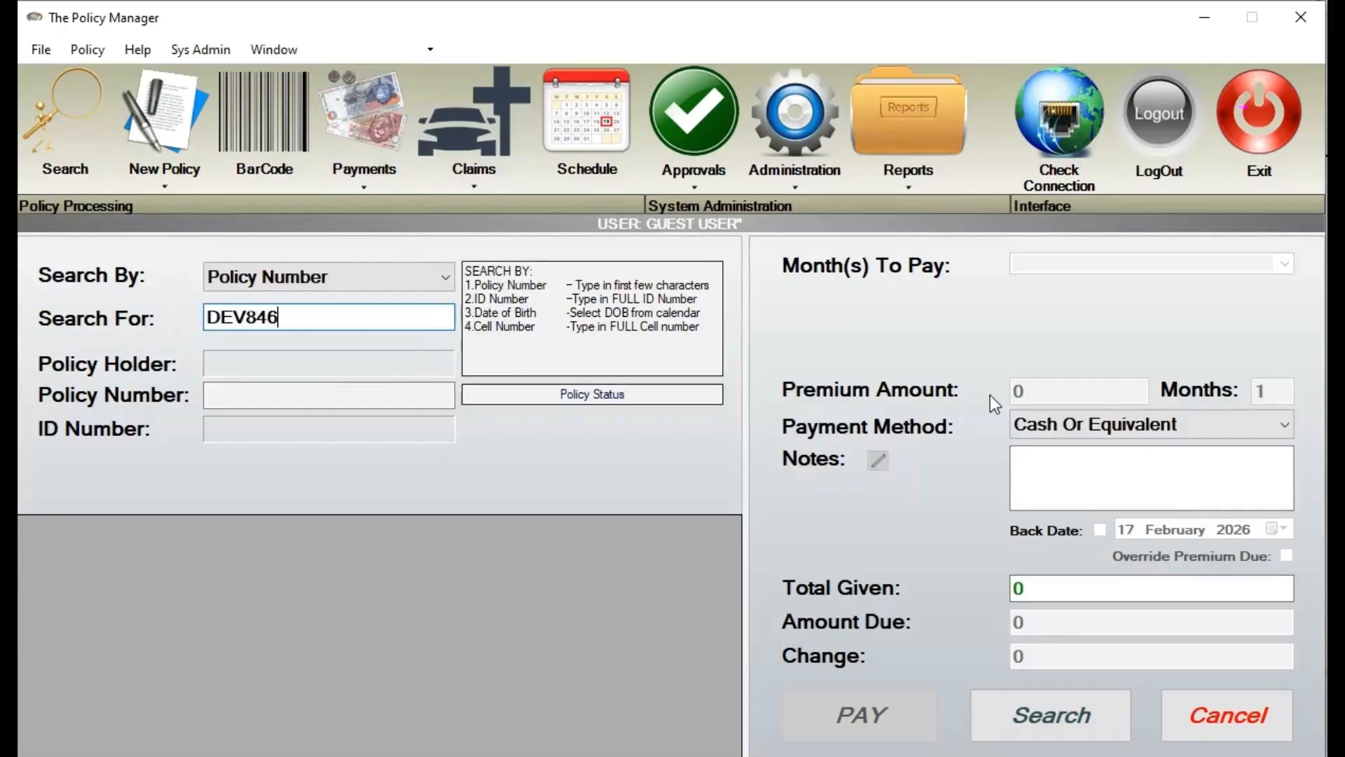
click(1051, 718)
click(1284, 263)
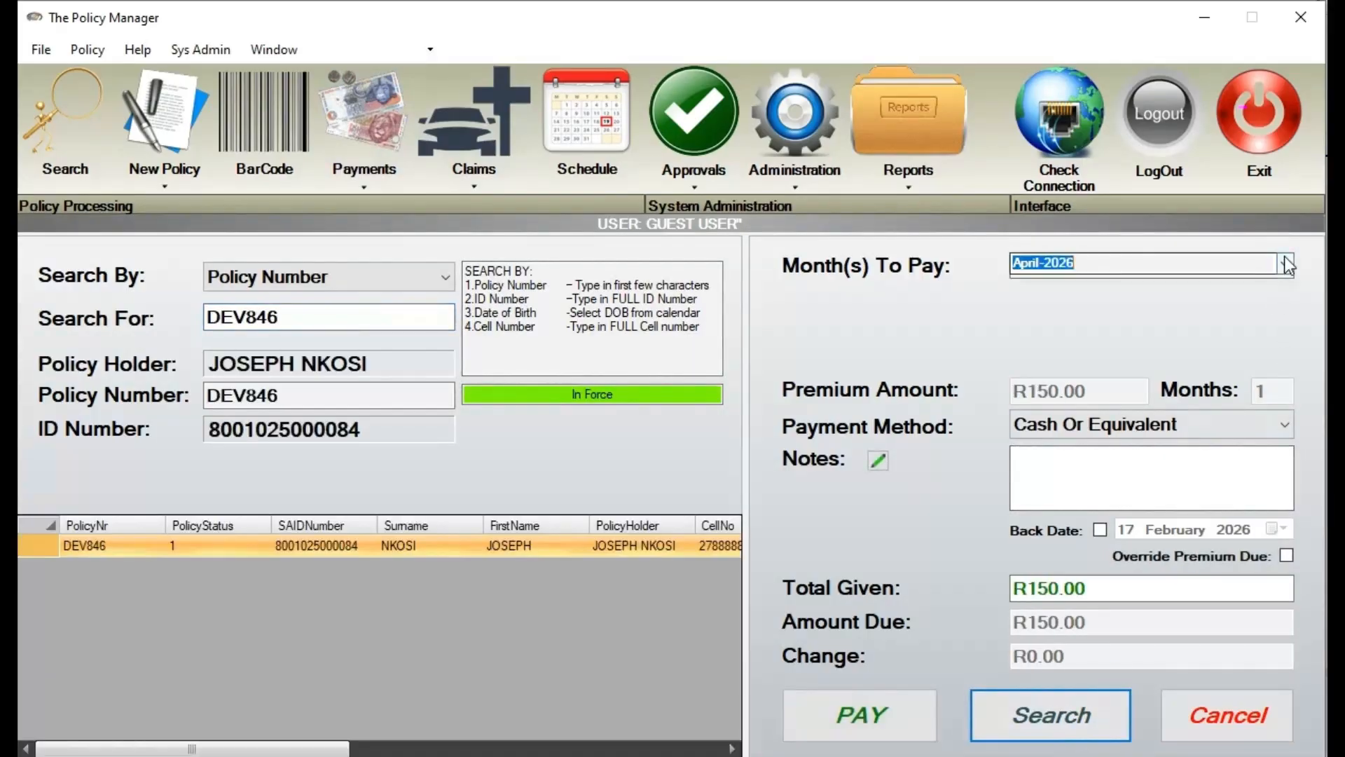
drag(1285, 313, 1304, 370)
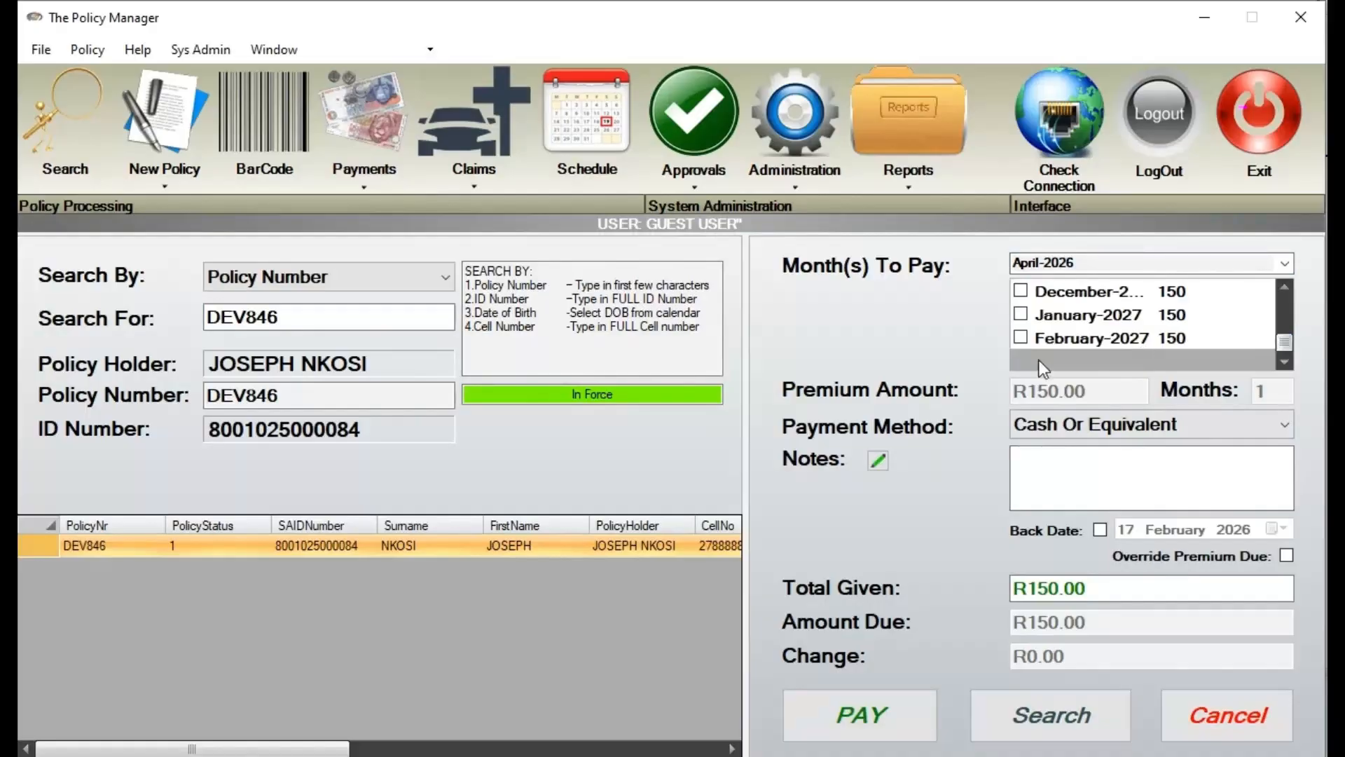
Generate invoices for DEV846 over many months, January 2026 to December 2027
click(354, 186)
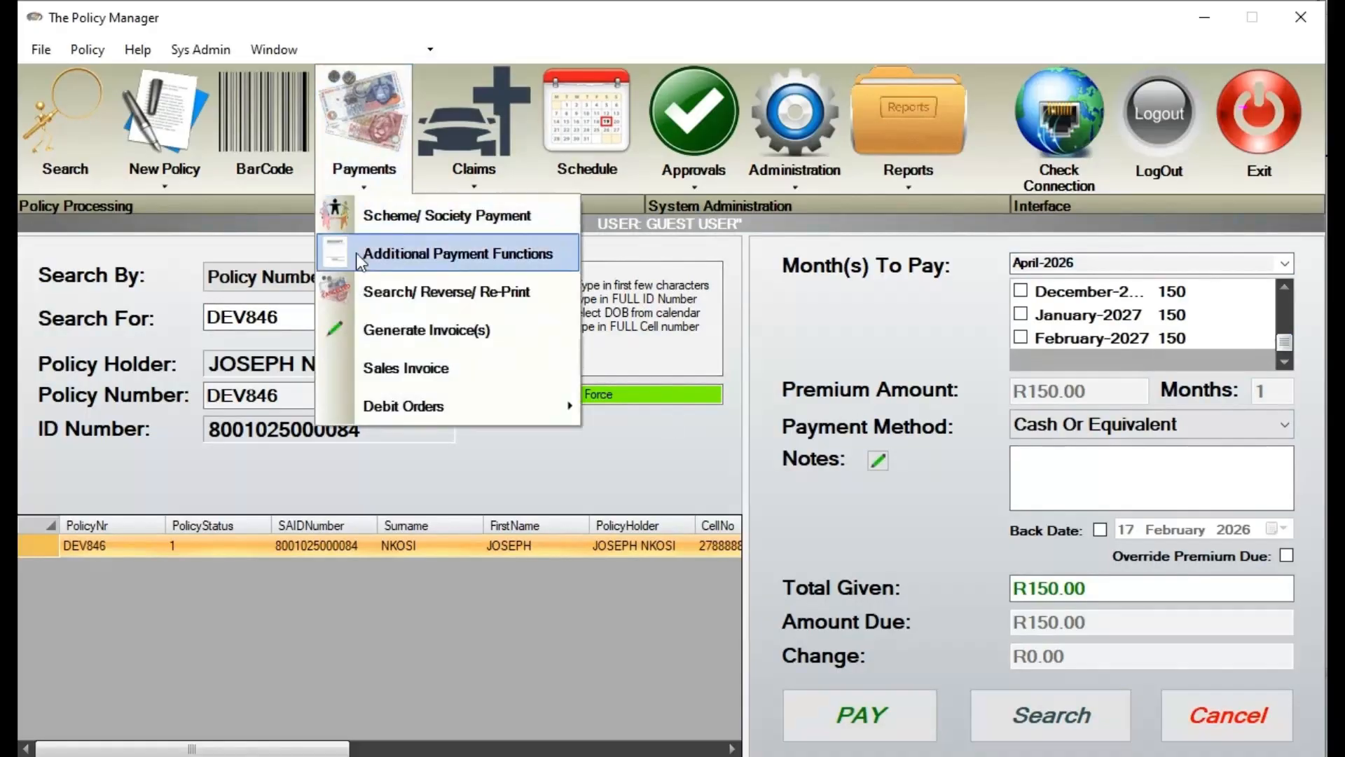
click(407, 330)
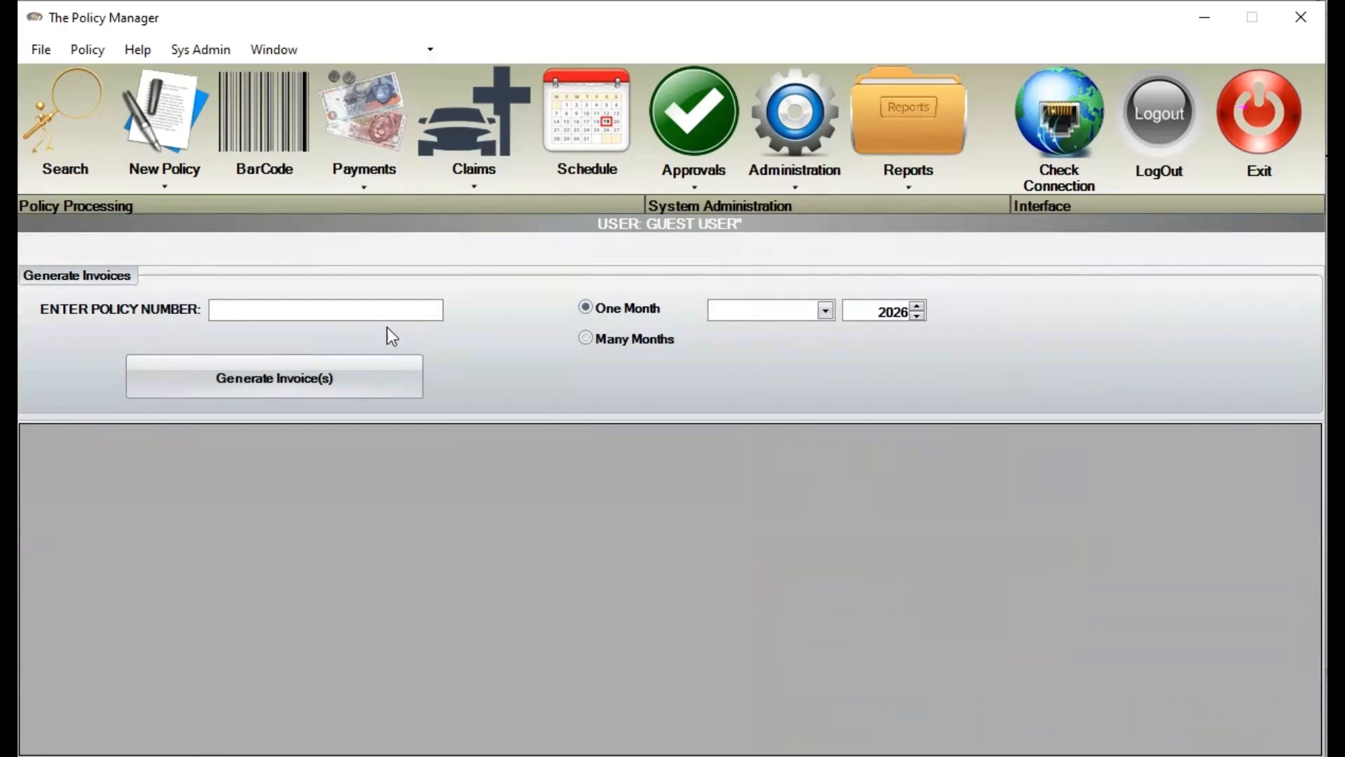
click(389, 310)
text(DEV846)
click(636, 338)
click(793, 310)
click(780, 332)
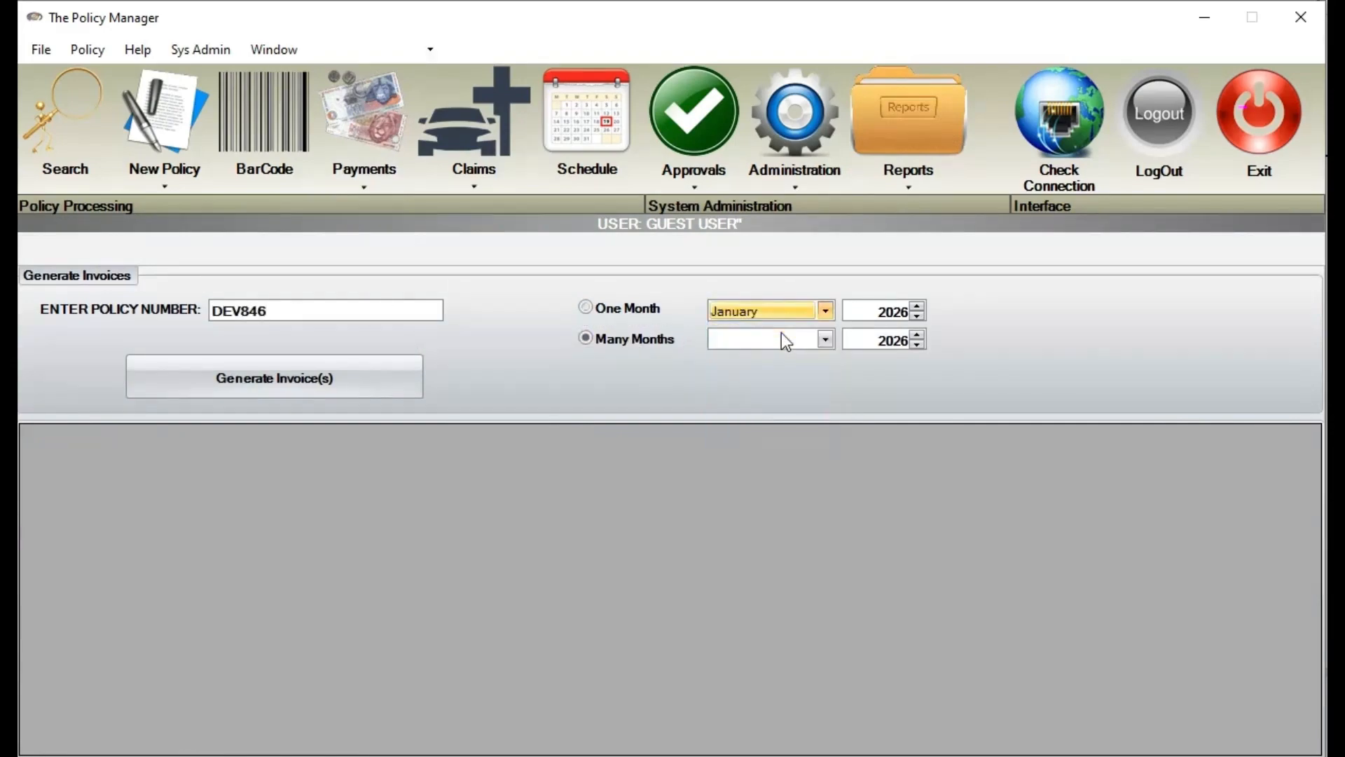
click(825, 340)
click(765, 532)
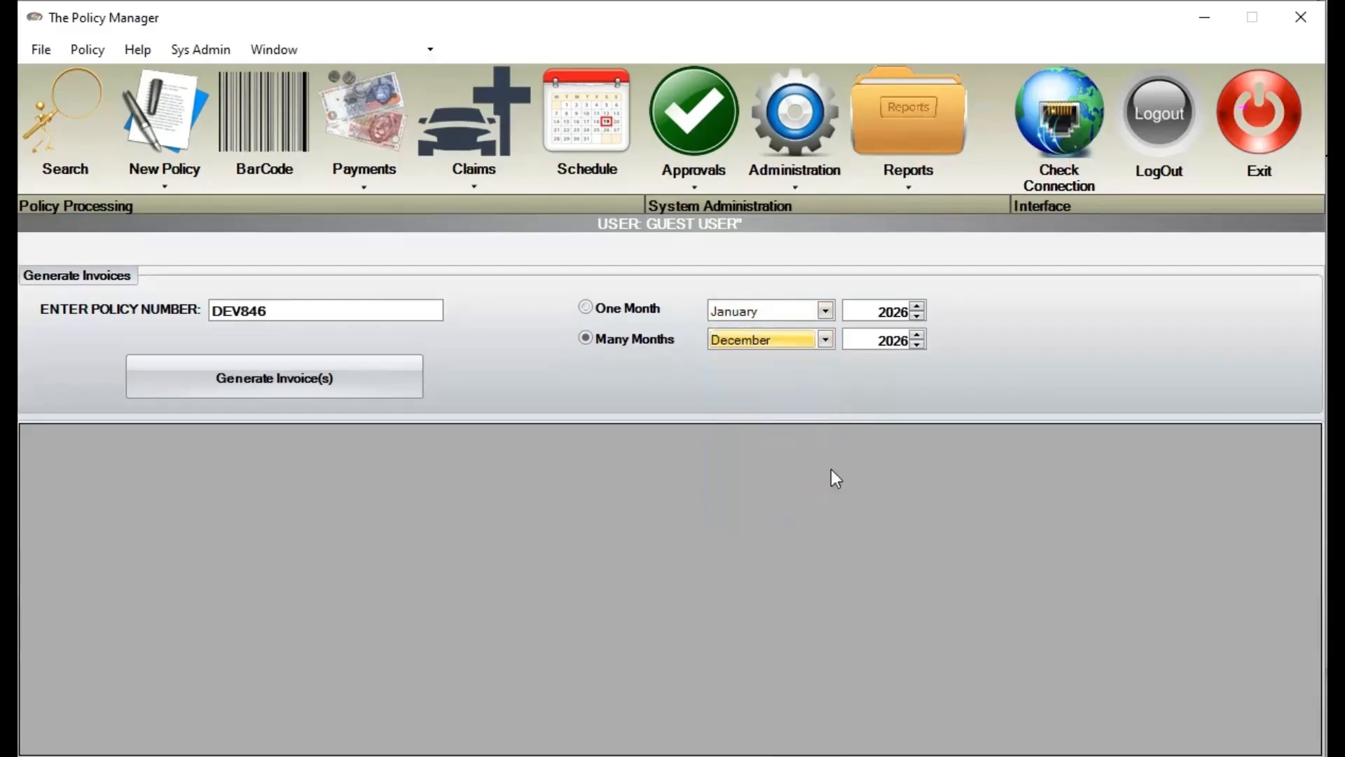
click(918, 335)
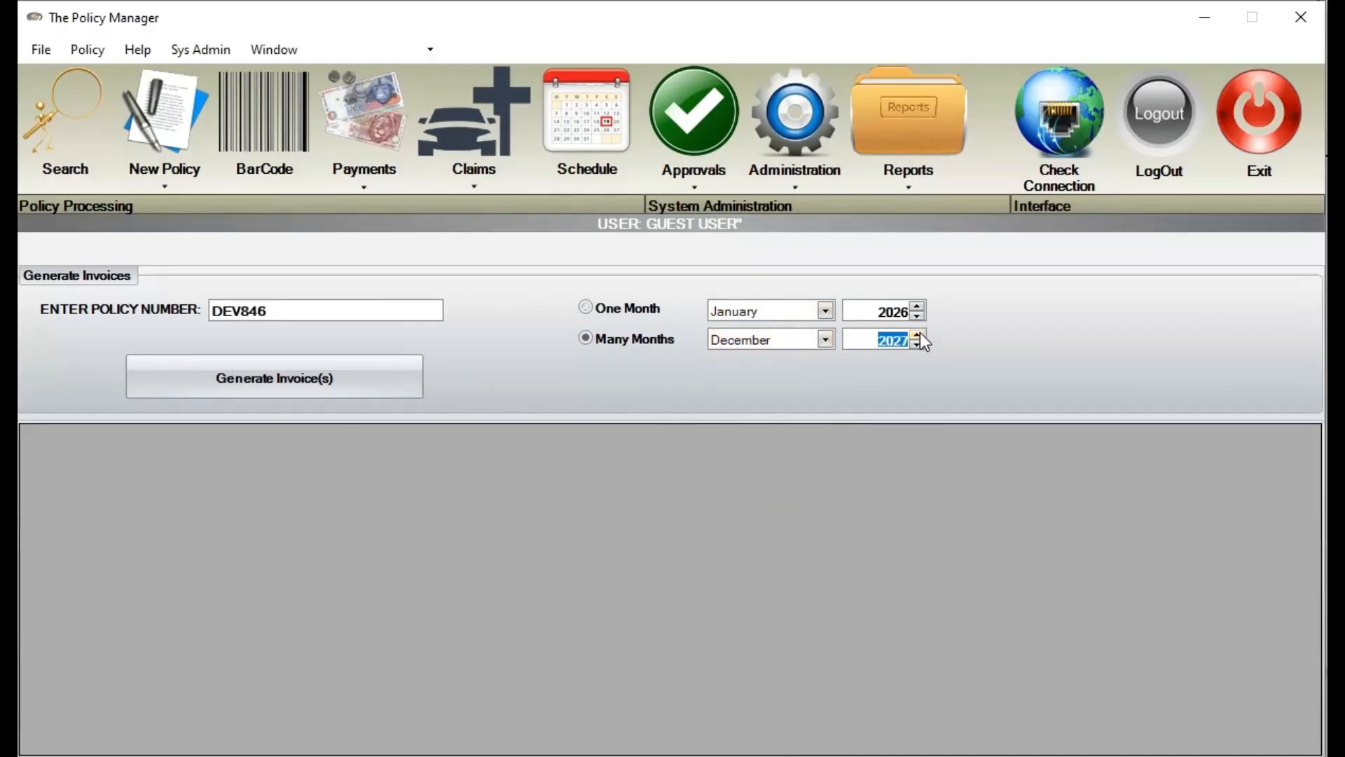
click(334, 389)
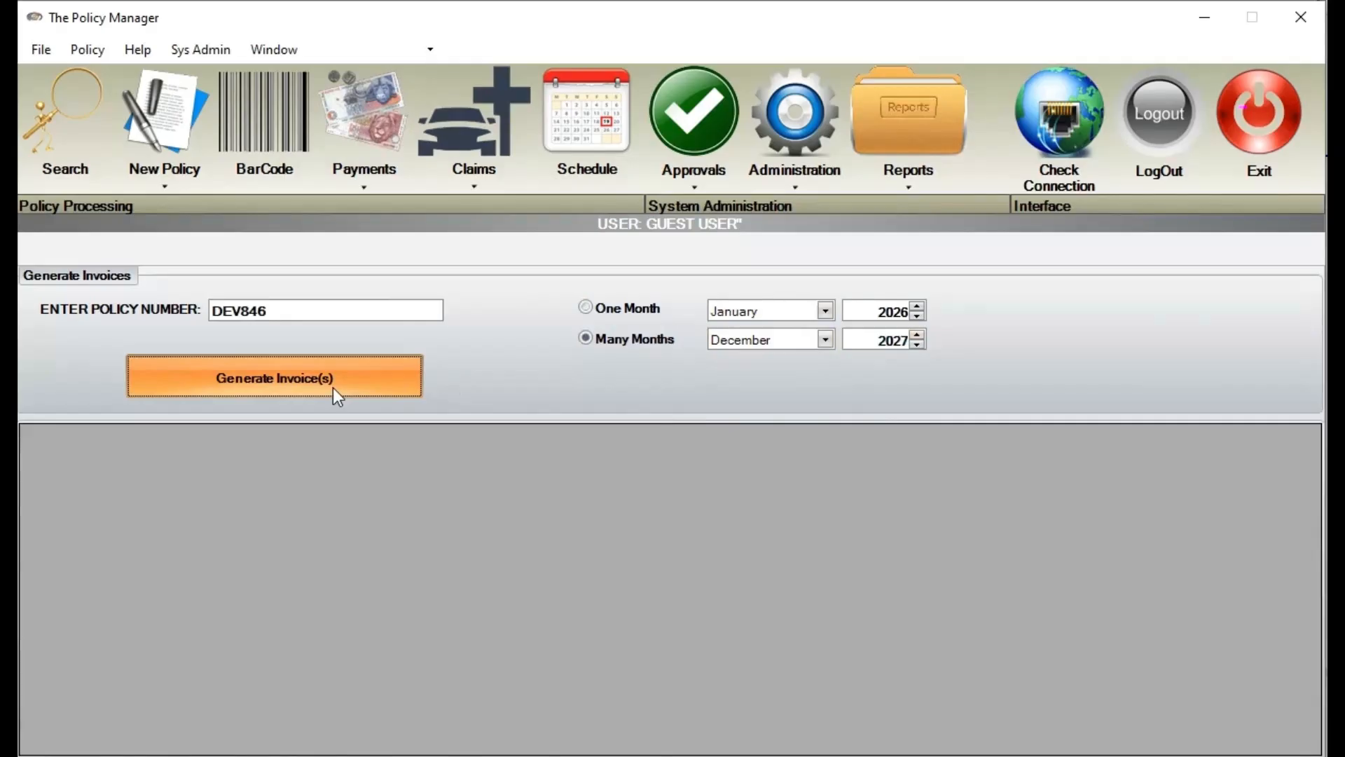
Widen the Month_n_Year column to check the generated 150.00 invoices
scroll(343, 603, down, 5)
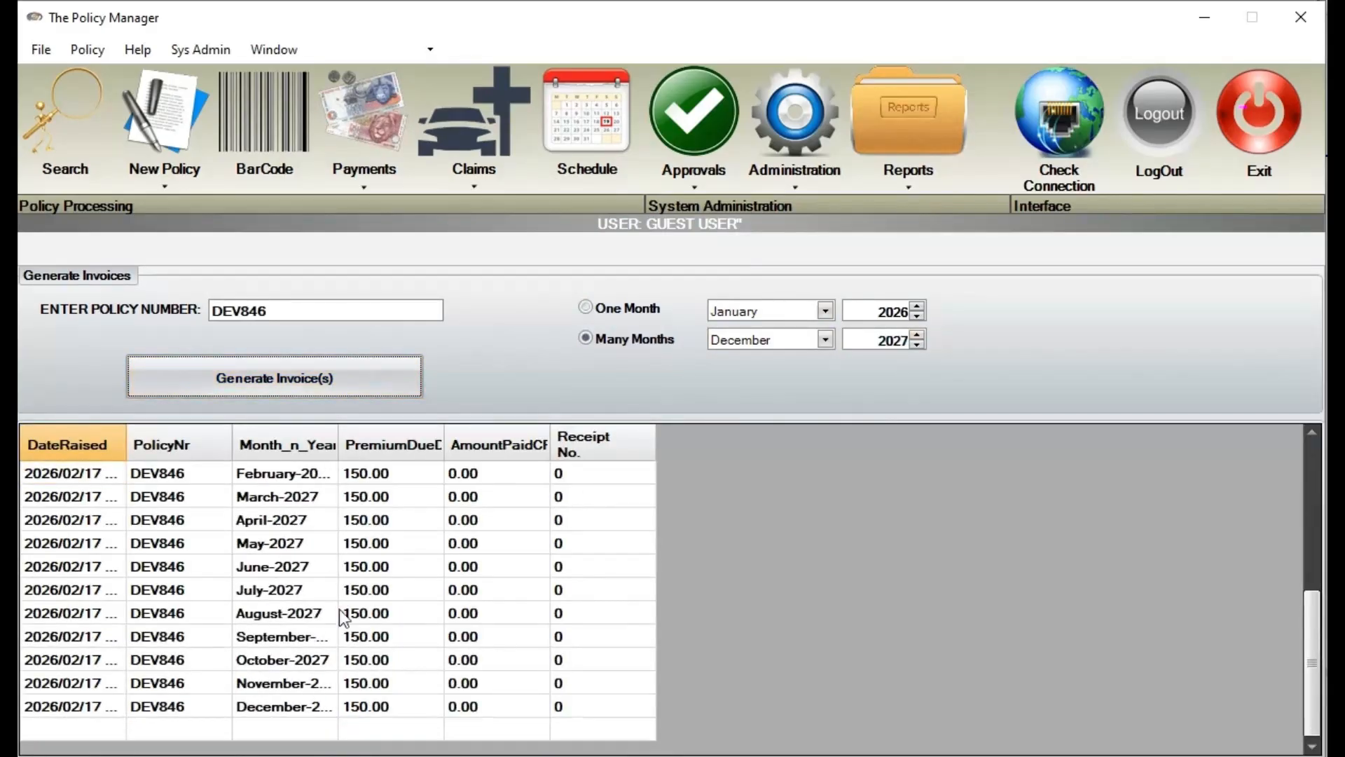
drag(338, 440, 424, 442)
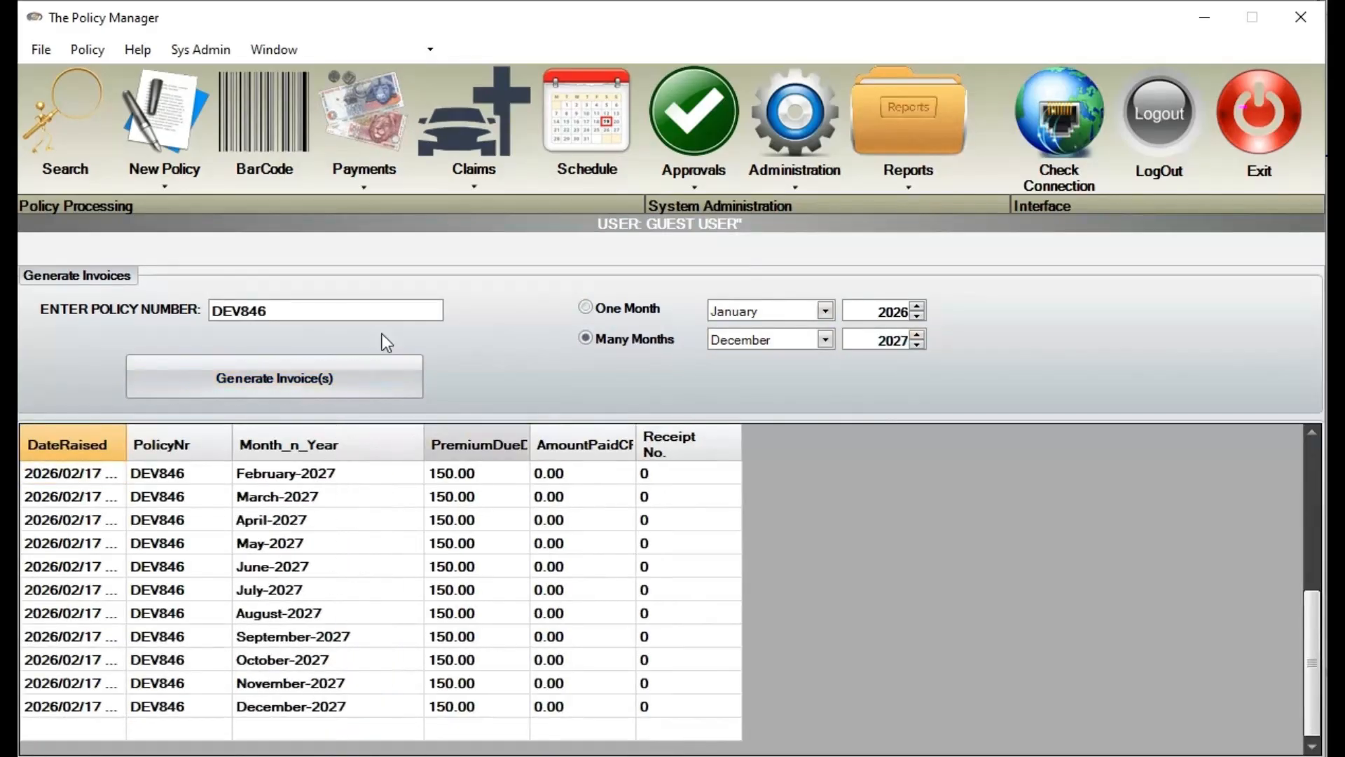
click(374, 128)
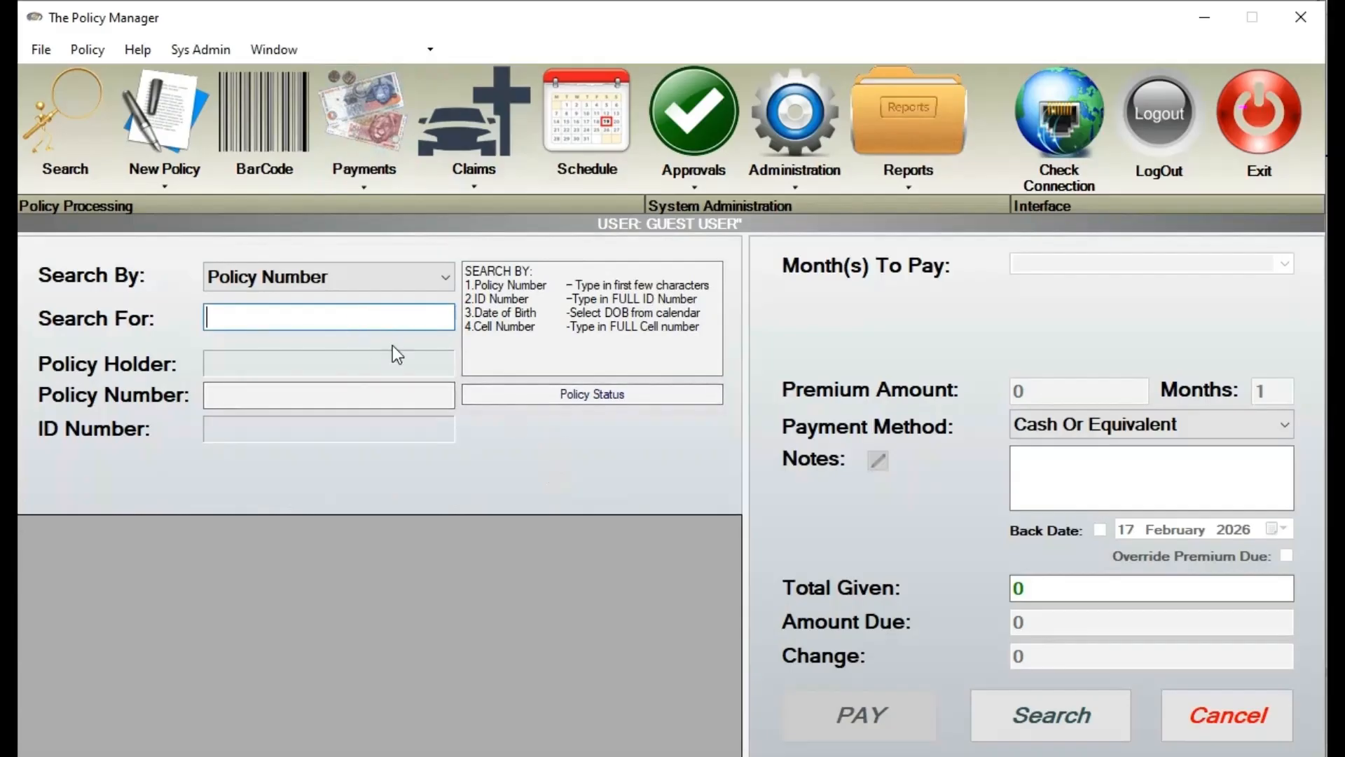
Check the months DEV846 can pay, then bring up a blank Sales Invoice form
text(DEV846)
click(978, 722)
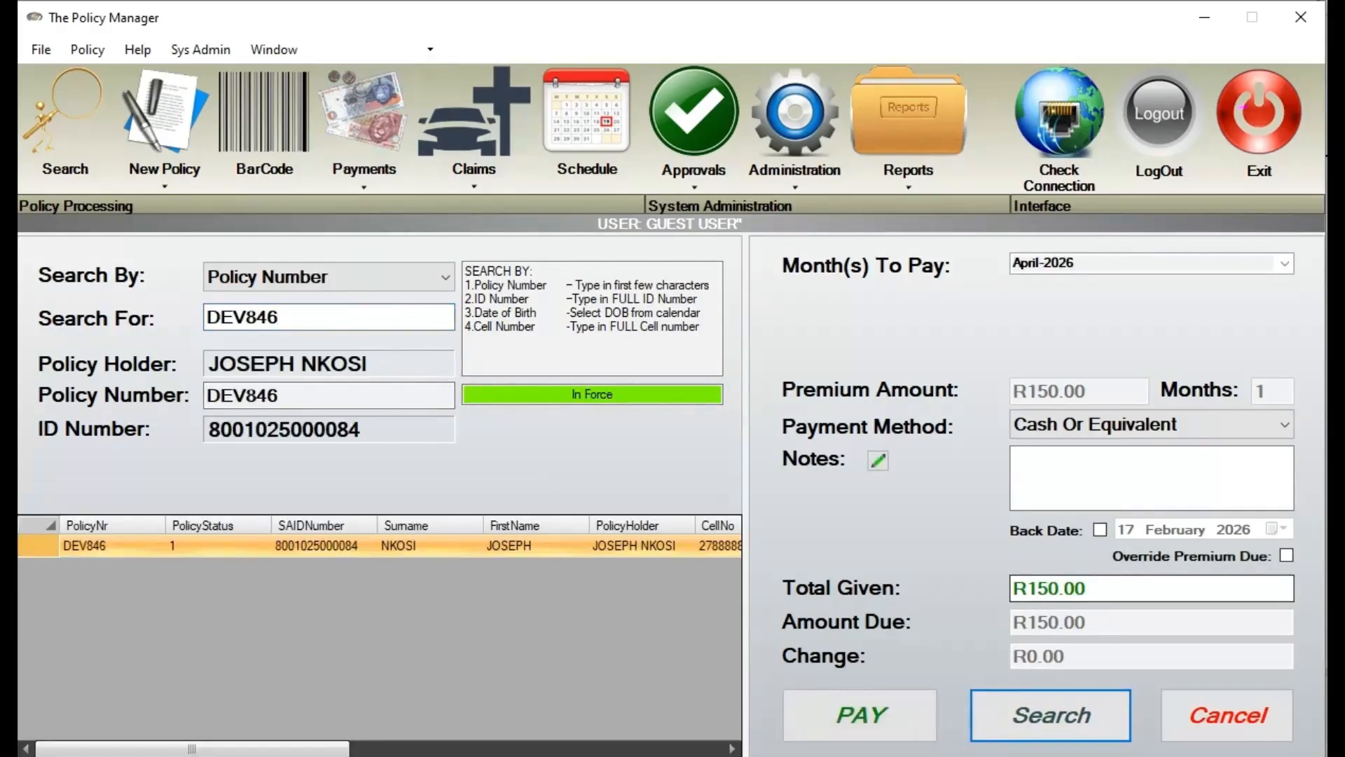
click(1287, 267)
drag(1288, 305, 1297, 262)
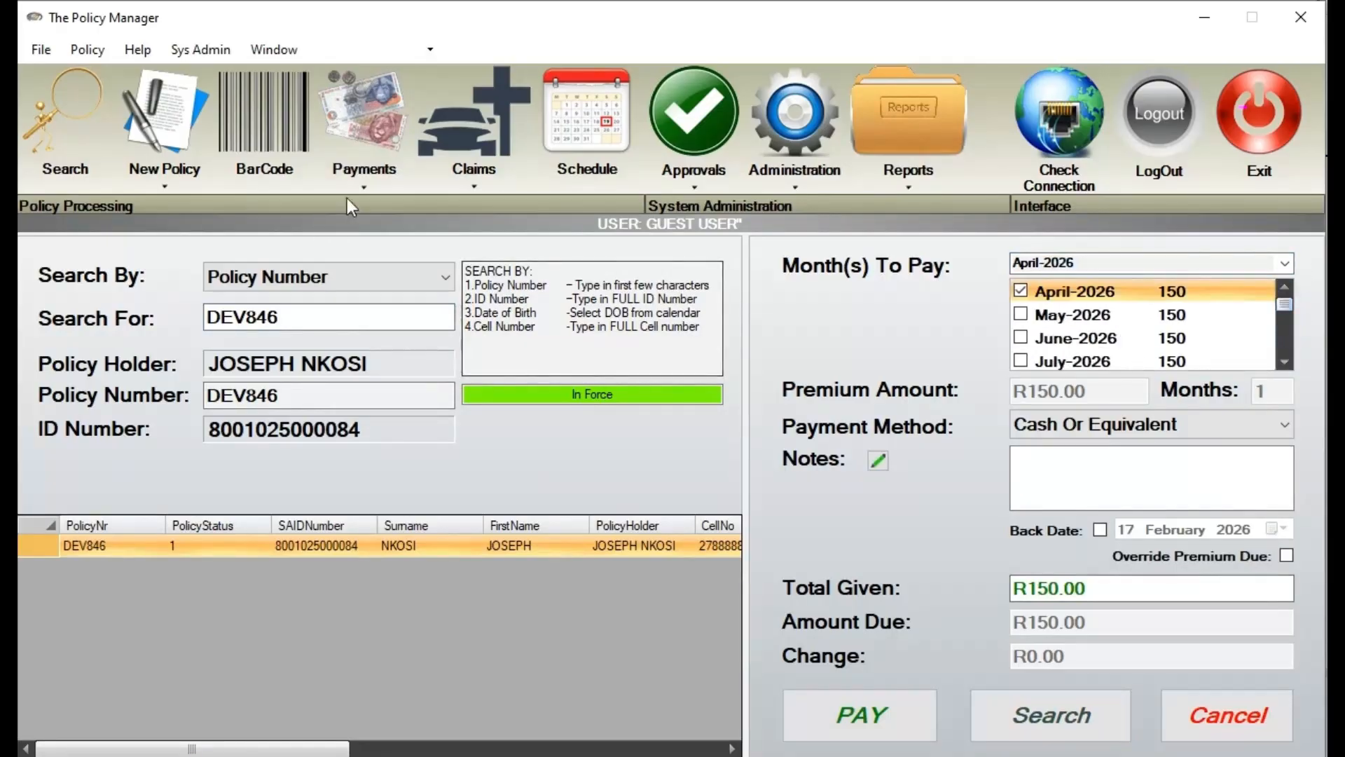
click(398, 188)
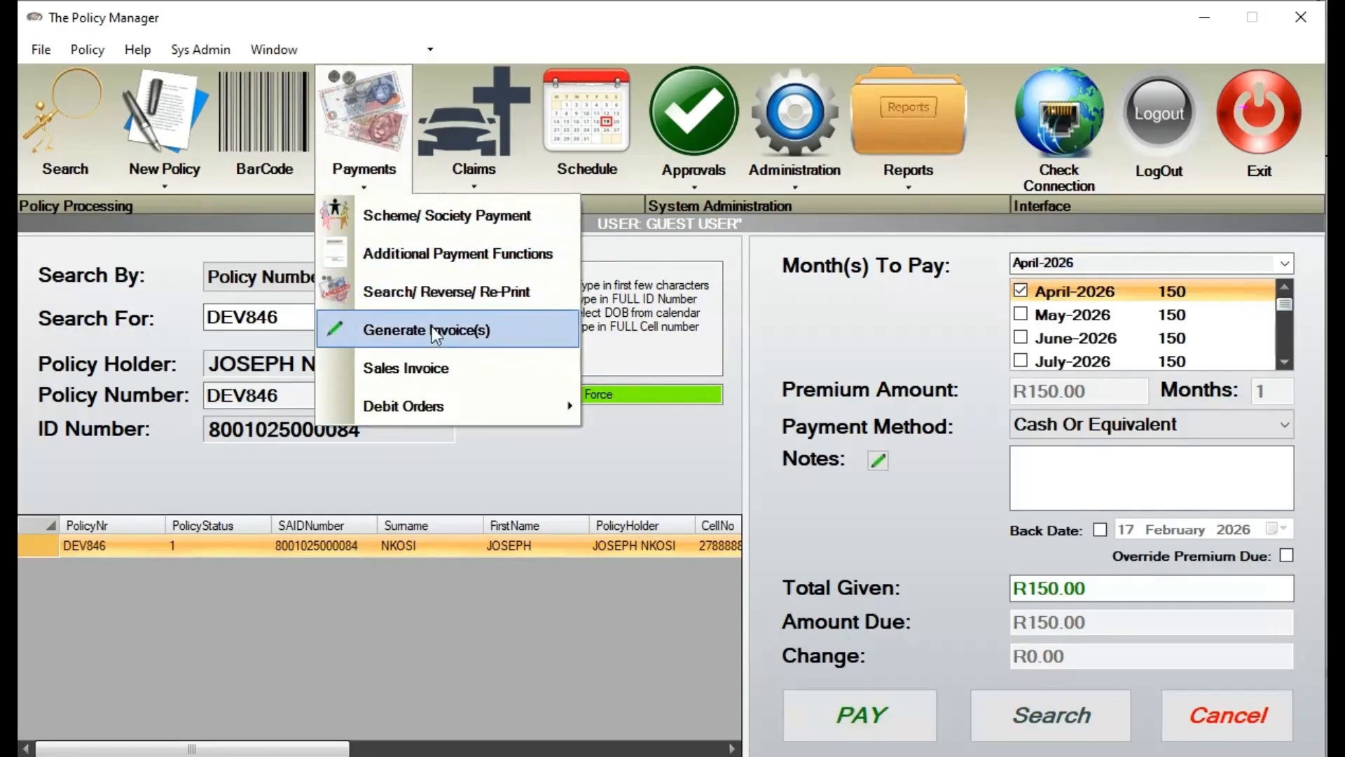
click(452, 365)
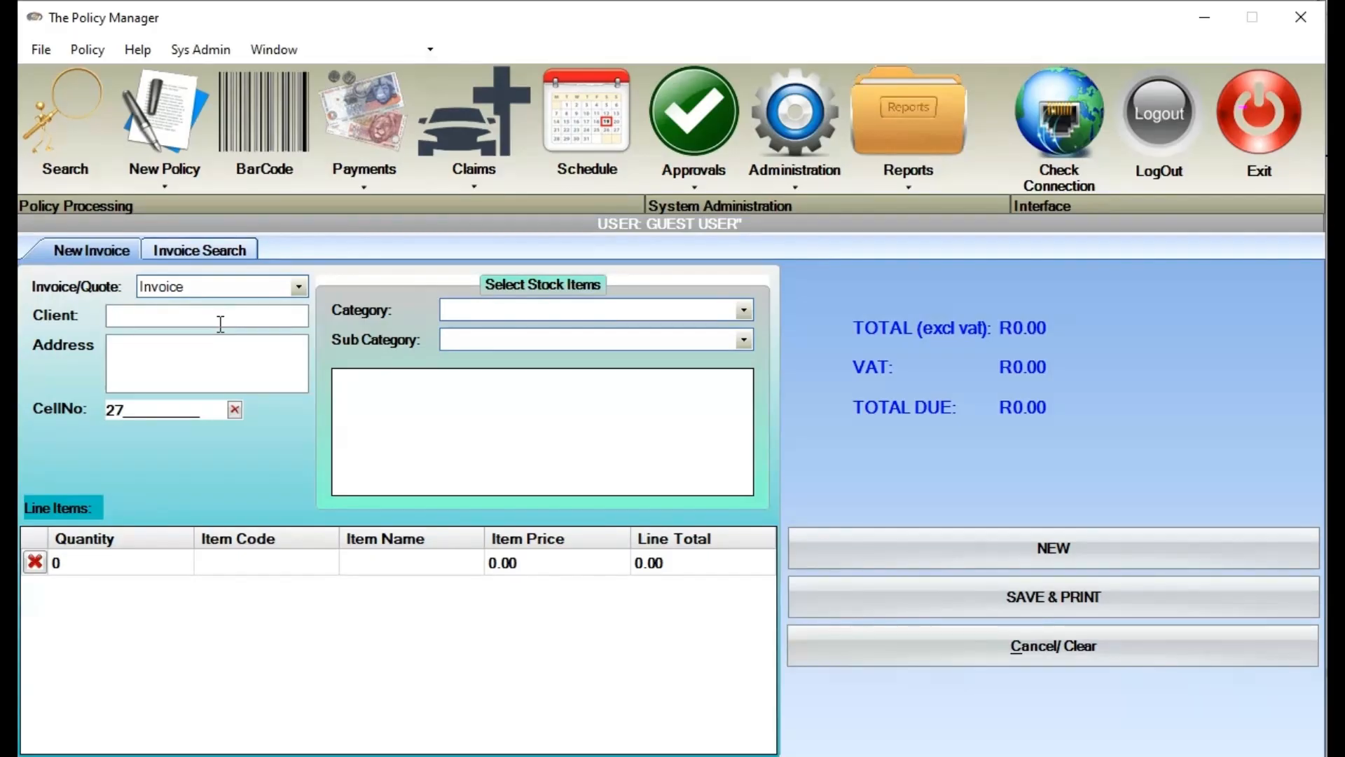
Fill the invoice's Client, three-line Address and CellNo fields with the client's details
text(MR SMITH)
key(Tab)
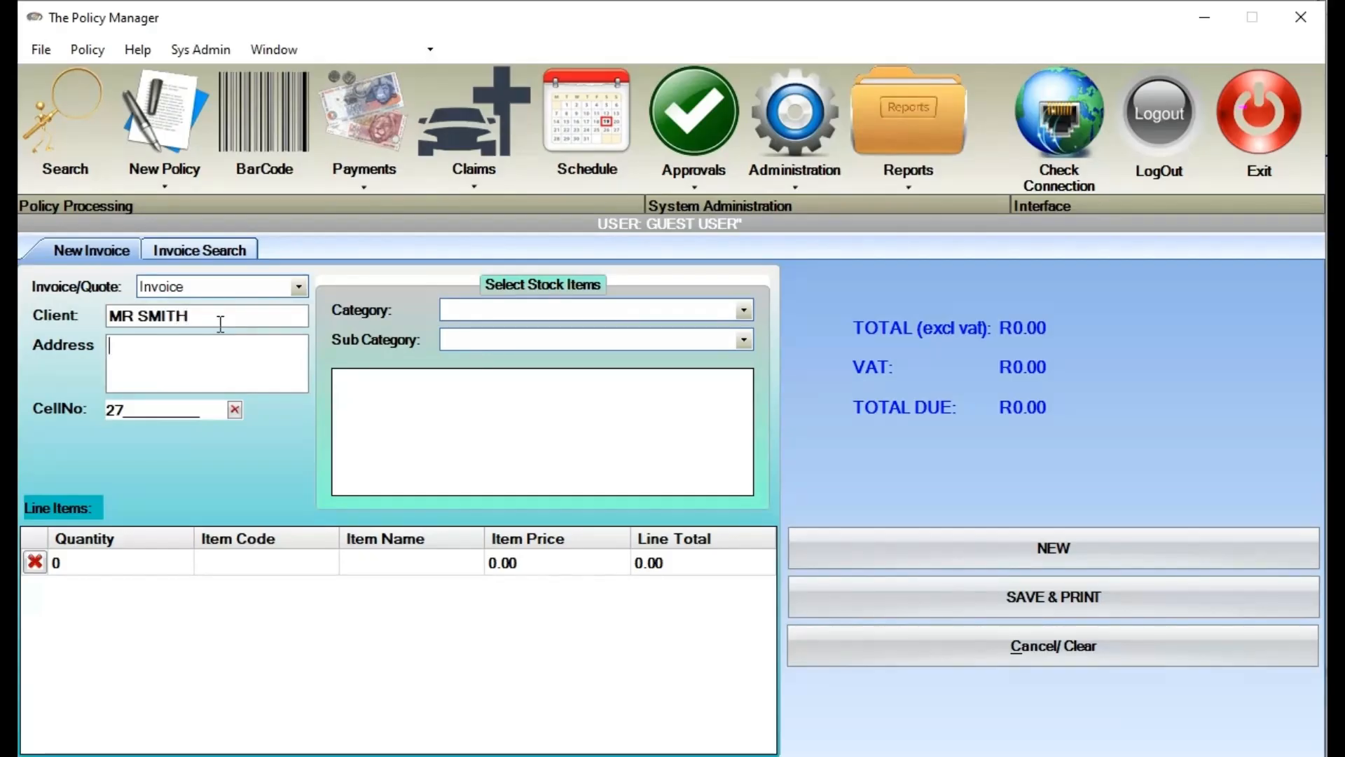
text(1 MAIN STREET)
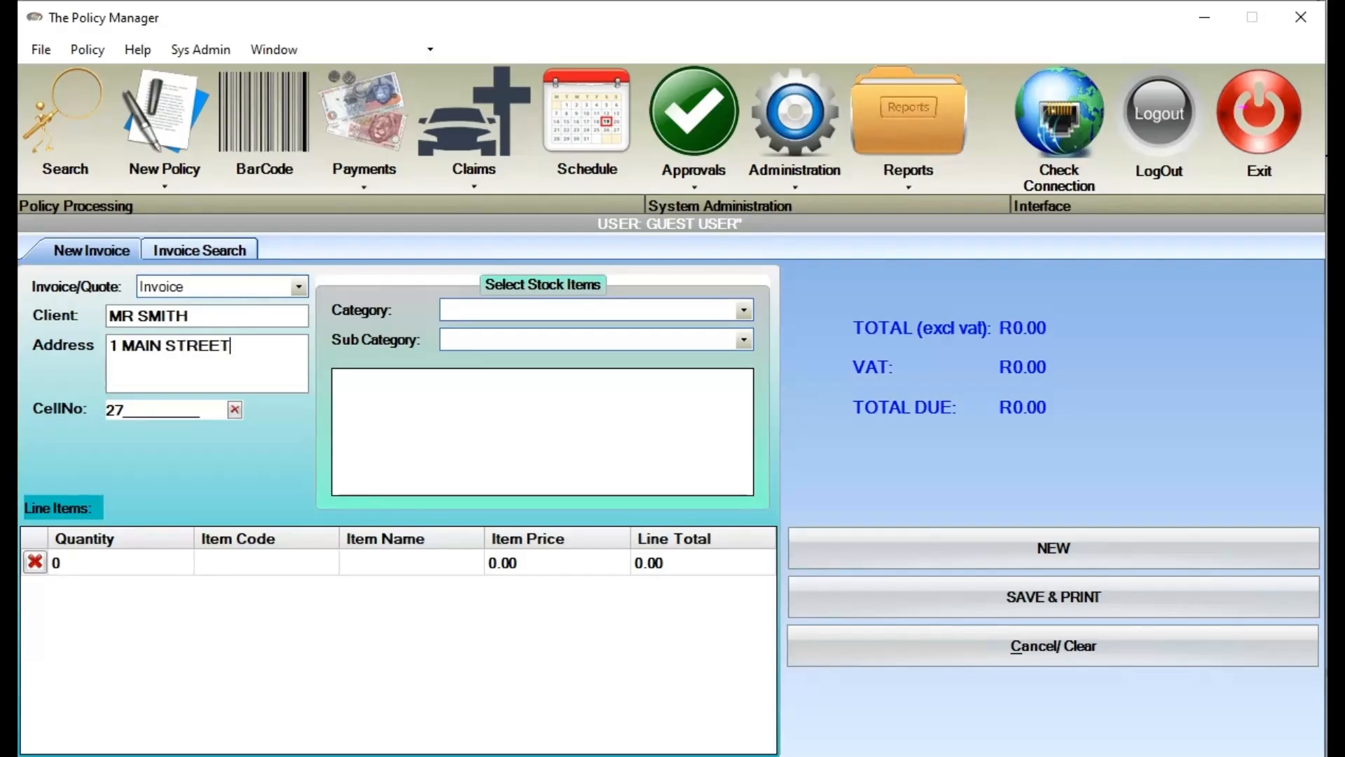
key(Return)
text(JHB)
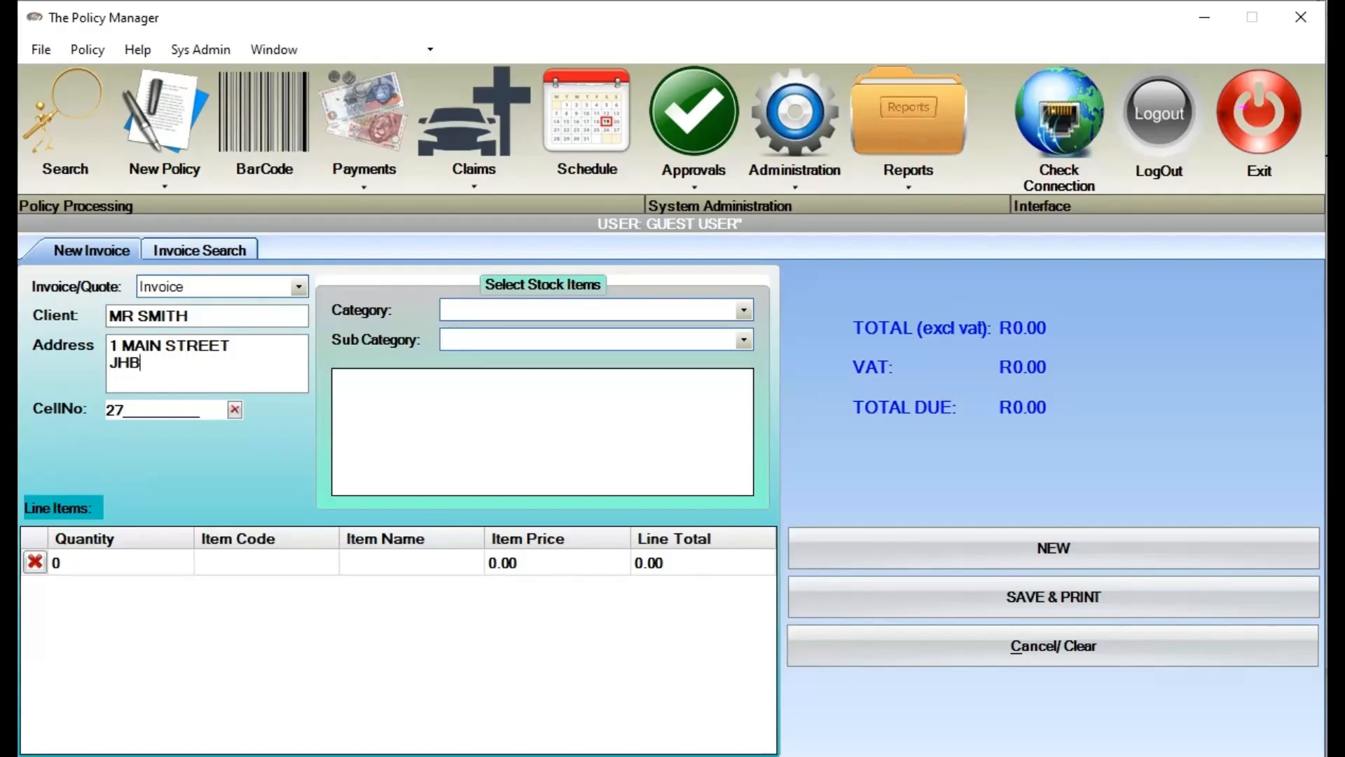
key(Return)
text(2000)
key(Tab)
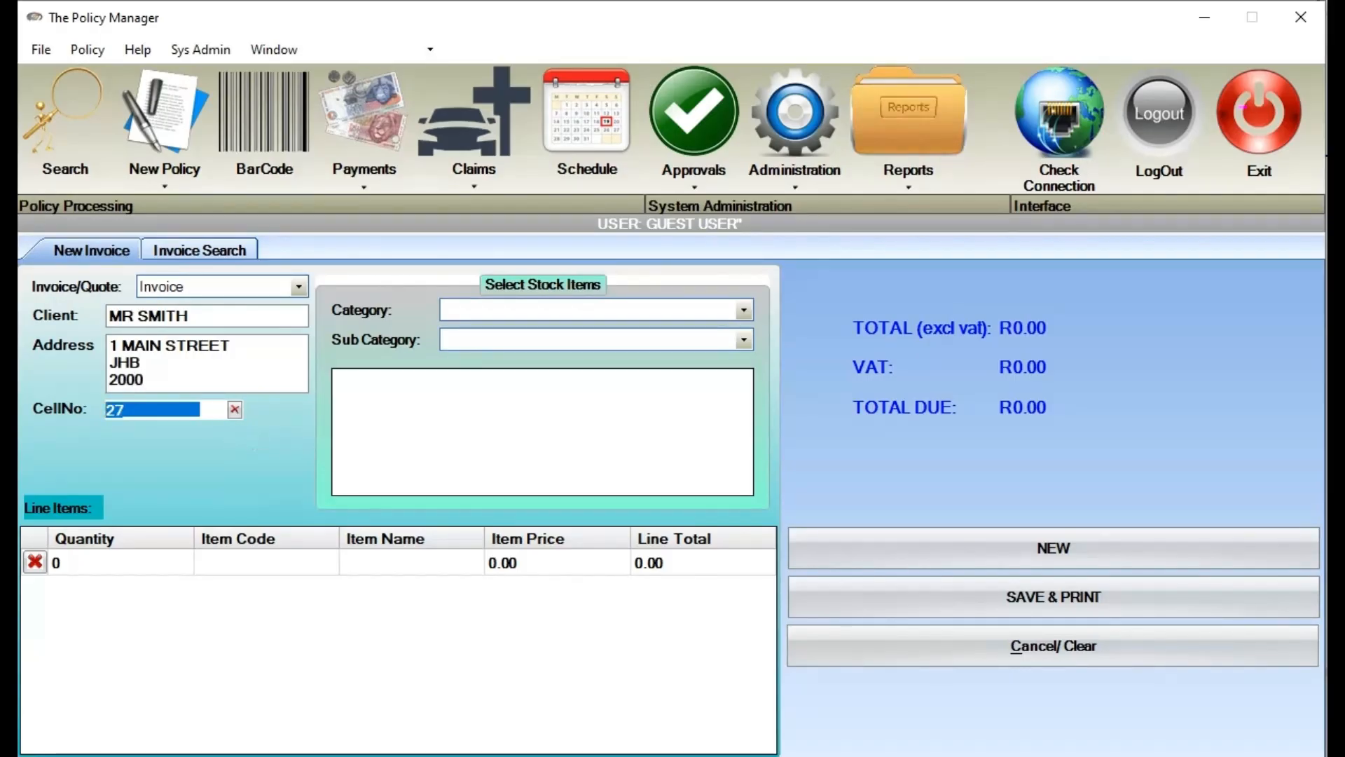
text(27877777777)
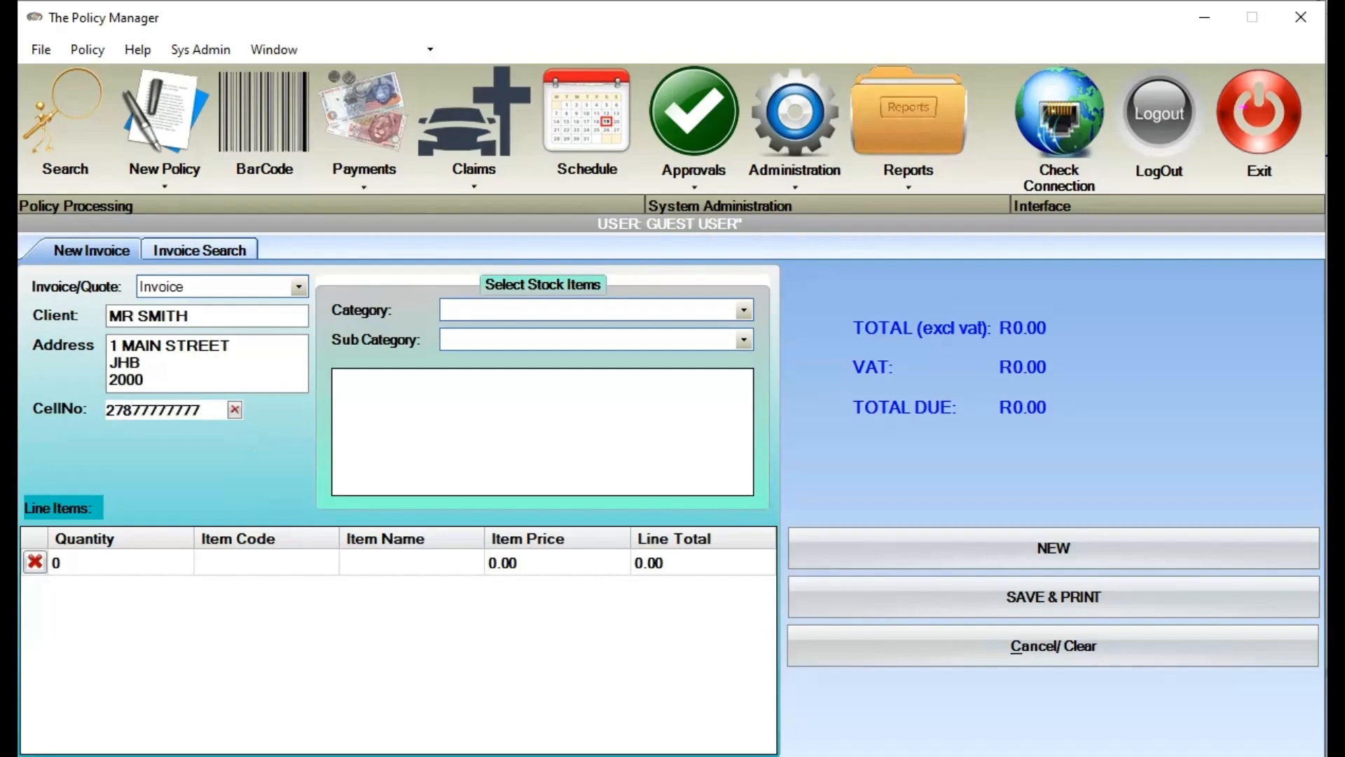
click(150, 564)
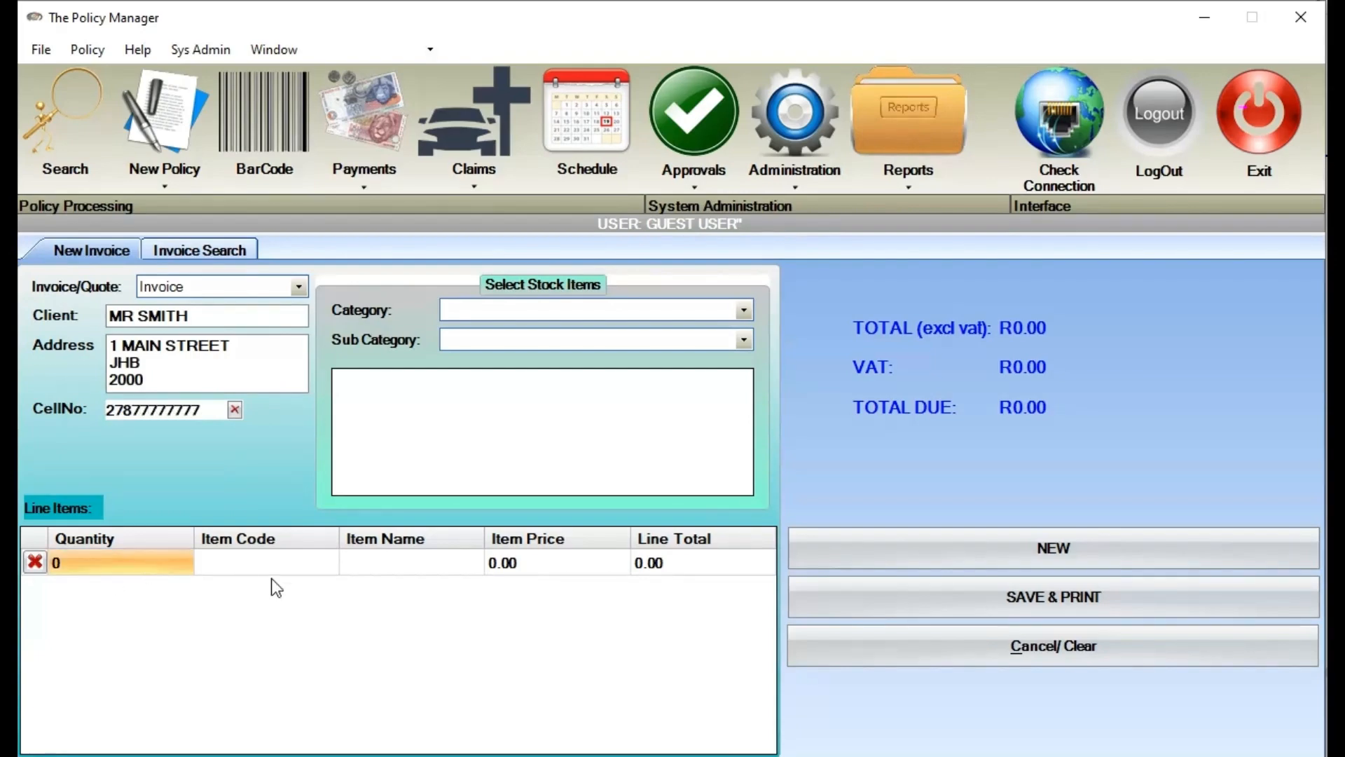
Add line item 1: quantity 1, code CSK, CASKET, priced 70000
text(1)
key(Tab)
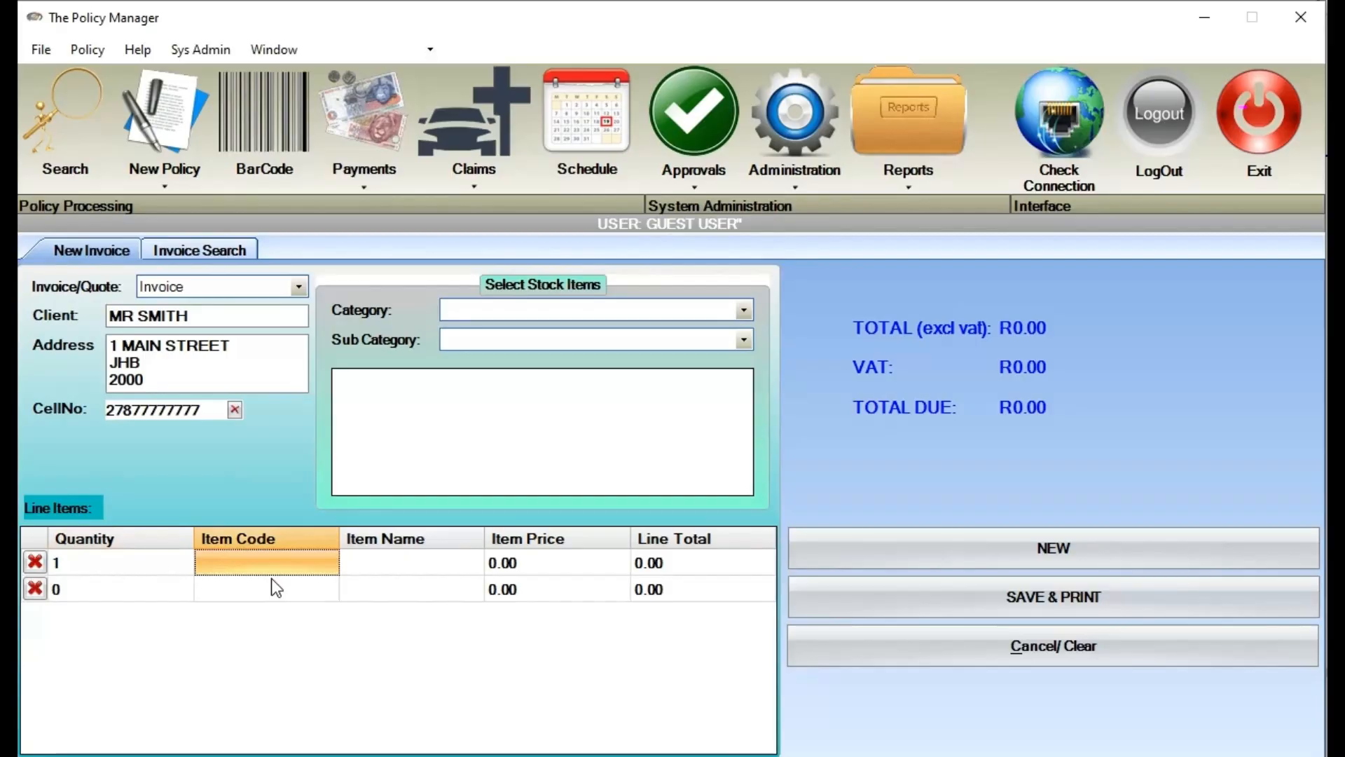
text(CSK)
key(Tab)
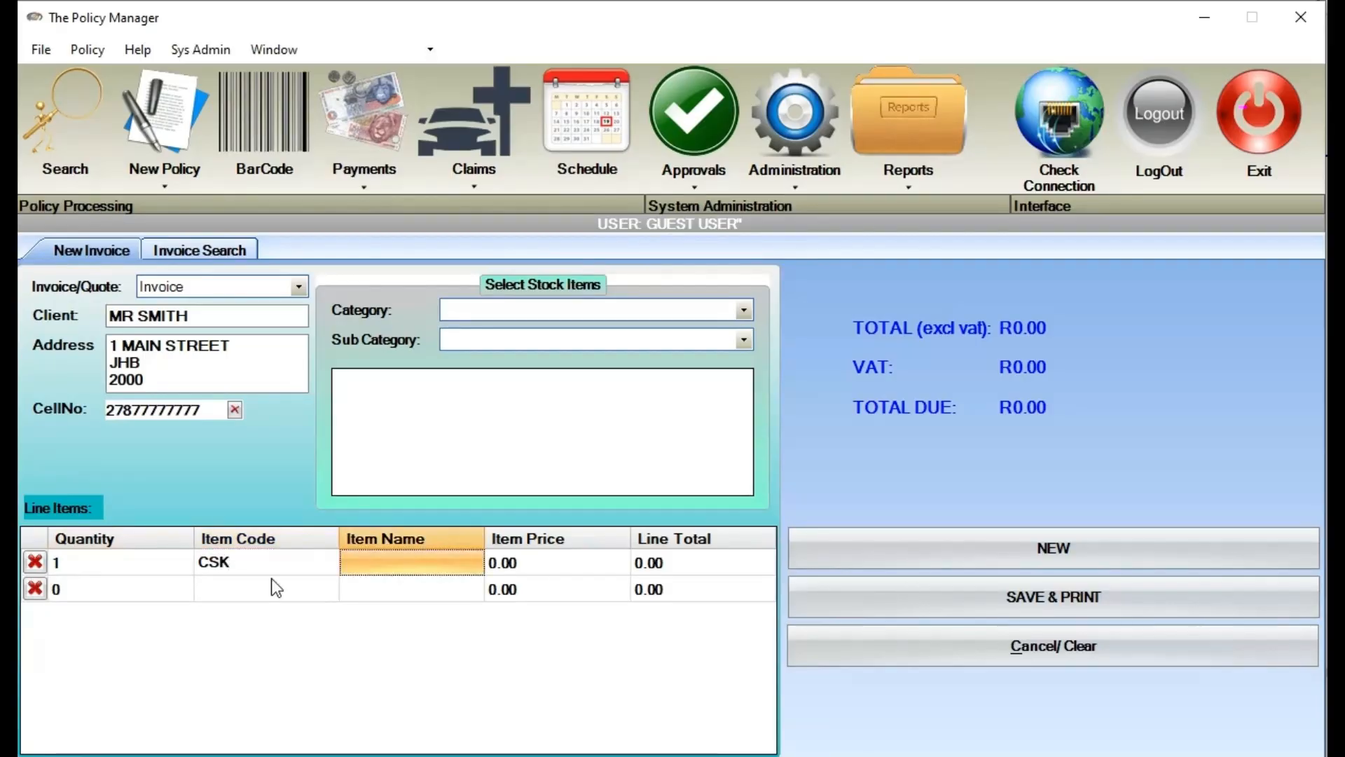
text(CASKET)
key(Tab)
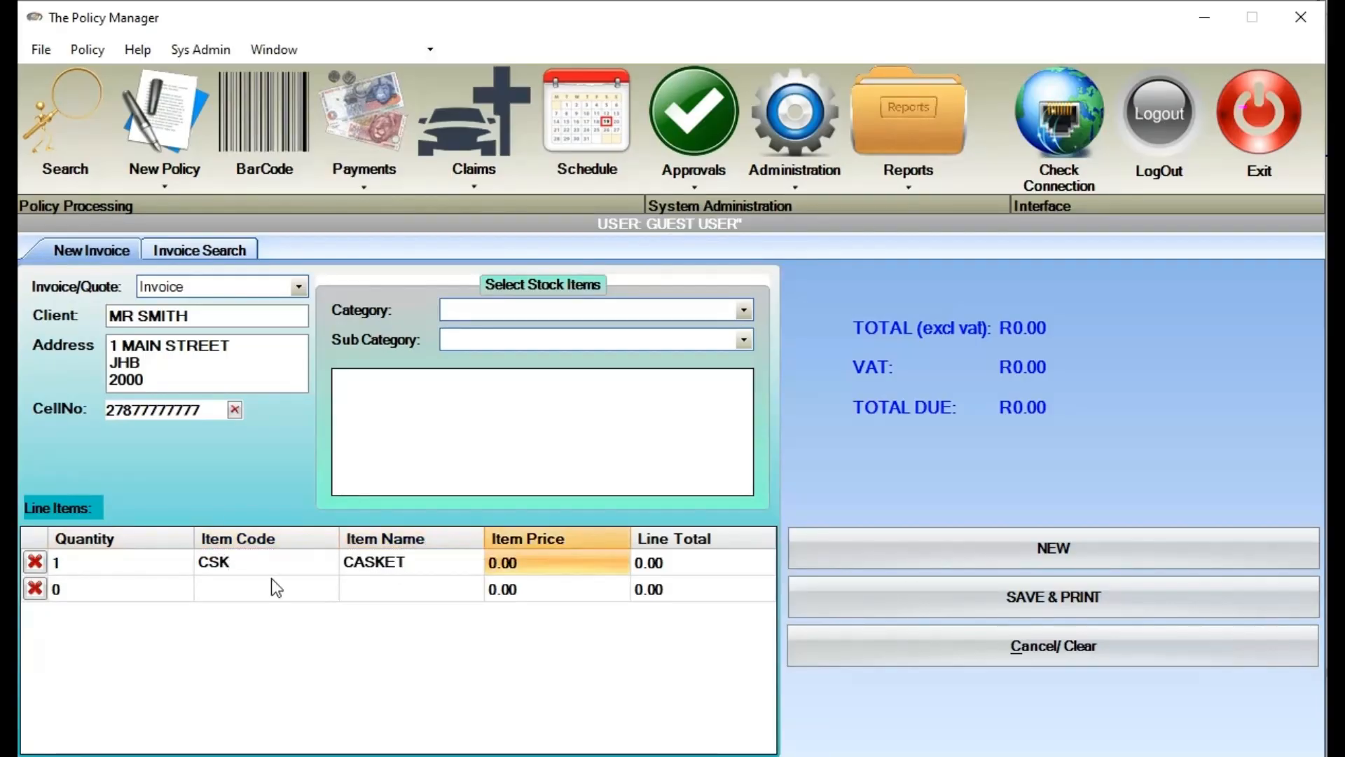
text(70000)
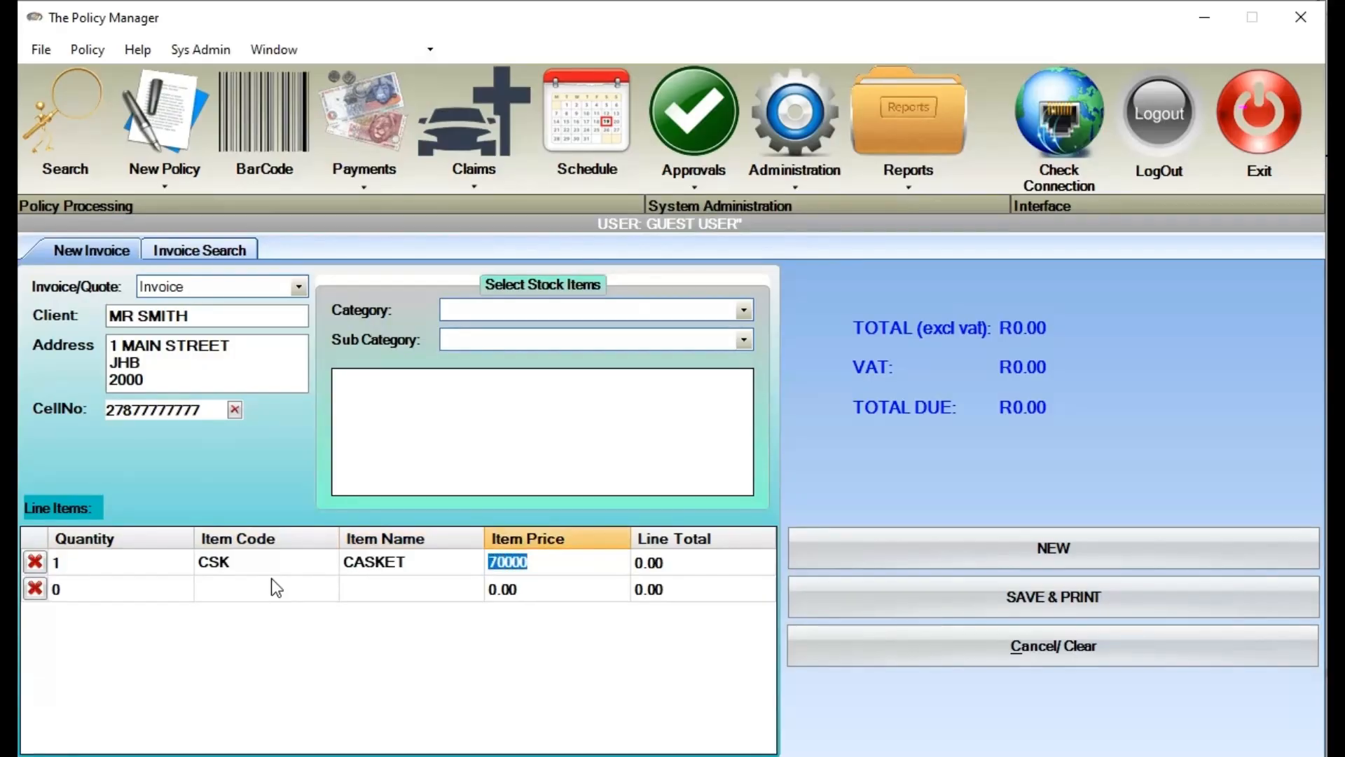
key(Tab)
Add line item 2: quantity 3, code FLW, FLOWERS, priced 250
click(110, 595)
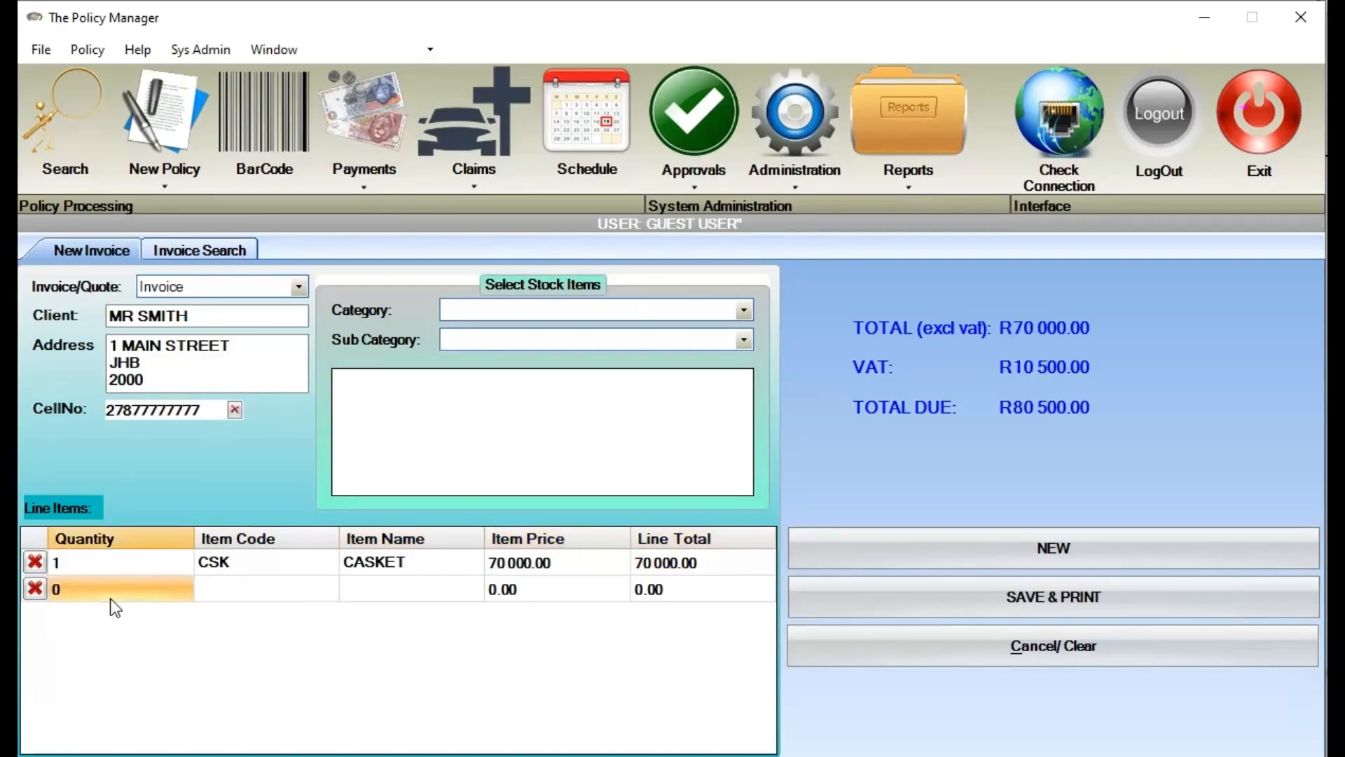
text(3)
key(Tab)
text(FLW)
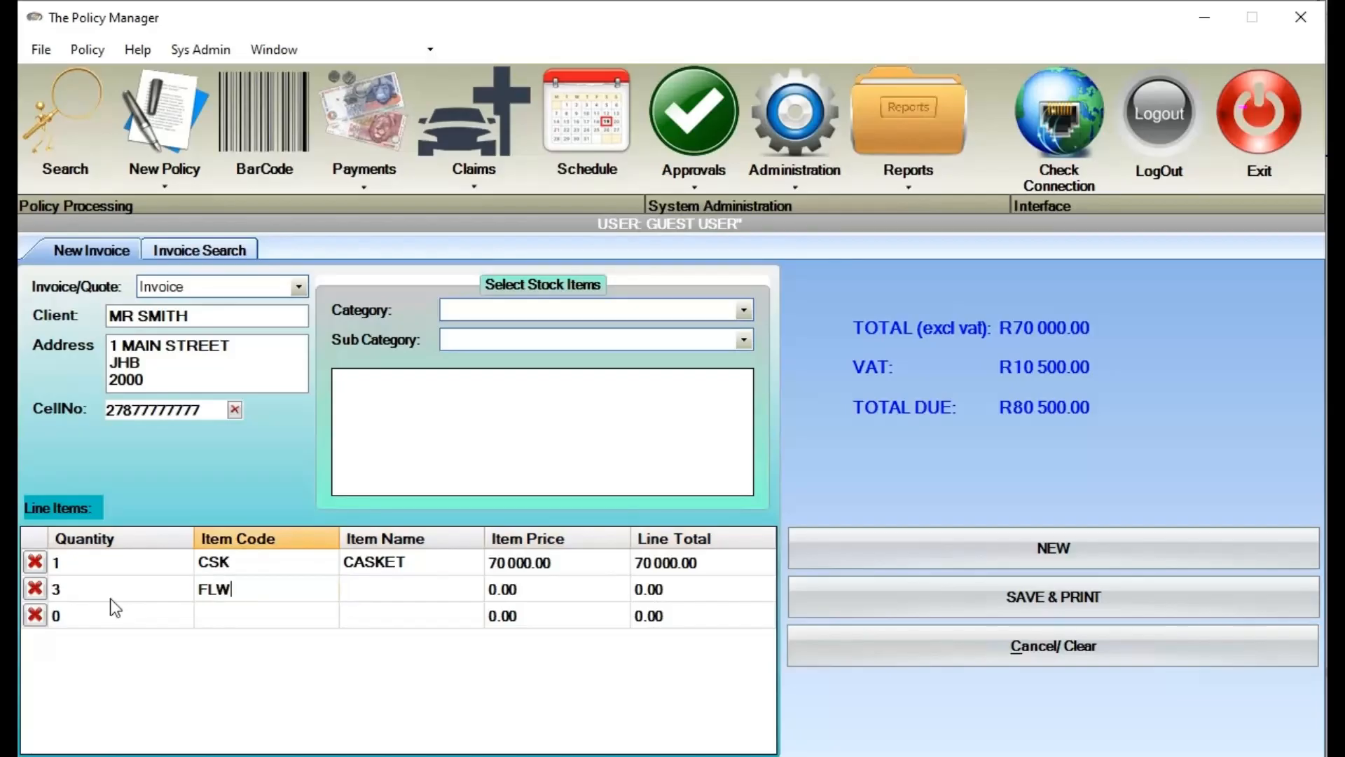
key(Tab)
text(FLOW)
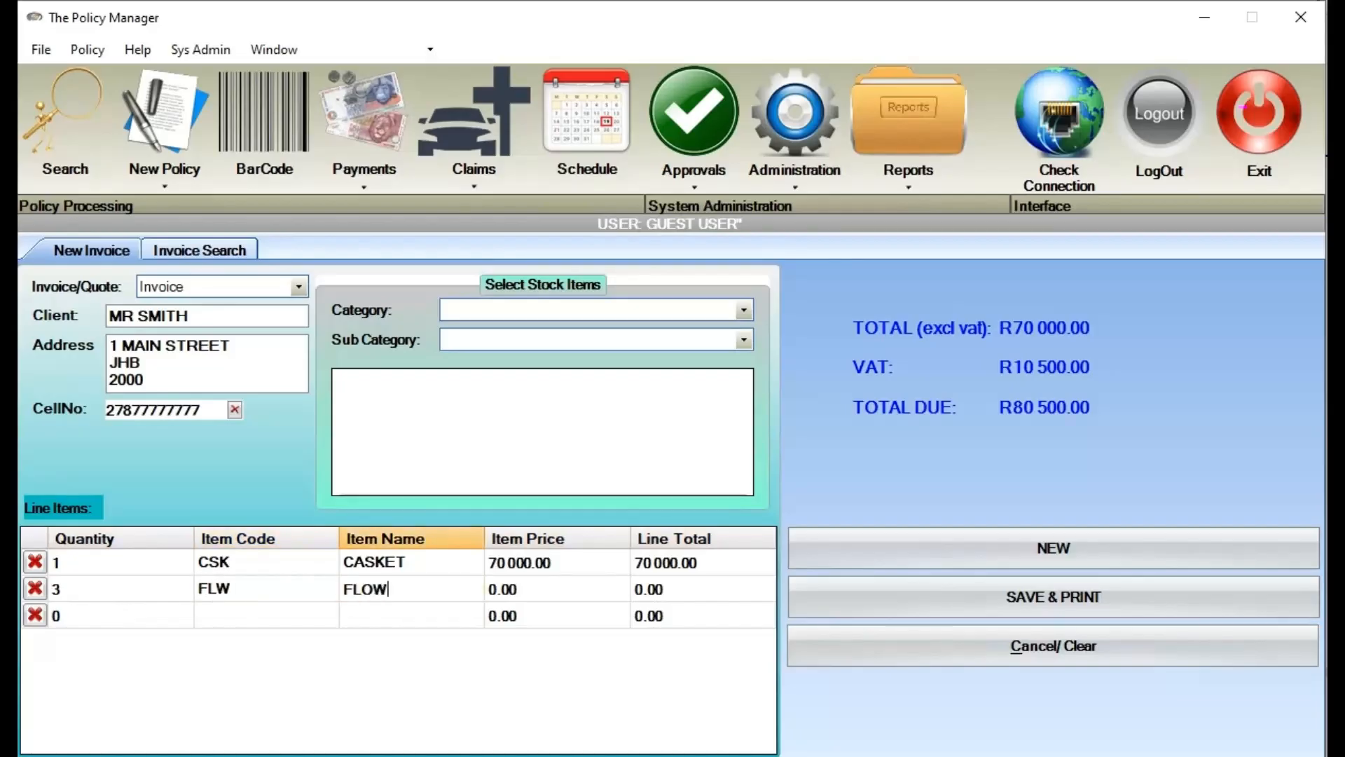
text(ERS)
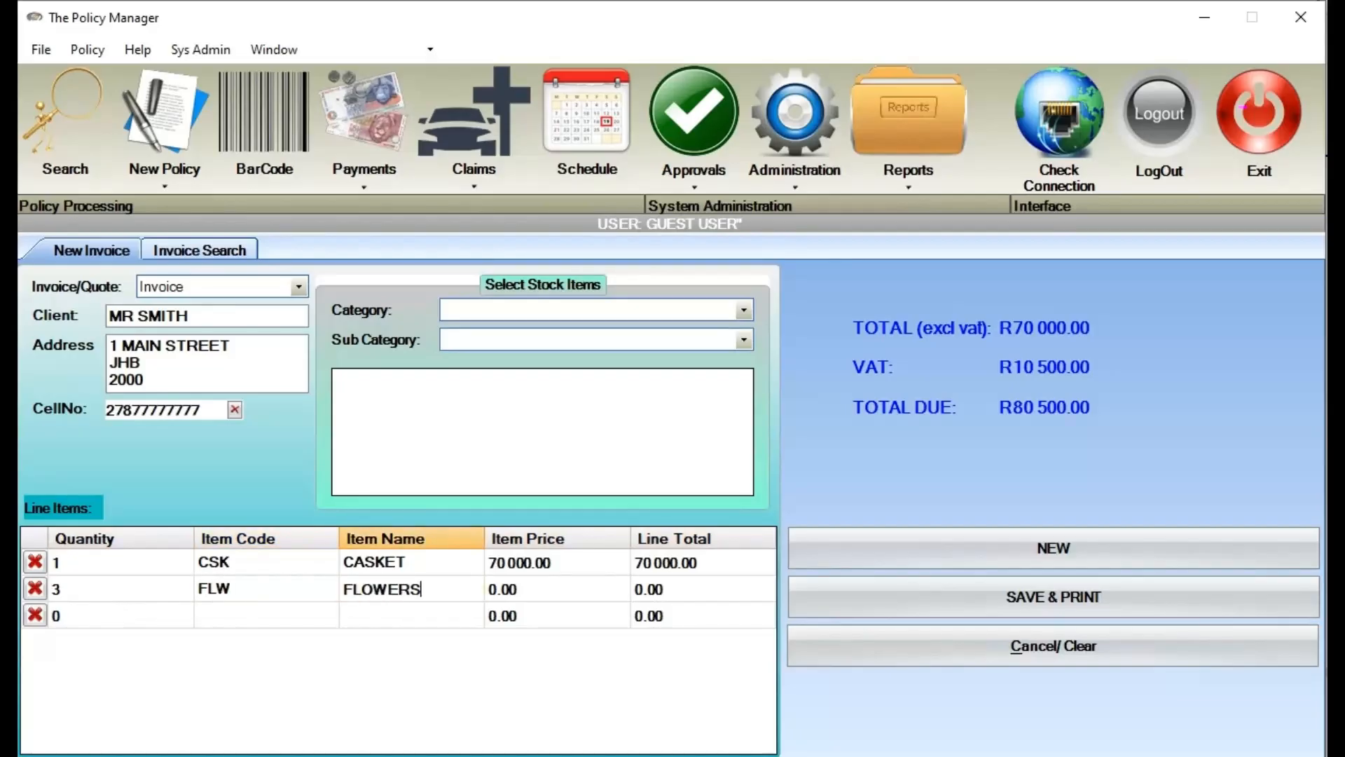
key(Tab)
text(250)
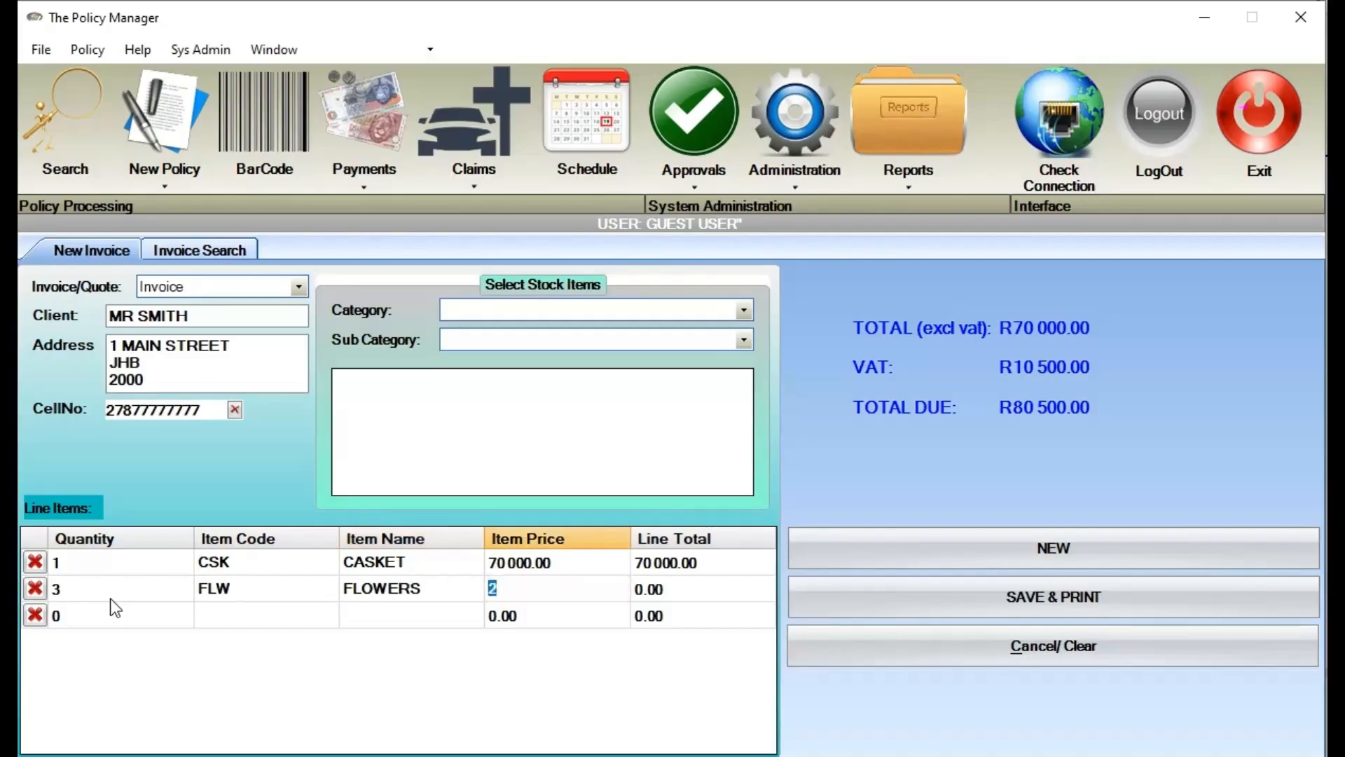
key(Tab)
key(Tab)
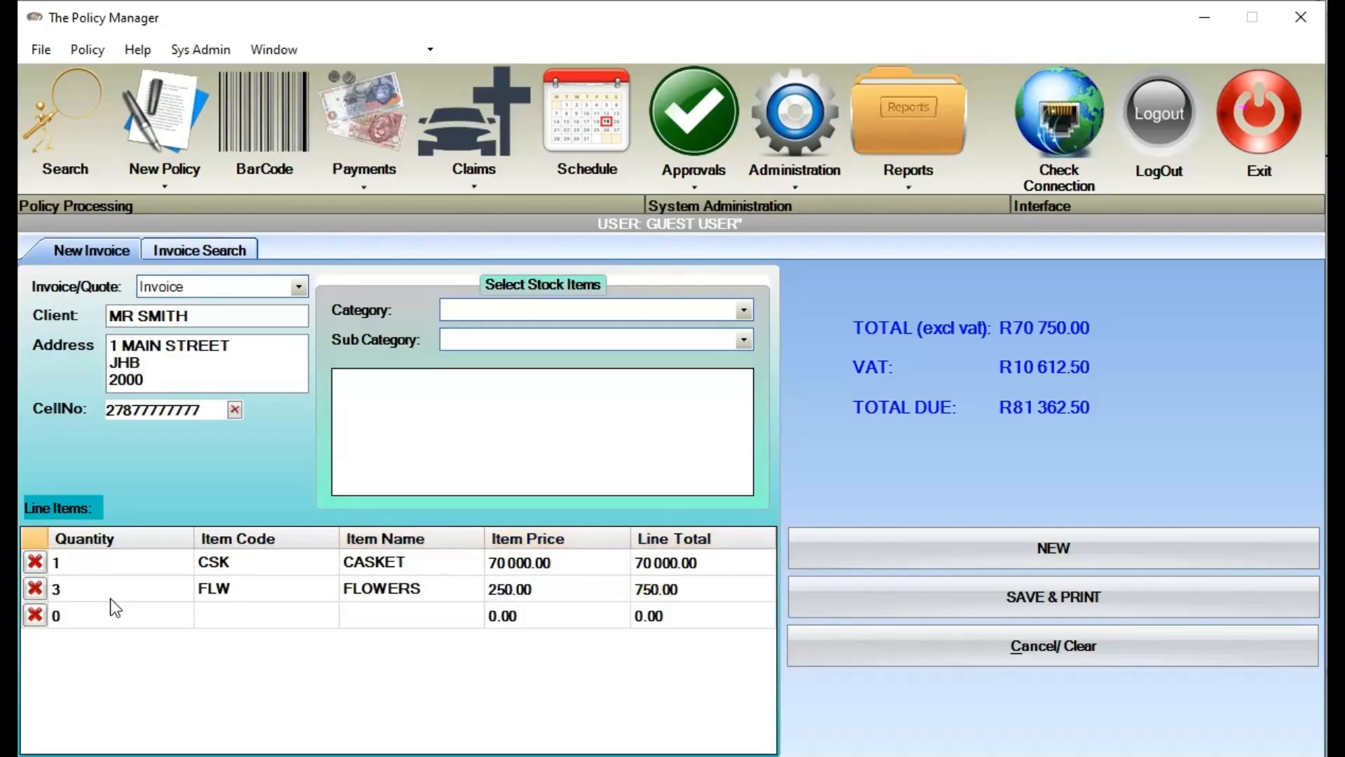
Add line item 3: quantity 100, code CHR, CHAIRS, priced 10
click(120, 626)
text(100)
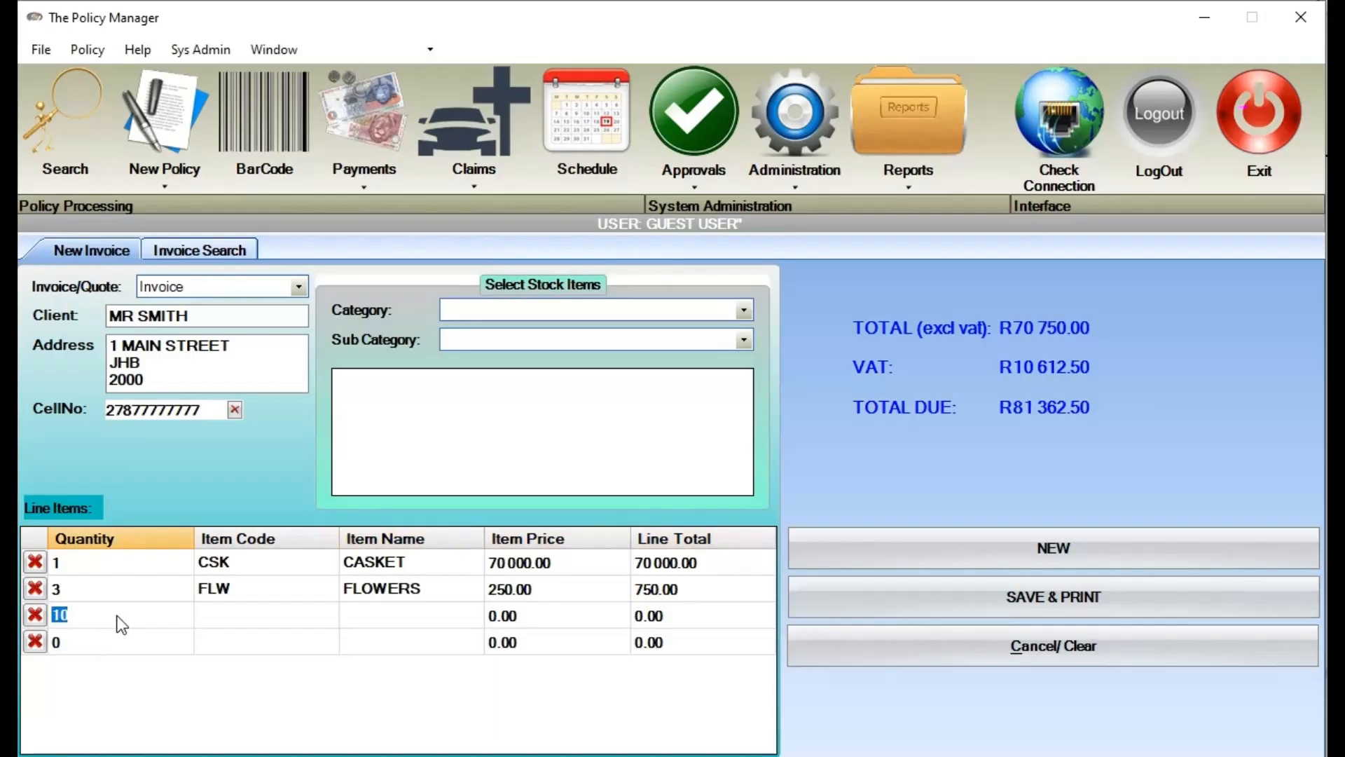
key(Tab)
text(CHR)
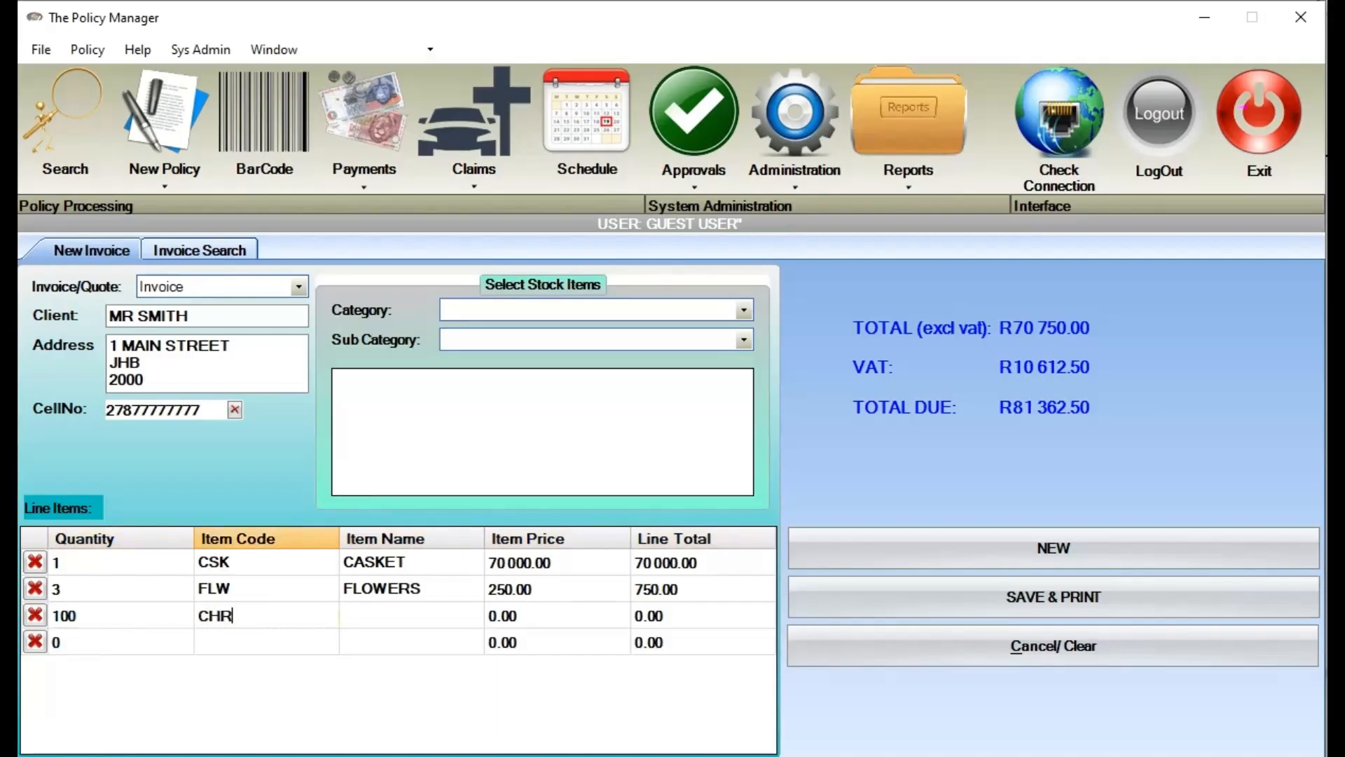
key(Tab)
text(CHAIRS)
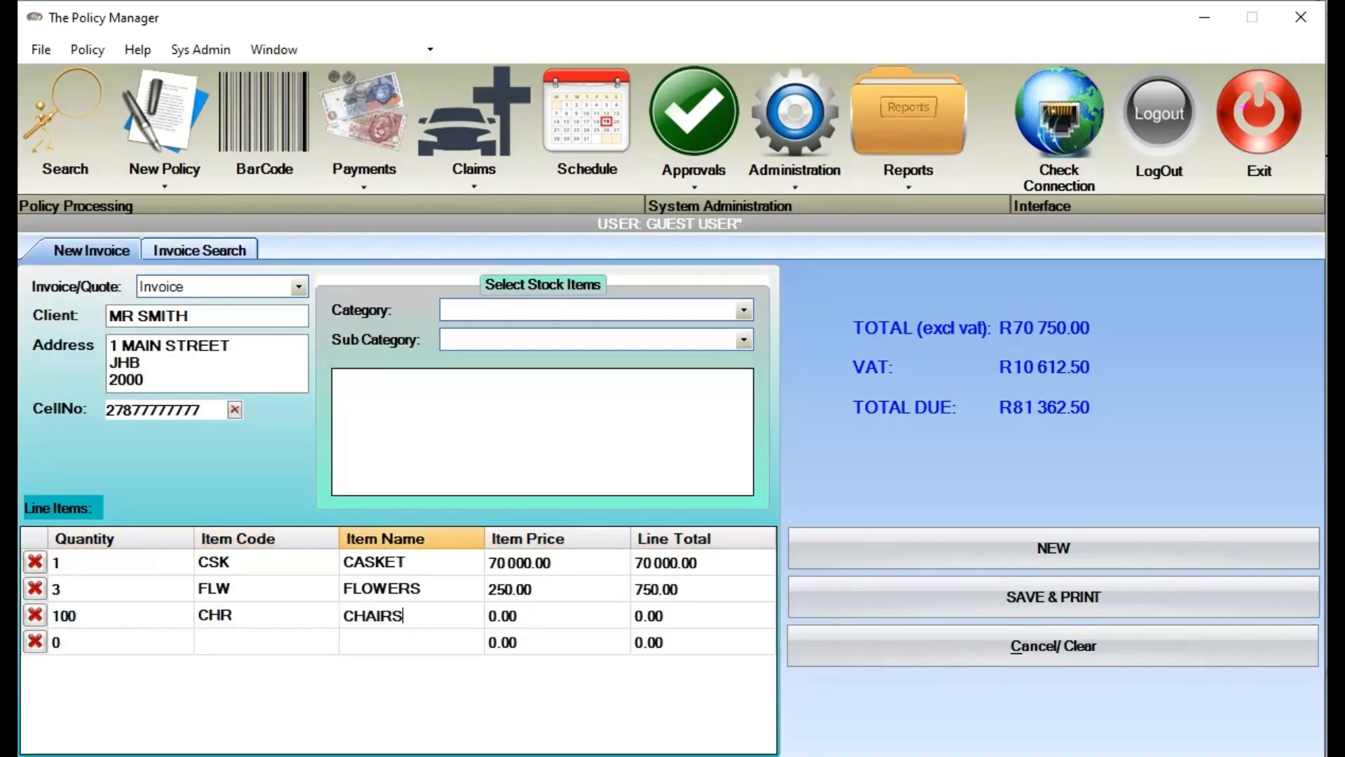
key(Tab)
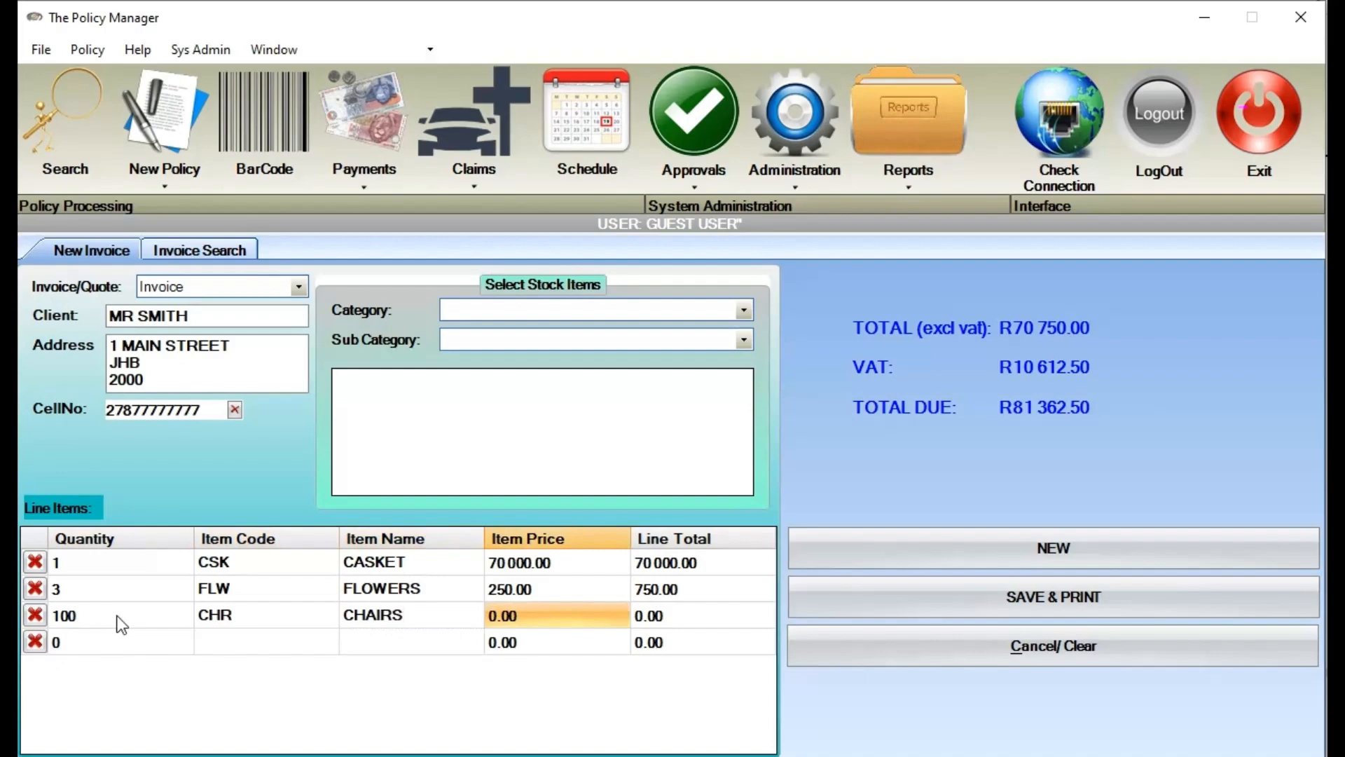
text(10)
key(Tab)
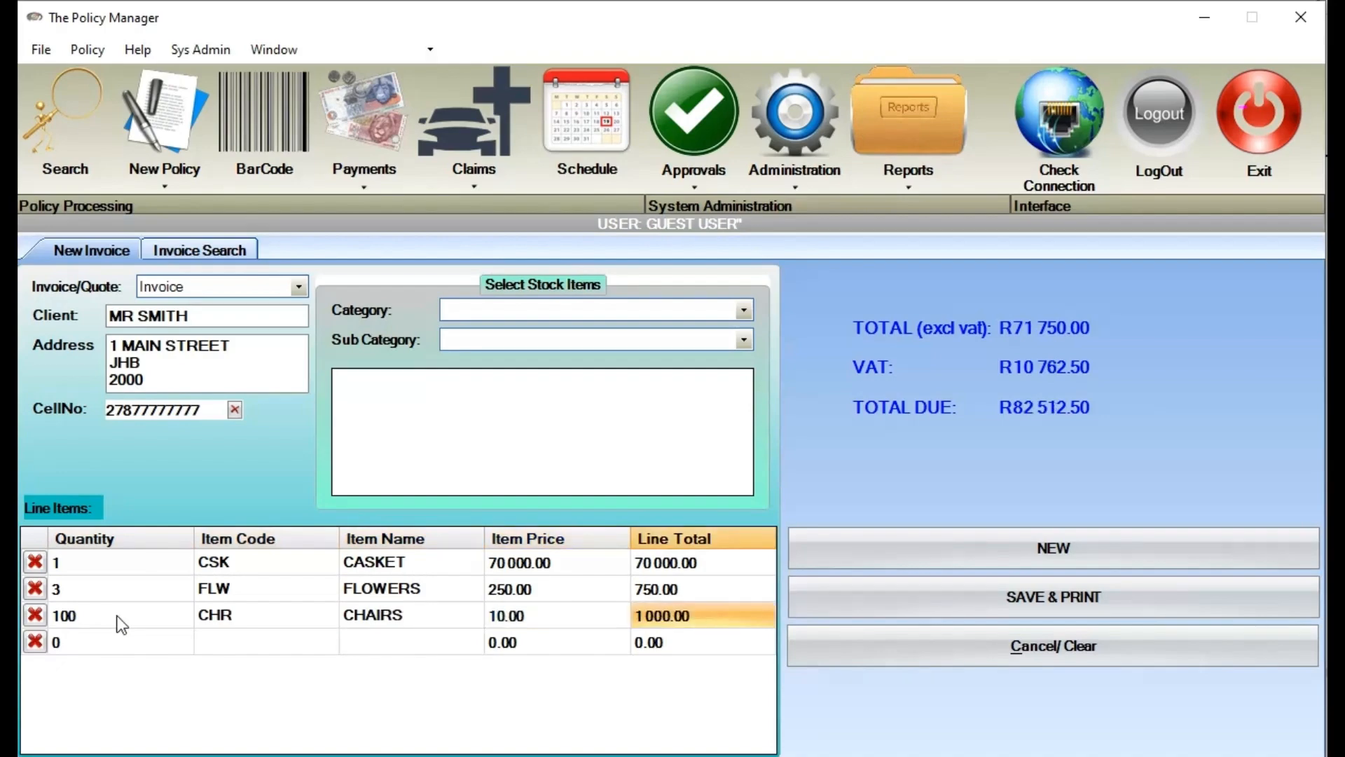
key(Tab)
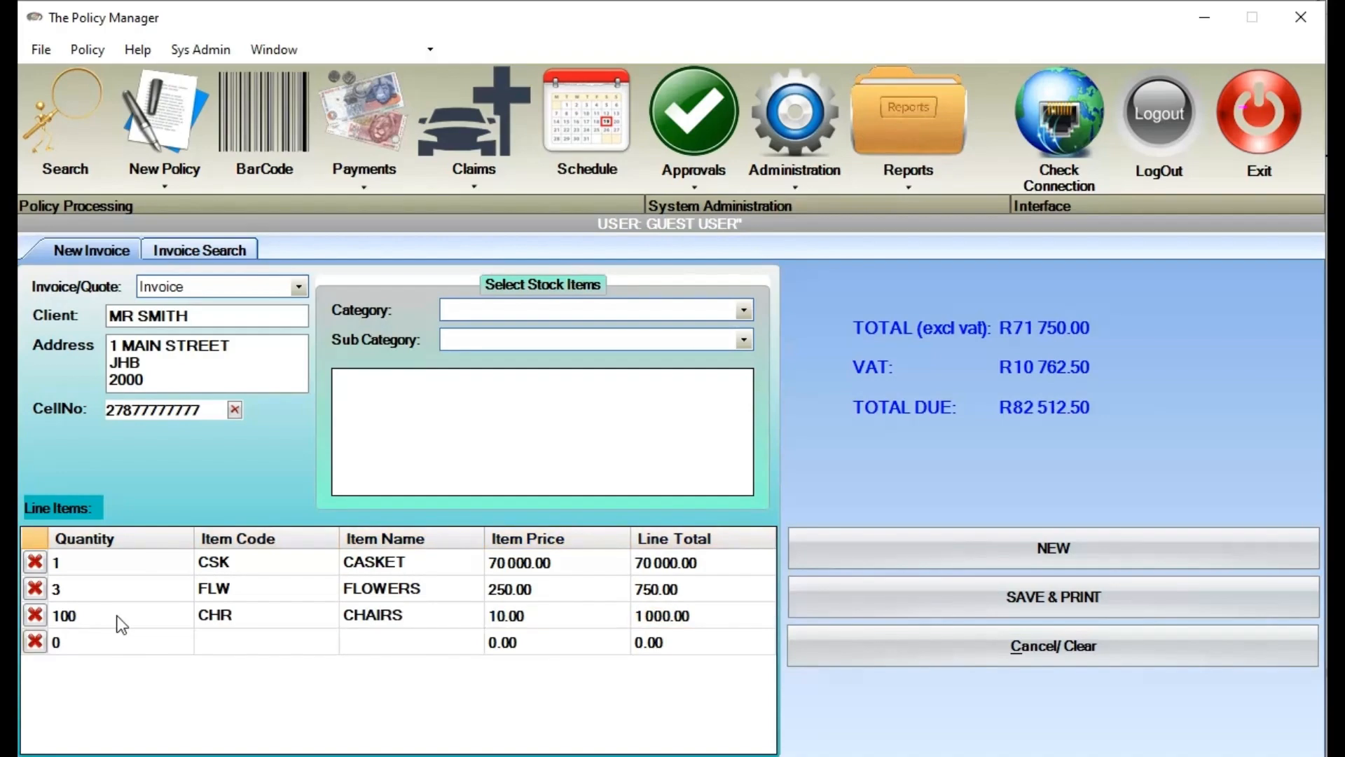
Add line item 4: quantity 1, code TNT, TENT, priced 500
click(147, 646)
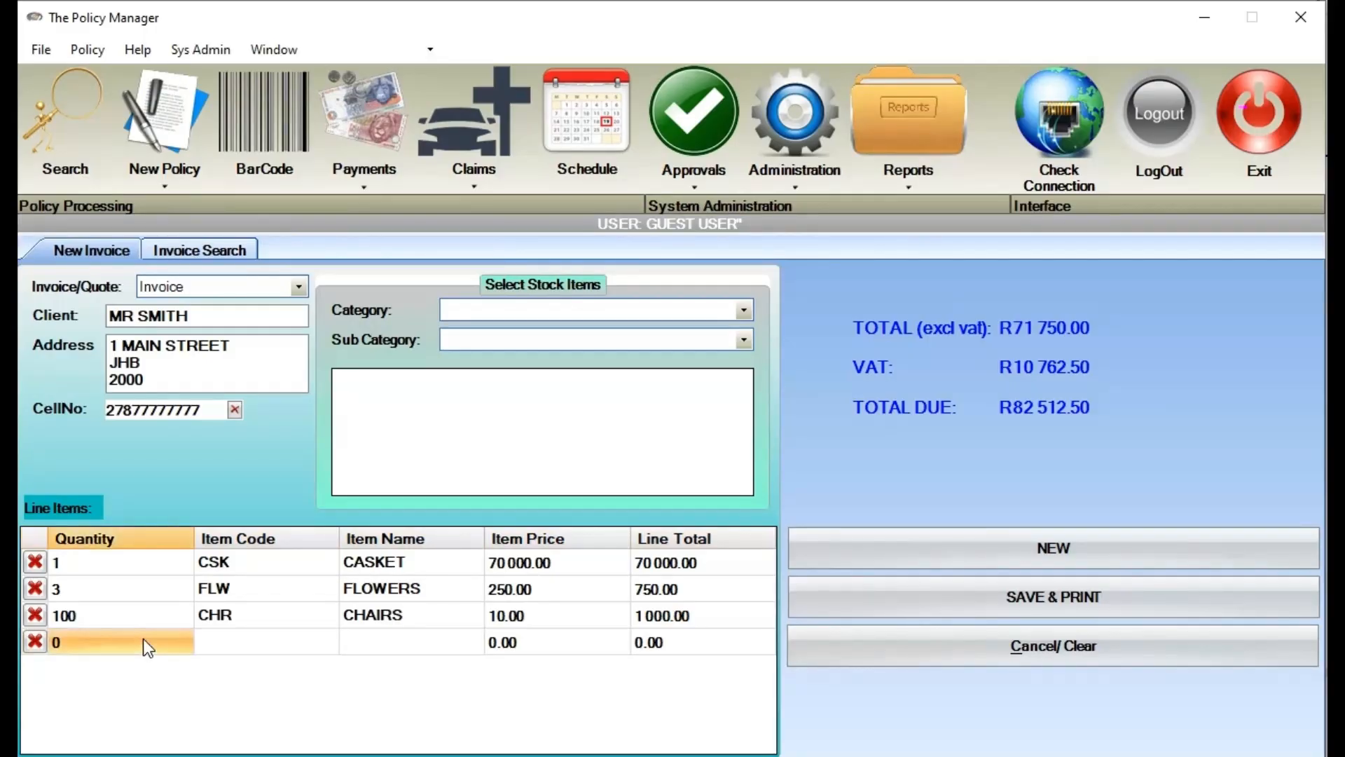
text(1)
key(Tab)
text(TNT)
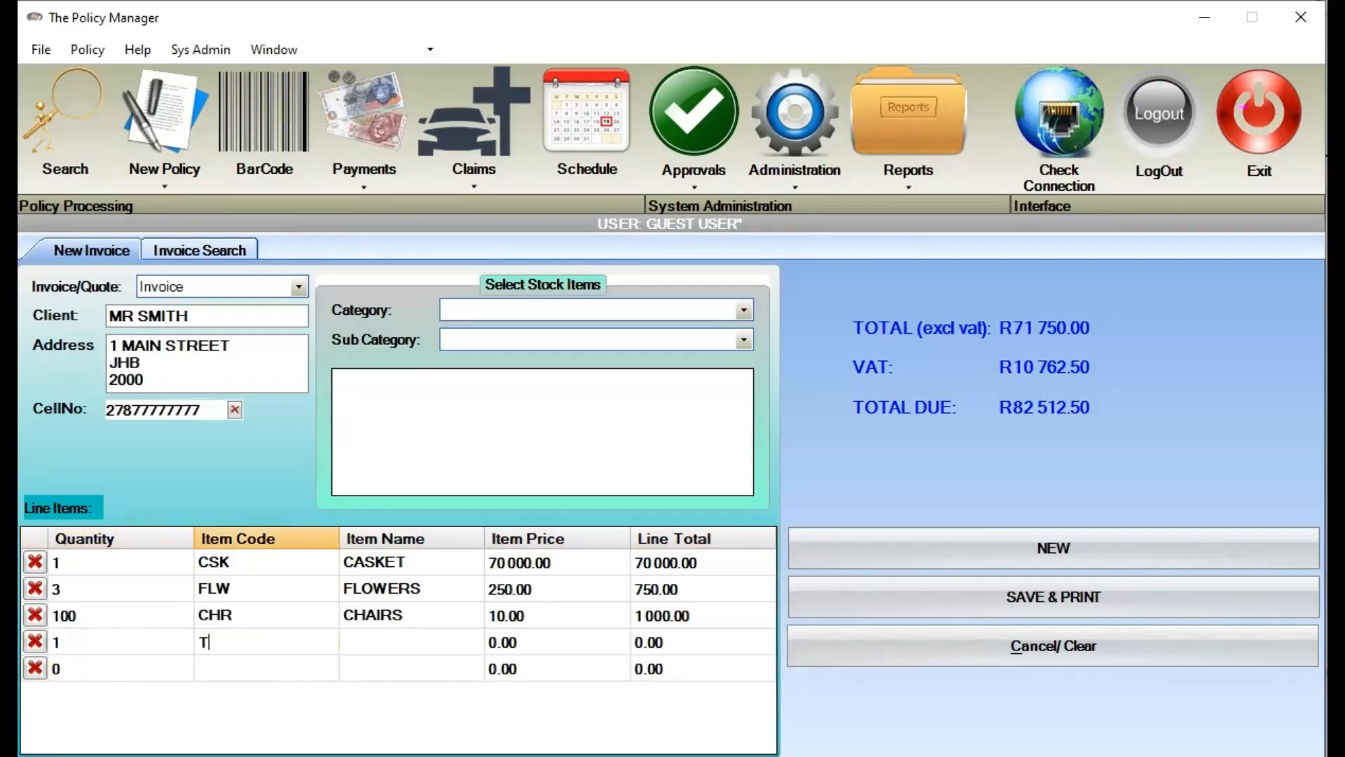
key(Tab)
text(TEWNT)
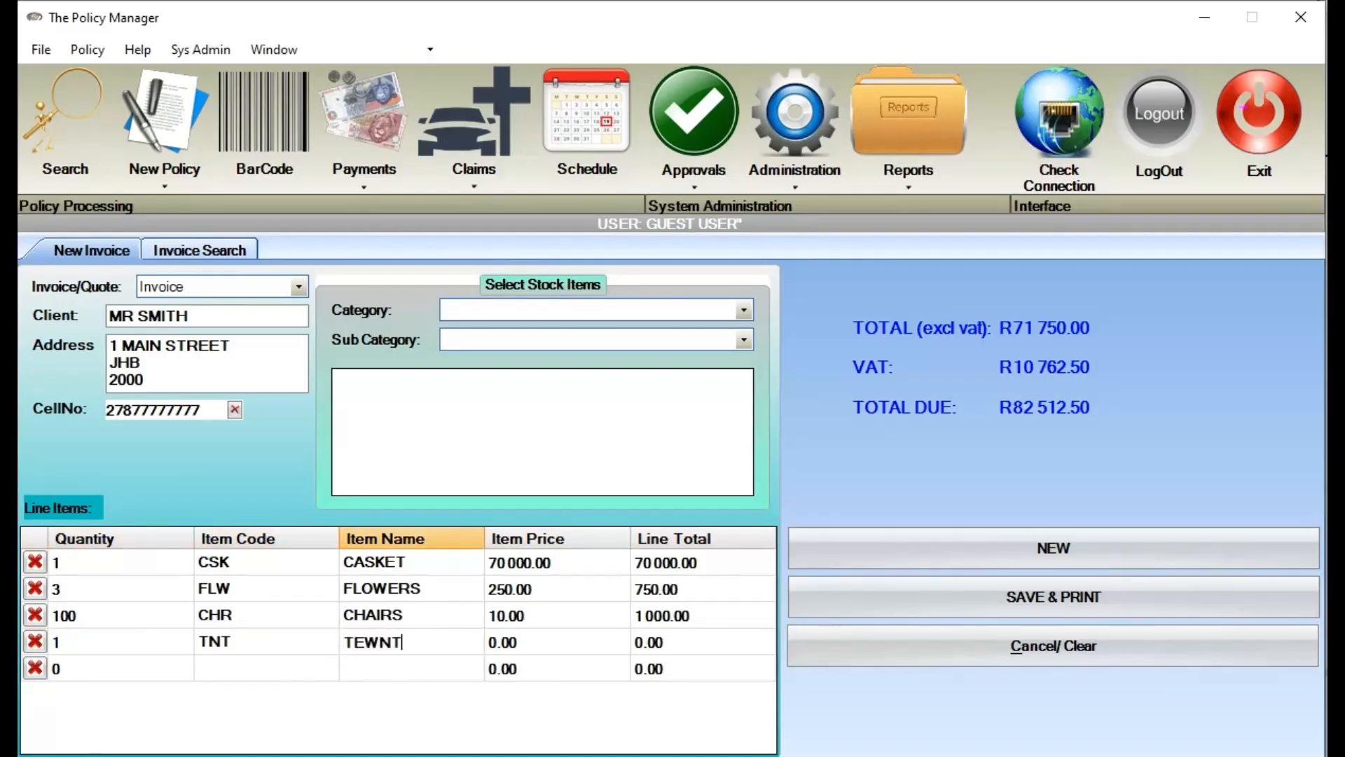
key(BackSpace)
key(BackSpace)
key(BackSpace)
text(NT)
key(Tab)
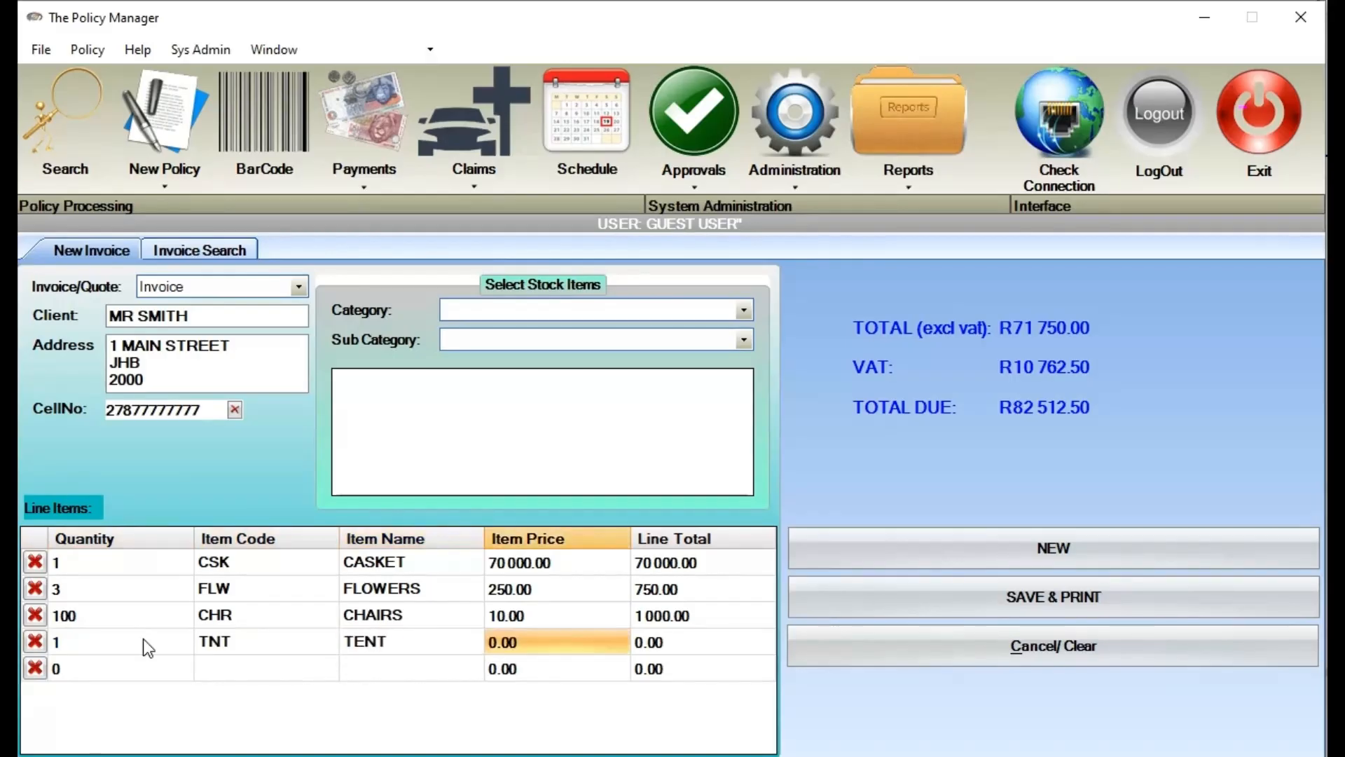
text(500)
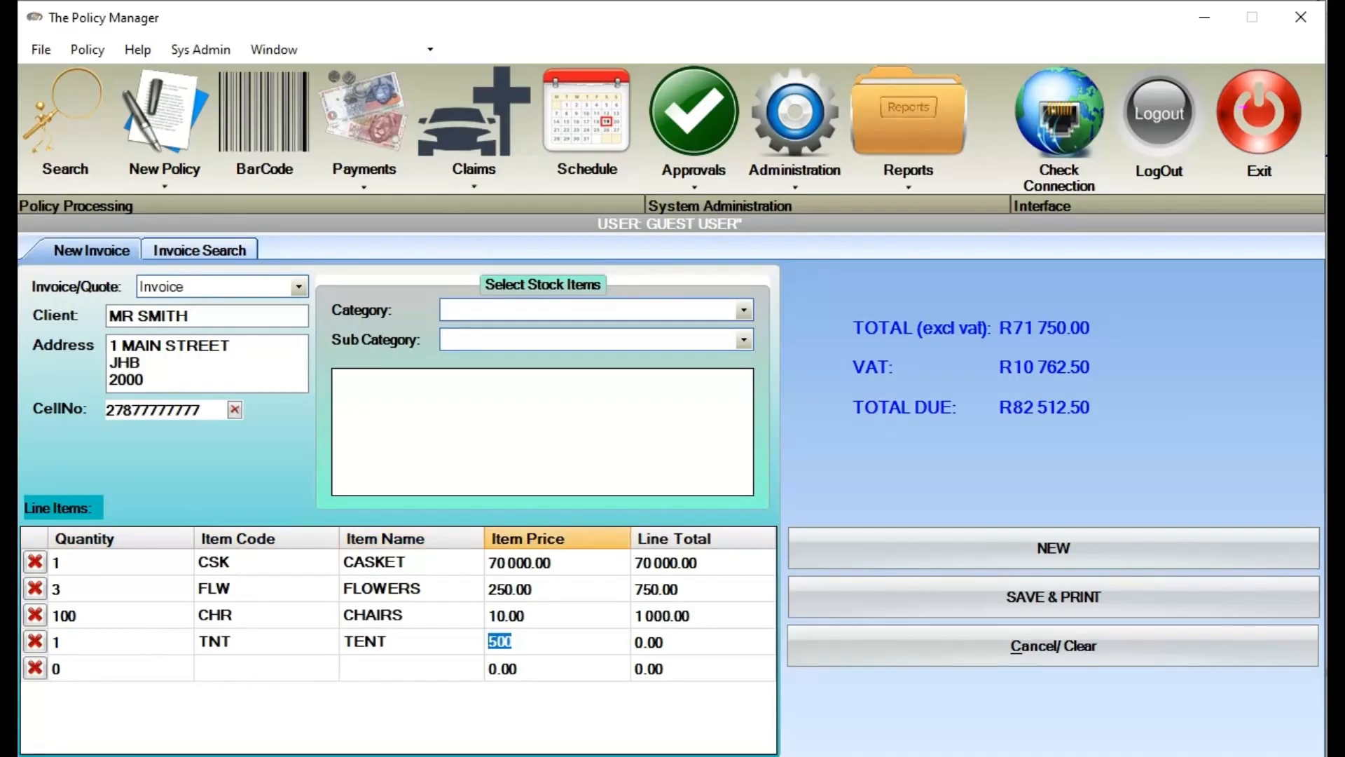
click(593, 671)
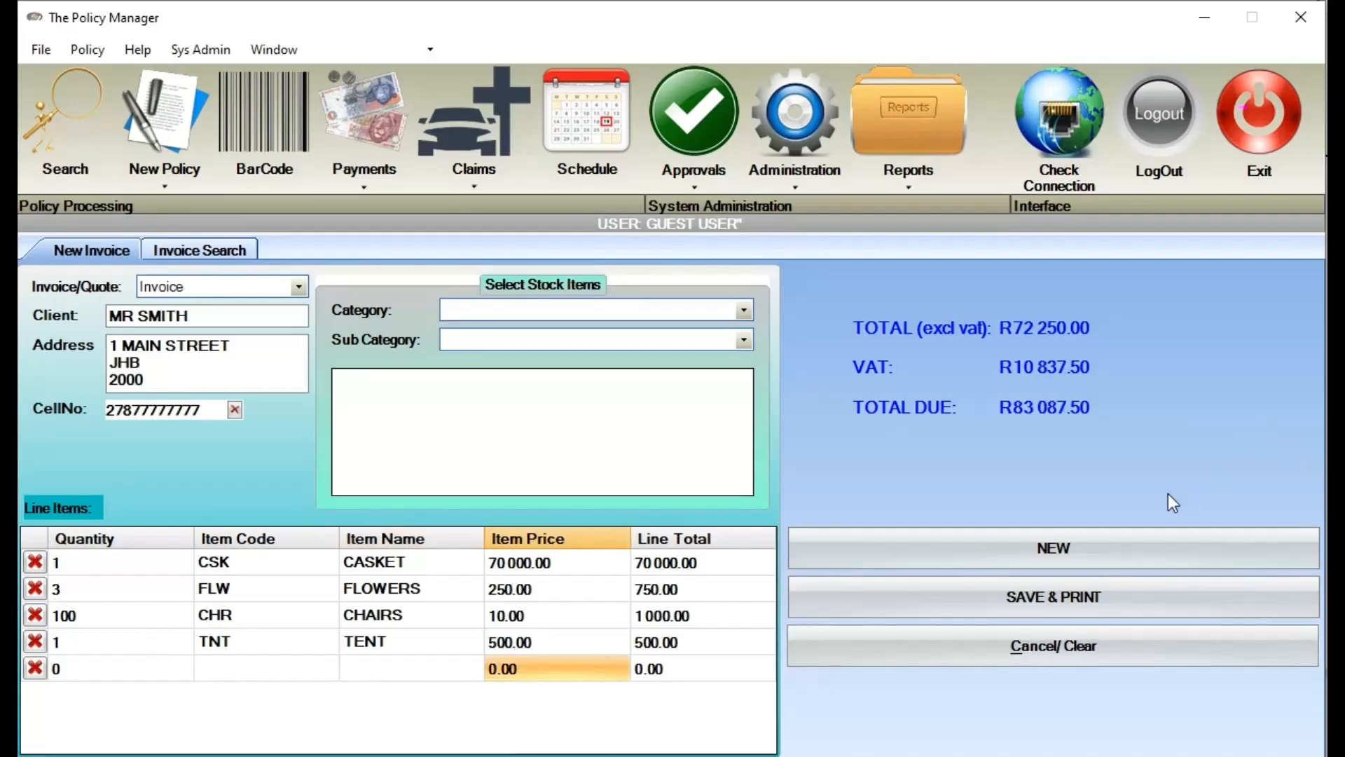
Save and print the finished invoice, bringing its view window fully on screen
click(998, 594)
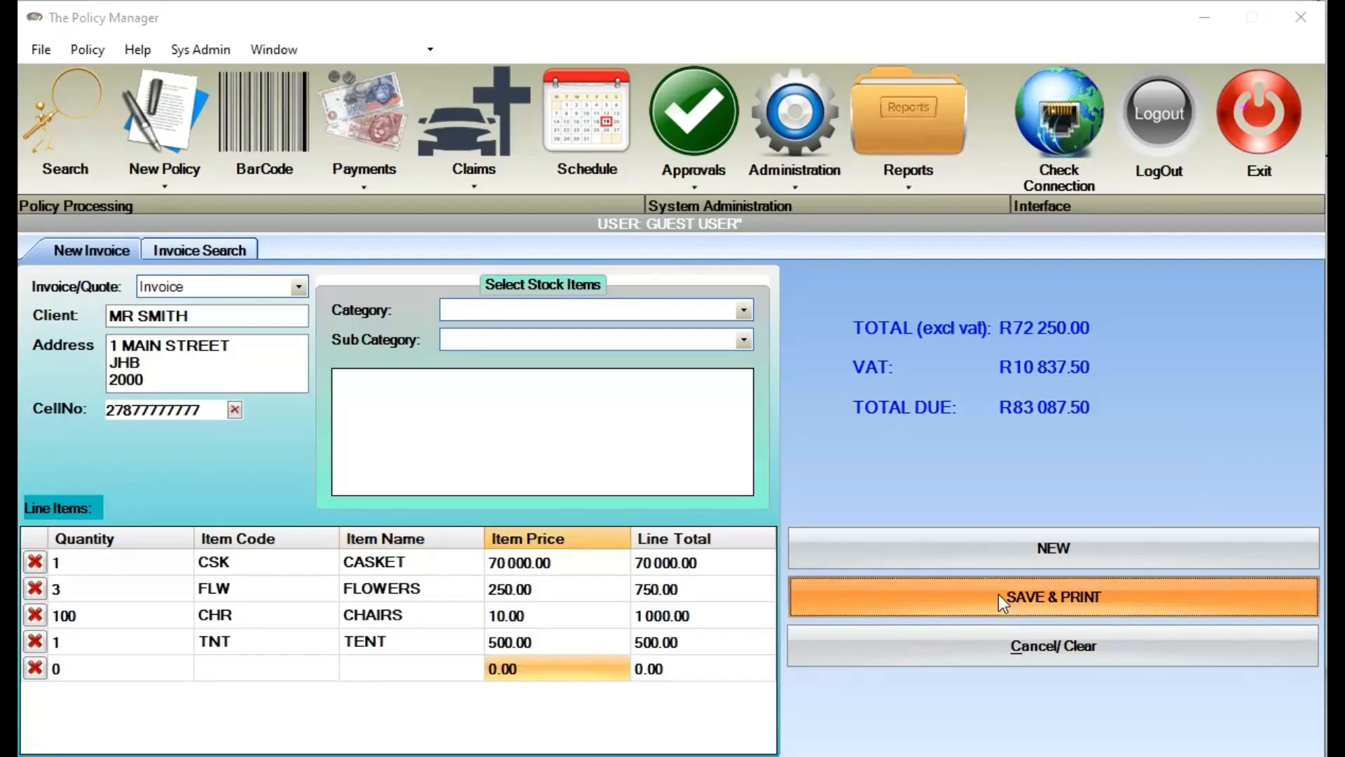
click(634, 471)
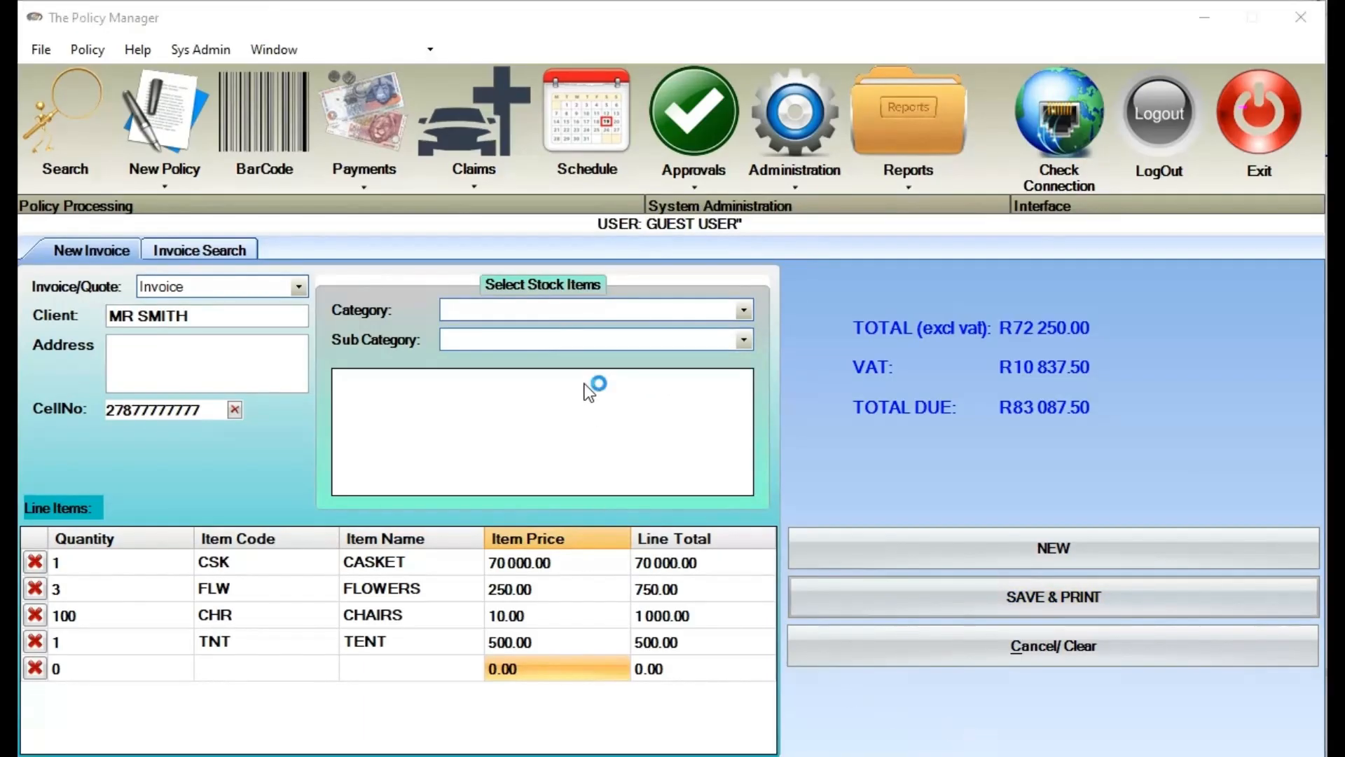
drag(320, 2, 591, 20)
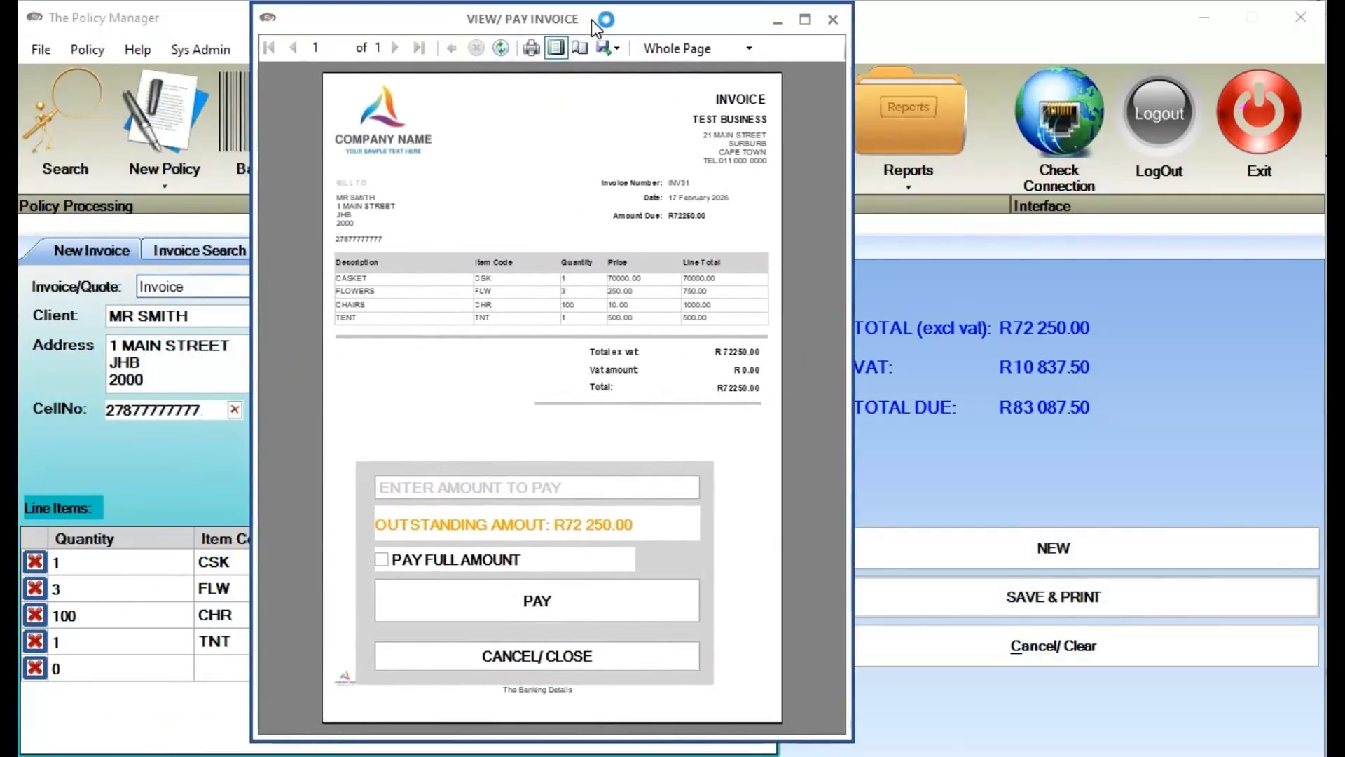
Set the invoice preview zoom to 50%, make the window taller and move it right
click(749, 48)
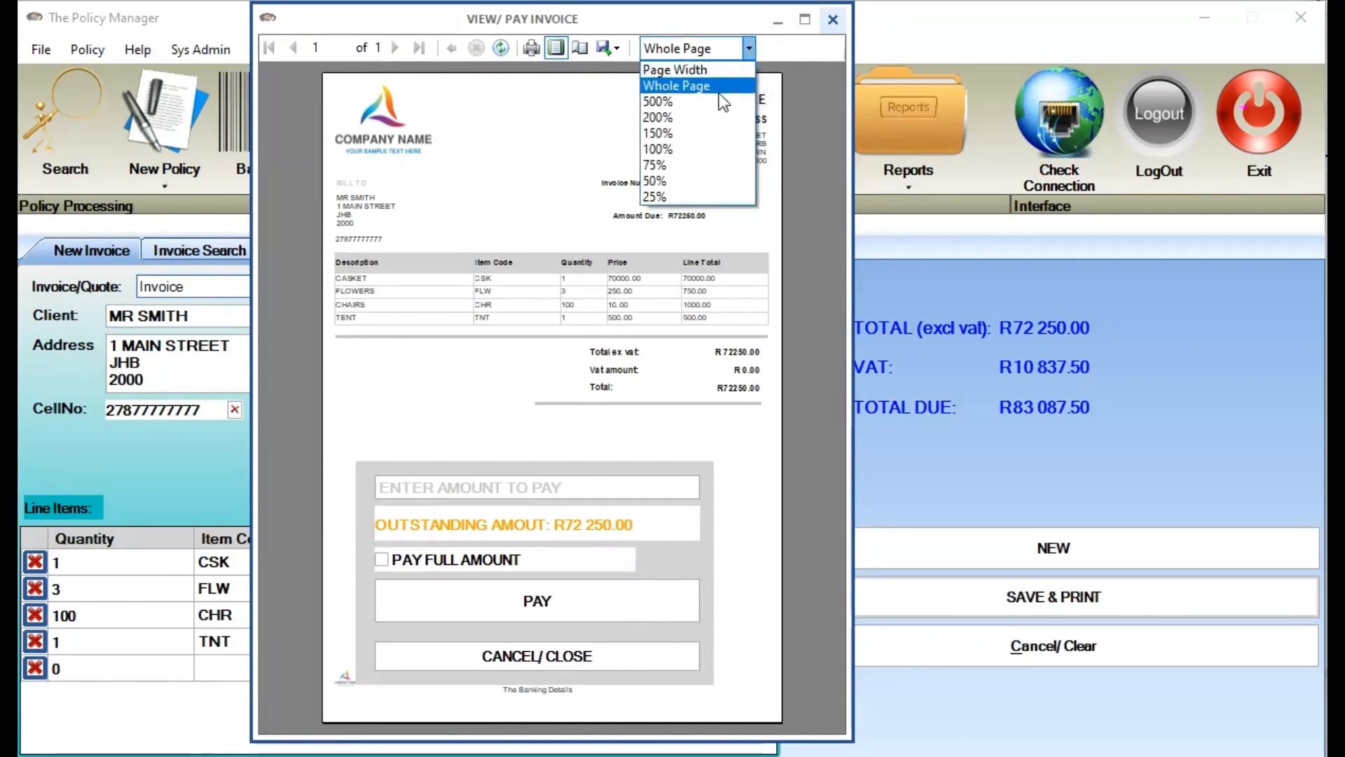
click(691, 149)
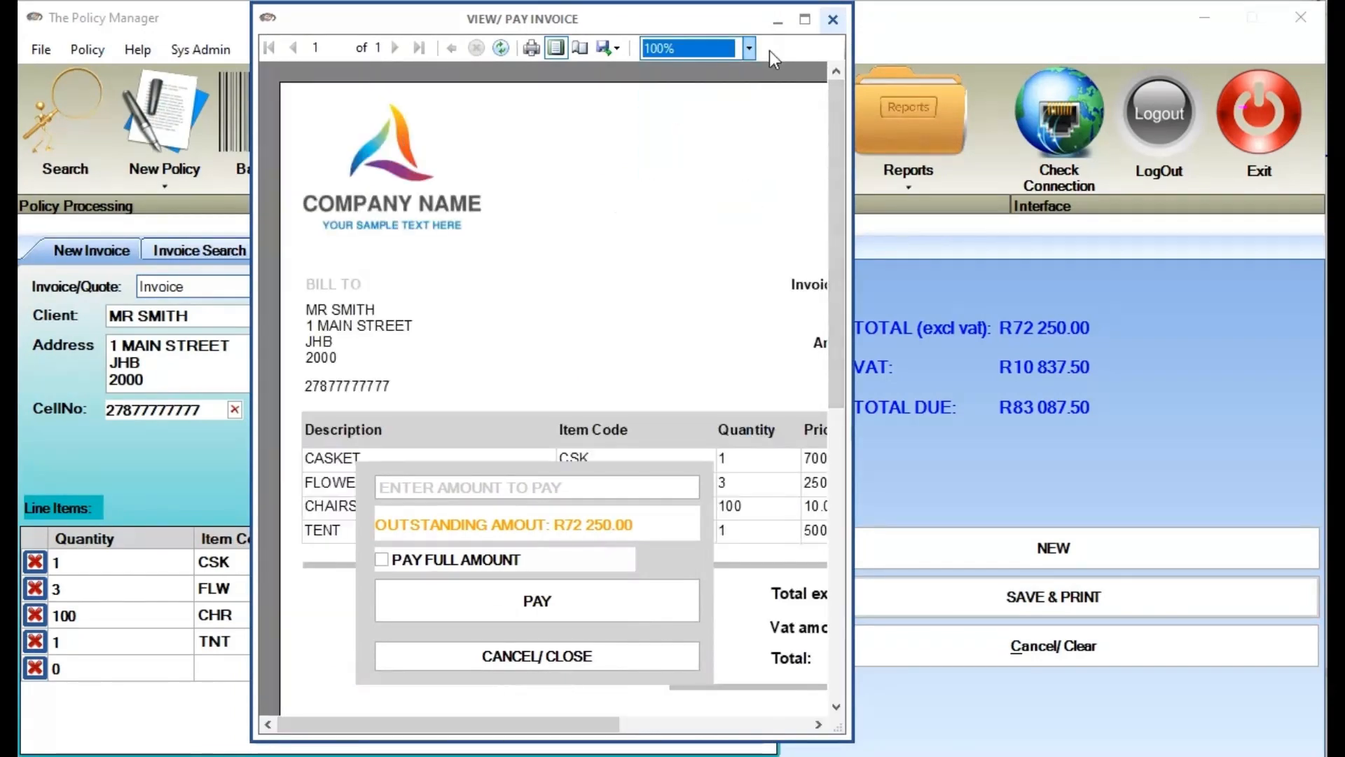
click(749, 49)
click(699, 167)
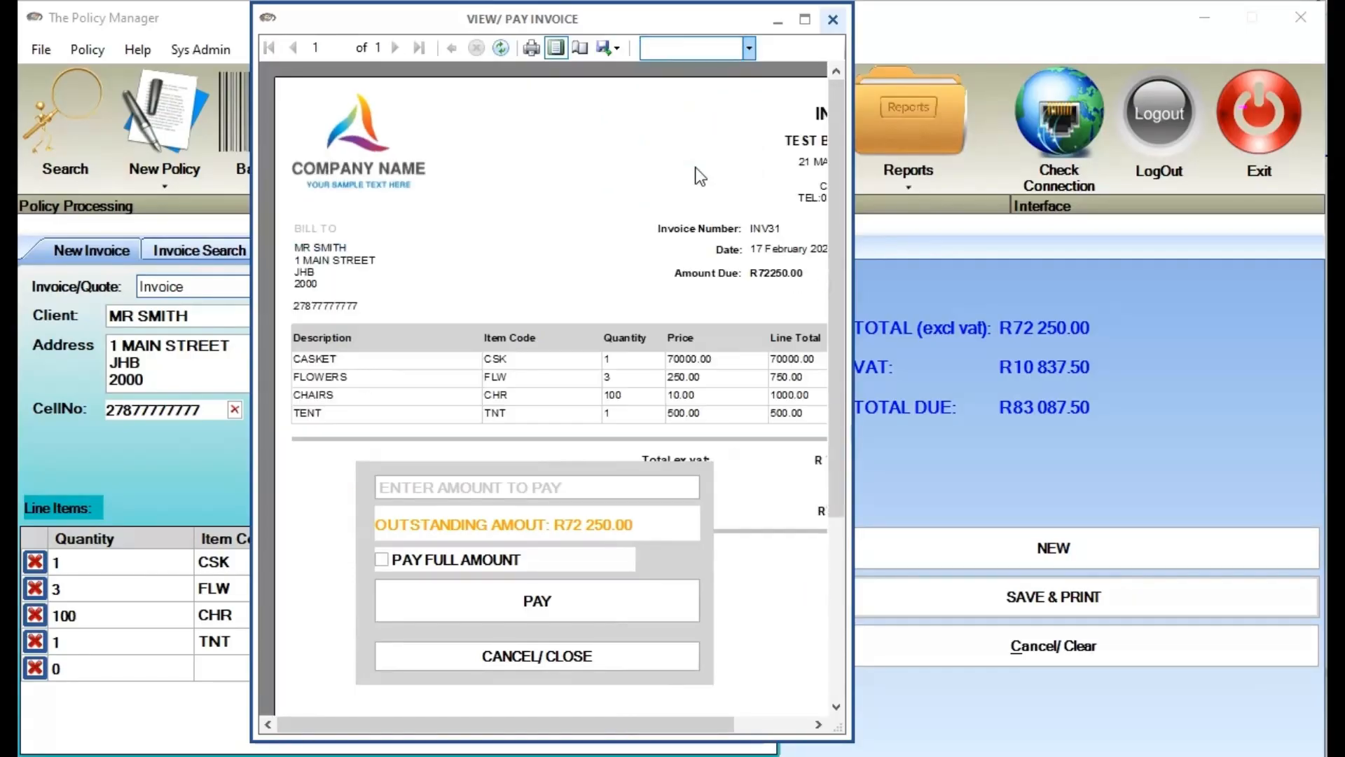
click(749, 48)
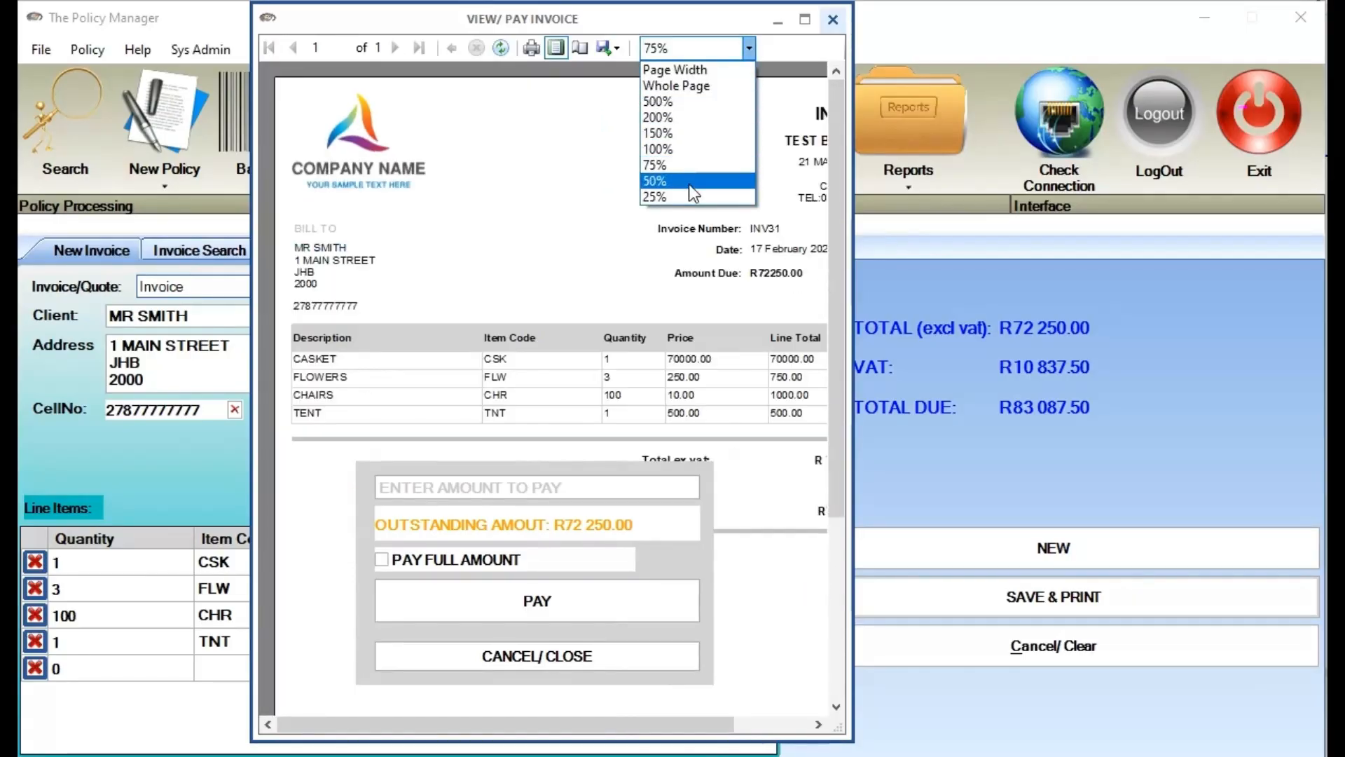
click(688, 181)
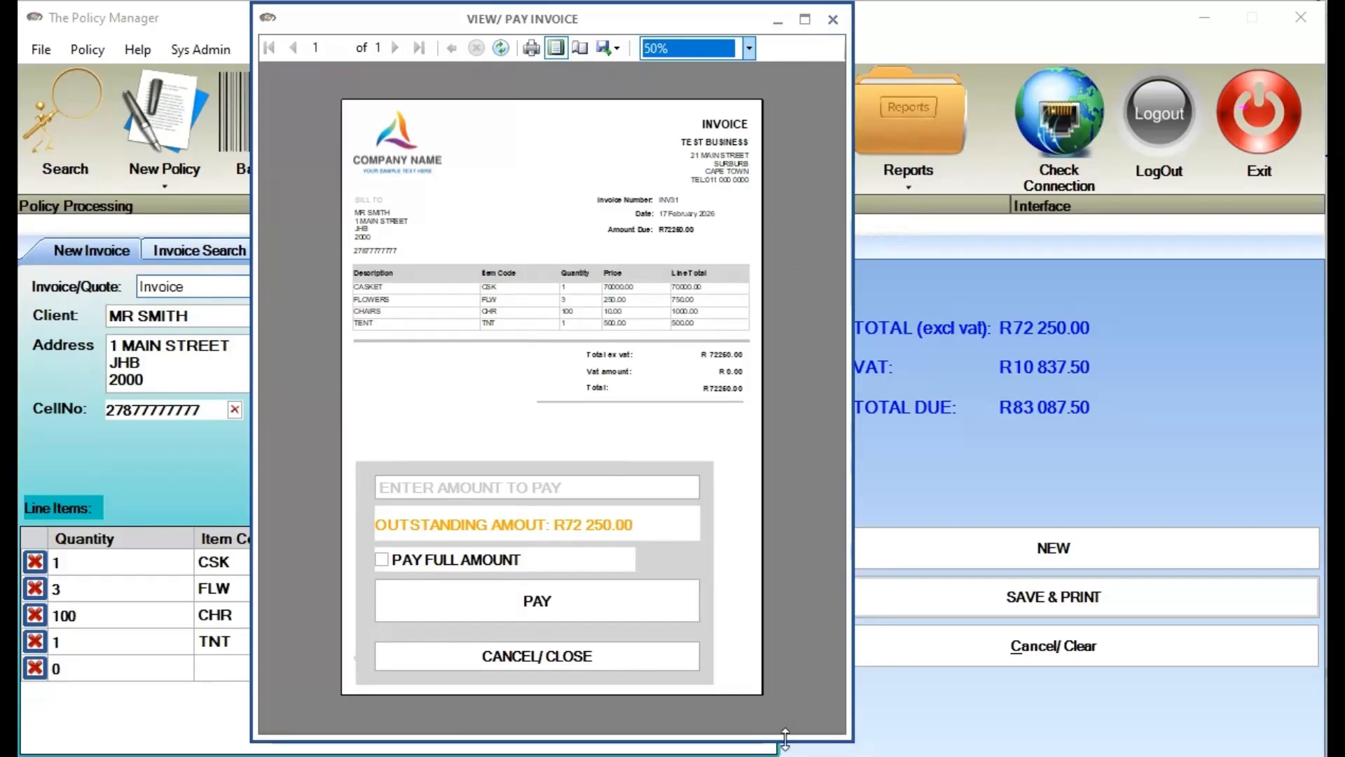
mouse_move(784, 741)
mouse_down()
mouse_move(784, 756)
mouse_move(805, 738)
mouse_up()
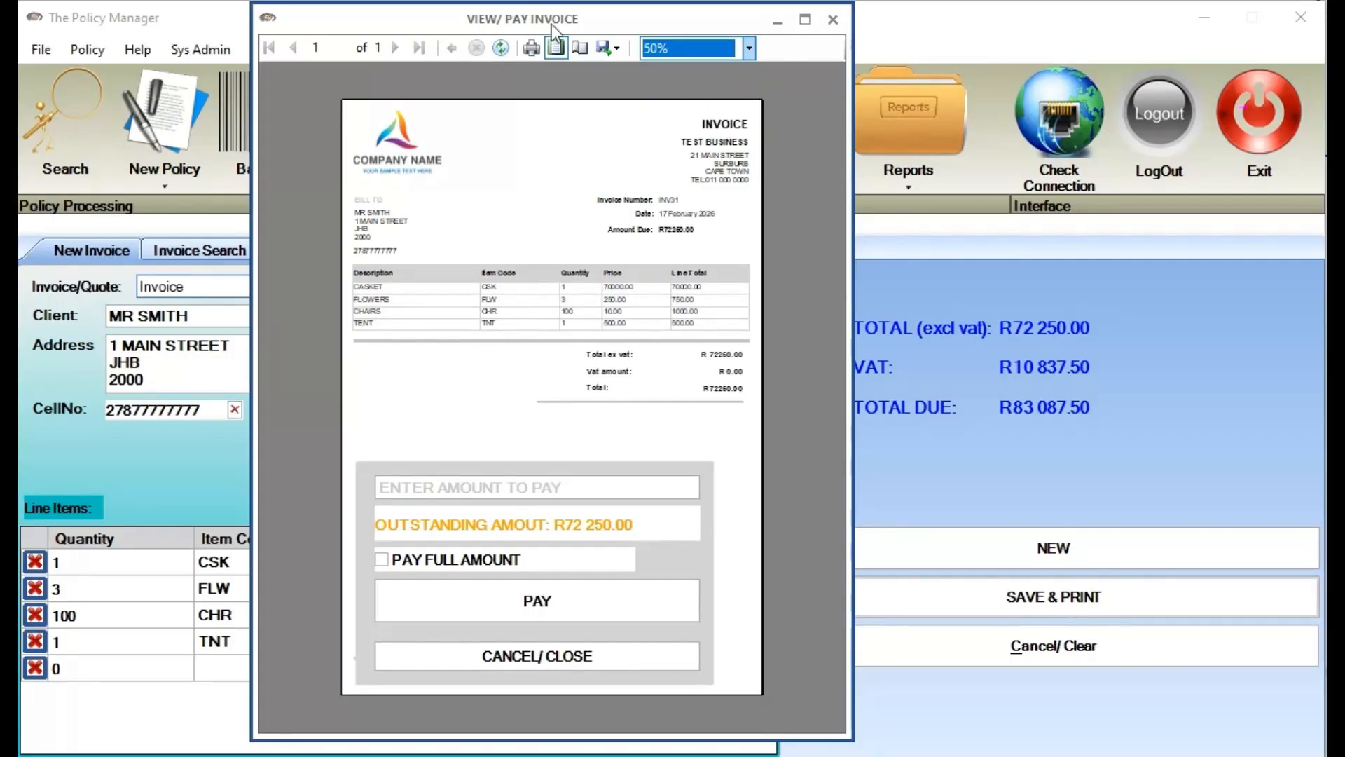
drag(552, 24, 879, 47)
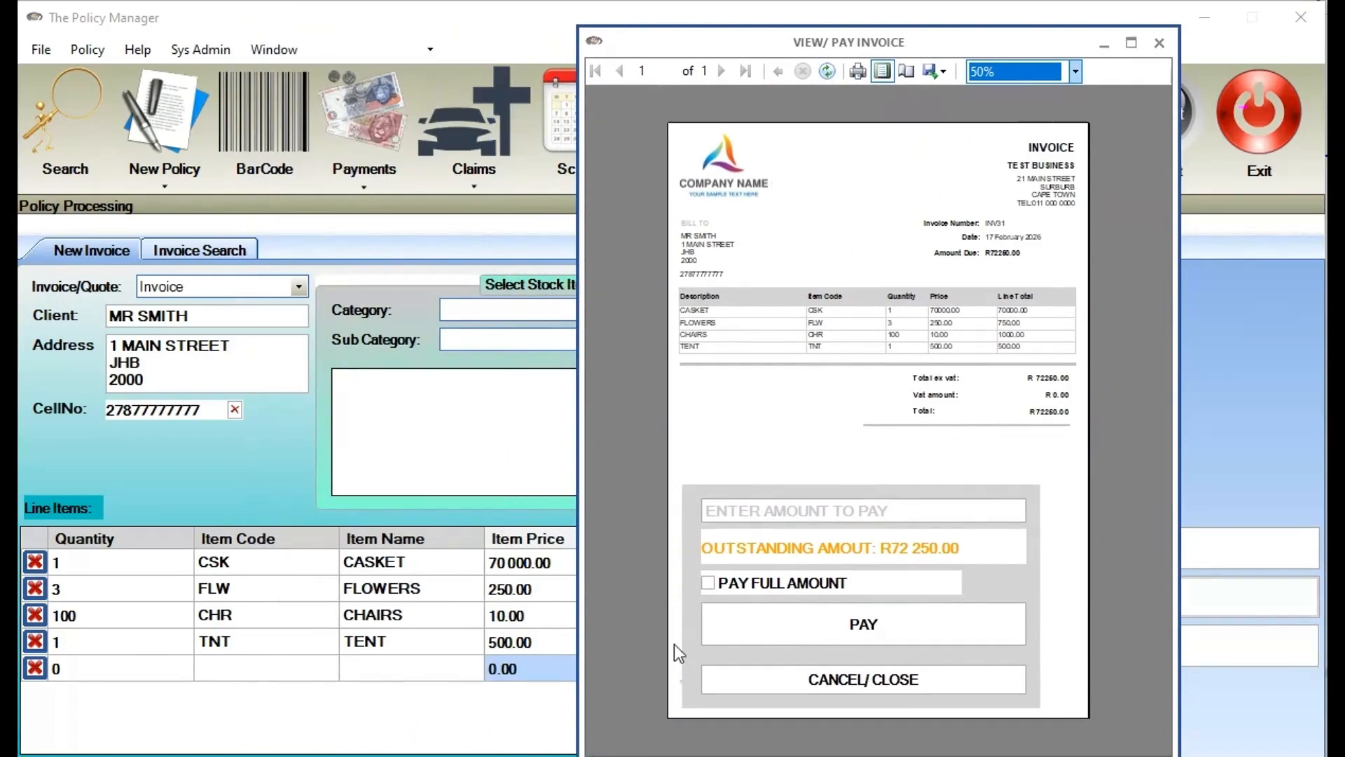
Pay the full R72 250.00 outstanding on INV31 and position receipt 1012 in view
click(956, 625)
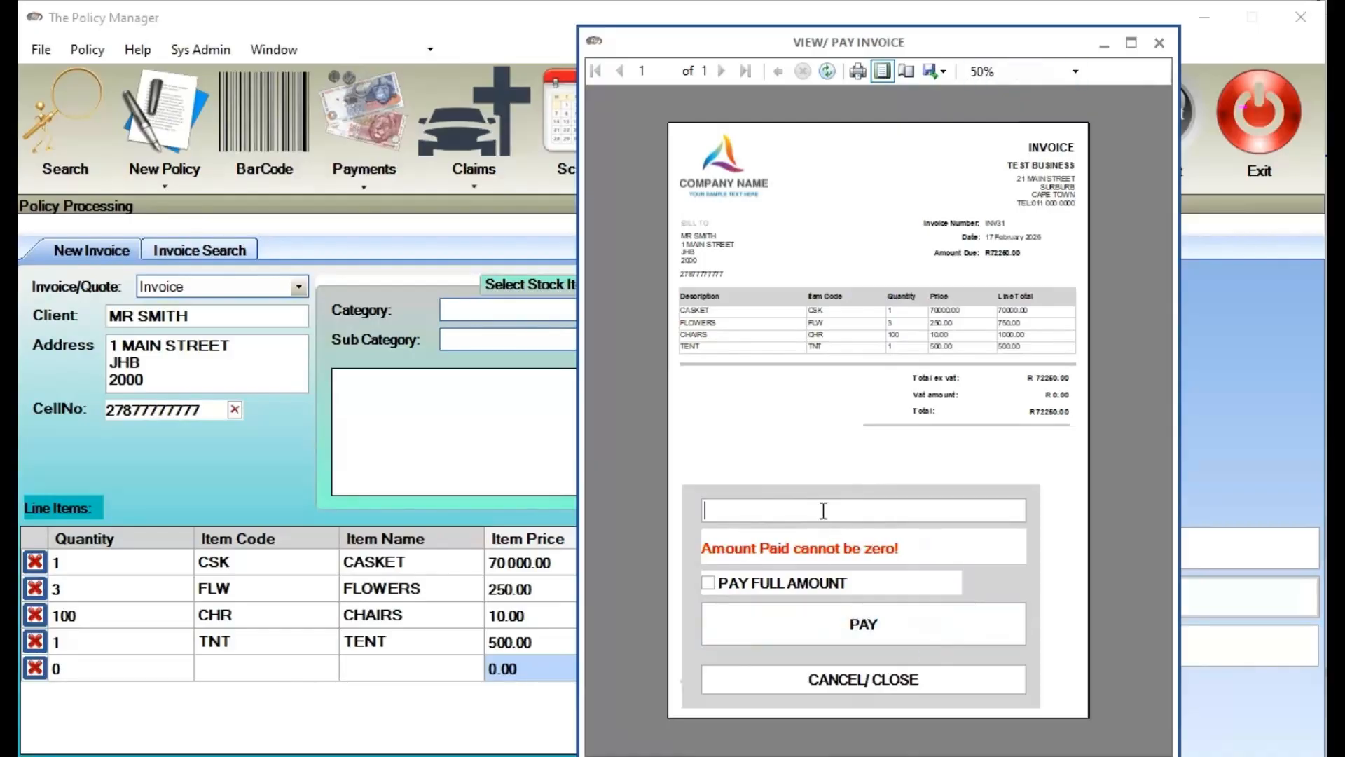
click(708, 583)
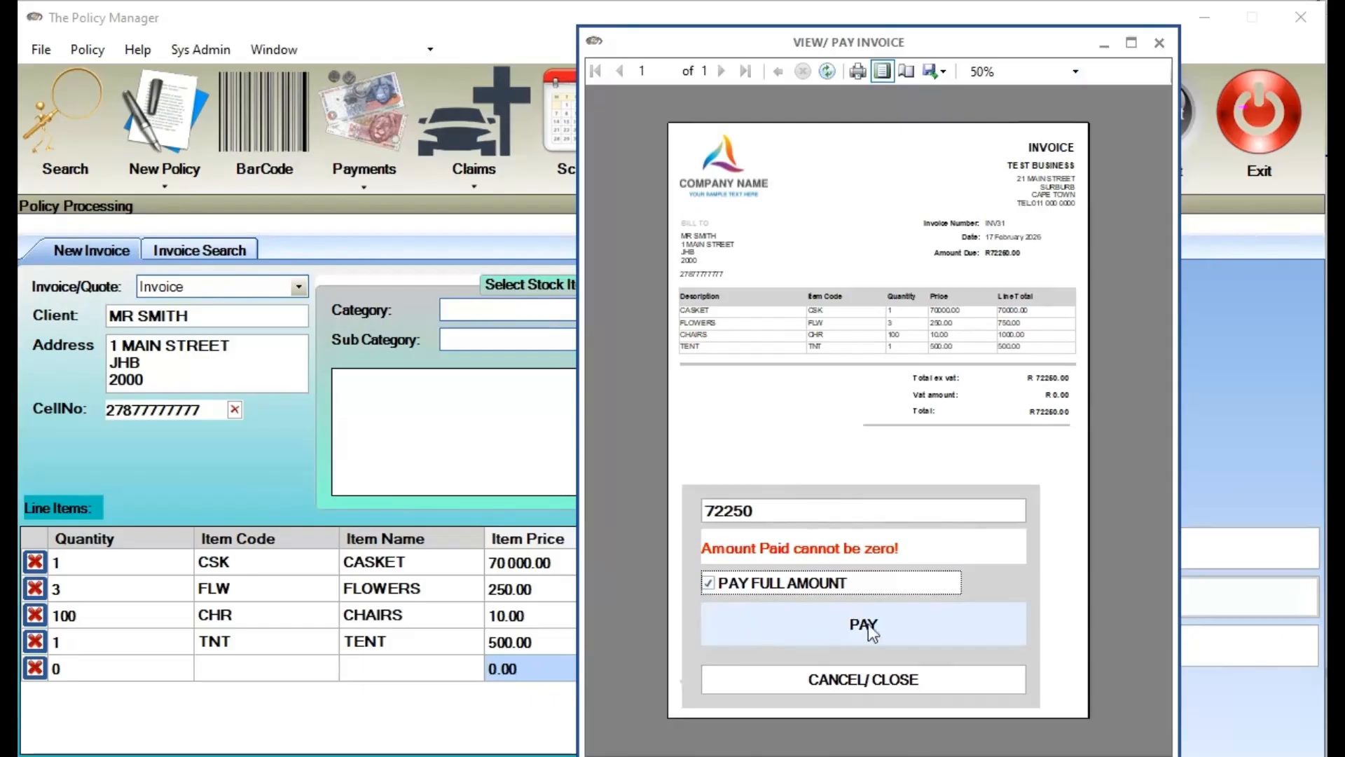
click(892, 629)
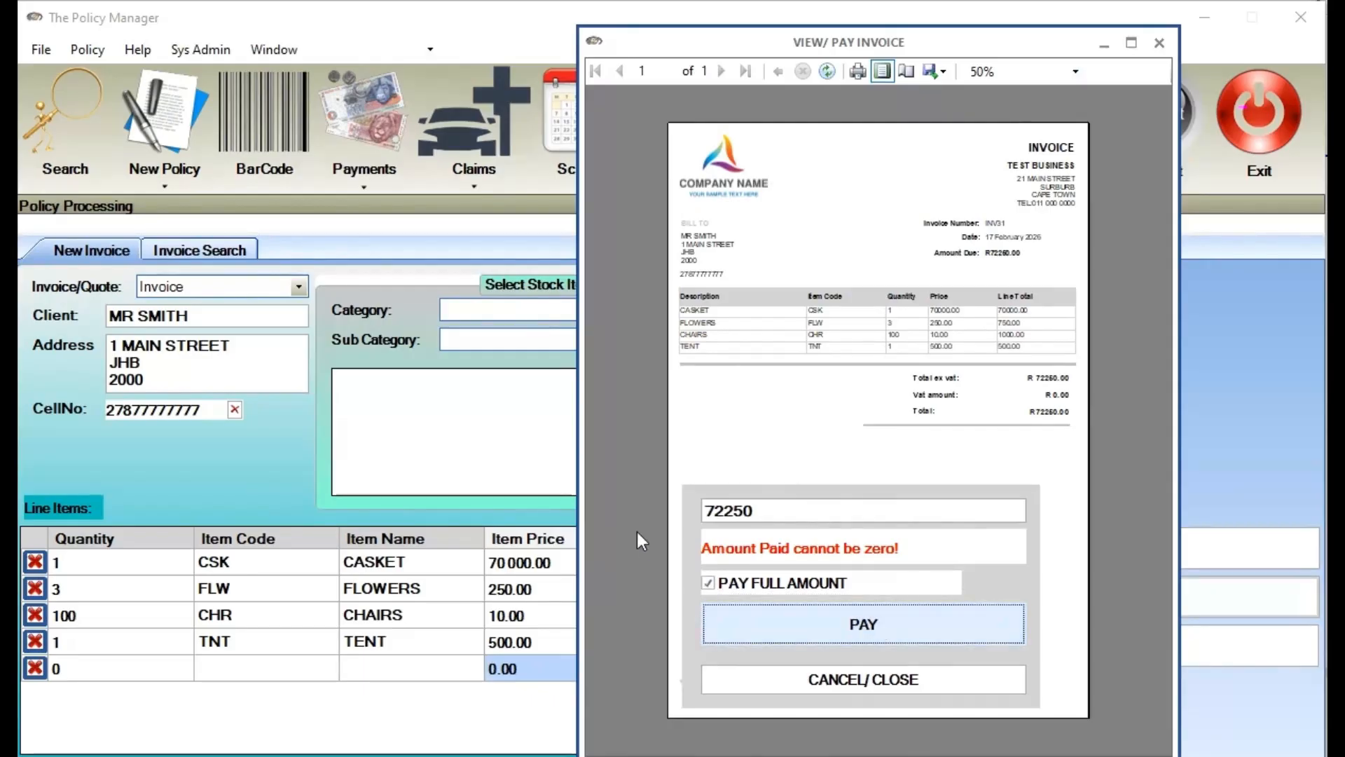
drag(140, 3, 507, 125)
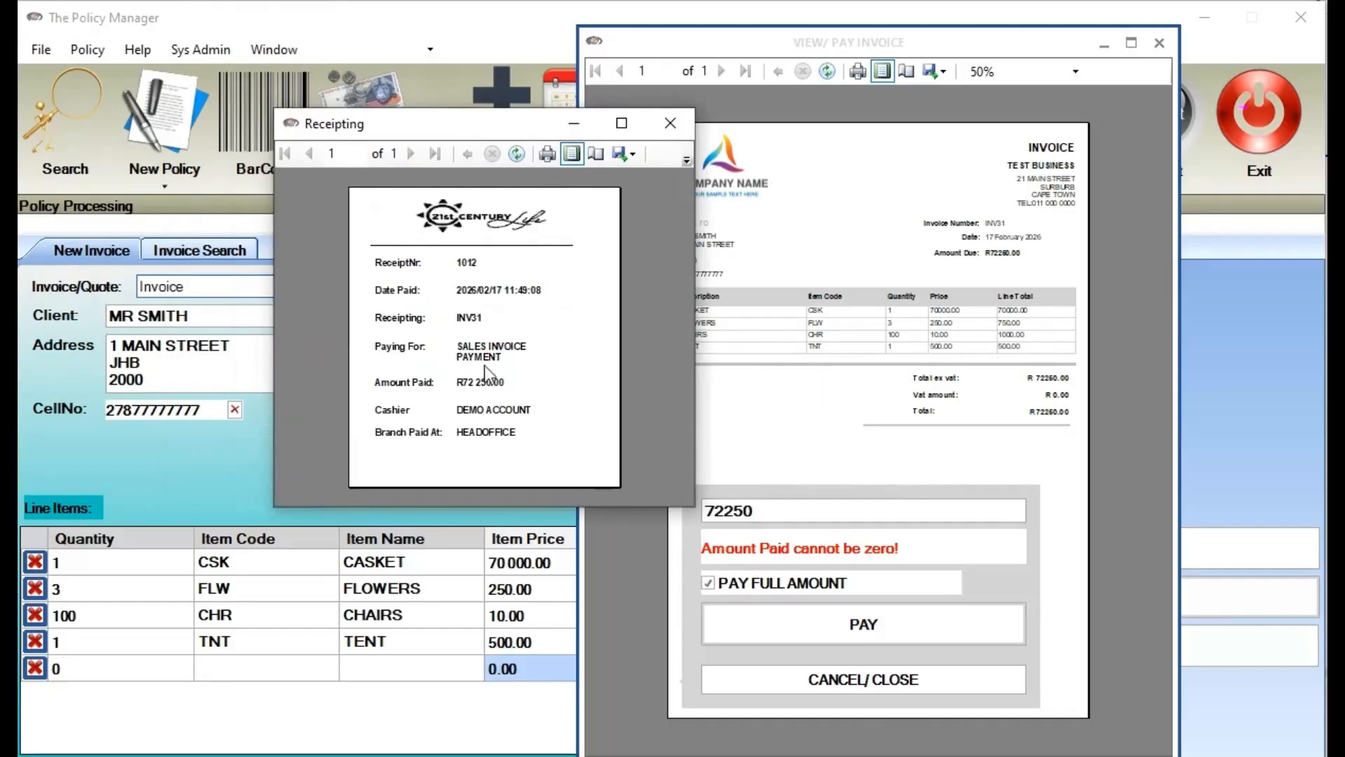
drag(491, 136, 426, 146)
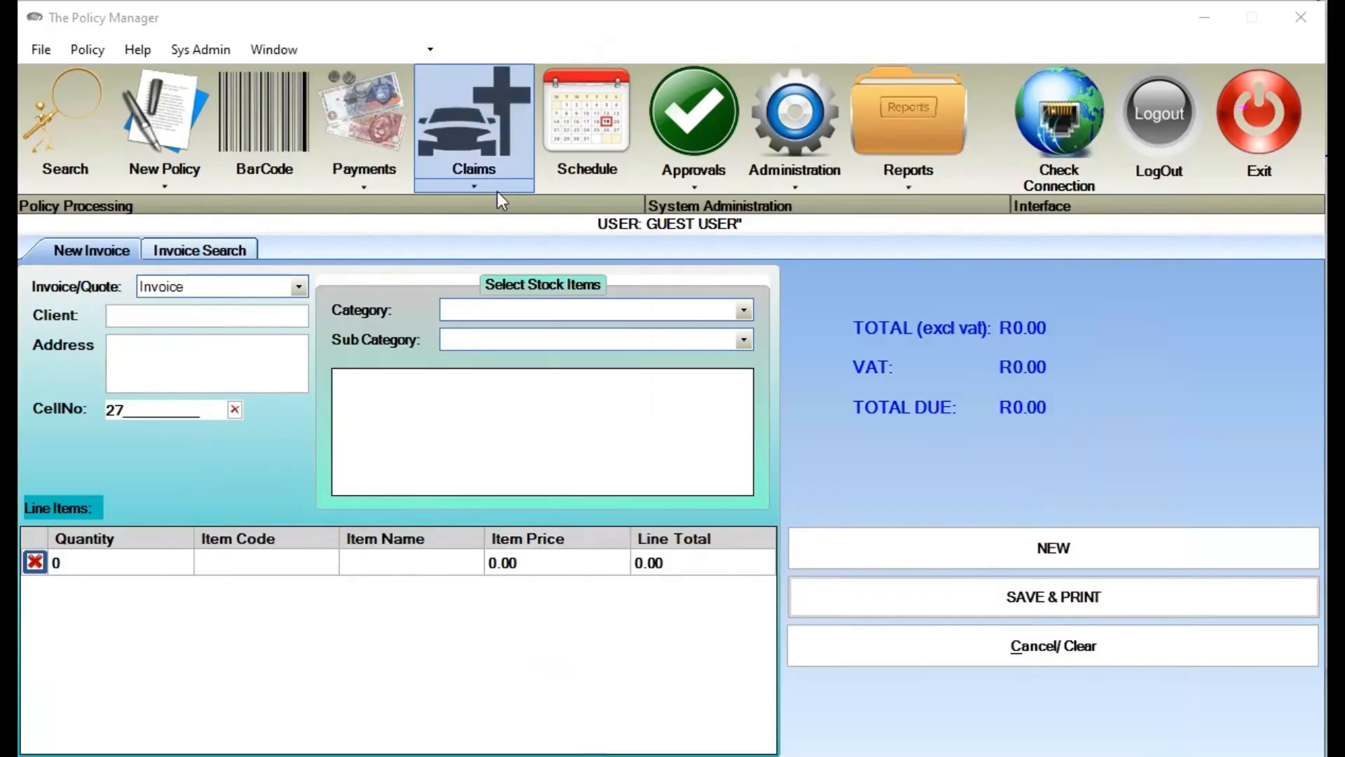
Open Claims, search the policy by its number, and select the third member as deceased
click(498, 192)
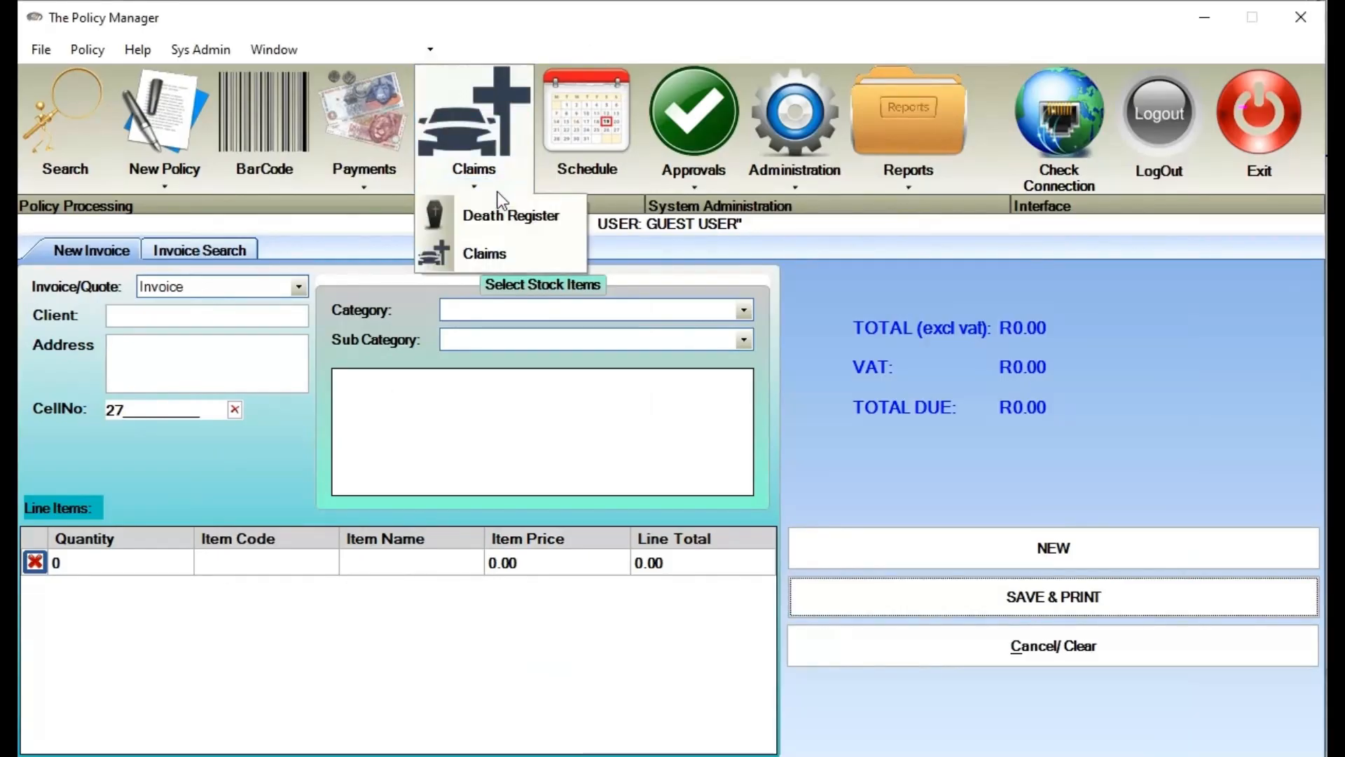
click(510, 260)
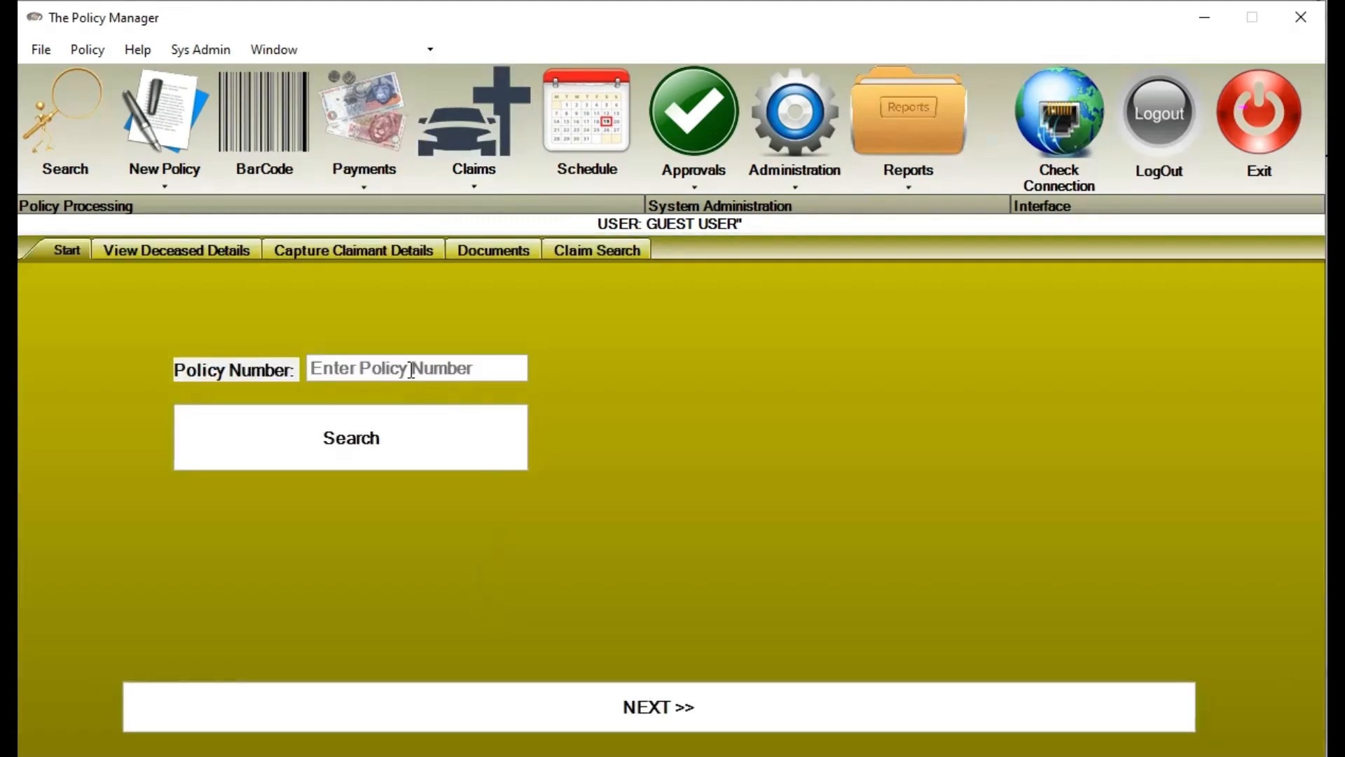
click(411, 369)
text(DEV846)
click(418, 410)
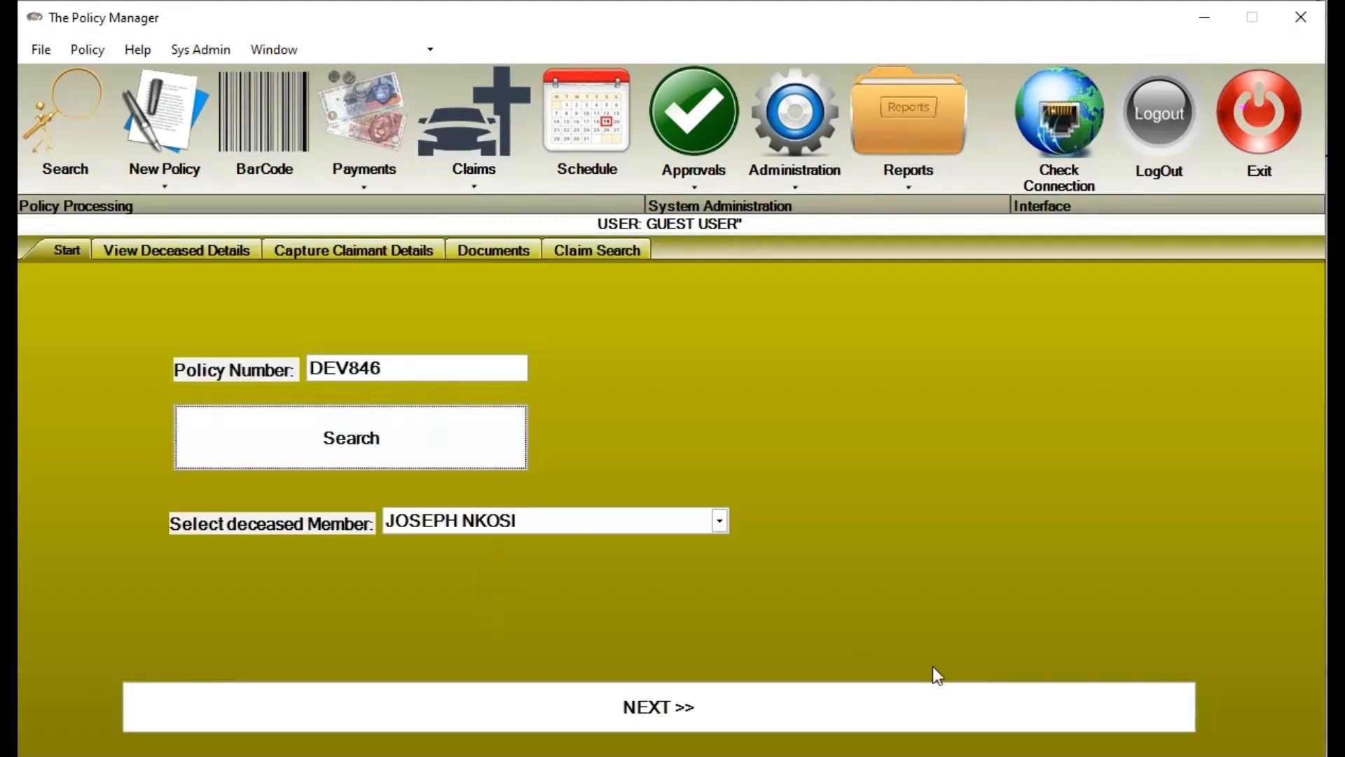
click(565, 524)
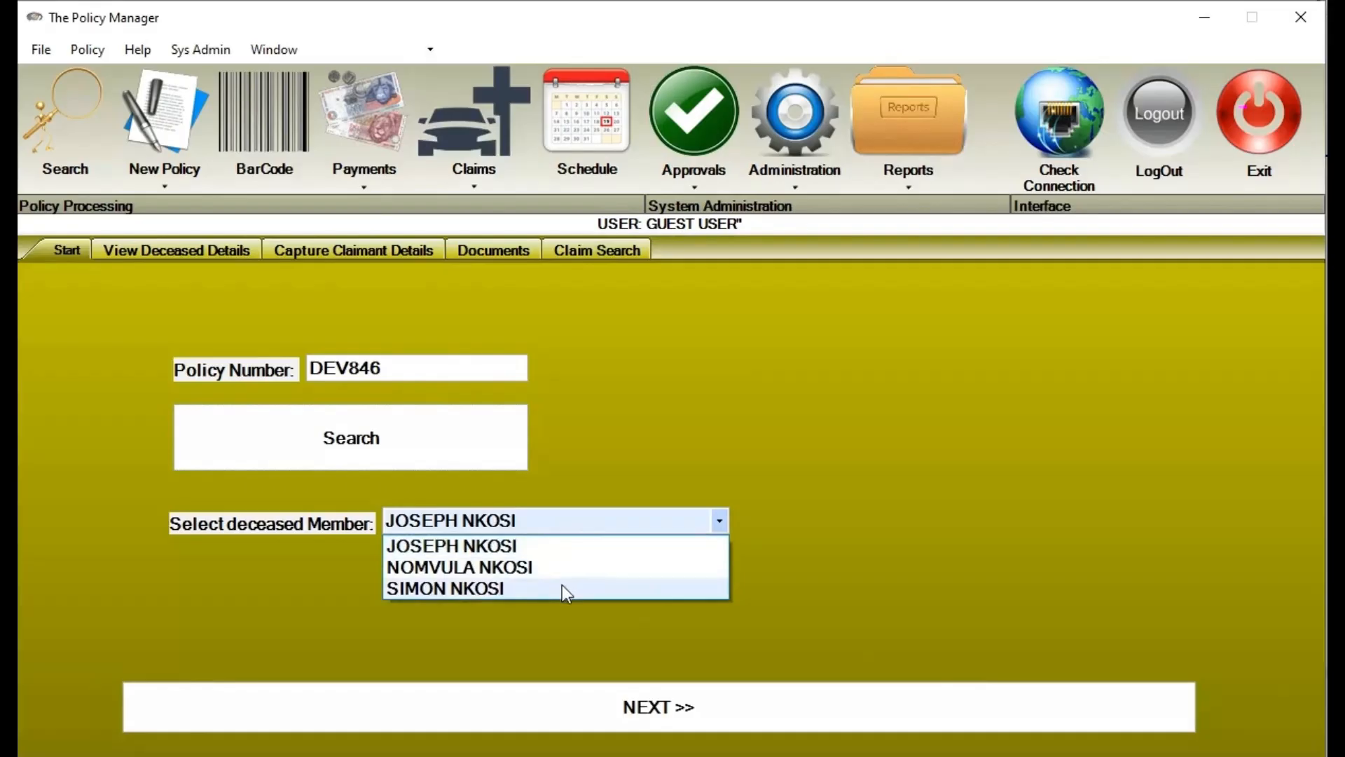
click(562, 584)
click(632, 713)
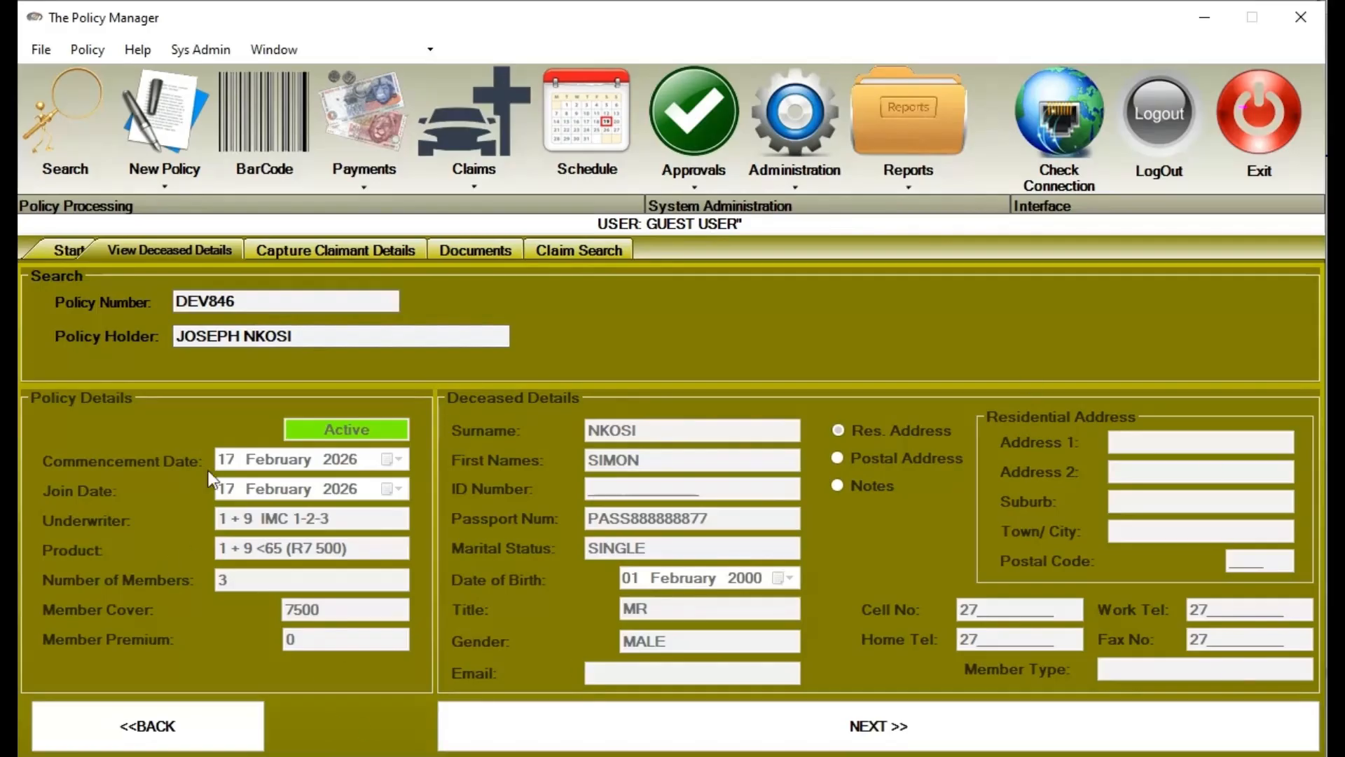
click(796, 708)
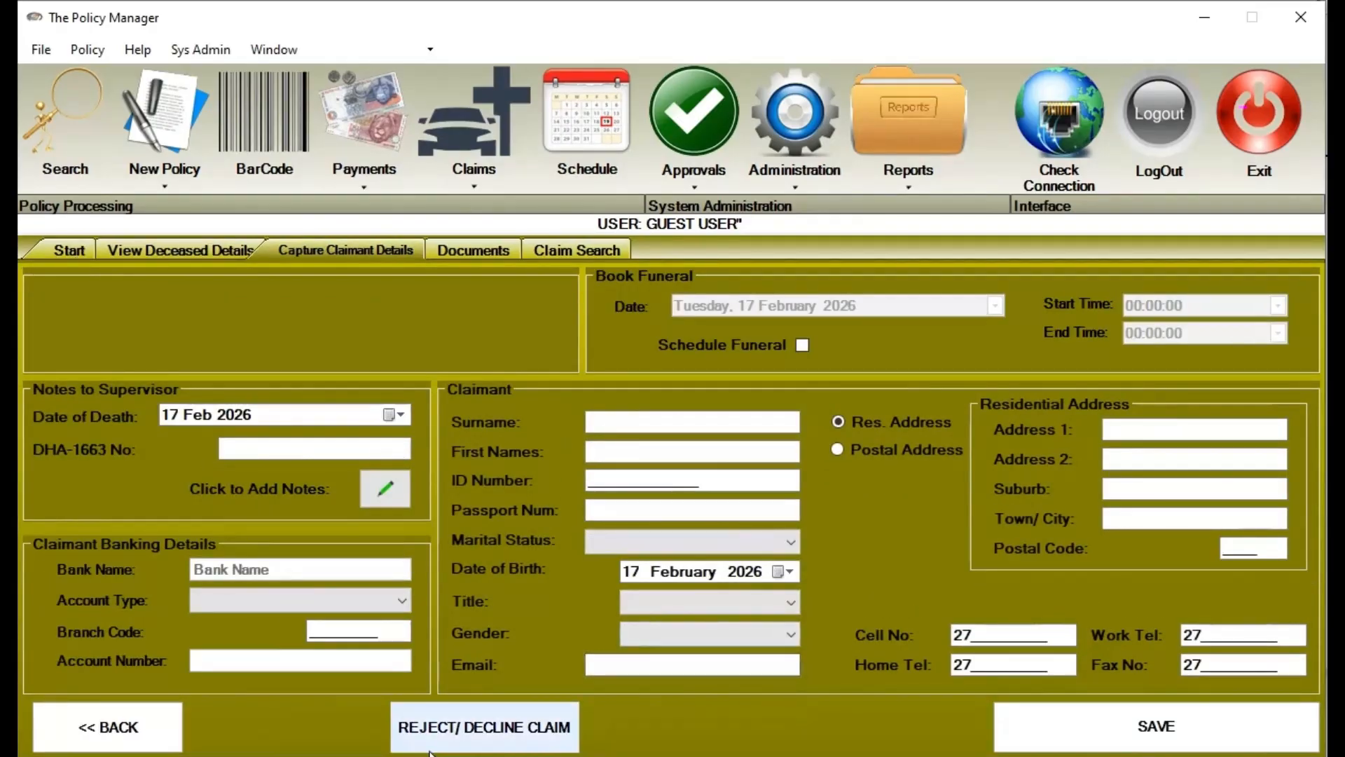
Enter the claimant's surname, first names and passport number, then save the claim
click(716, 419)
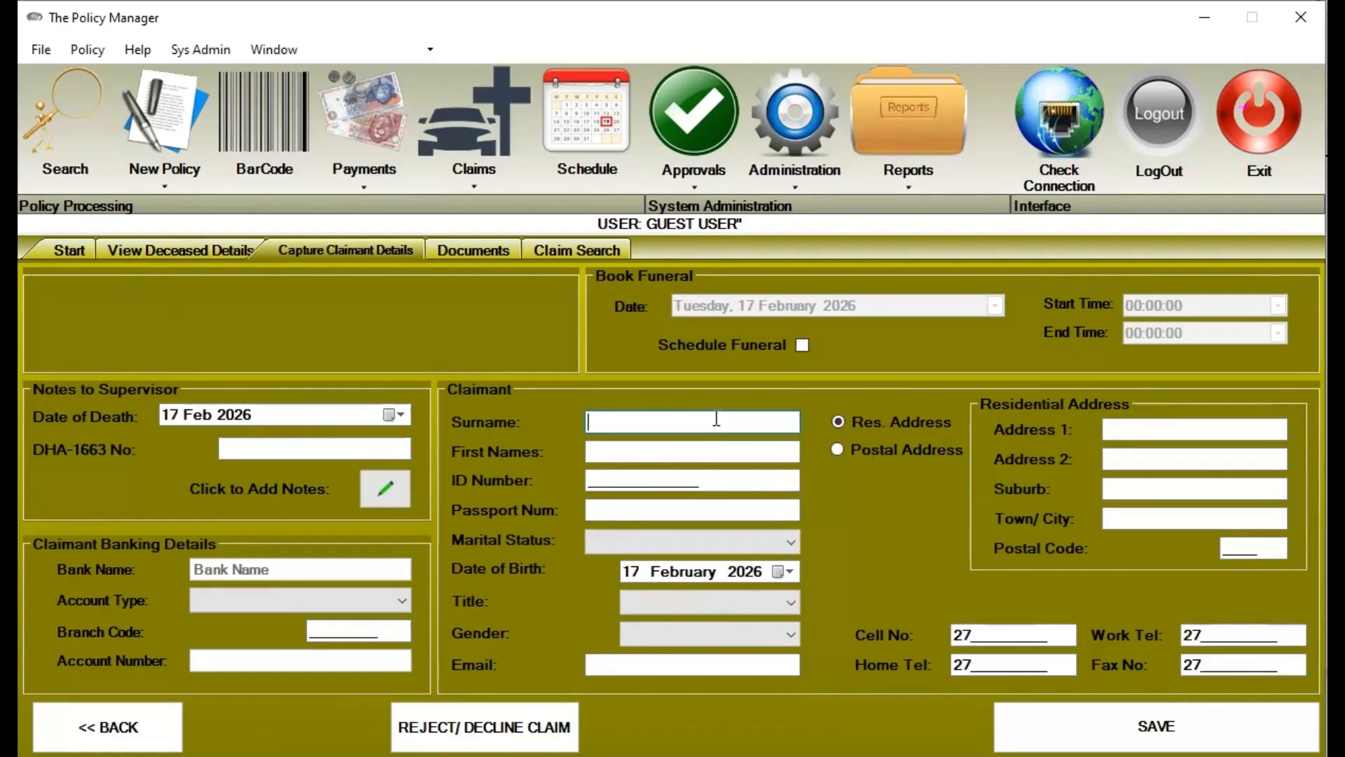
text(SMITH)
key(Tab)
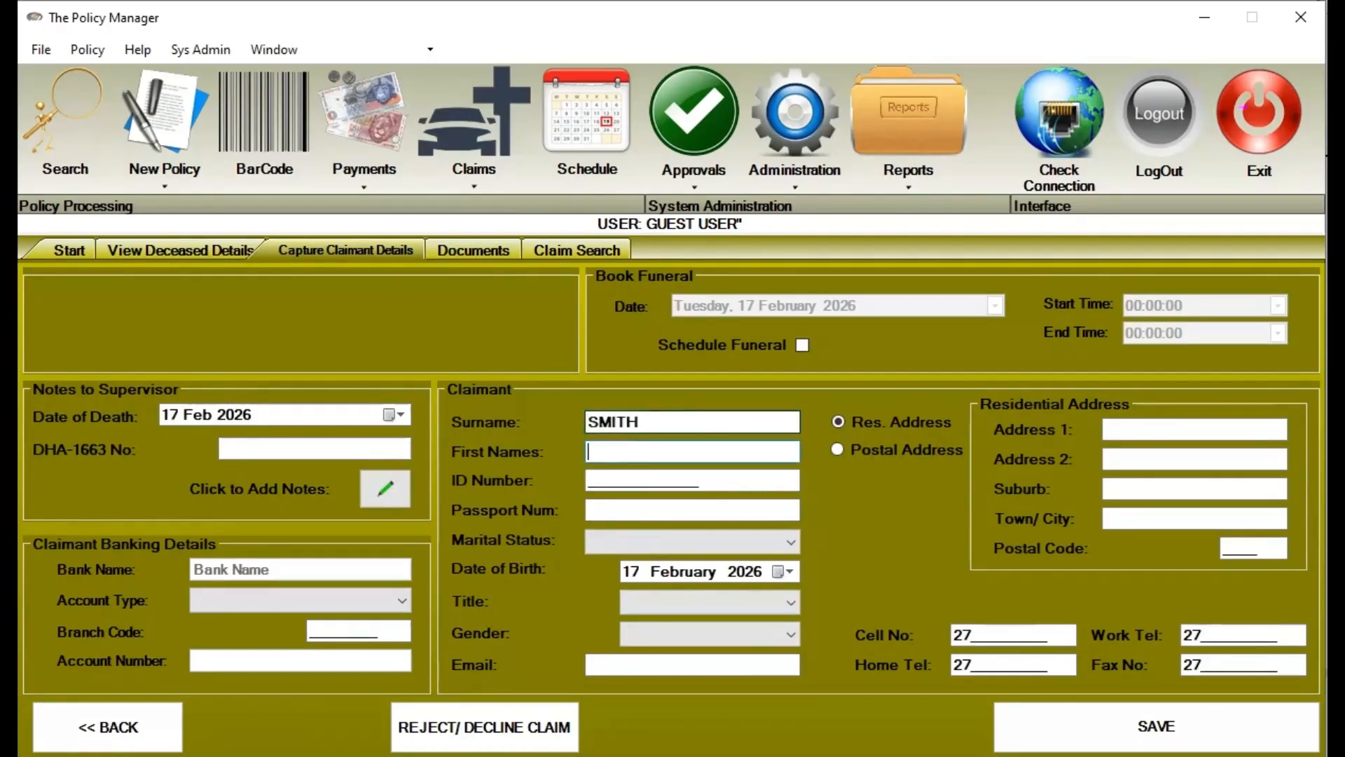
text(JOHN)
key(Tab)
key(Tab)
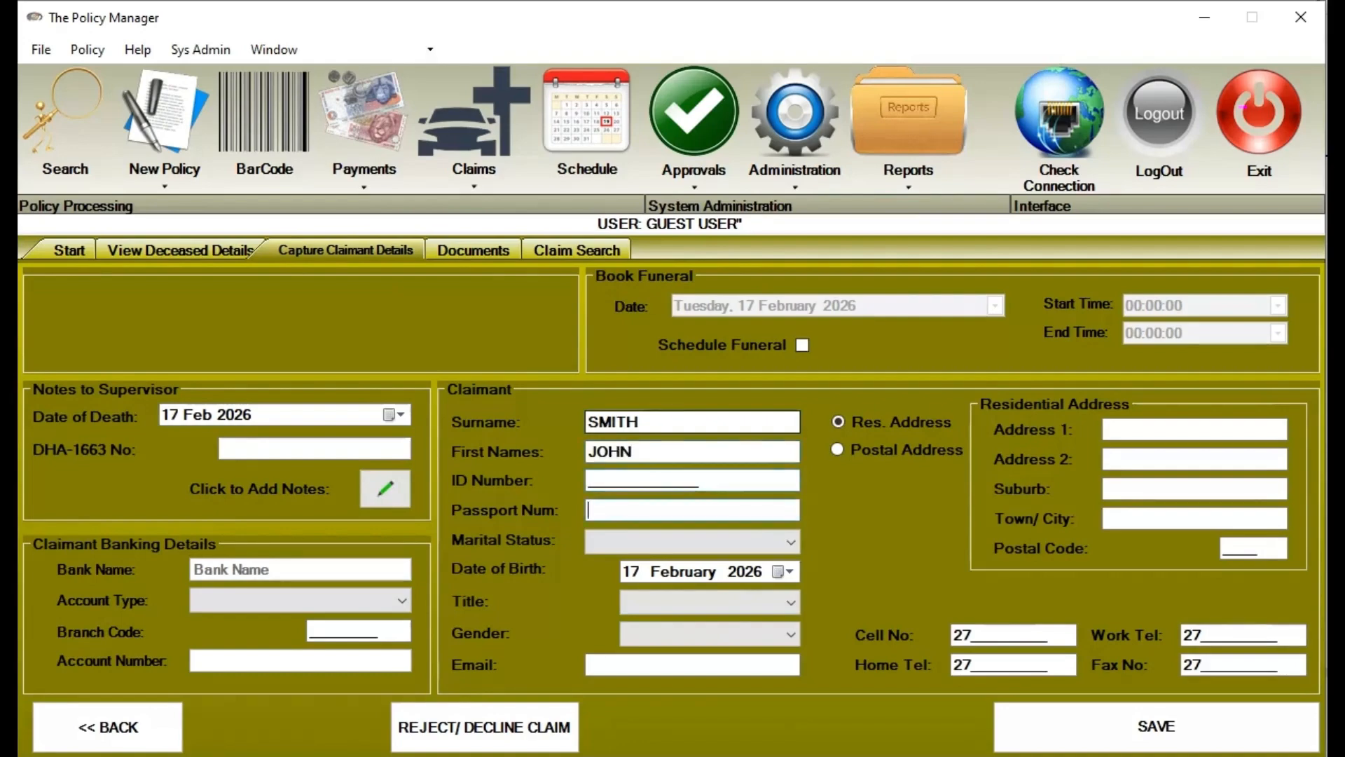
text(P1233455555)
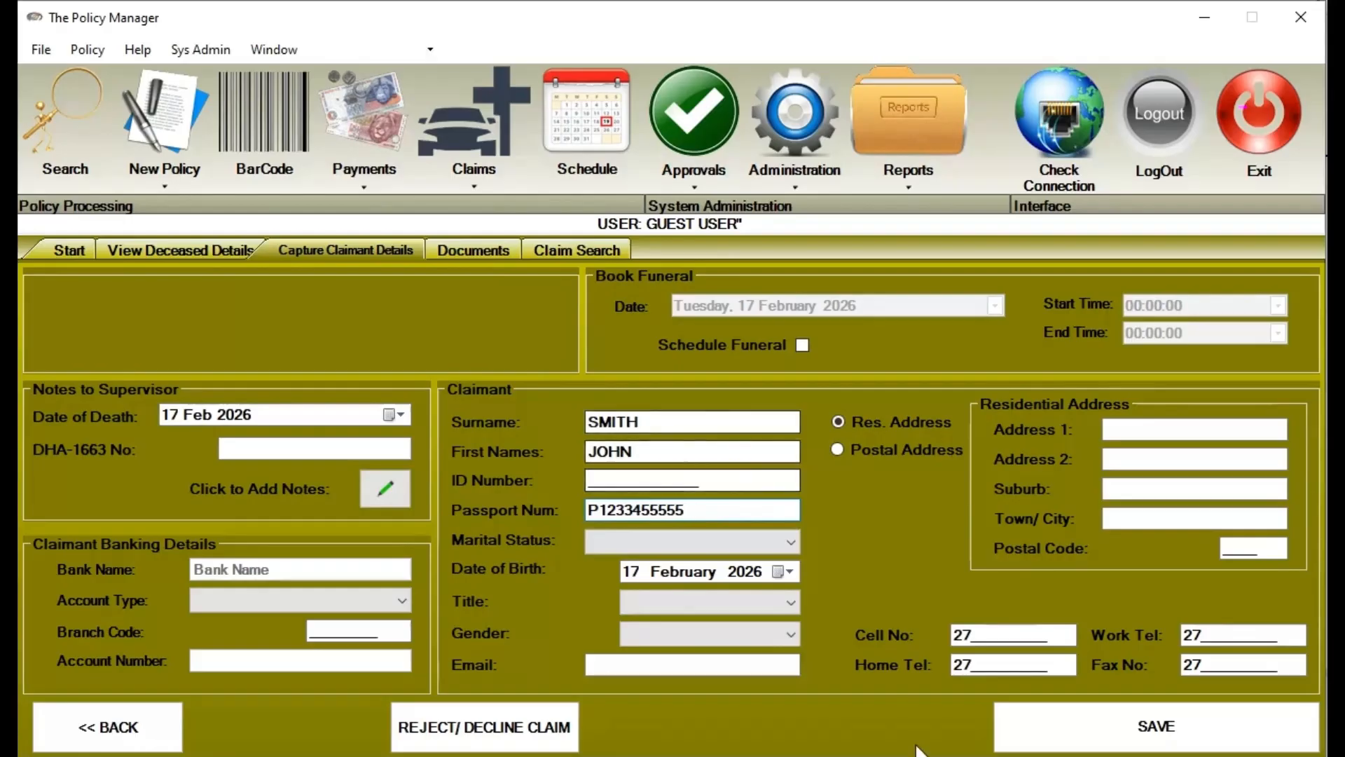
click(1075, 727)
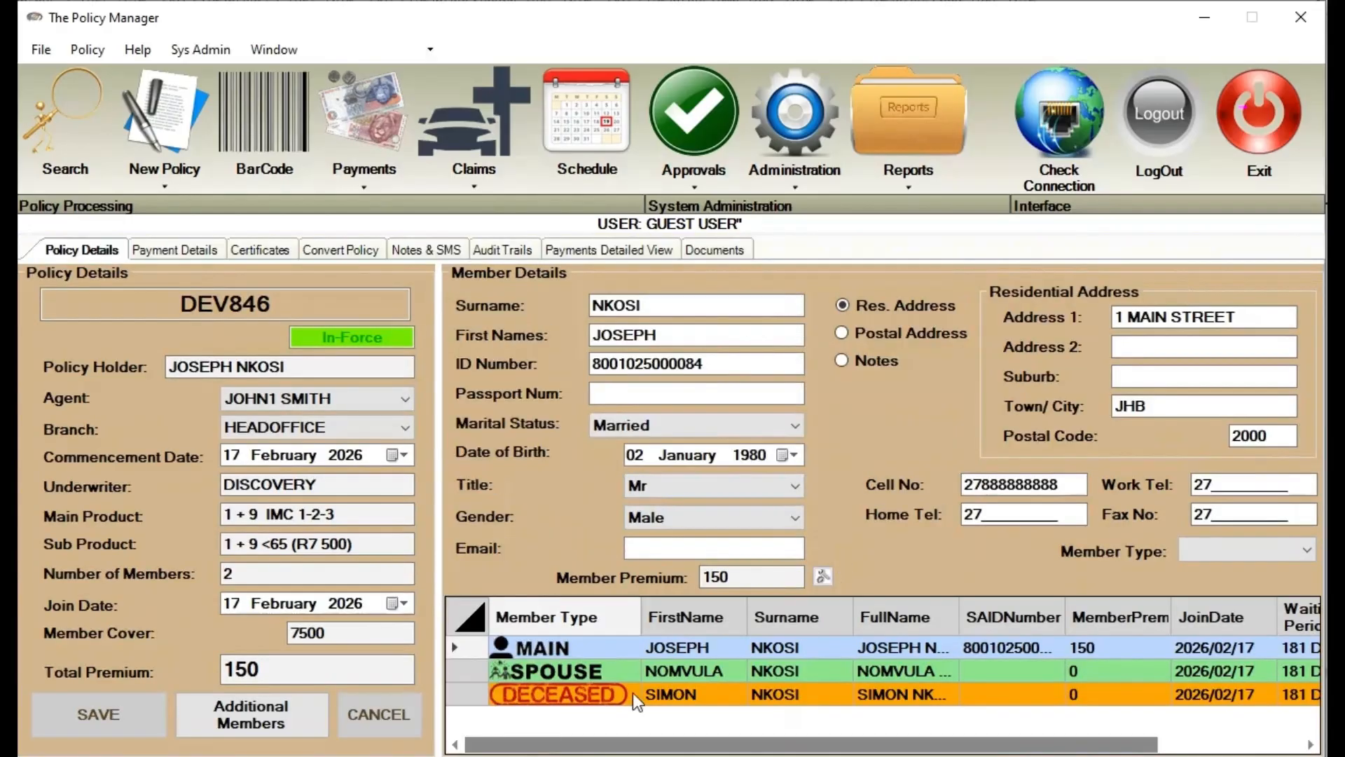
Reopen the Claims screen and paste in the policy number to continue
click(633, 693)
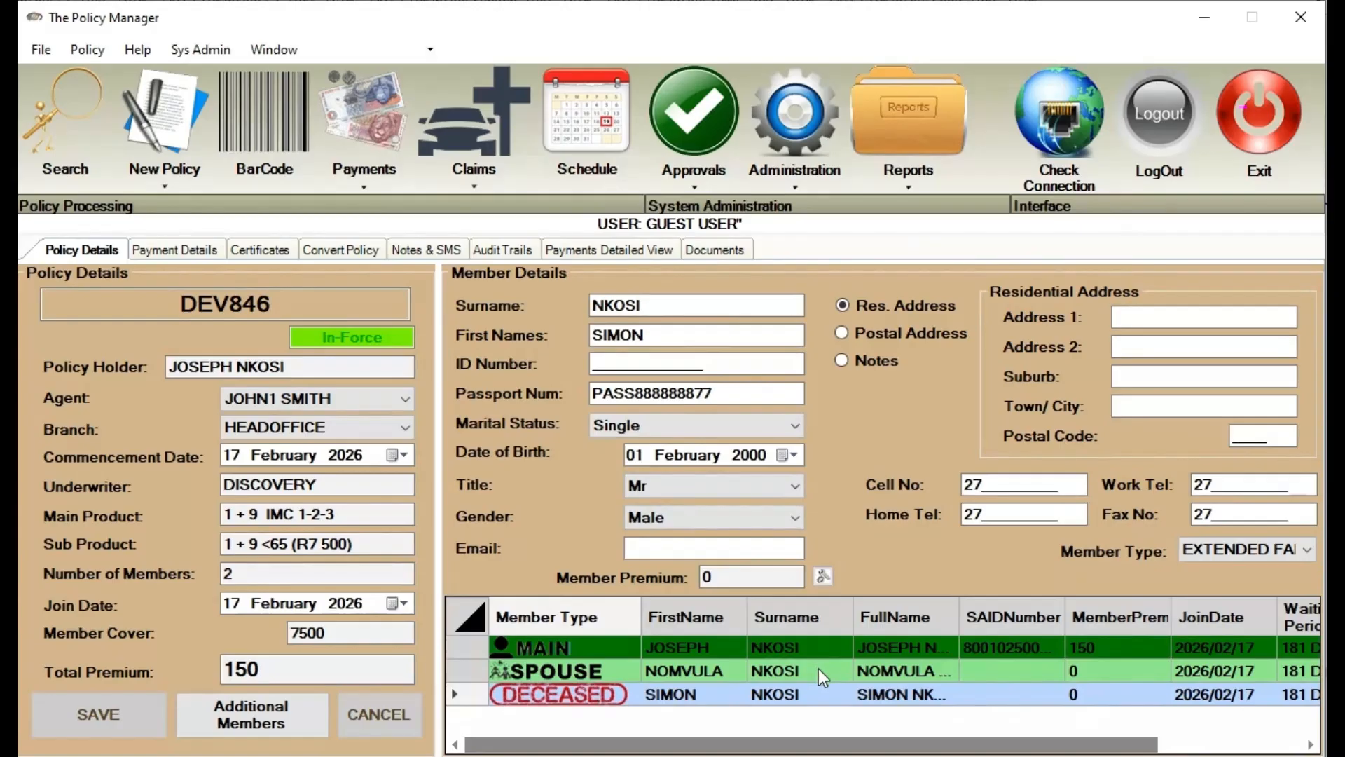
click(494, 187)
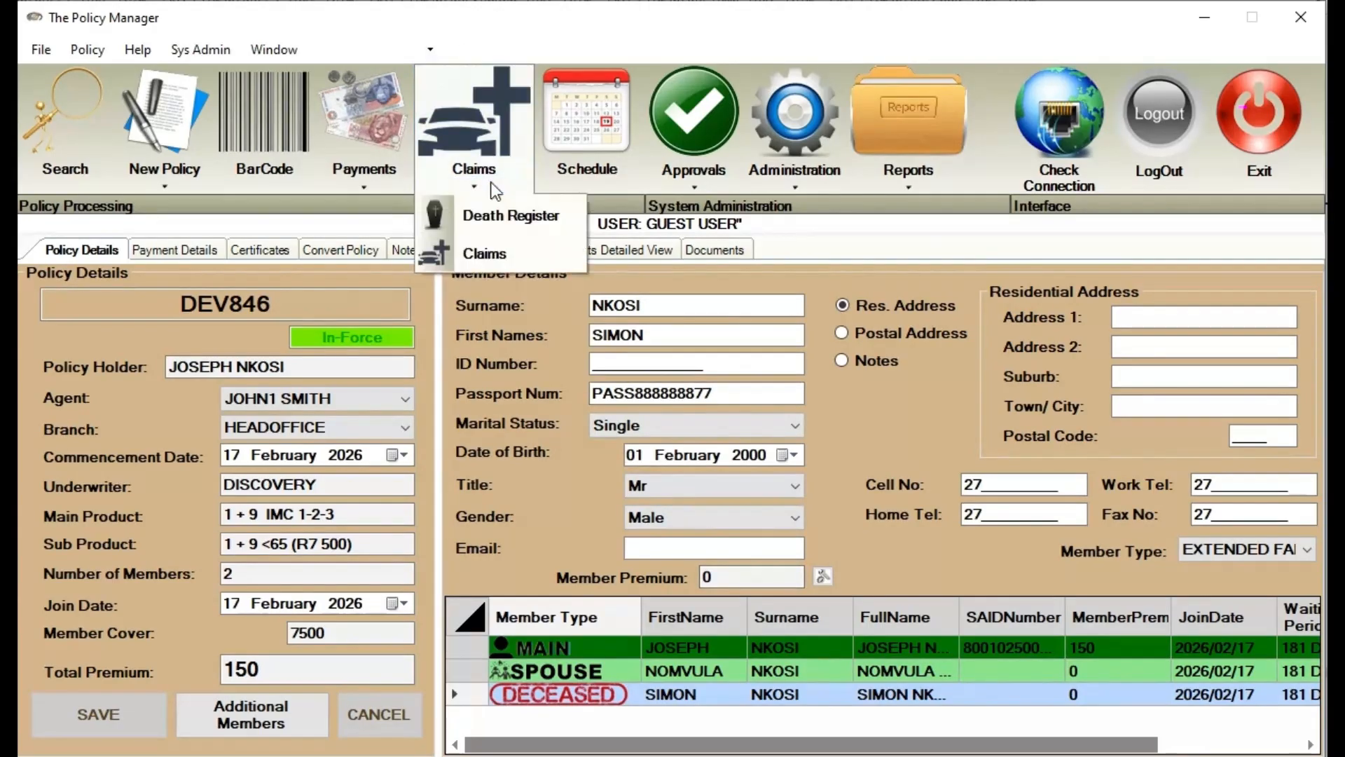
click(551, 264)
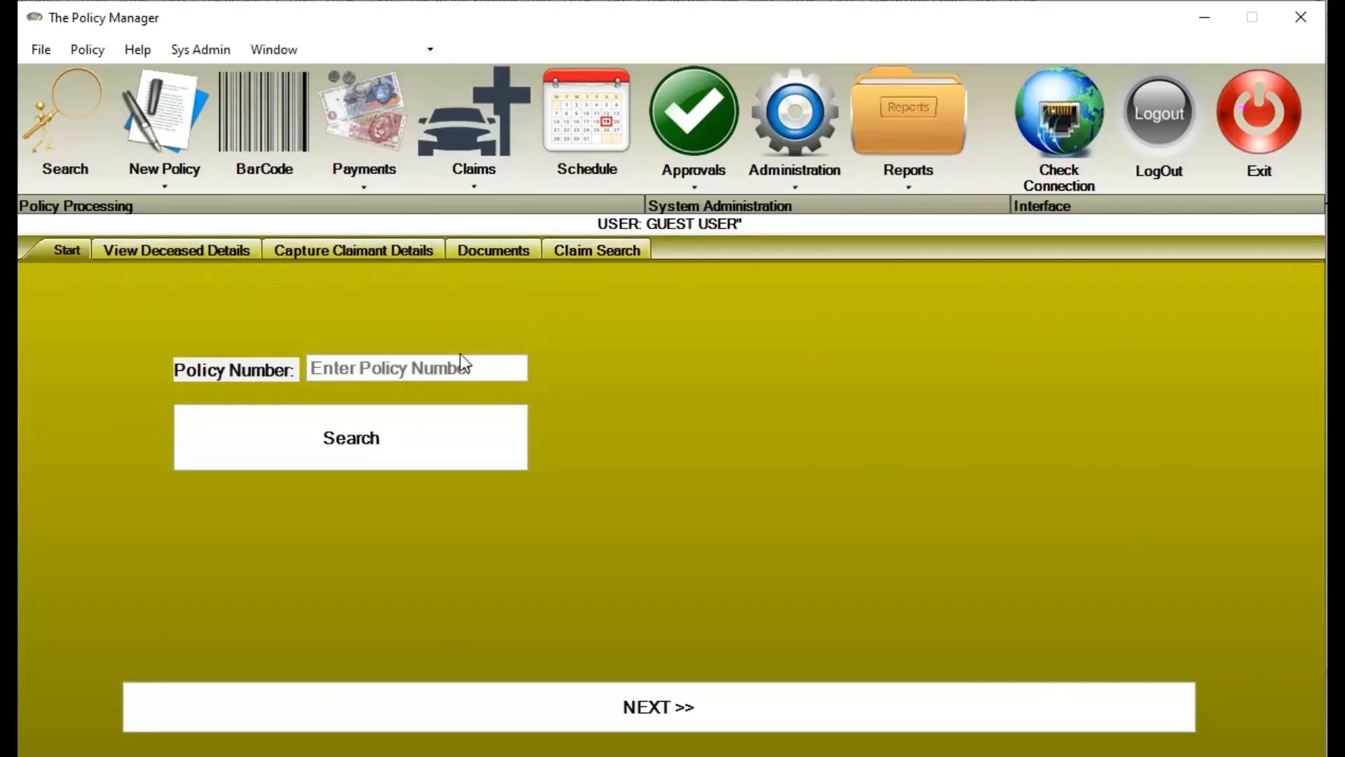
click(458, 358)
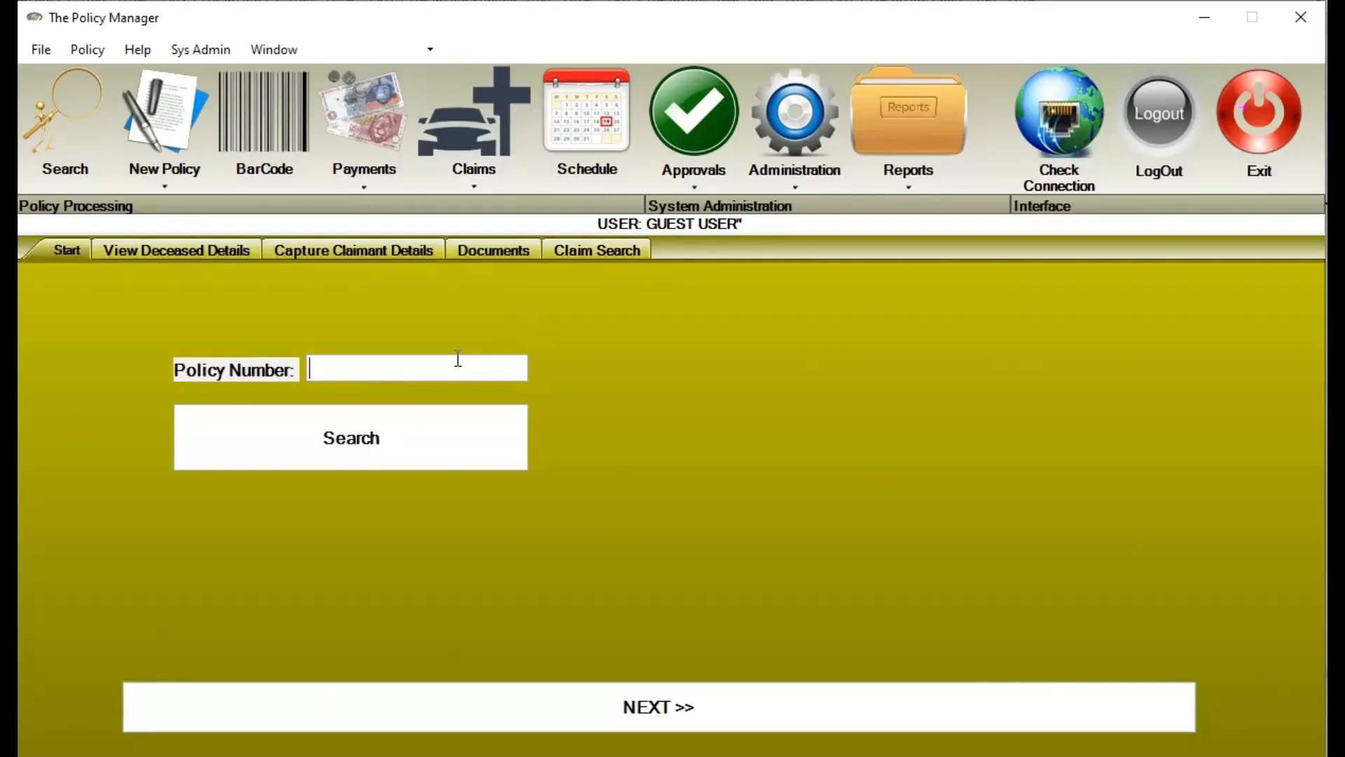
text(DEV846)
click(527, 715)
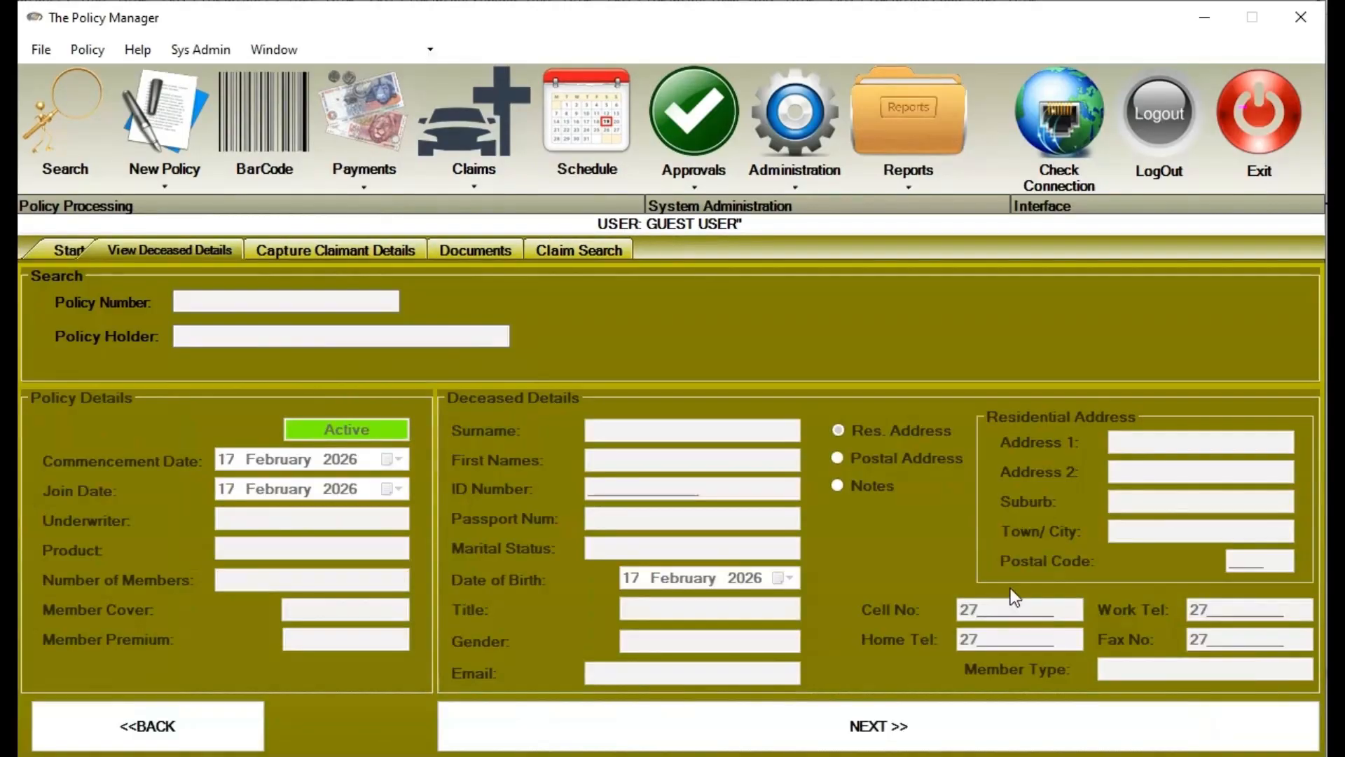
Open the new claim from existing claims, review claimant details, load its documents, and return to Start
click(575, 252)
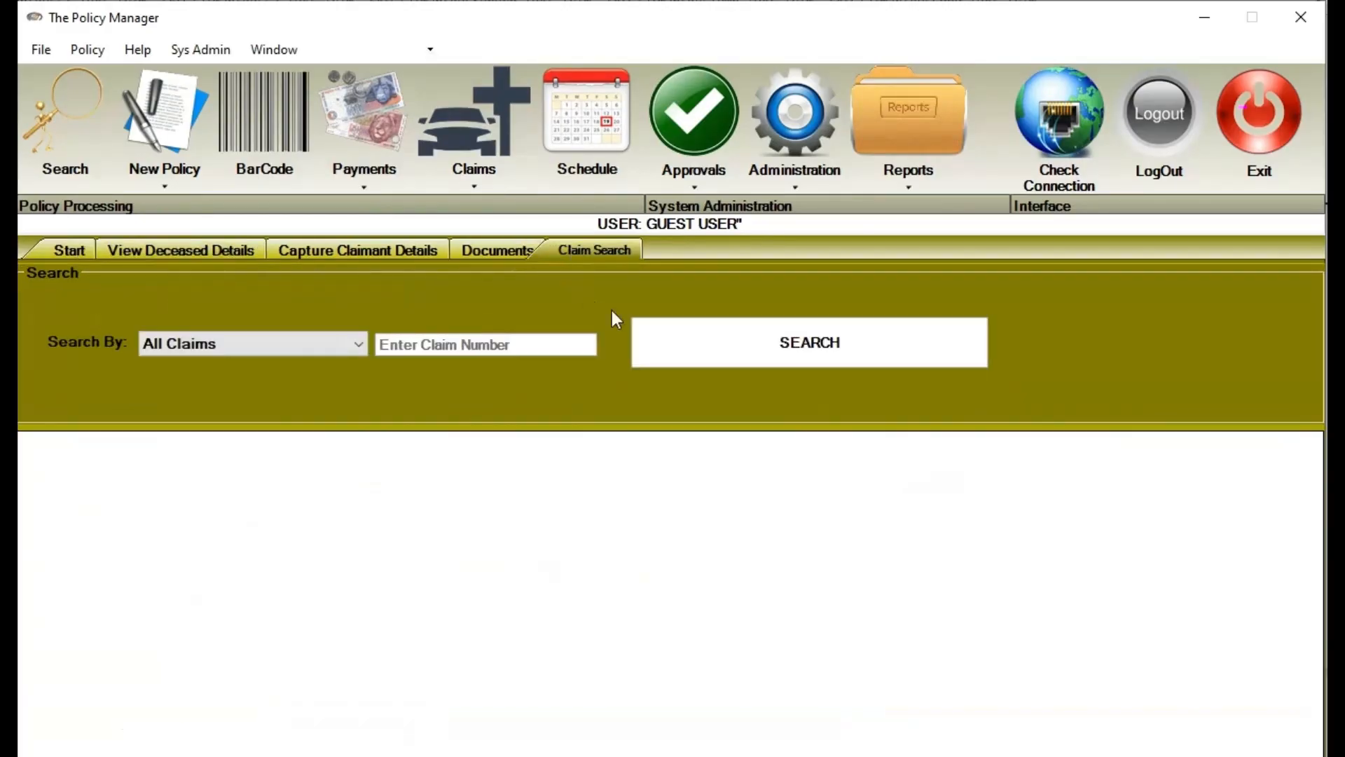
click(696, 336)
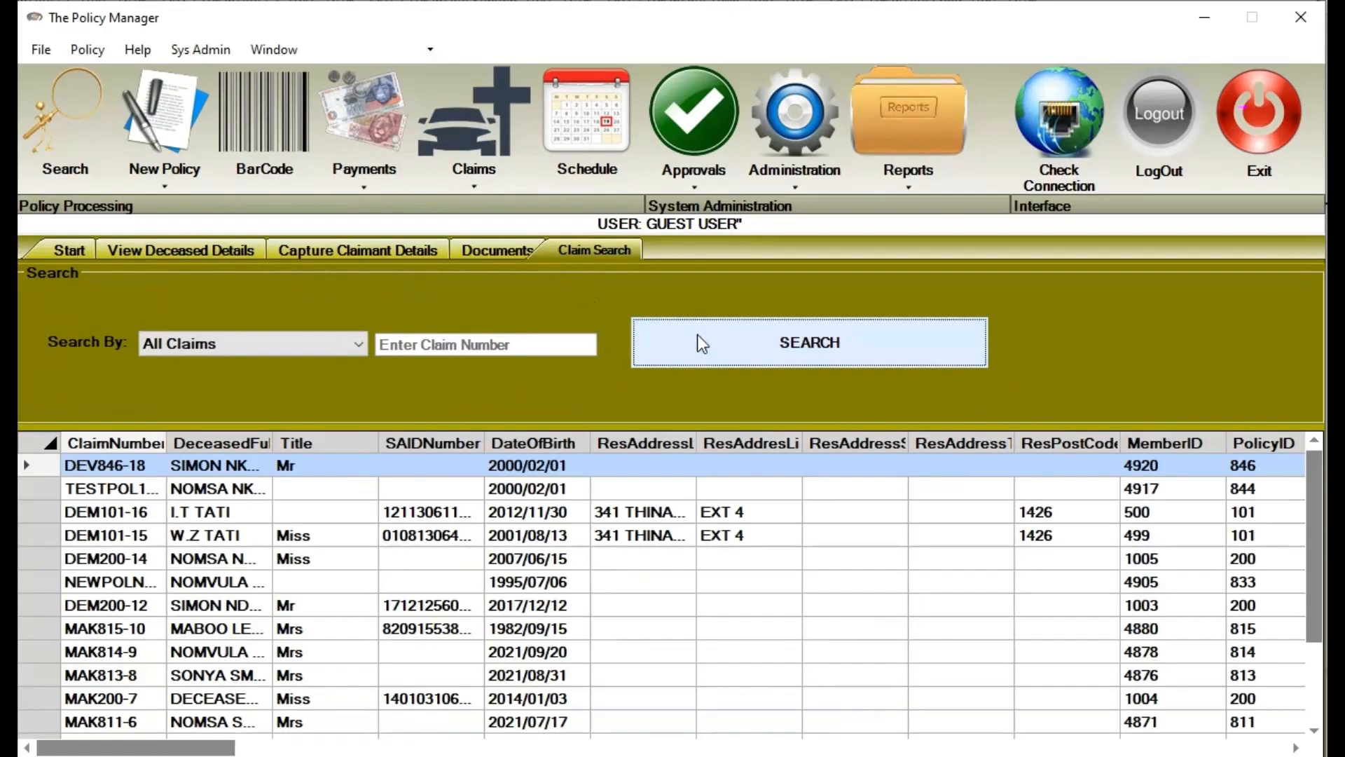
click(335, 467)
double_click(335, 466)
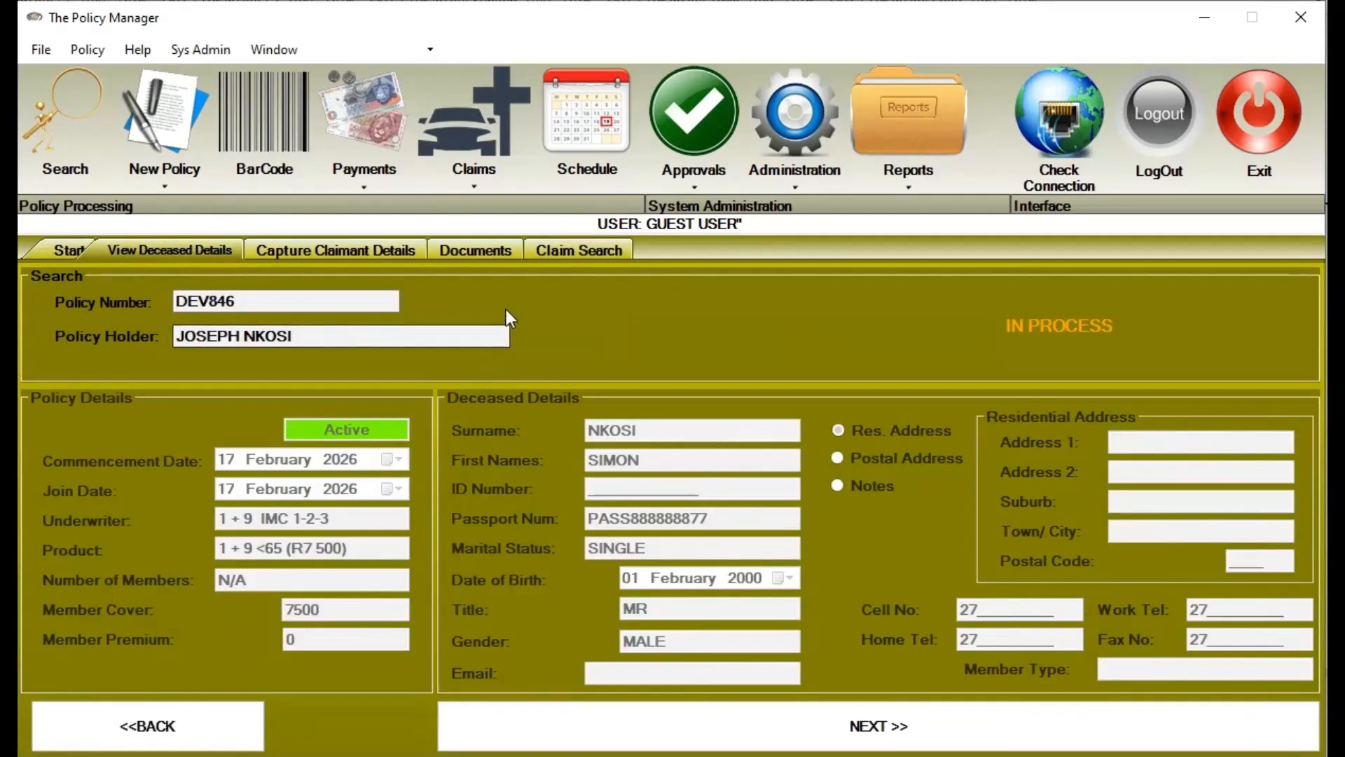
click(516, 728)
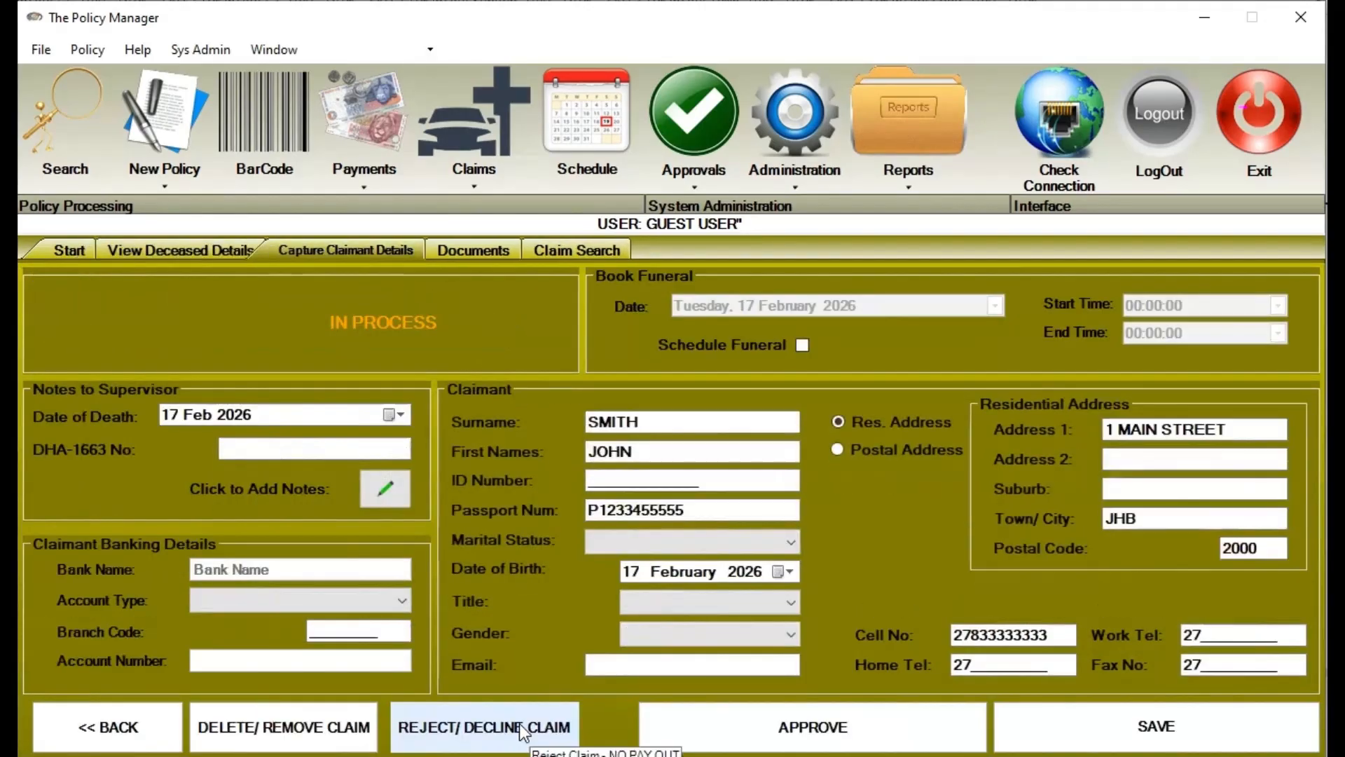
click(486, 247)
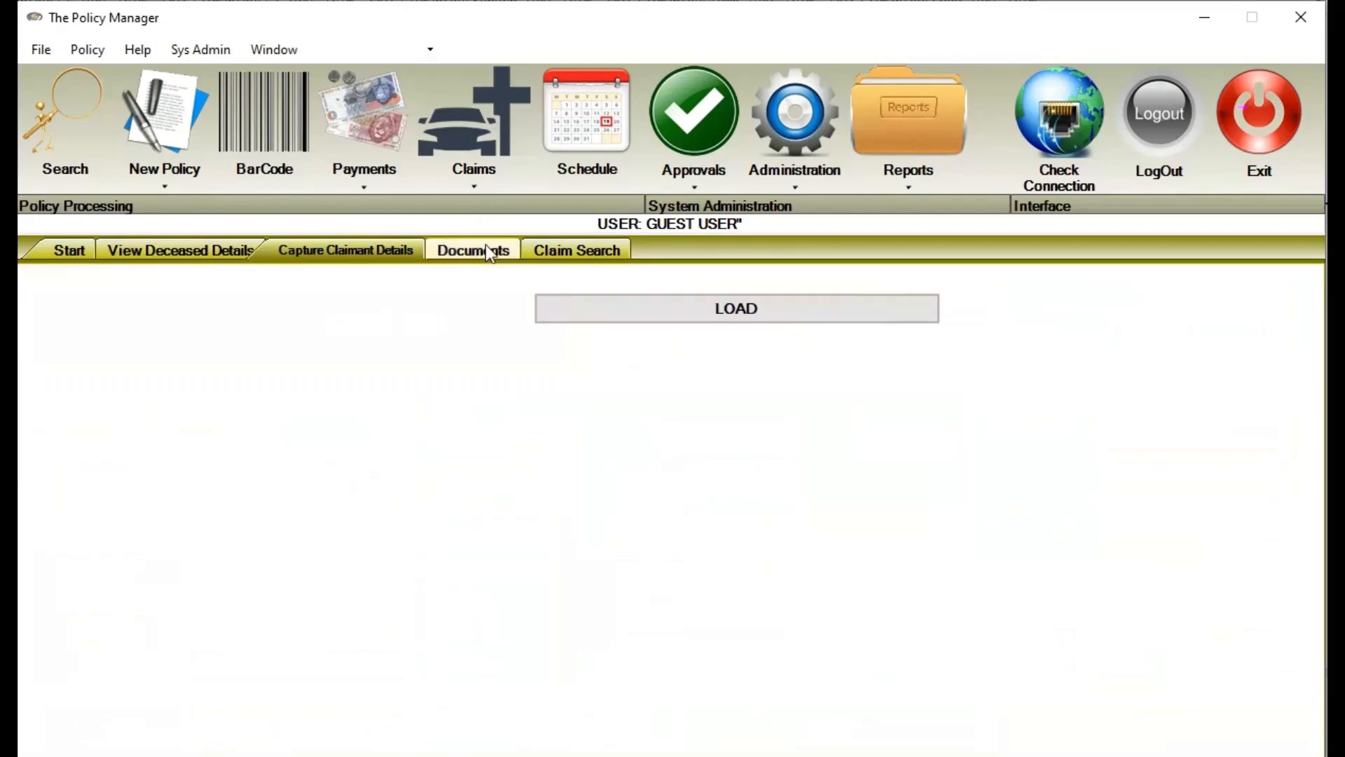
click(601, 301)
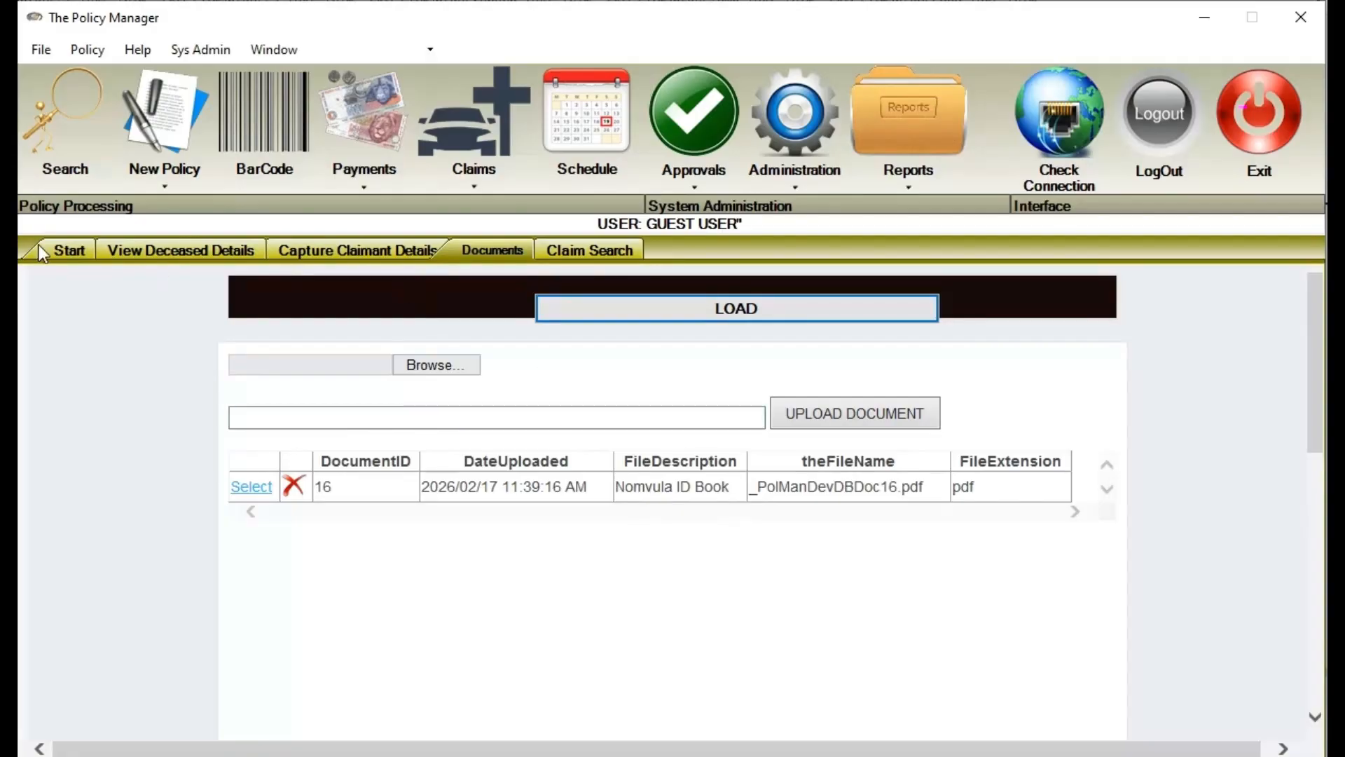
click(76, 256)
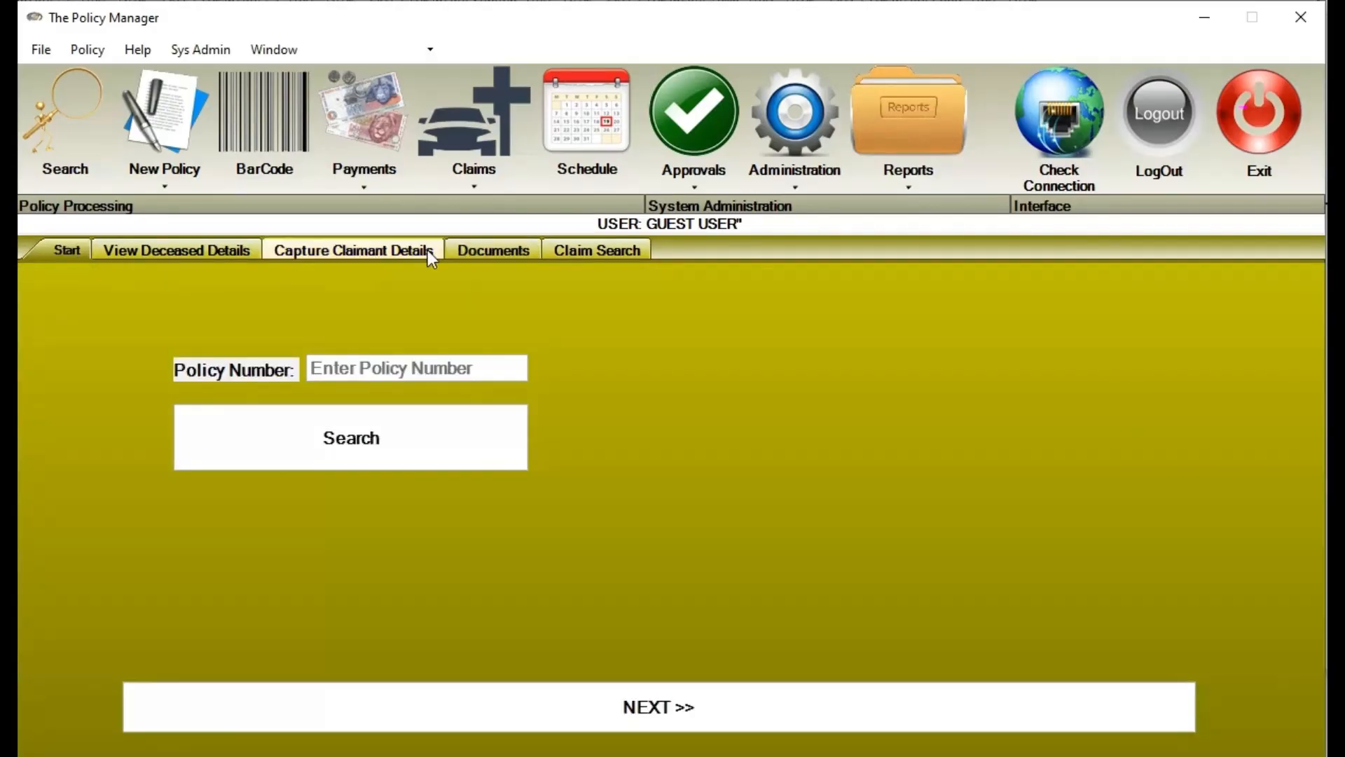
Create a new schedule appointment with the deceased's funeral as its subject
click(605, 131)
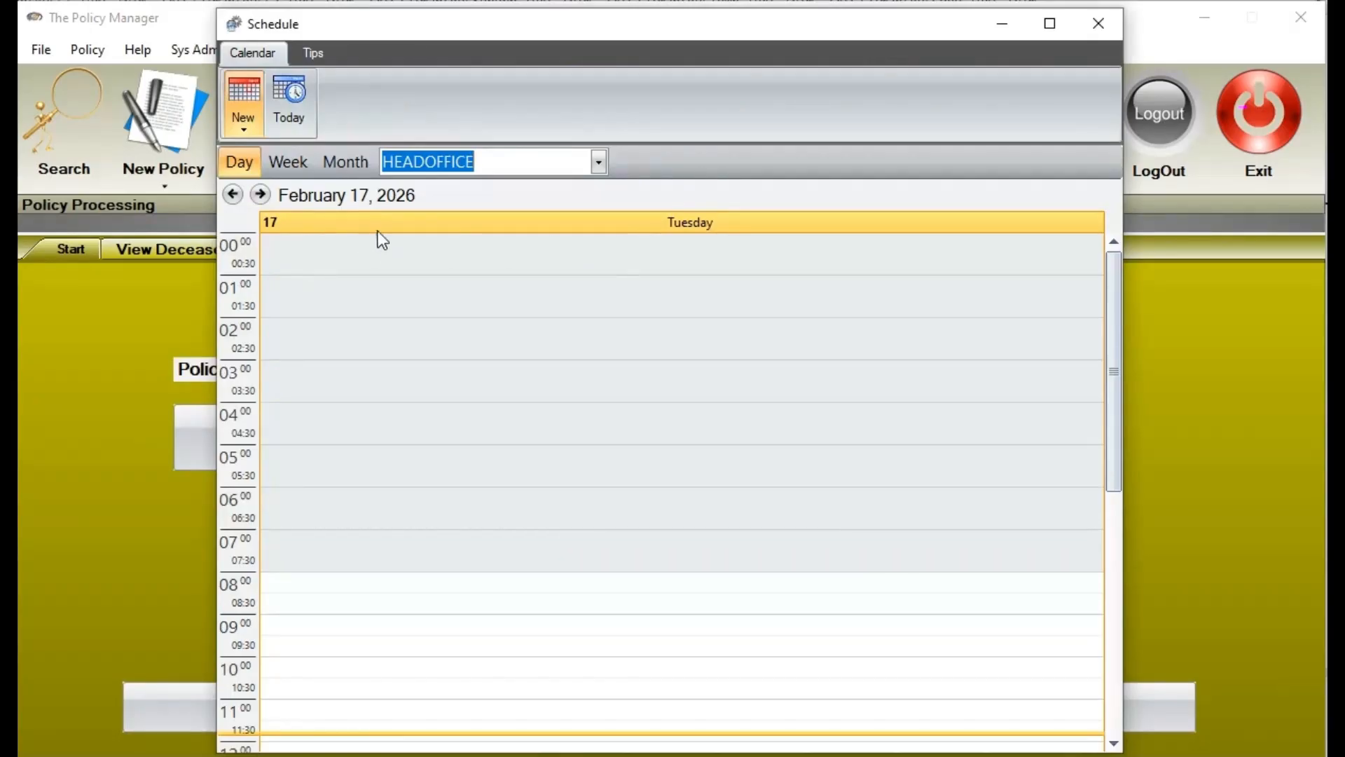
click(242, 129)
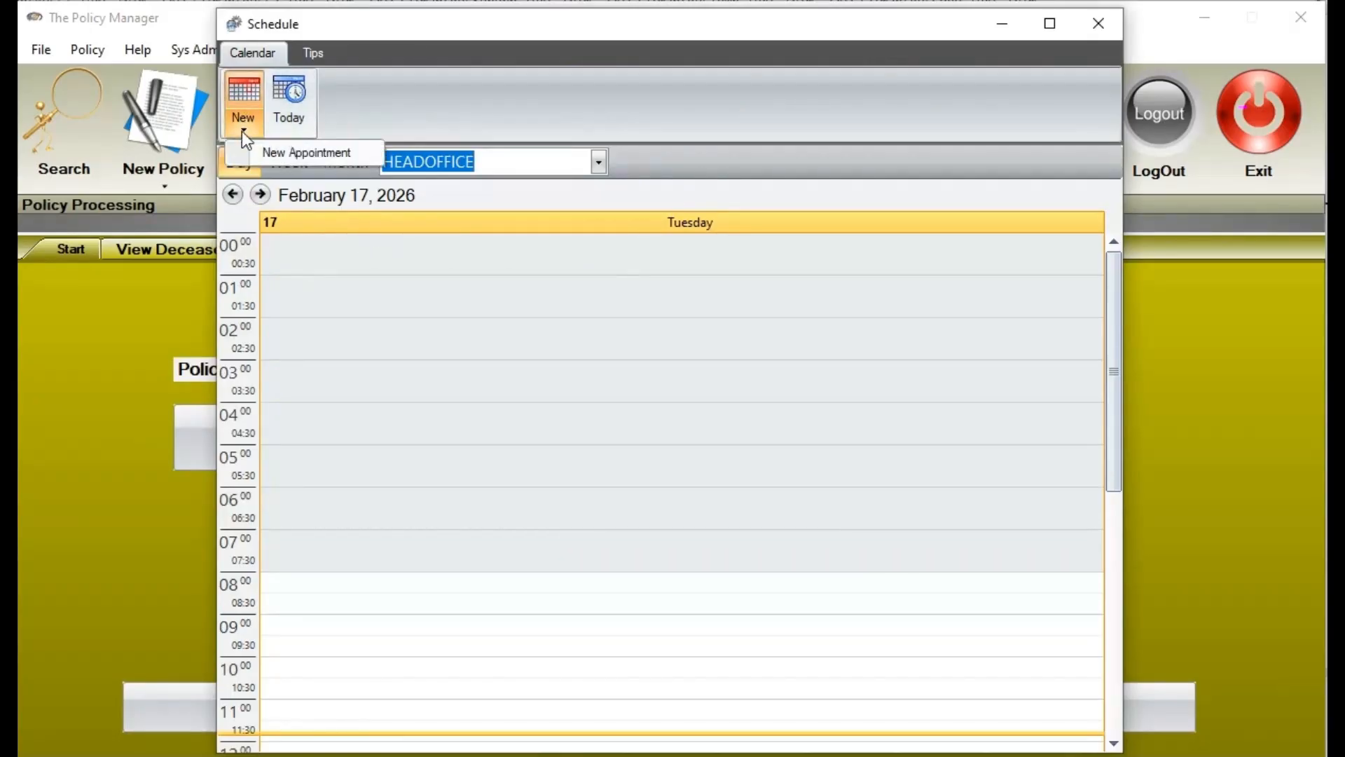
click(273, 152)
drag(109, 21, 621, 144)
click(489, 297)
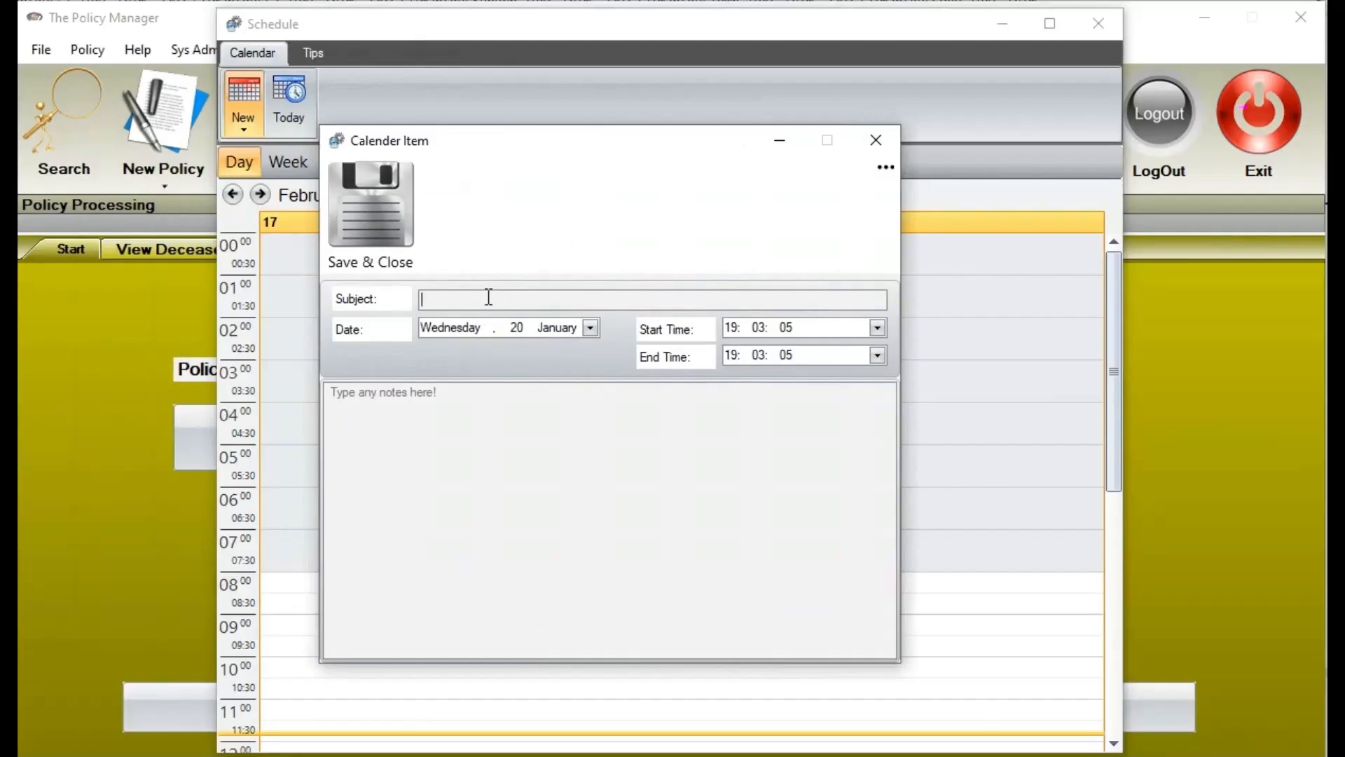
text(SIMON'S FUNERAL)
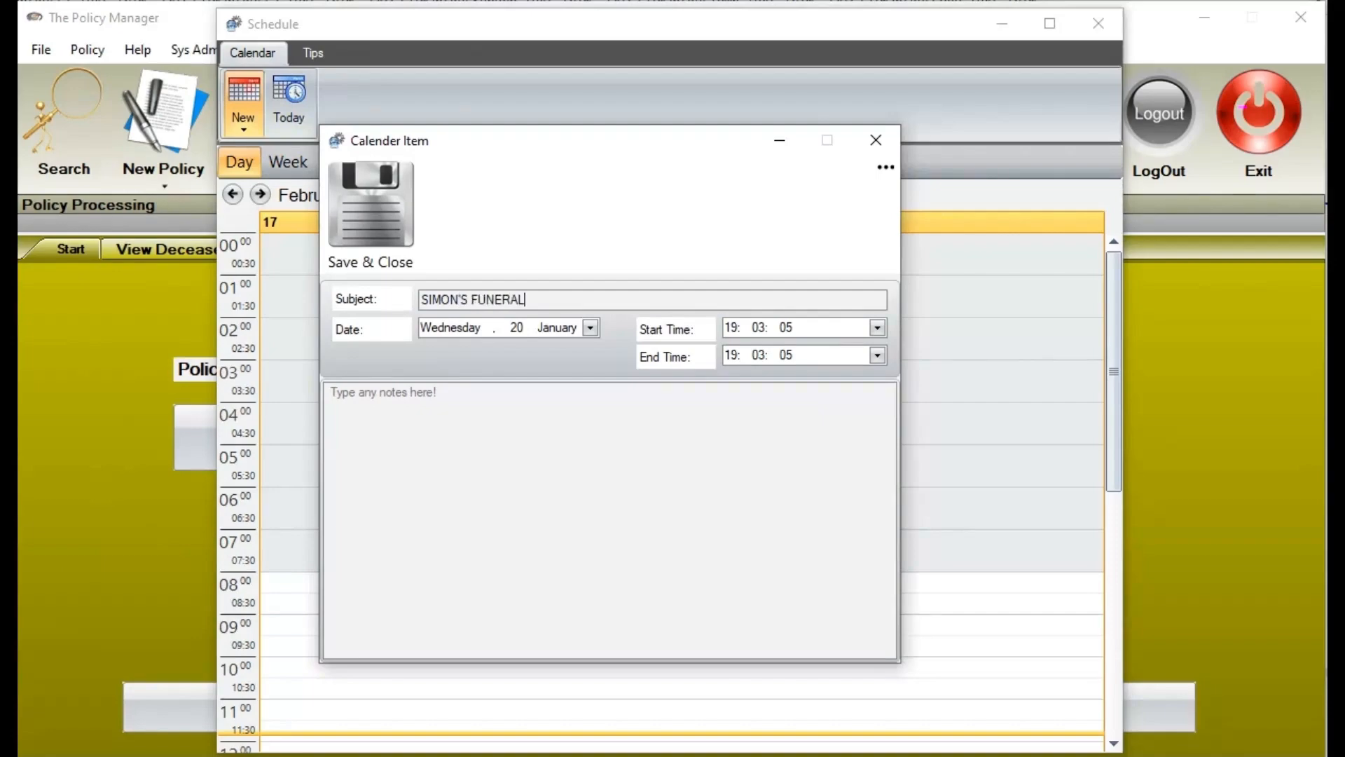
Date the appointment 17 February 2026, from 11:00 to 13:00, and save it
click(591, 327)
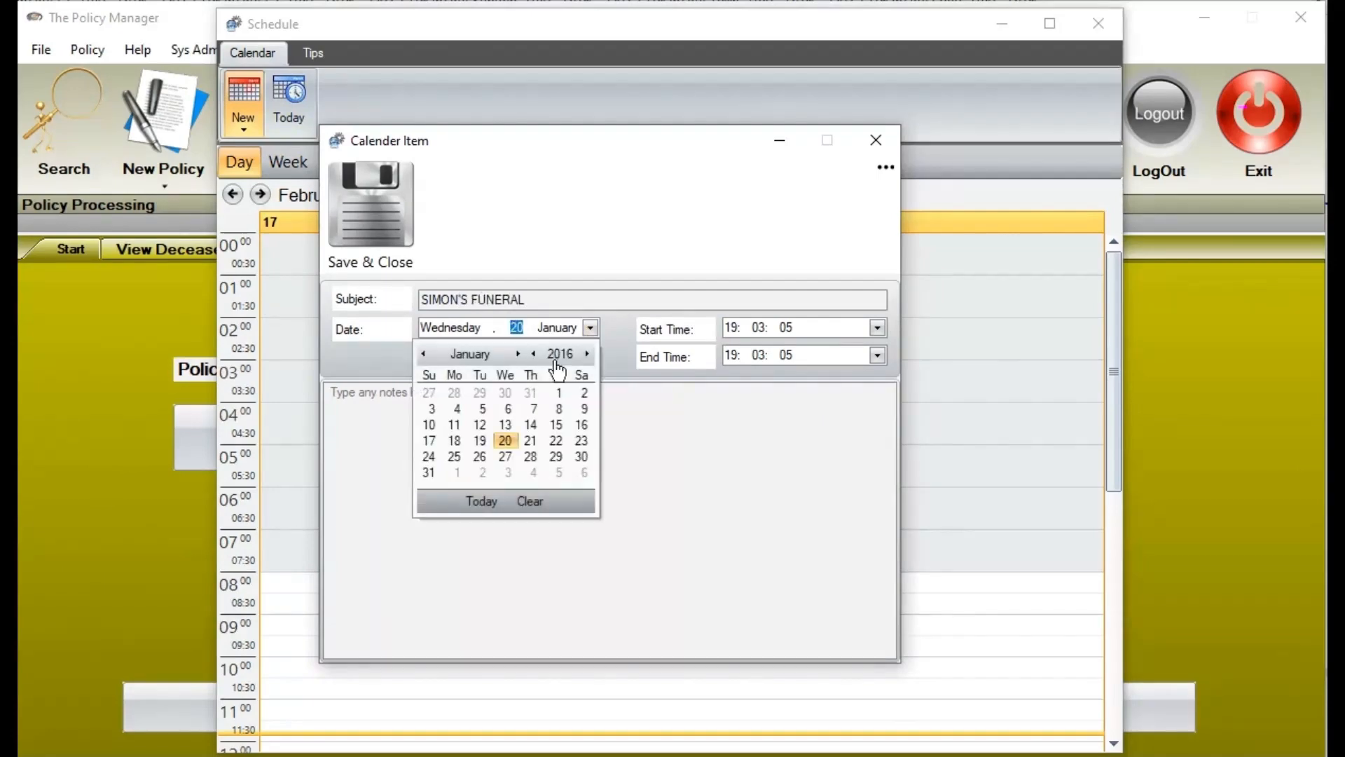
click(480, 500)
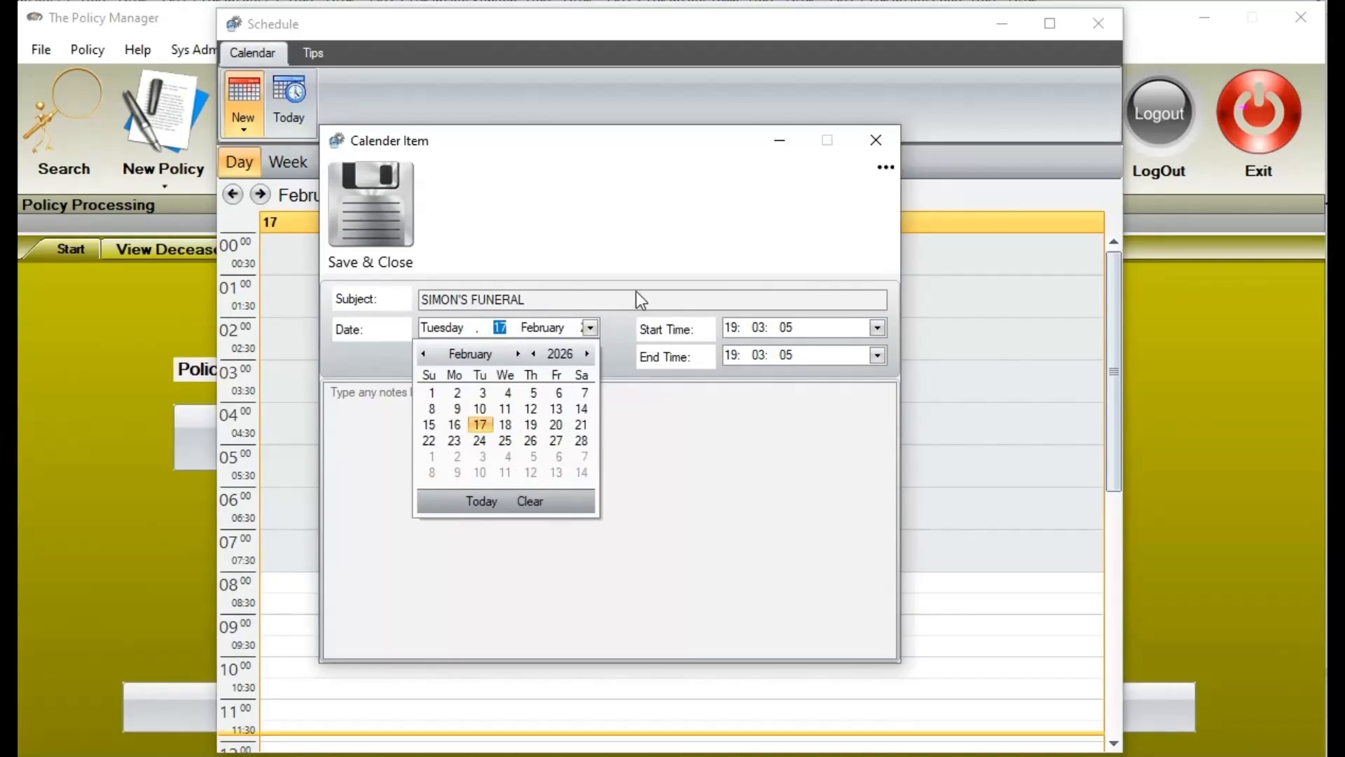
click(636, 471)
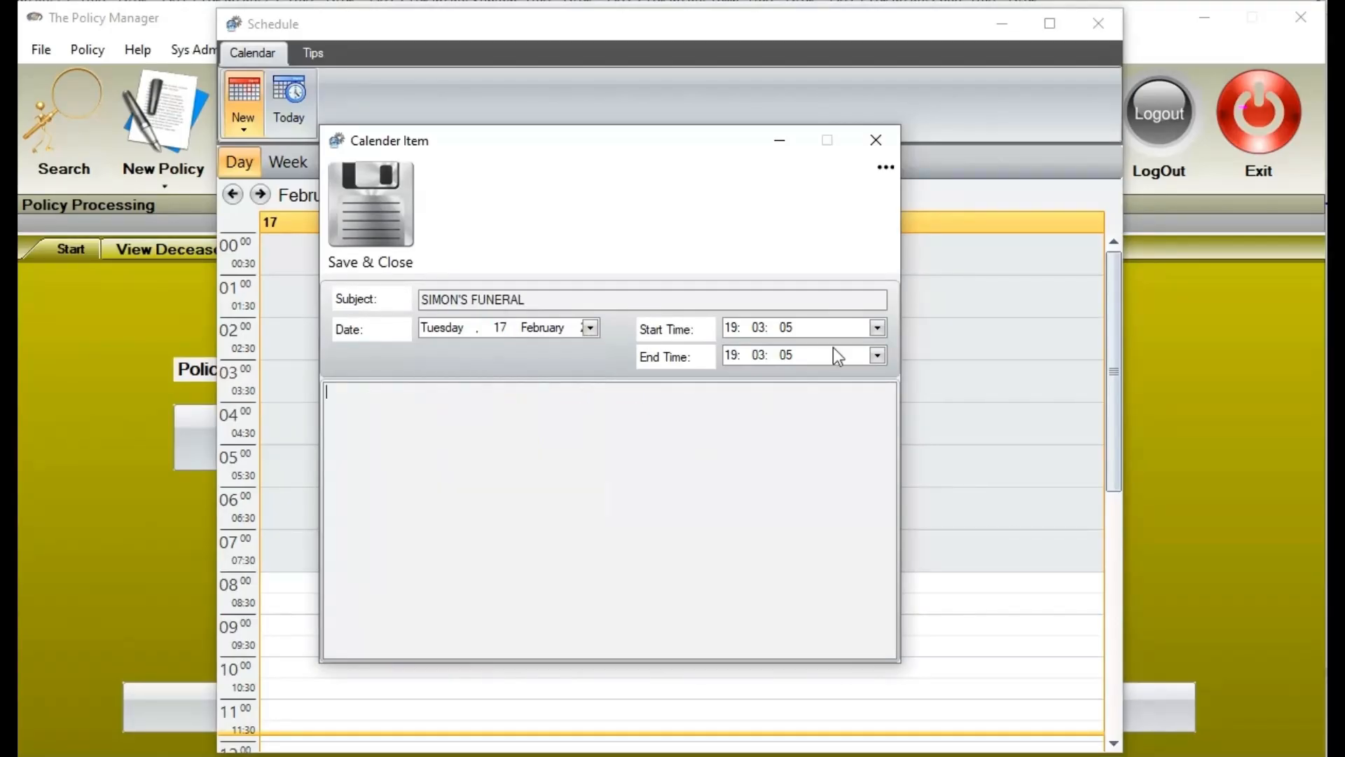
click(877, 328)
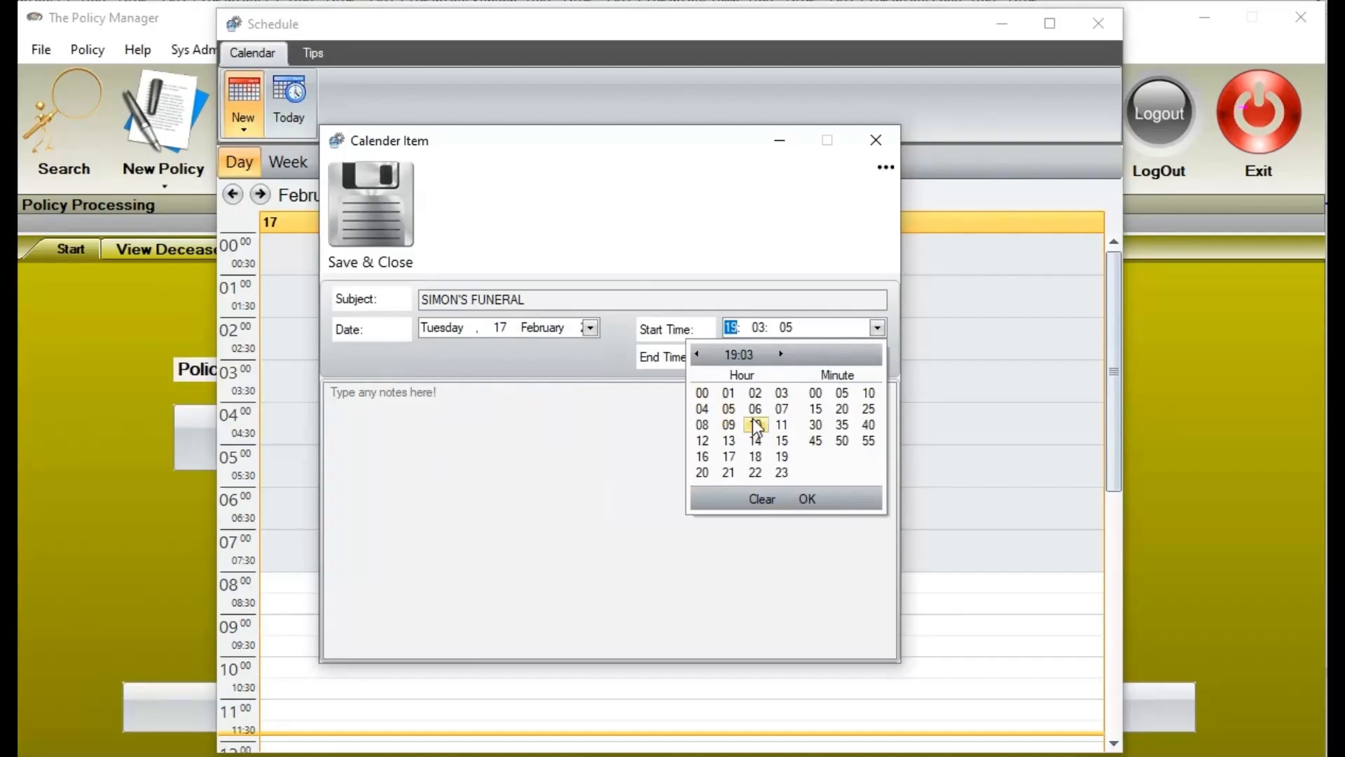
click(779, 424)
click(805, 497)
click(876, 356)
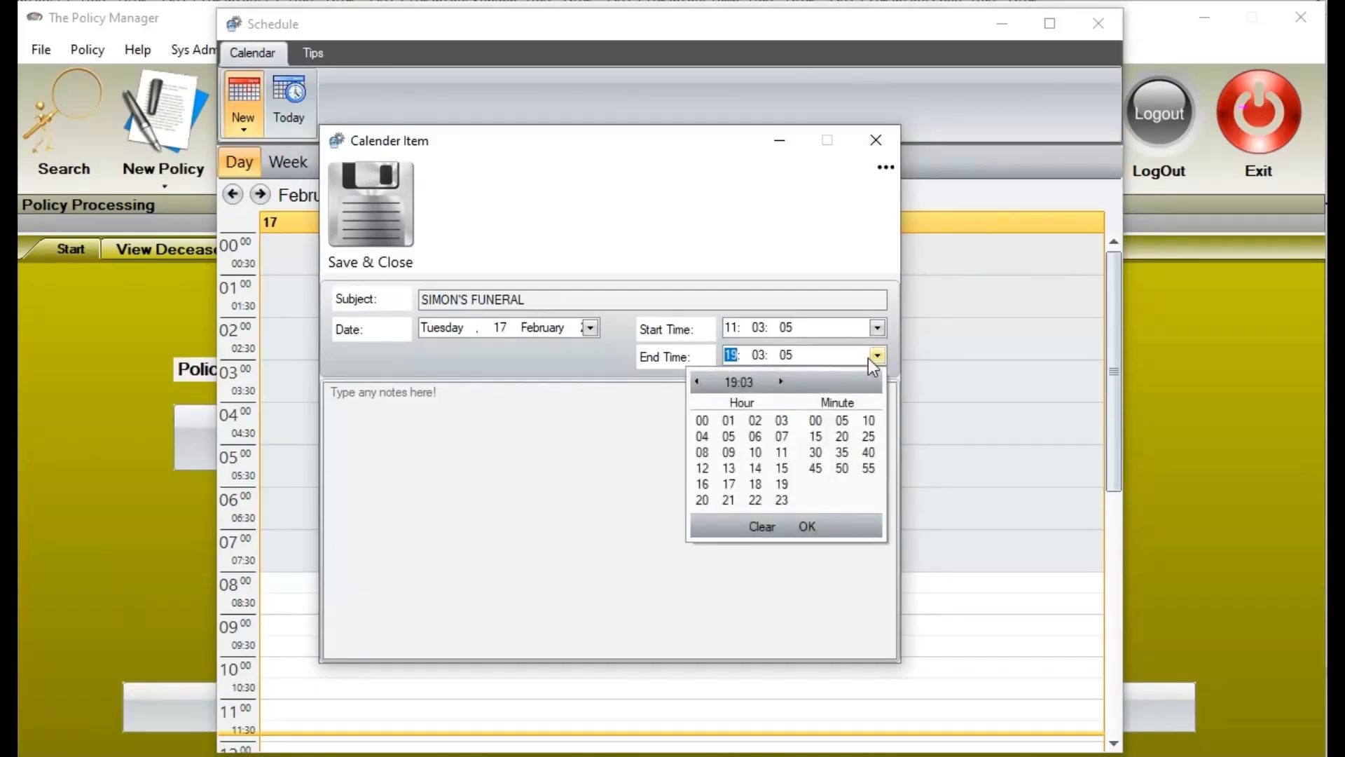
click(729, 468)
click(807, 526)
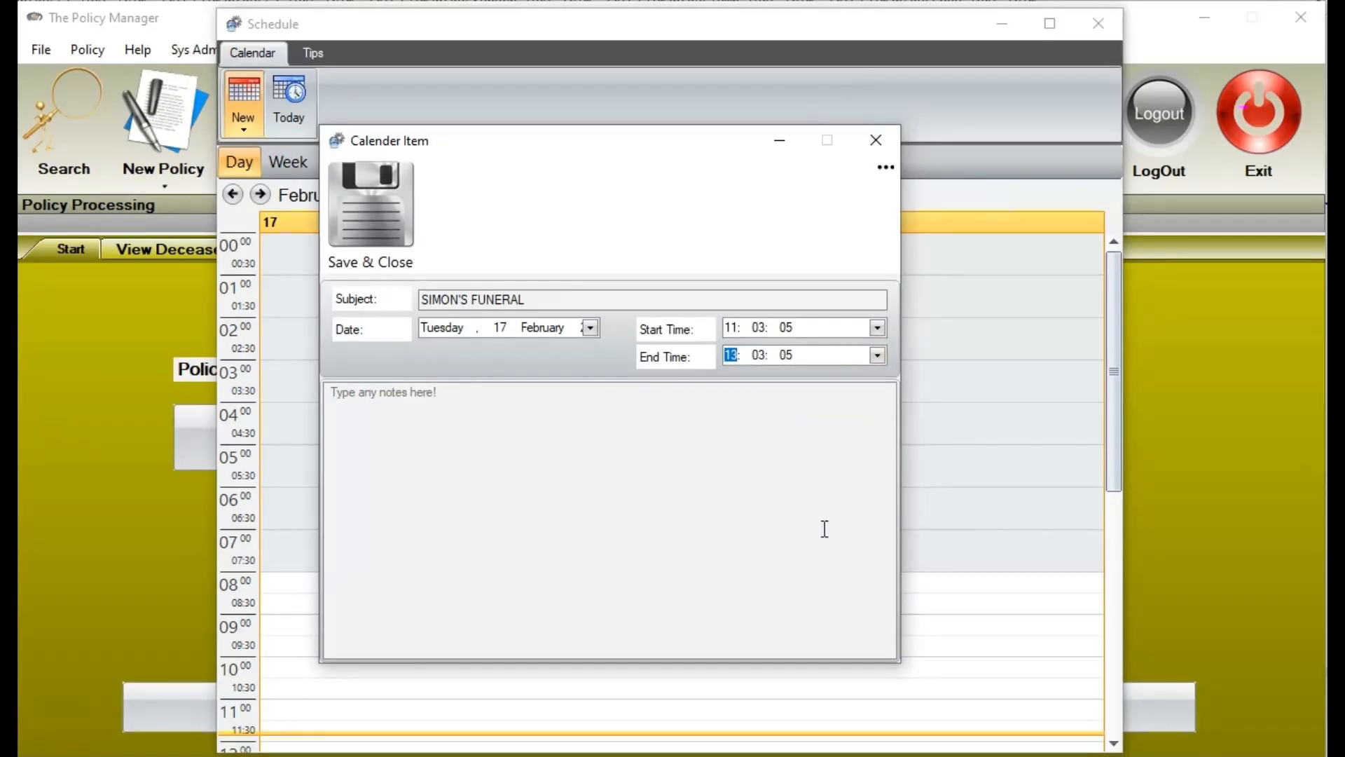
click(387, 212)
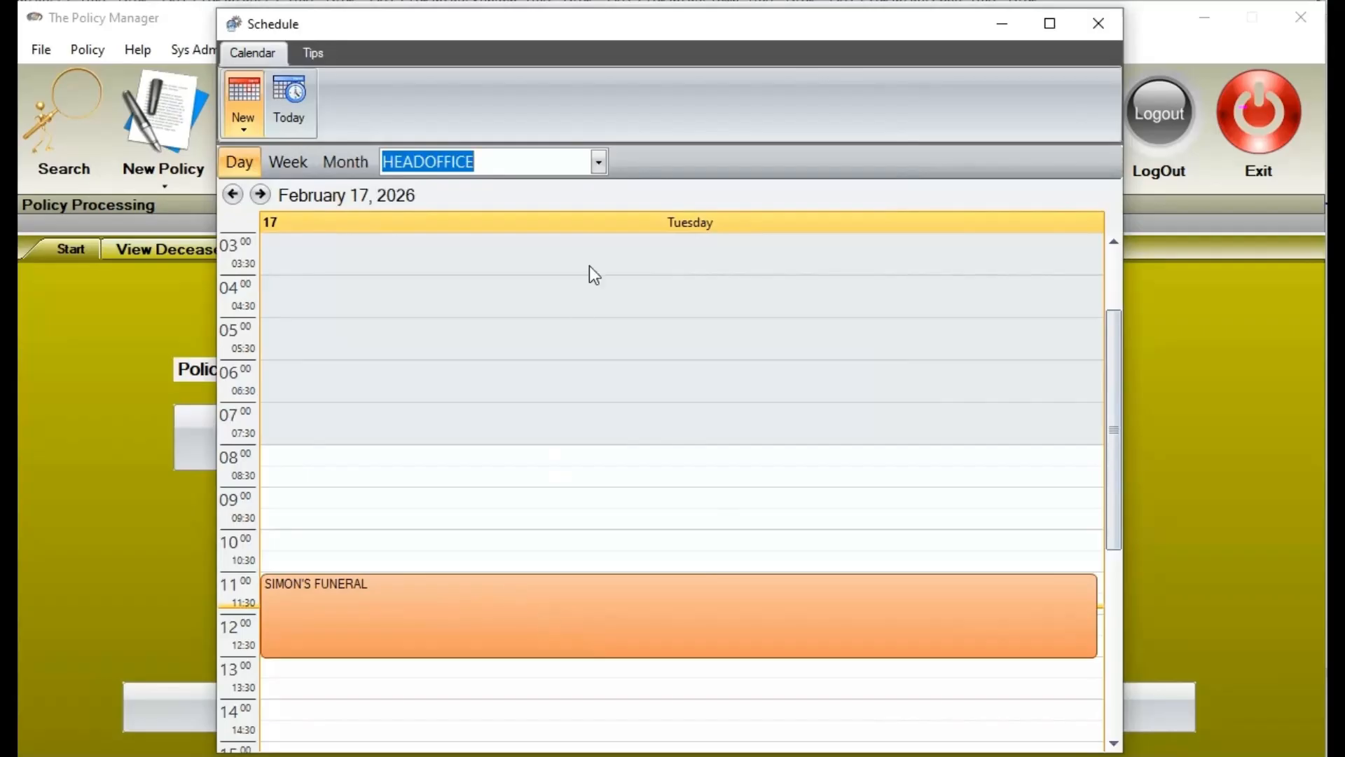
Switch the schedule branch to DUDUZA and back to HEADOFFICE to check the funeral
click(603, 163)
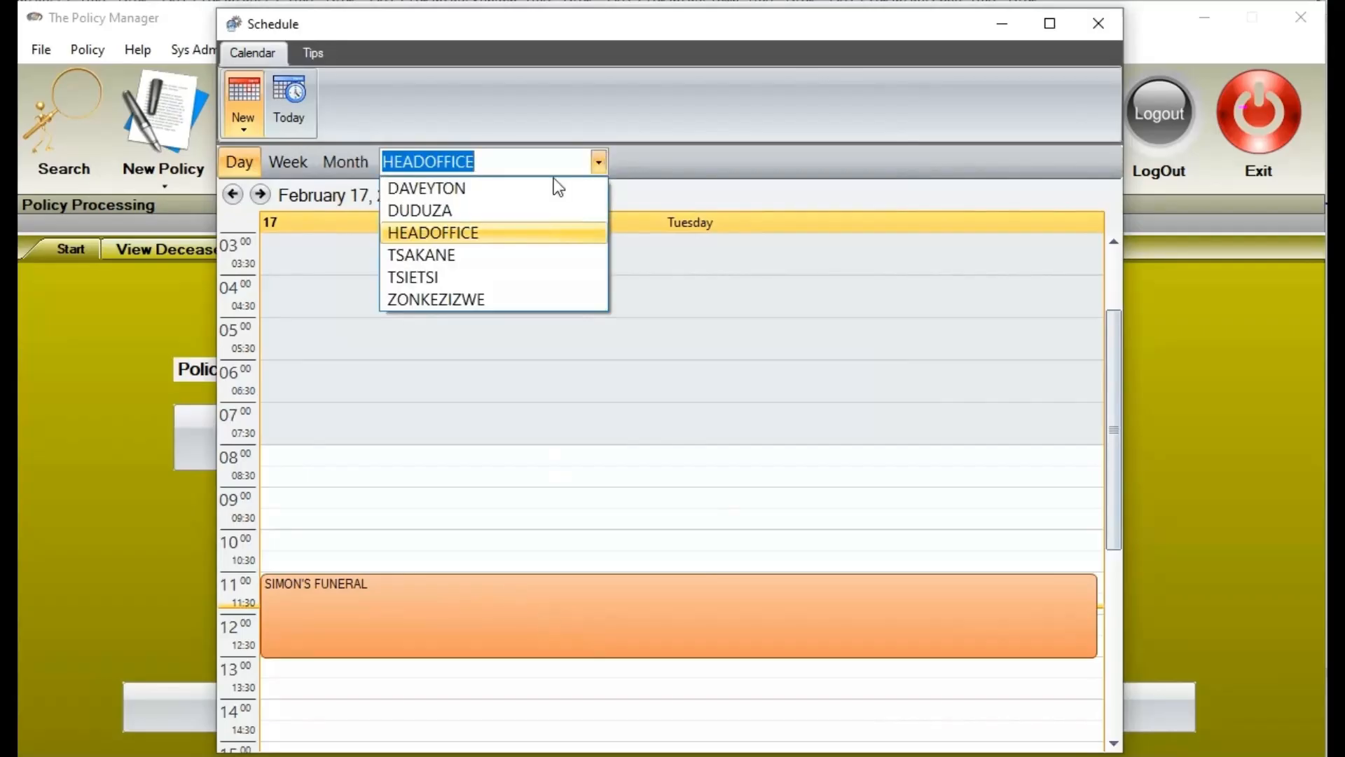
click(456, 213)
click(597, 165)
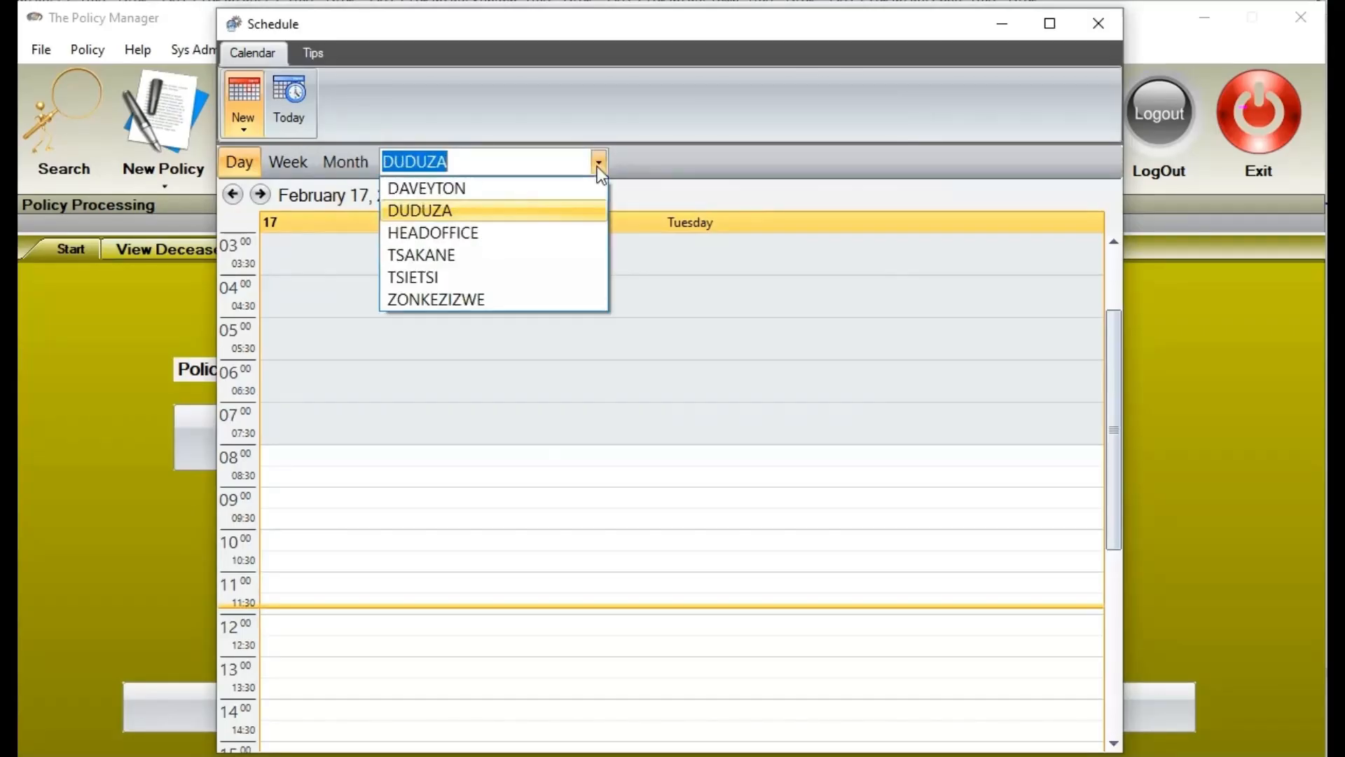
click(503, 231)
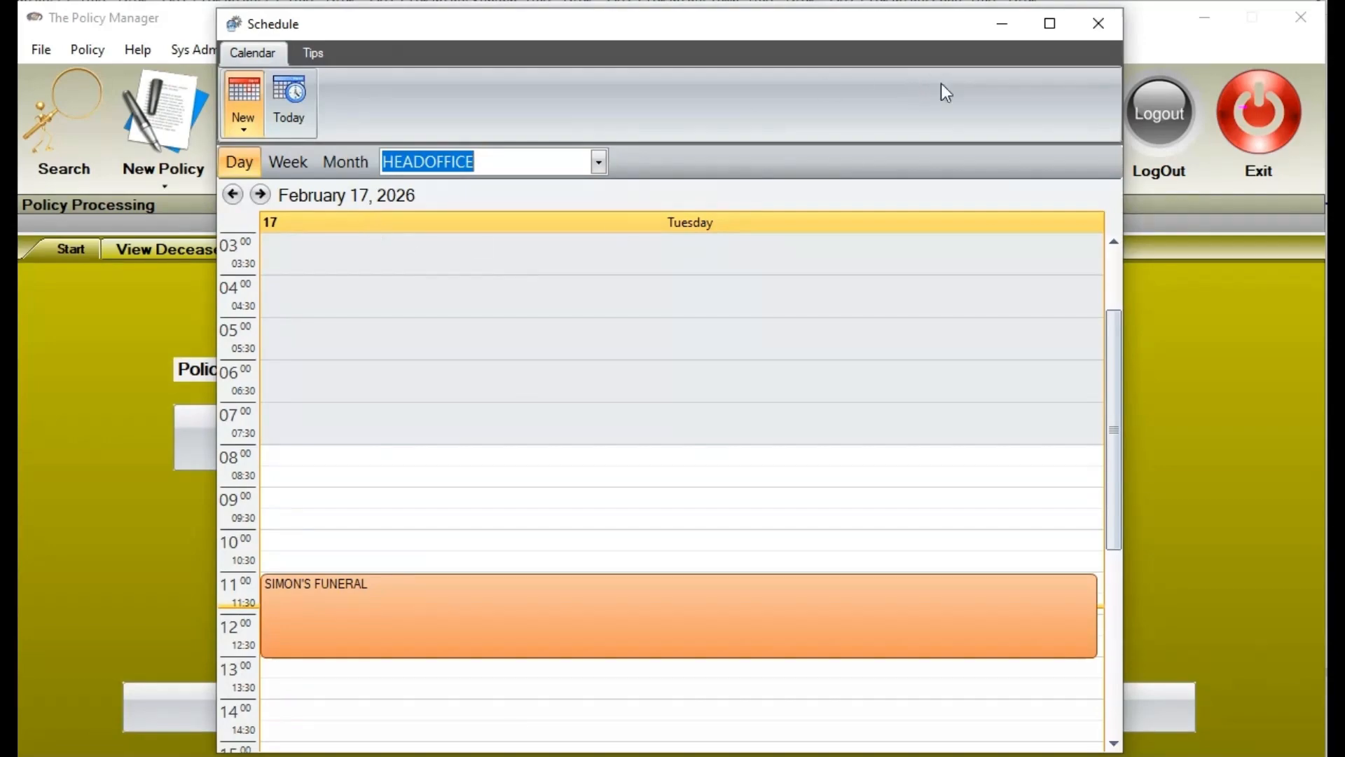
Close the schedule window and return to the claim's deceased and claimant details
click(1097, 24)
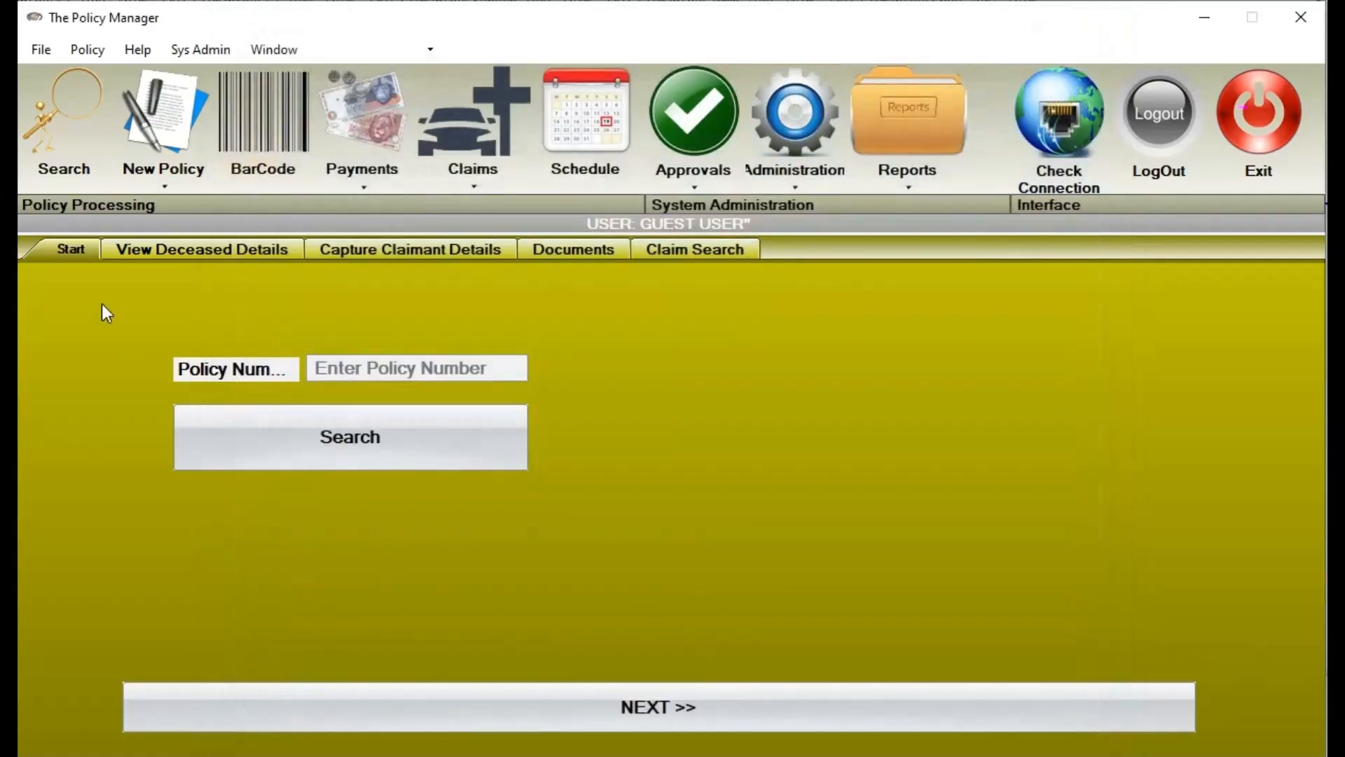
click(214, 251)
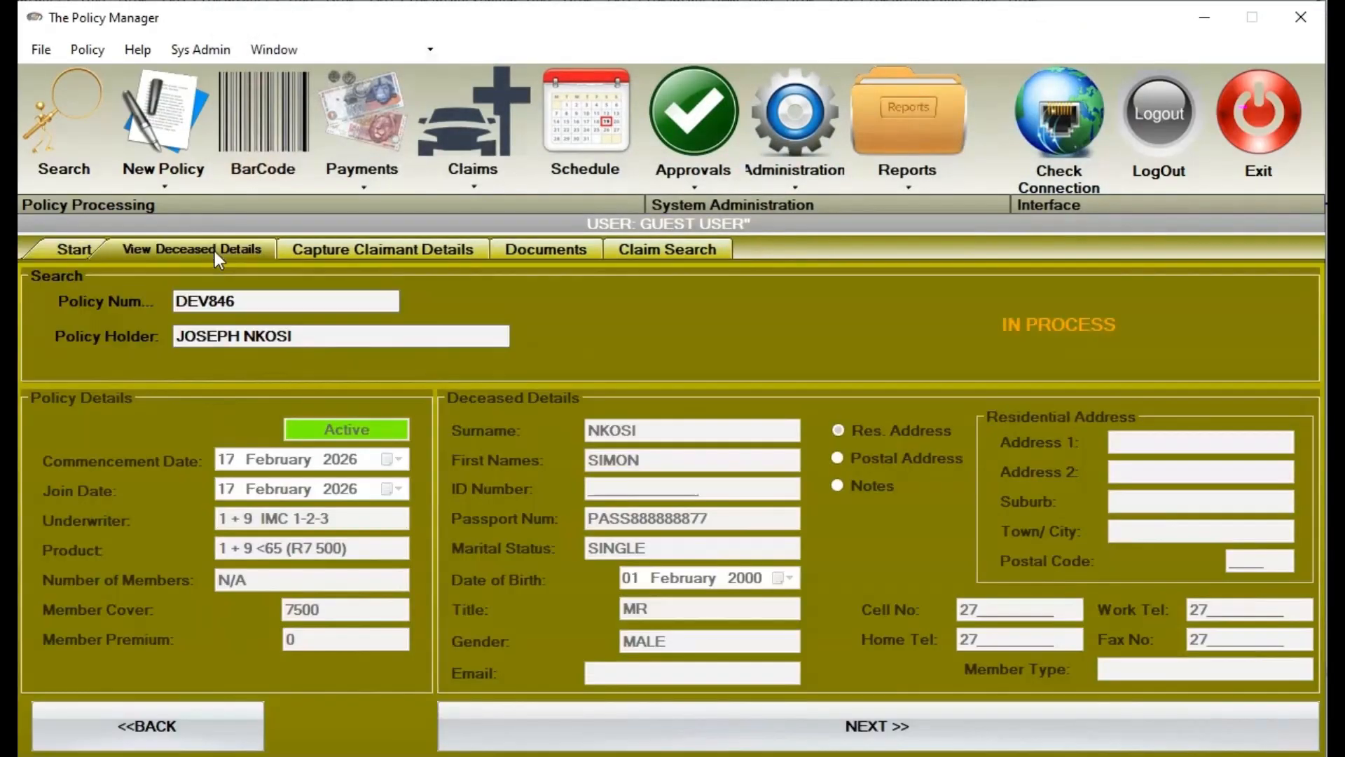
click(342, 251)
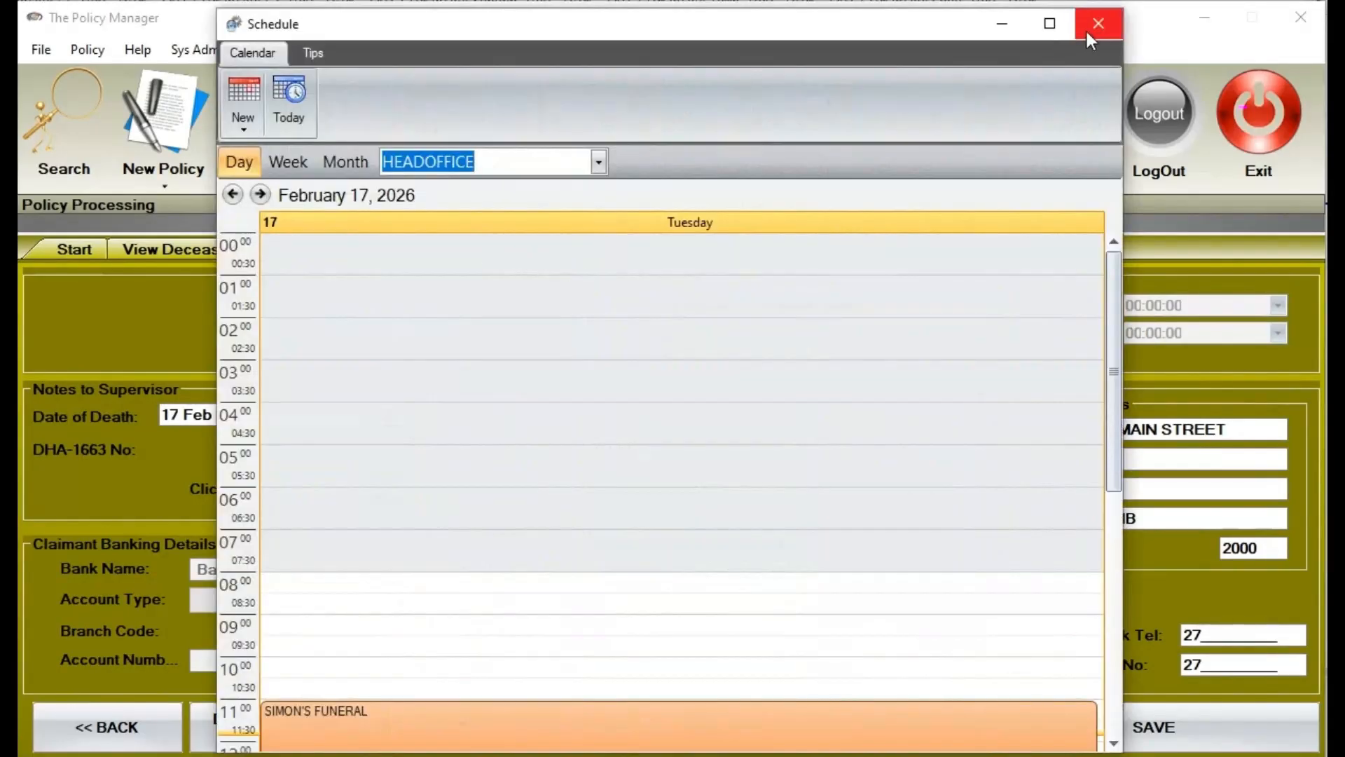
click(1088, 32)
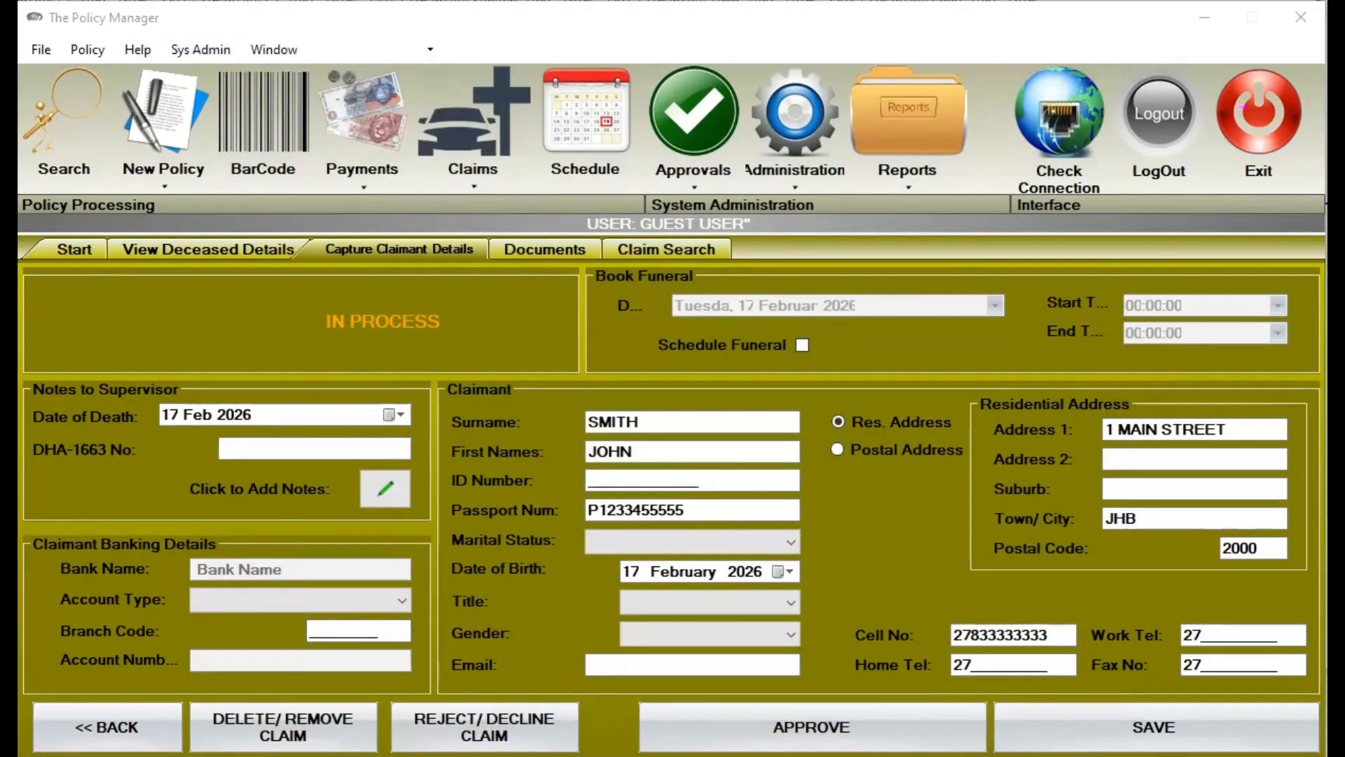
click(714, 185)
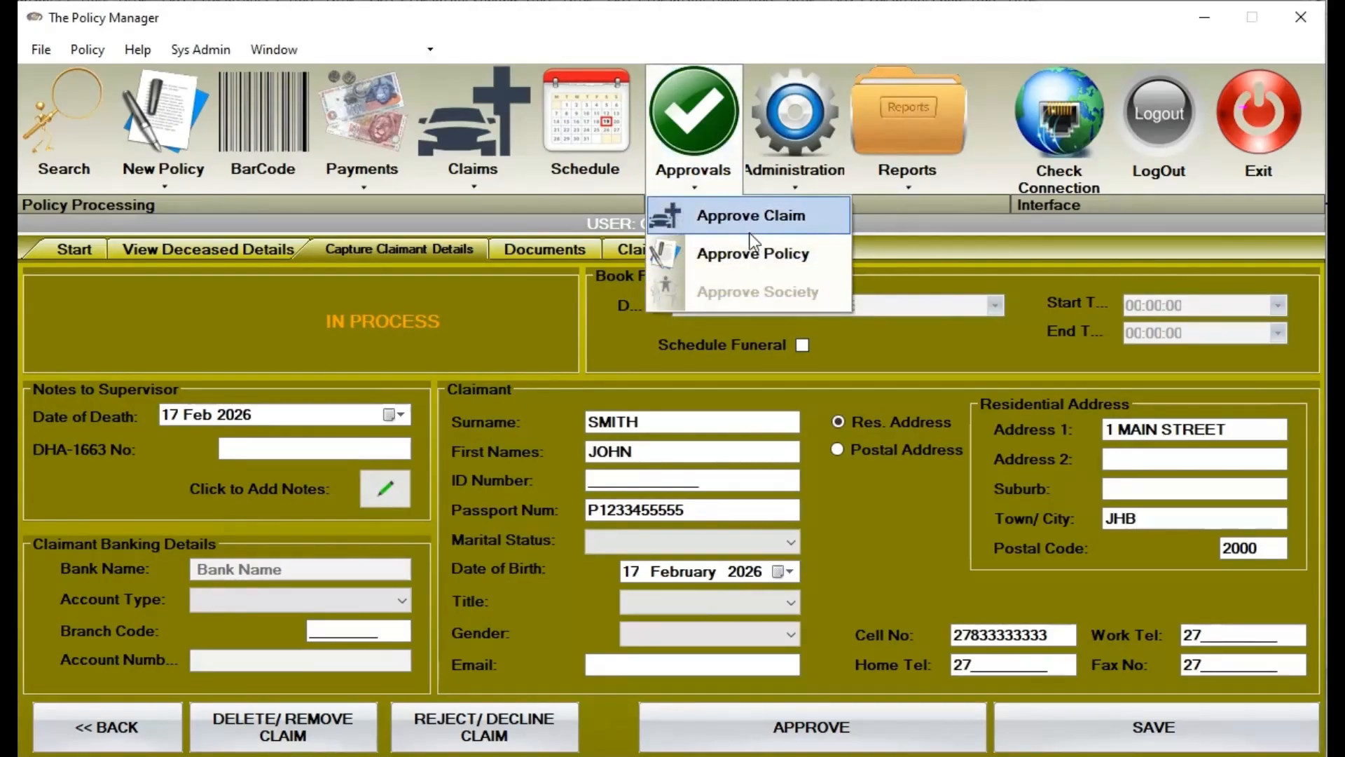
Start Approve Policy, dismiss the Unresolved Notes dialog, then reopen Approve Policy's search
click(753, 254)
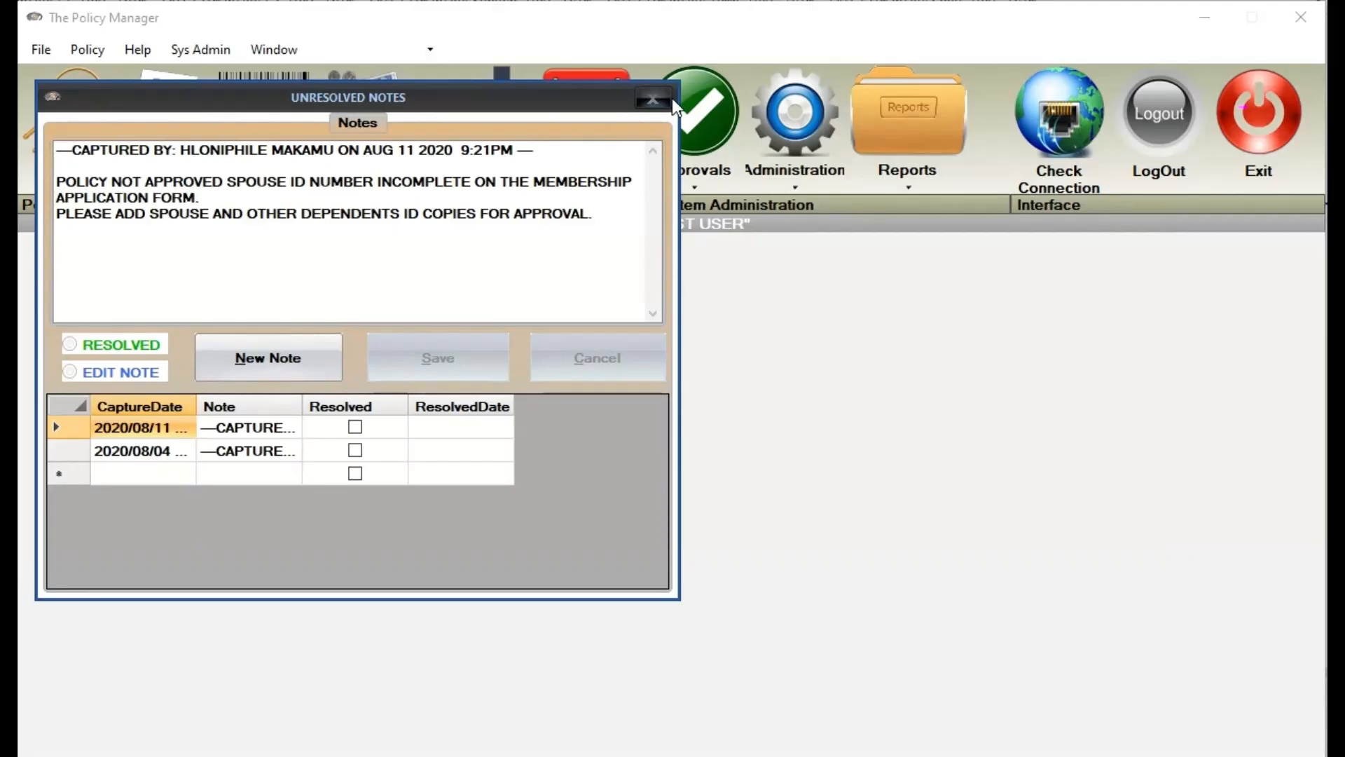
click(669, 98)
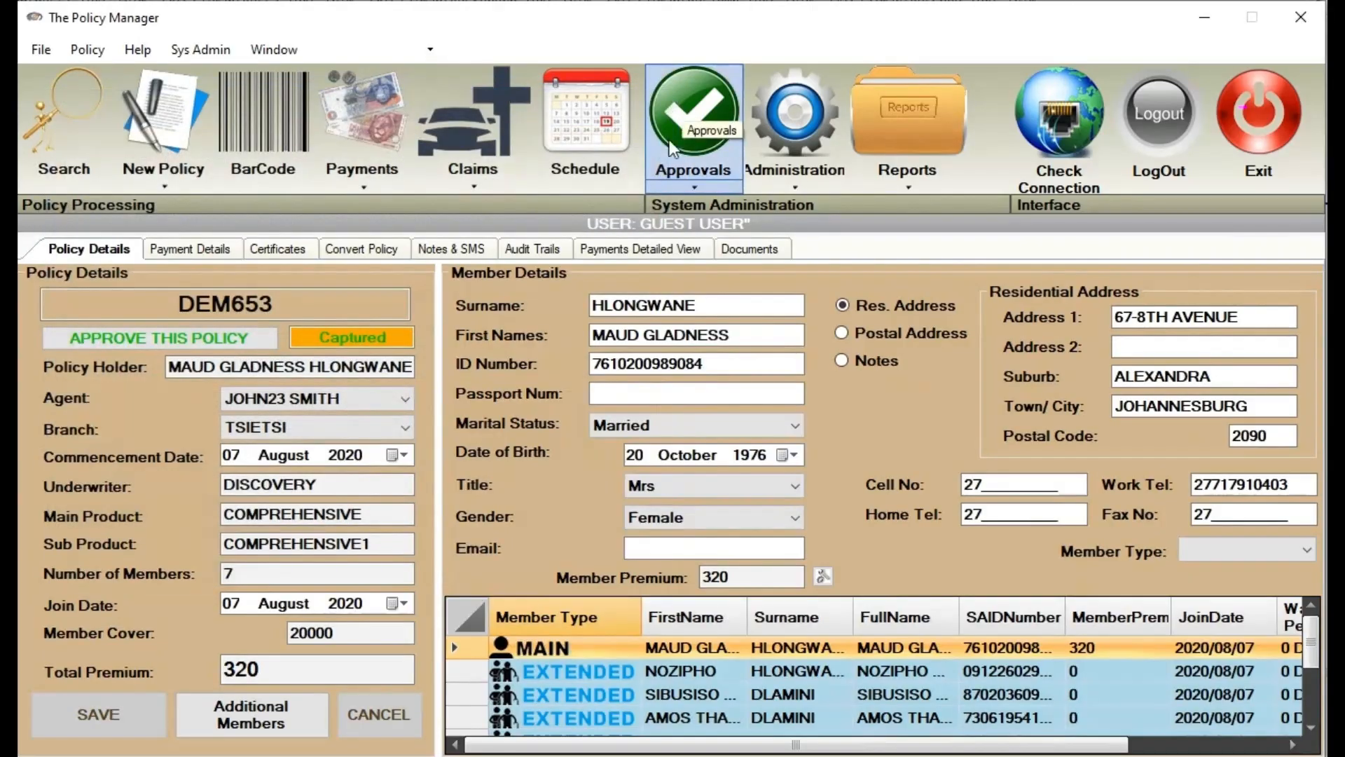
click(703, 188)
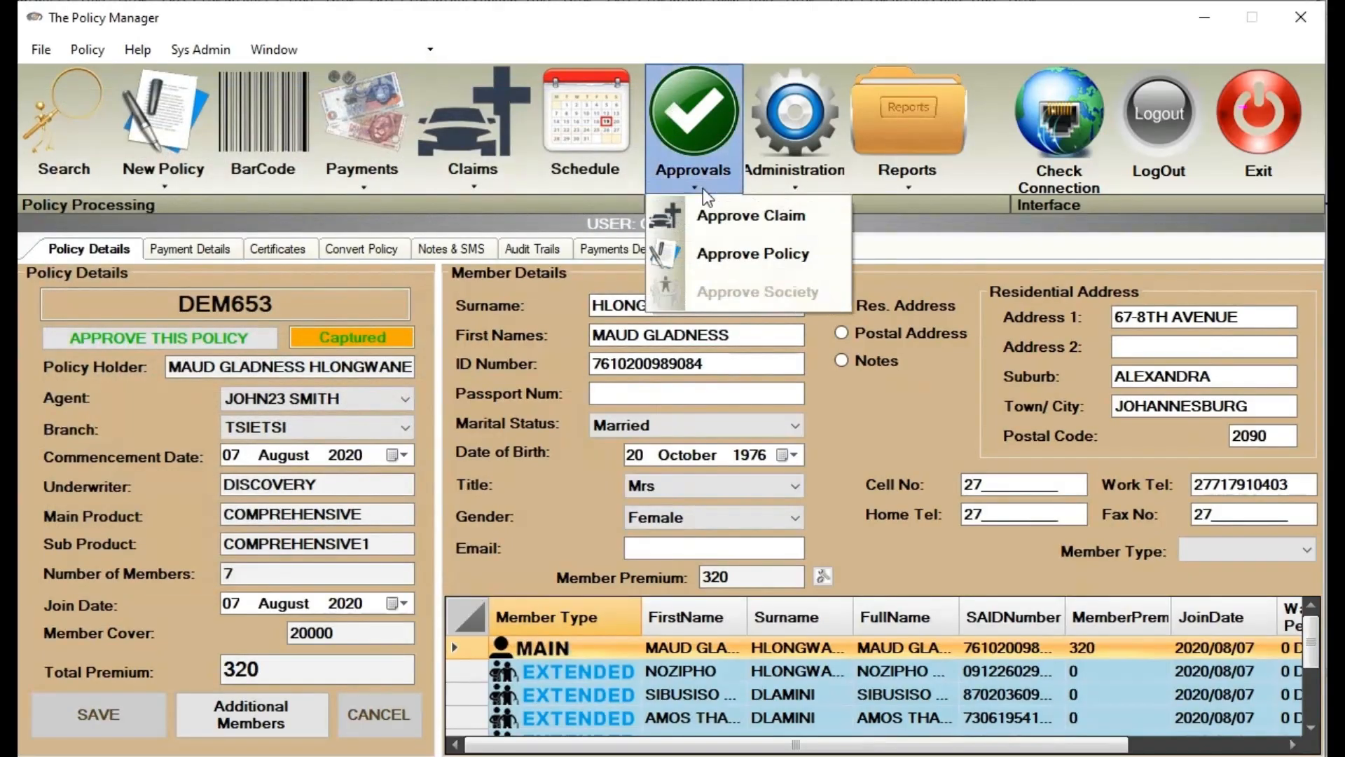
click(788, 255)
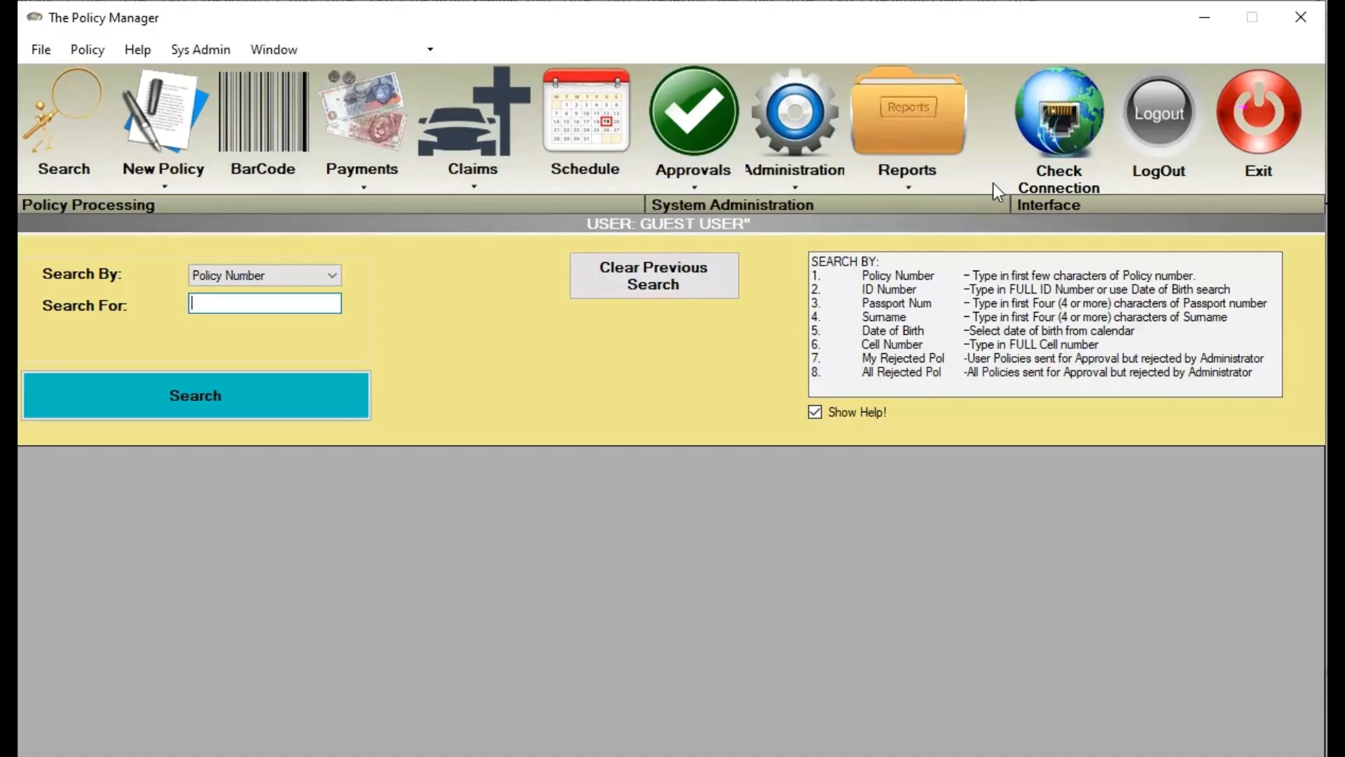
Create new society SOC999999 named JOHN'S SOCIETY with DISCOVERY as underwriter
click(783, 187)
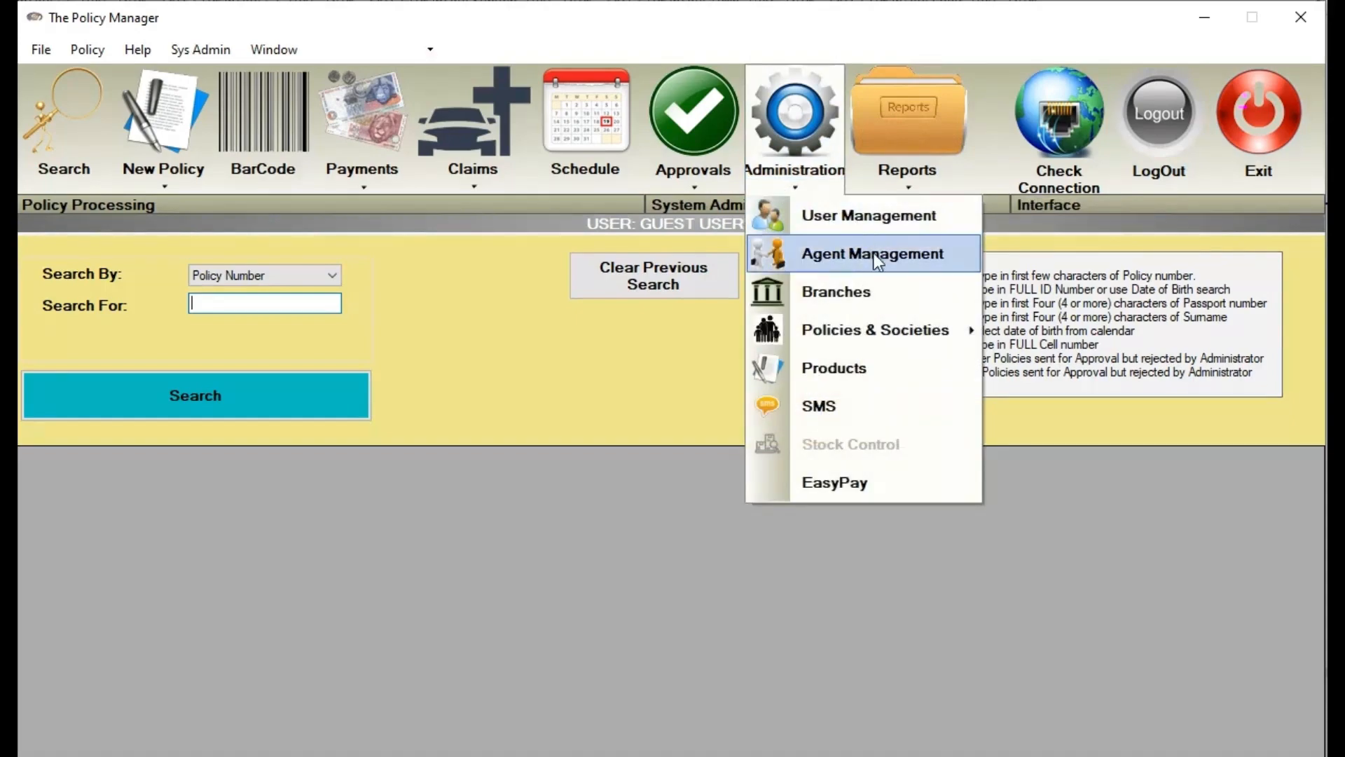
mouse_move(873, 331)
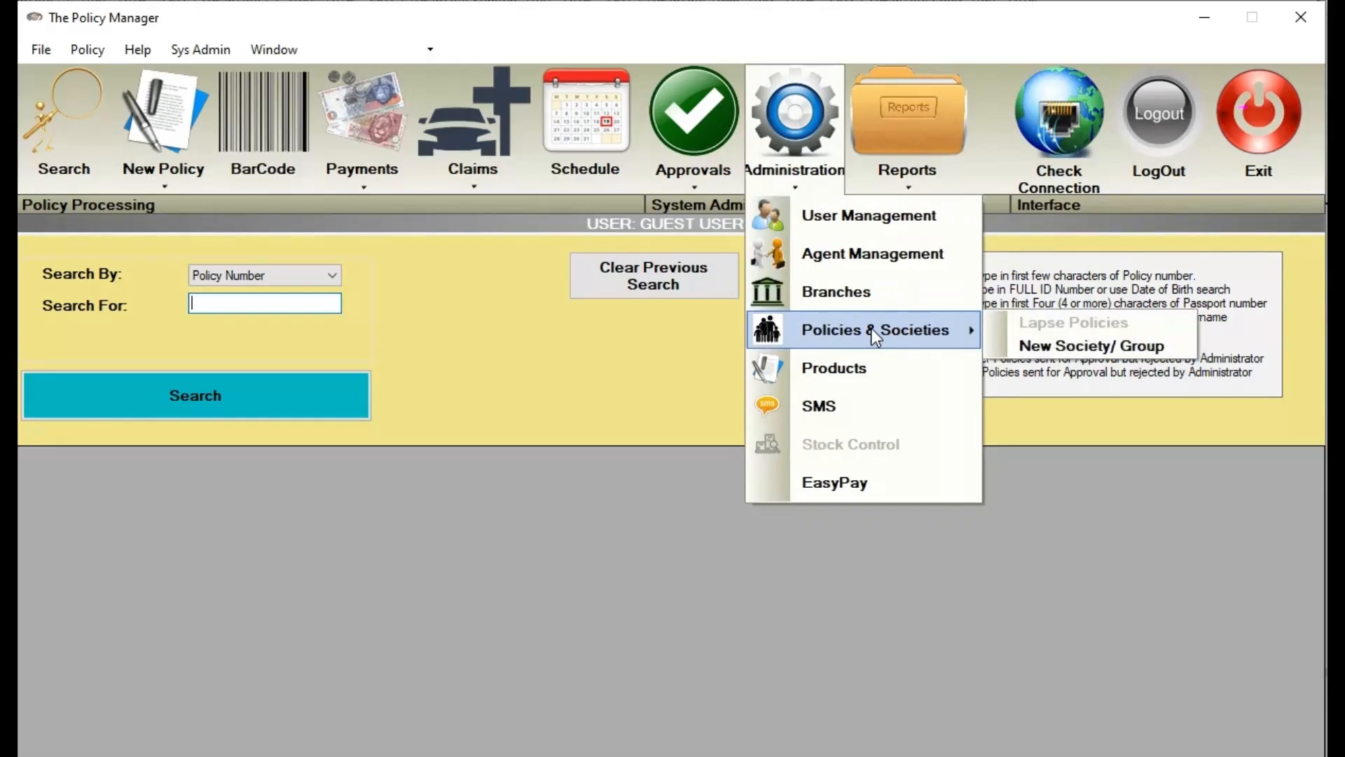
click(1111, 348)
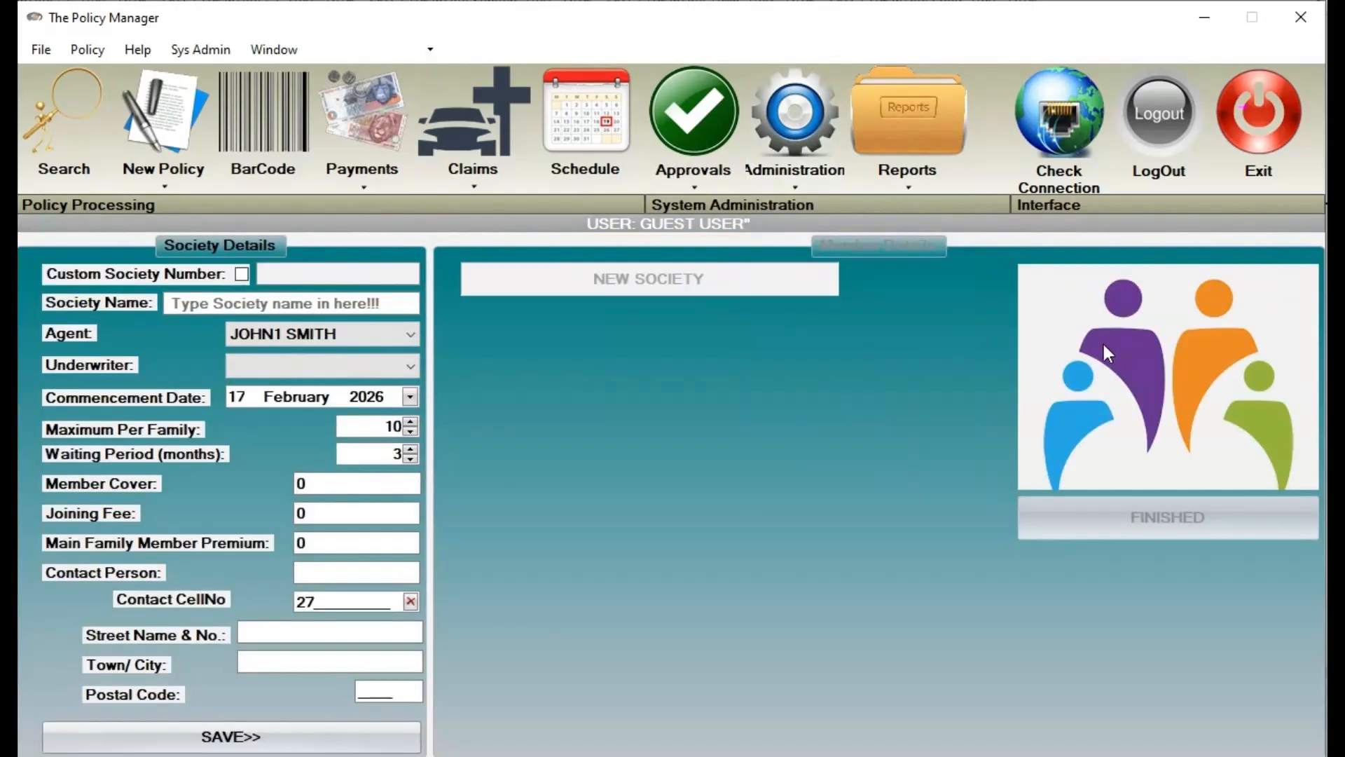
click(242, 273)
text(S)
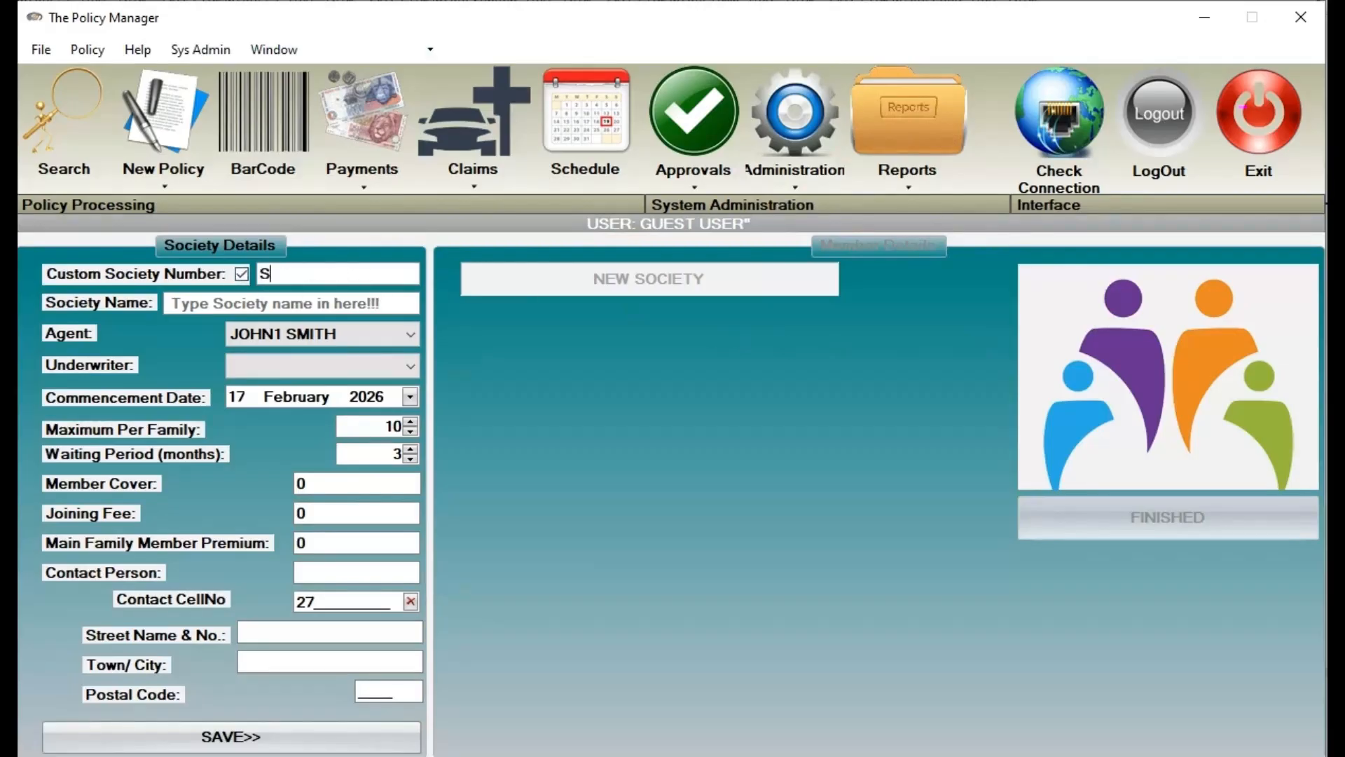
text(OC999999)
click(283, 304)
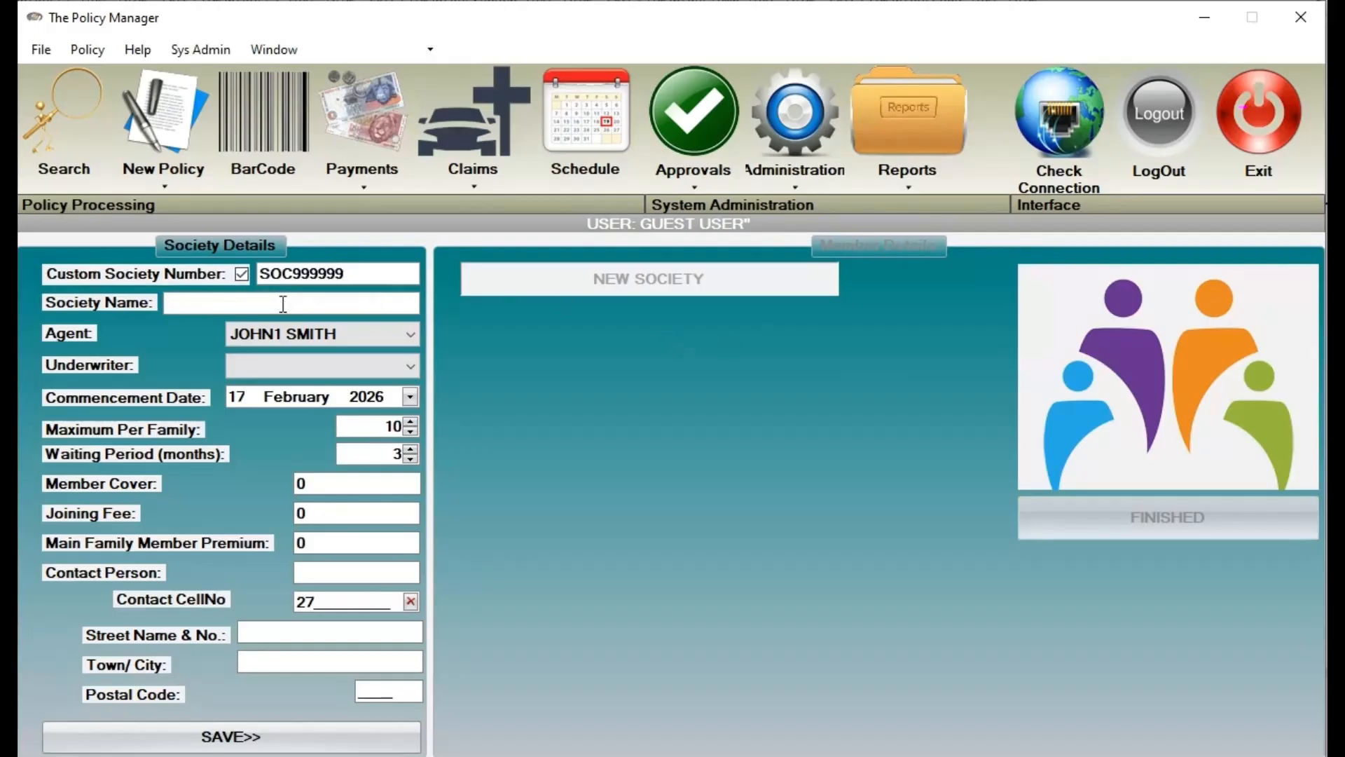
text(JOHN'S S)
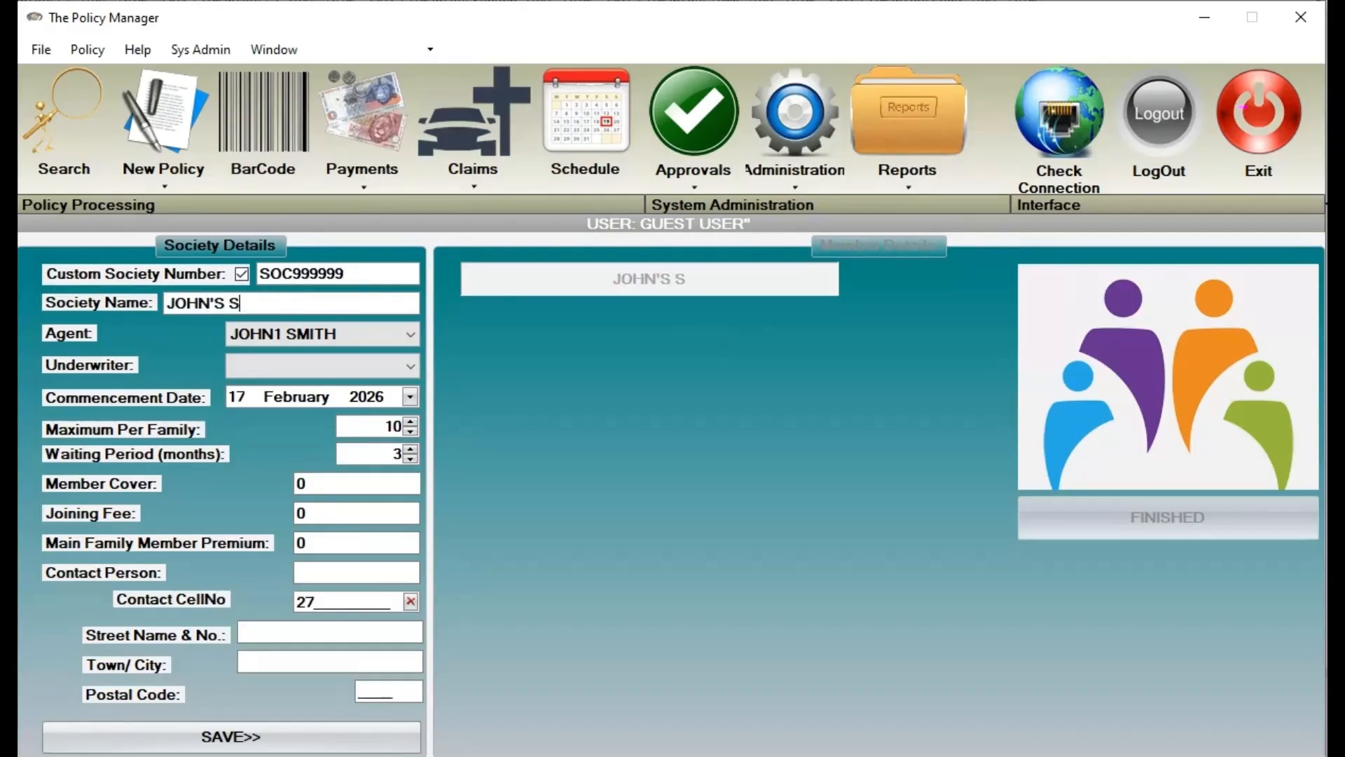
text(OCIETY)
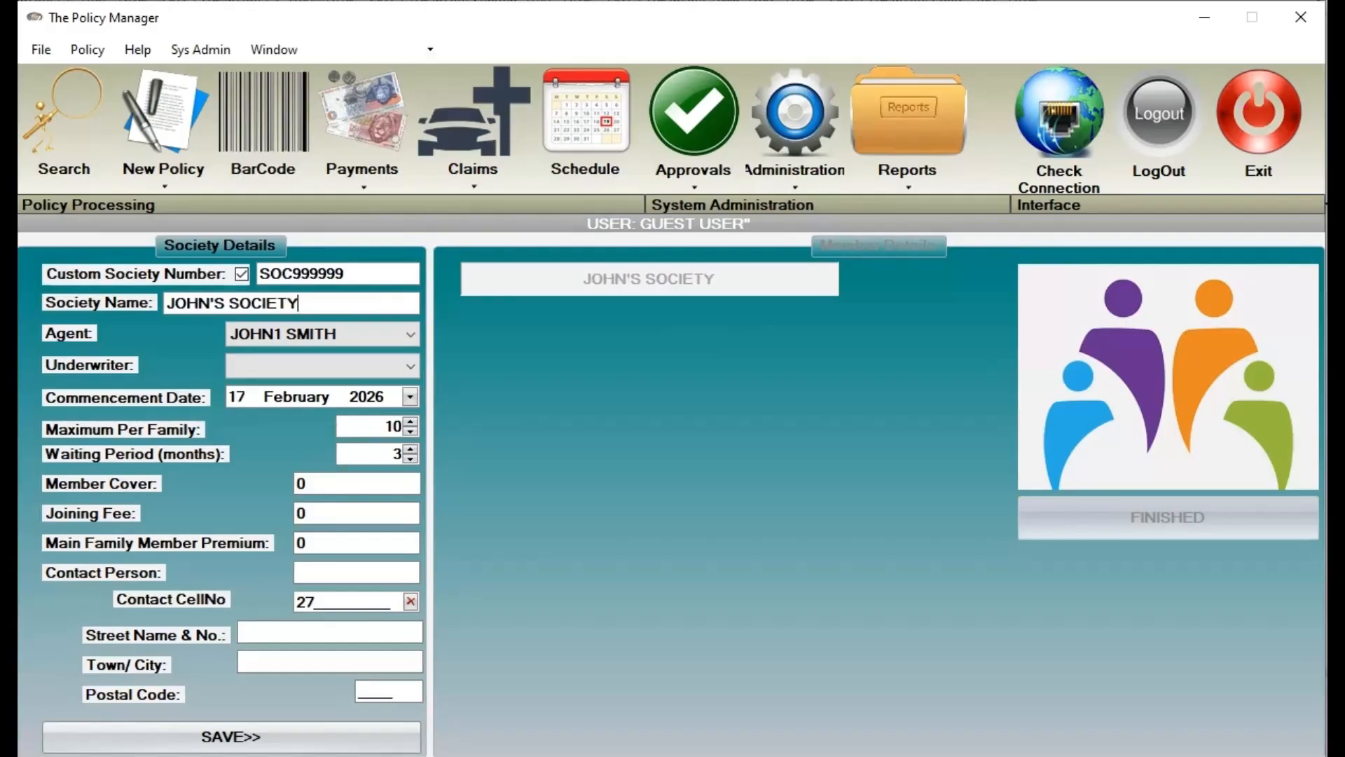
key(Tab)
key(Down)
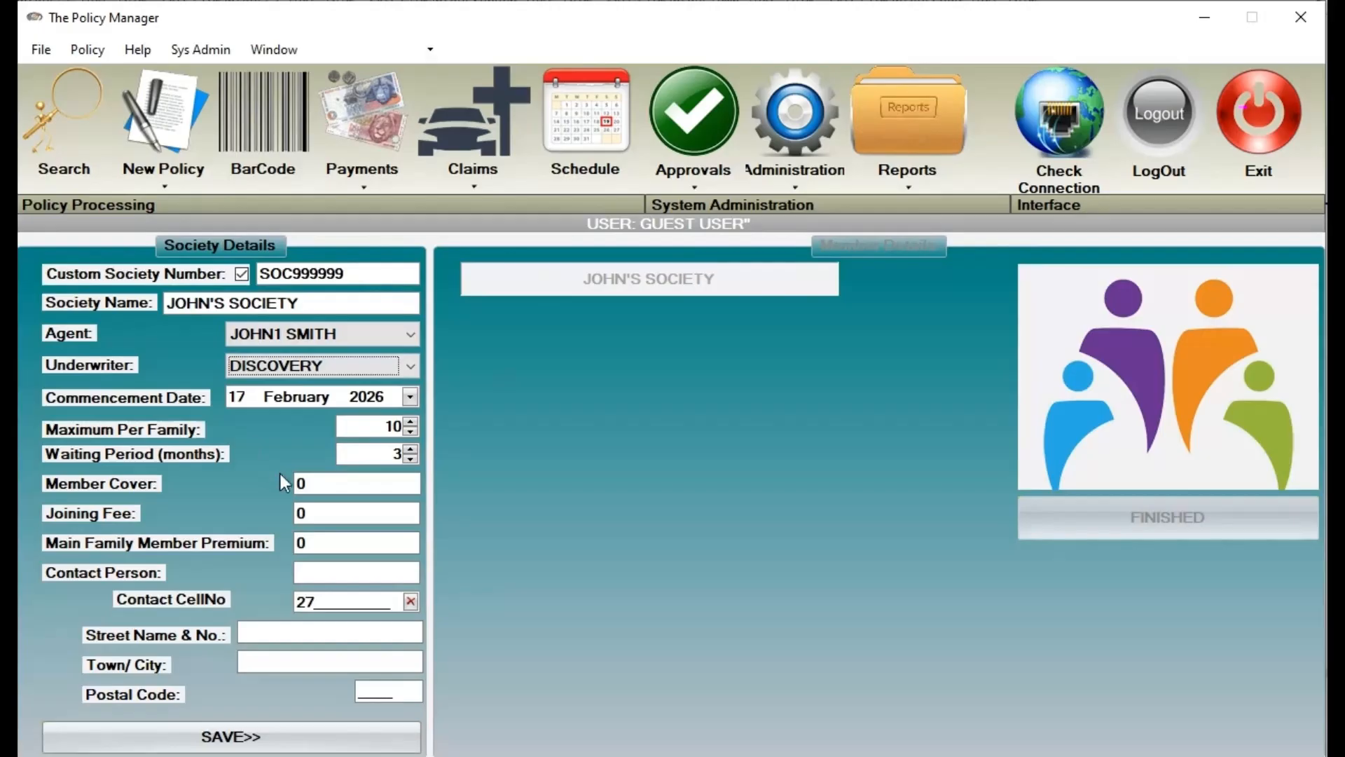
Set 20000.00 member cover, a 150.00 main member premium and the contact person, then save
click(351, 484)
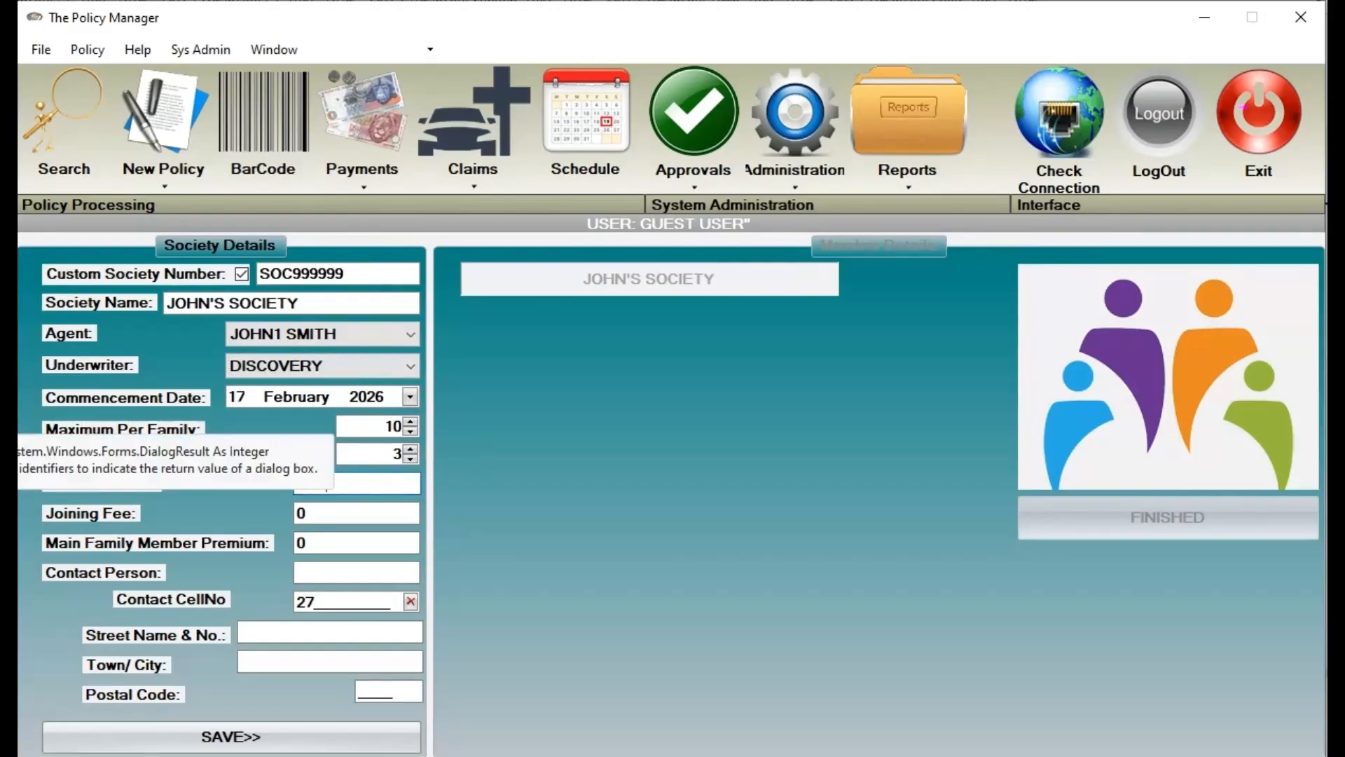
click(371, 512)
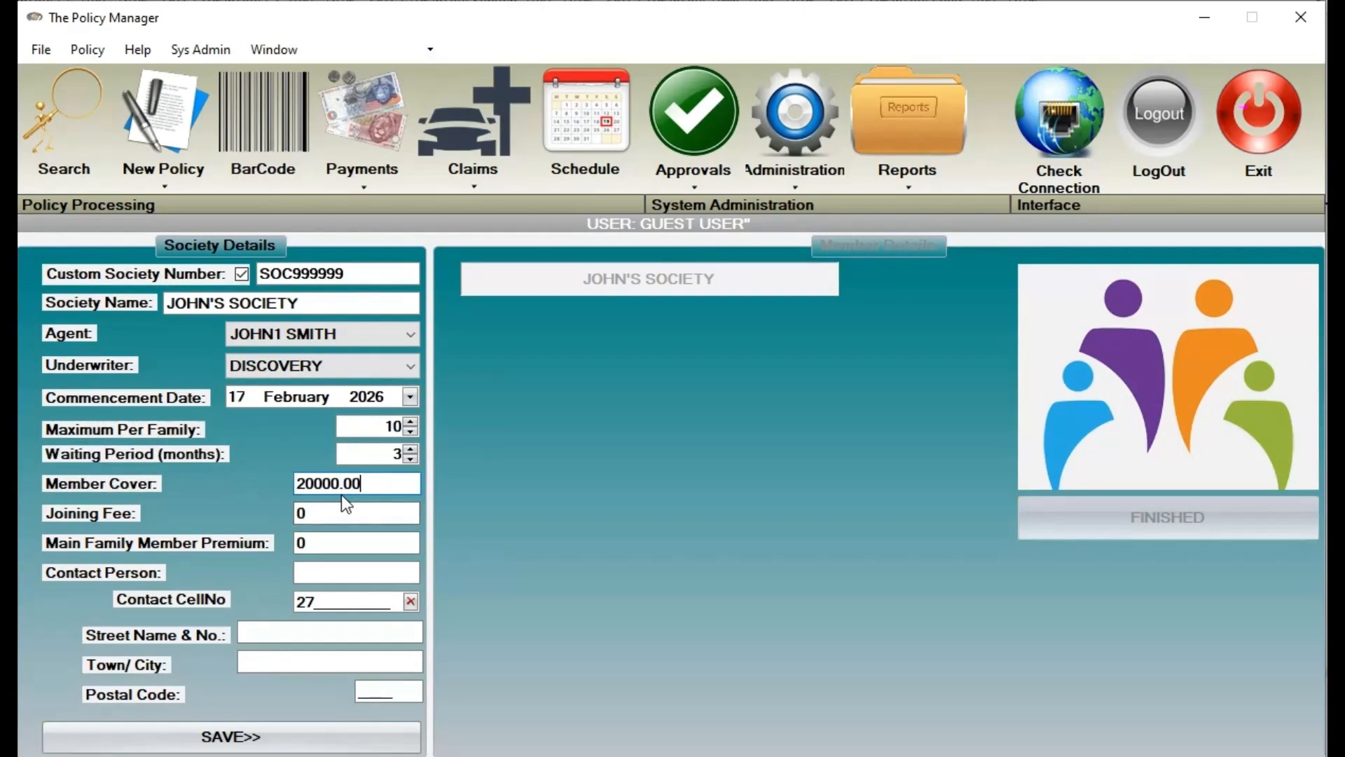
key(Tab)
key(Tab)
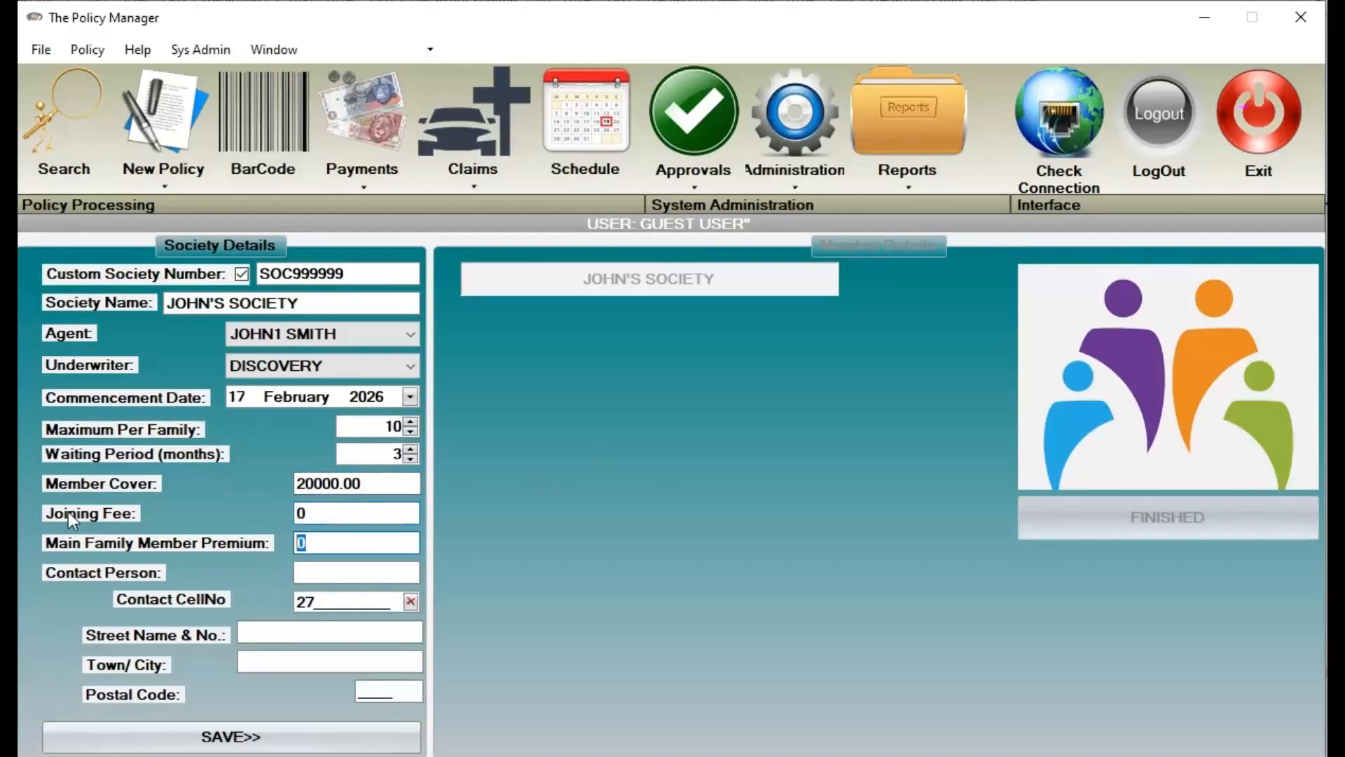
text(150.00)
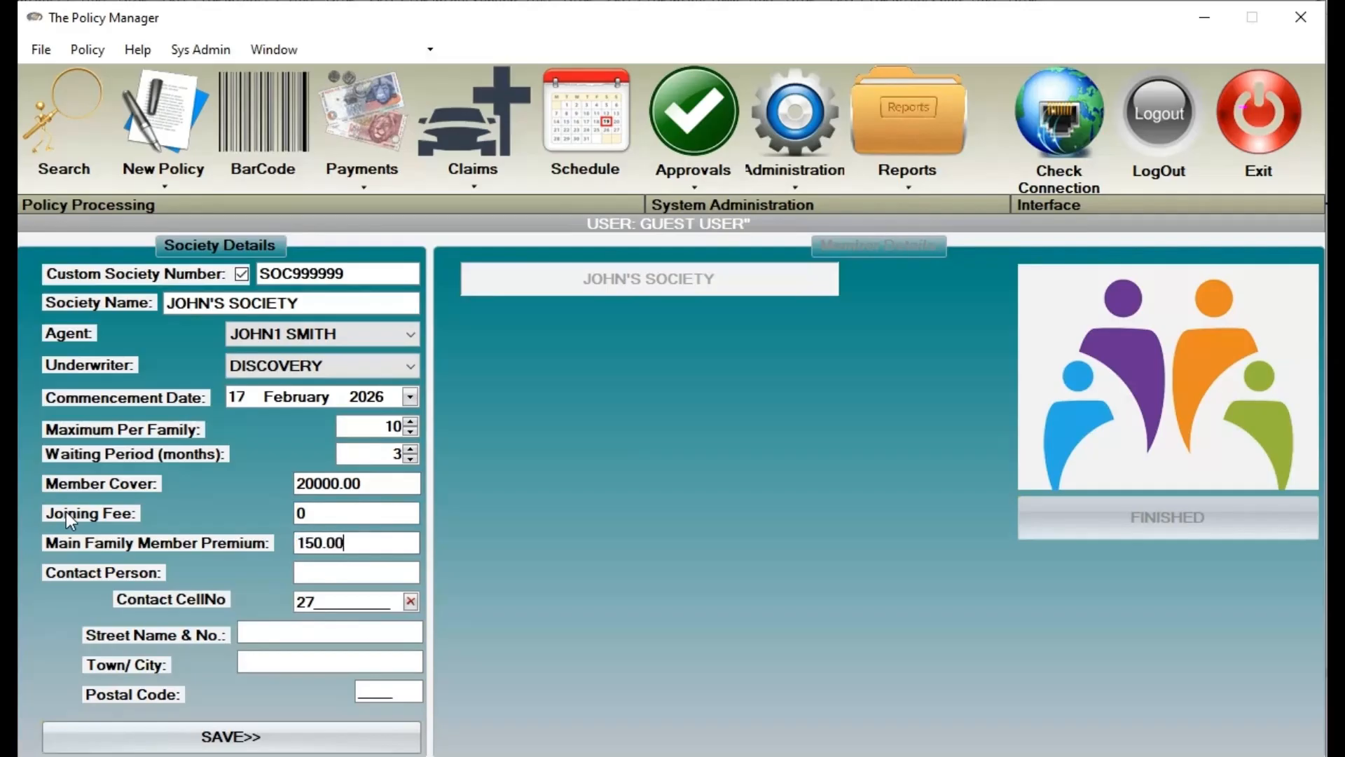
click(364, 575)
text(JON)
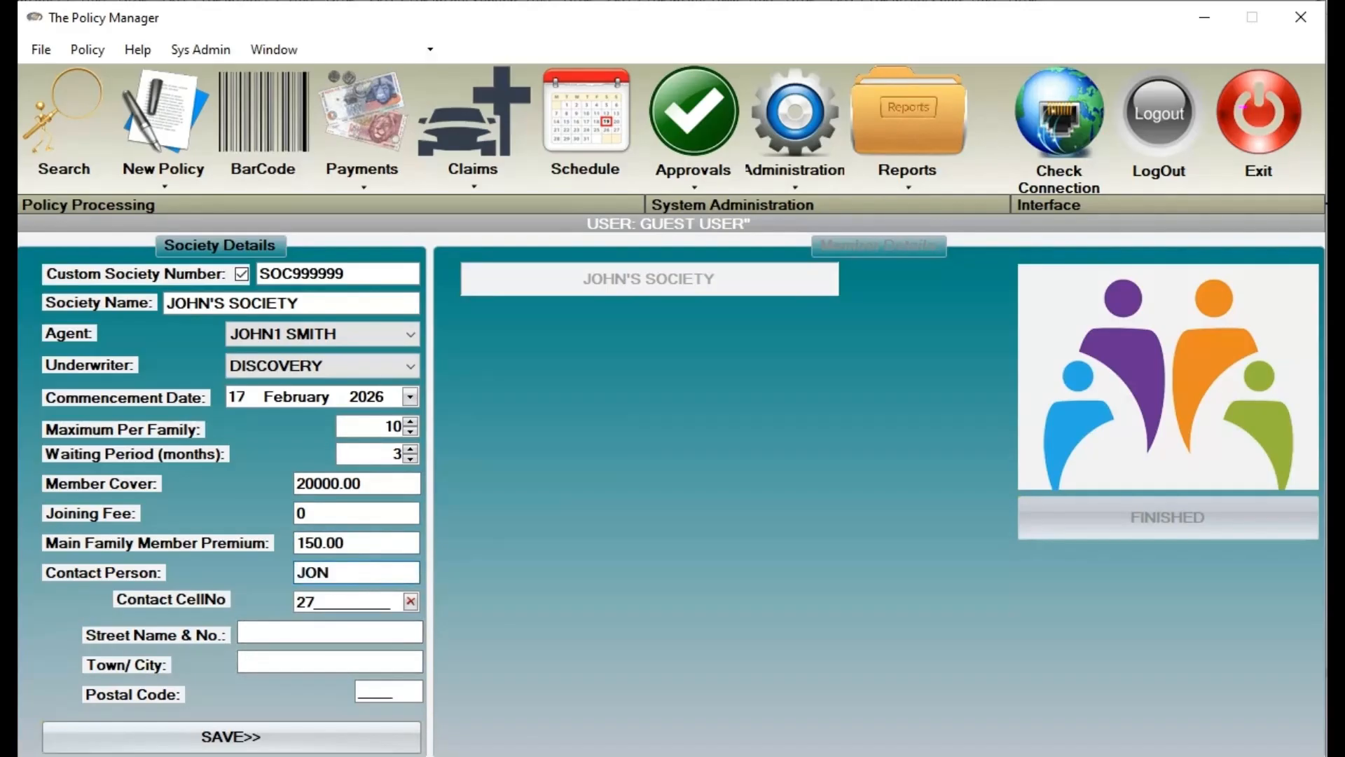
text(HN)
text(999999999)
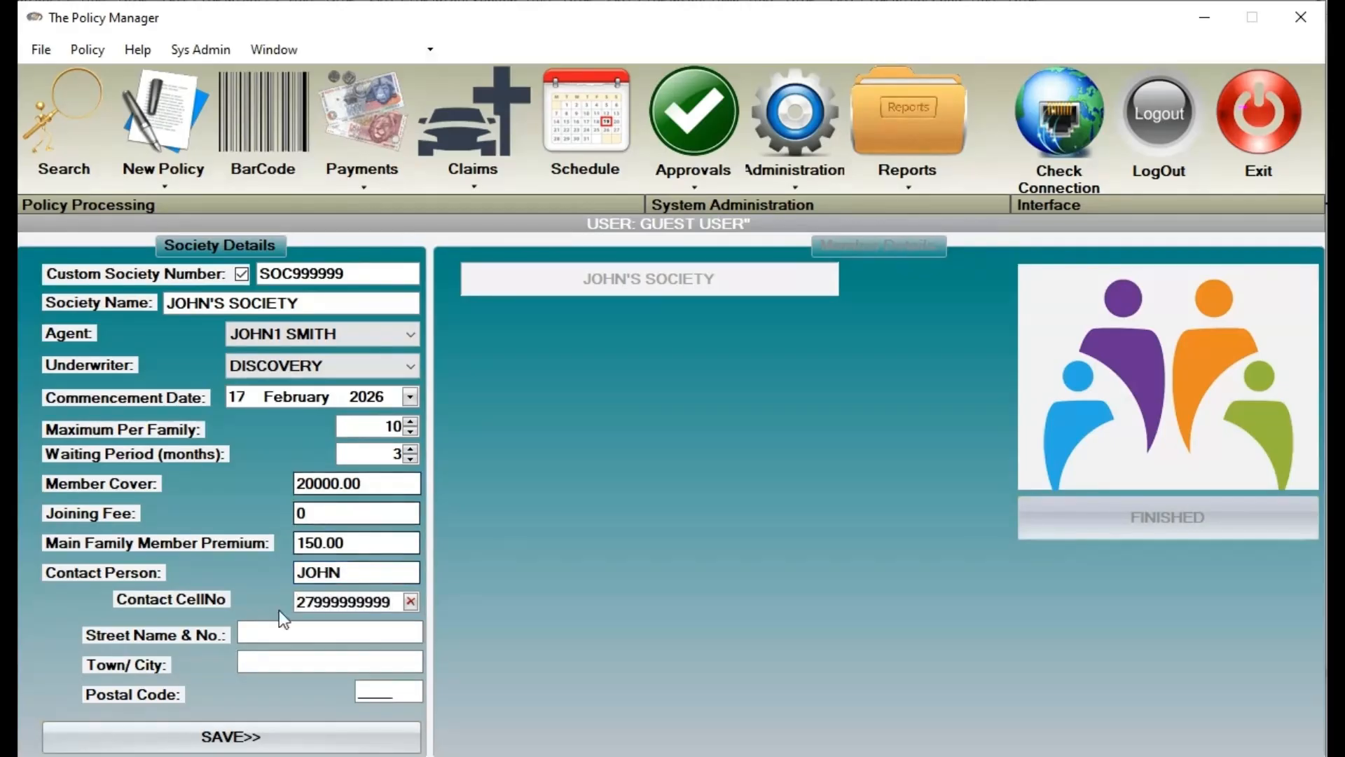
click(297, 729)
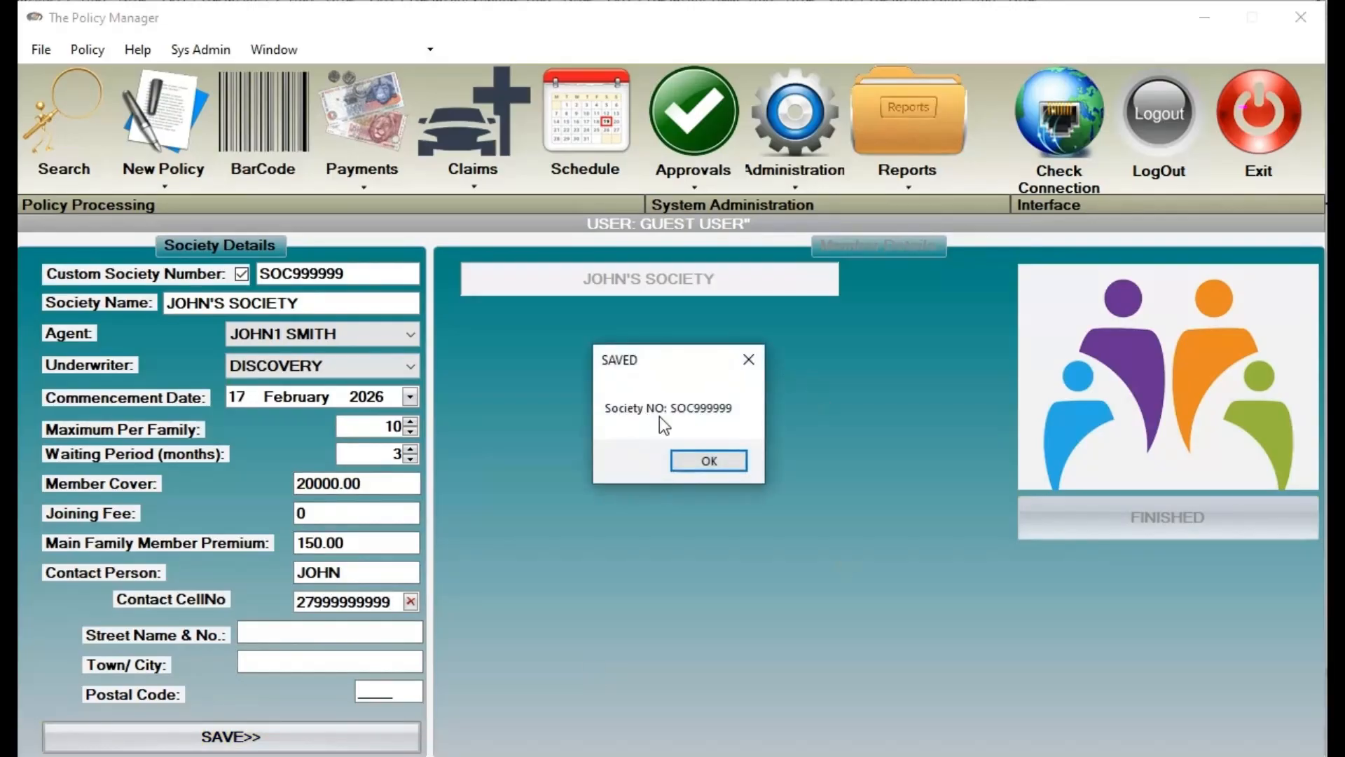
Start a new policy with underwriter DISCOVERY and JOHN'S SOCIETY as both main and sub product
click(709, 461)
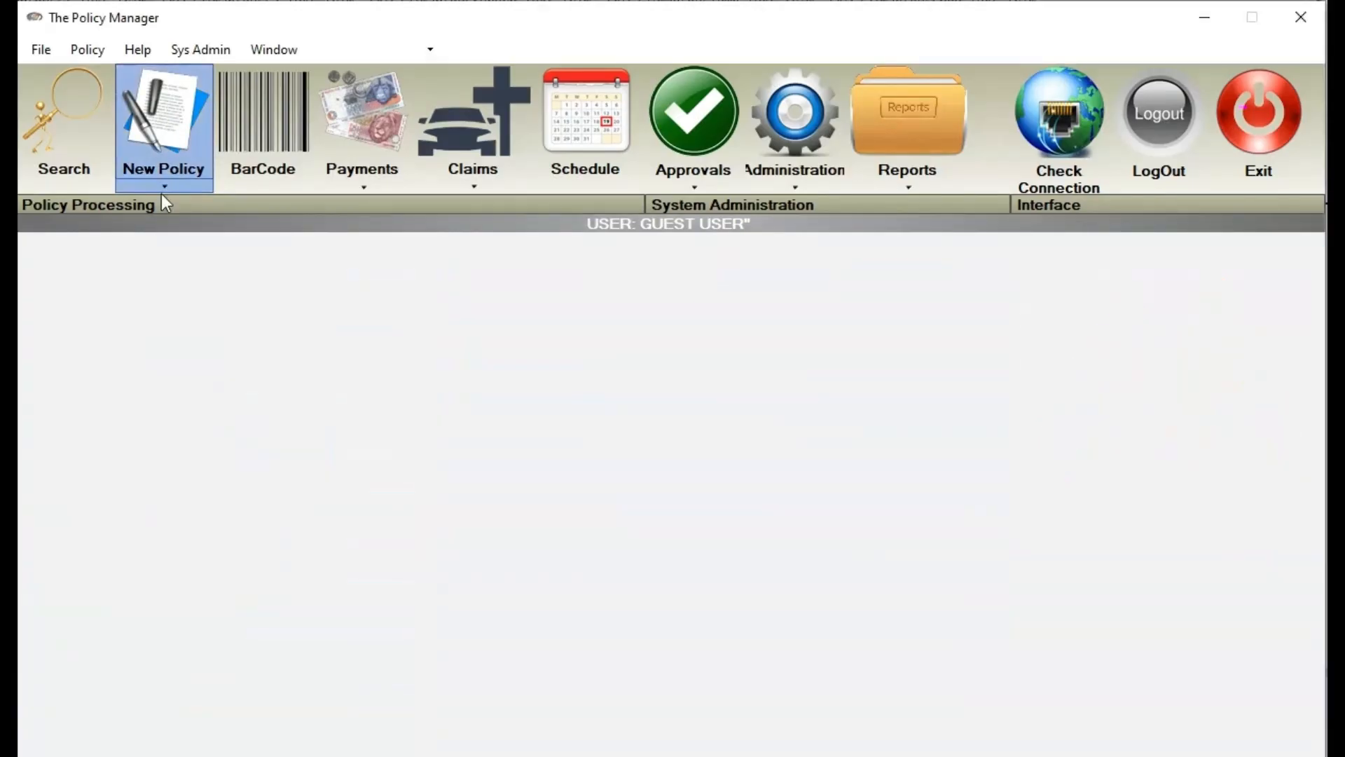
click(162, 192)
click(328, 488)
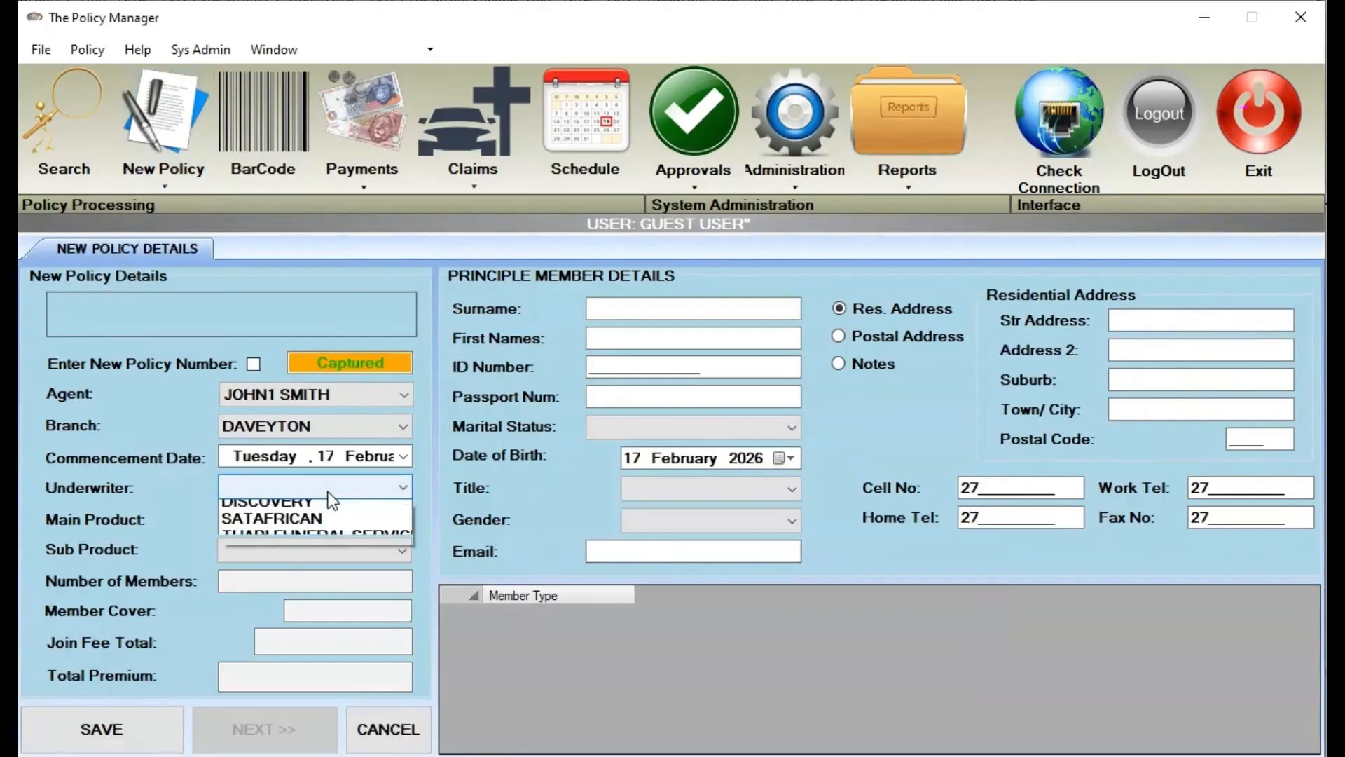
click(338, 506)
click(355, 522)
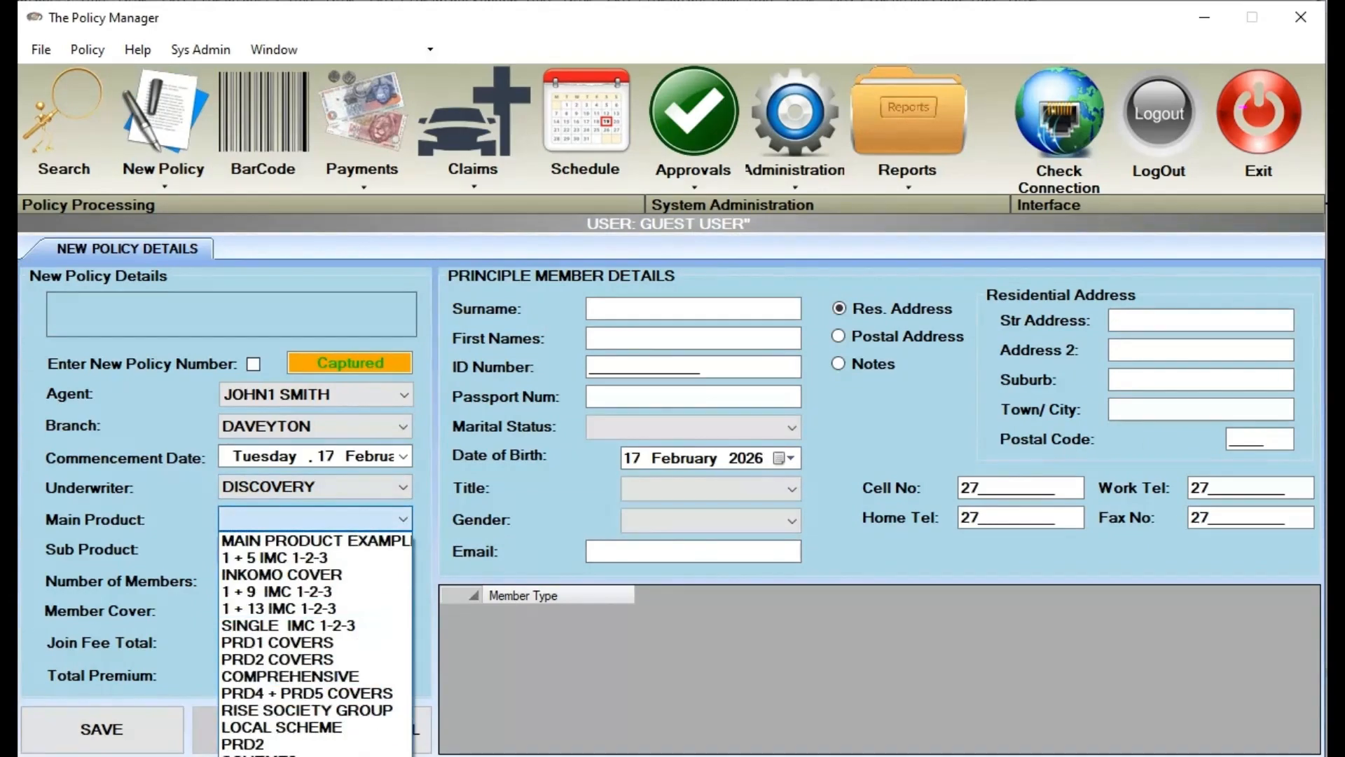
click(336, 756)
click(331, 549)
click(340, 570)
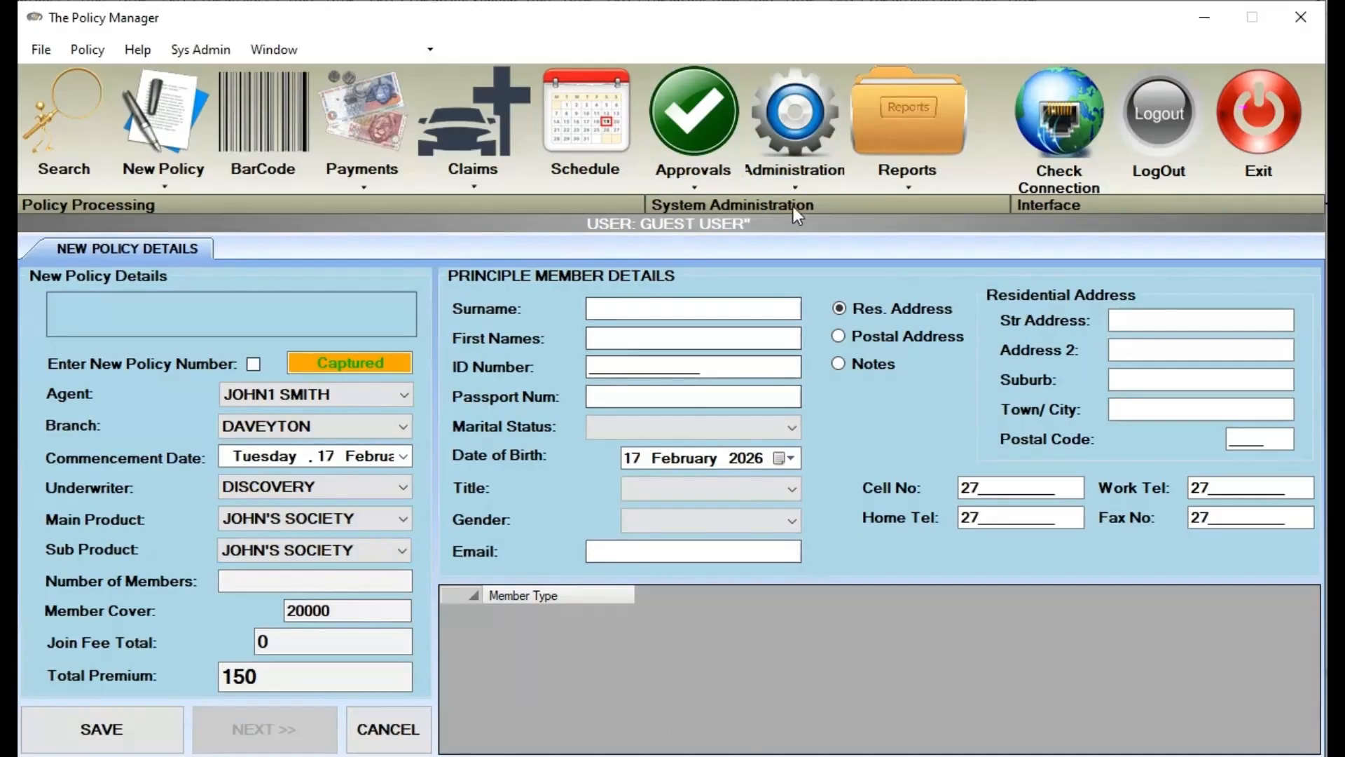
List DISCOVERY's products in Products administration and select the JOHNS SOCIETY main product
click(802, 188)
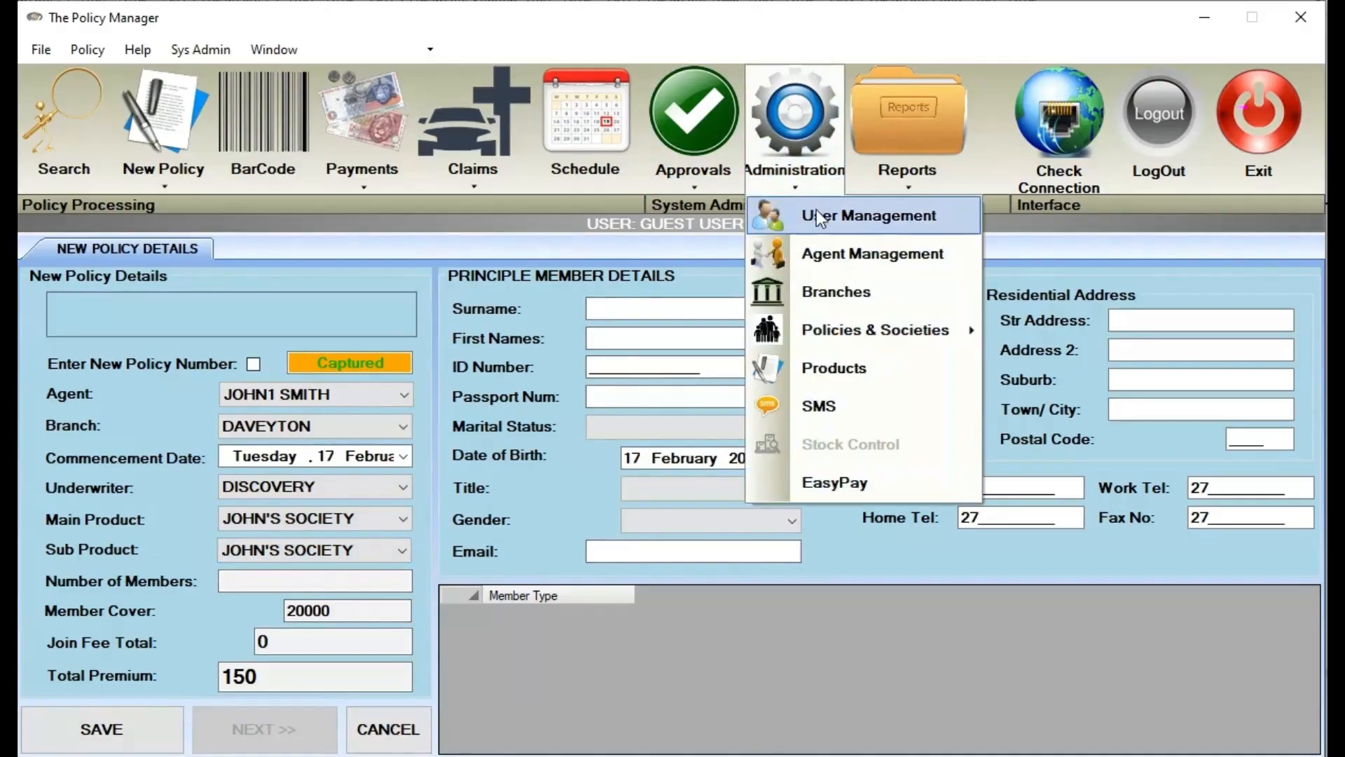
click(840, 380)
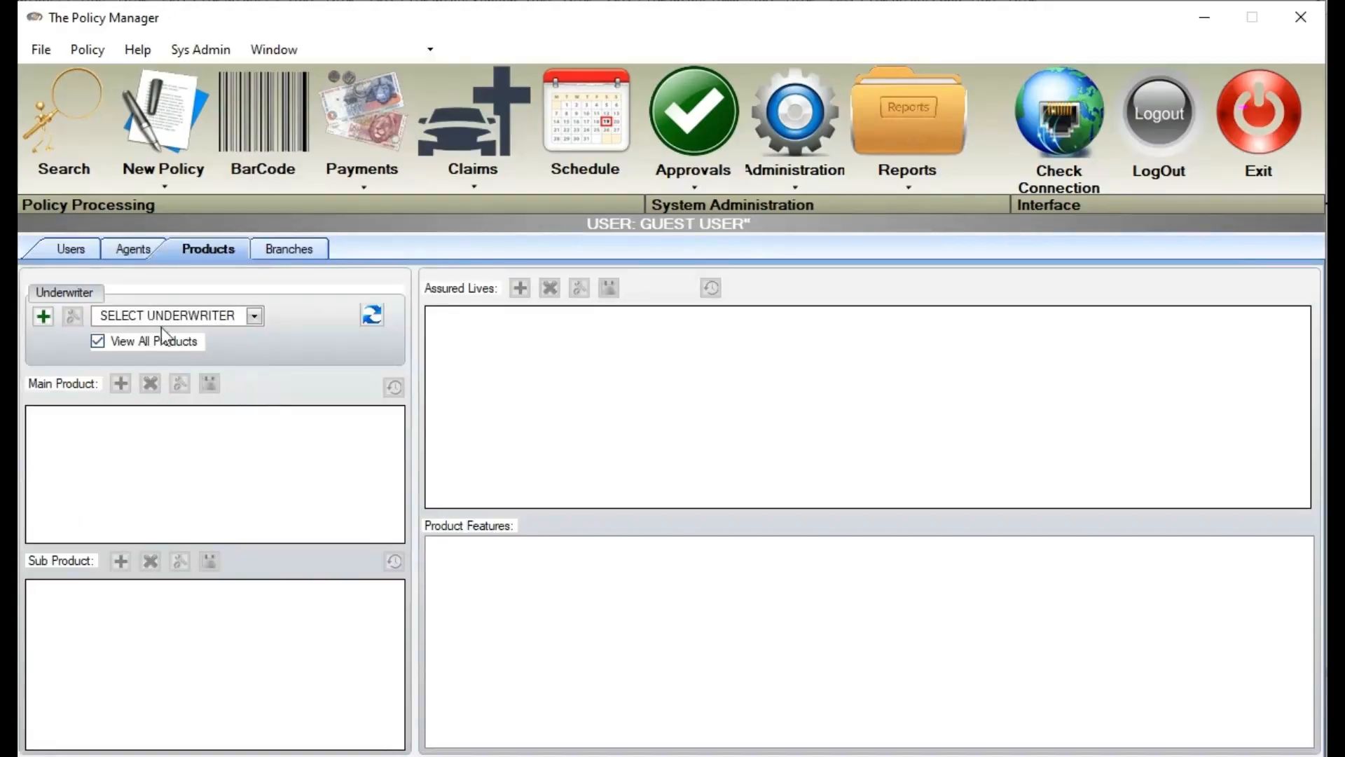
click(175, 319)
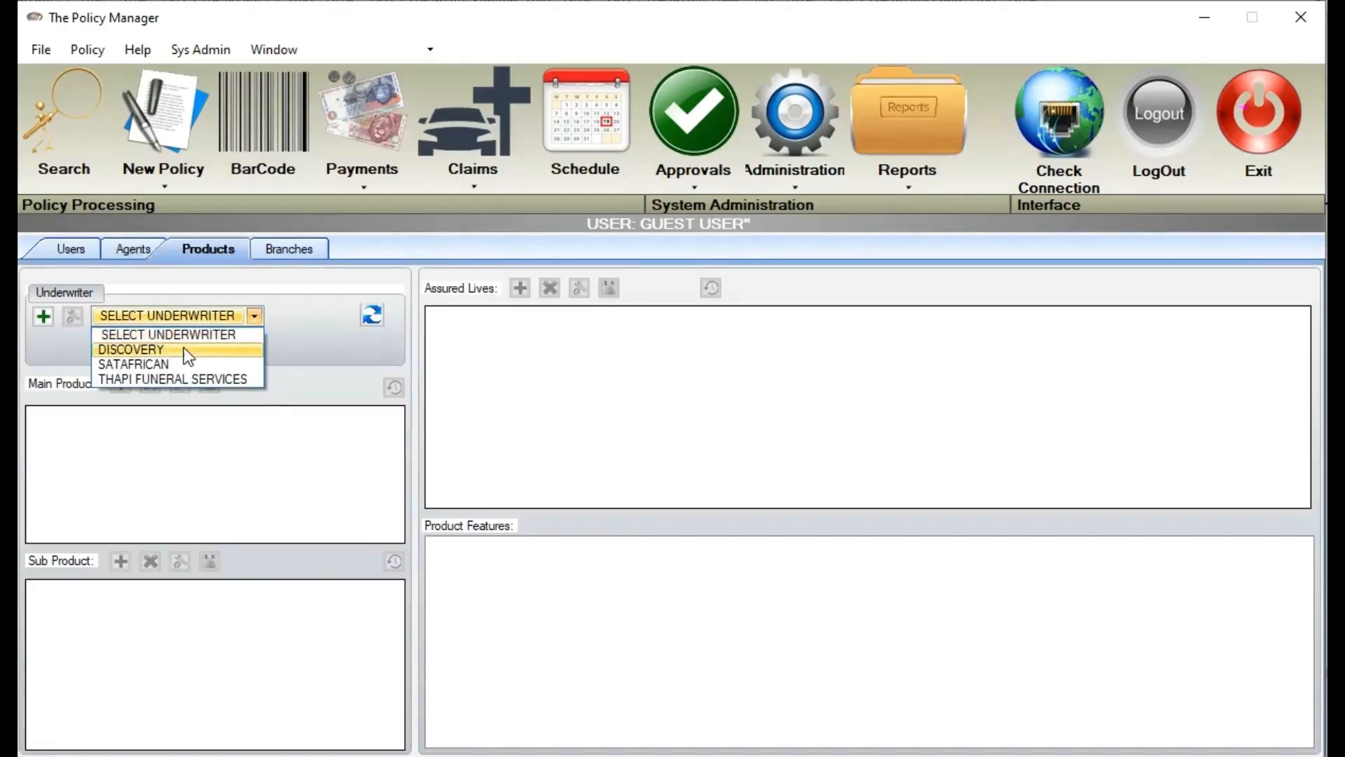
key(Return)
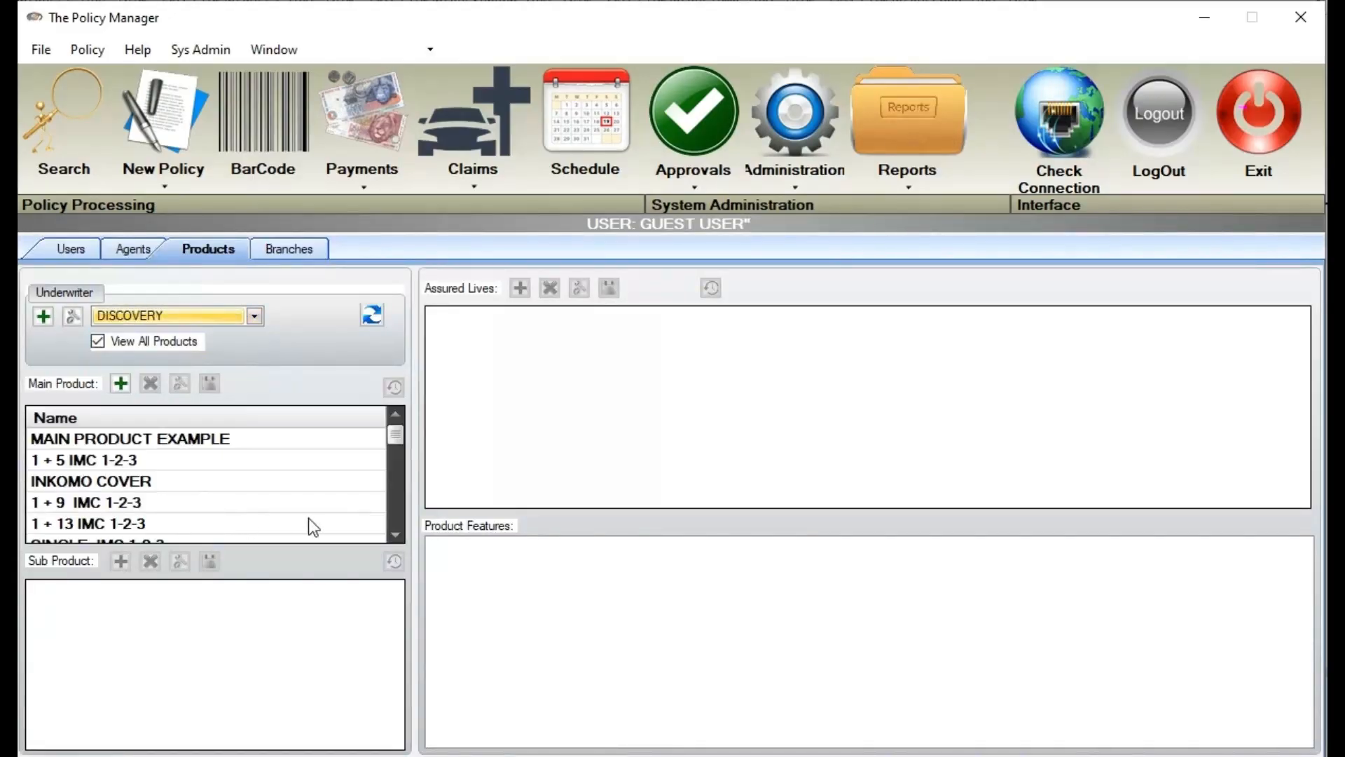
scroll(397, 537, down, 3)
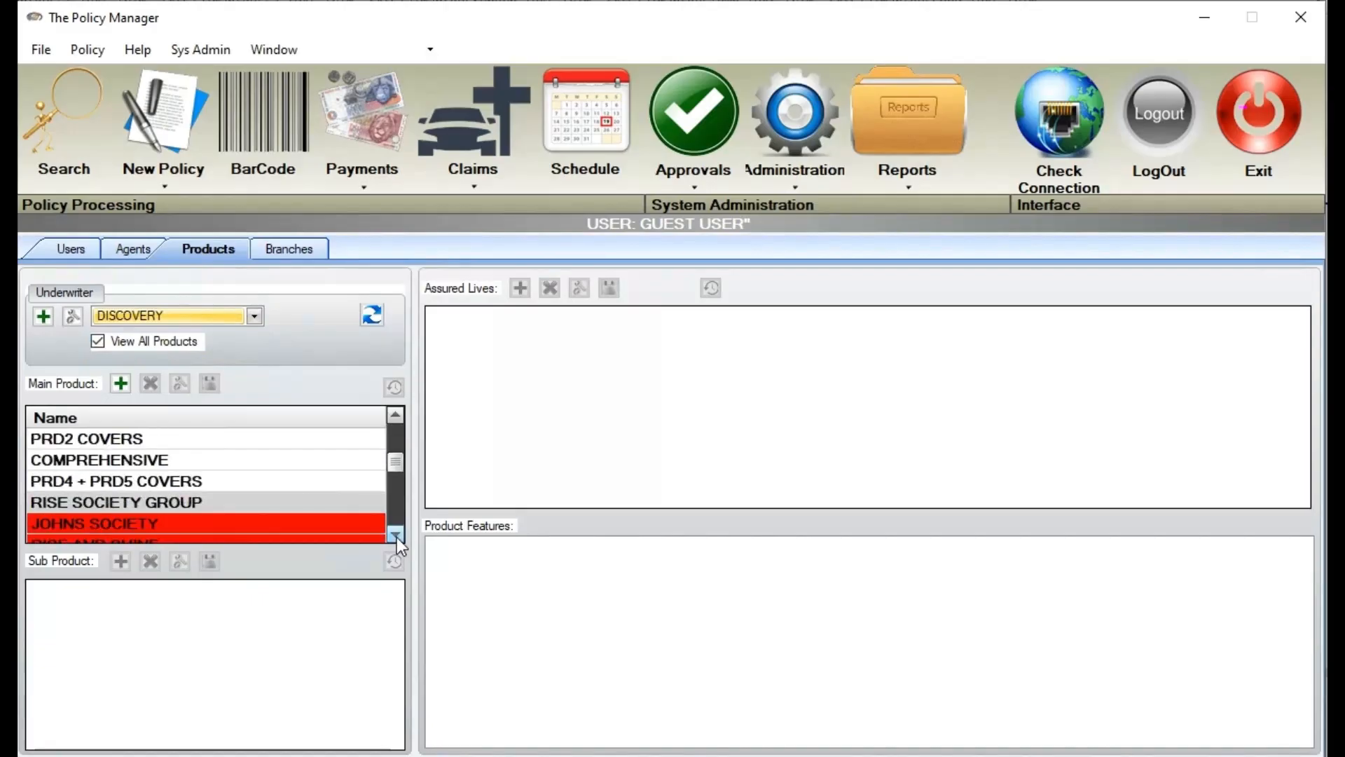
click(396, 536)
click(180, 499)
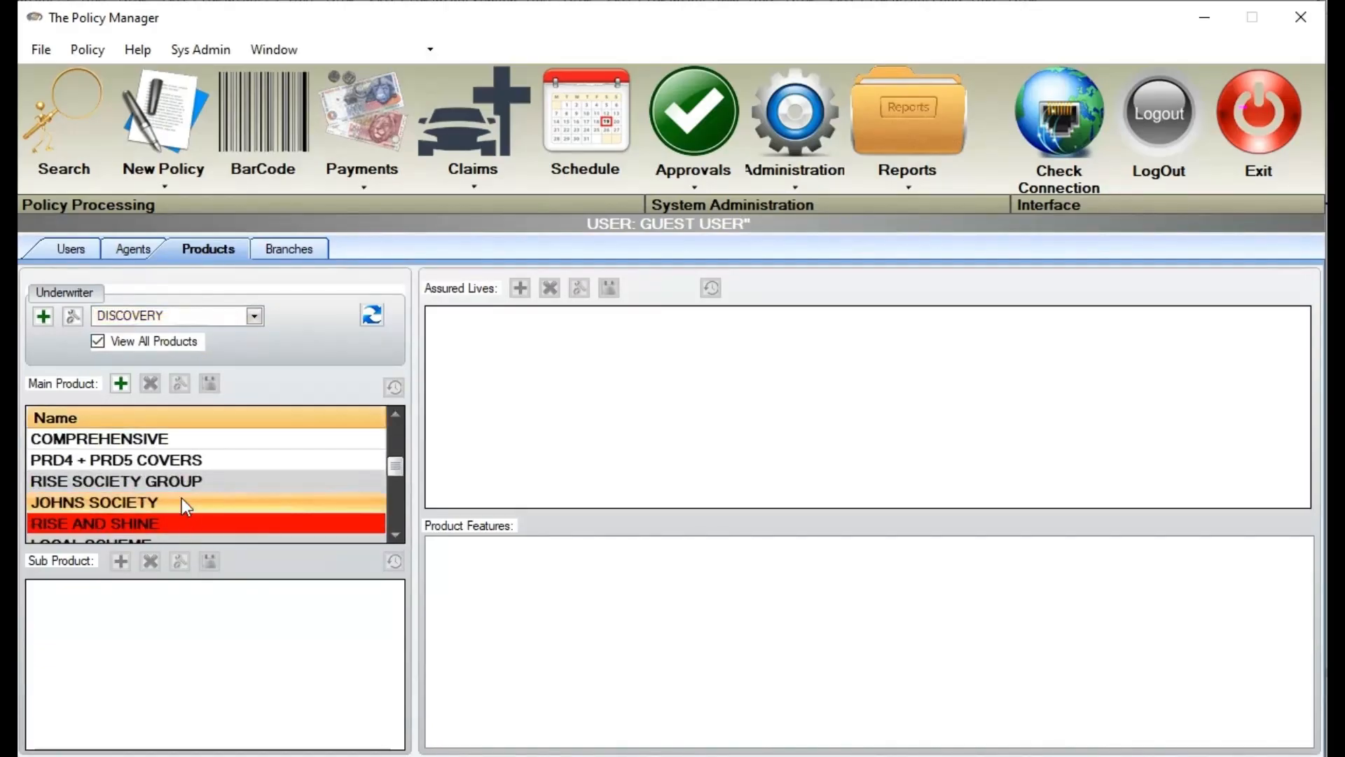
Select the JOHN'S SOCIETY main product and its sub product, then add a new blank sub product
click(400, 533)
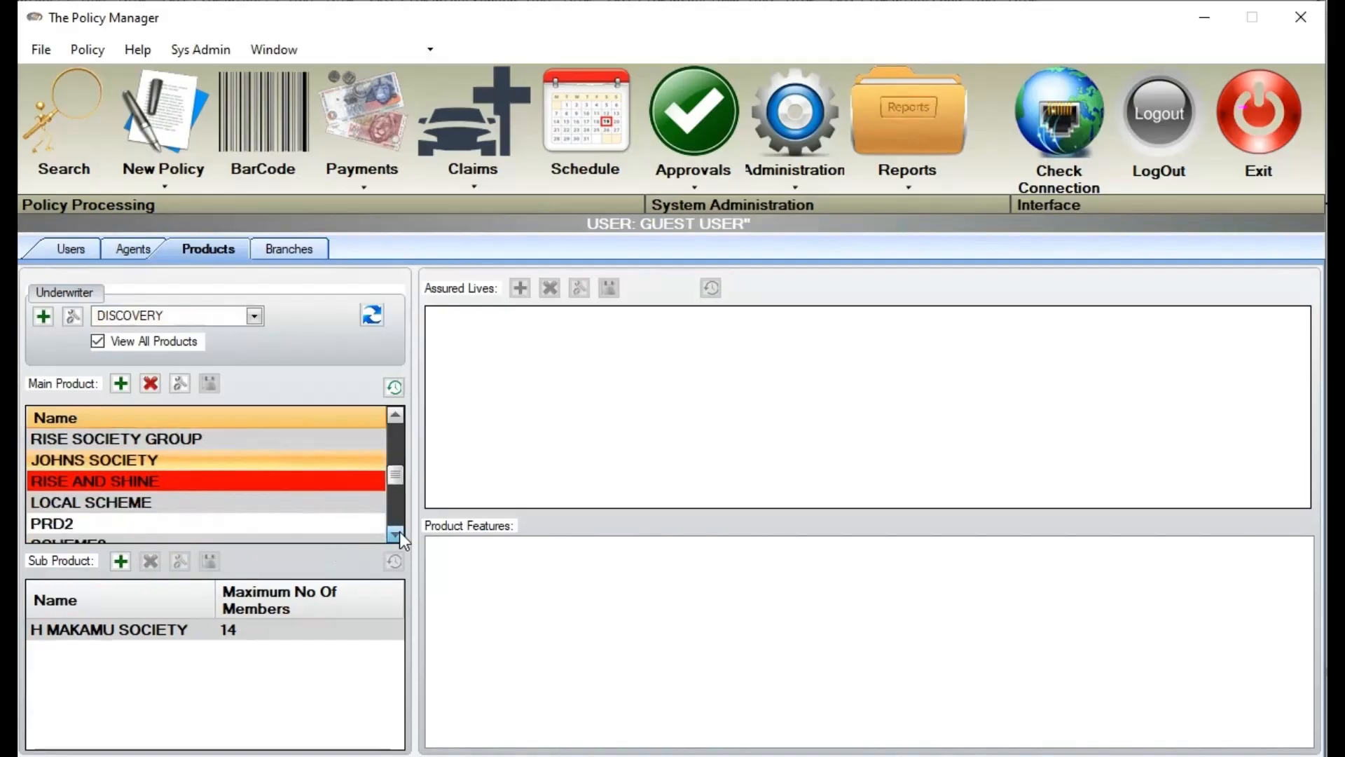
click(397, 534)
click(397, 534)
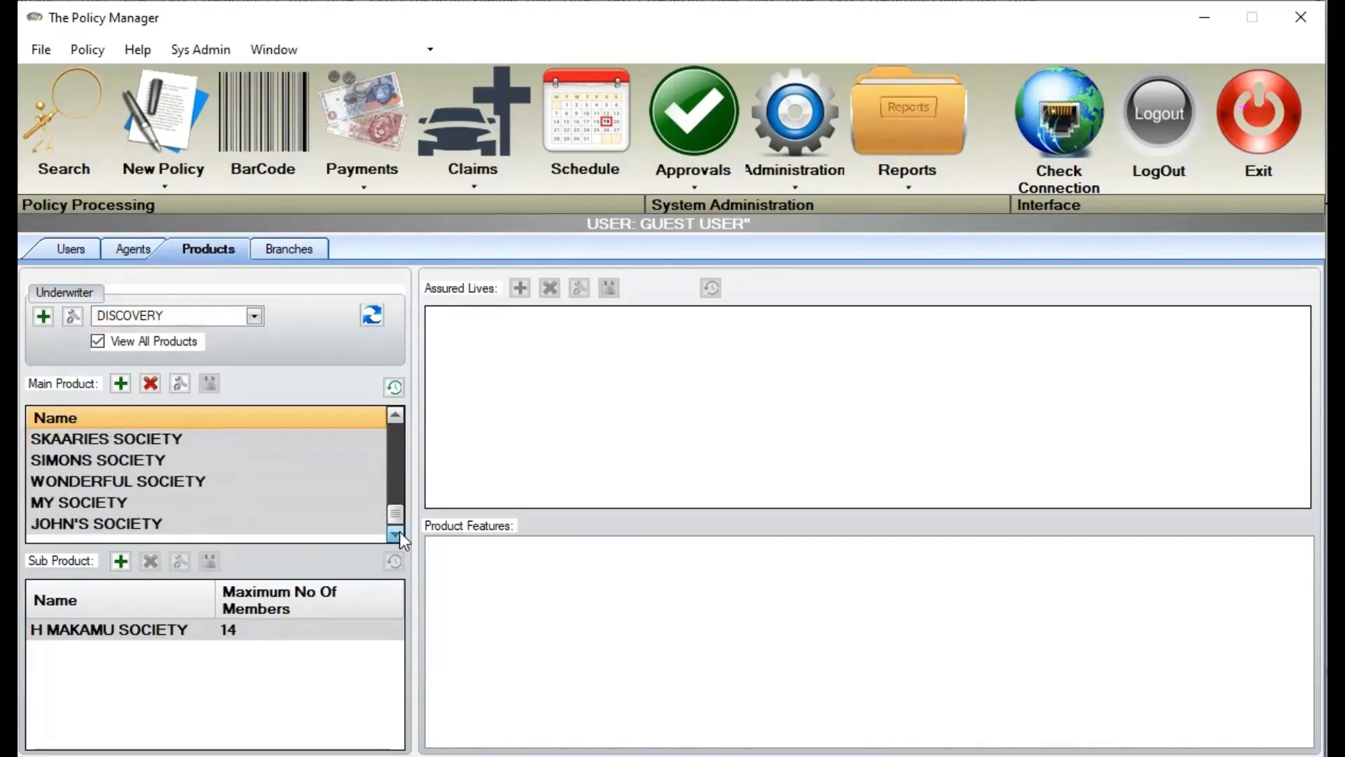
click(209, 524)
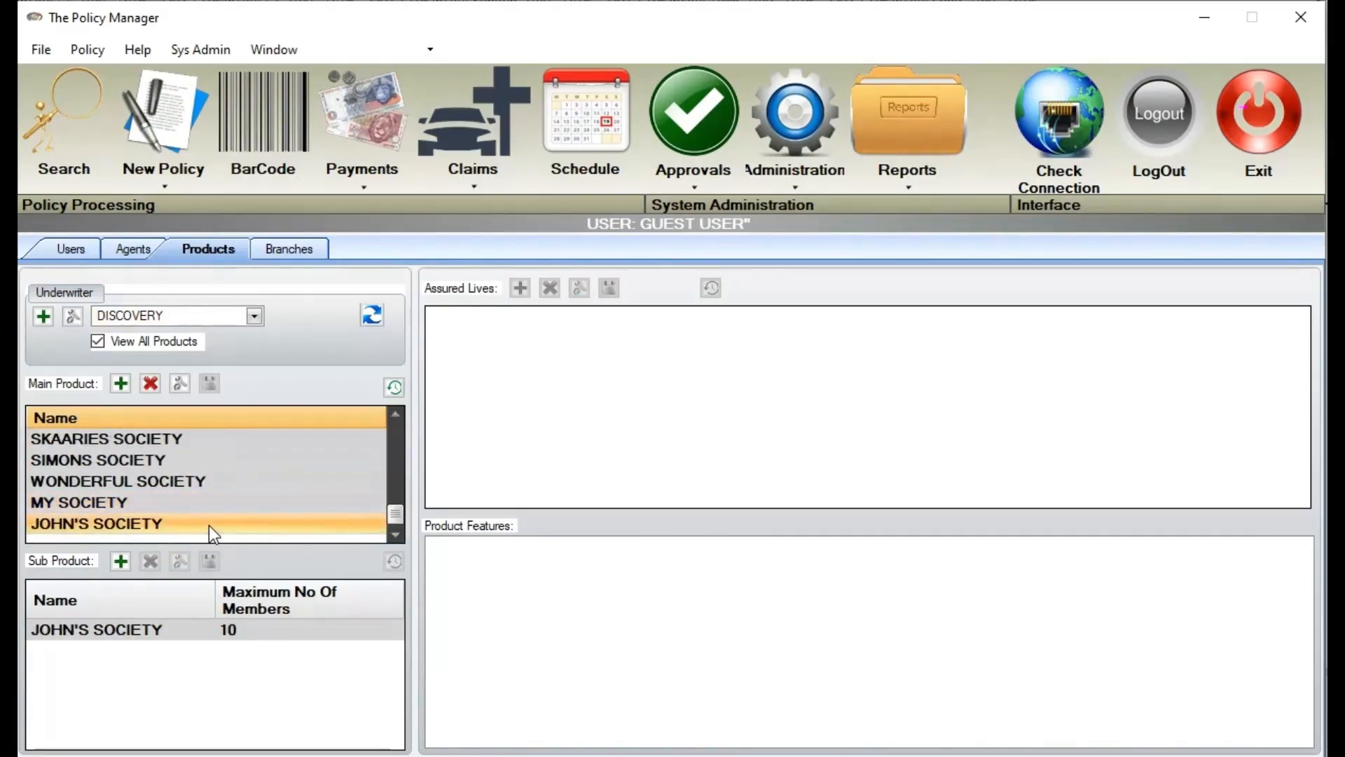
click(144, 632)
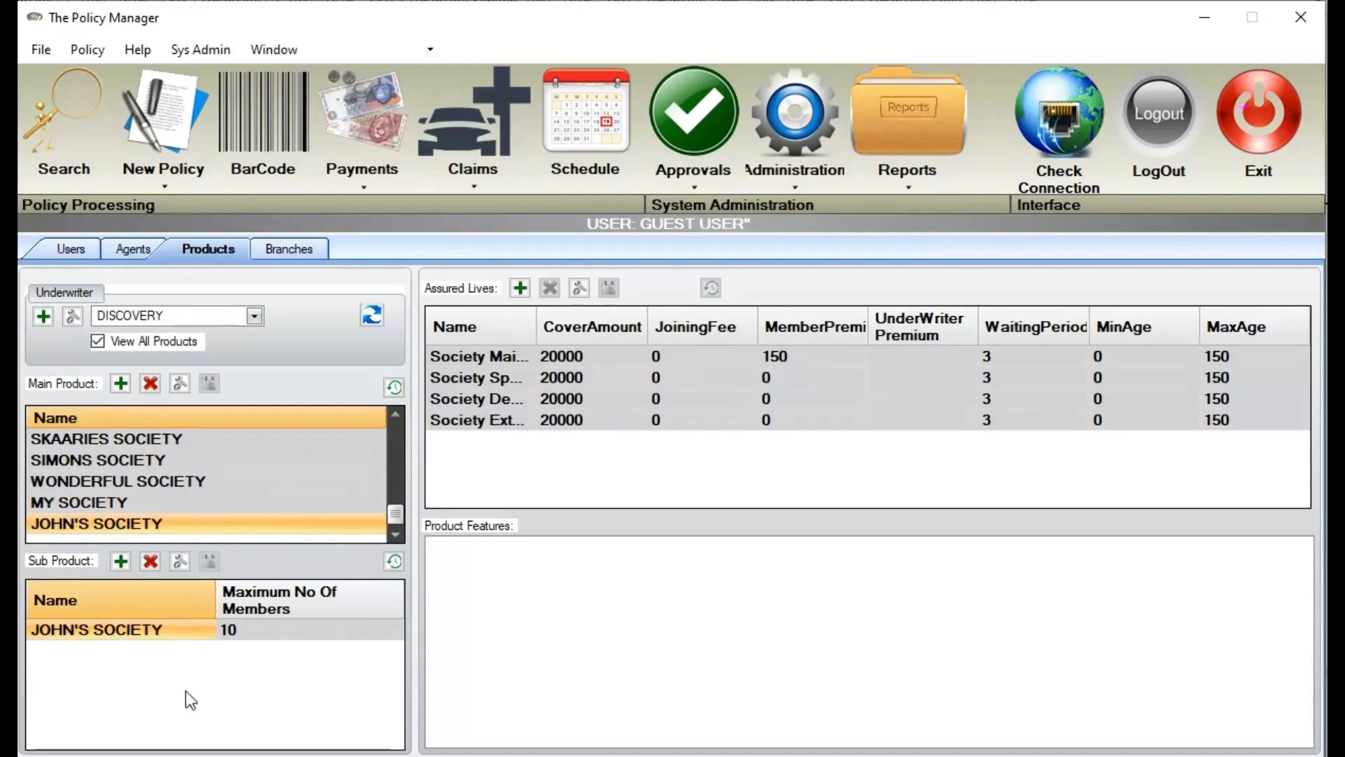
click(126, 555)
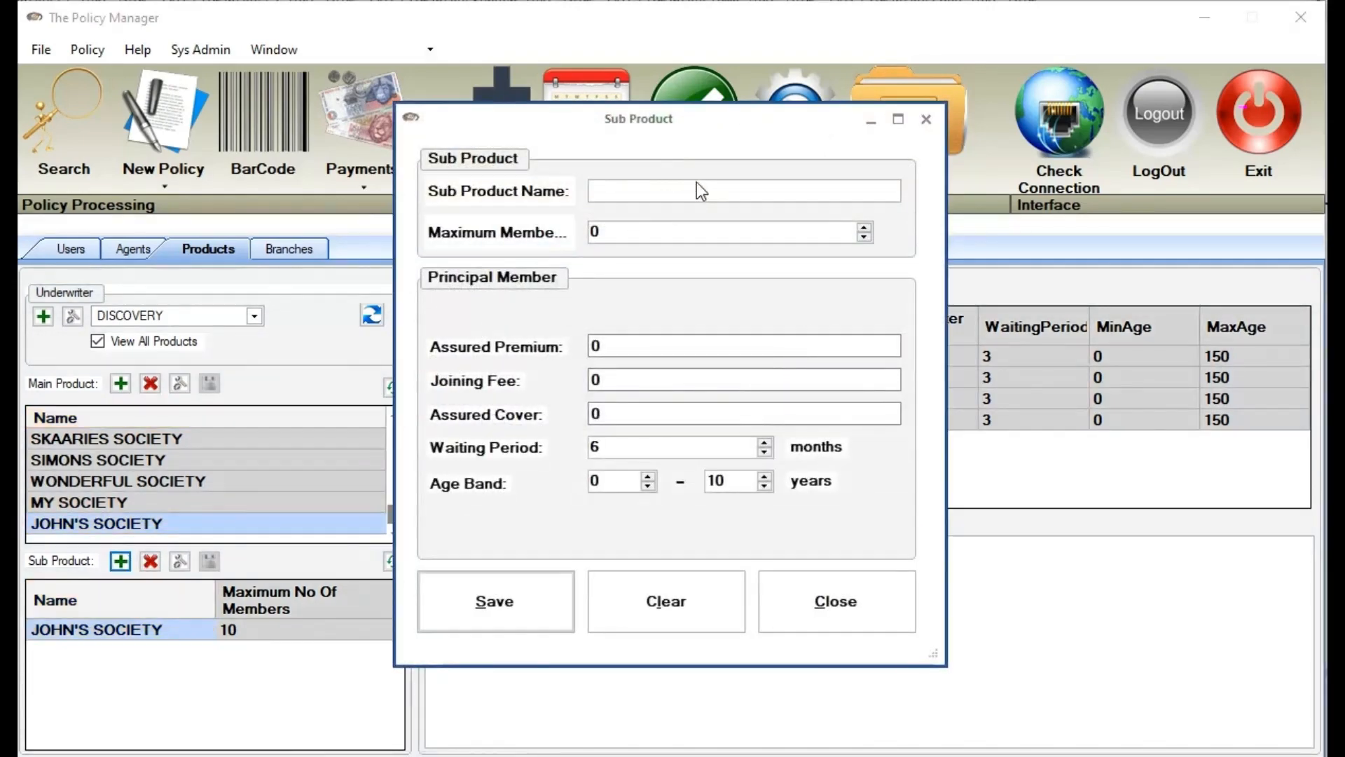
Name the sub product 'JOHN SOC 30K COVER' and raise maximum members to 10
text(JOHN)
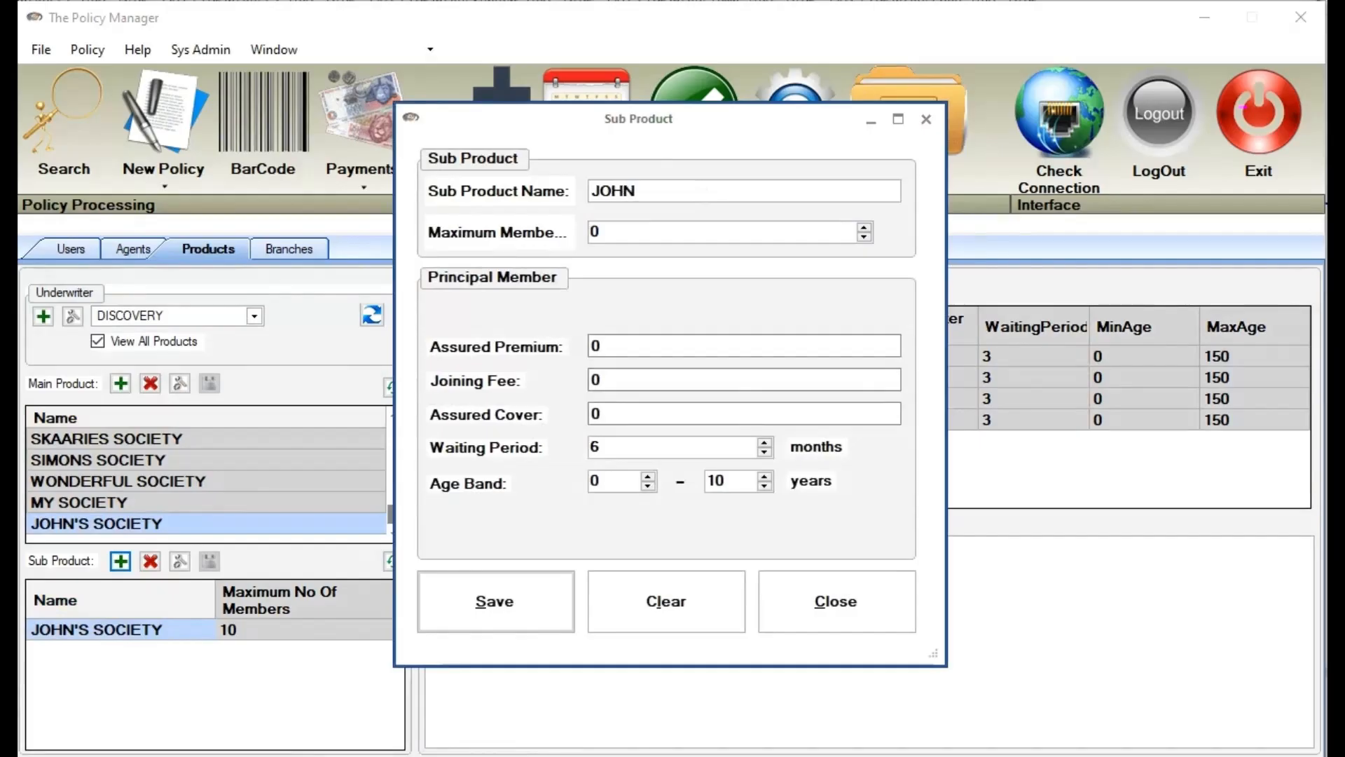
text( 30K)
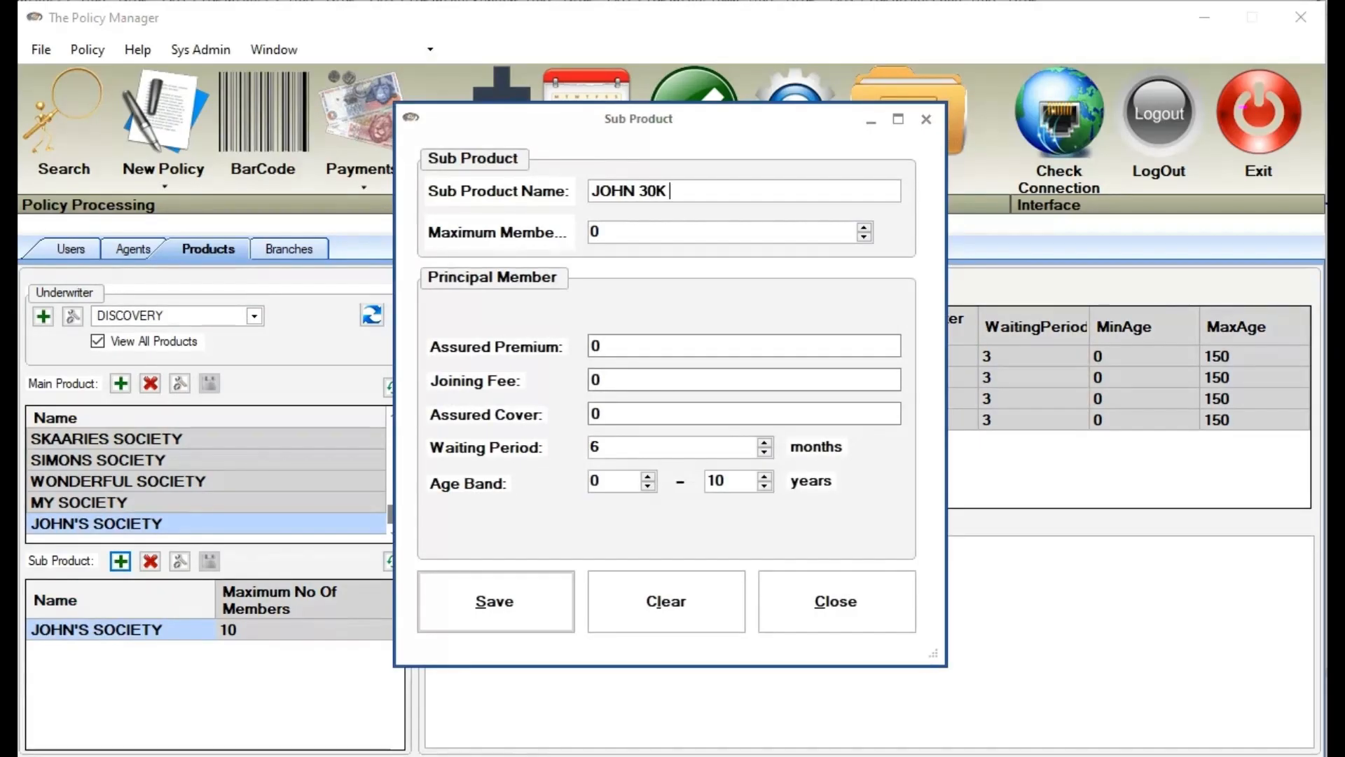
text( COVER)
click(651, 183)
text(SOC)
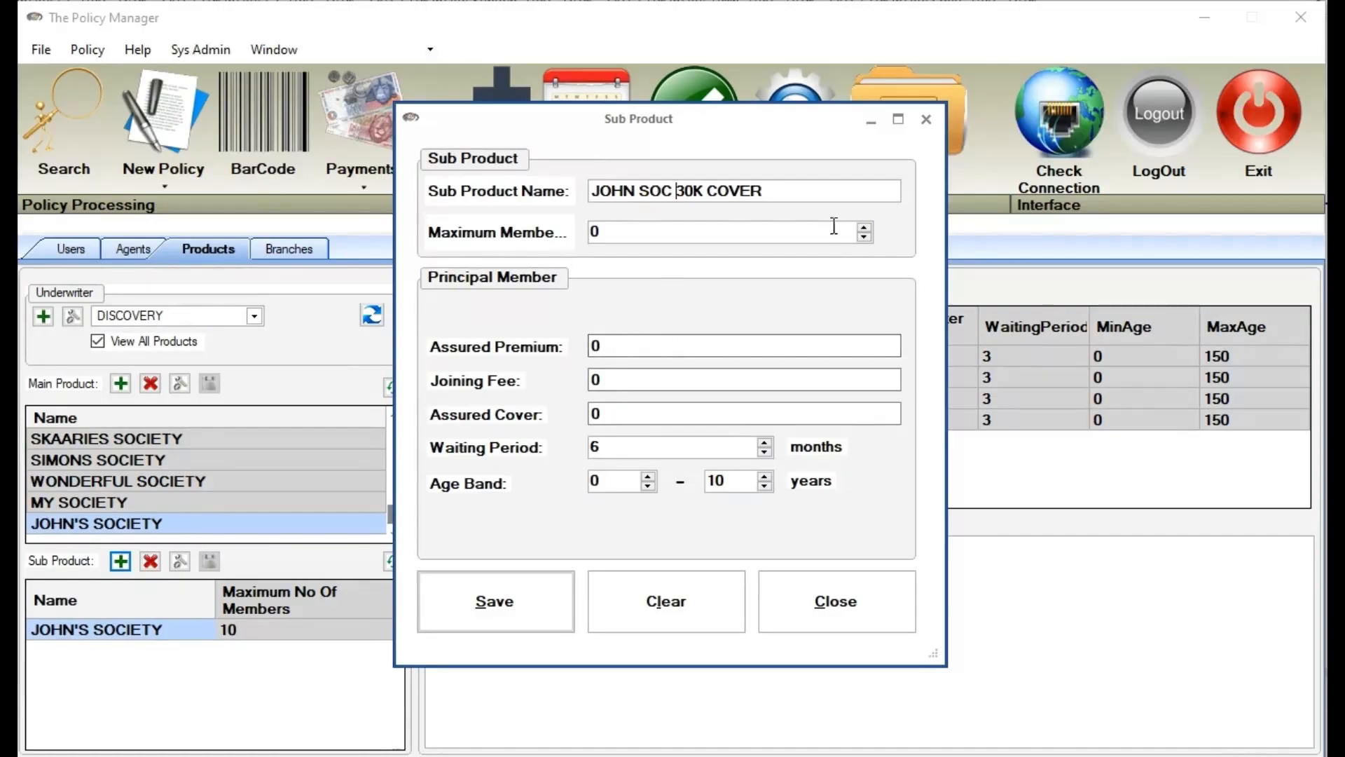
click(870, 228)
click(869, 228)
click(870, 229)
click(865, 228)
click(864, 229)
Enter 250.00 premium, 30000.00 cover and maximum age 100, save, and agree to add assured lives
click(663, 346)
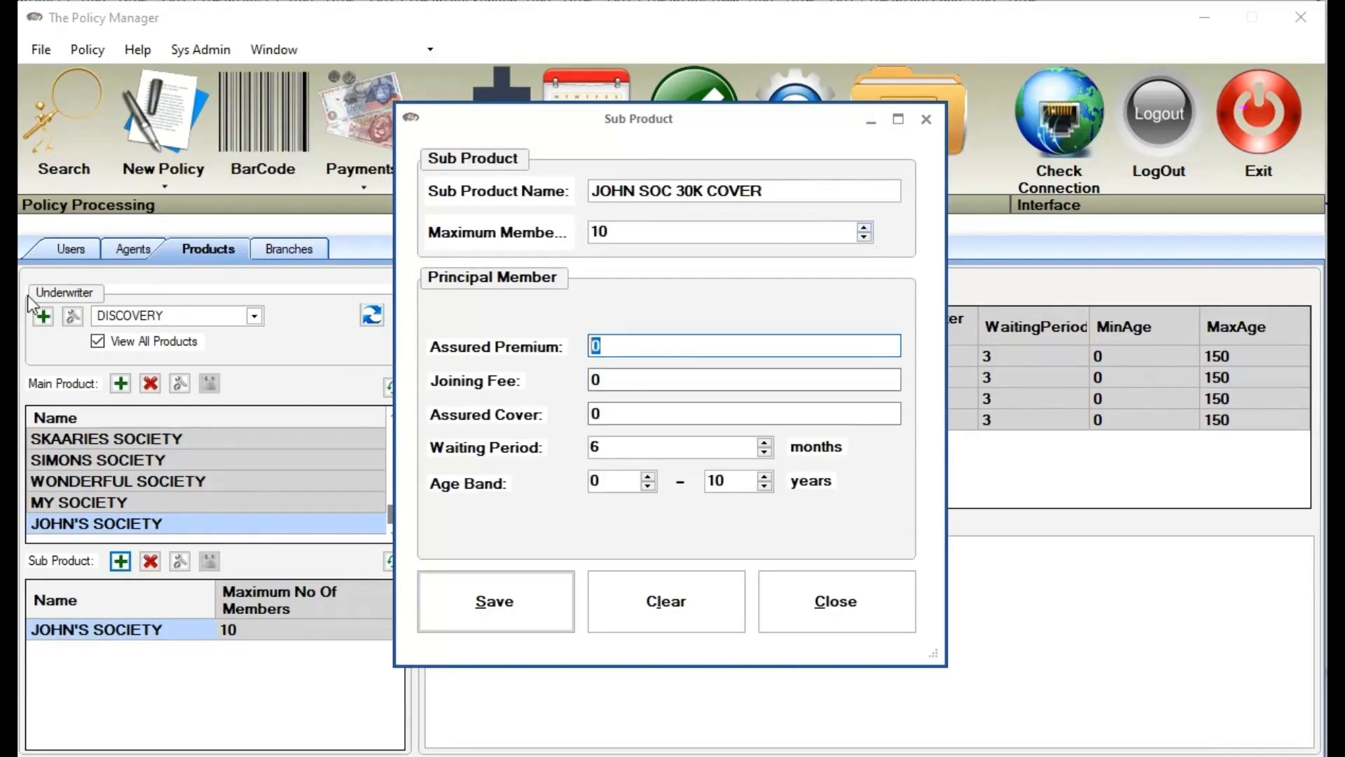
text(2500.00)
key(Left)
key(Left)
key(Left)
key(BackSpace)
key(Tab)
key(Tab)
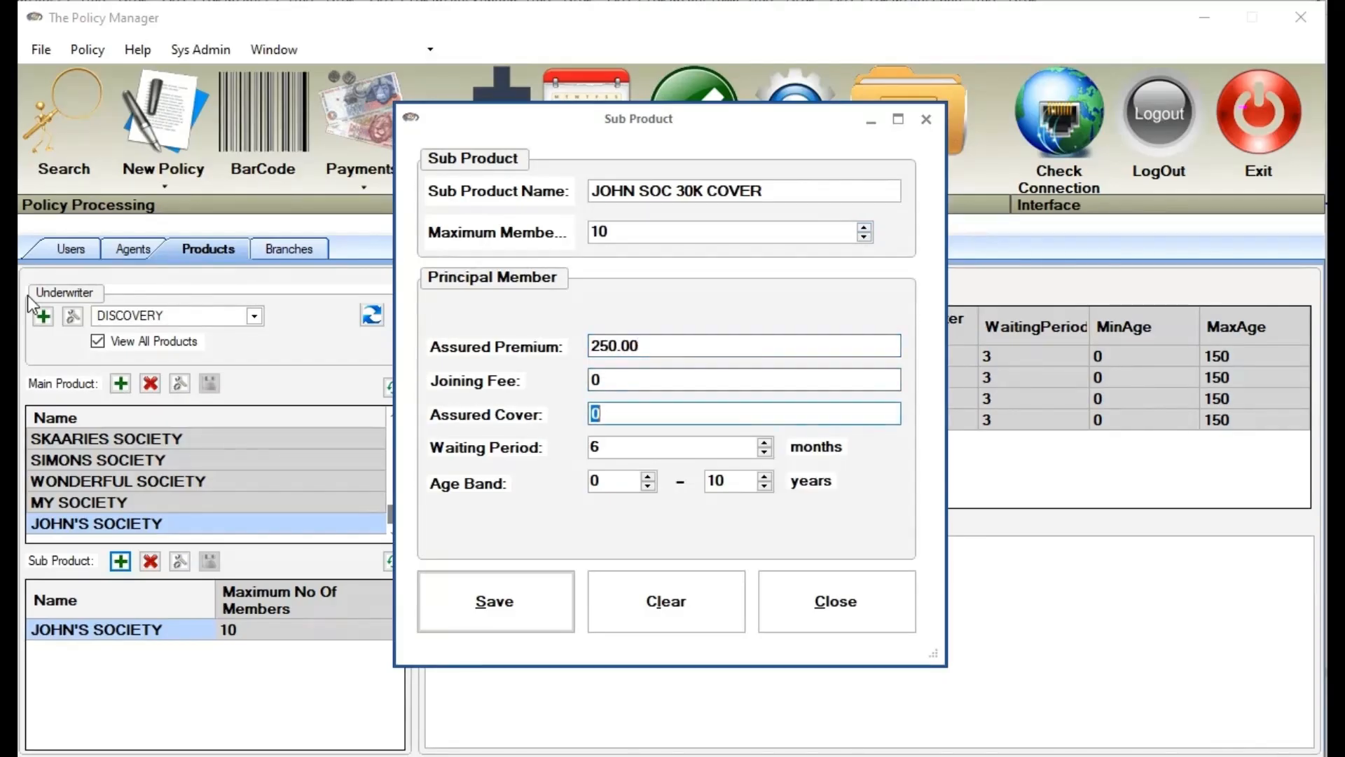
text(30000.00)
key(Tab)
key(Tab)
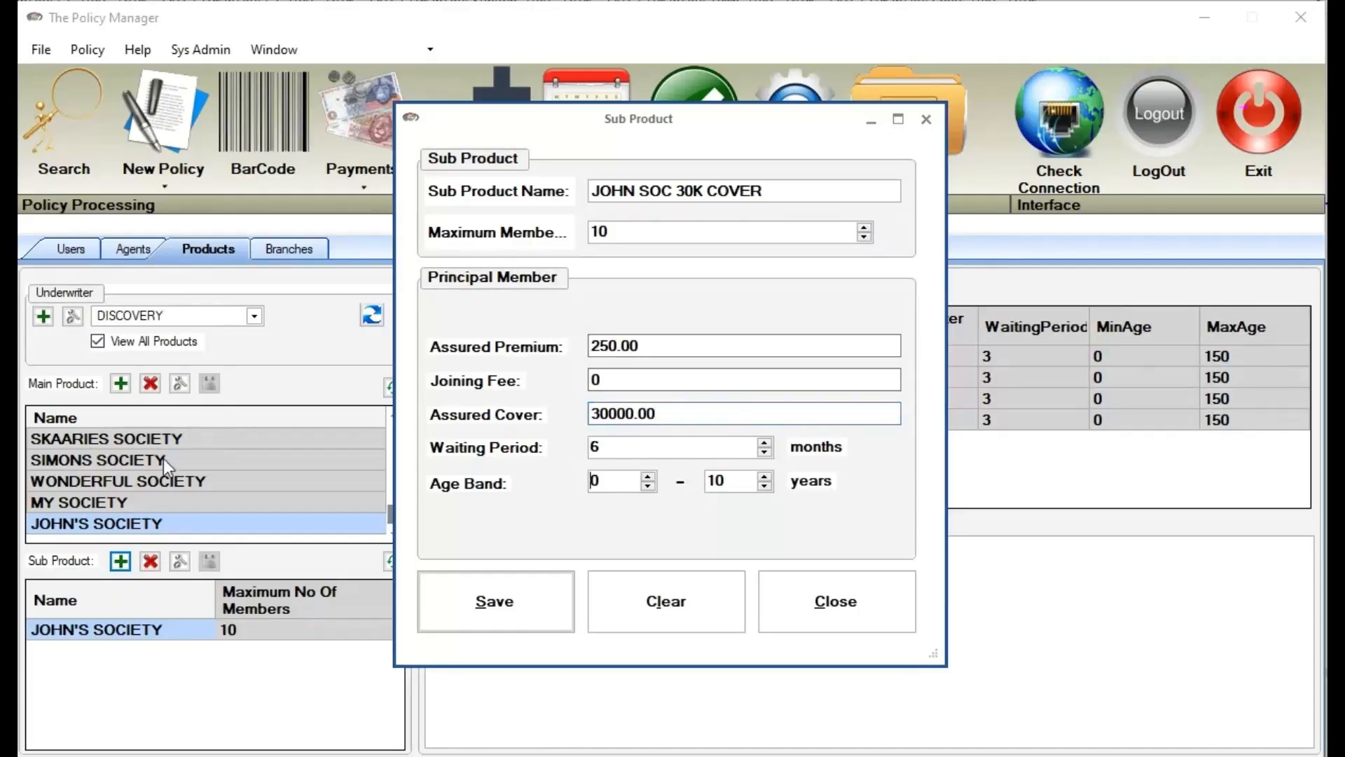
text(100)
key(Tab)
key(Return)
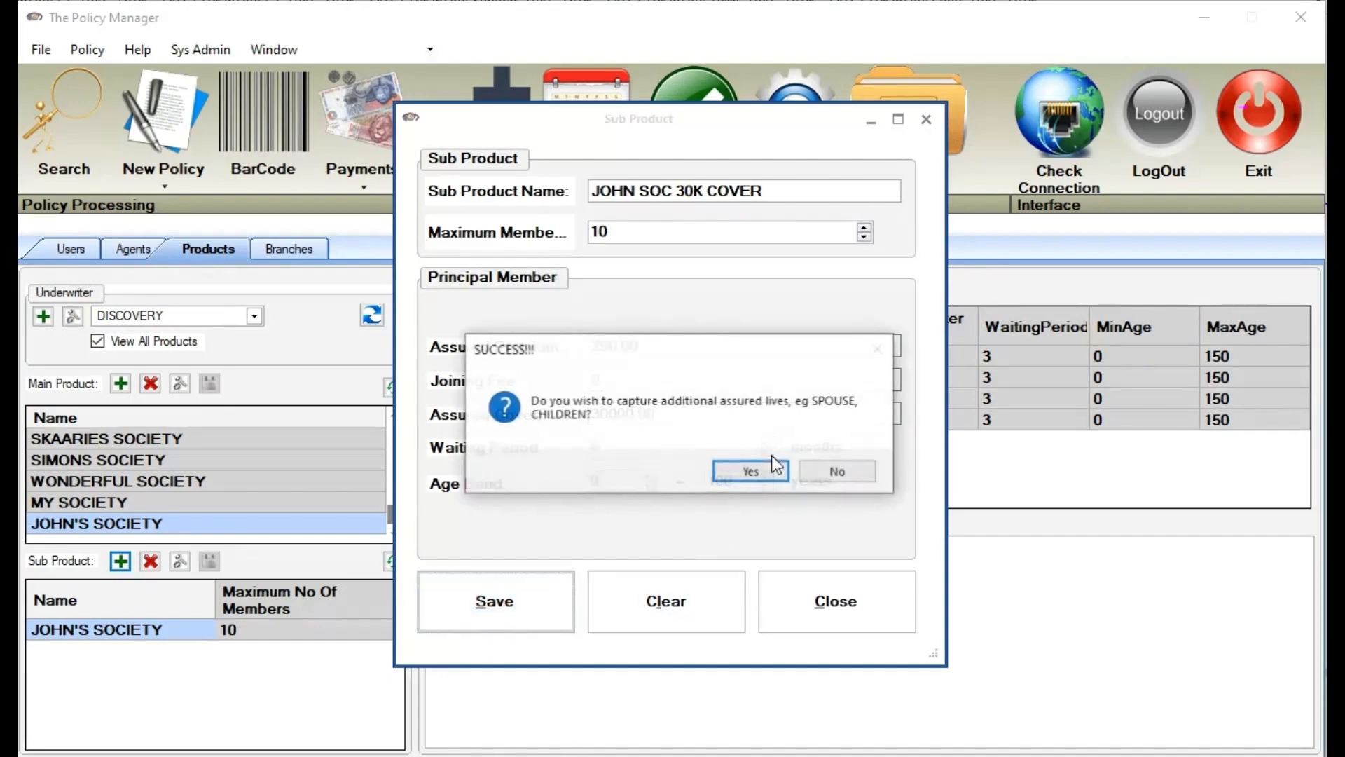
click(744, 473)
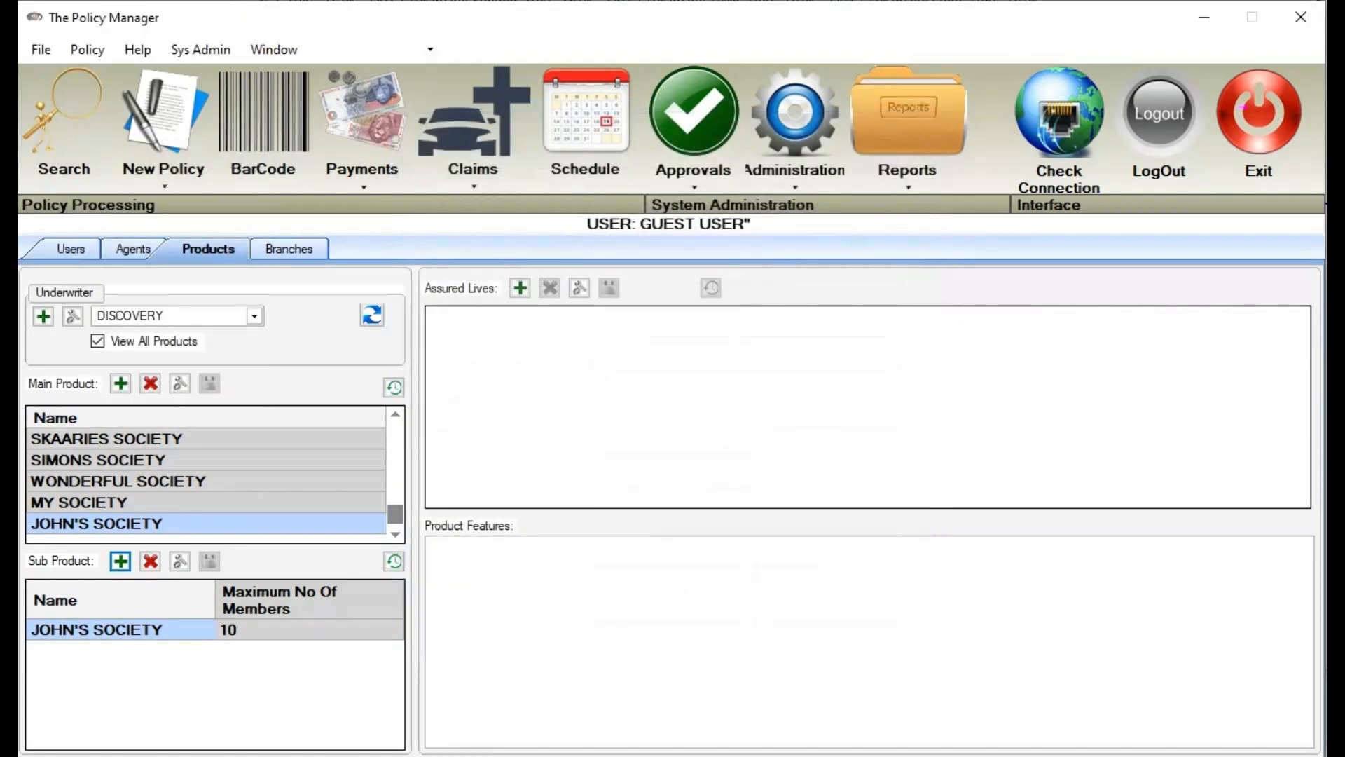
Save a Spouse assured life with 30000 cover
drag(368, 43, 787, 174)
click(850, 262)
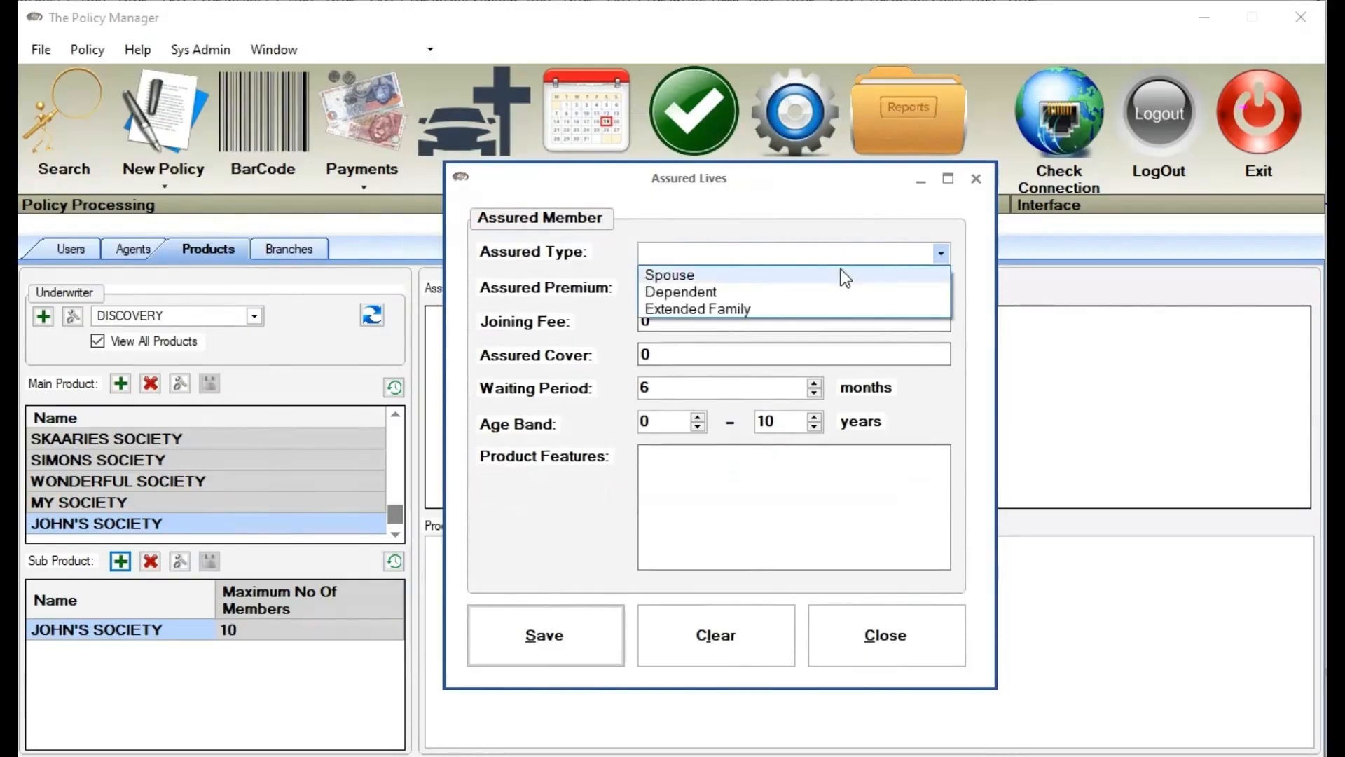
click(844, 274)
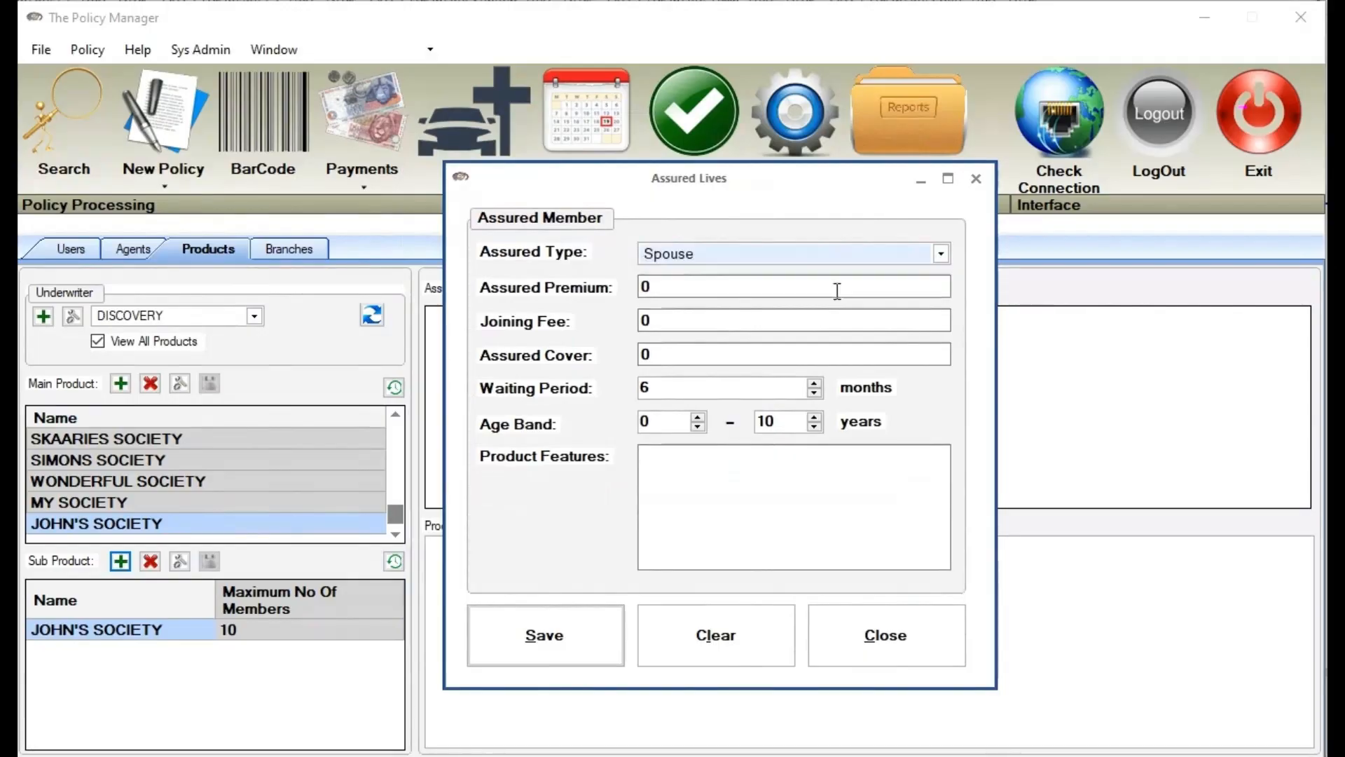
double_click(659, 354)
text(3.000000)
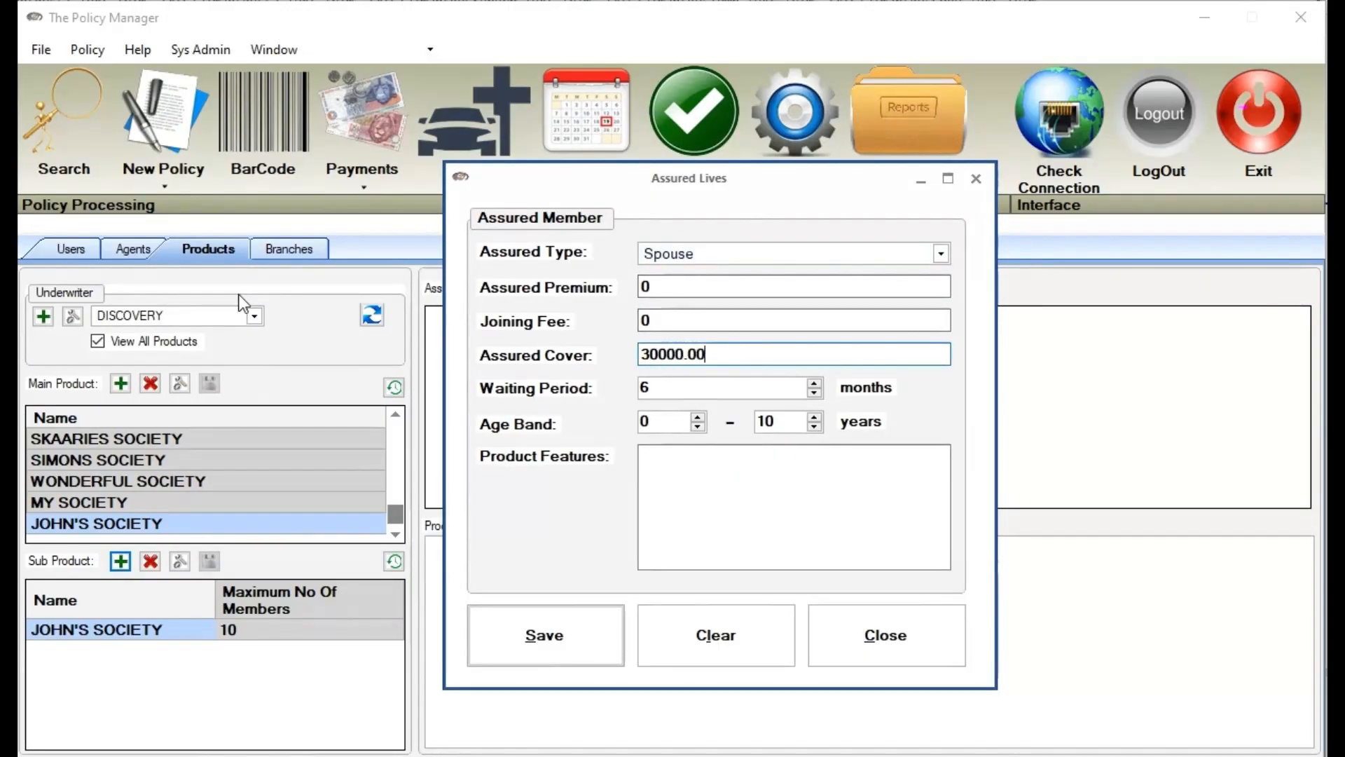
click(788, 427)
text(0)
click(528, 619)
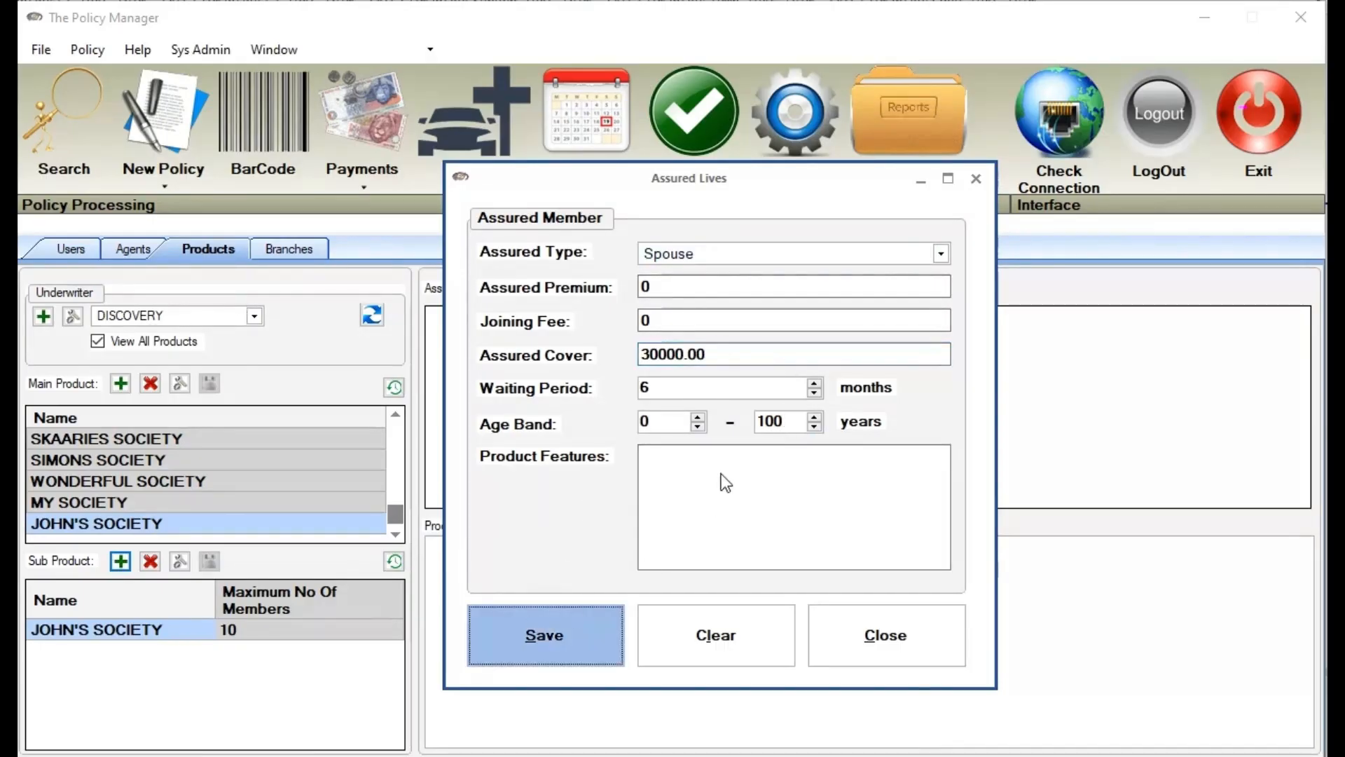
click(732, 469)
Save a Dependent assured life with 15000 cover, 6-month waiting period and ages up to 21
click(799, 254)
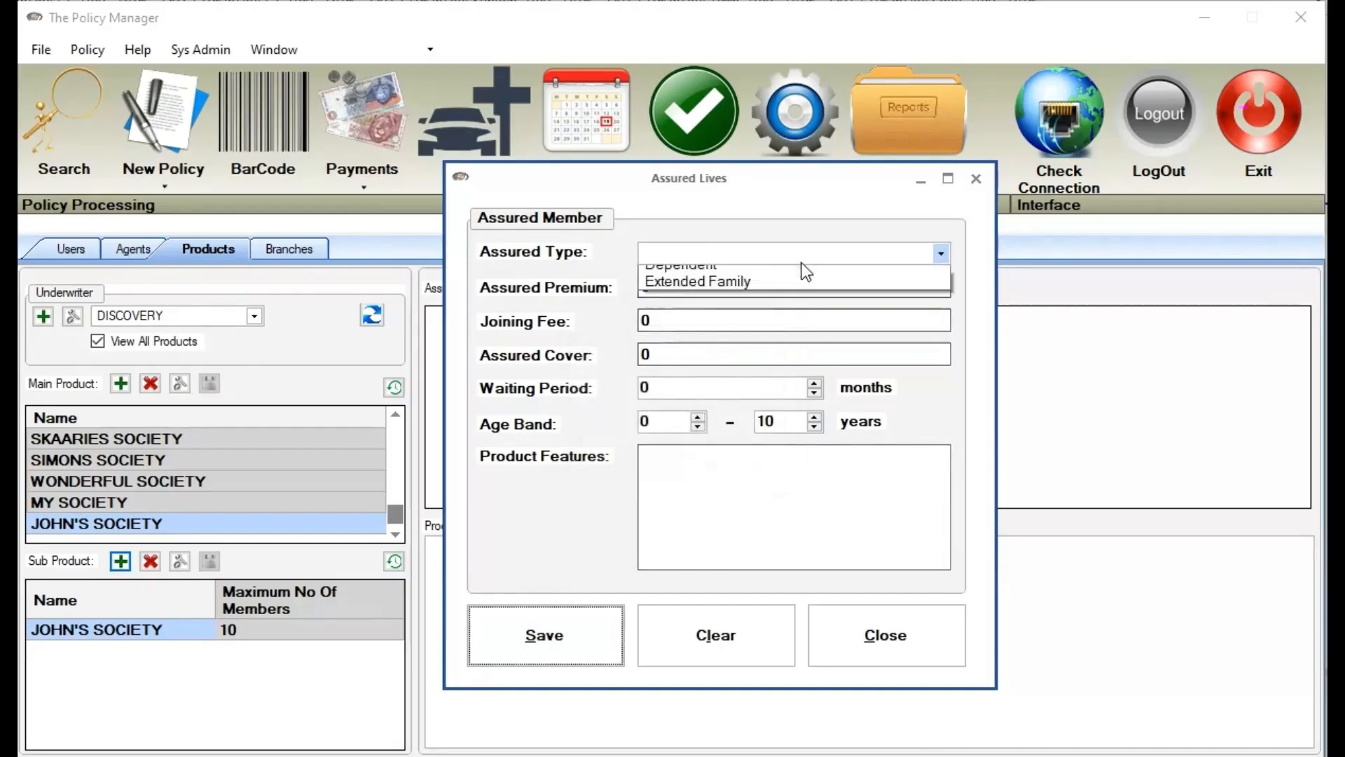
click(809, 291)
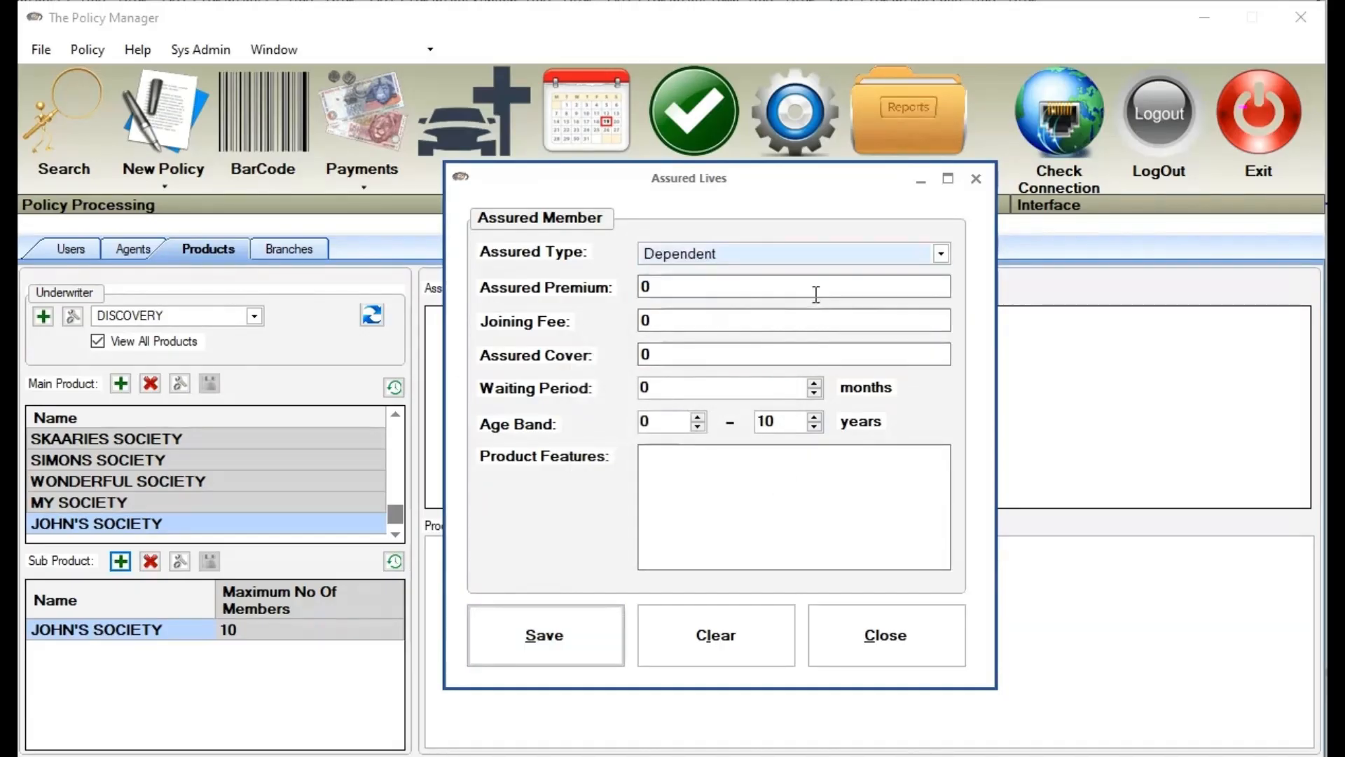
double_click(768, 421)
text(2)
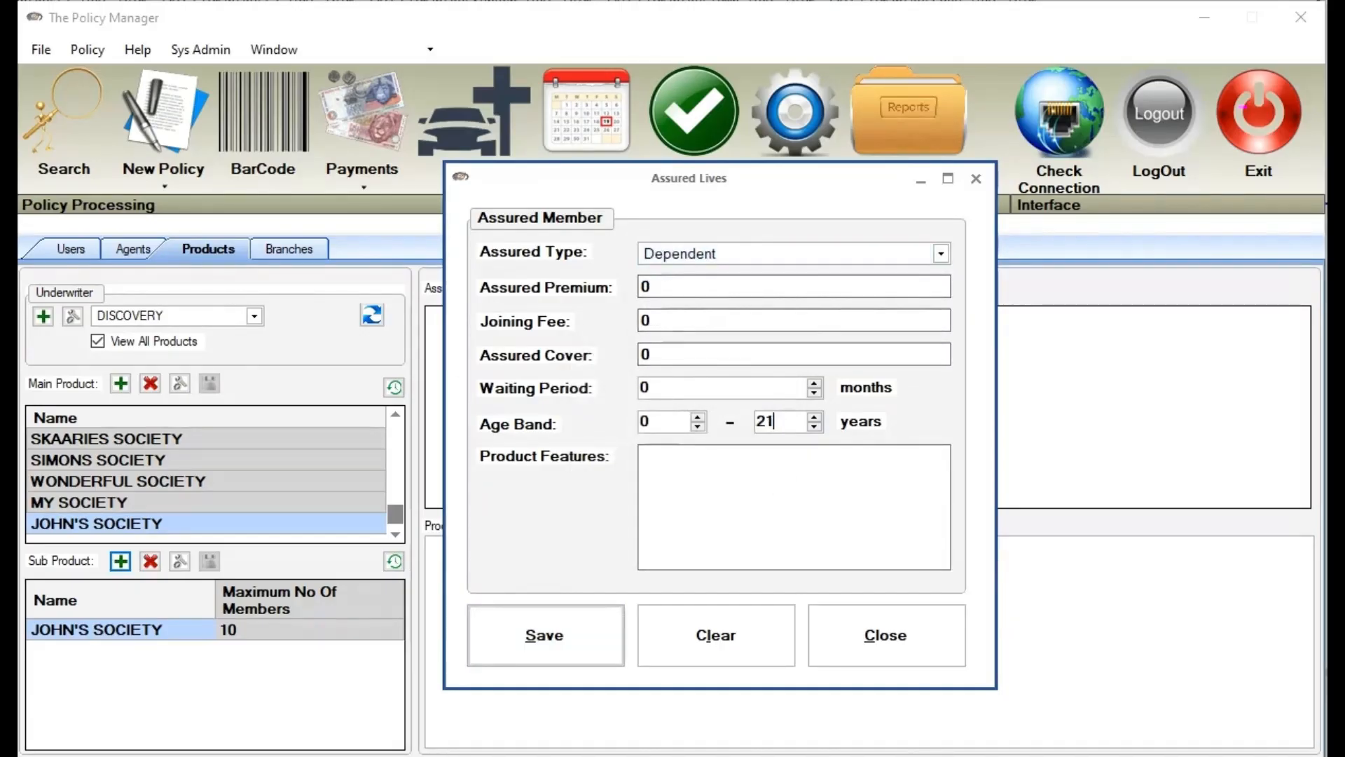
double_click(651, 356)
text(1.500000)
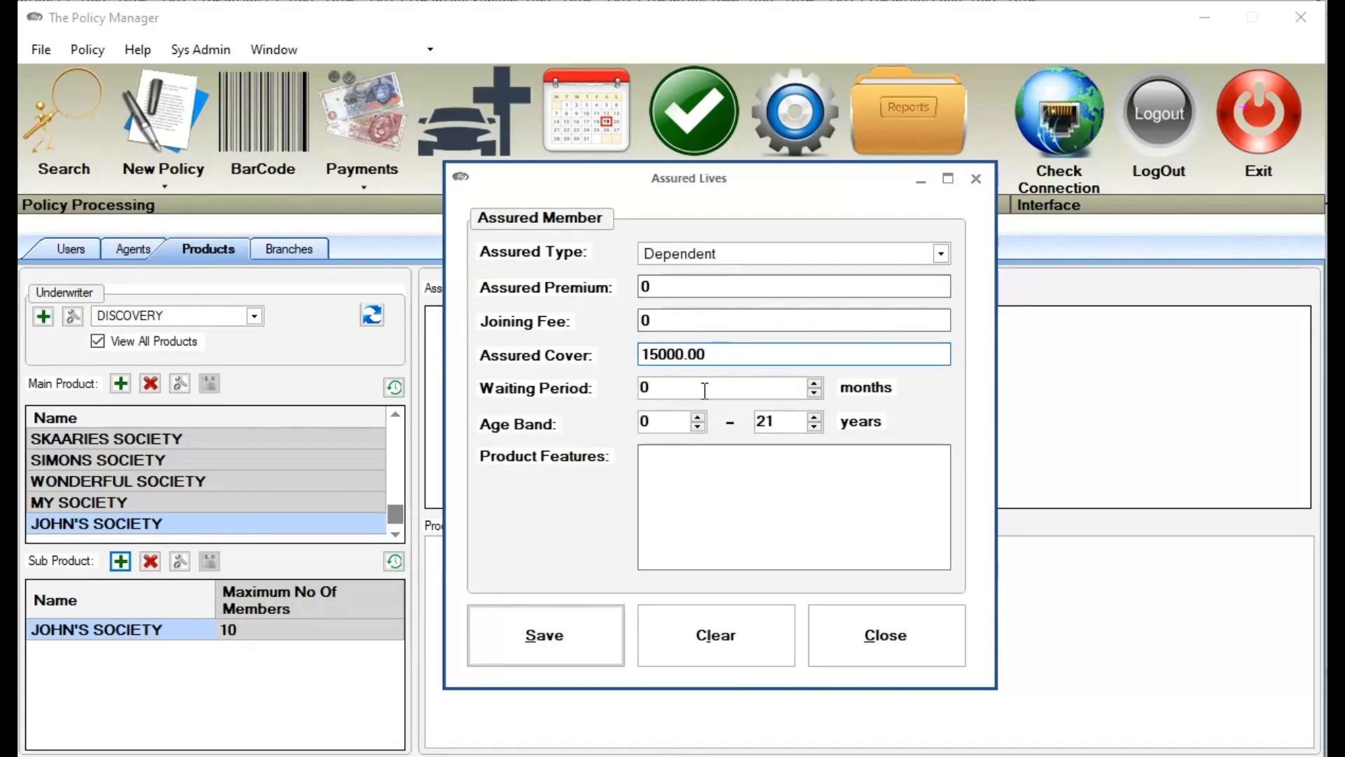
drag(730, 382, 432, 384)
text(6)
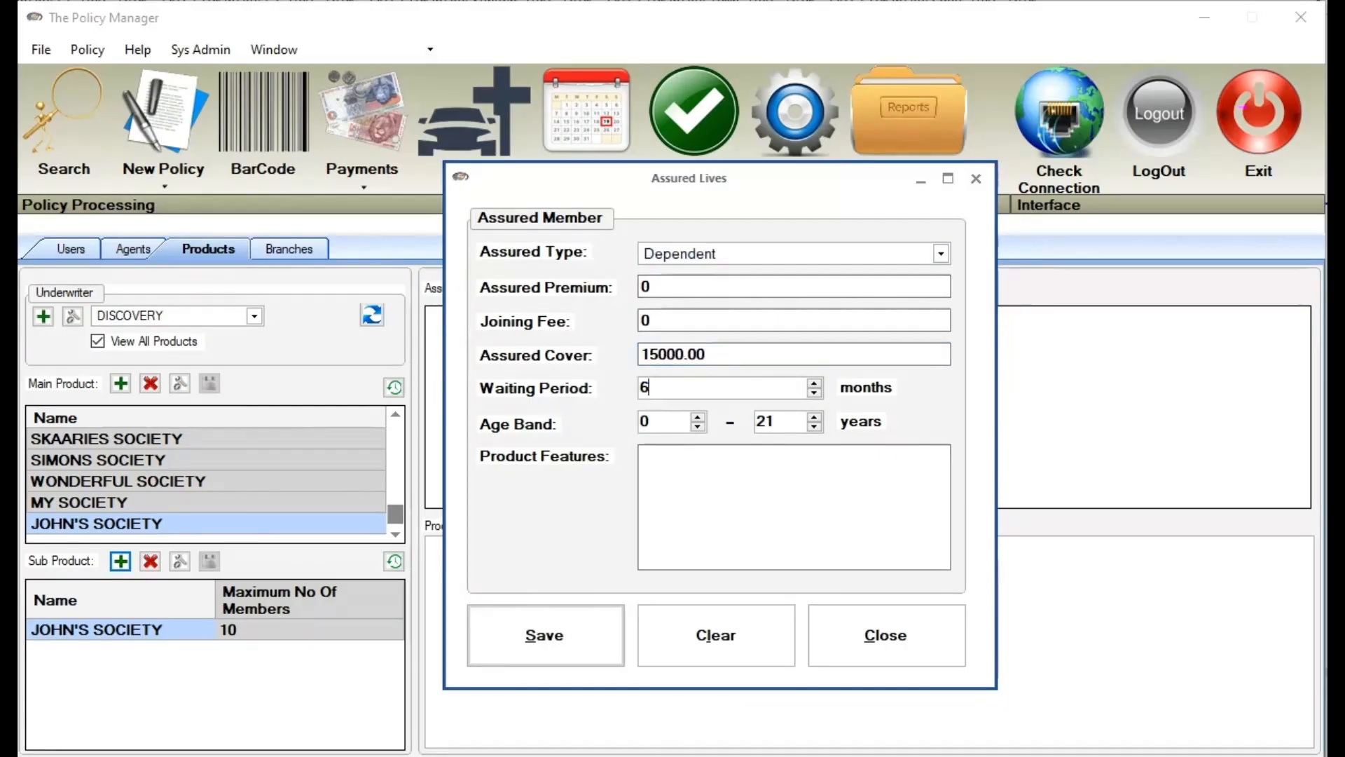
click(592, 634)
click(736, 473)
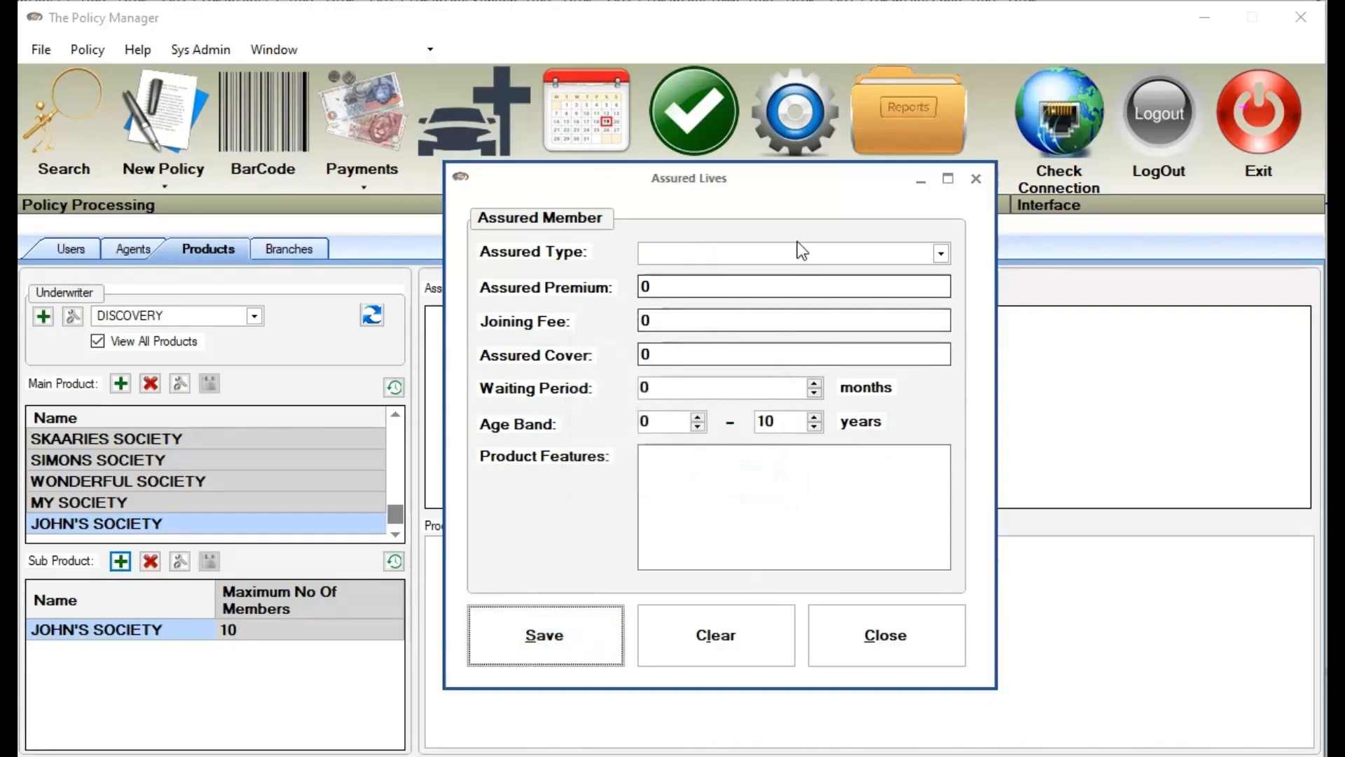
Save an Extended Family assured life with 30000 cover, 6-month wait and ages 0–100, then close the form
click(798, 252)
click(790, 305)
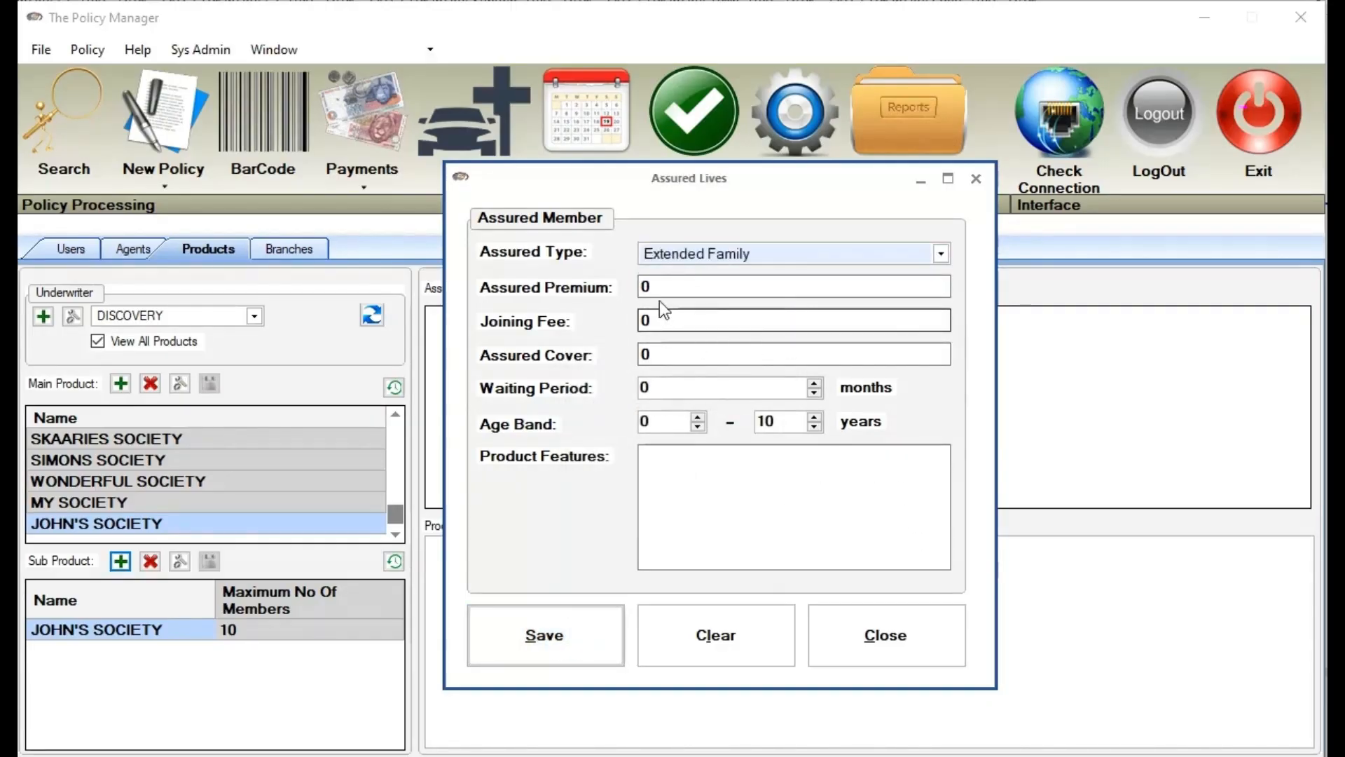
click(669, 353)
text(3)
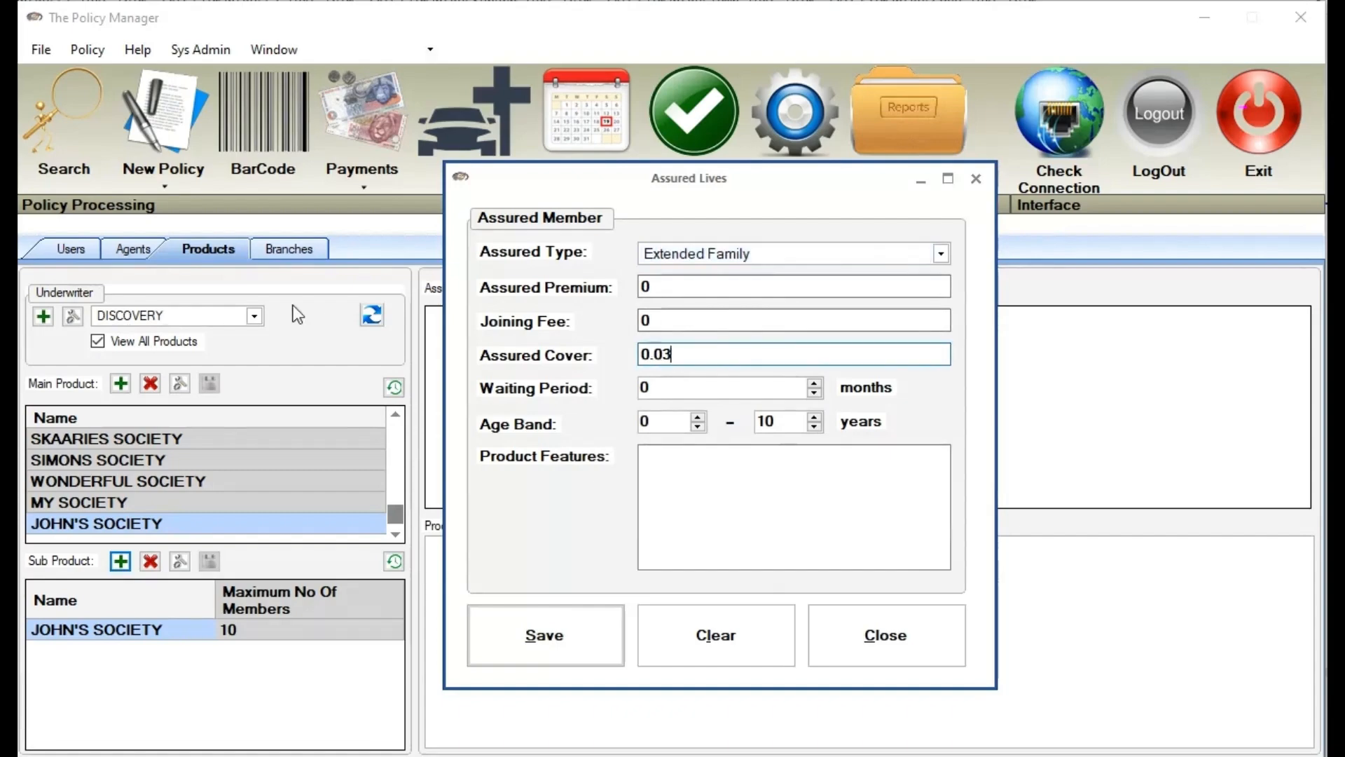
text(0.00000)
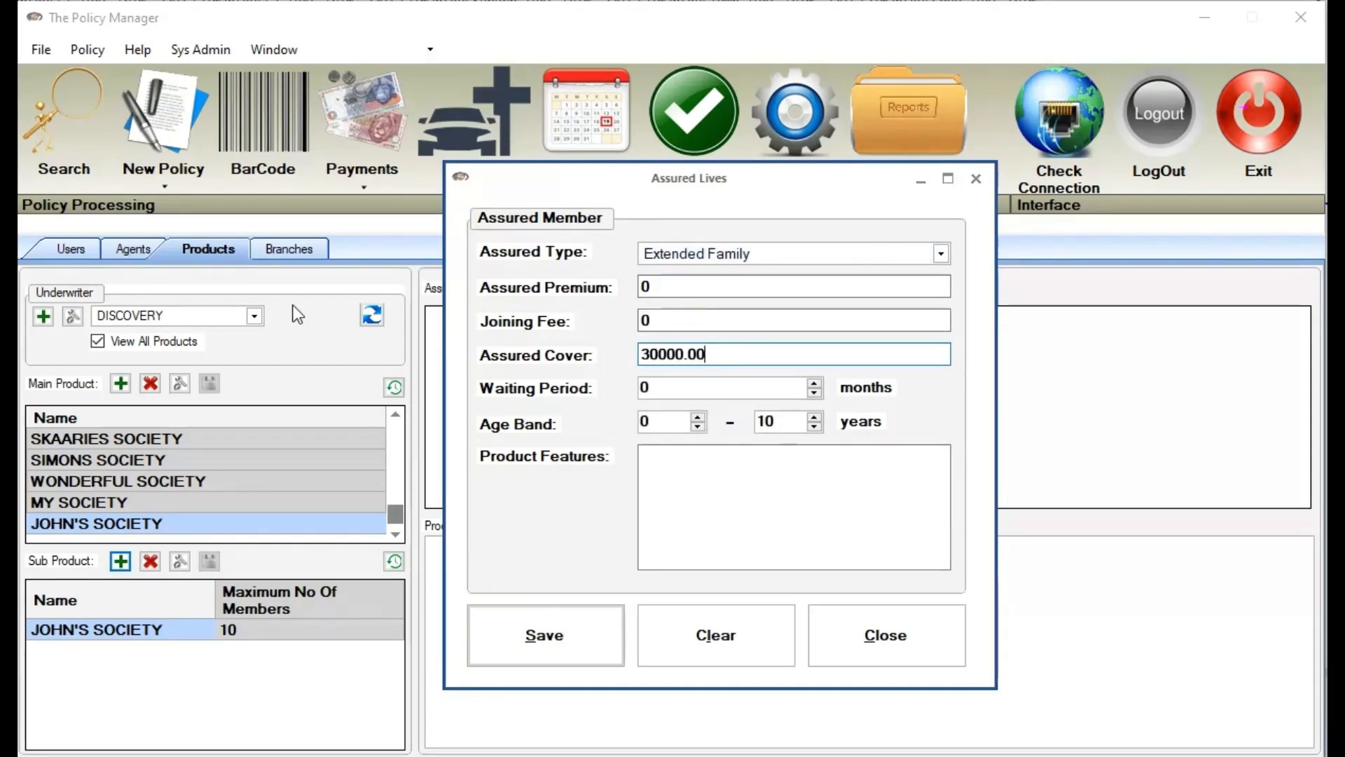
drag(668, 380, 331, 318)
text(6)
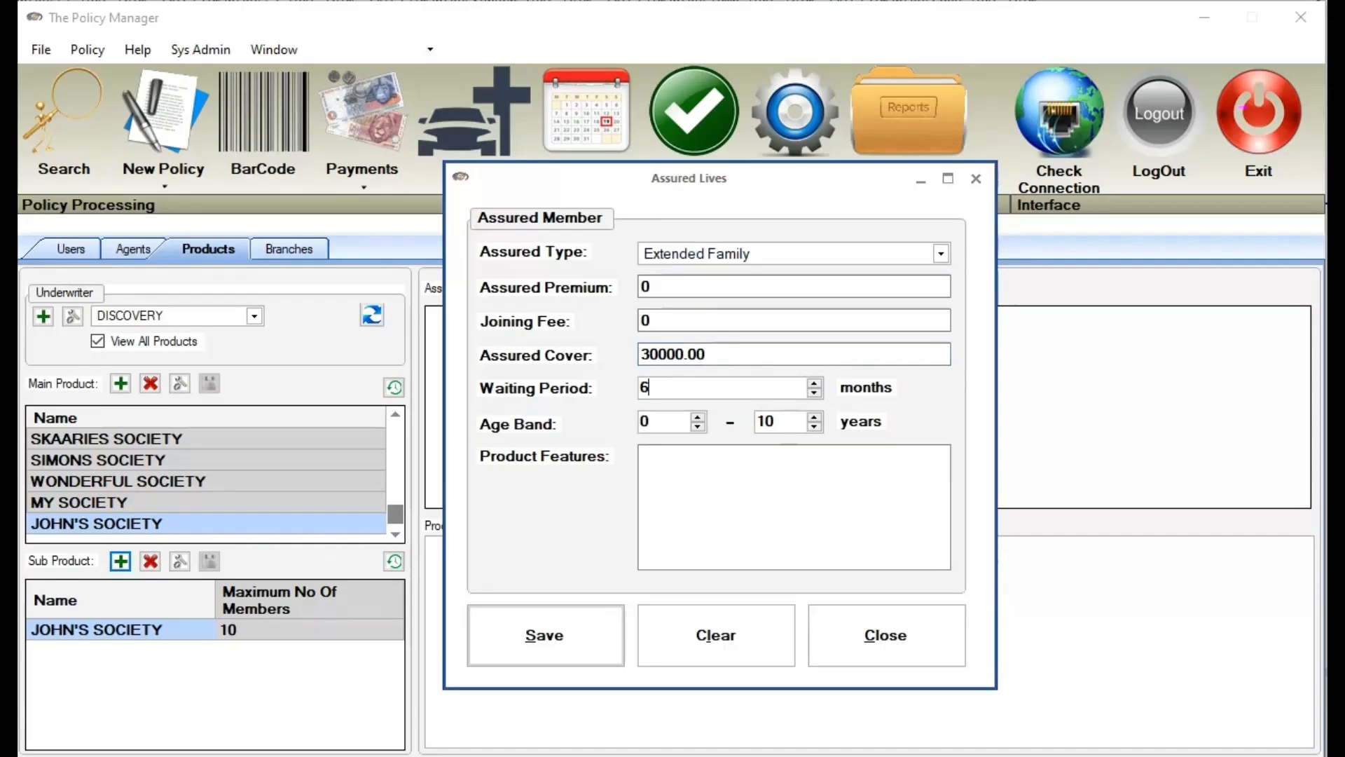
click(786, 421)
text(0)
click(565, 641)
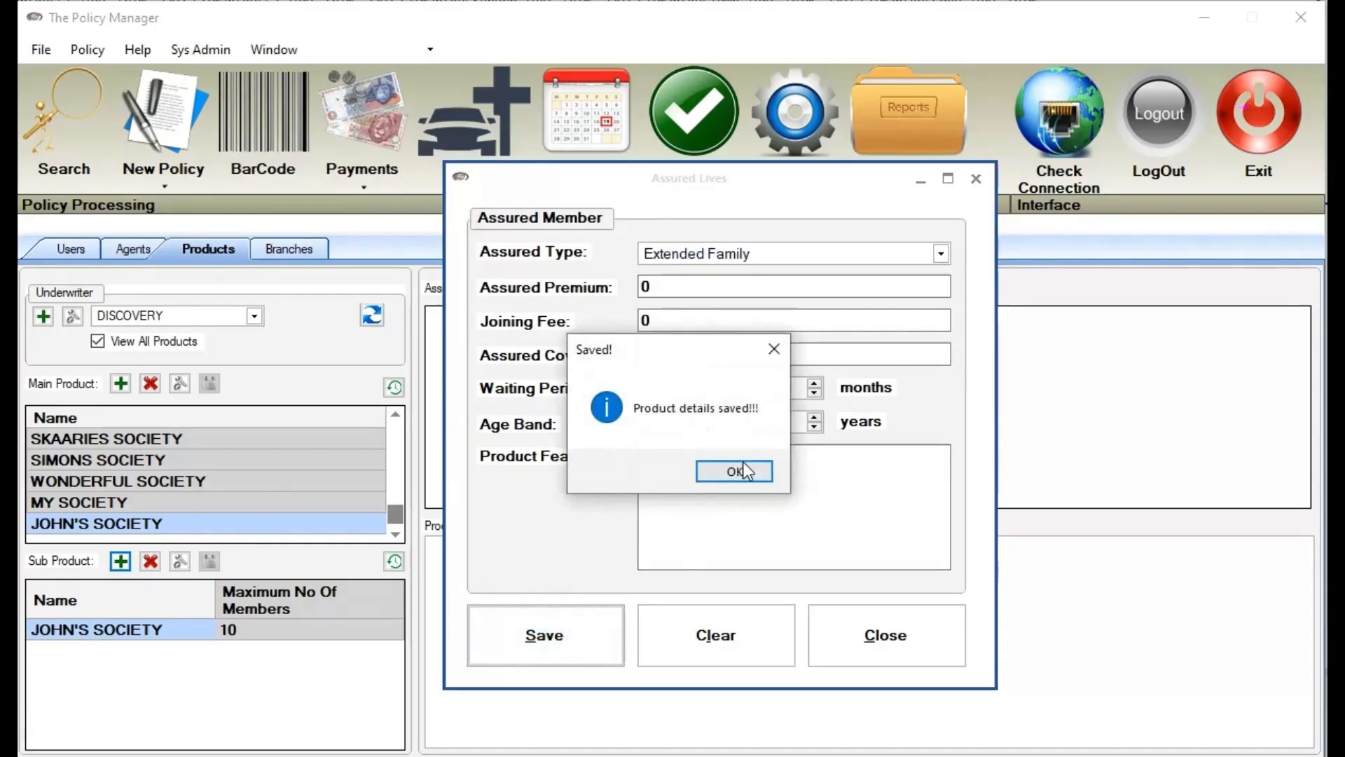
click(735, 471)
click(884, 641)
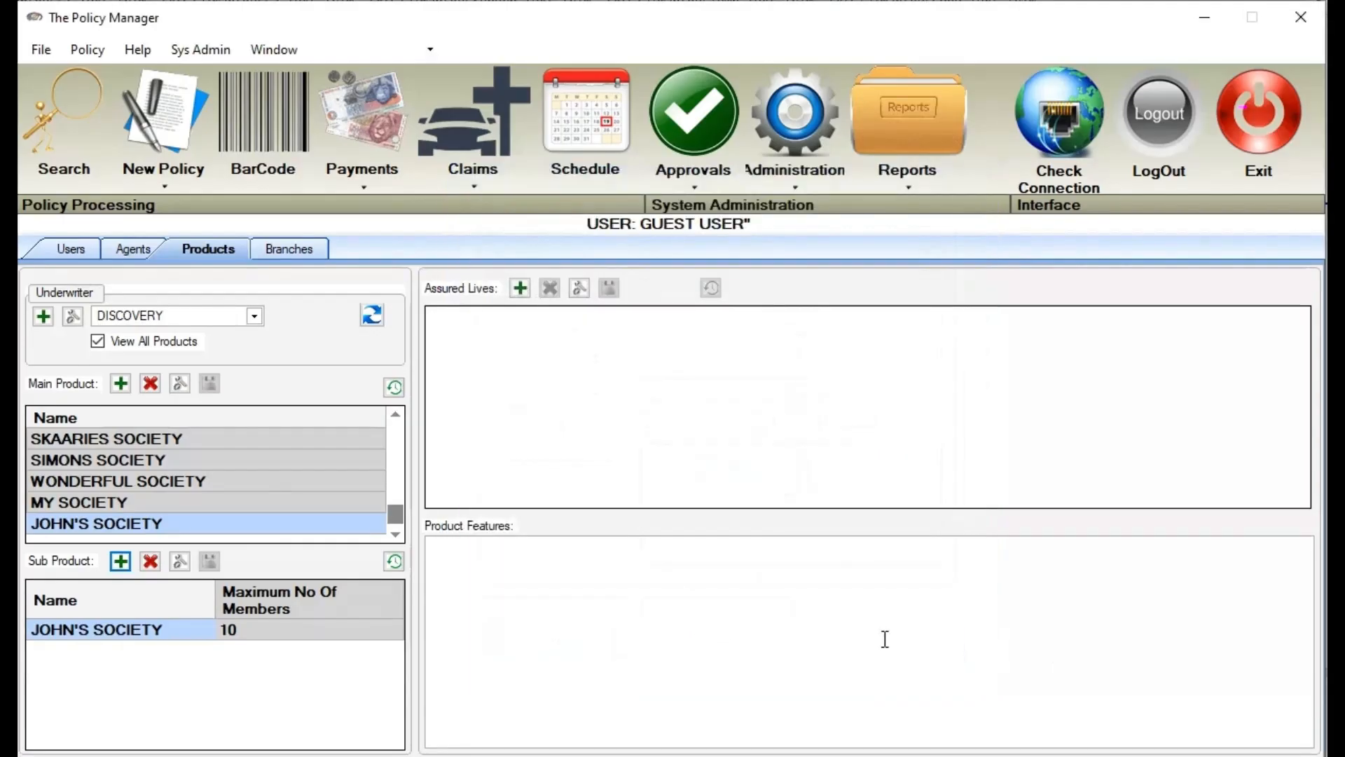
Start a new policy with underwriter DISCOVERY and main product JOHN'S SOCIETY
click(156, 133)
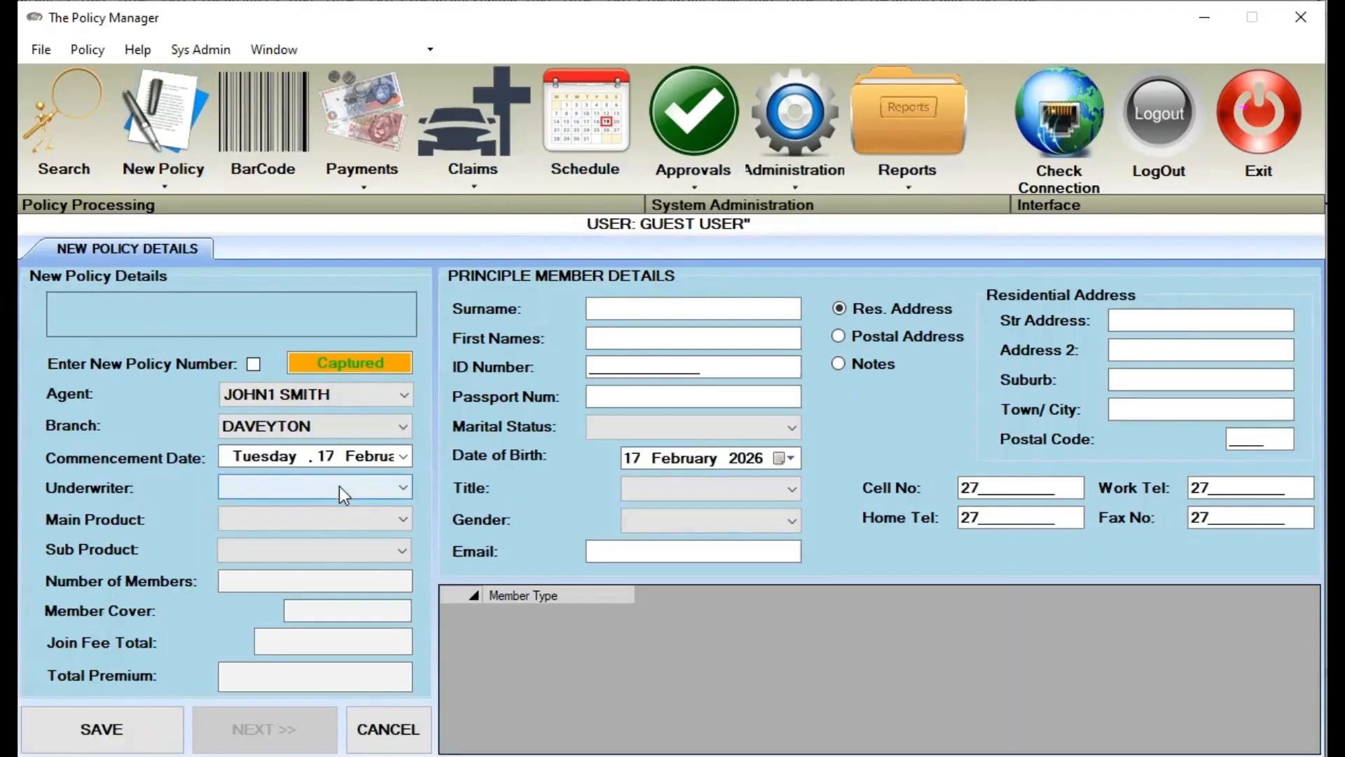
click(339, 486)
click(335, 510)
click(340, 519)
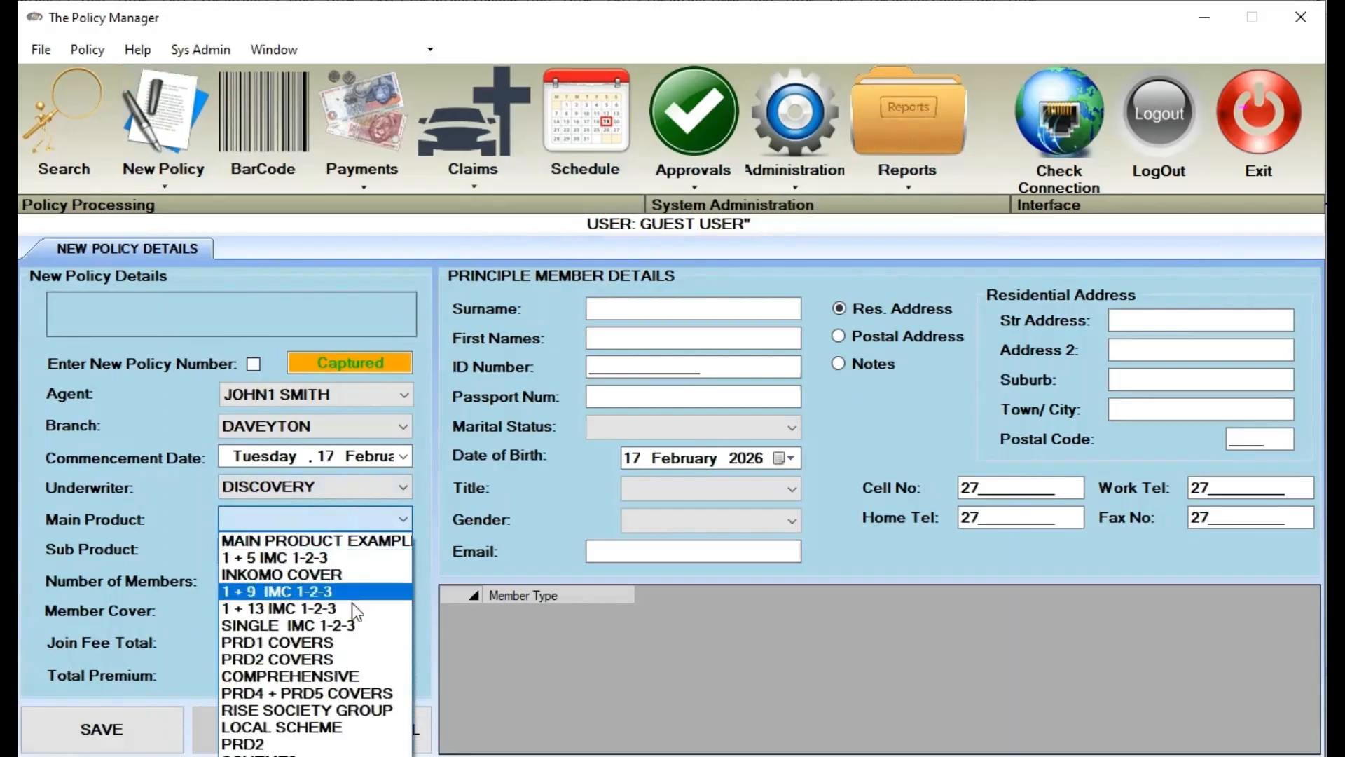
scroll(324, 571, down, 3)
click(325, 571)
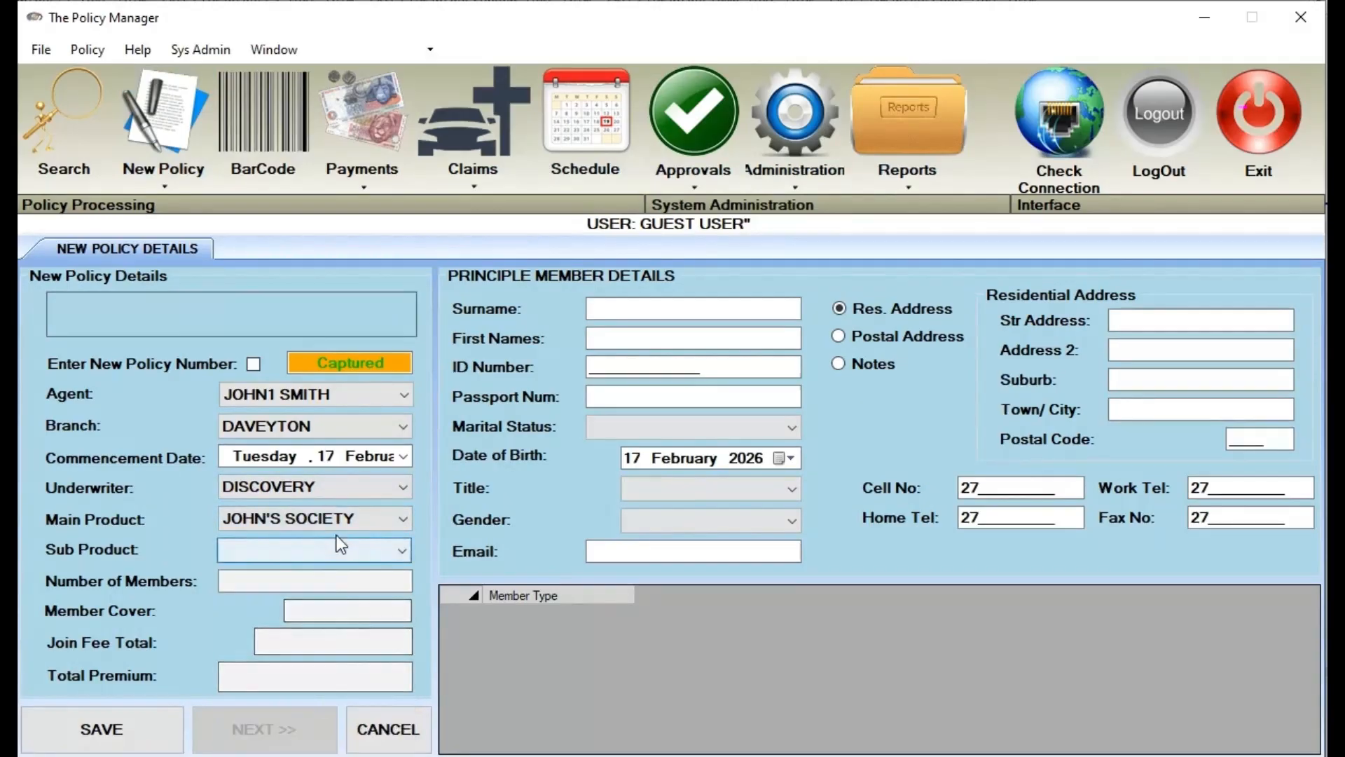
Try sub-product JOHN SOC 30K COVER, then settle on JOHN'S SOCIETY and select the member cover value
click(338, 546)
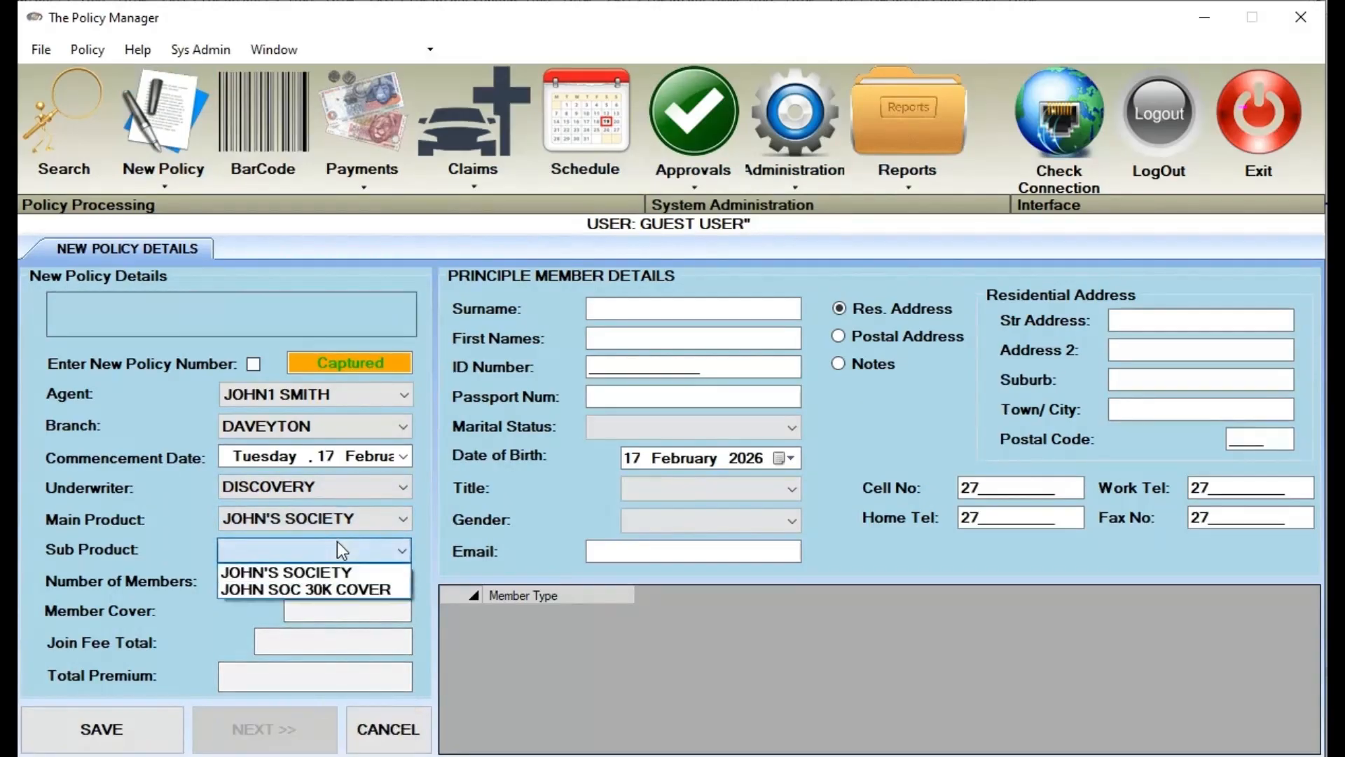
click(317, 588)
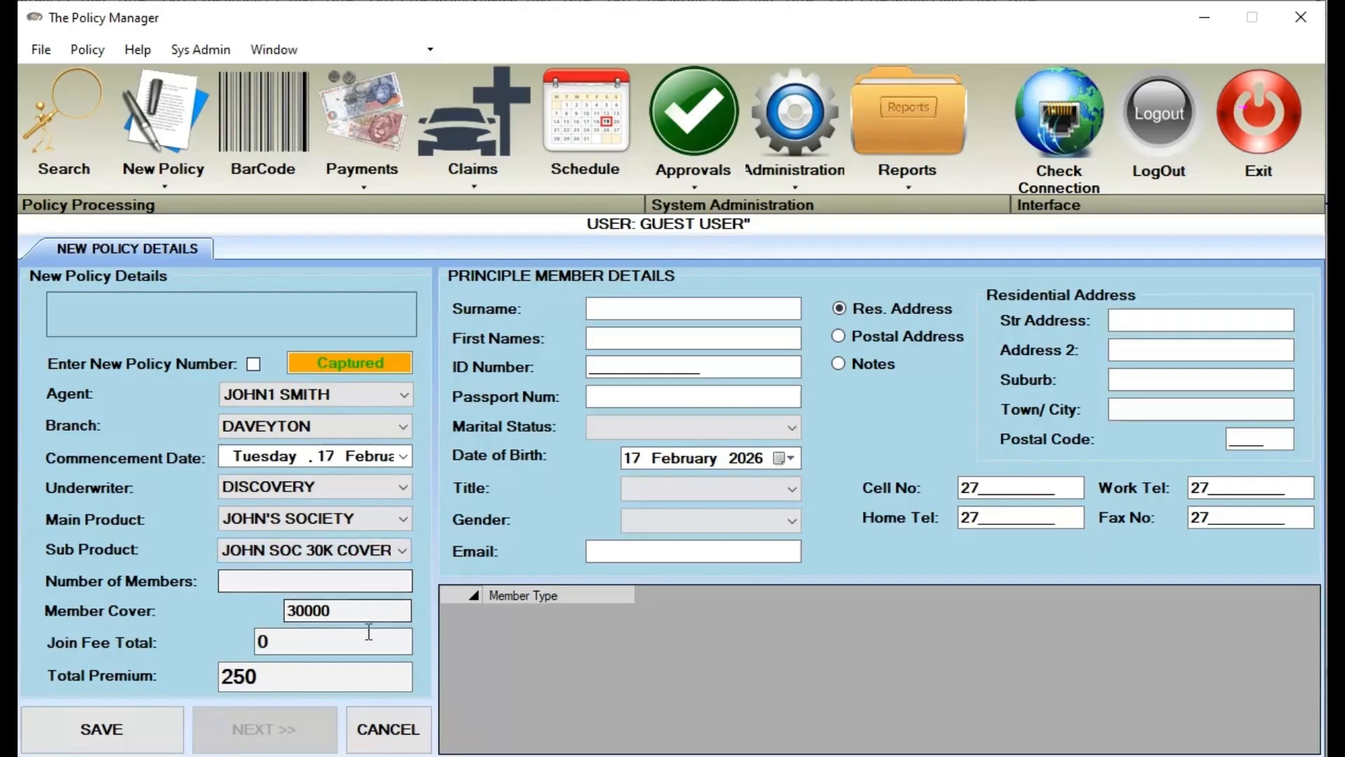
click(369, 552)
click(353, 571)
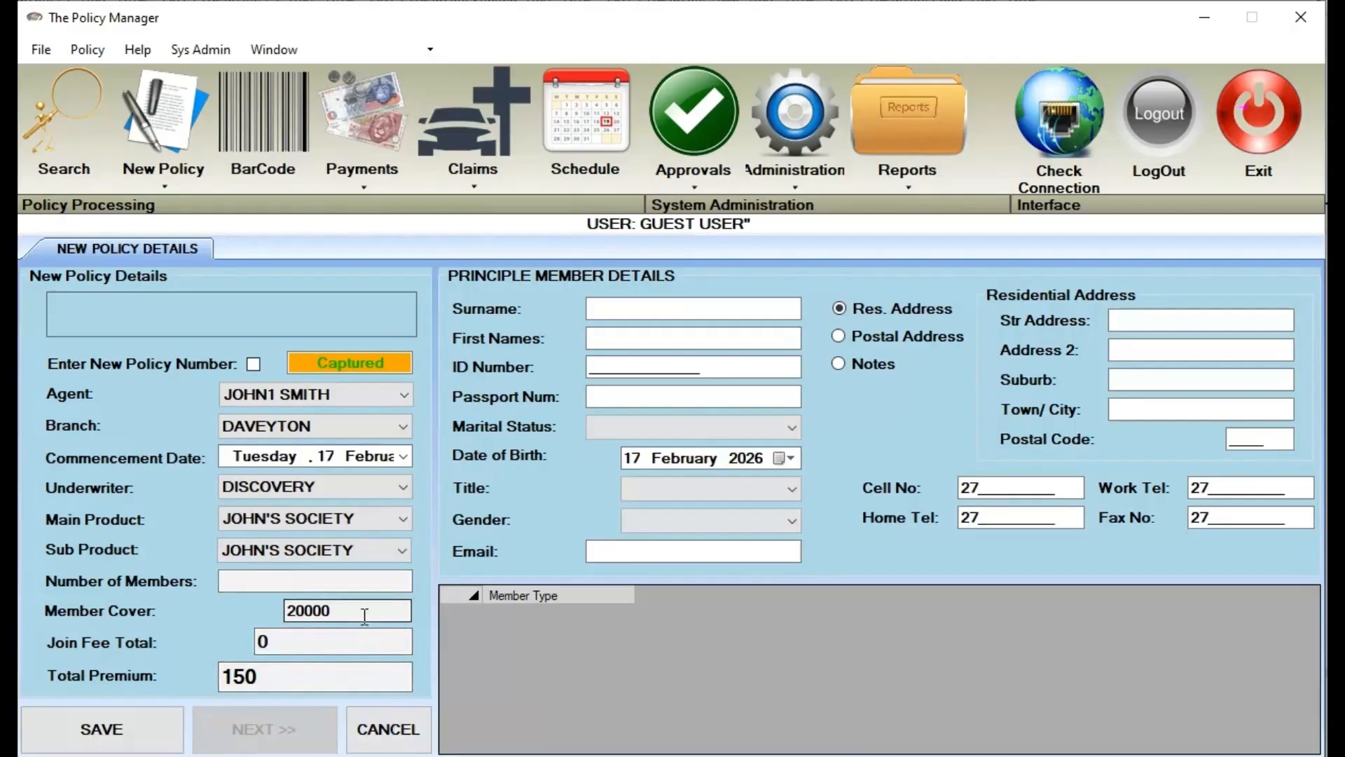
drag(364, 616, 203, 620)
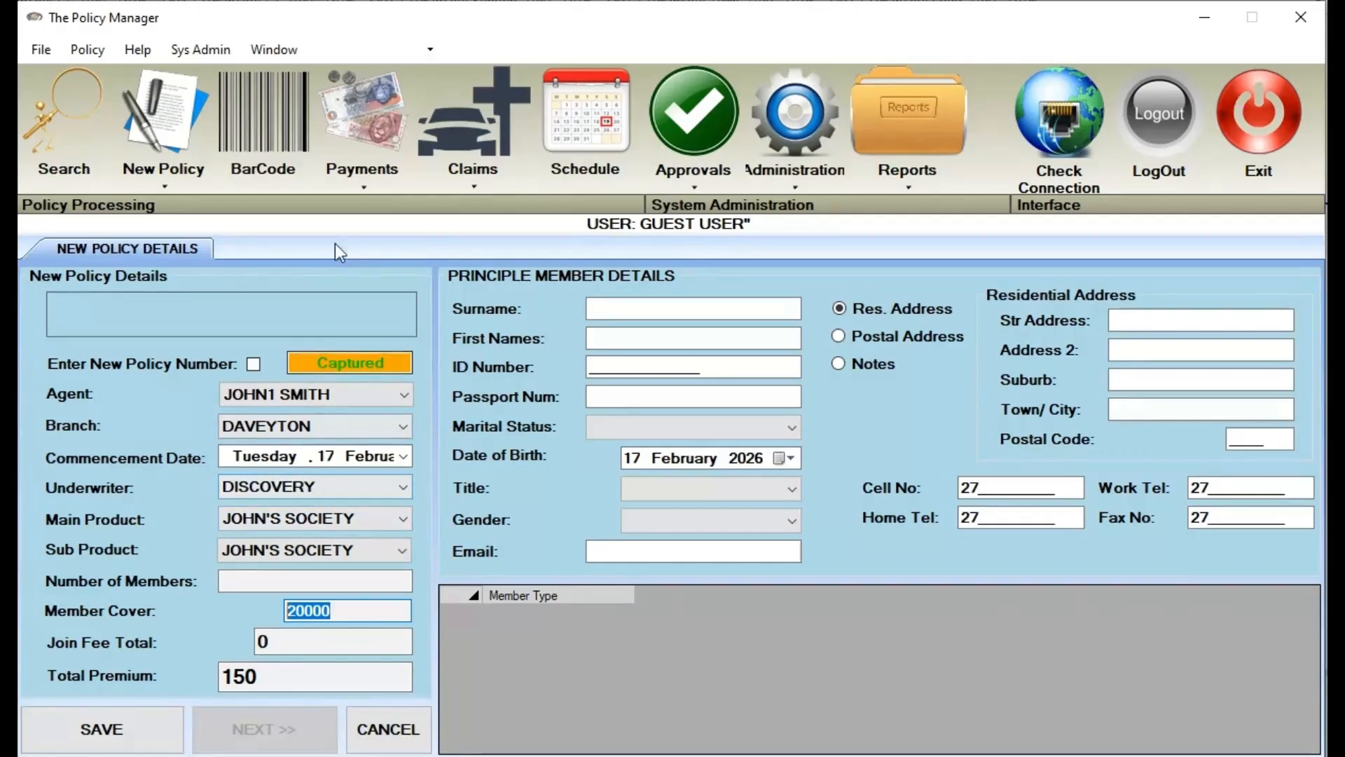
Go to Payments > Scheme/ Society Payment and drop down the Select Scheme list
click(354, 188)
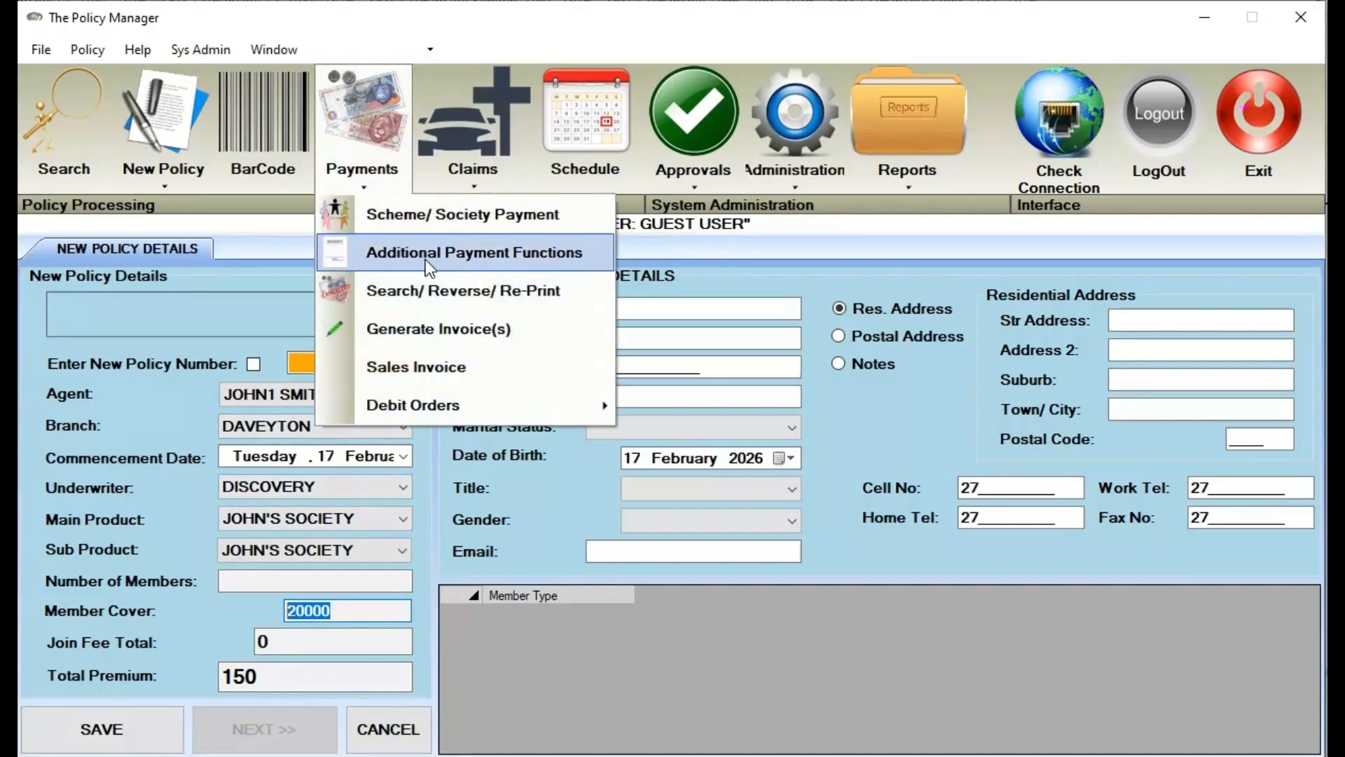
click(750, 309)
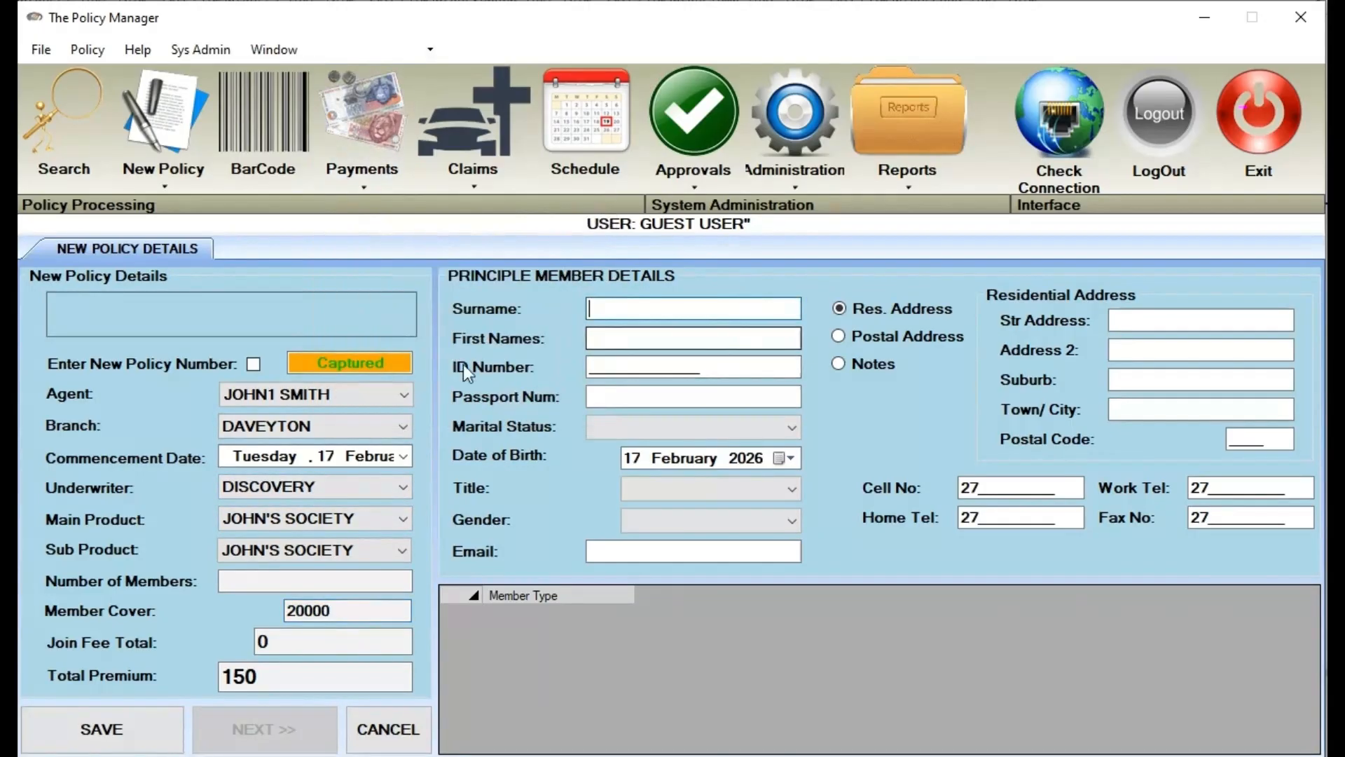
click(372, 181)
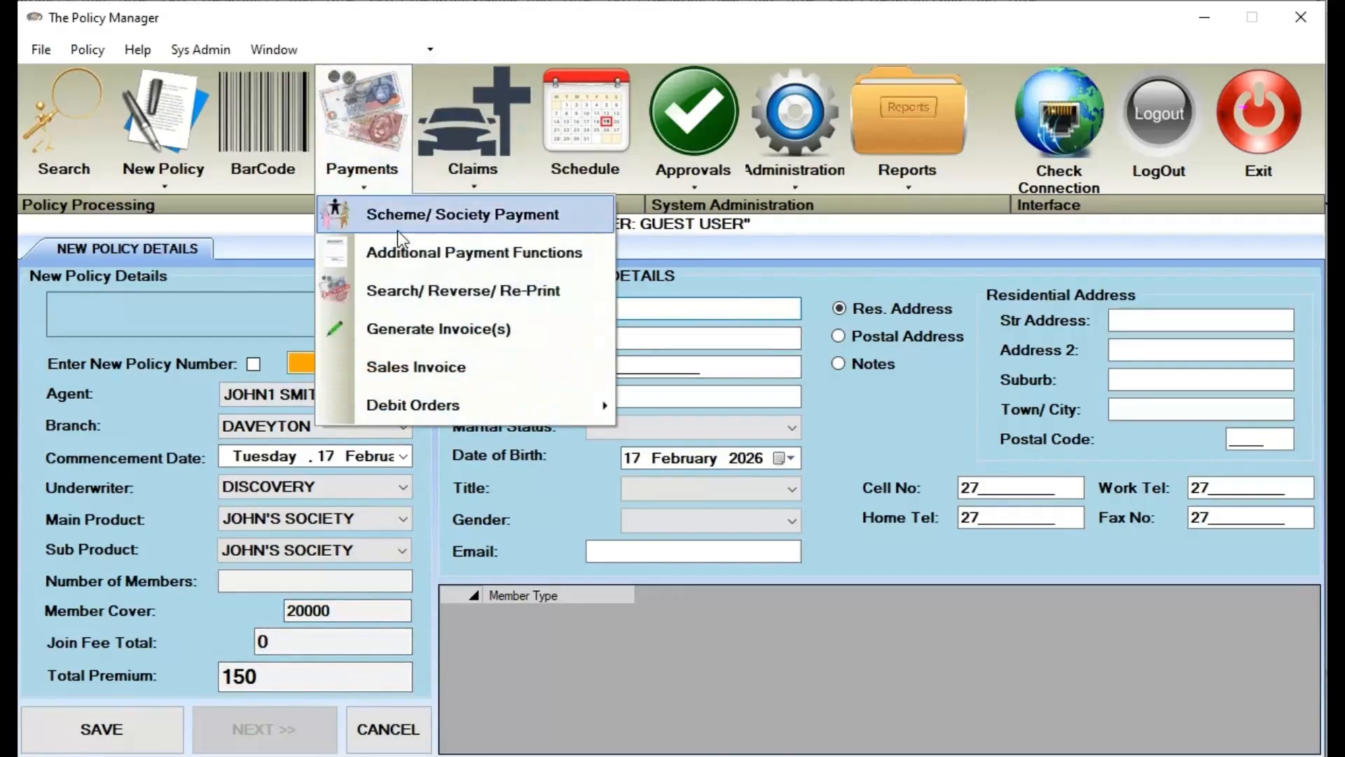
click(470, 210)
click(350, 253)
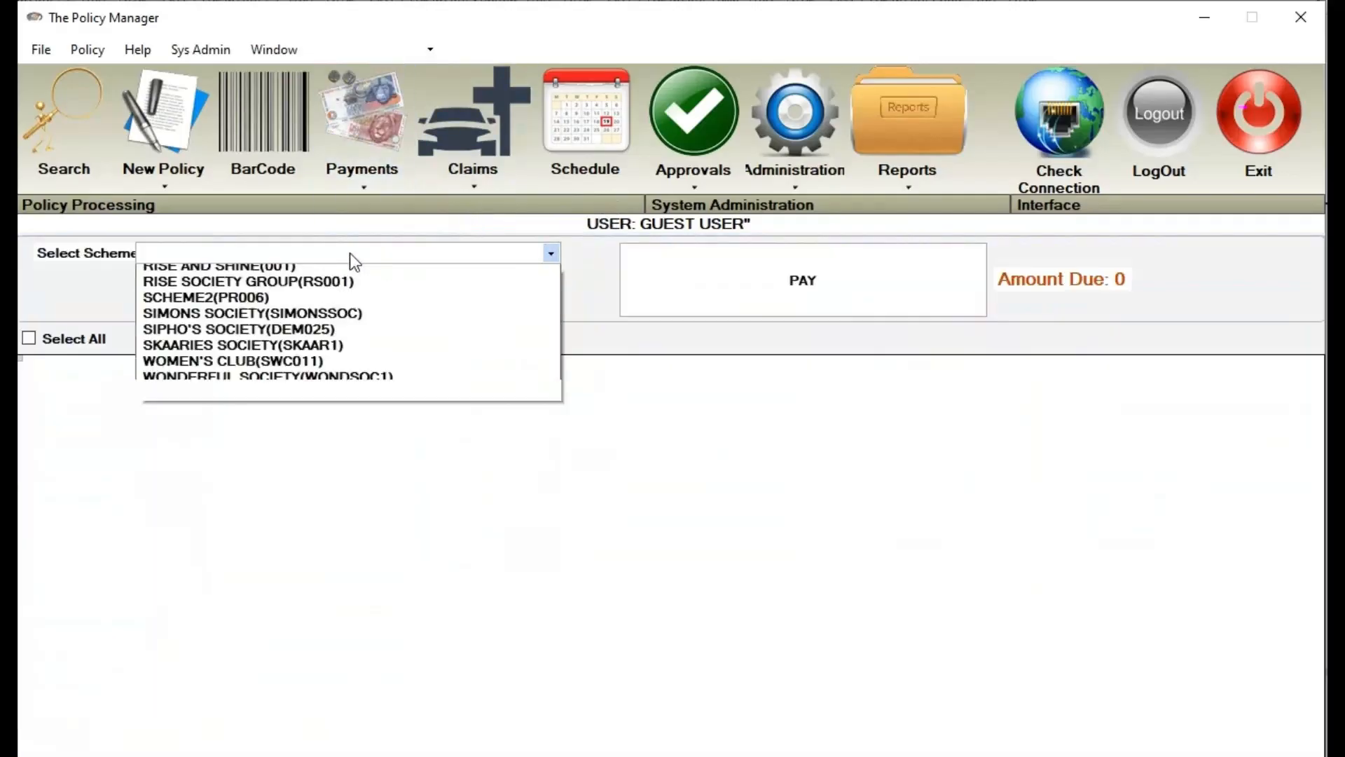
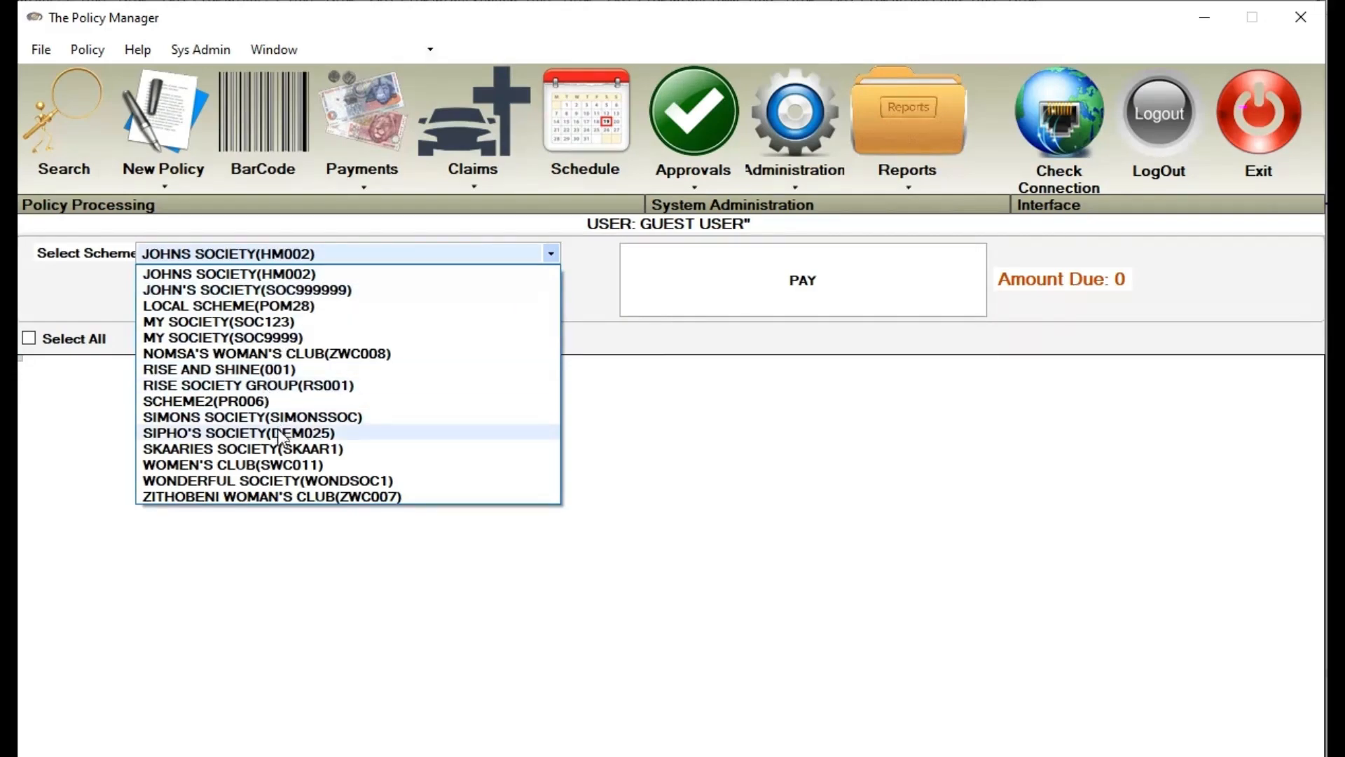
Pick scheme SIPHO'S SOCIETY(DEM025), which lists DEM817 at 500.00, then go to Administration > Users
click(252, 432)
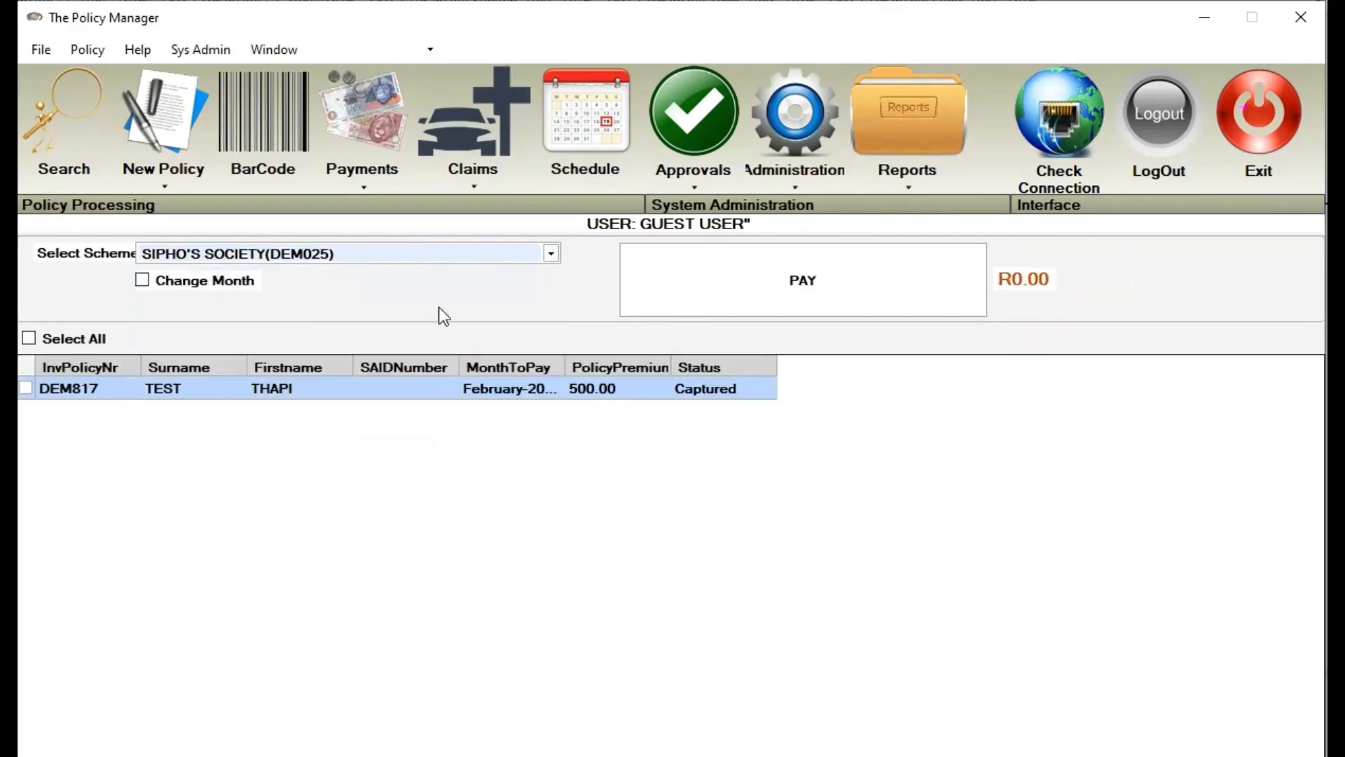
click(805, 192)
click(834, 369)
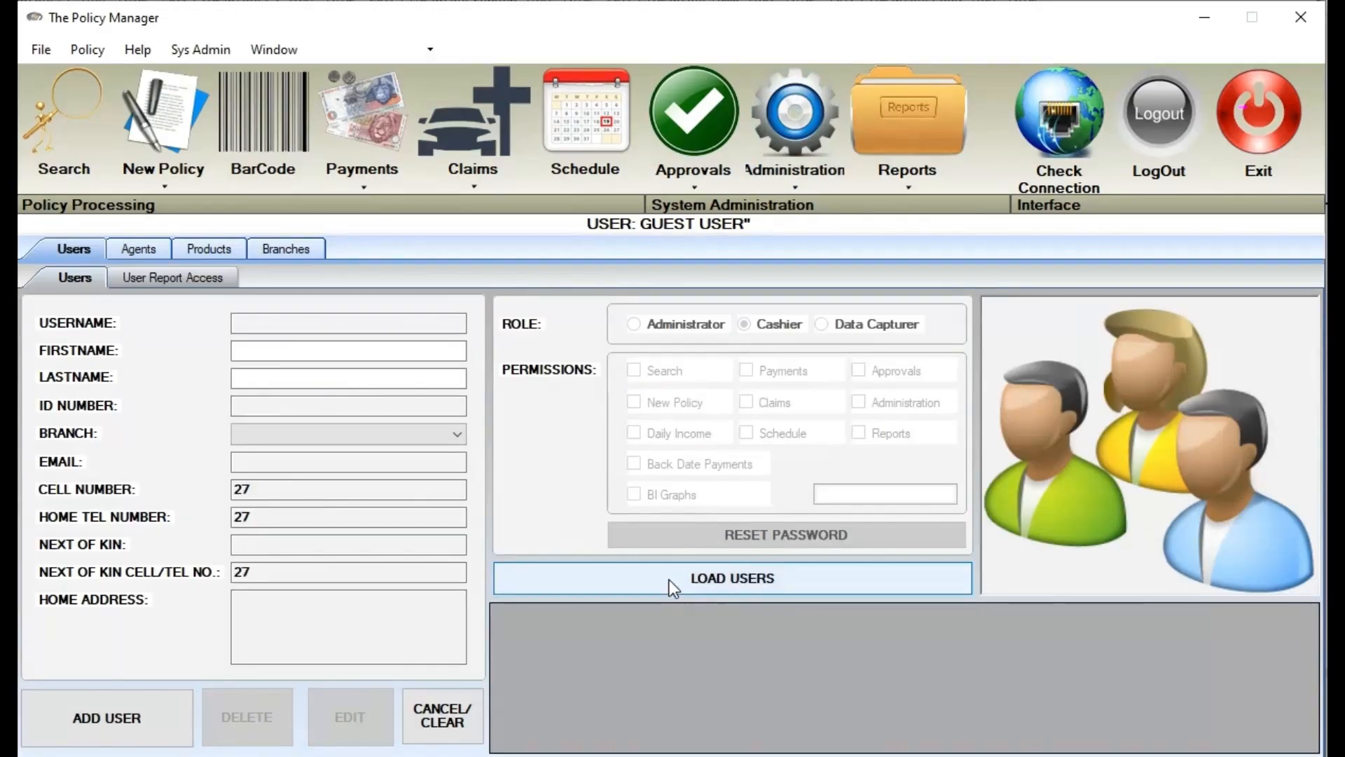
Load the system users and make the demo user's details editable
click(669, 579)
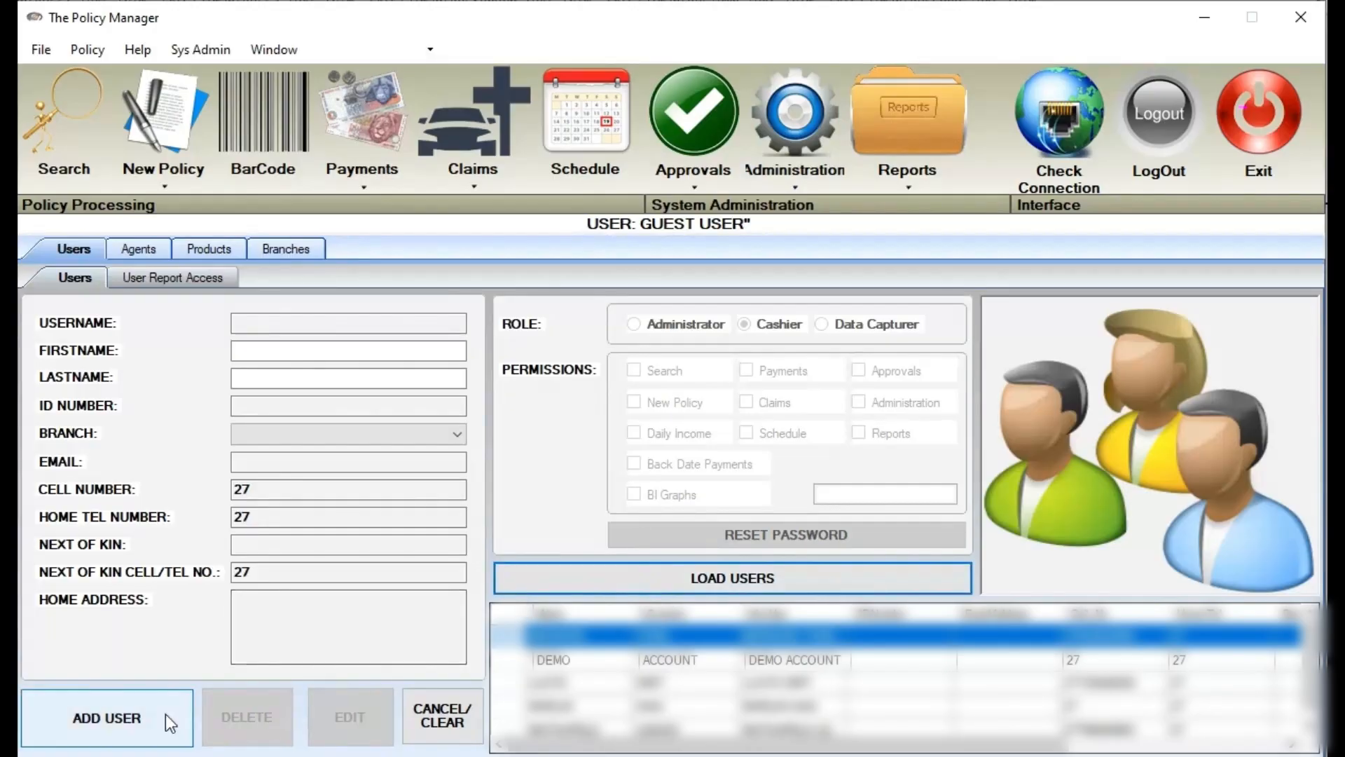
click(624, 659)
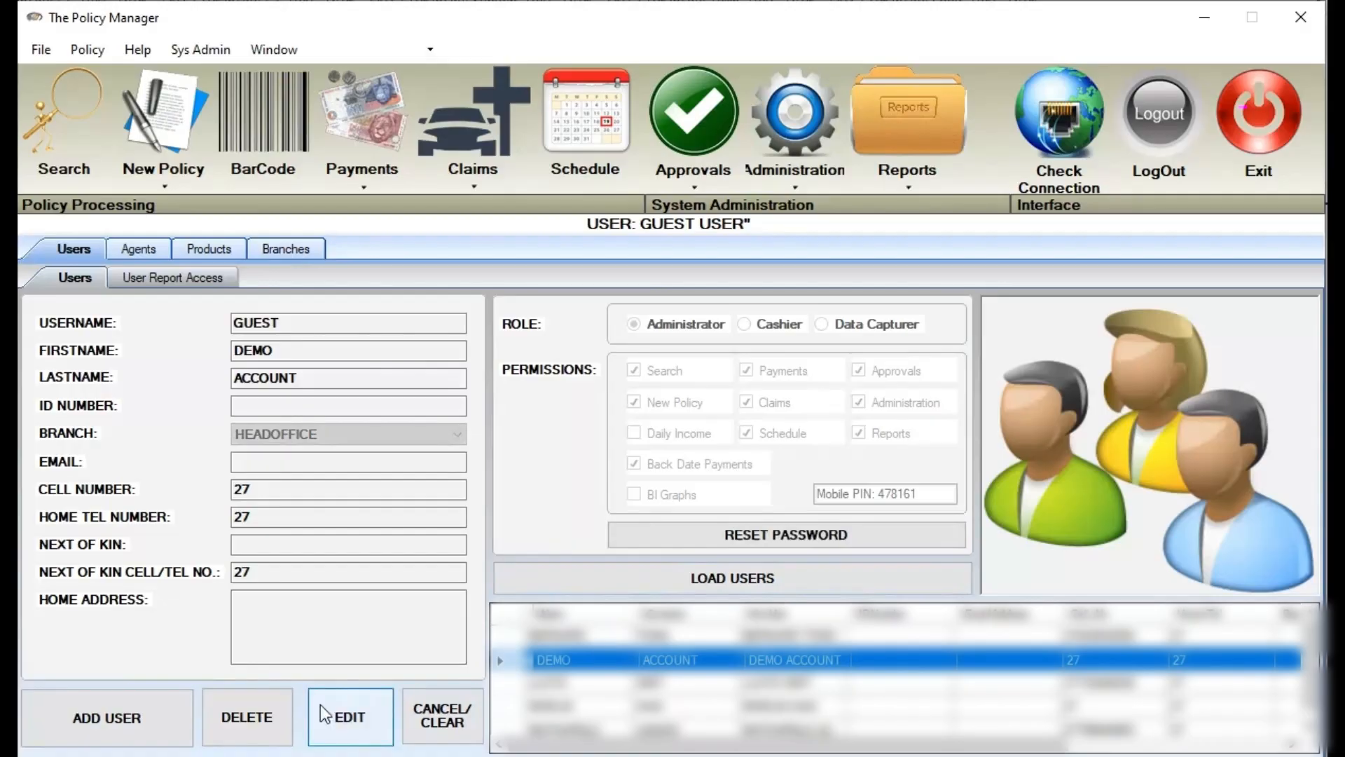
click(347, 721)
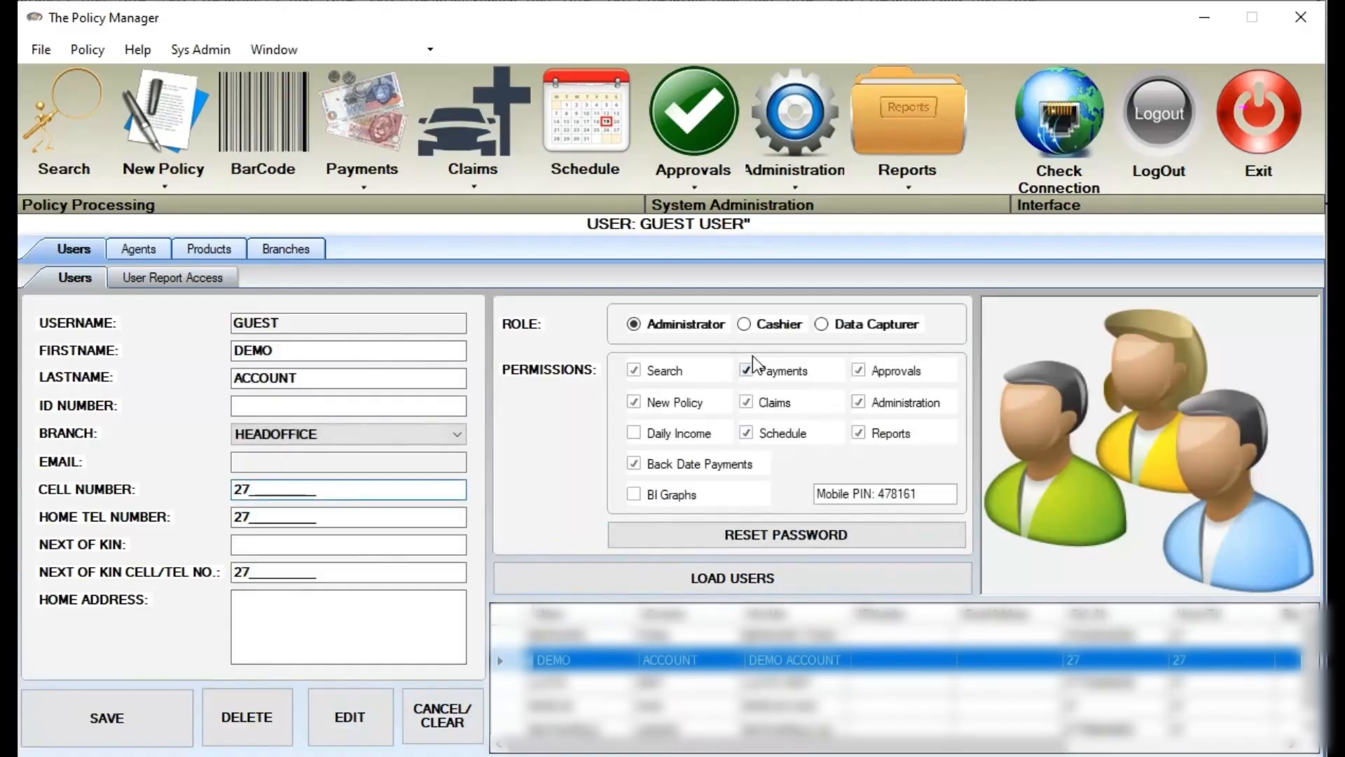
Remove the Search, Payments, Approvals, Claims and New Policy permissions, then restore Search and Payments
click(635, 371)
click(746, 371)
click(863, 369)
click(750, 403)
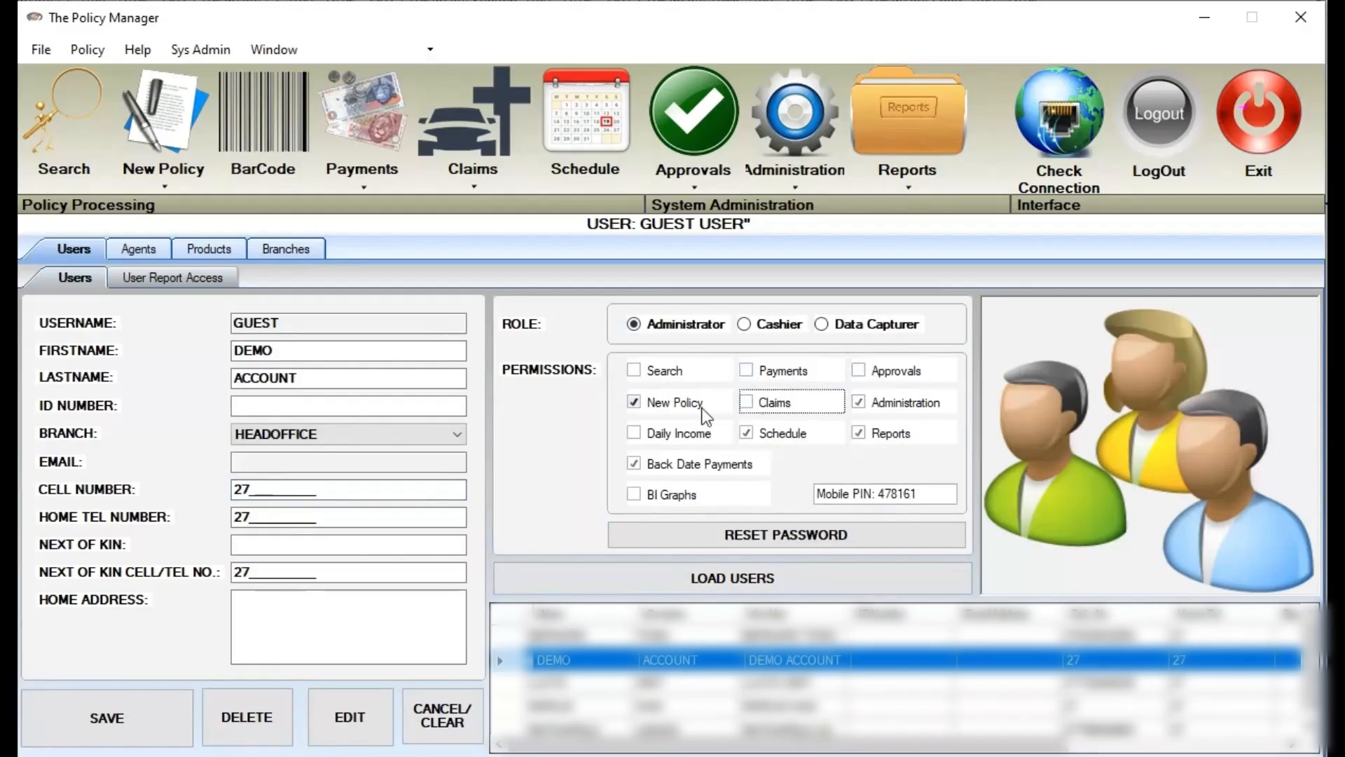
click(638, 403)
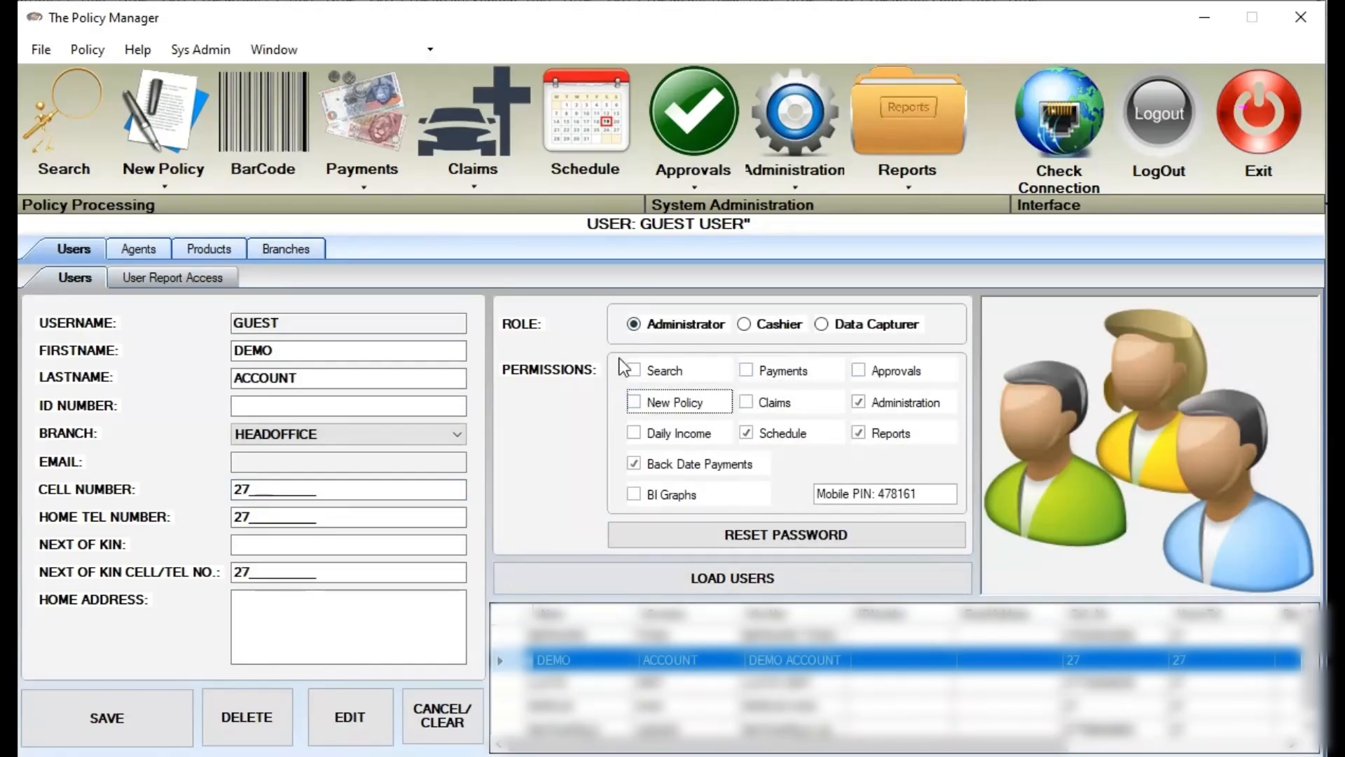
click(633, 370)
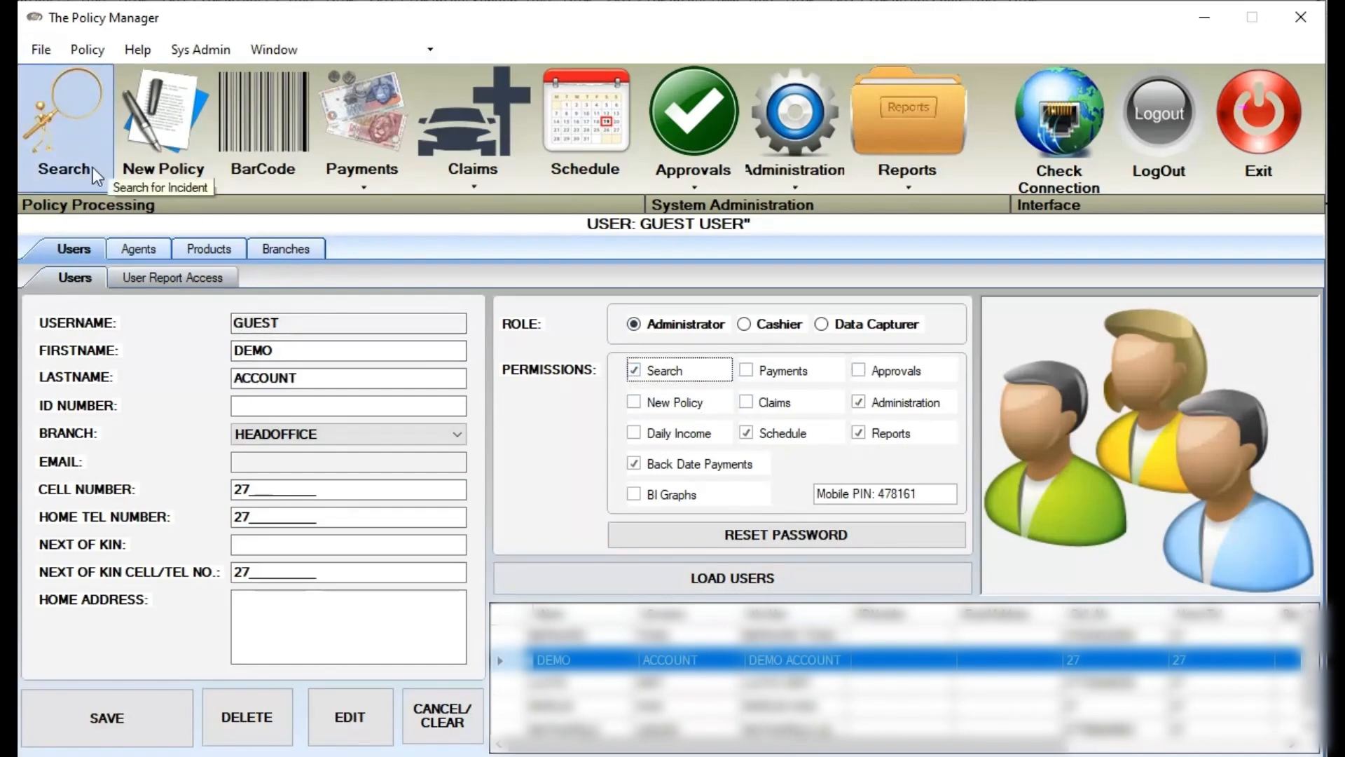
click(768, 373)
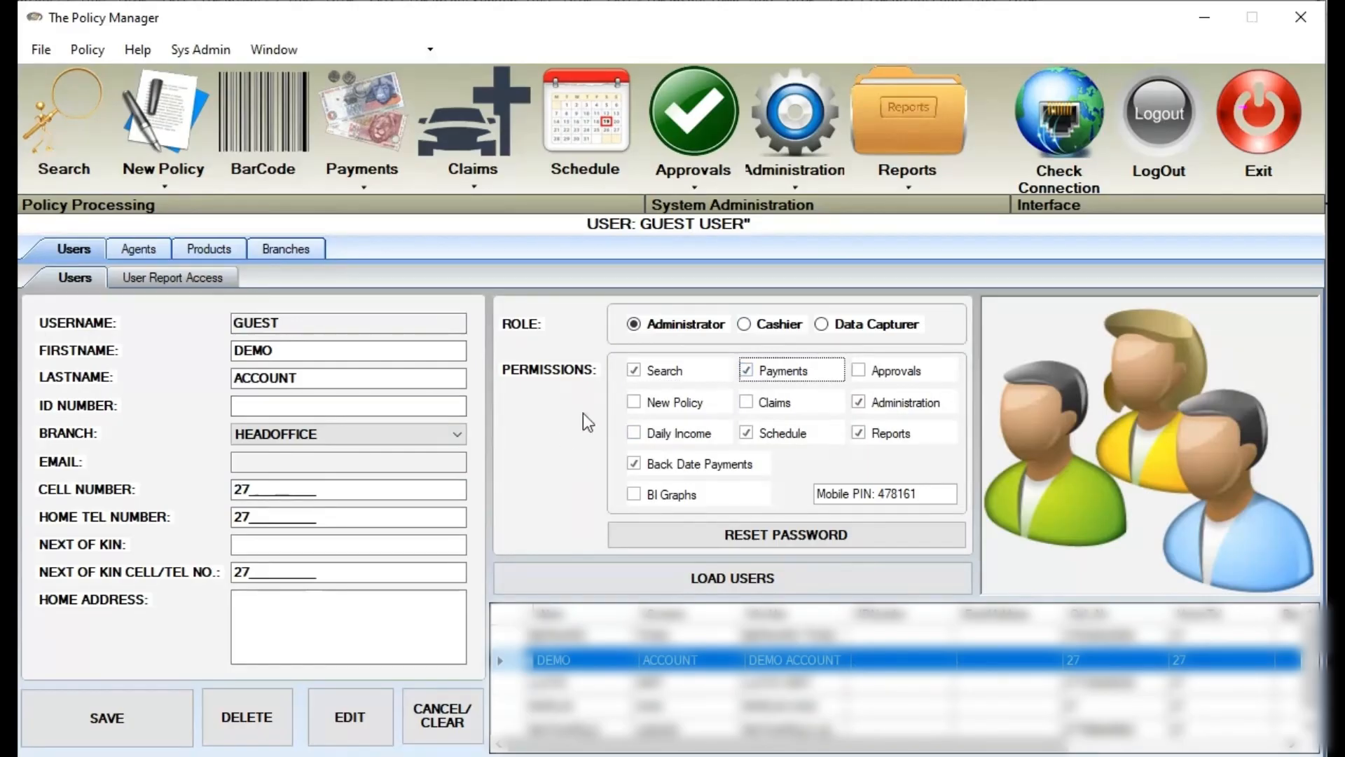
Change the demo user's role to Cashier, then Data Capturer, and go to agent management
click(771, 325)
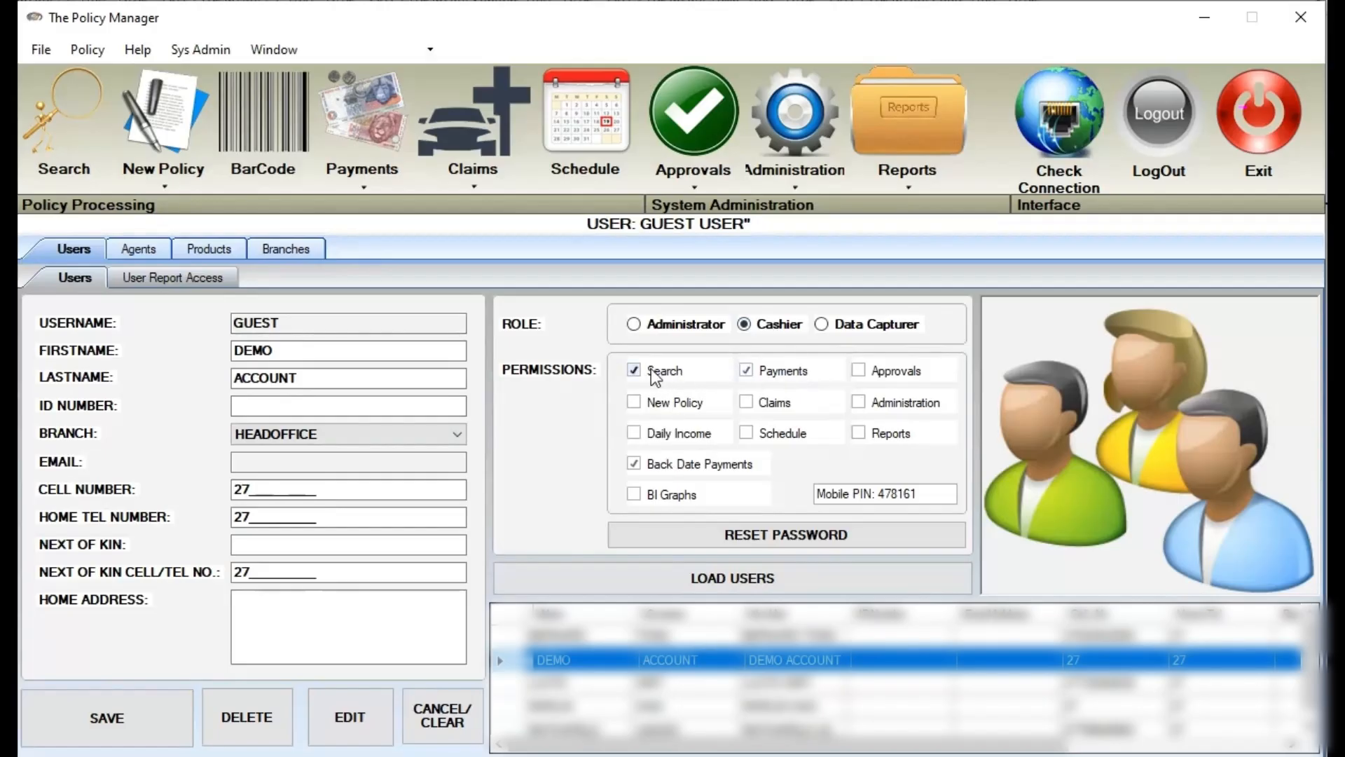
click(848, 326)
click(140, 249)
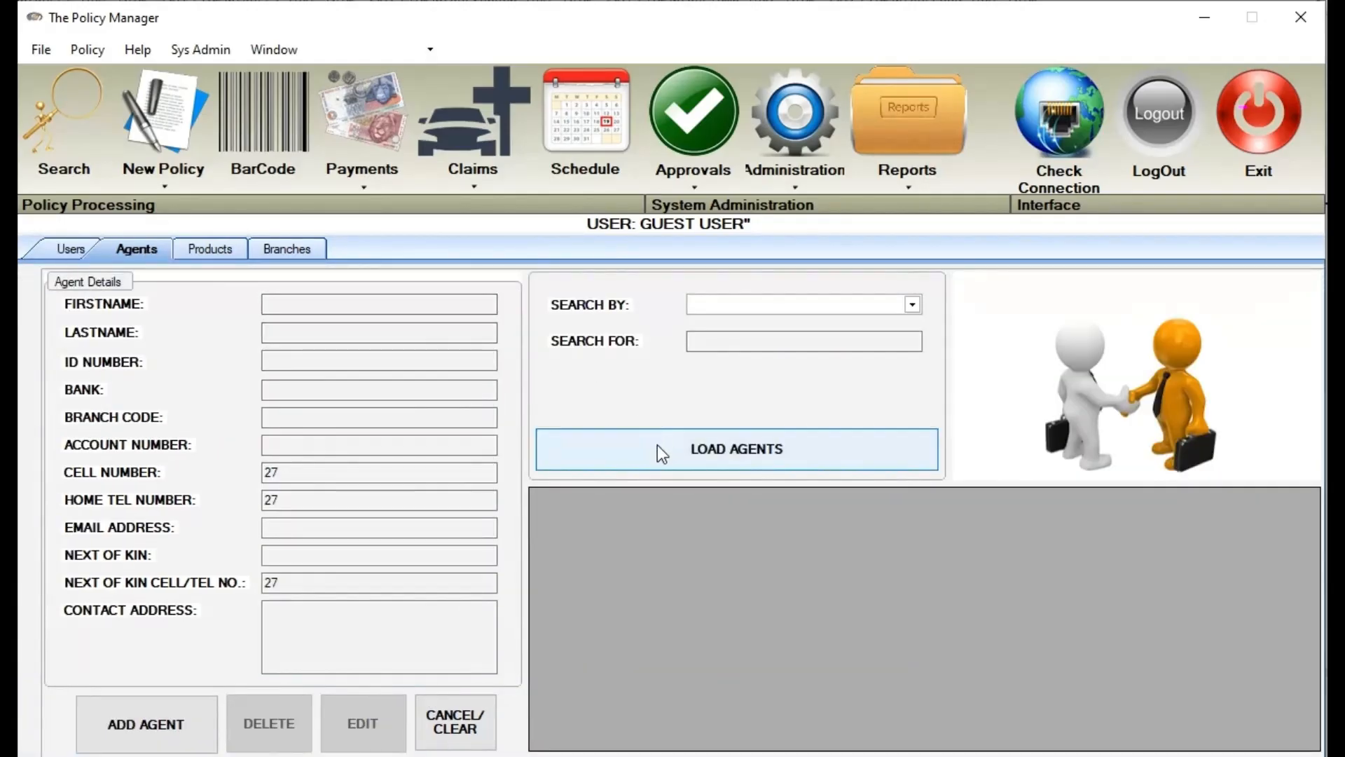
Start a new policy with agent JOHN1 SMITH, then return to administration
click(169, 131)
click(318, 397)
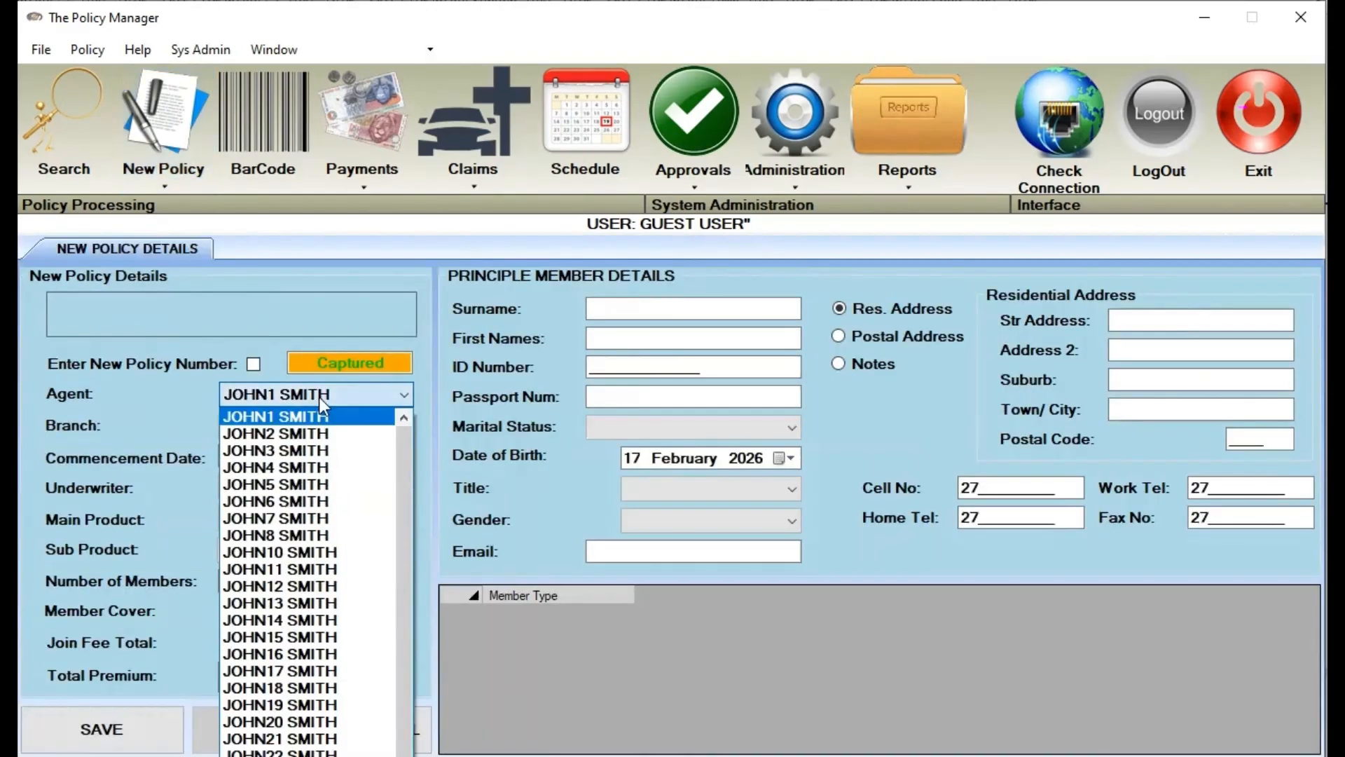
click(319, 397)
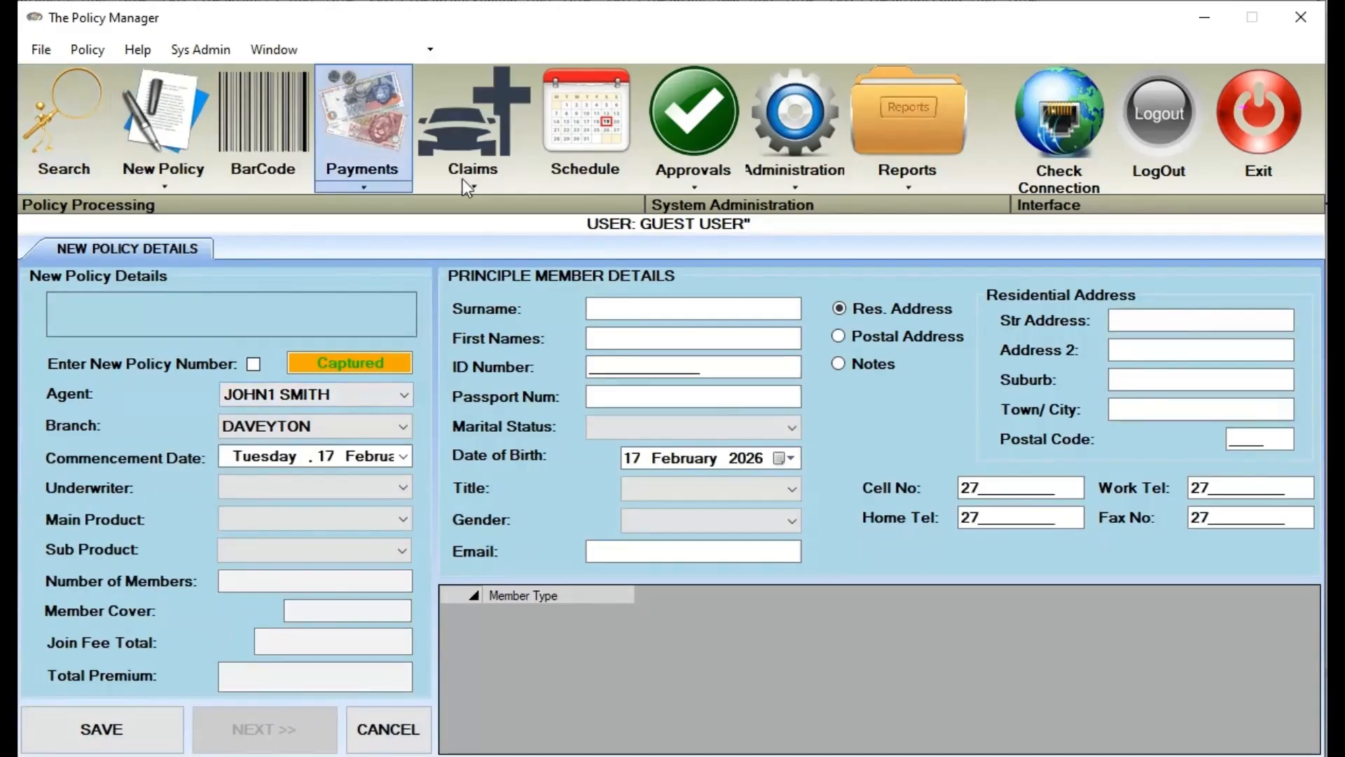
click(748, 158)
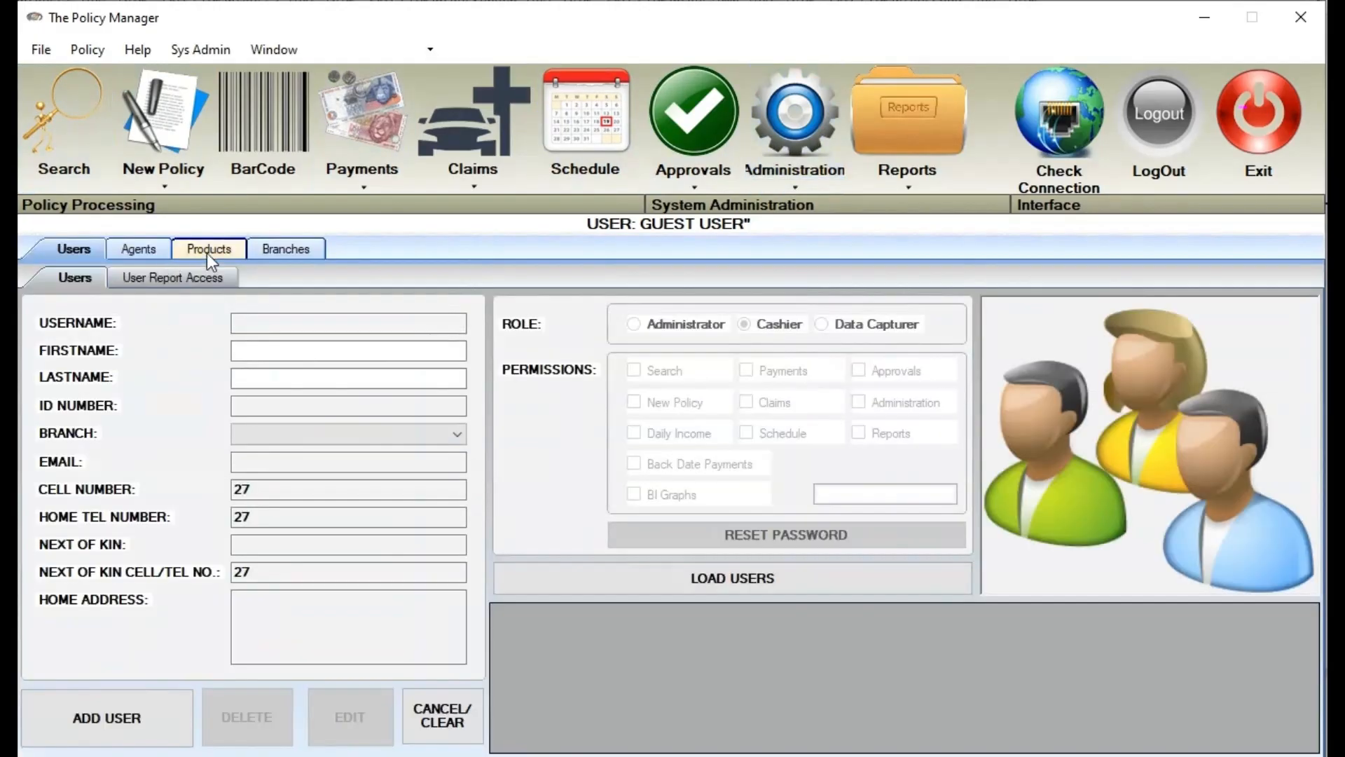
In product setup, pick underwriter DISCOVERY and view sub-products of PRD2 and 1 + 5 IMC 1-2-3
click(210, 251)
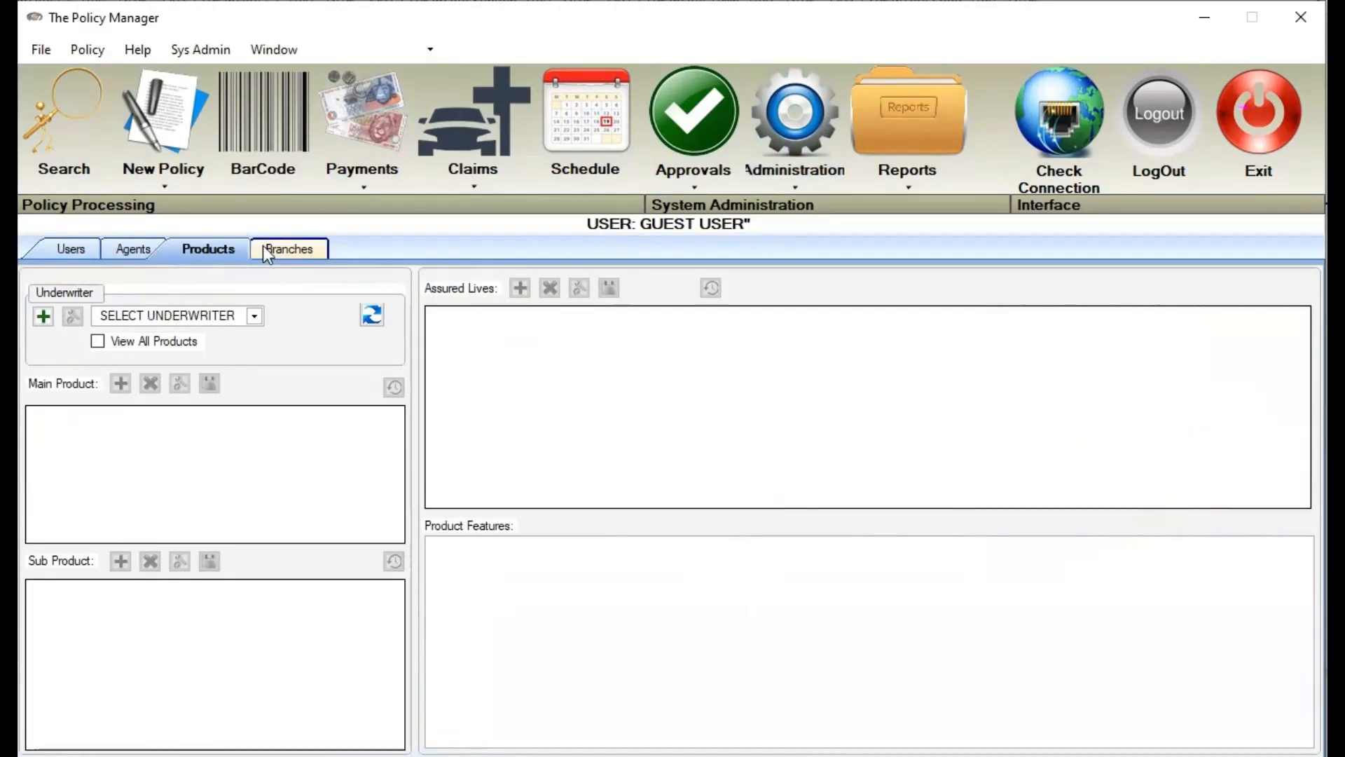
click(191, 316)
click(197, 348)
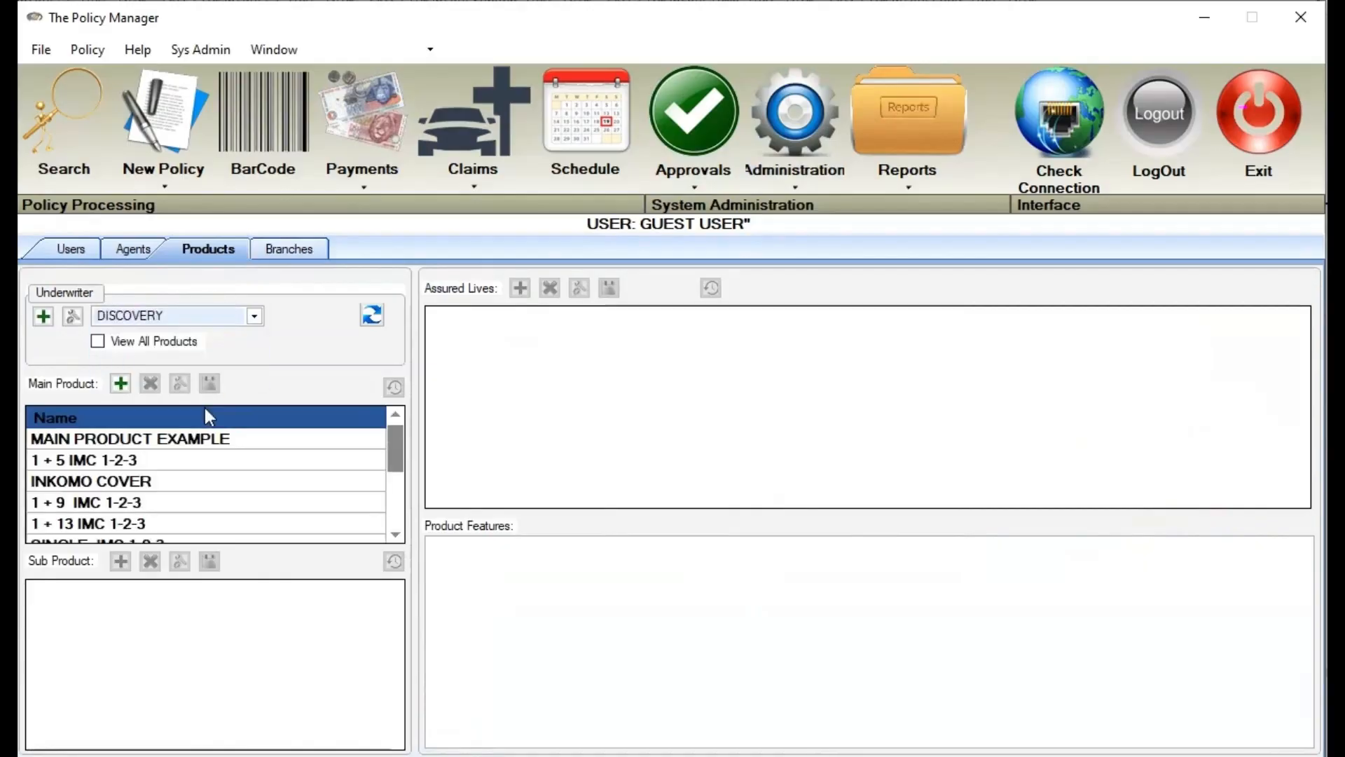
scroll(248, 539, down, 3)
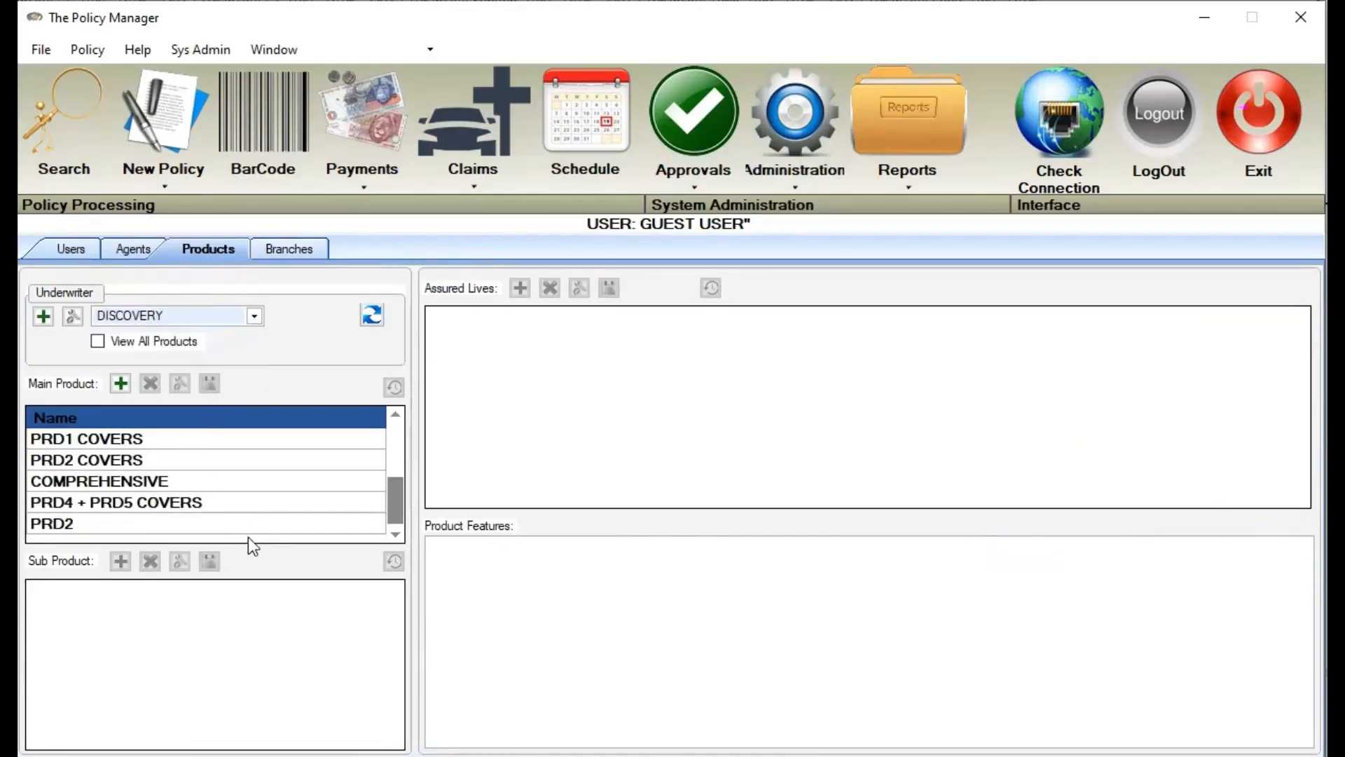
click(226, 519)
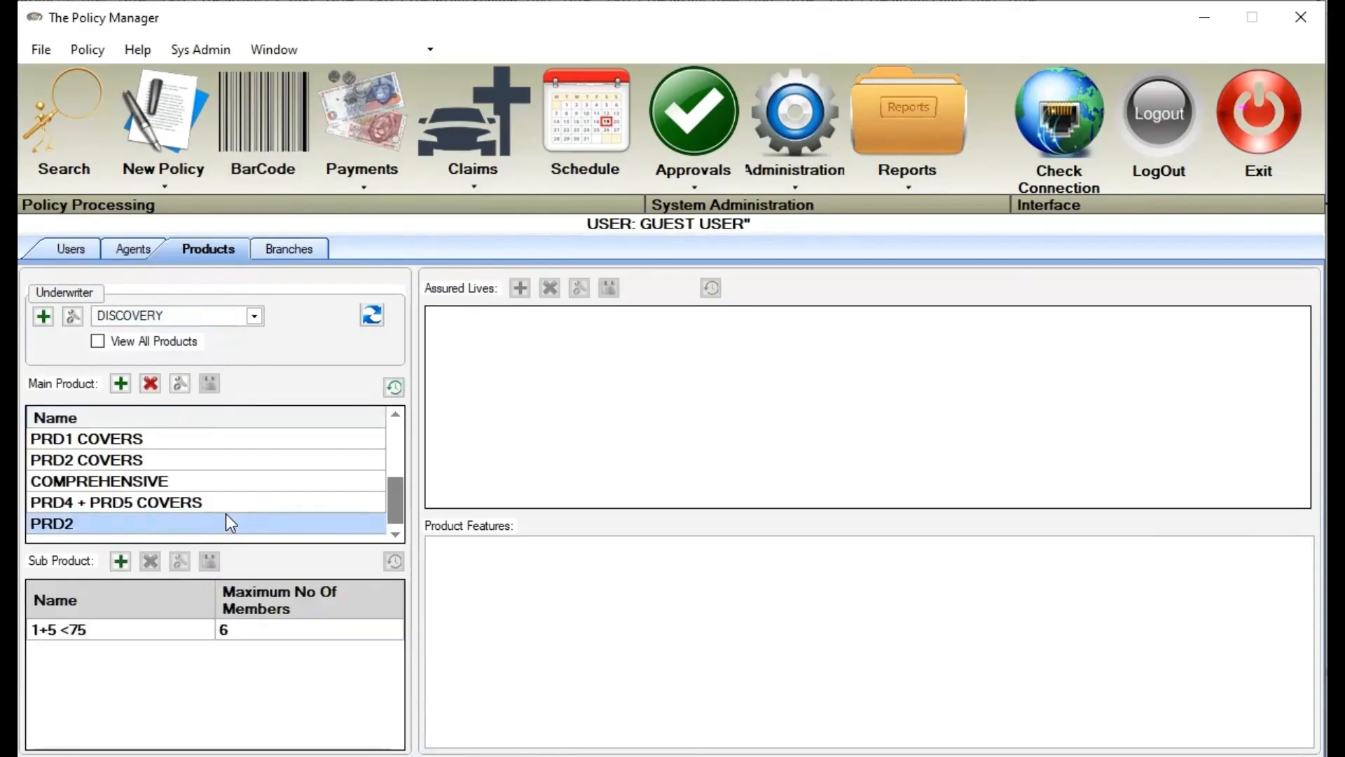
scroll(259, 478, up, 2)
click(222, 454)
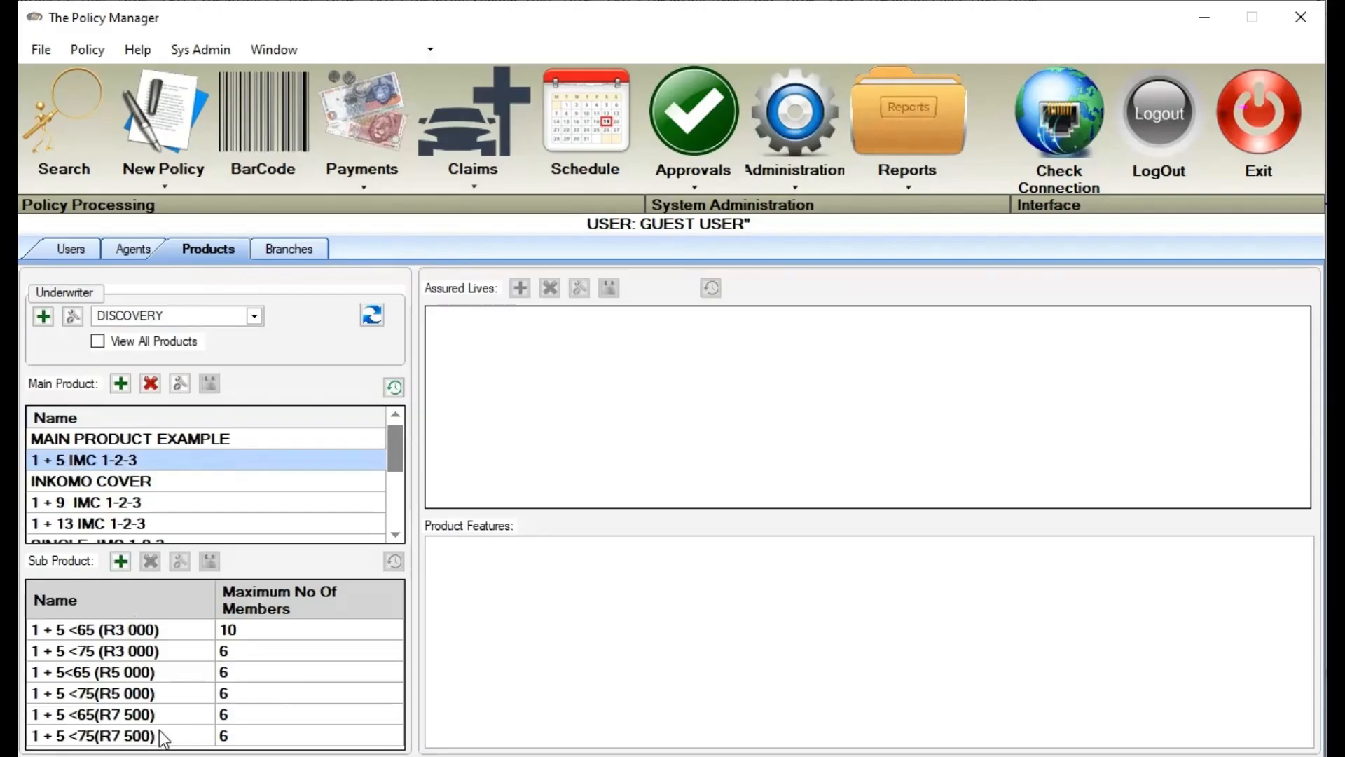
Load the list of branches in branch management
click(364, 187)
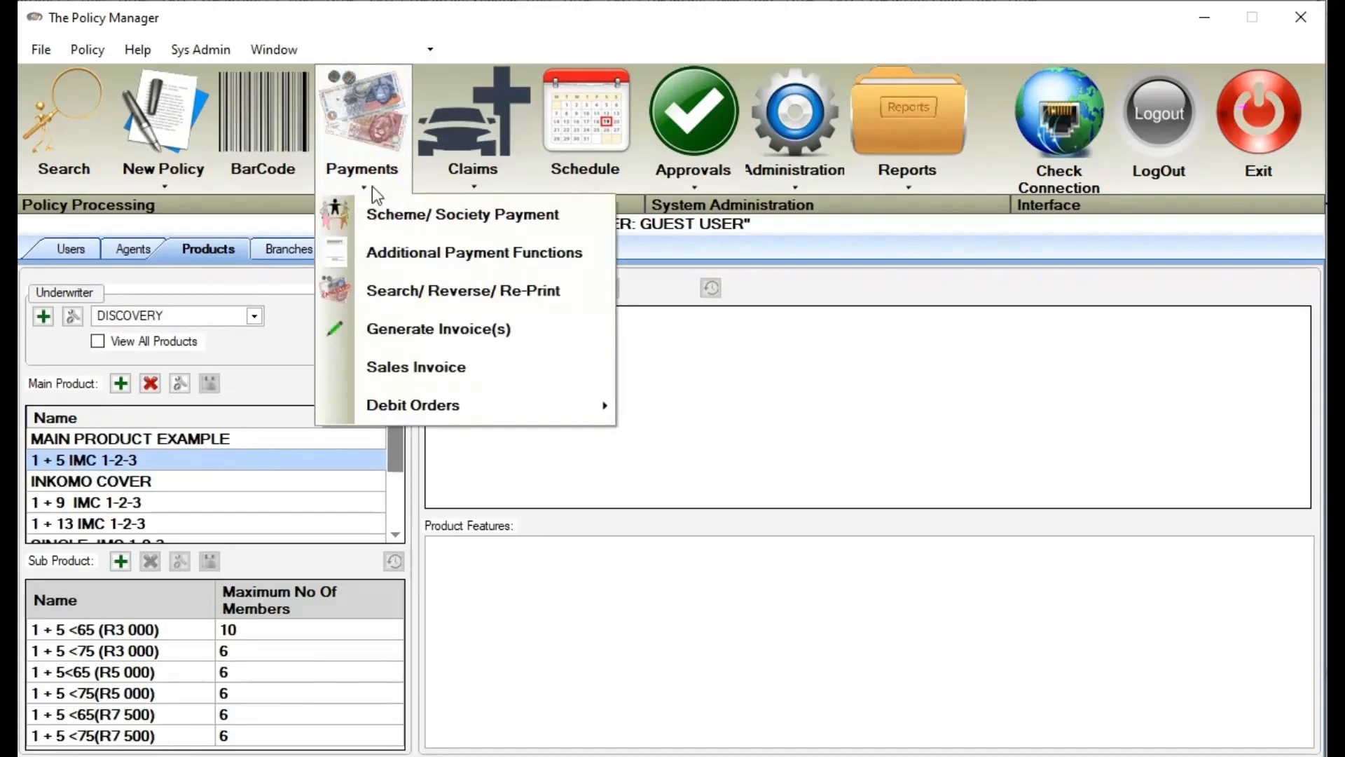
click(286, 250)
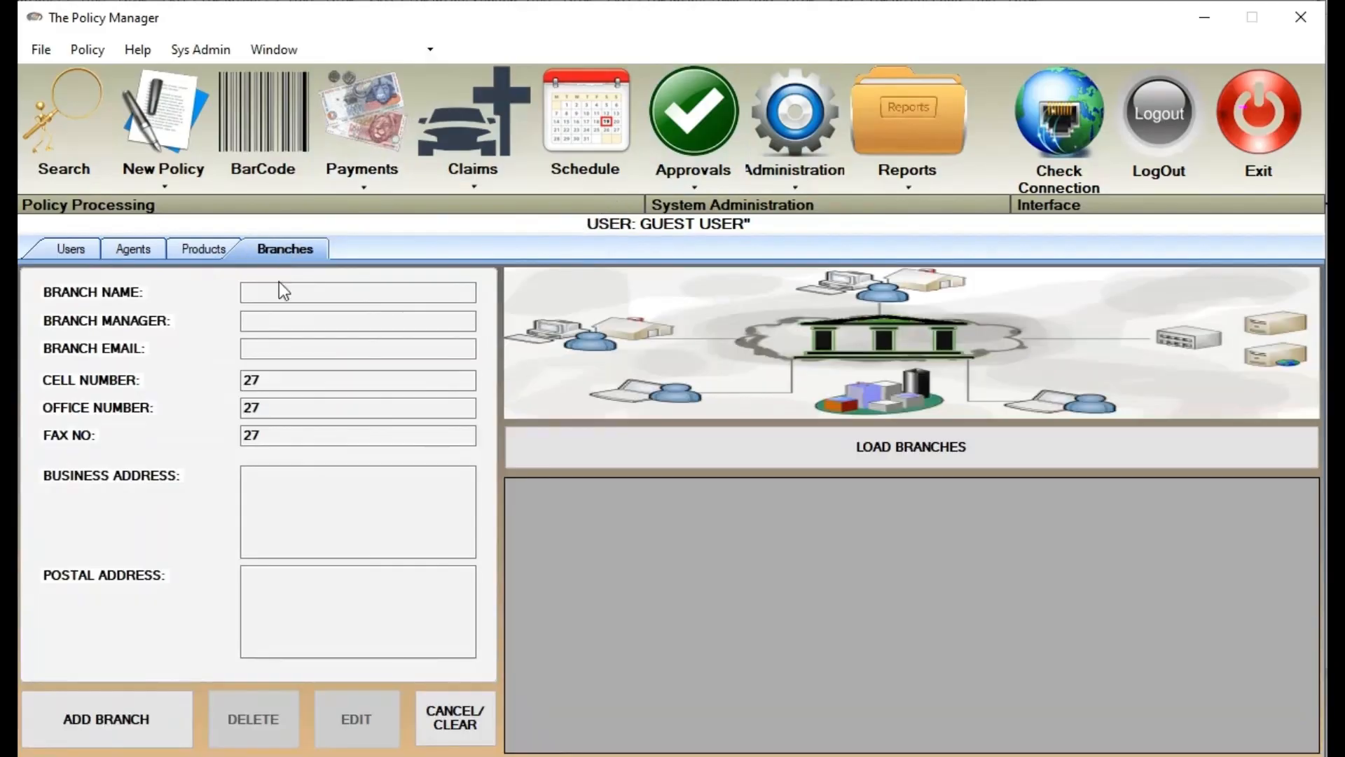
click(604, 456)
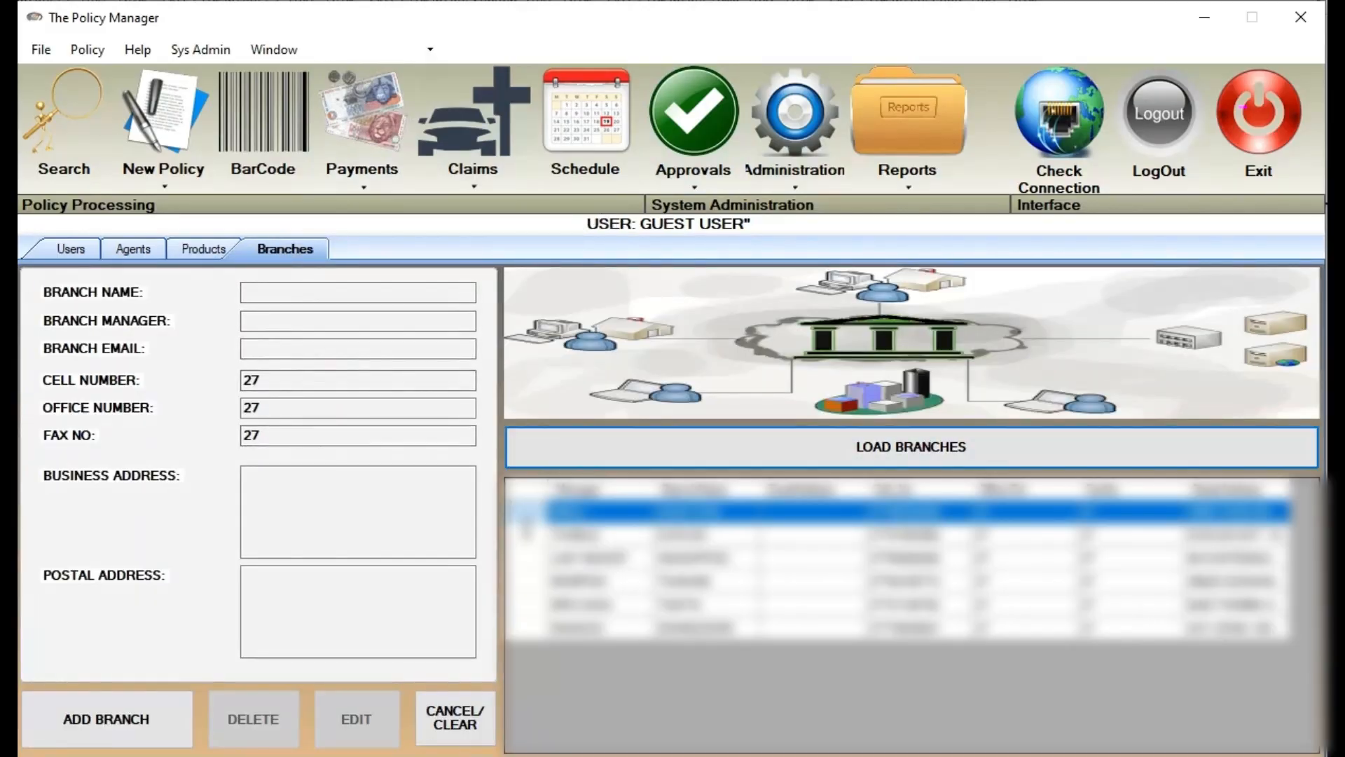
Start a new policy with branch DAVEYTON, then open the Policy Data reports screen
click(165, 137)
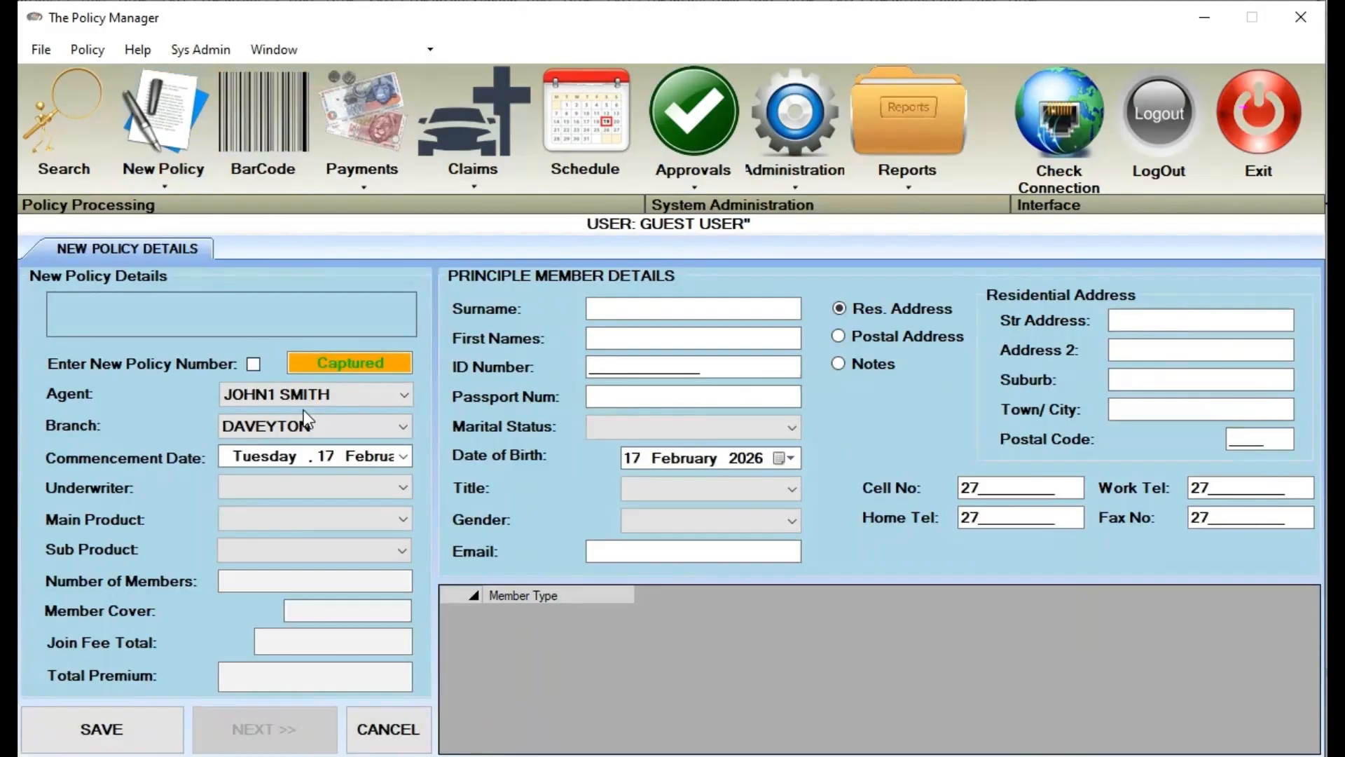
click(305, 425)
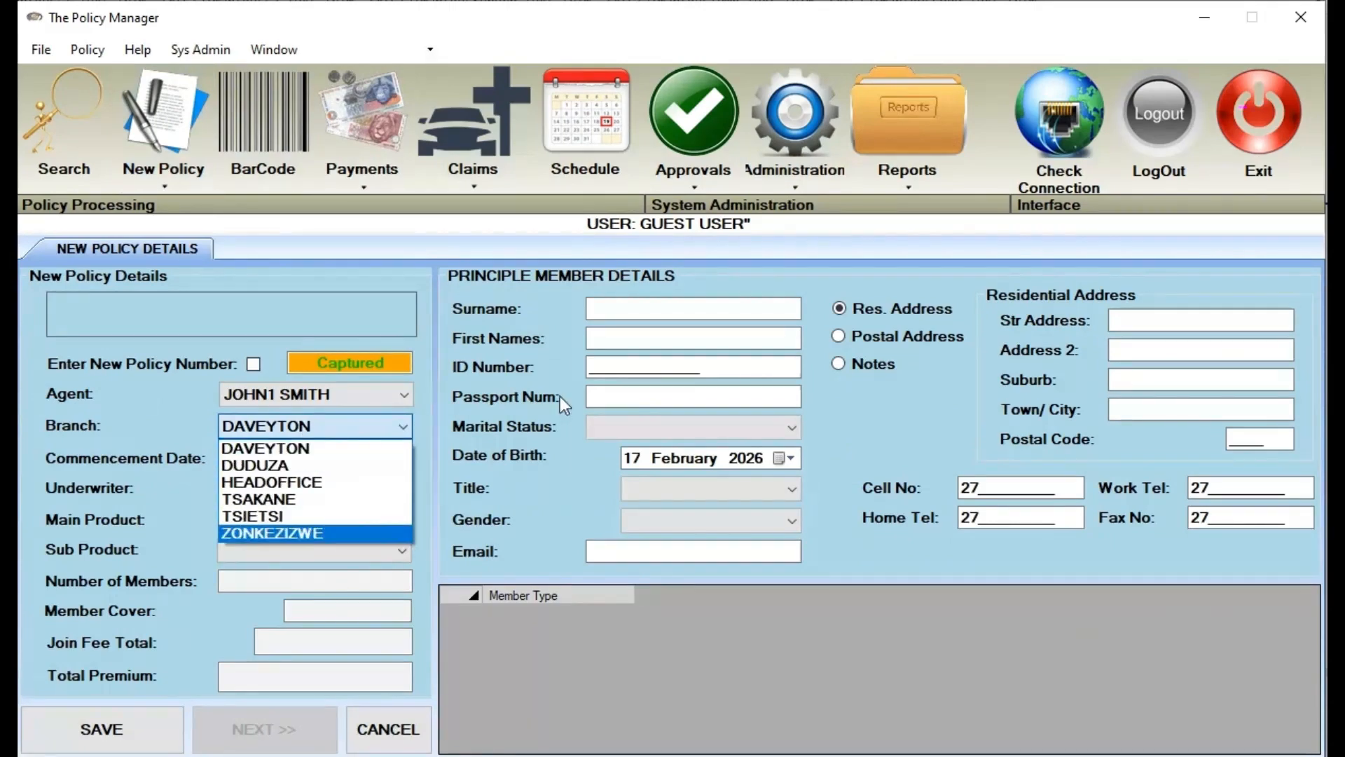
click(928, 128)
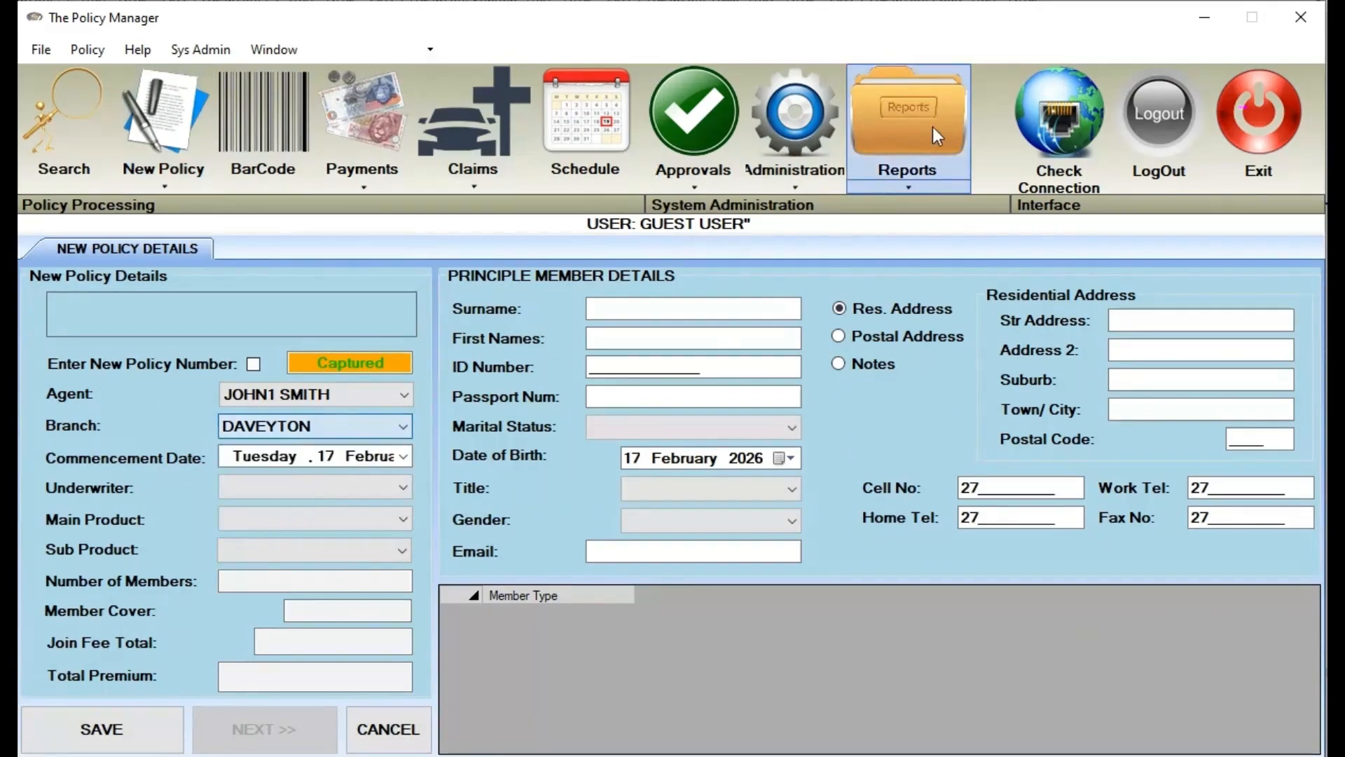
click(799, 133)
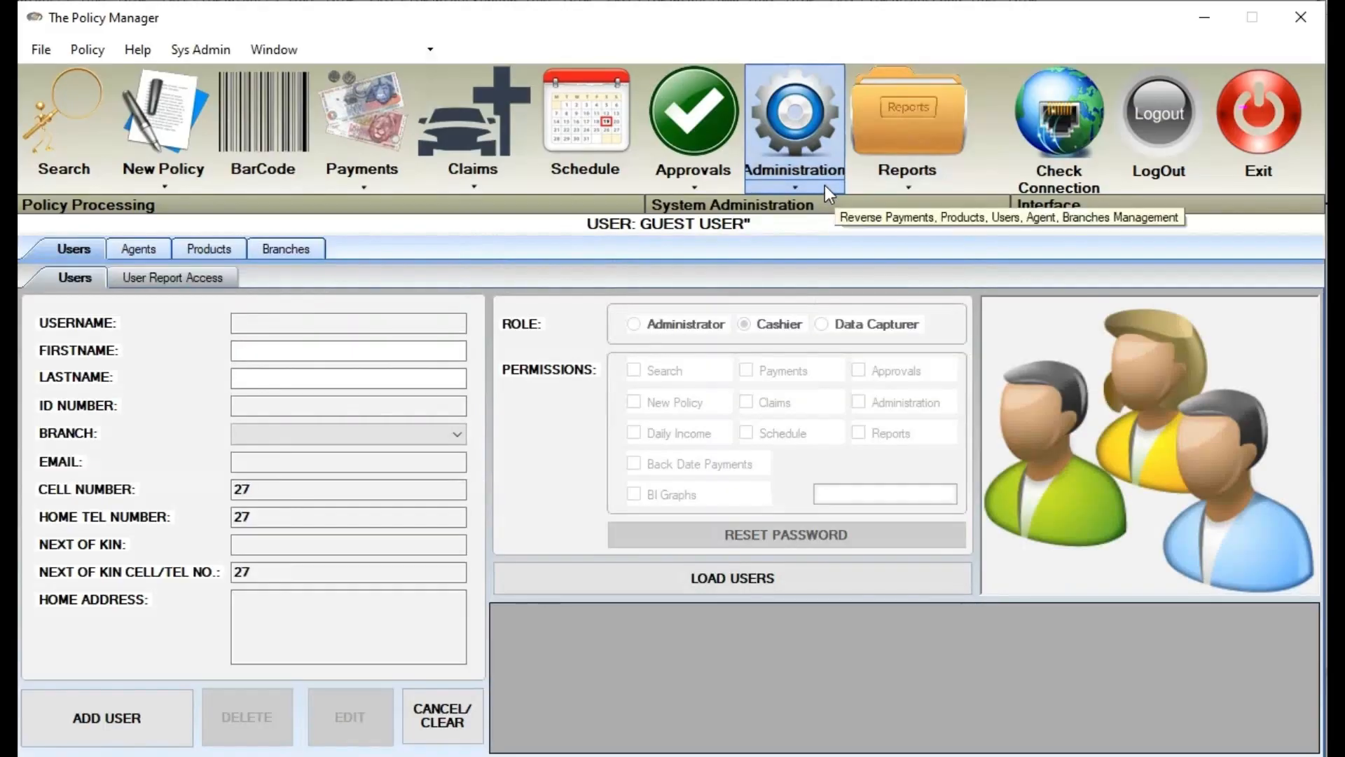
click(825, 185)
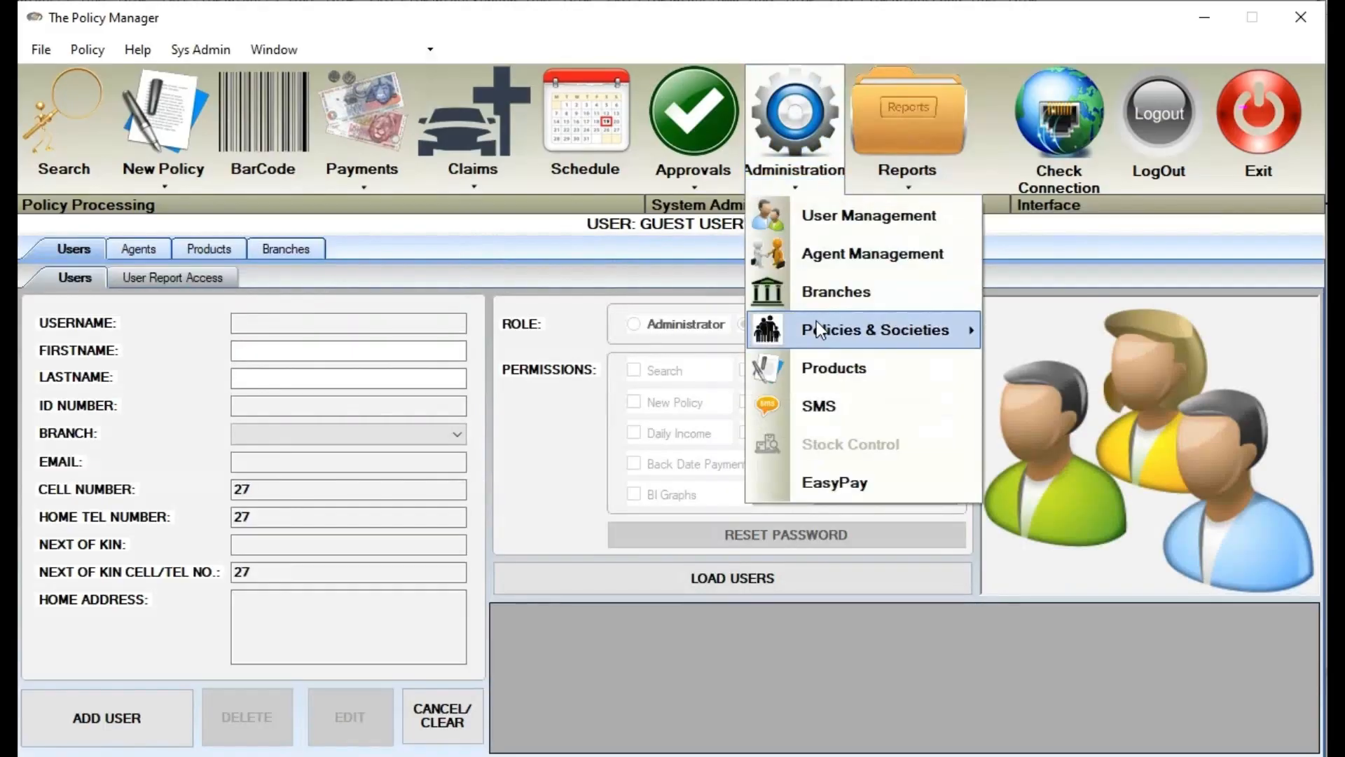
click(907, 110)
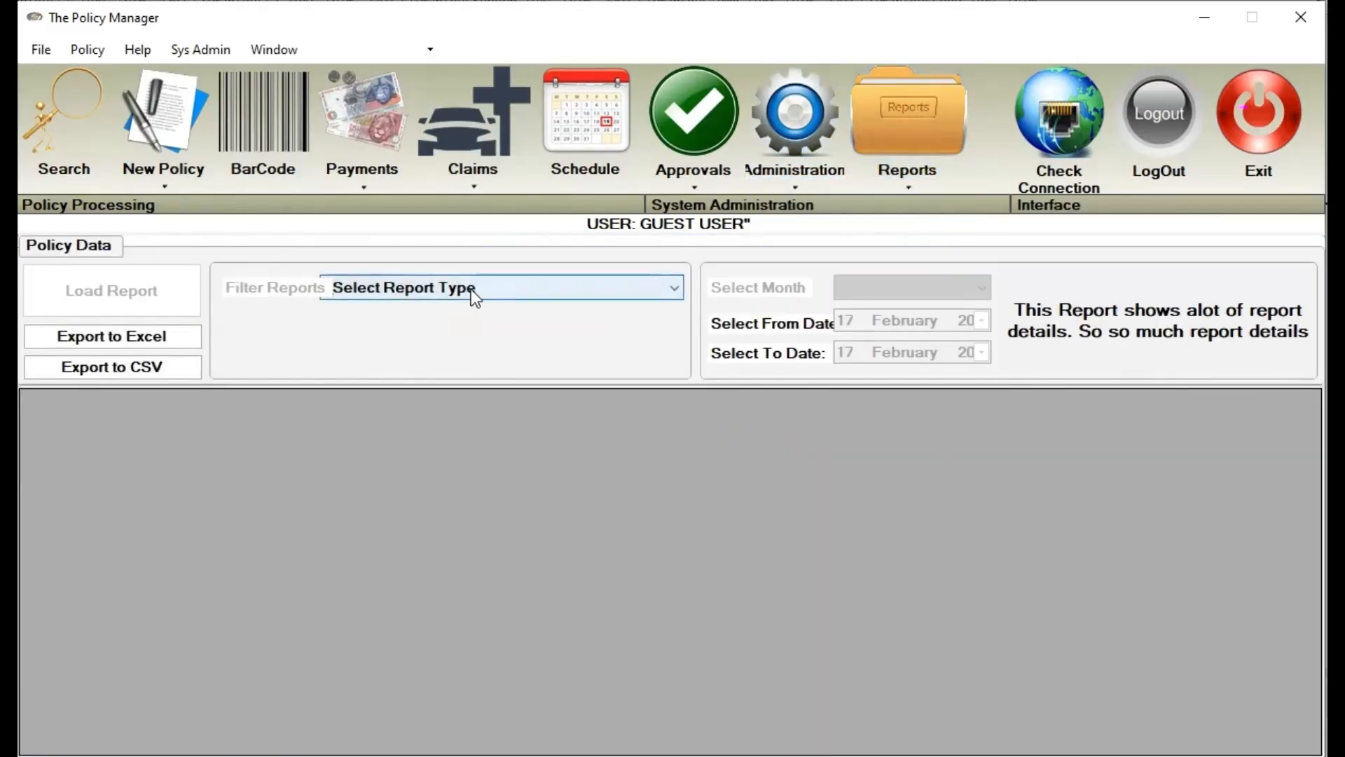
Run the POLICY REPORTS > In Force Policies report with branch filter _ALL
click(473, 289)
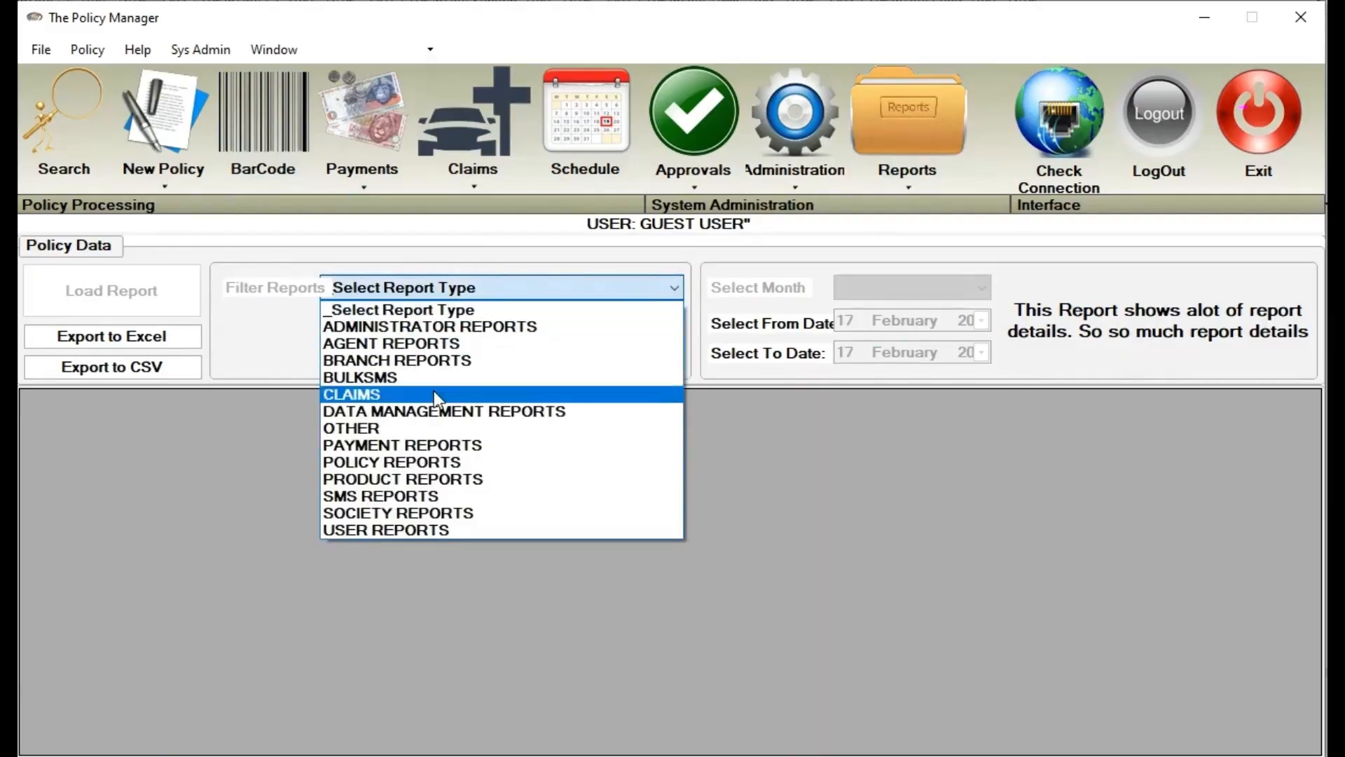
click(435, 458)
click(533, 322)
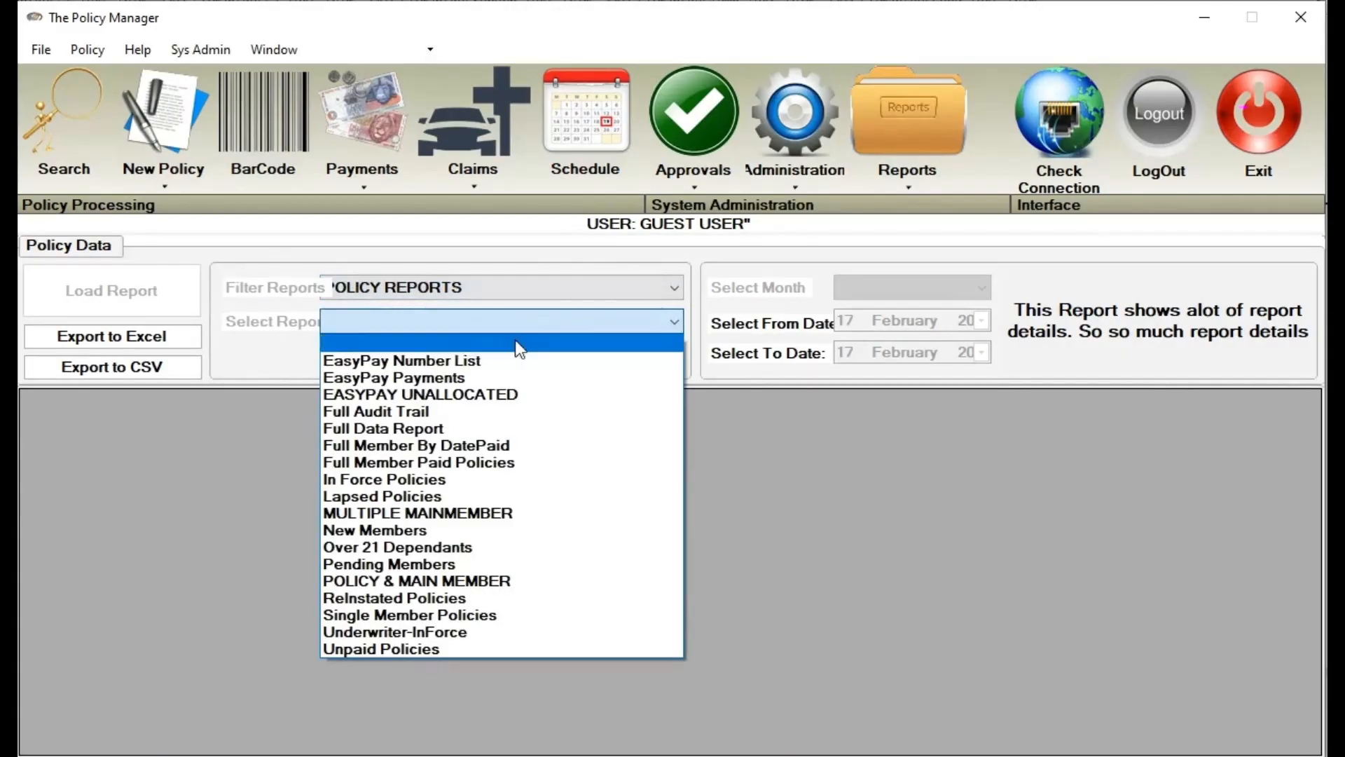
click(488, 478)
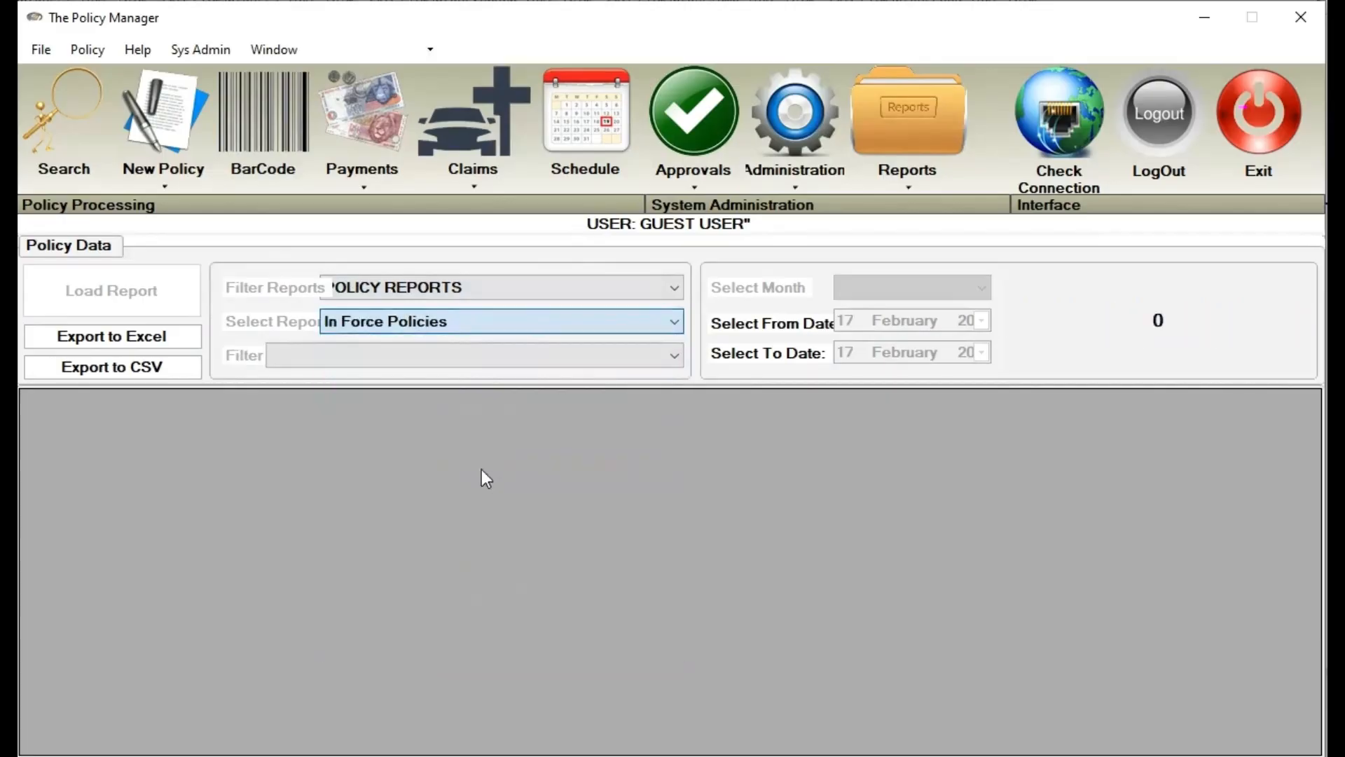
click(468, 356)
click(460, 378)
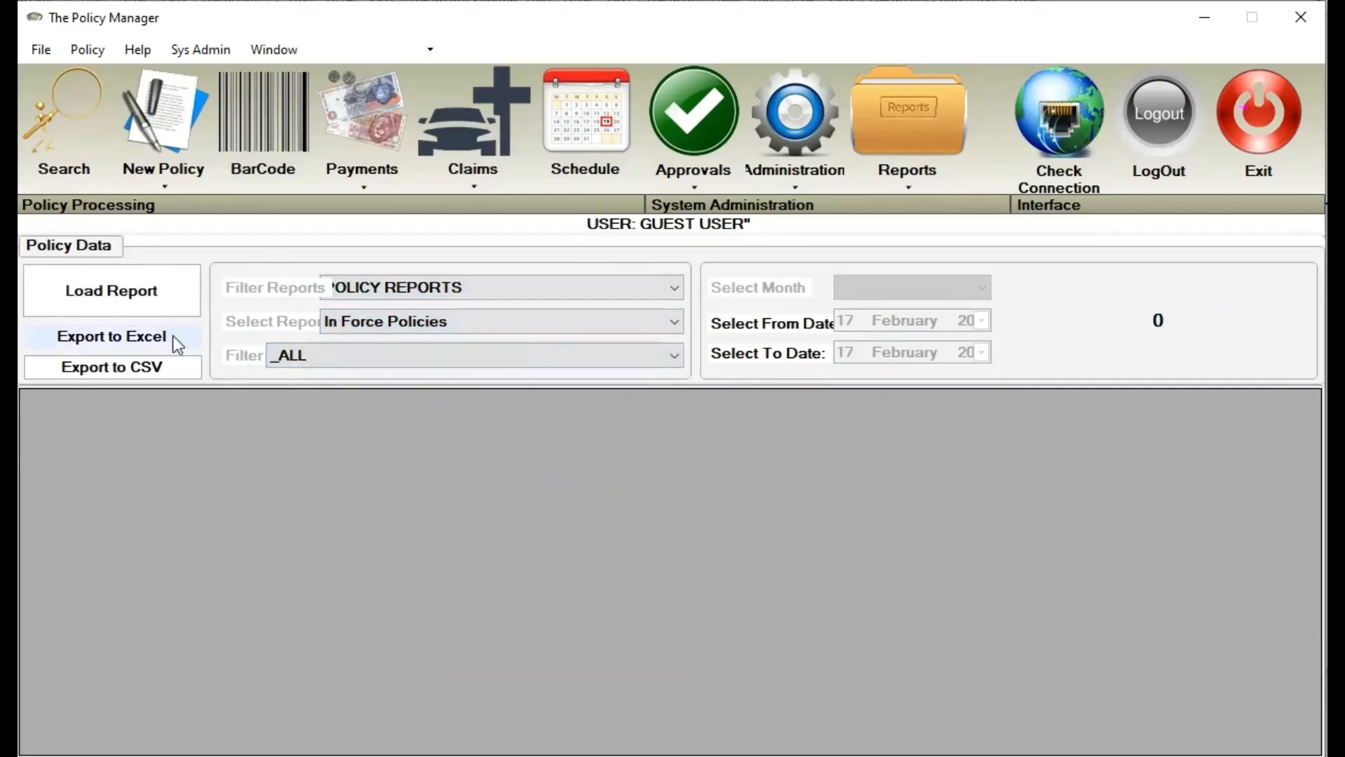
click(154, 303)
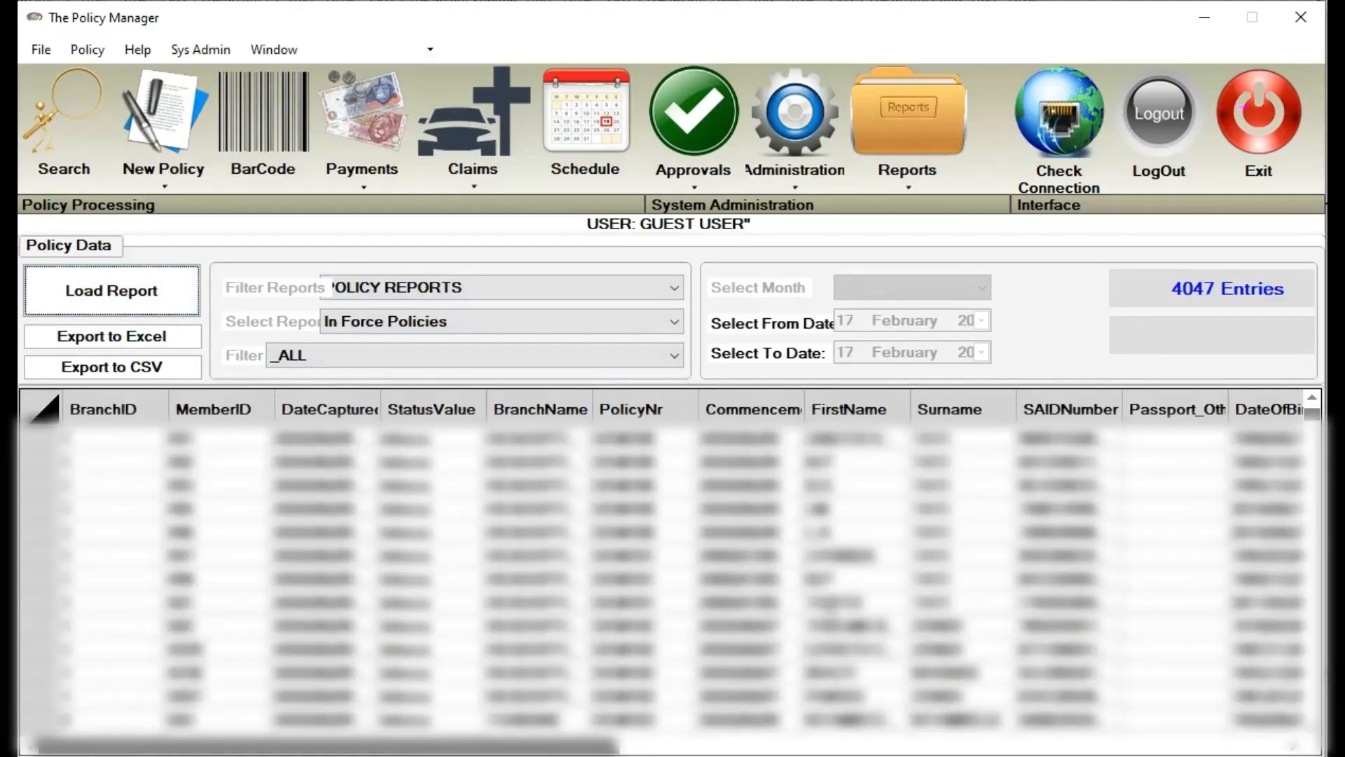
Scroll through the 4047 results, select a policy number, then close the report screen
scroll(665, 574, down, 10)
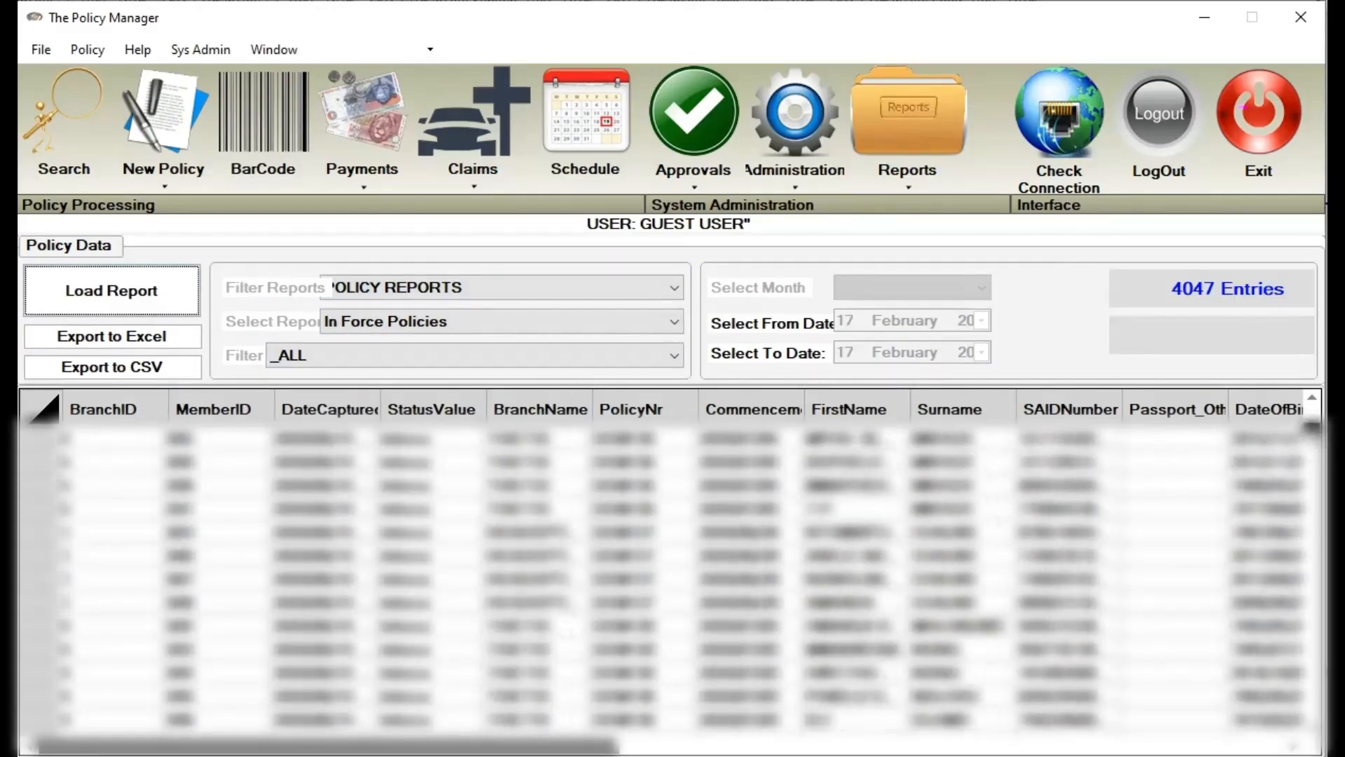
drag(1312, 428, 1313, 715)
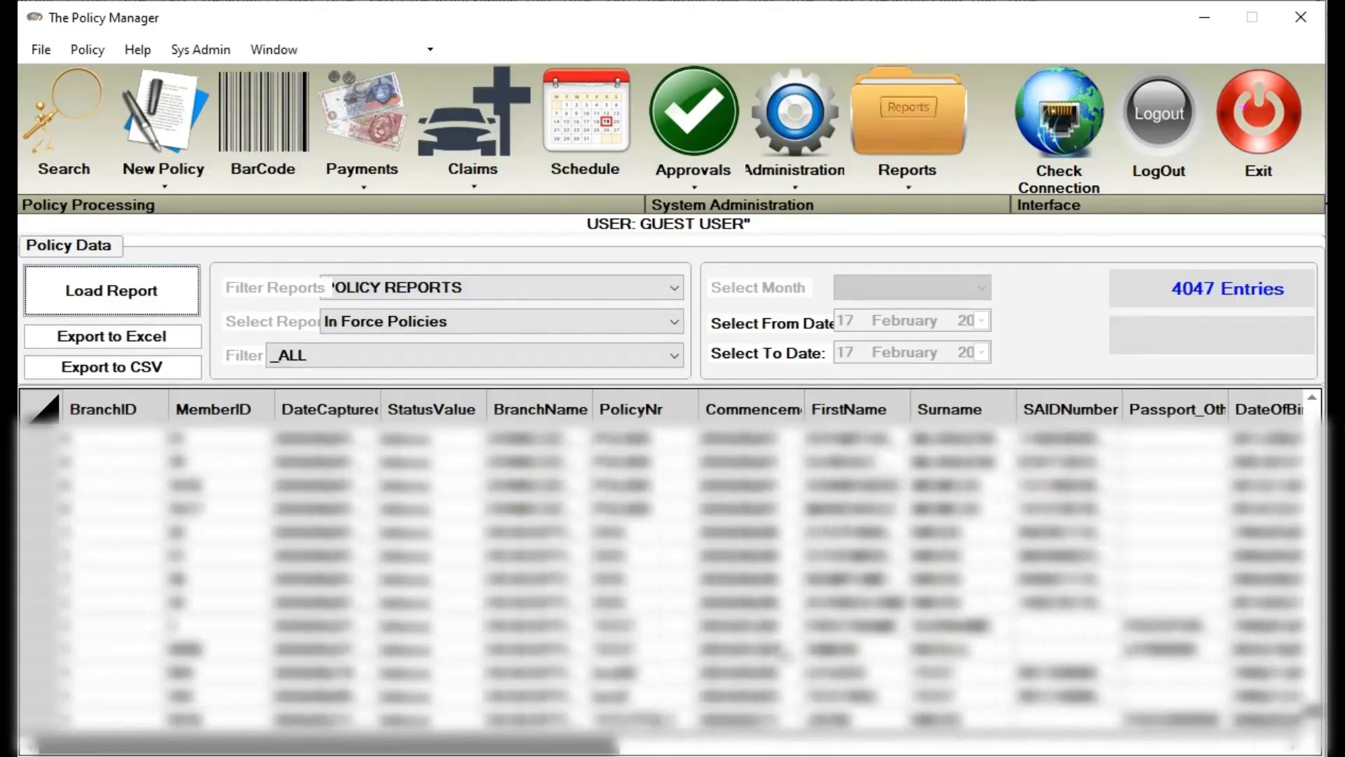
scroll(732, 629, up, 4)
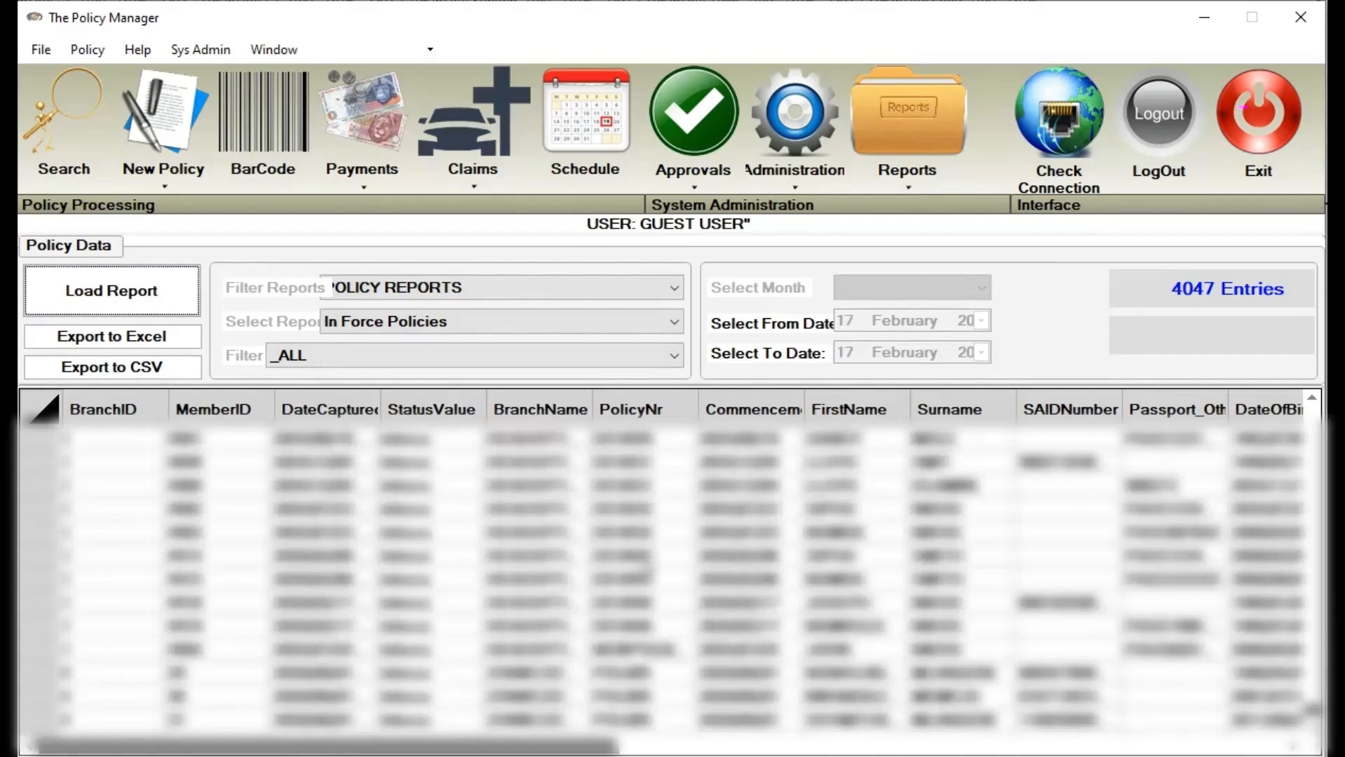
click(643, 606)
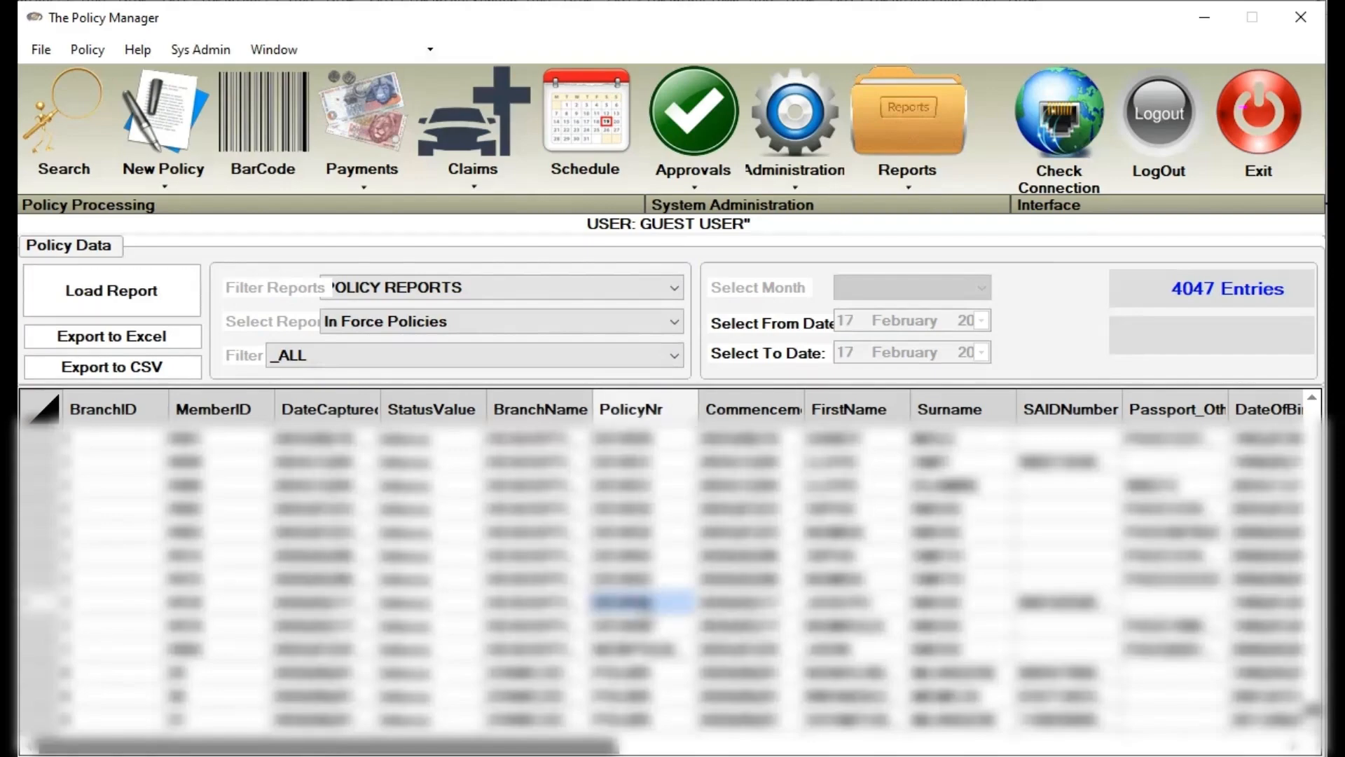
key(Escape)
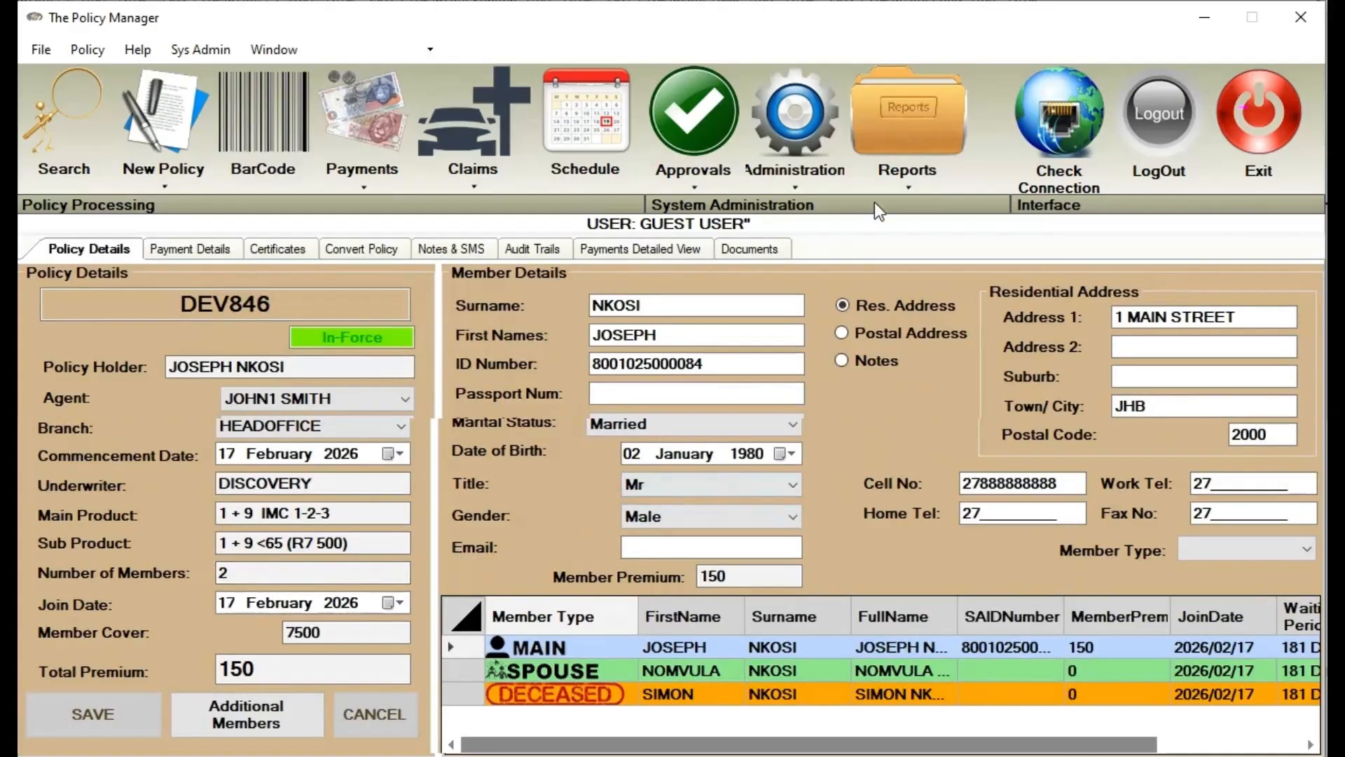
Reopen reports and load In Force Policies for the DUDUZA branch, returning 485 entries
click(900, 185)
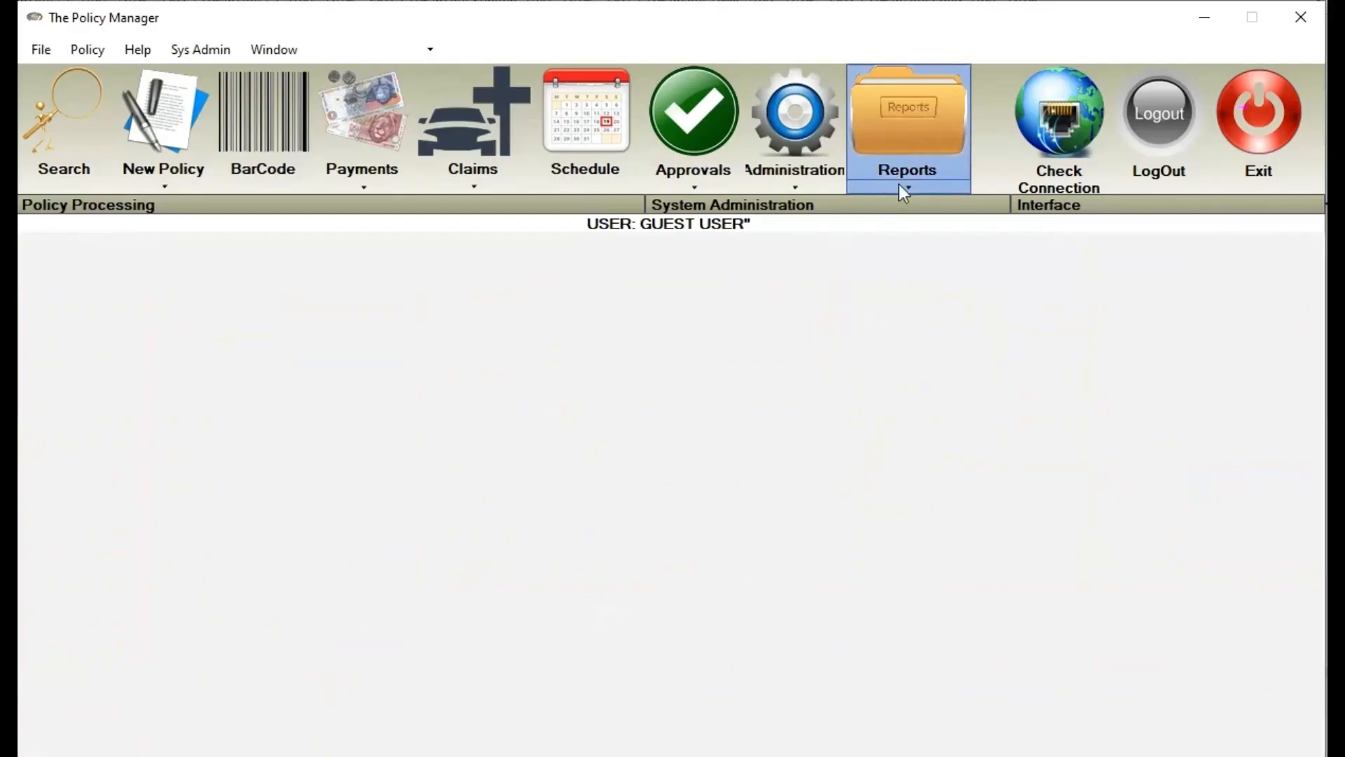
click(506, 293)
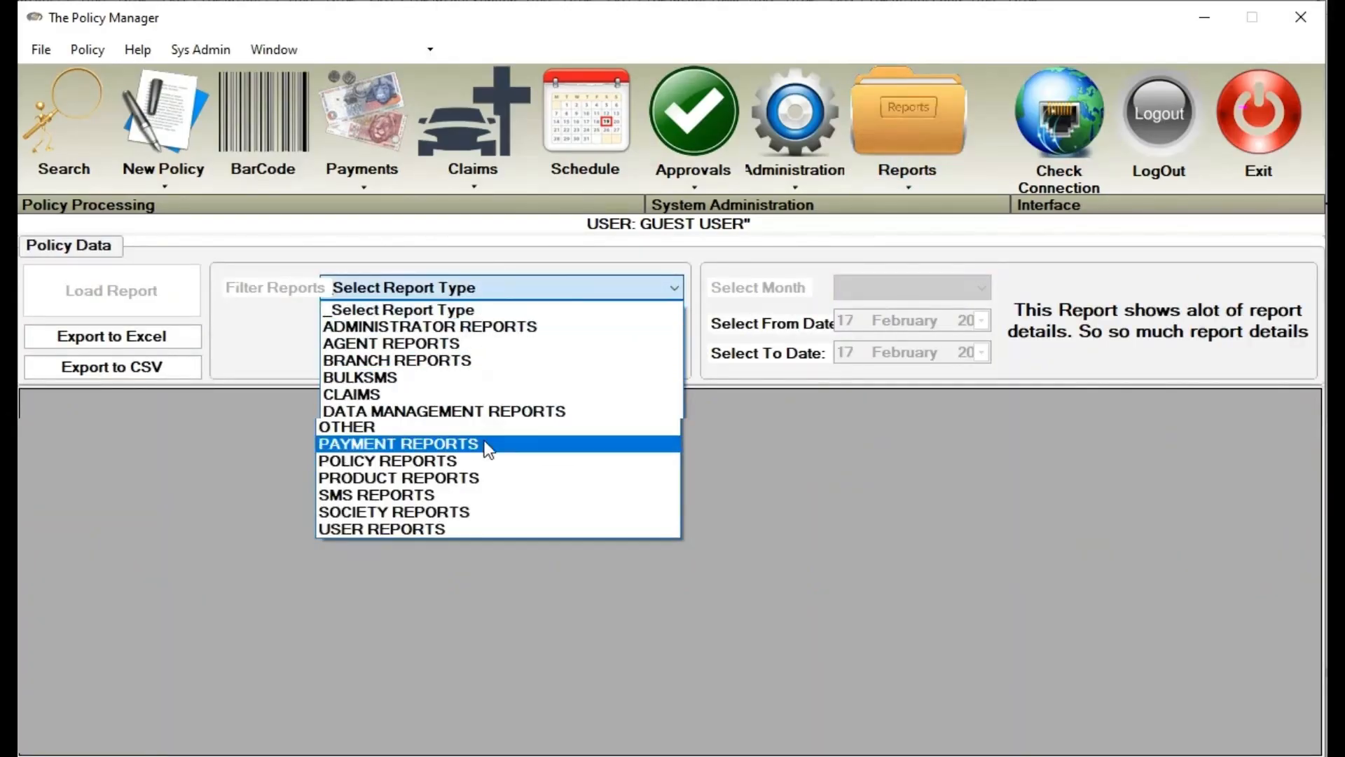
click(486, 460)
click(552, 325)
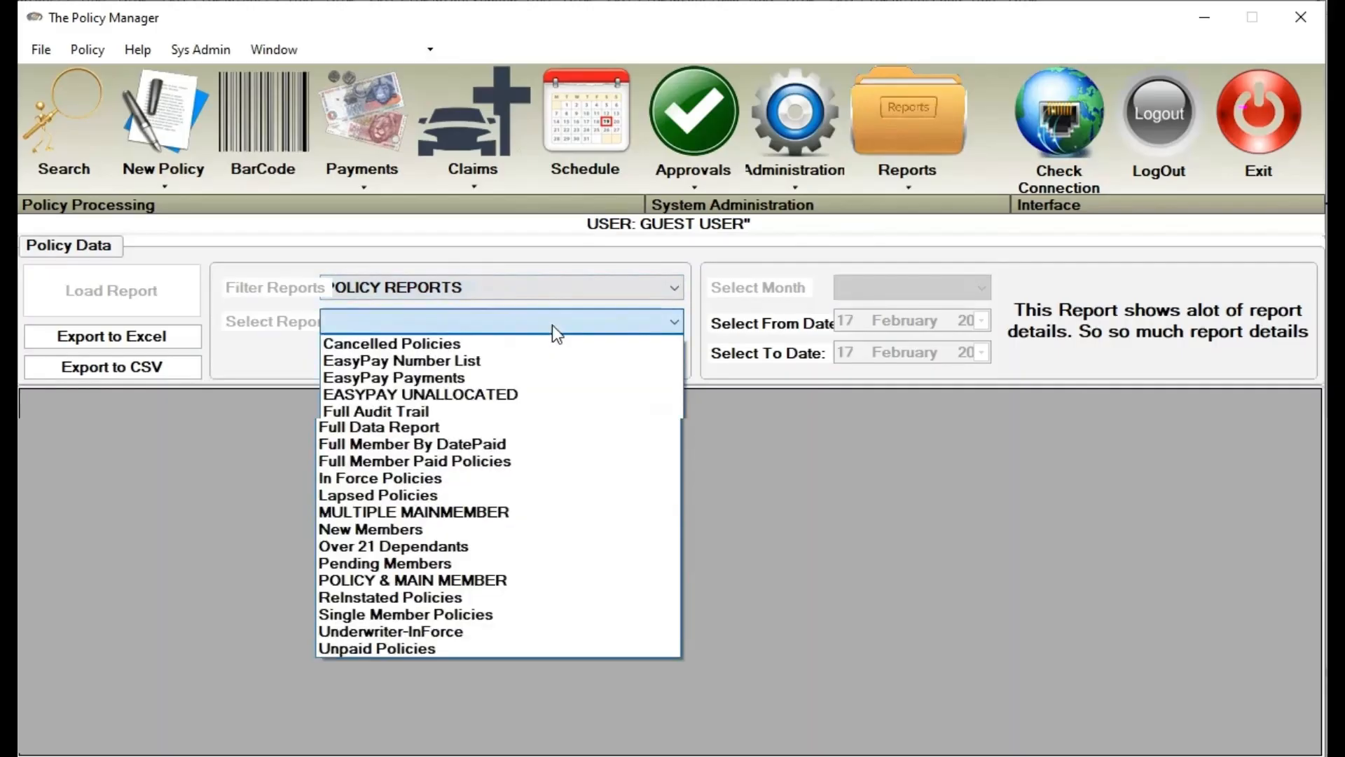
click(499, 478)
click(418, 363)
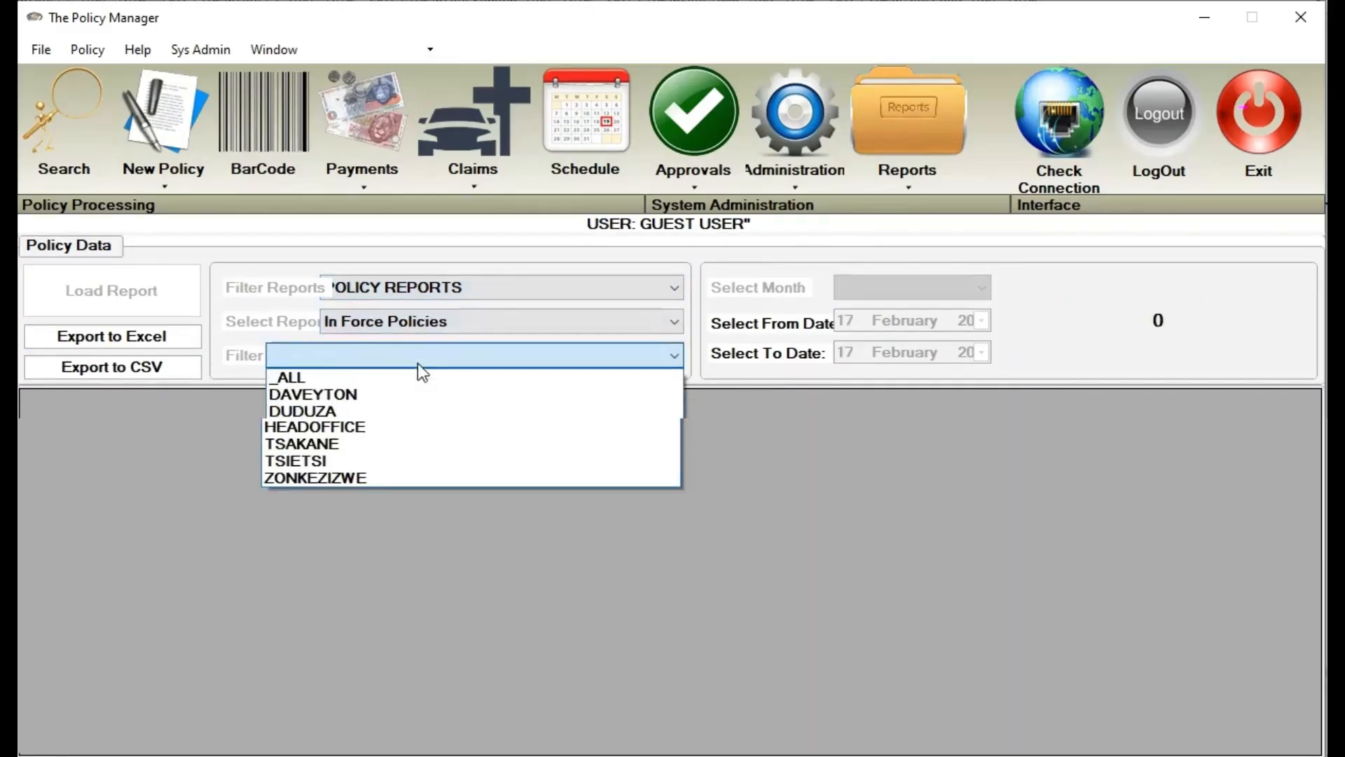
click(368, 421)
click(135, 300)
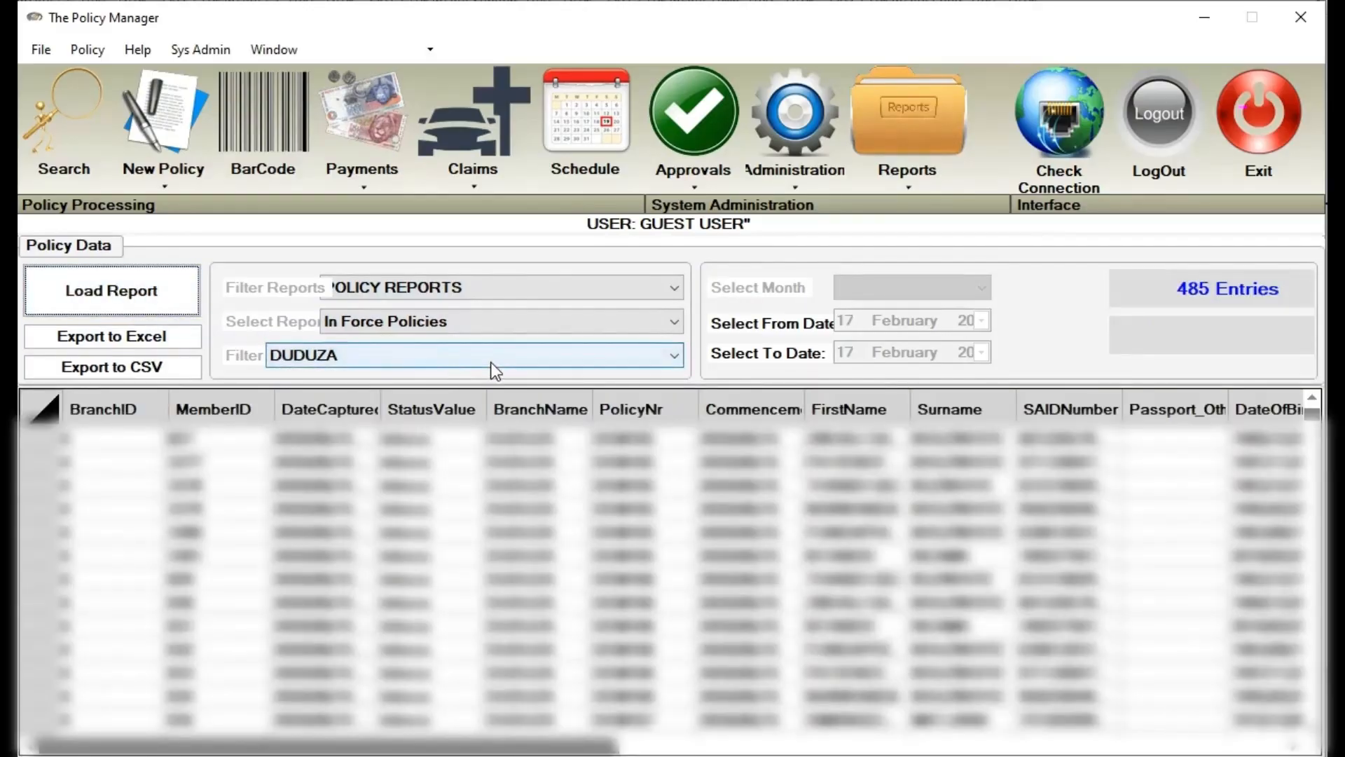
Switch the branch filter to HEADOFFICE and reload, showing 1922 entries, keeping POLICY REPORTS category
click(495, 372)
click(435, 424)
click(117, 294)
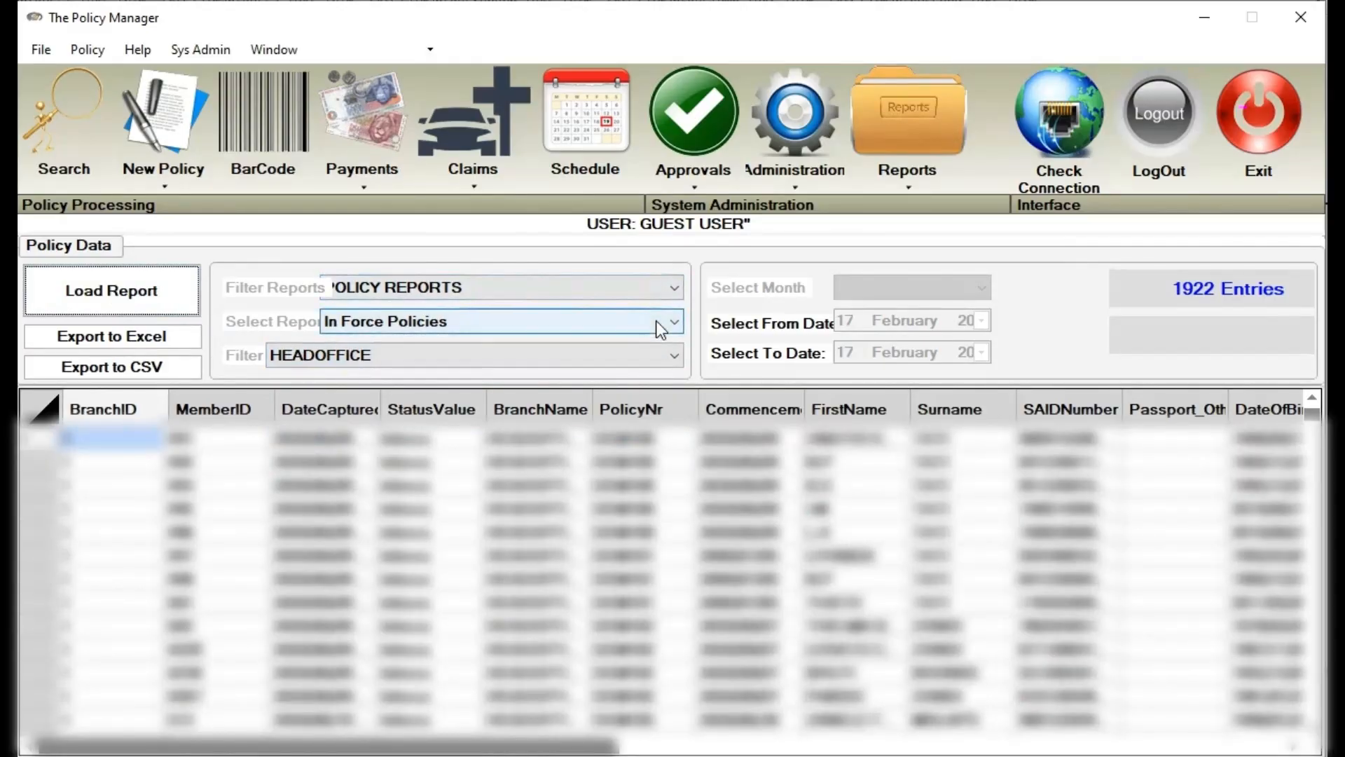
click(671, 284)
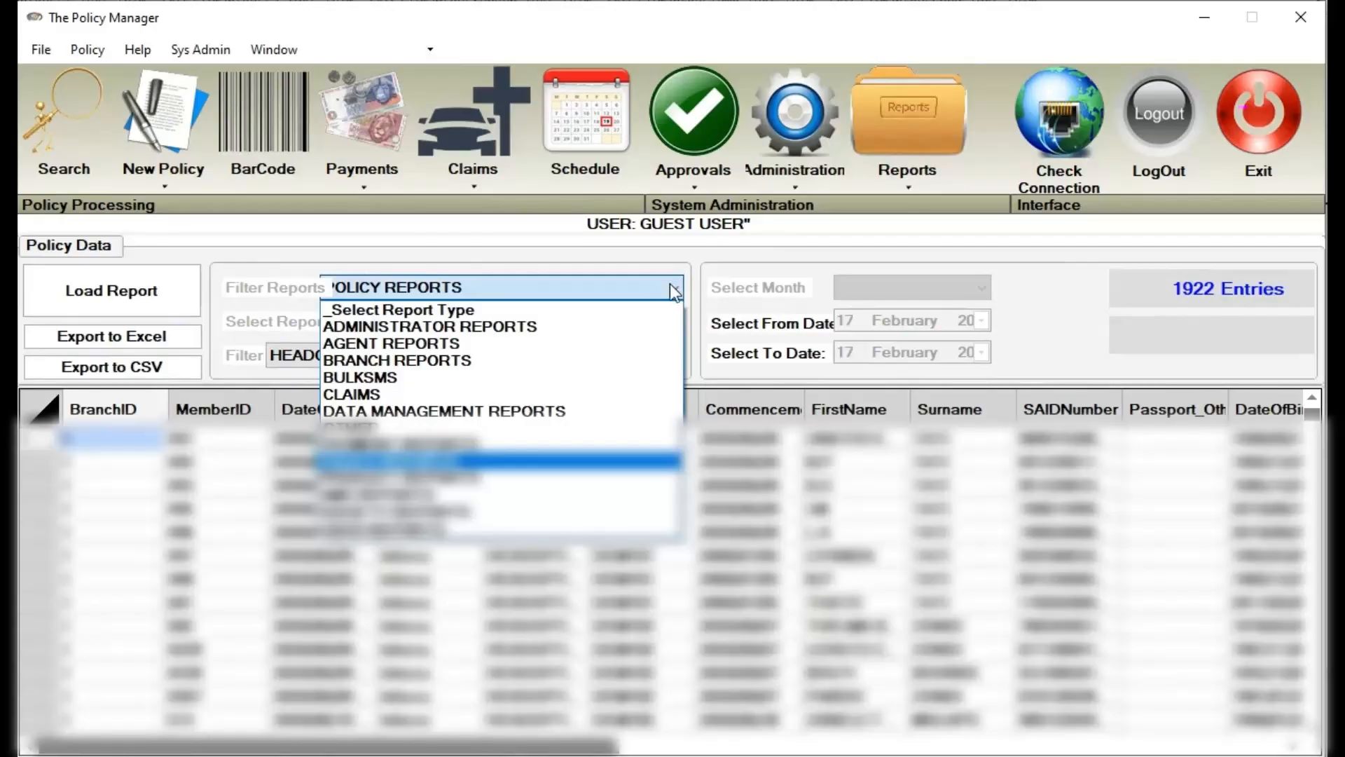
click(670, 284)
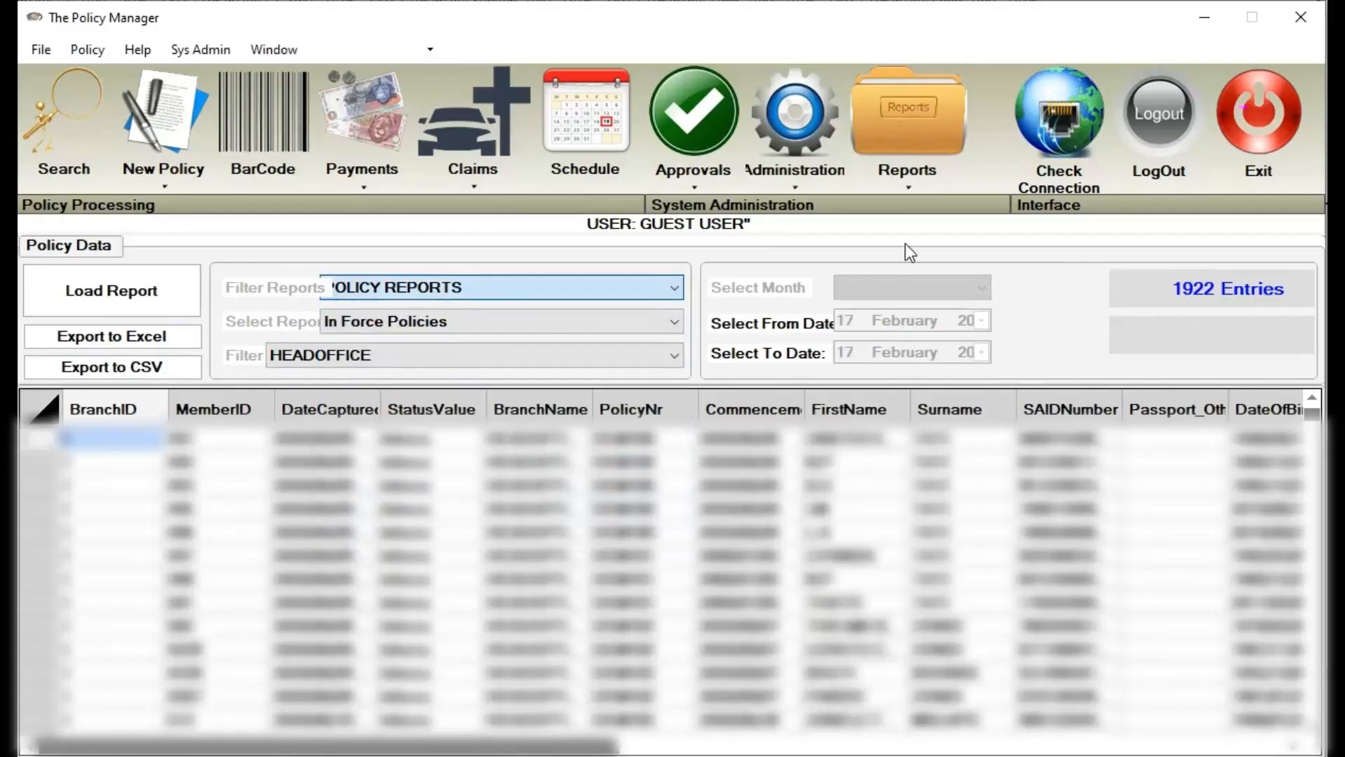
On Send Bulk SMS, load clients with policies not paid and cell numbers for February-2026
click(793, 192)
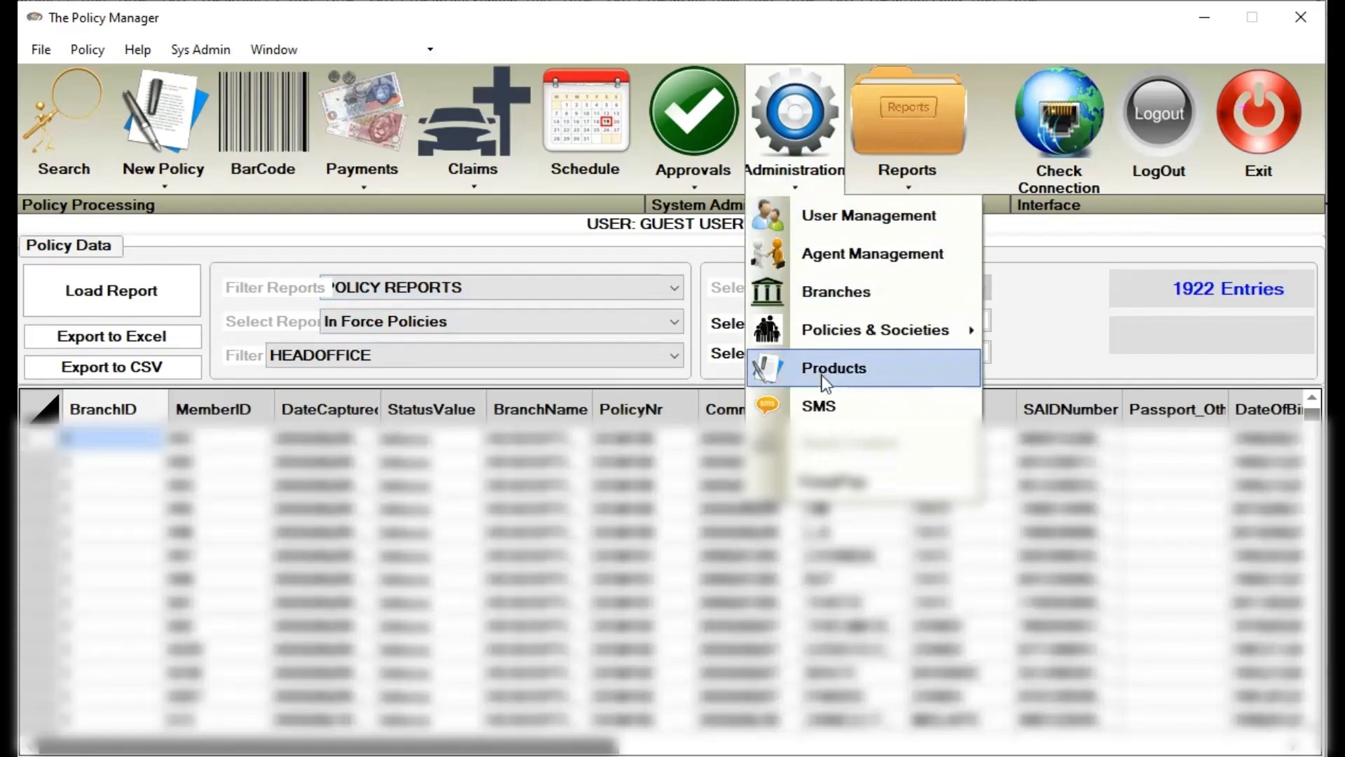
click(834, 420)
click(701, 308)
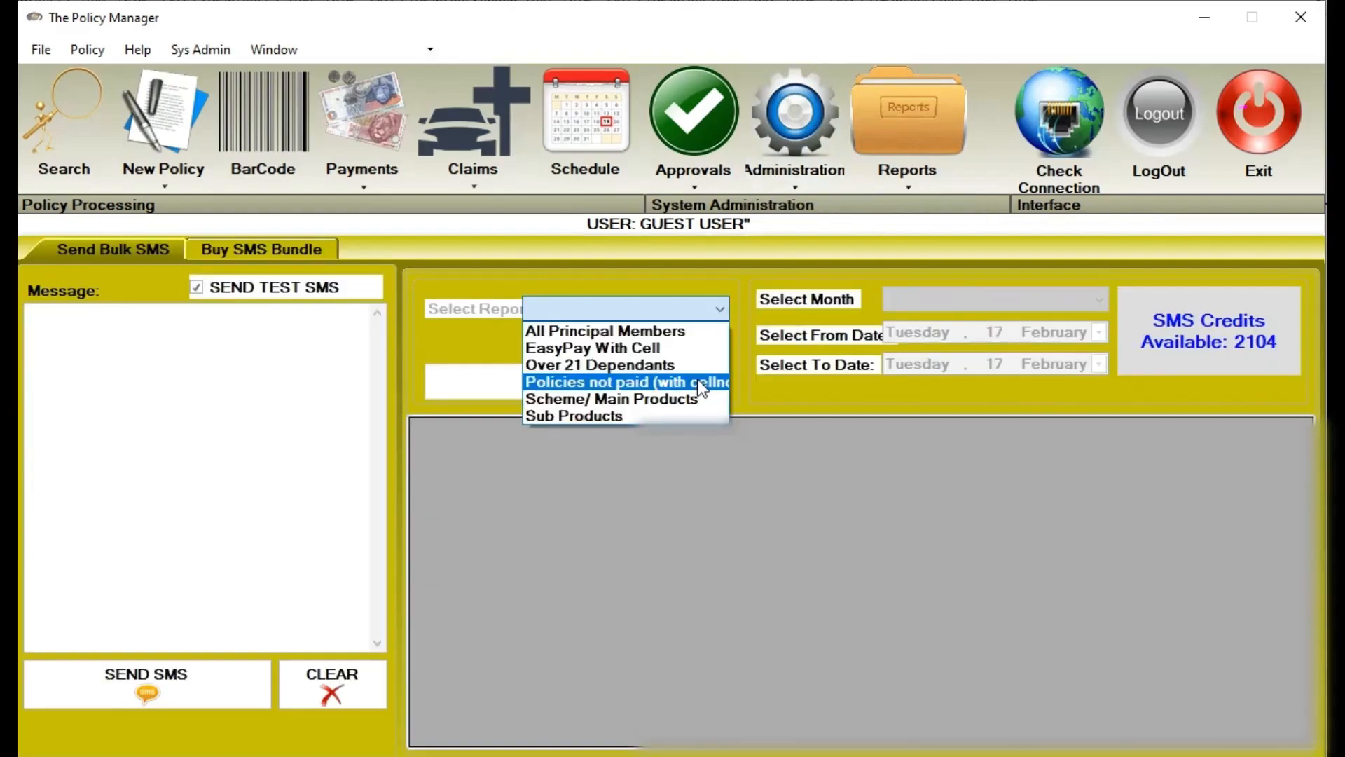
click(697, 378)
click(925, 298)
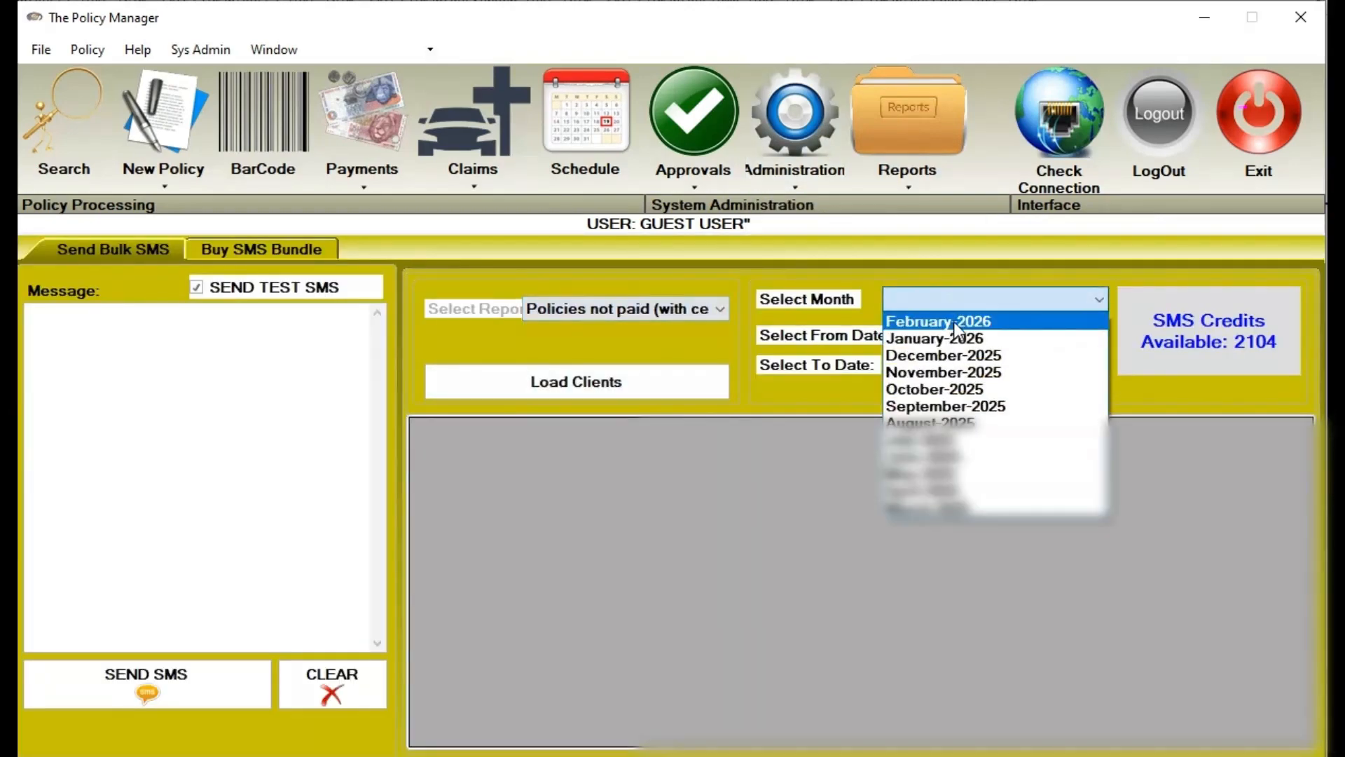
click(953, 321)
click(626, 384)
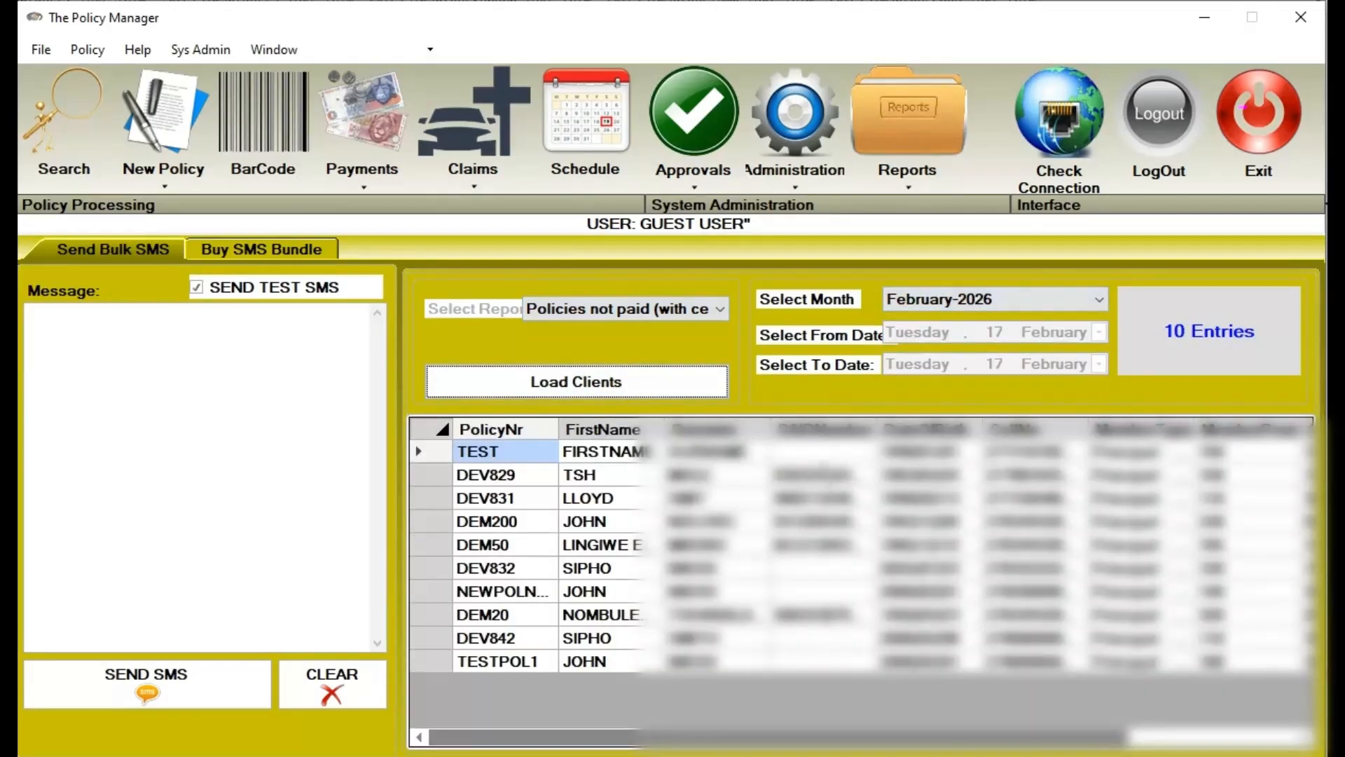
Write the message 'Hi. Please come and pay for February.' and acknowledge the connection confirmation
click(244, 383)
text(h)
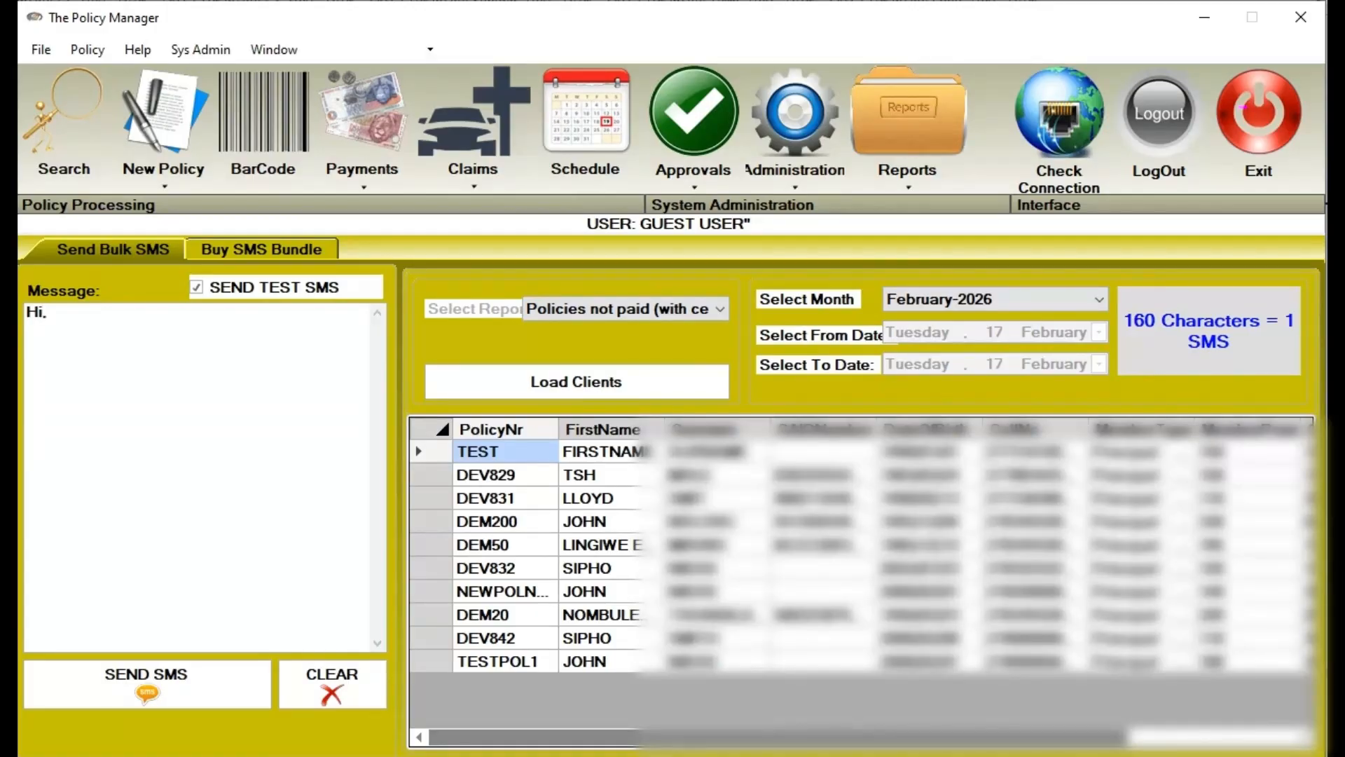
text(ease come and pay for )
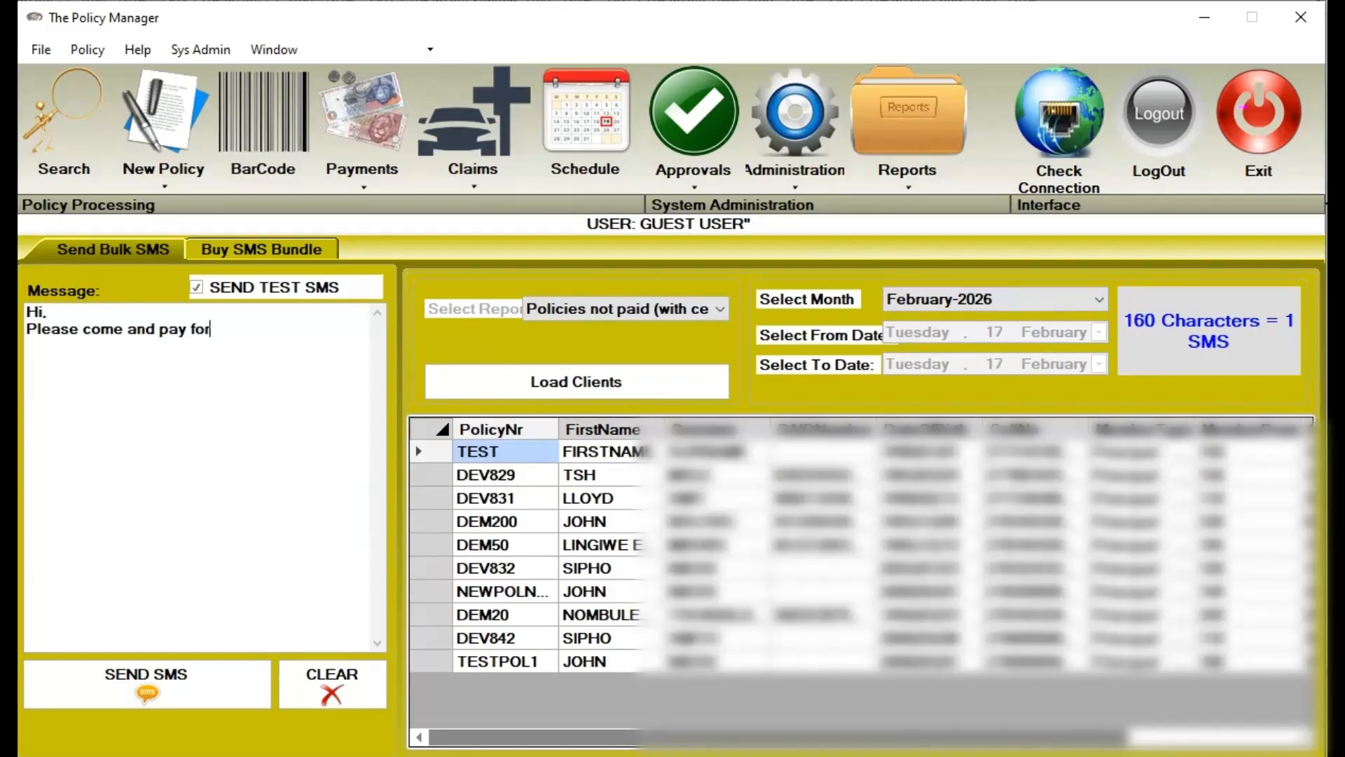
text(February.)
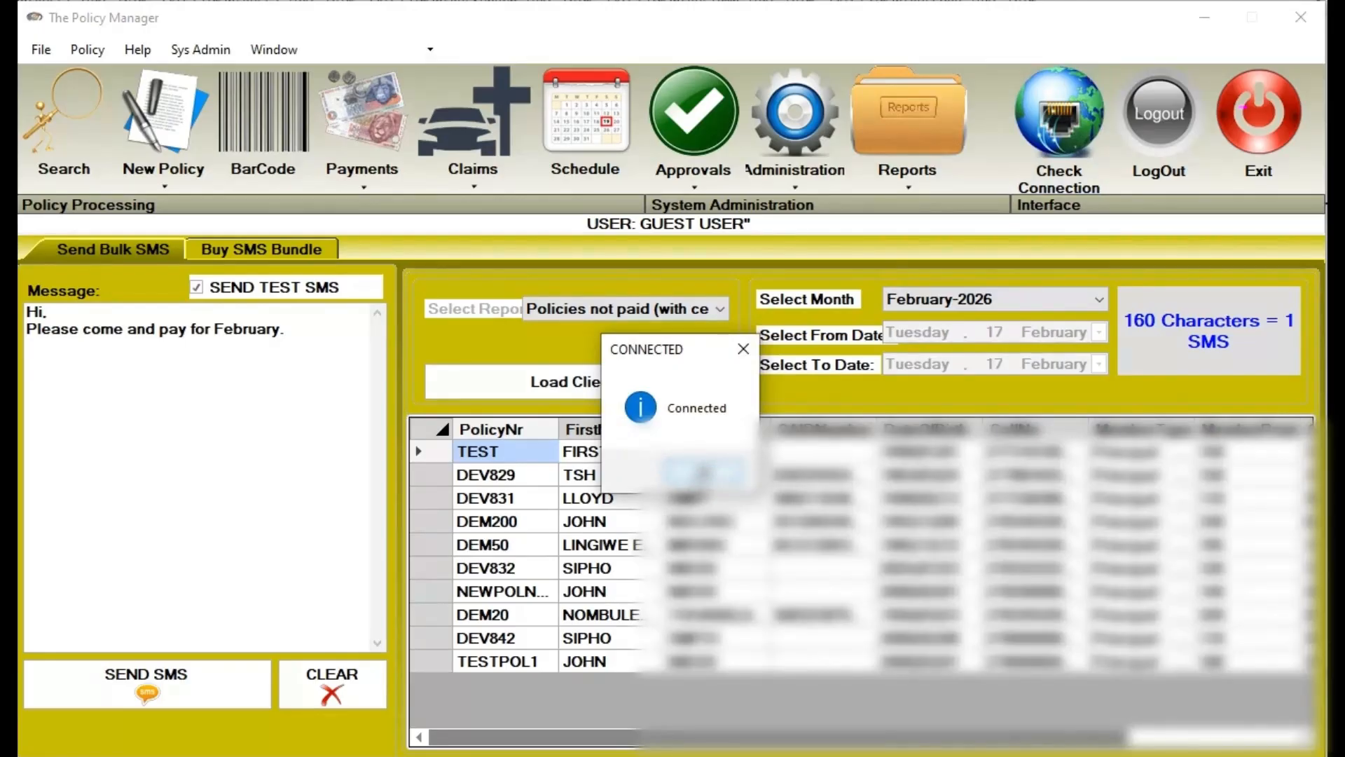
click(704, 470)
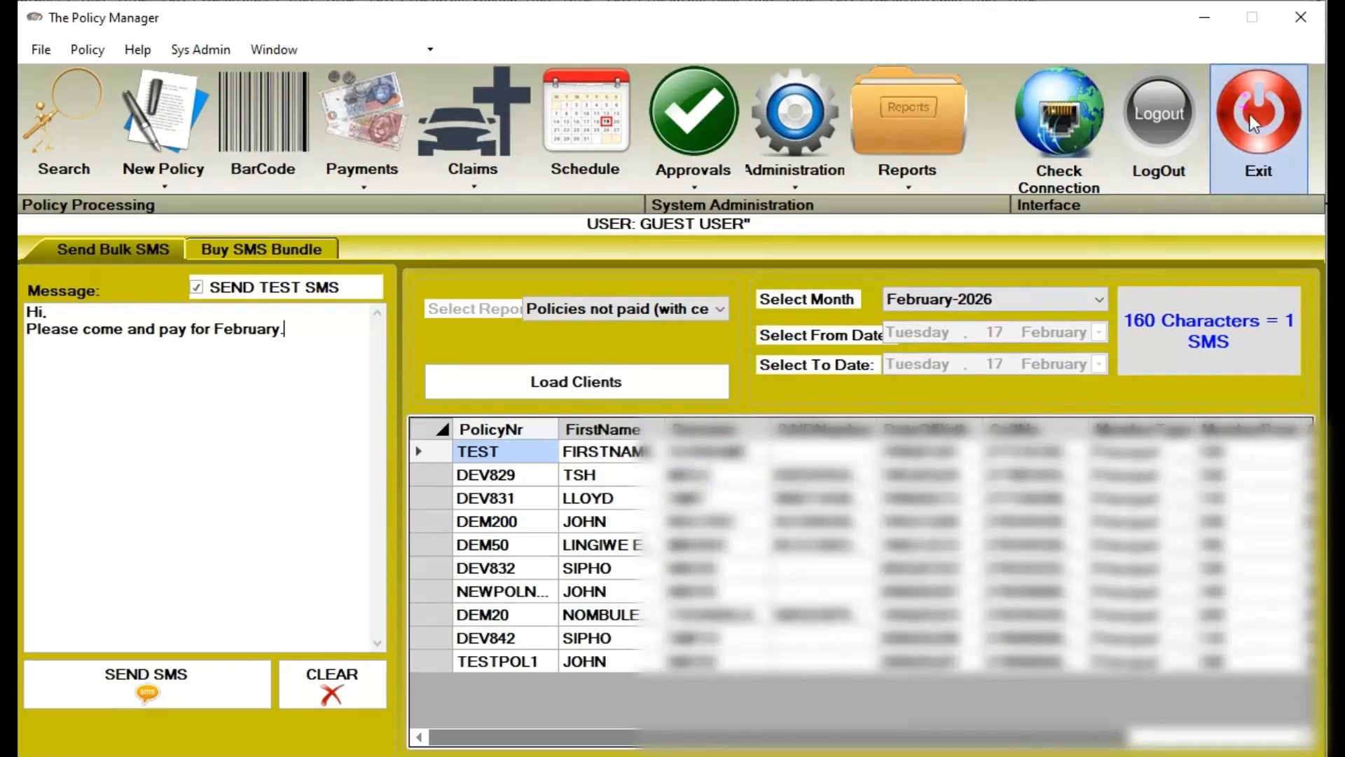
Search for policy number dev040 to open the policy record
click(75, 110)
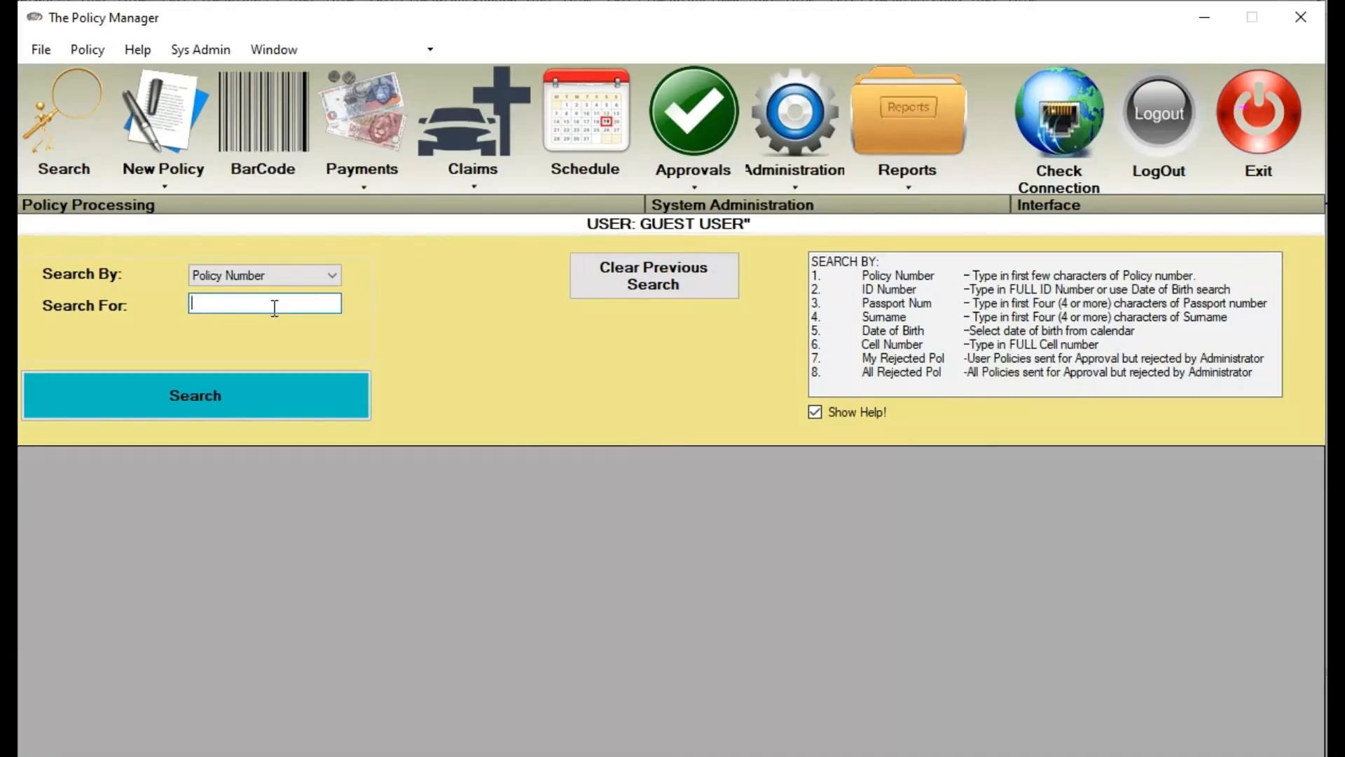
text(dev040)
key(Return)
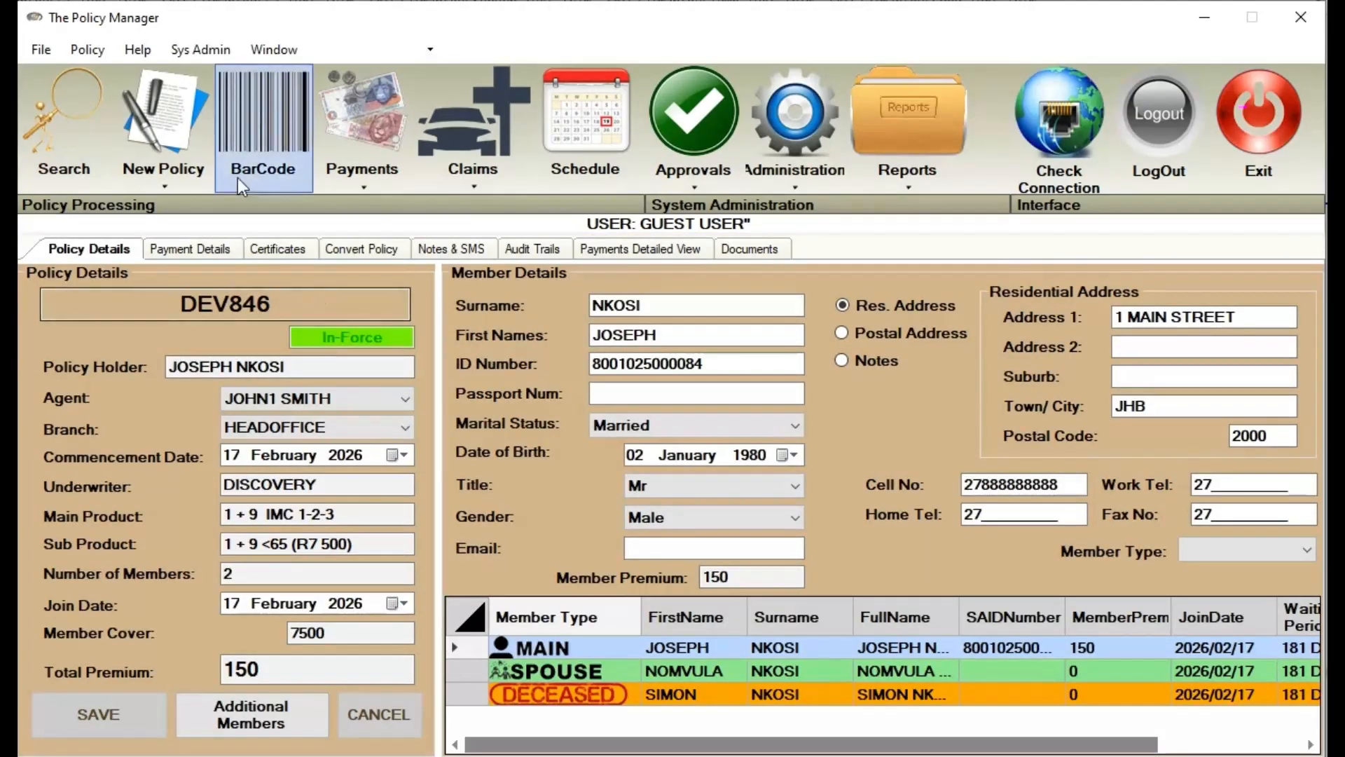
Cancel the open policy via Policy Status and acknowledge the POLICY CANCELLED message
click(88, 53)
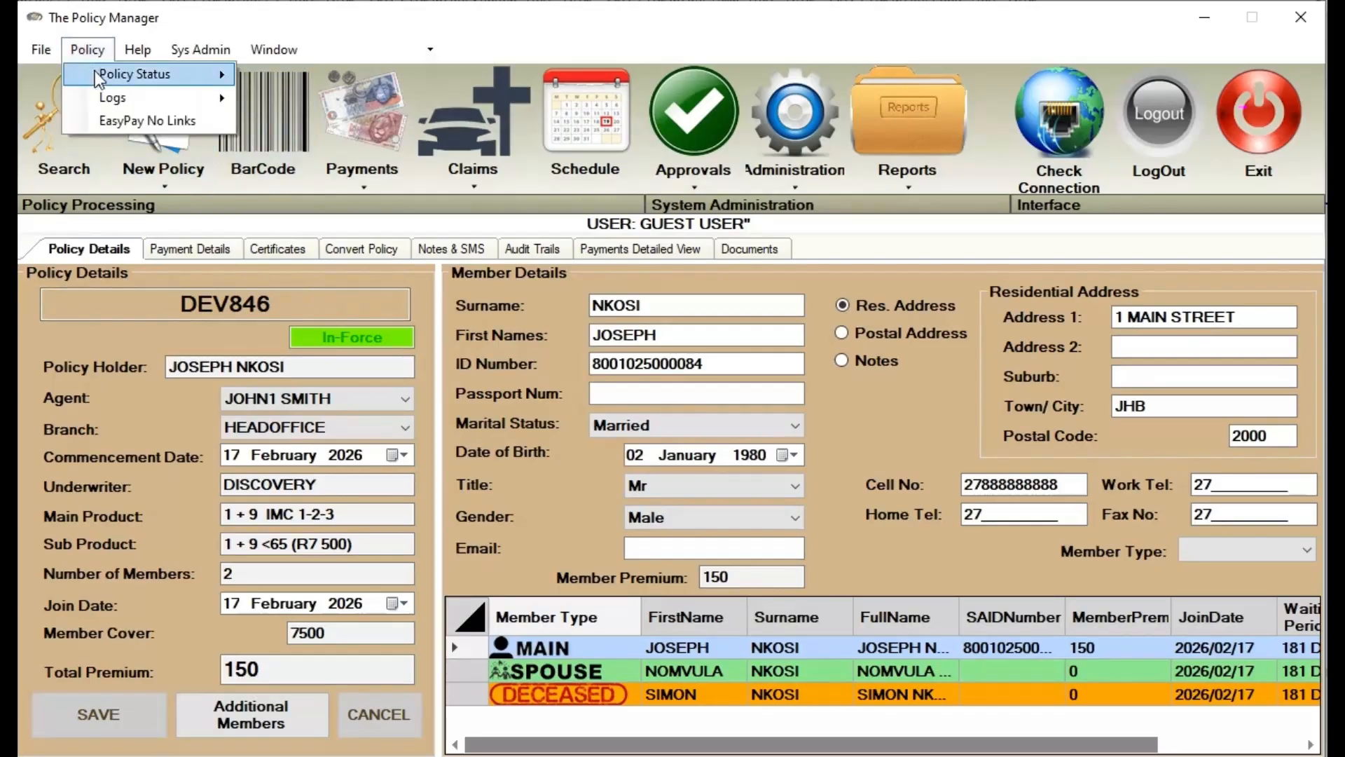
mouse_move(175, 70)
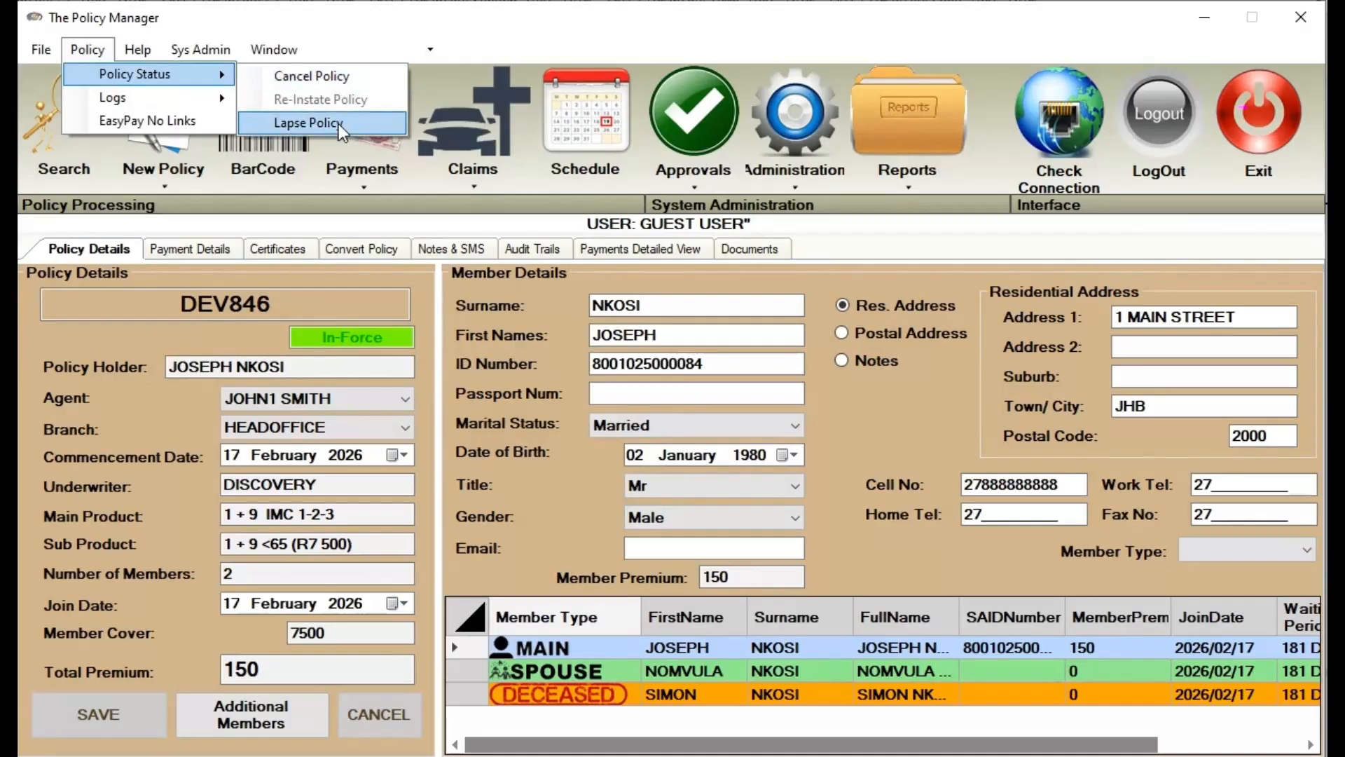
click(372, 77)
click(571, 468)
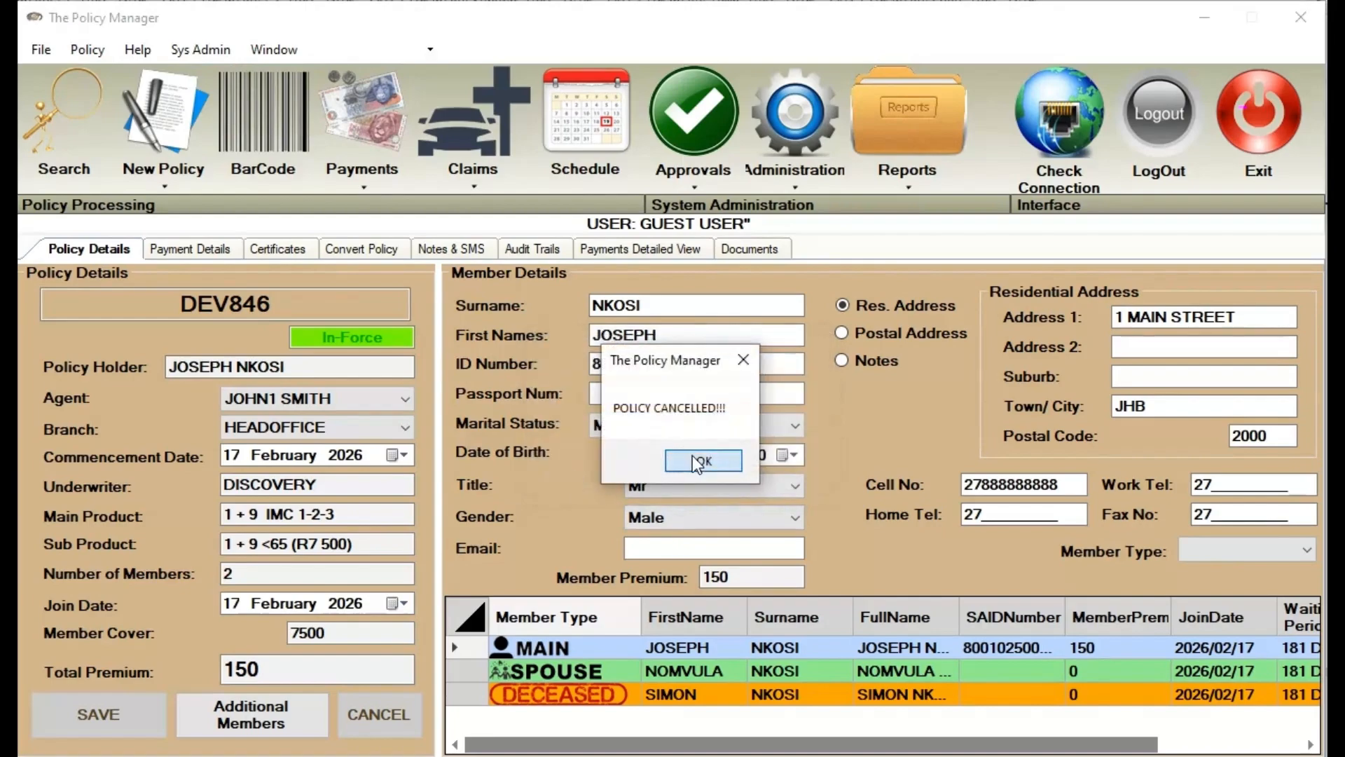
click(691, 457)
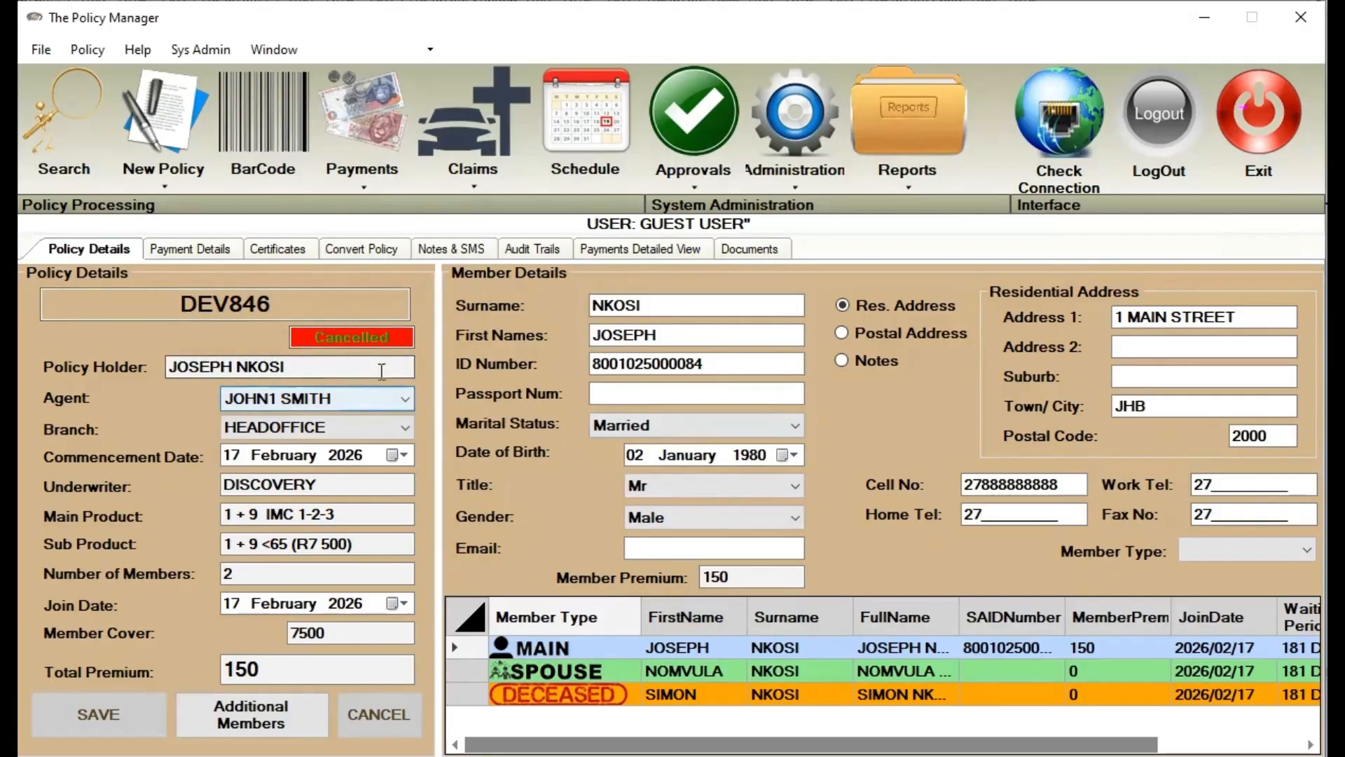
Re-instate the cancelled policy, confirm it, and close the unresolved notes window
click(86, 49)
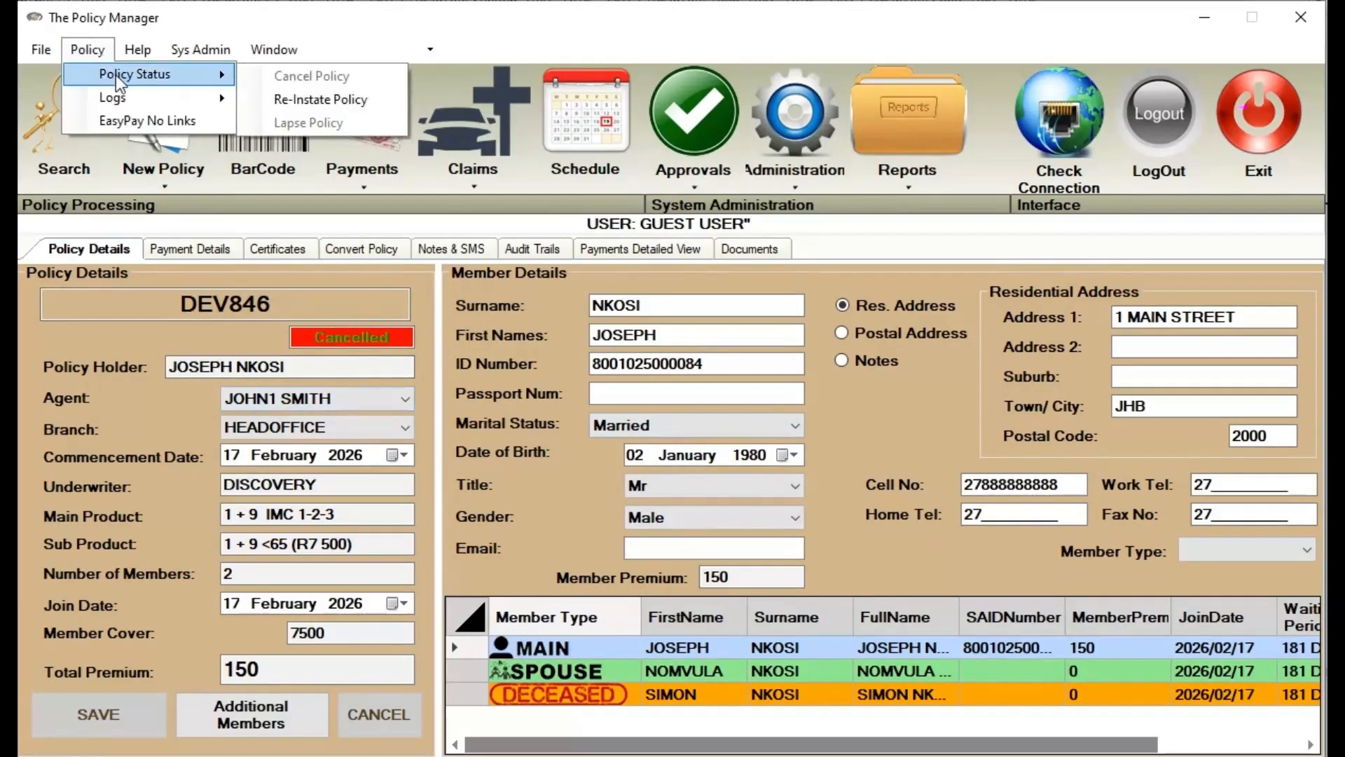
mouse_move(122, 82)
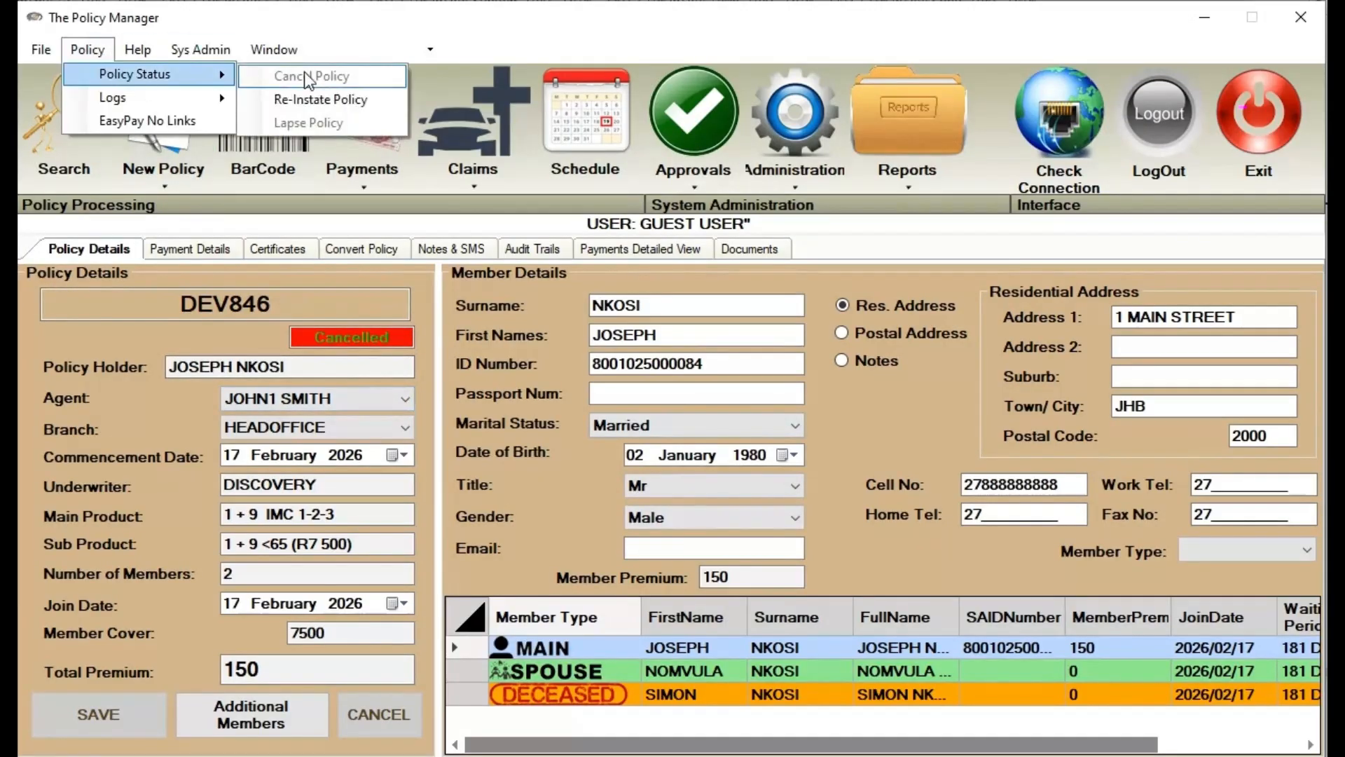
click(308, 97)
click(597, 470)
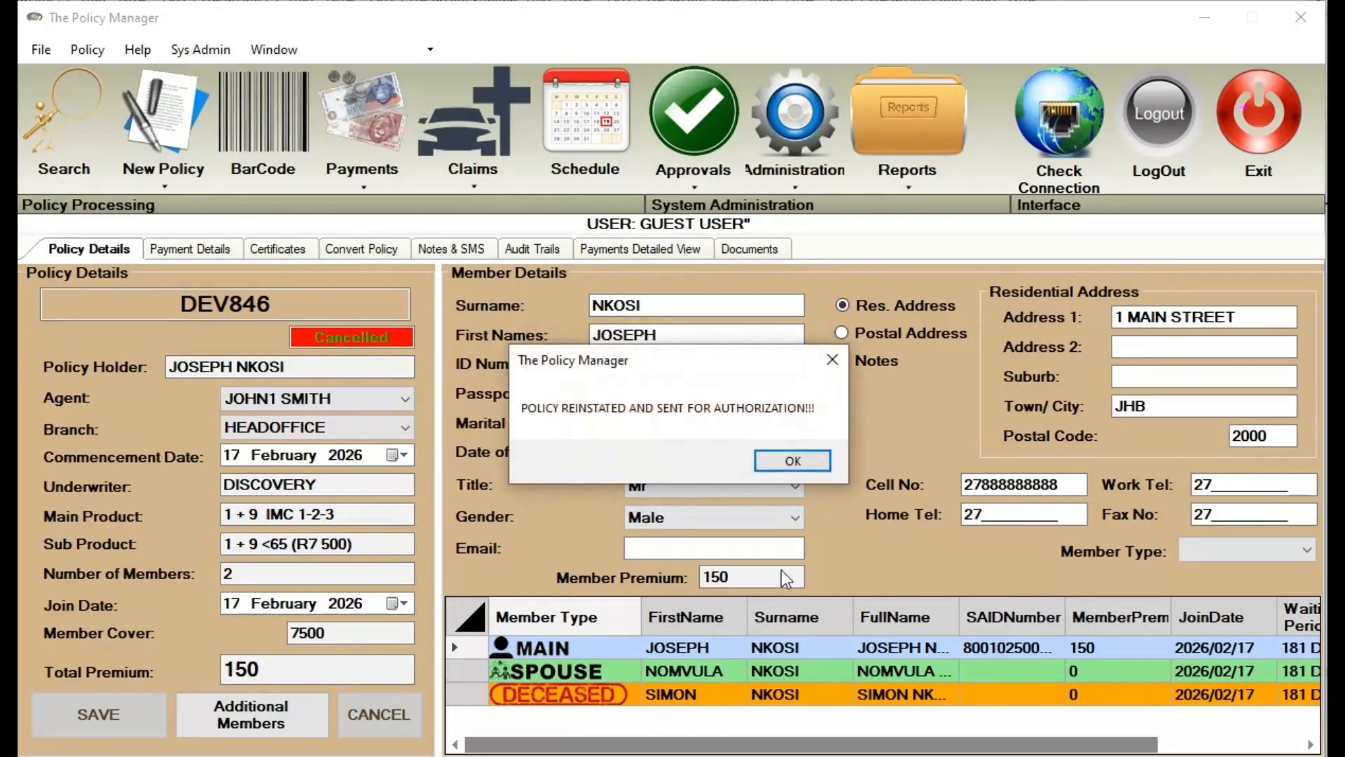
click(795, 454)
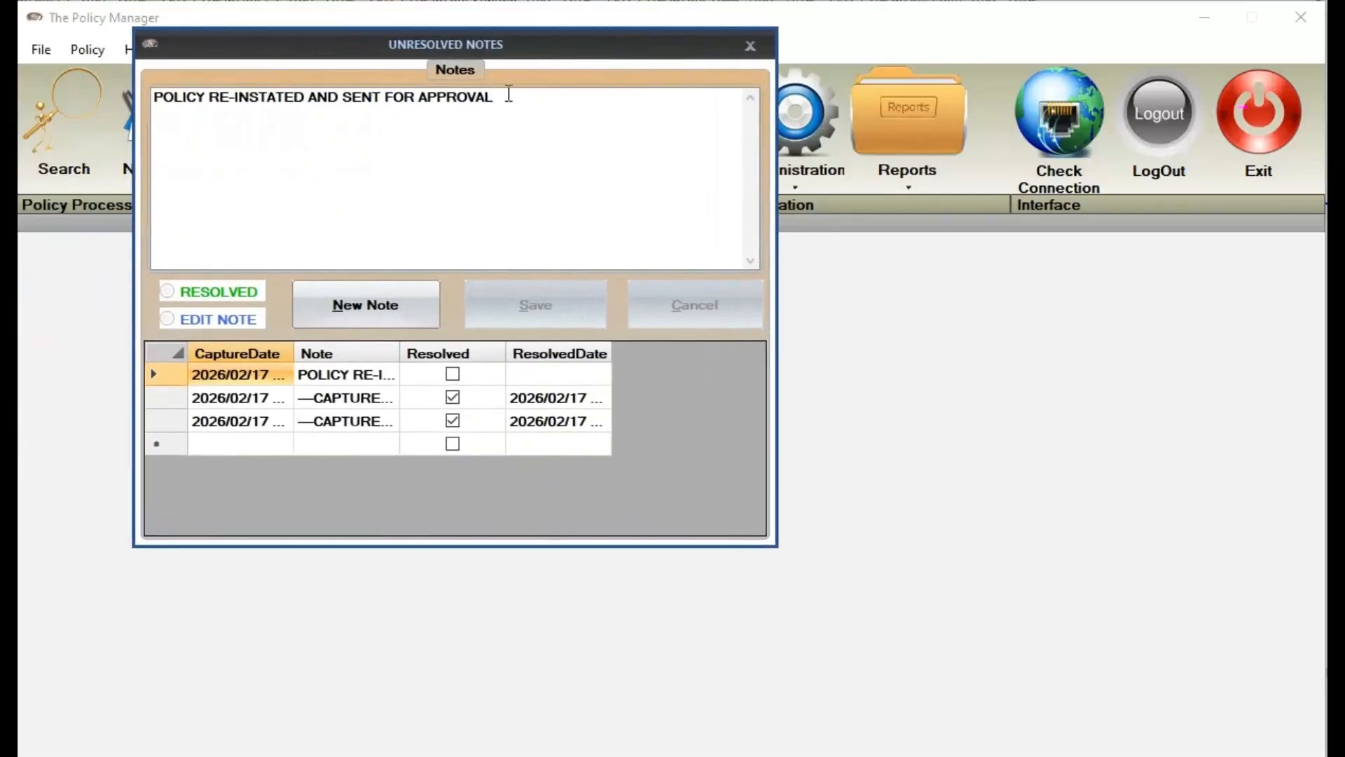
click(750, 45)
Approve the reinstated policy so it reads In-Force, then close the notes window
click(203, 339)
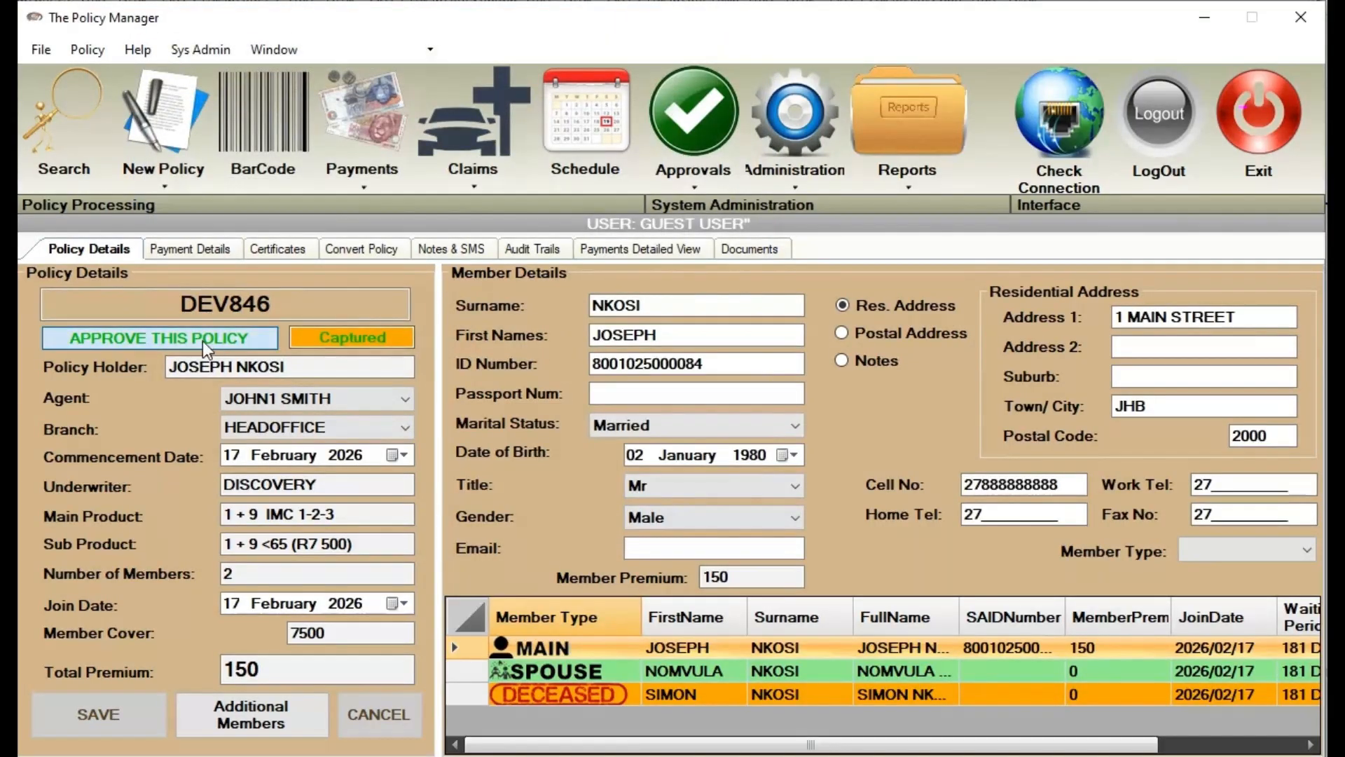
click(732, 461)
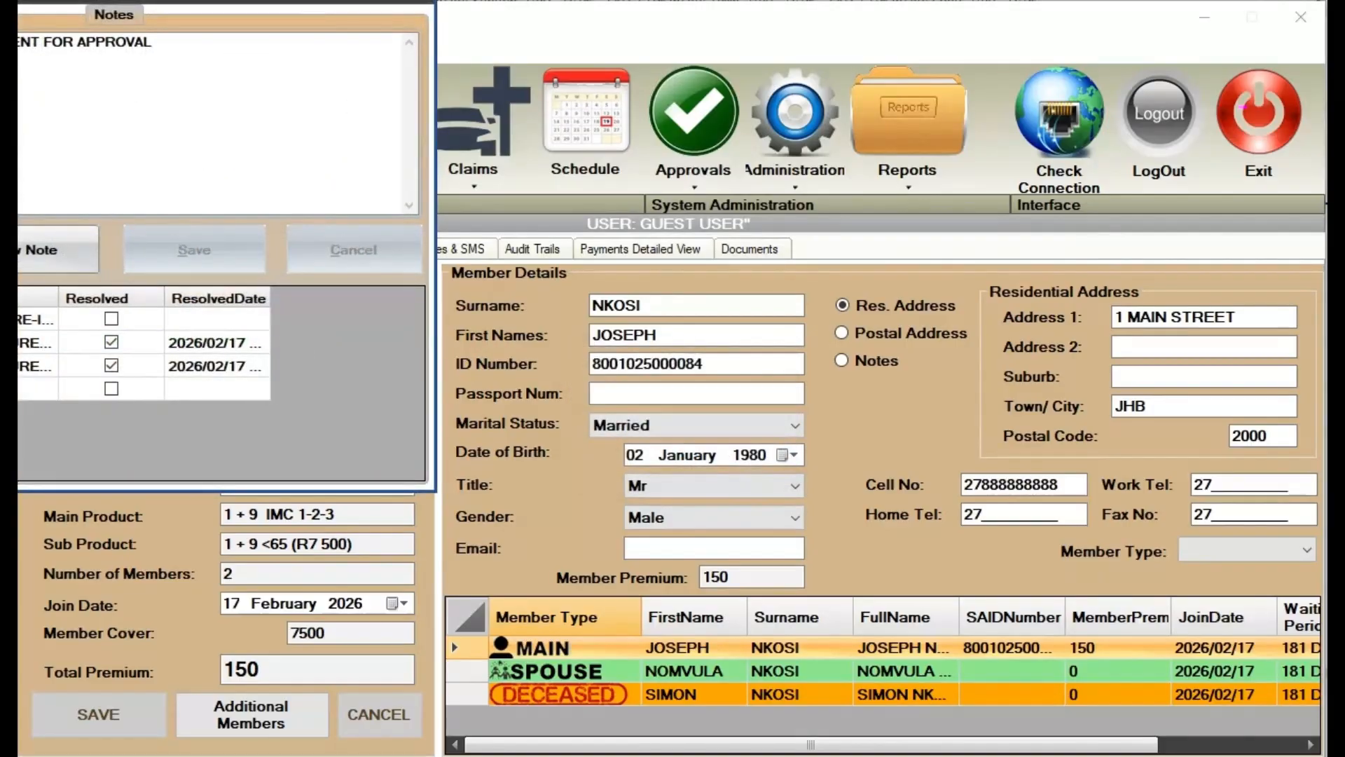
drag(293, 2, 623, 122)
click(746, 115)
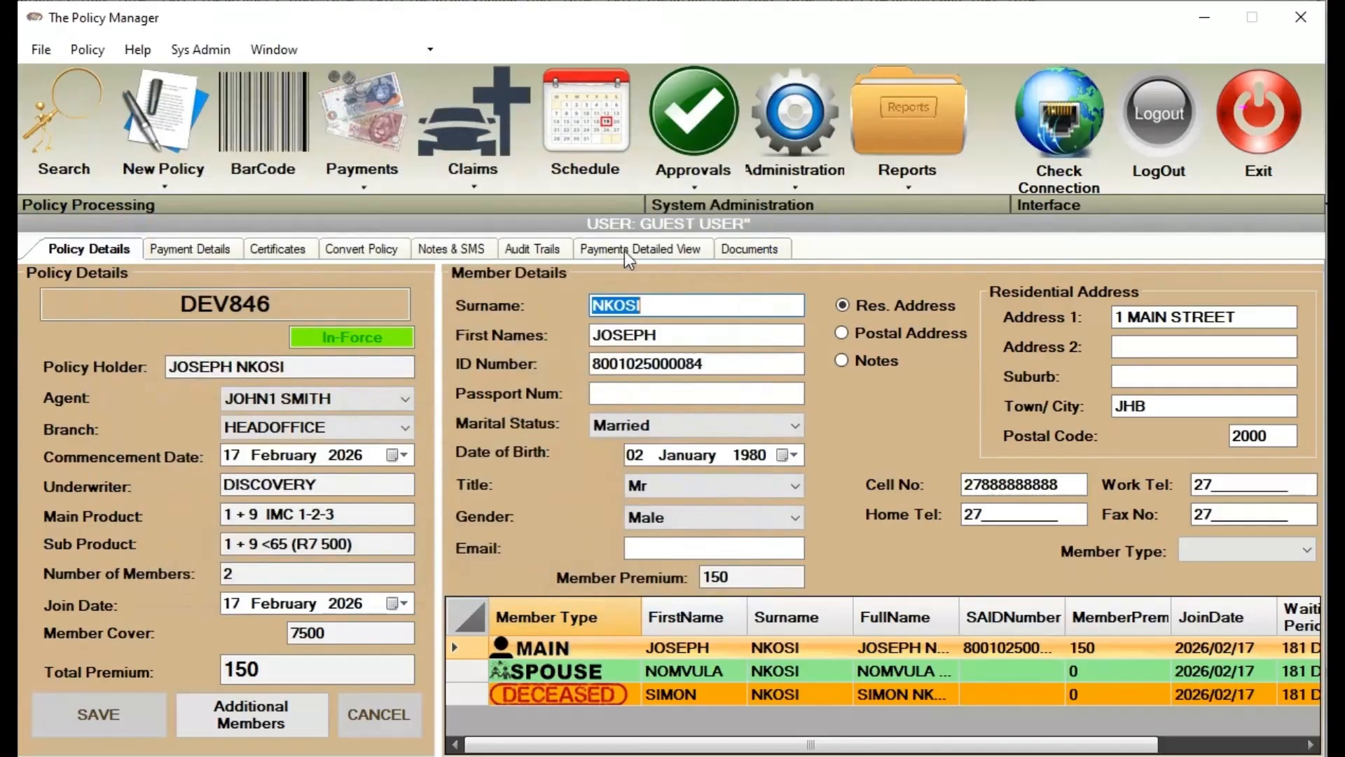
Load DEV846's audit trail and widen the ActionTaken column to show full text
click(533, 249)
click(755, 351)
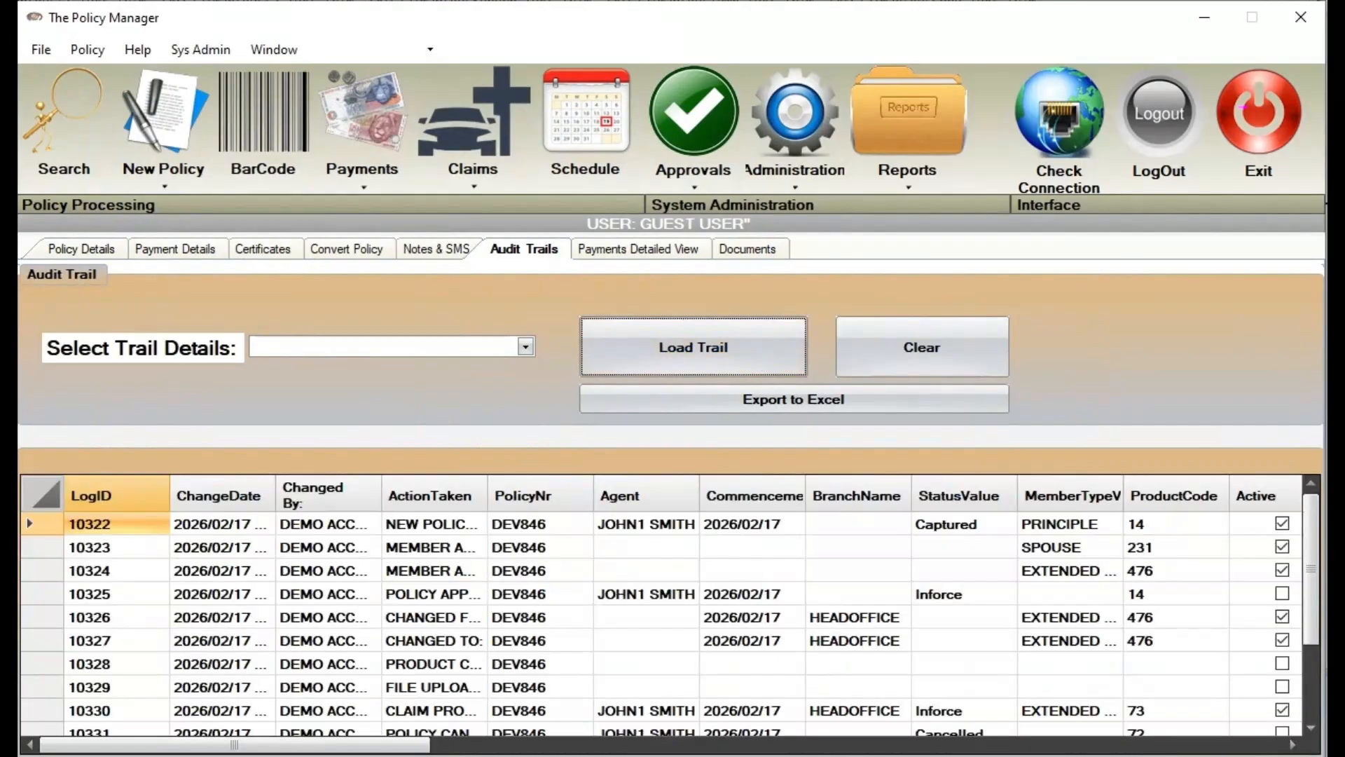
scroll(1036, 594, down, 2)
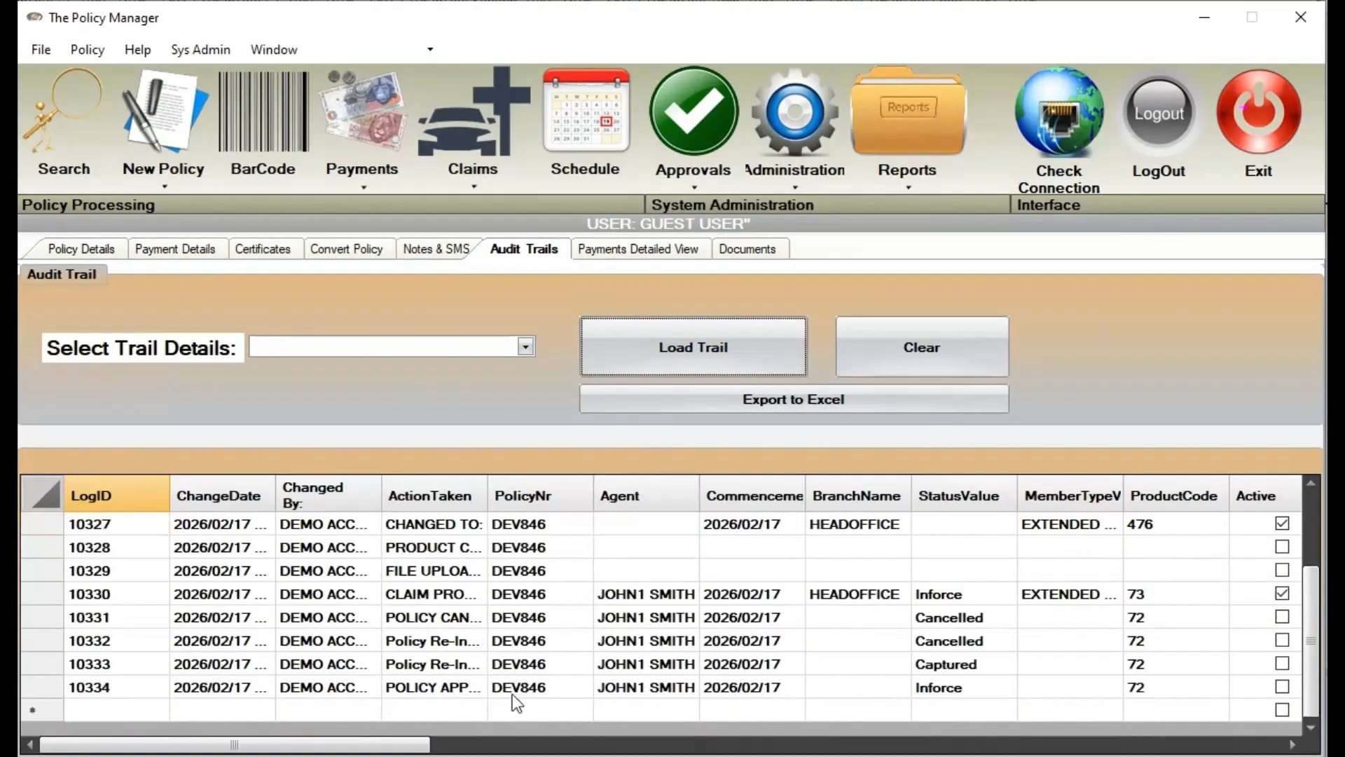
drag(488, 496, 685, 496)
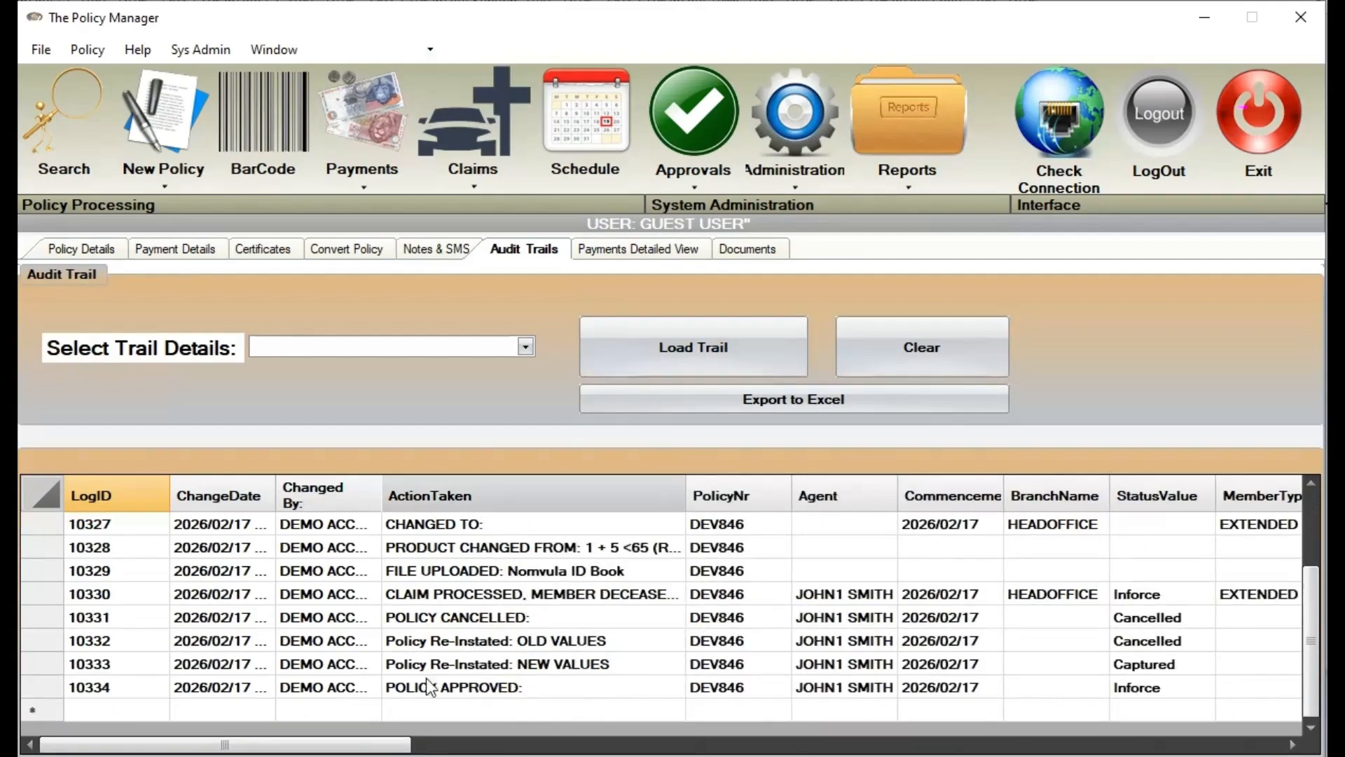
Select the approved, cancelled, claim, file upload, reinstatement old/new values and final approval entries
click(466, 686)
click(471, 617)
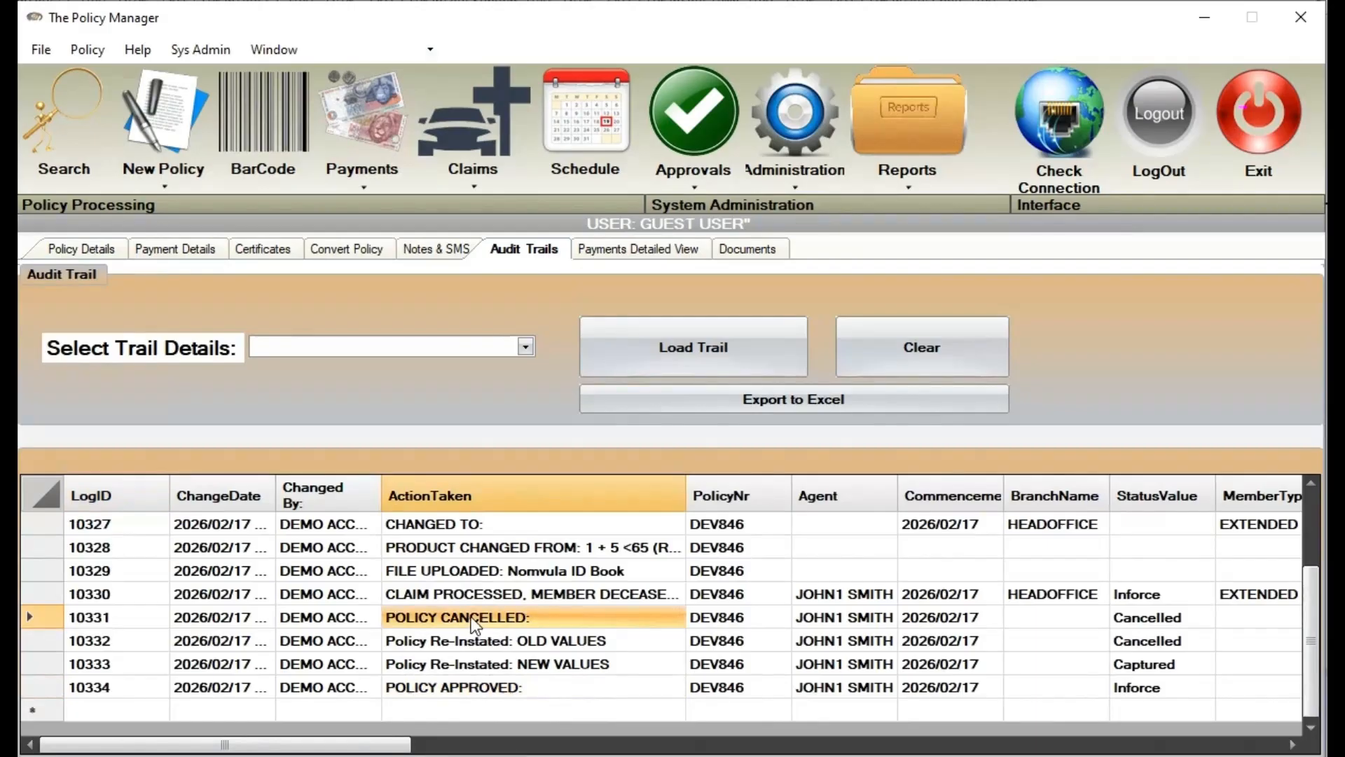
click(485, 595)
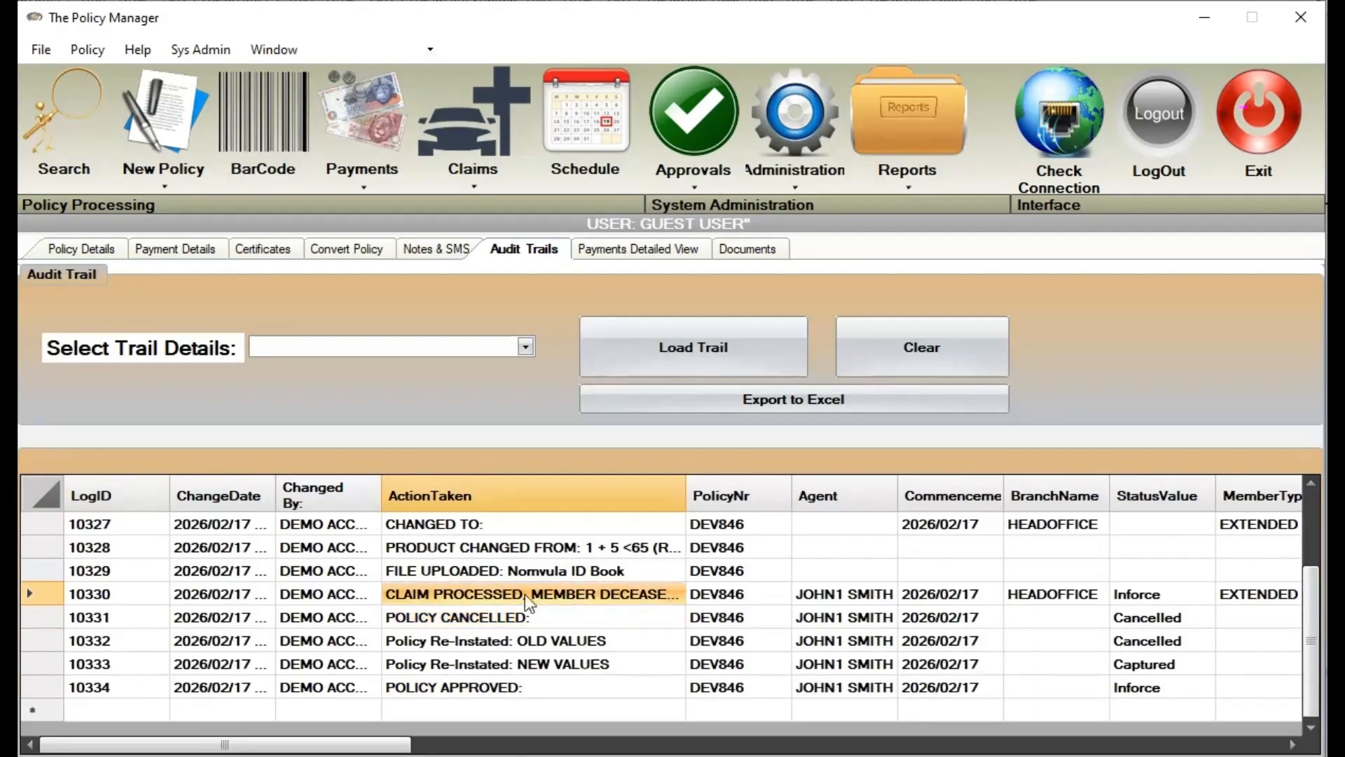
click(529, 572)
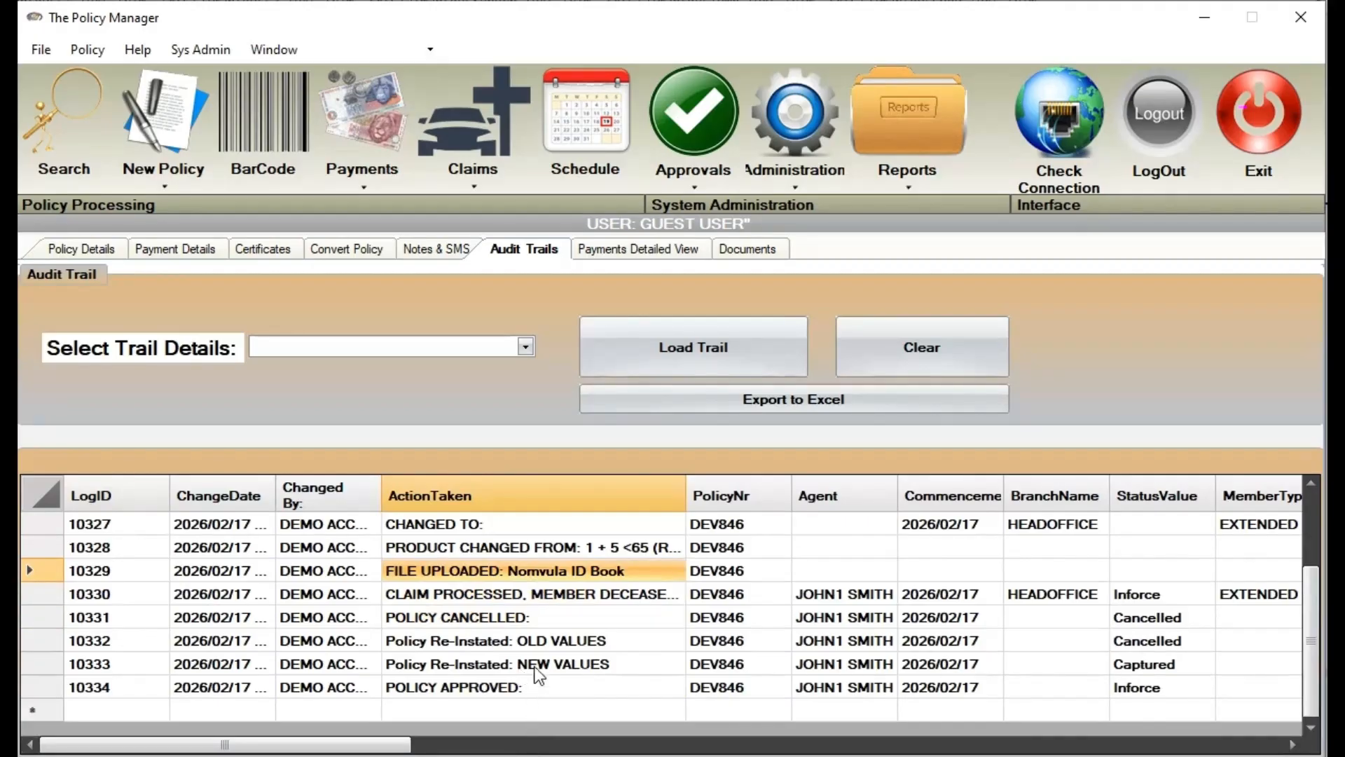
click(539, 644)
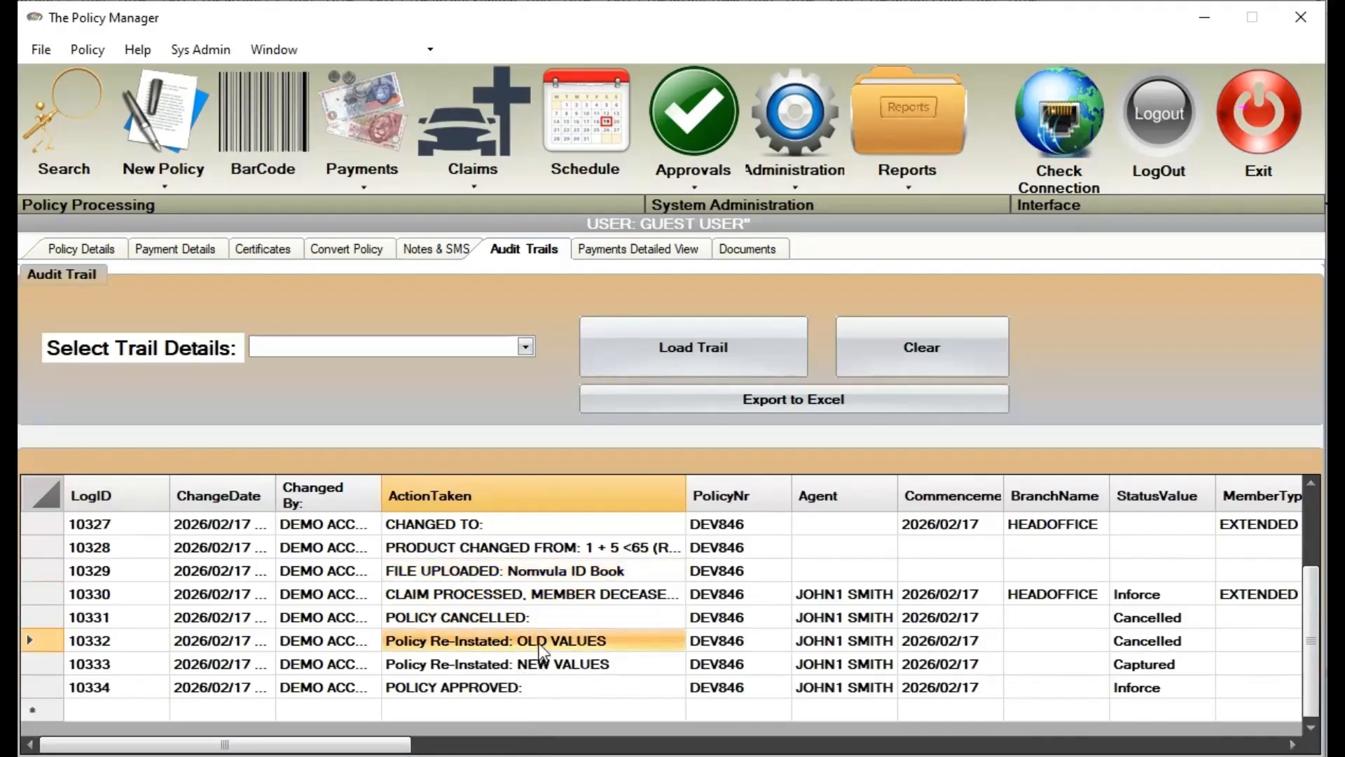
click(568, 667)
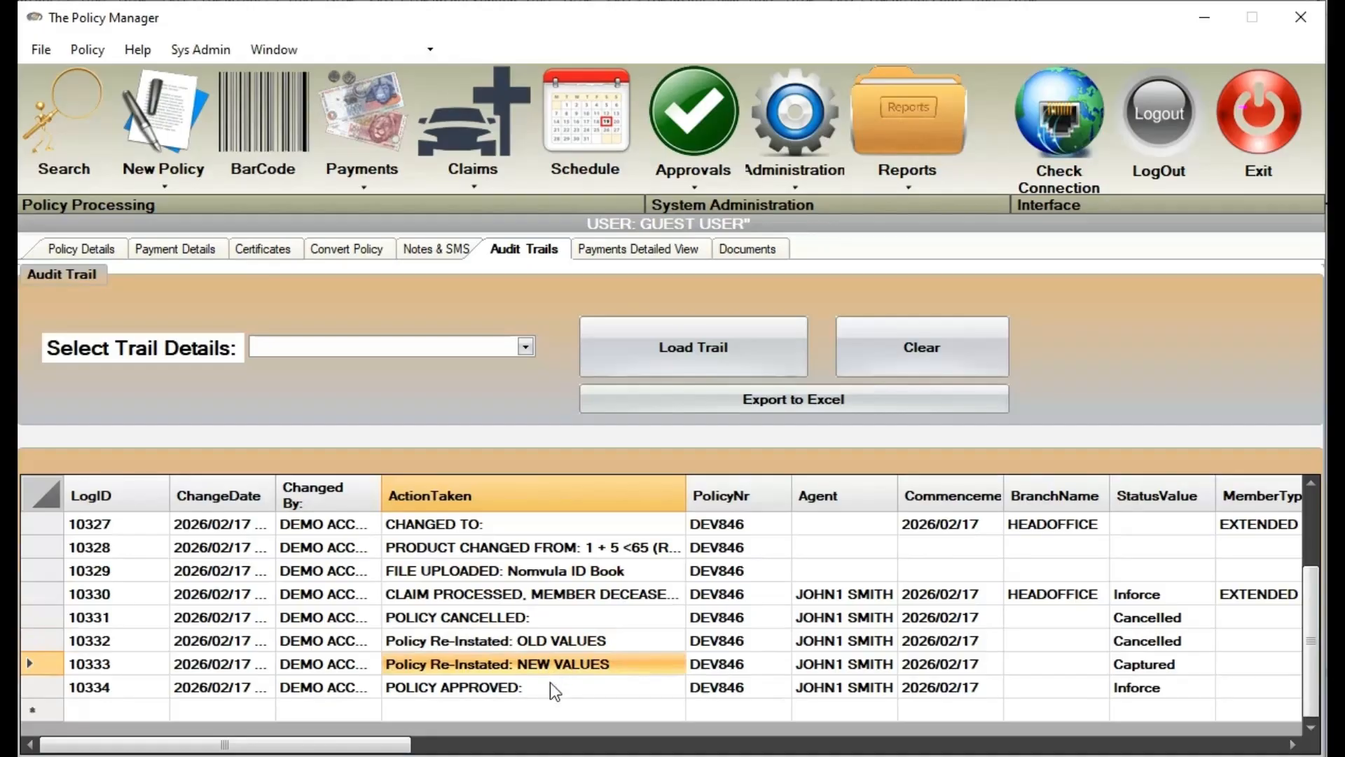
click(554, 689)
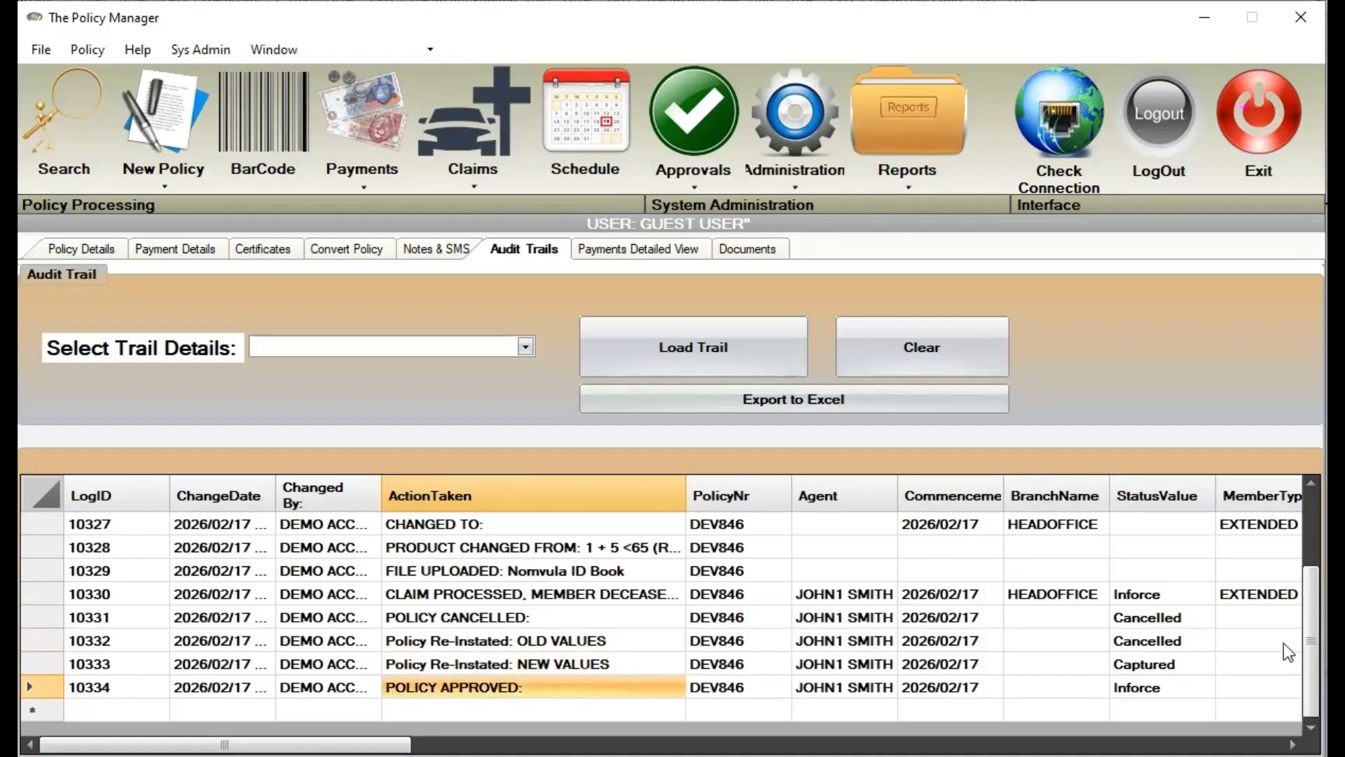